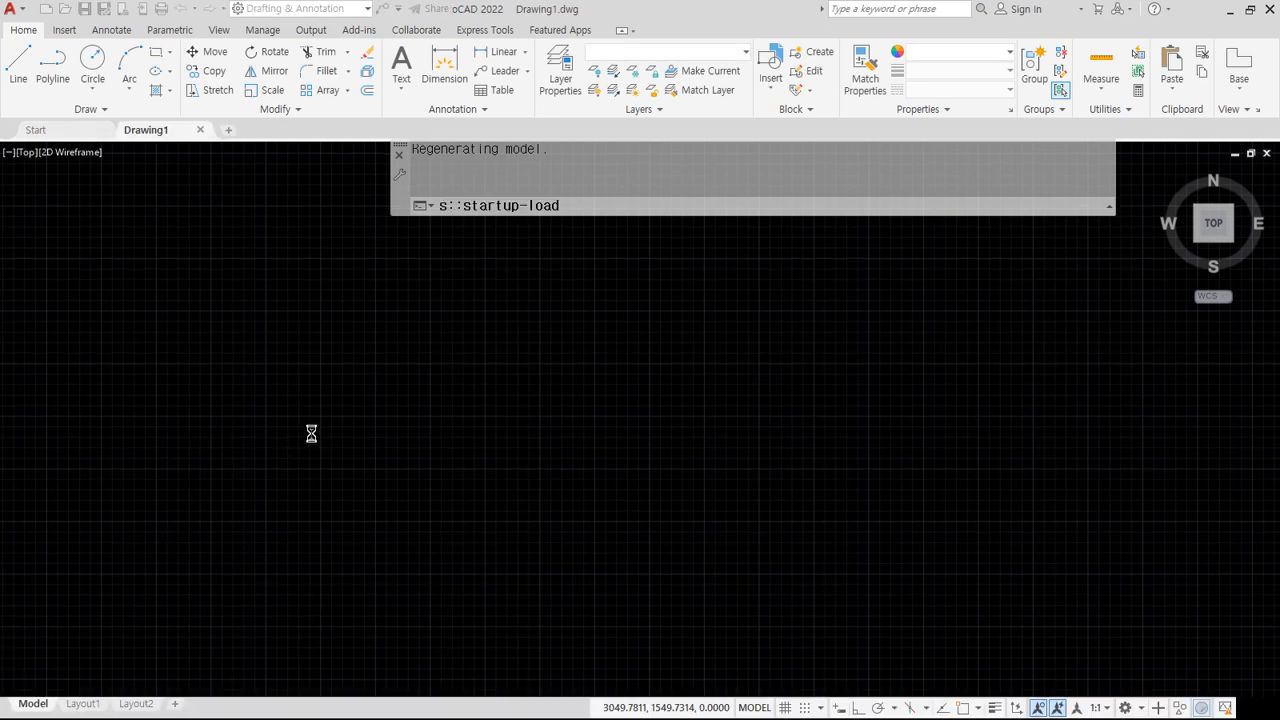
Draw a 900 by 200 rectangle in the empty drawing as the door frame outline.
middle_click(425, 454)
middle_click(425, 454)
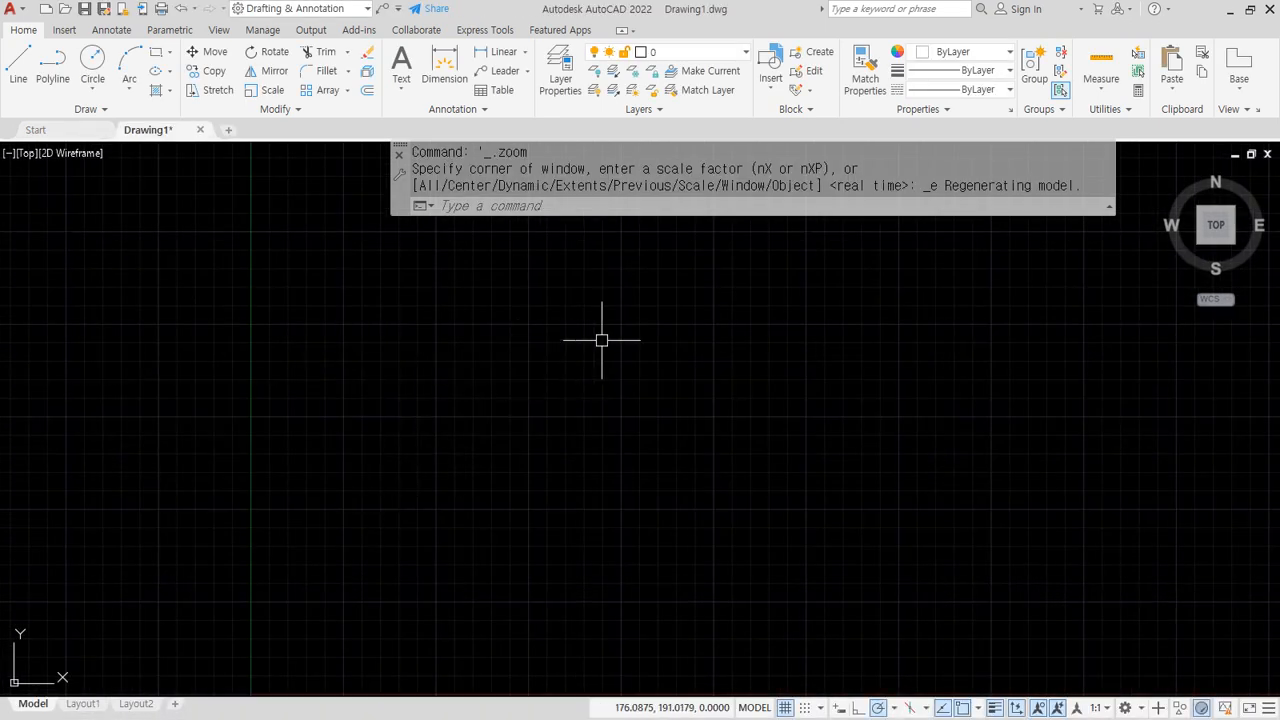
text(rec)
key(Return)
click(389, 452)
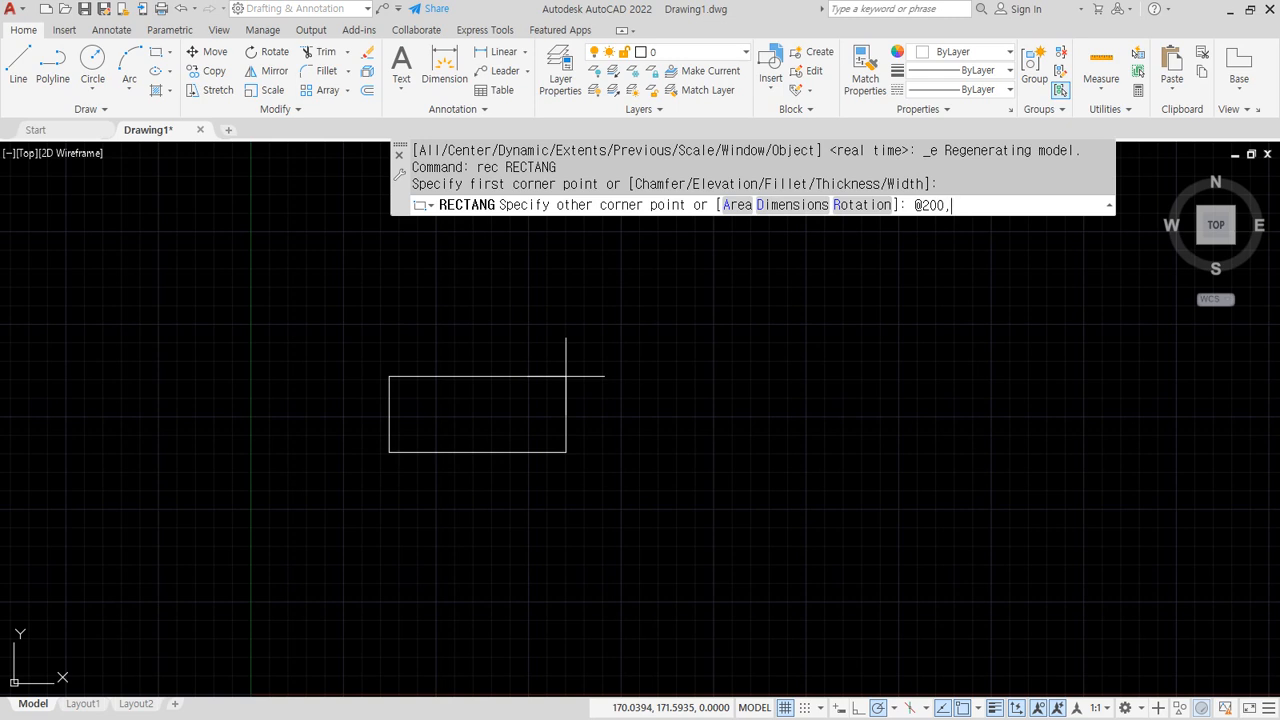
text(@900,200)
key(Return)
middle_click(541, 366)
middle_click(541, 366)
Explode the 900 by 200 rectangle into separate lines.
text(x)
key(Return)
click(604, 312)
key(Return)
Offset both short vertical sides of the outline inward by 40.
text(o)
key(Return)
text(40)
key(Return)
click(204, 378)
click(215, 382)
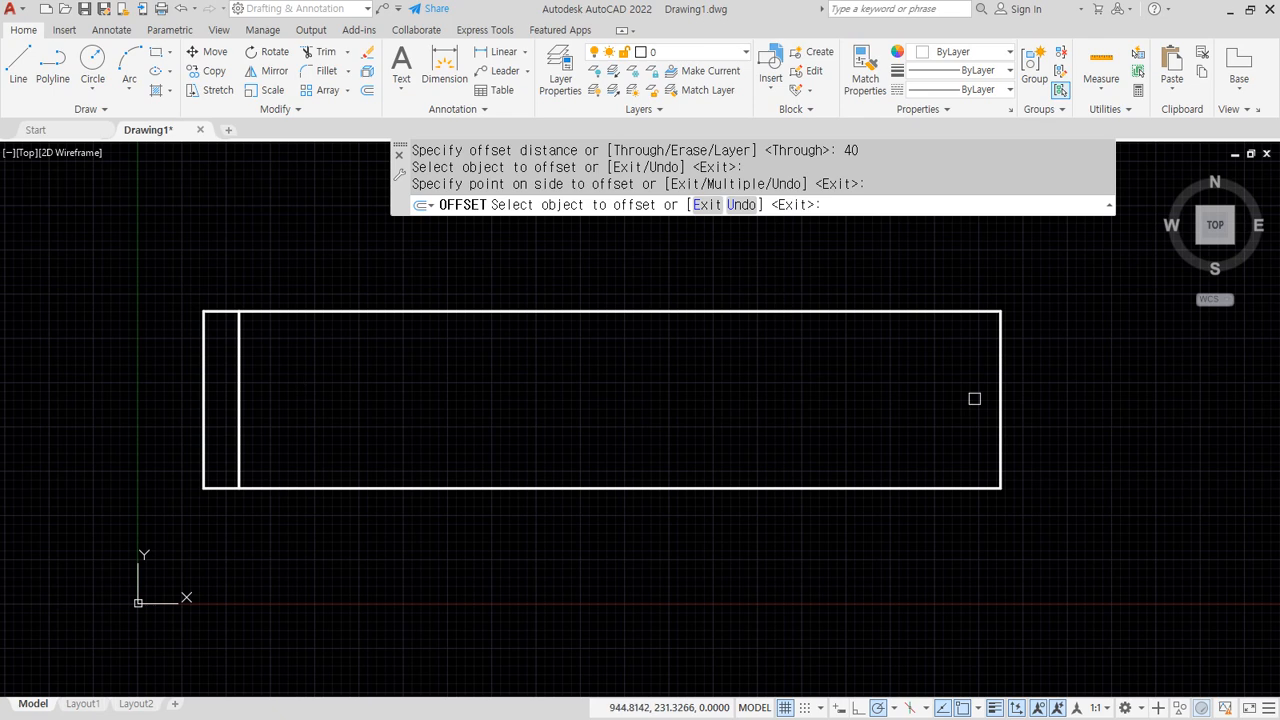
click(1001, 394)
click(820, 380)
Trim the long horizontal edges between the two inner vertical lines with a fence across them.
text(tr)
key(Return)
mouse_move(750, 266)
mouse_down()
mouse_move(717, 363)
mouse_move(711, 589)
mouse_up()
key(Return)
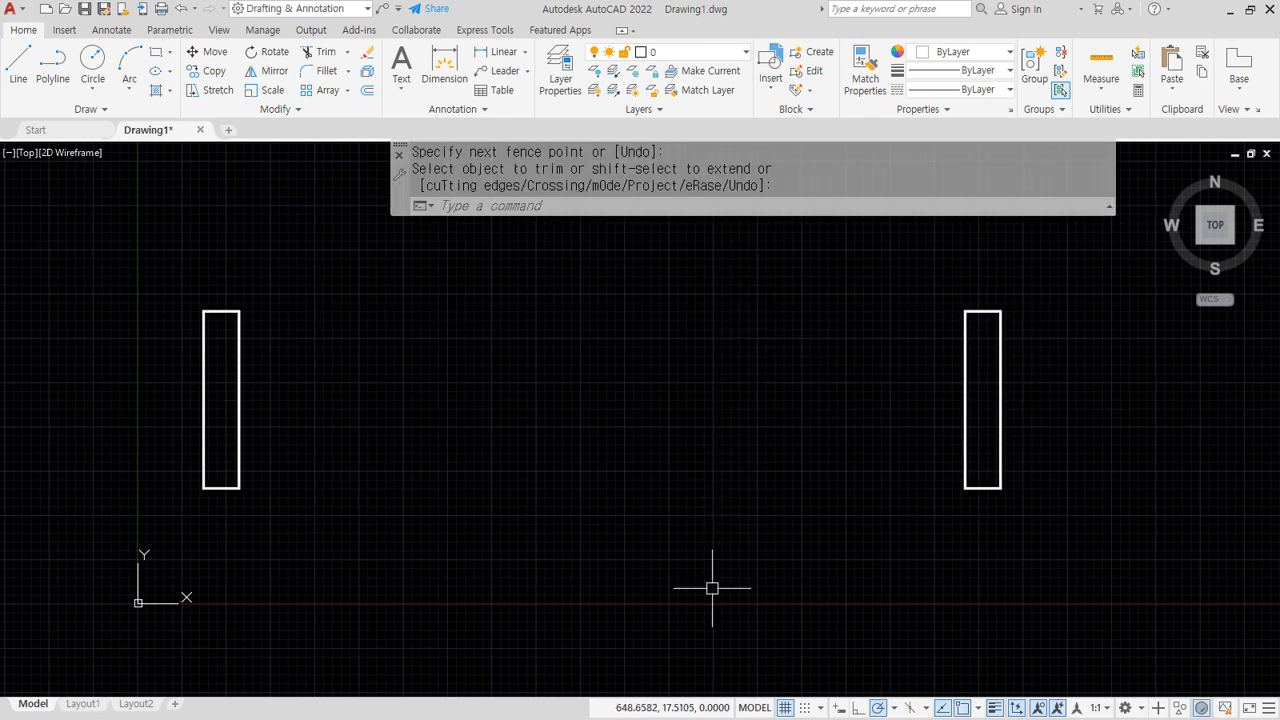
Draw the door leaf rectangle from the left frame's inner top corner, 820 wide and 35 downward.
middle_drag(685, 463, 694, 491)
text(rec)
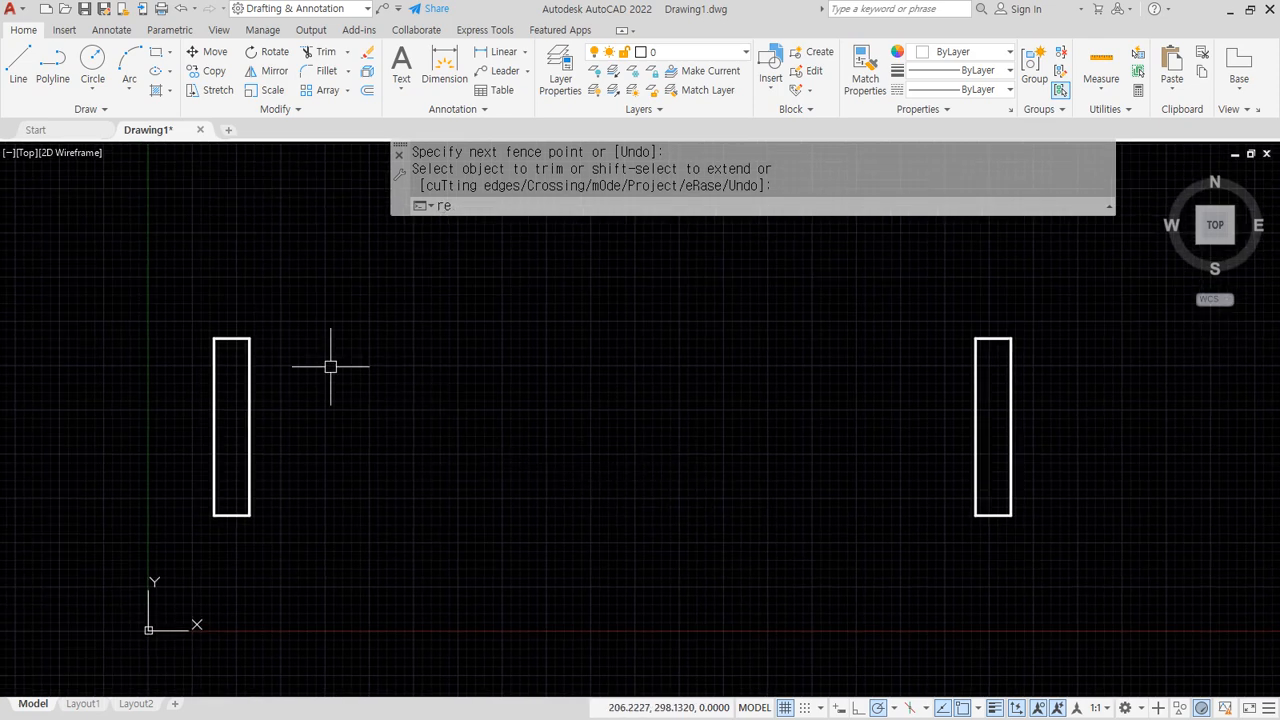
key(Return)
click(250, 338)
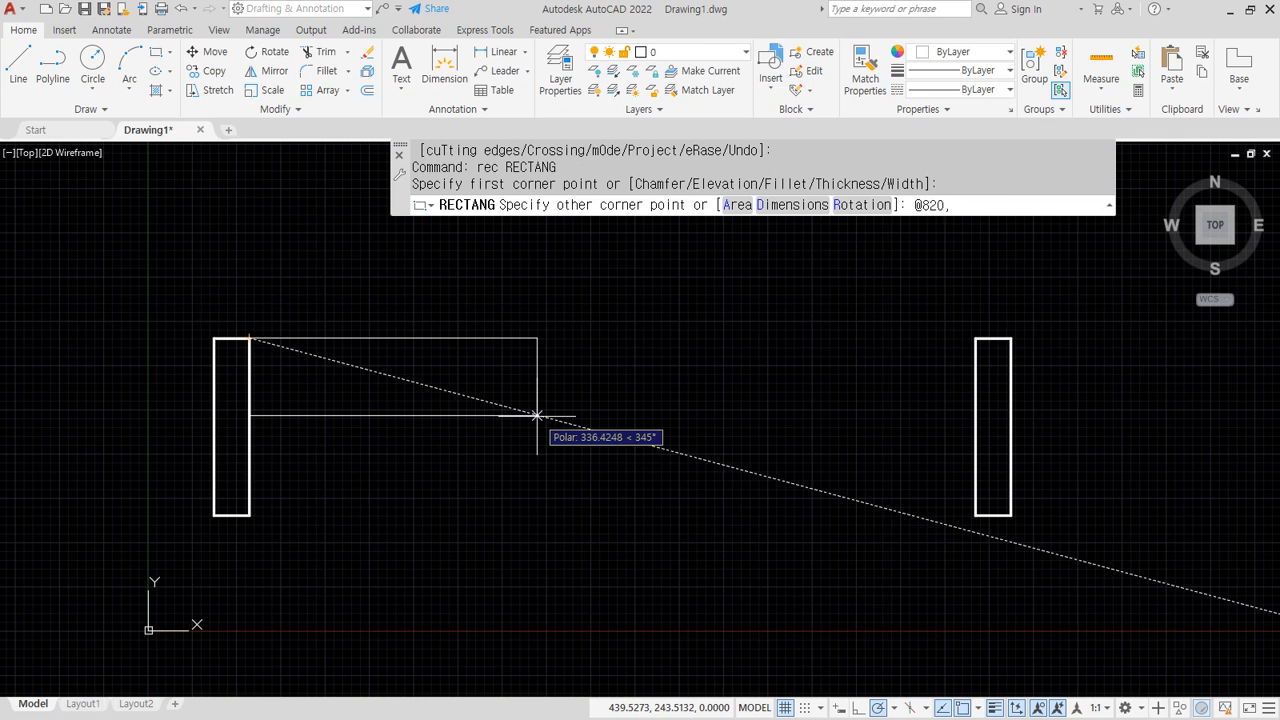
text(@820,-35)
key(Return)
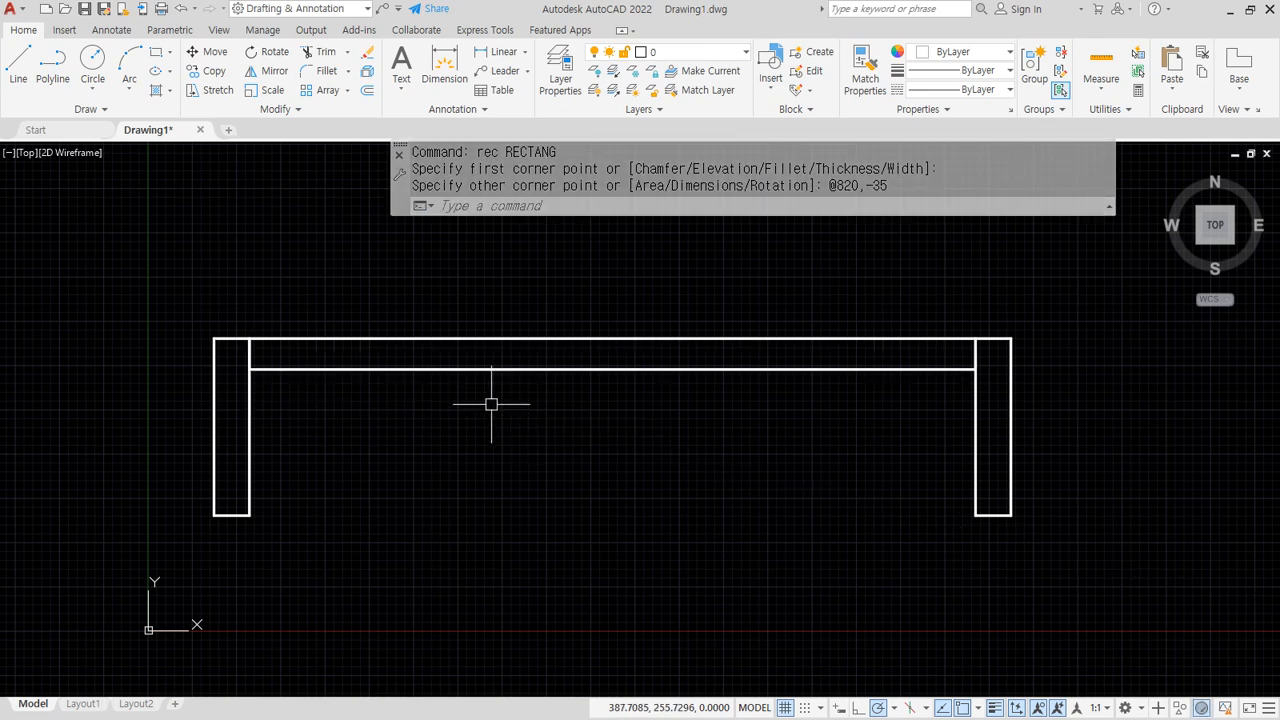
Rotate the door leaf 90 degrees clockwise about its upper corner at the right frame so it stands upright.
text(ro)
key(Return)
drag(651, 314, 589, 420)
key(Return)
scroll(896, 357, down, 2)
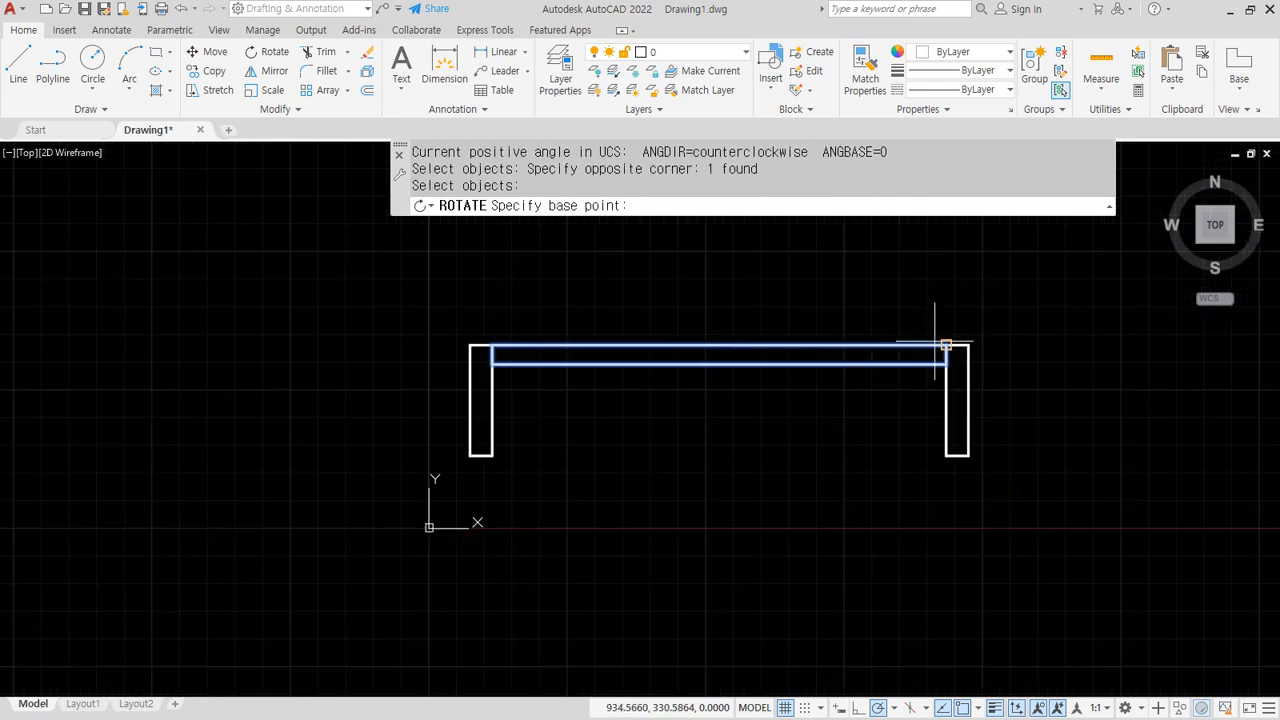
click(945, 345)
click(945, 397)
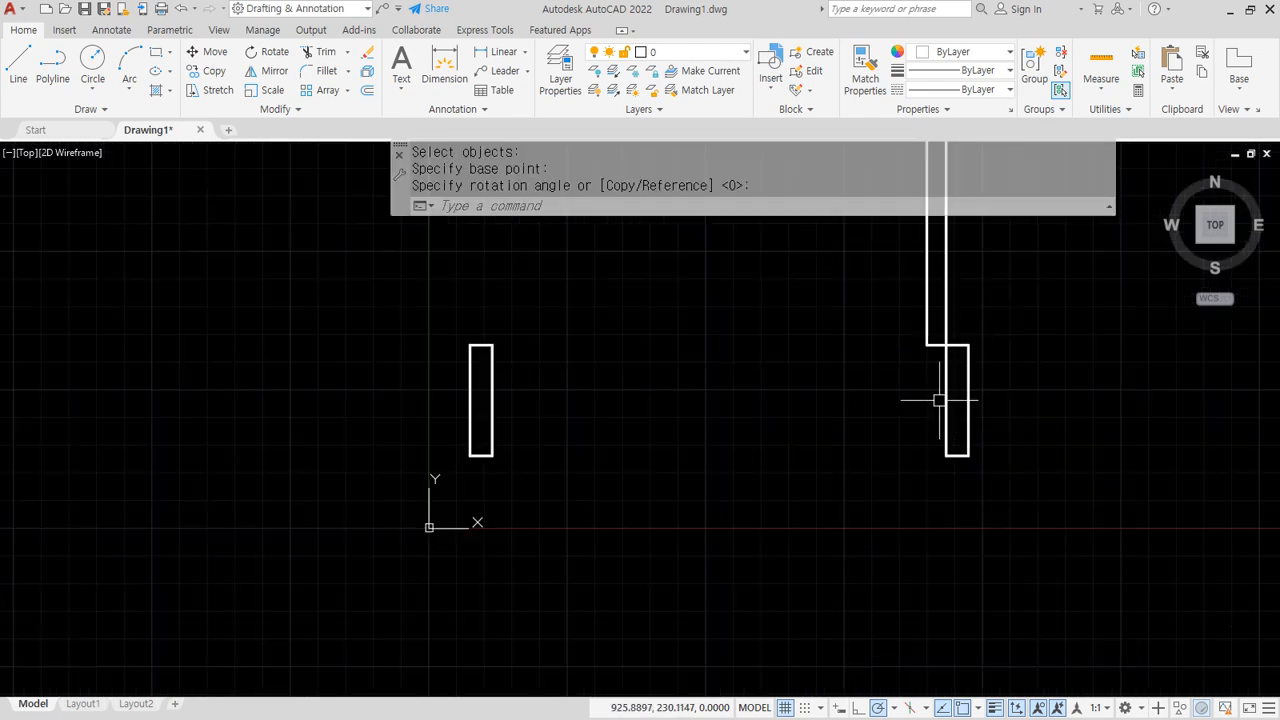
scroll(786, 367, down, 2)
middle_drag(786, 367, 608, 568)
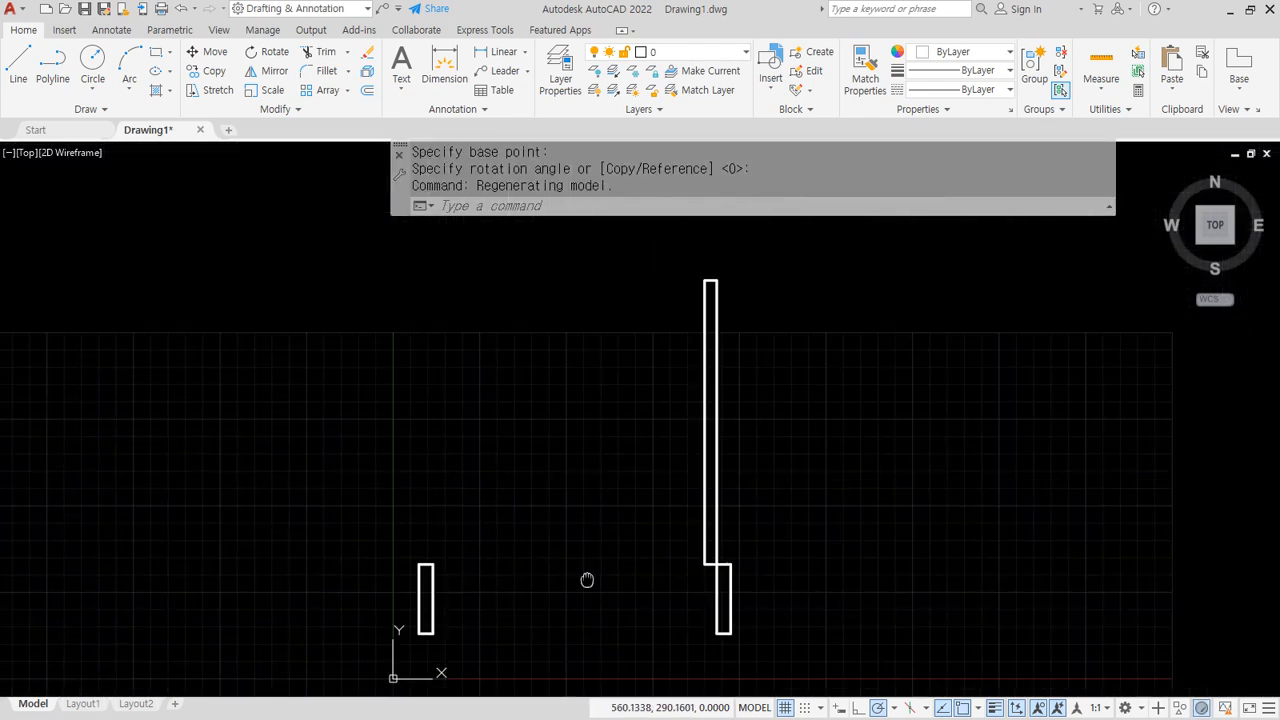
click(124, 97)
click(133, 153)
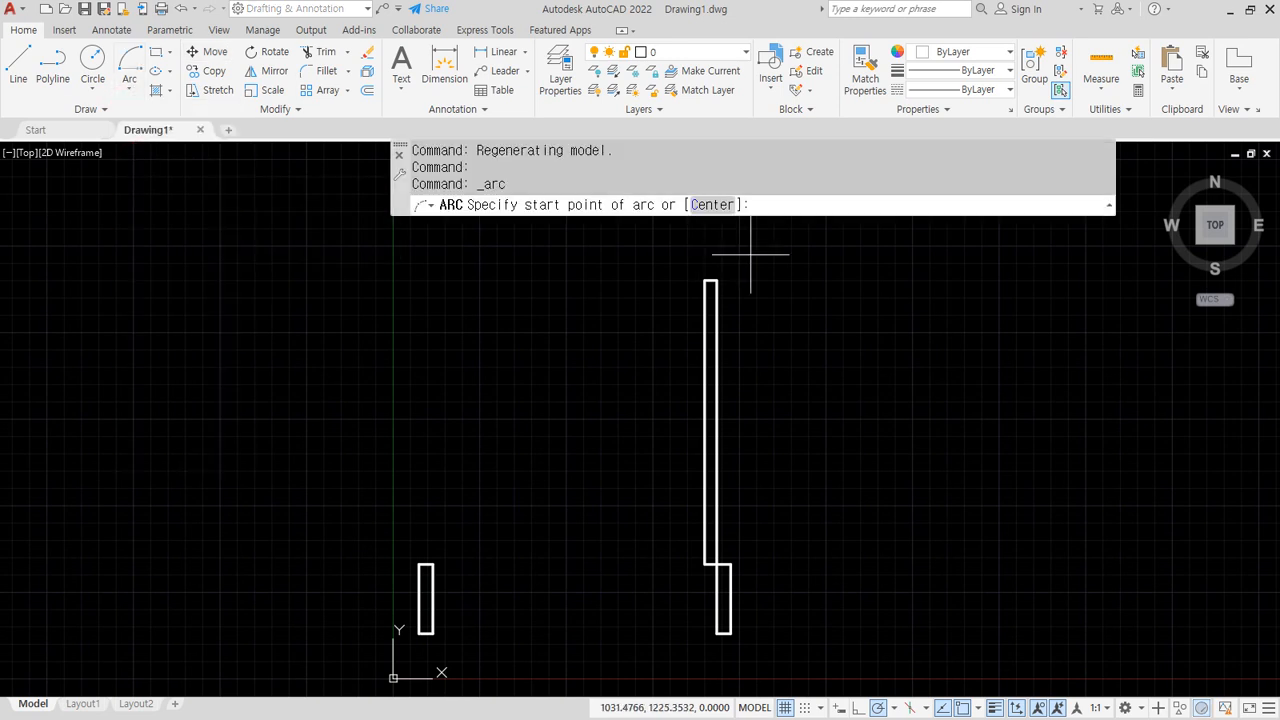
click(433, 565)
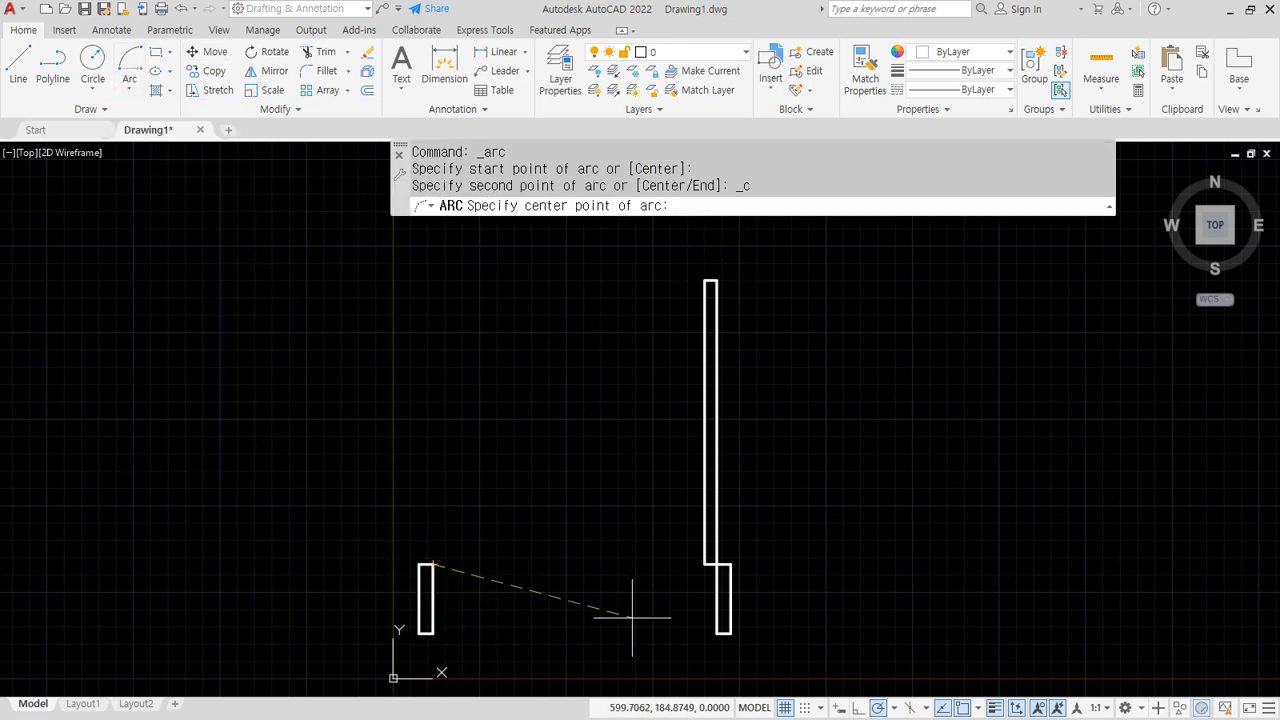
click(716, 564)
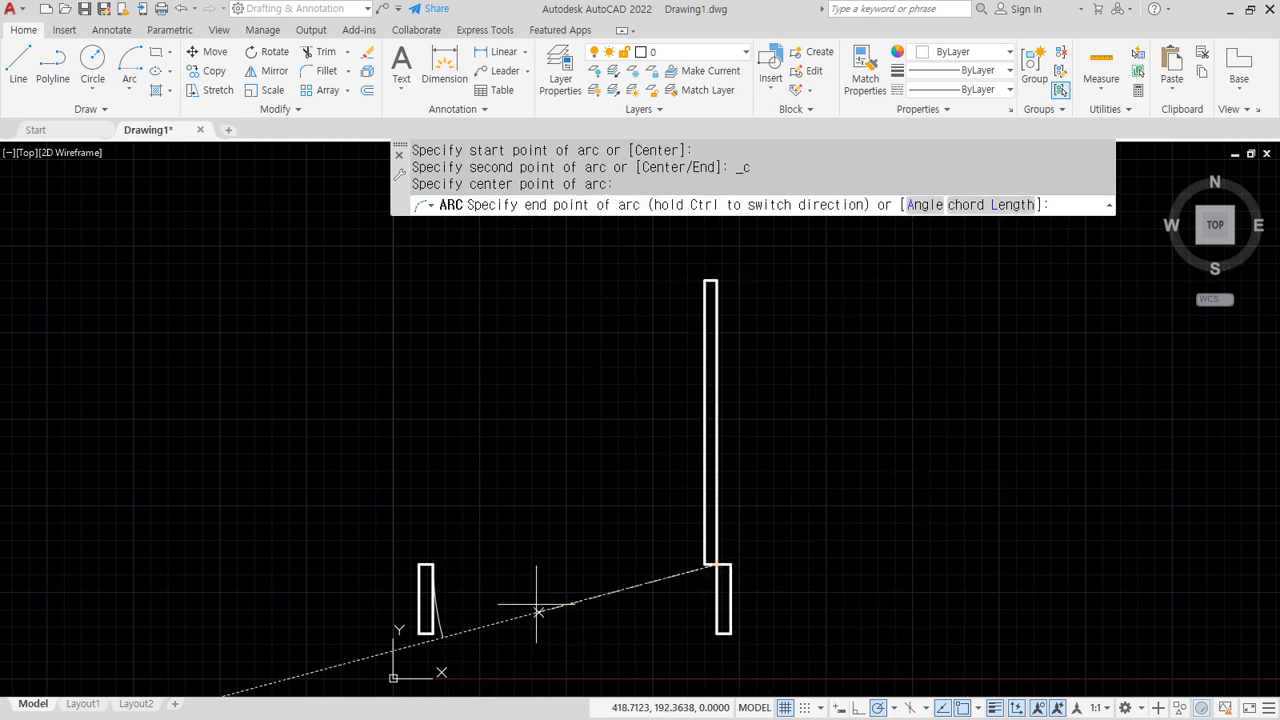
key(Escape)
Draw the swing arc from the leaf's top right corner, centred on its hinge corner, to the left frame's inner top corner.
click(129, 62)
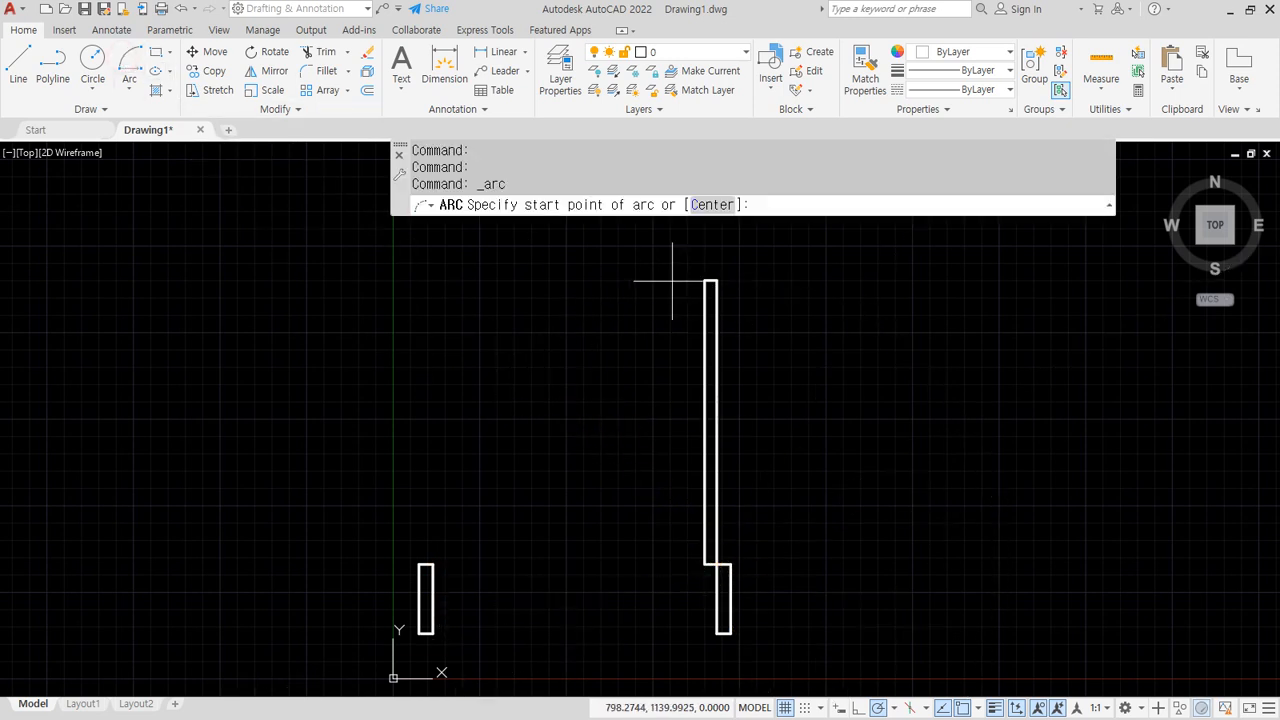
click(716, 280)
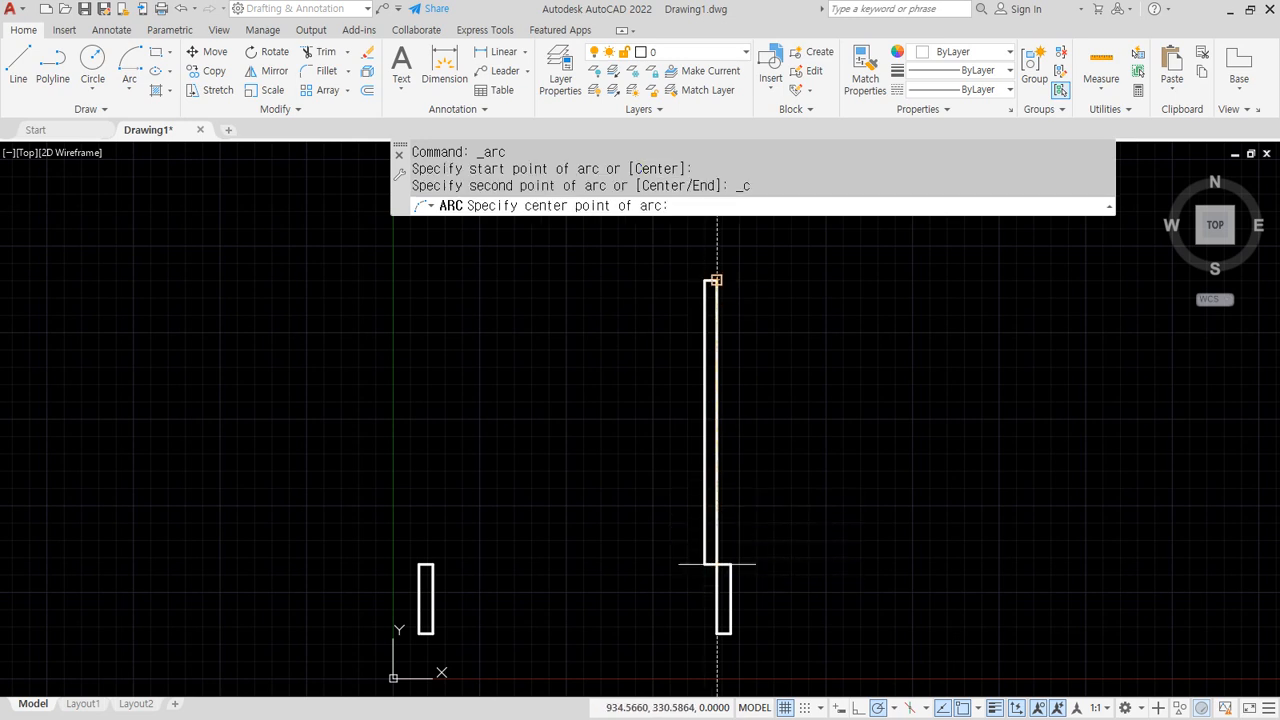
click(716, 564)
click(432, 564)
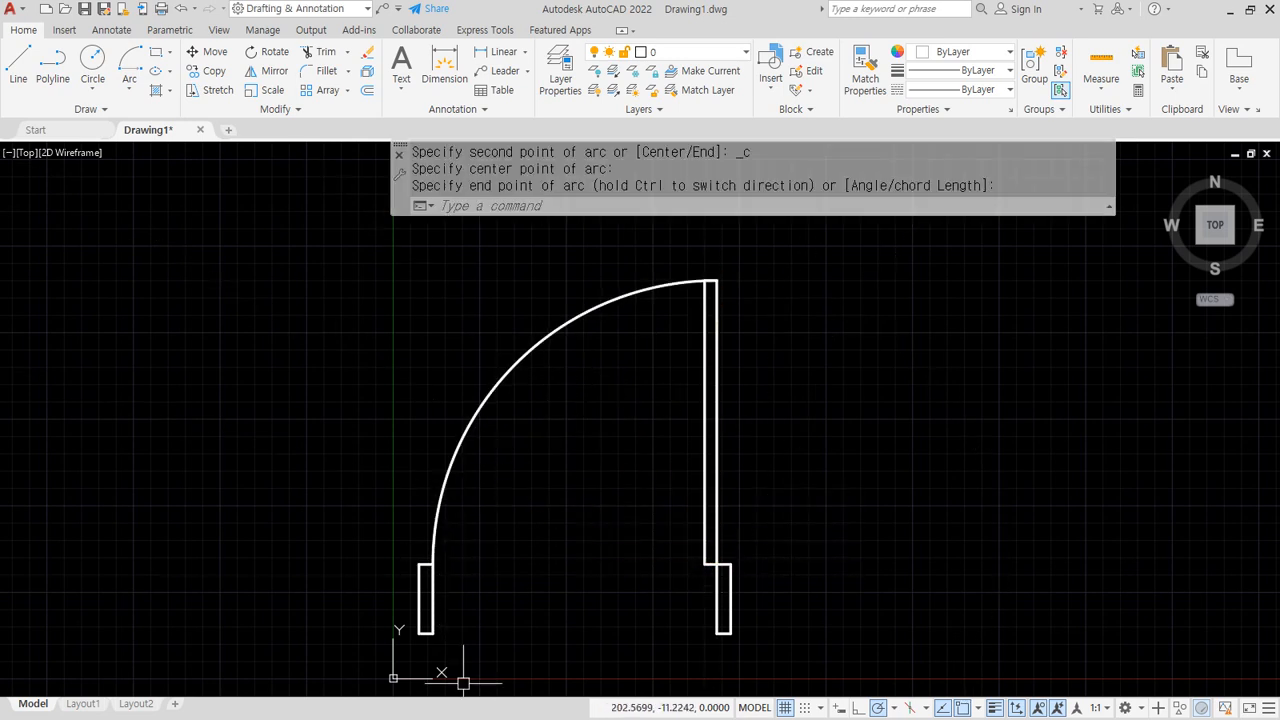
Make the door swing arc red with a dashed linetype and set the linetype scale factor to 10.
click(598, 451)
key(Escape)
scroll(600, 457, down, 2)
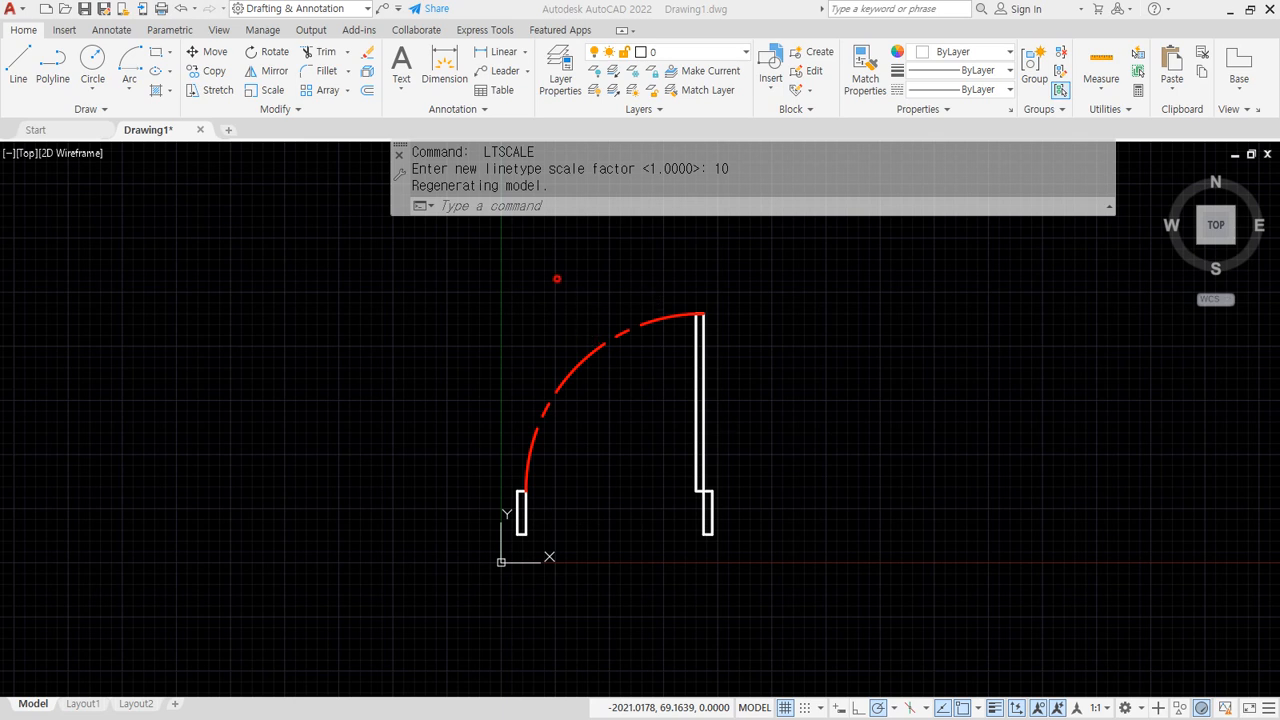
text(m)
key(Return)
click(575, 362)
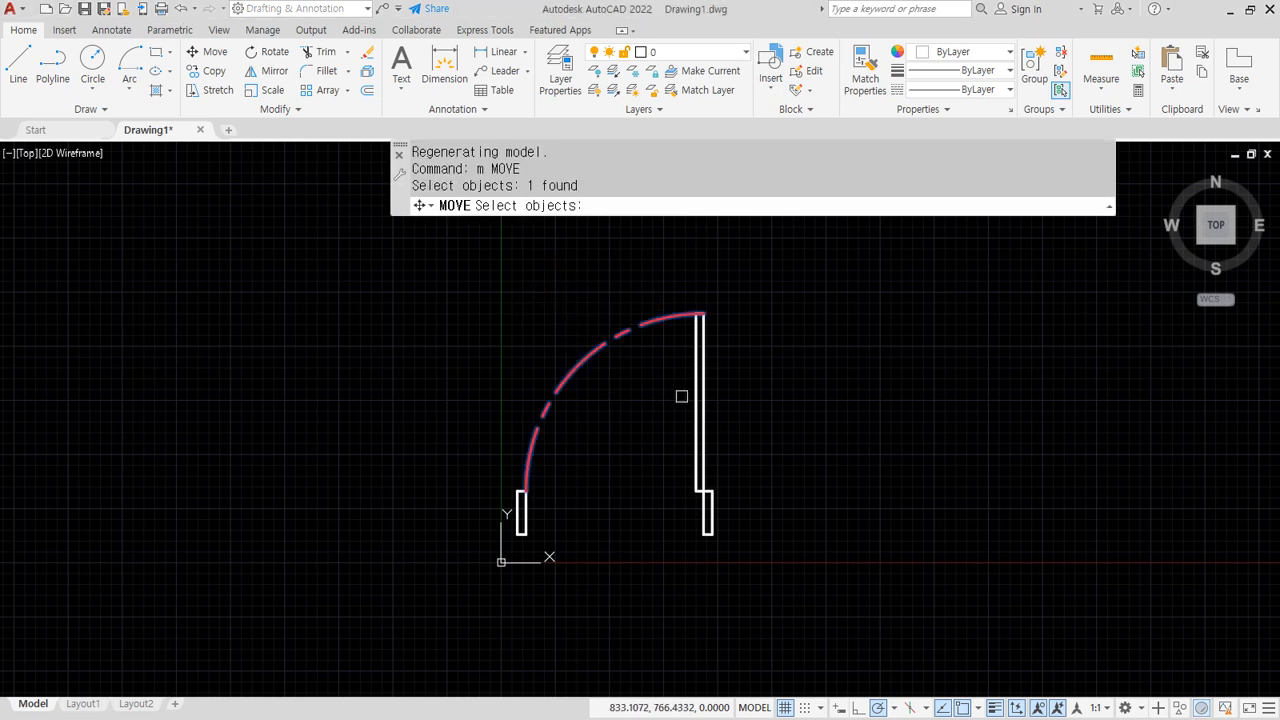
click(698, 400)
click(708, 515)
click(520, 497)
click(463, 263)
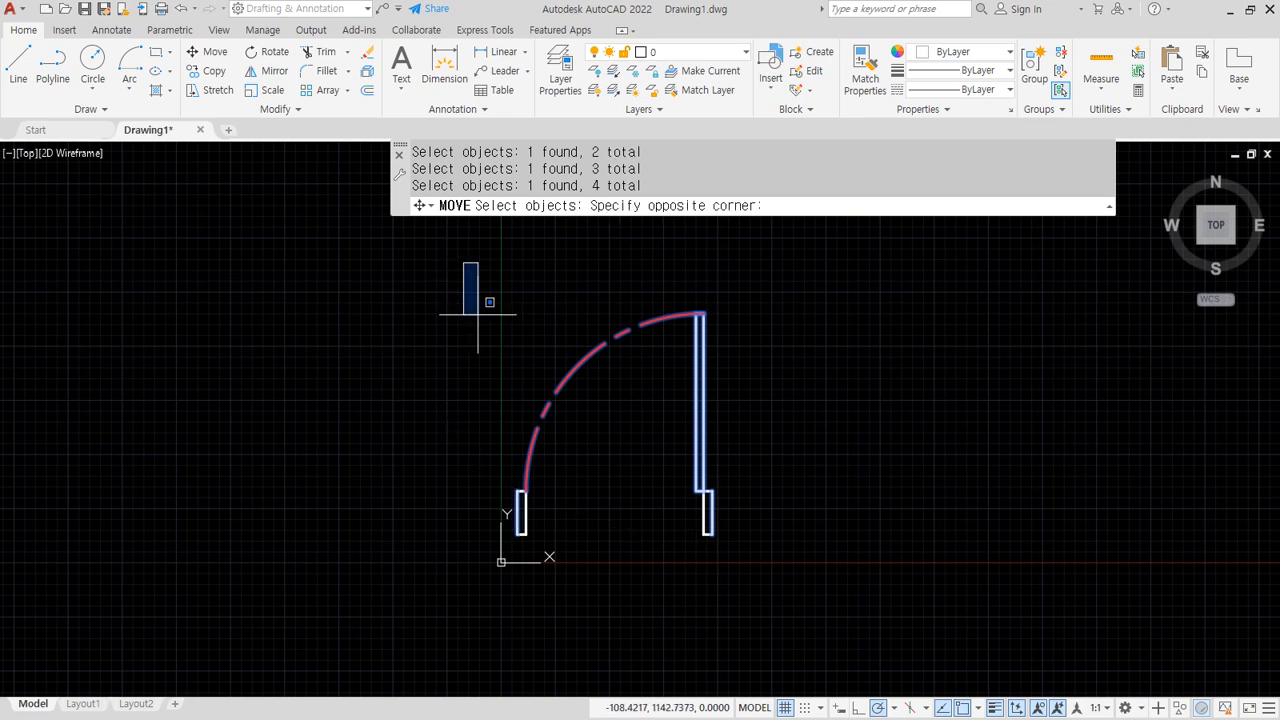
click(779, 579)
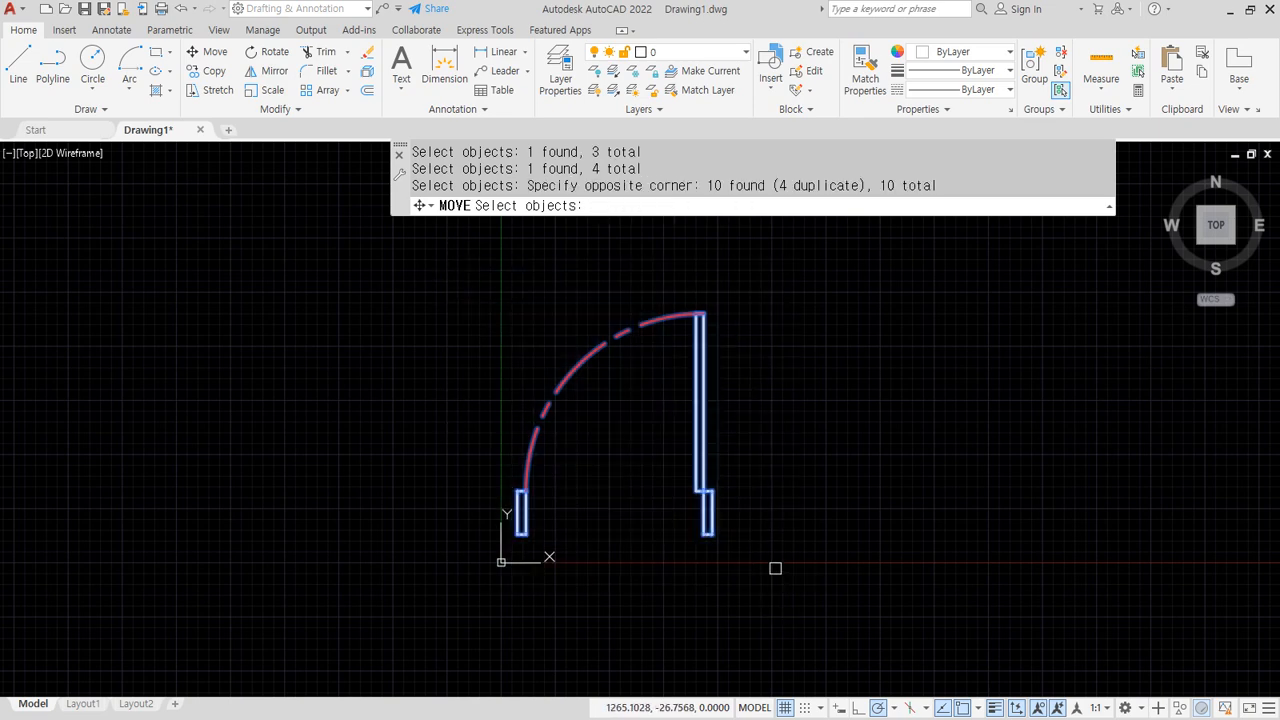
key(Escape)
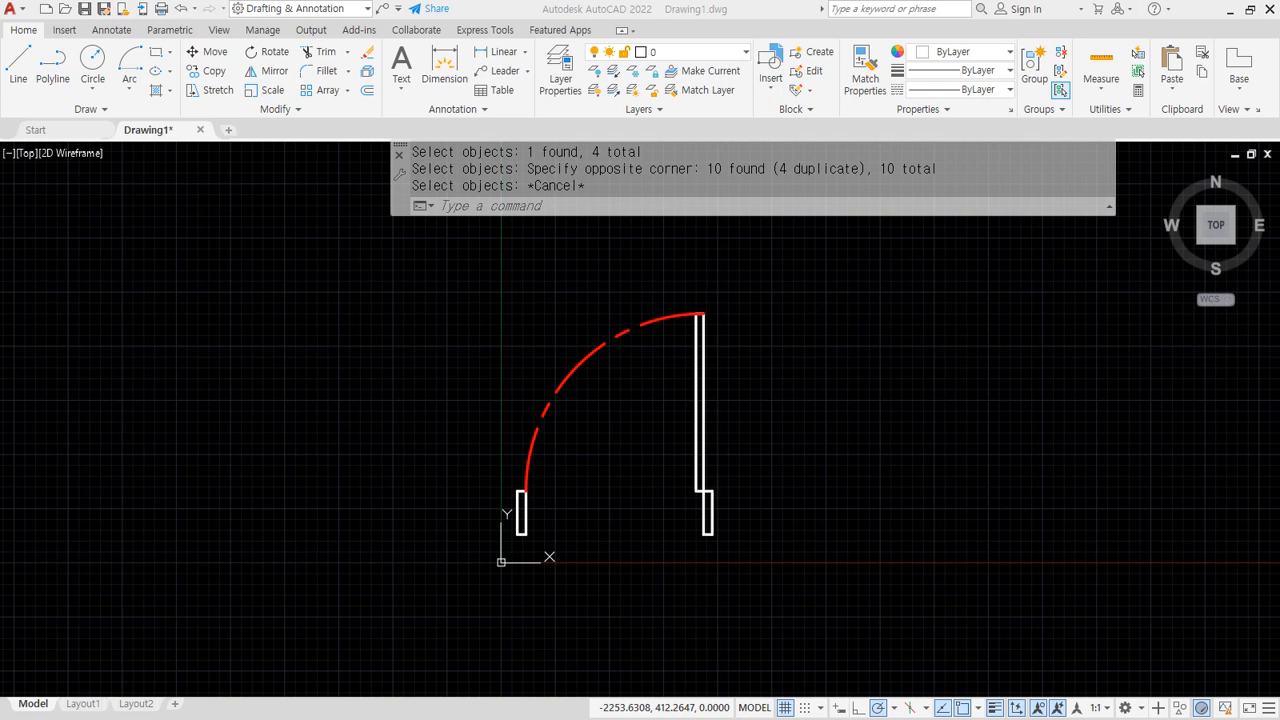
Combine the swing arc, door leaf and both frame pieces into one group and check that it selects as a unit.
text(g)
key(Return)
click(352, 272)
click(818, 622)
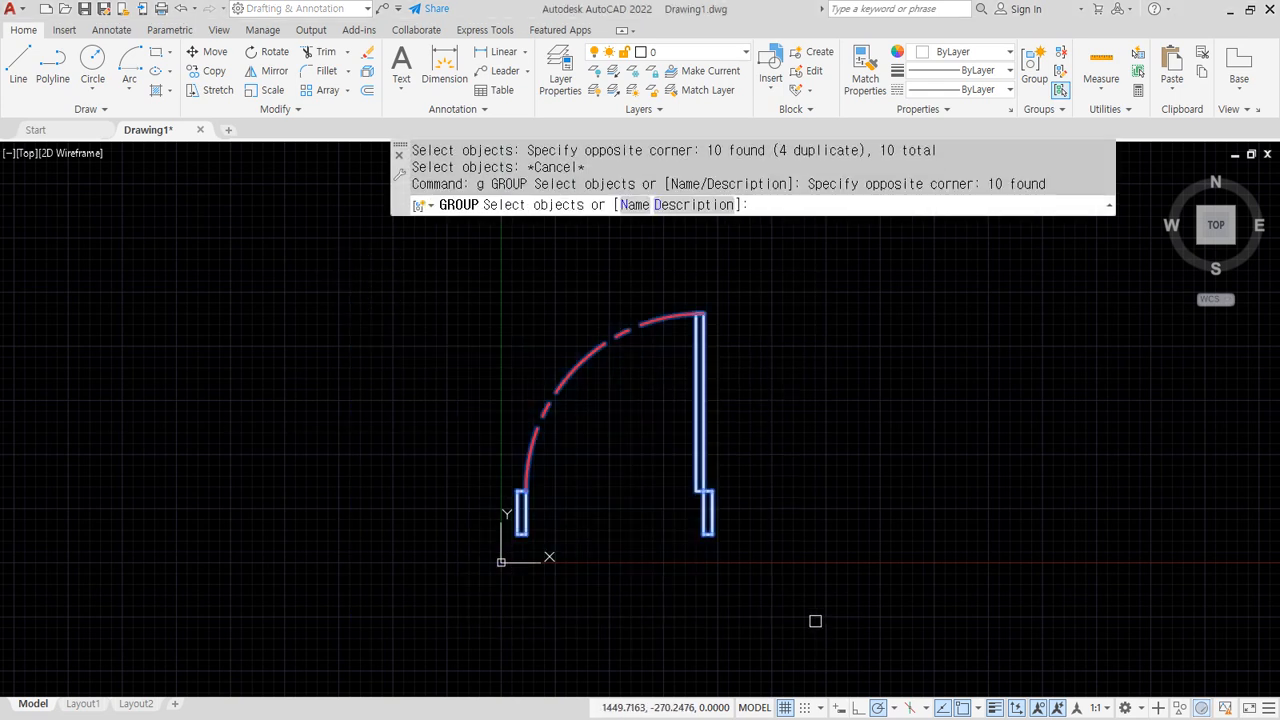
key(Return)
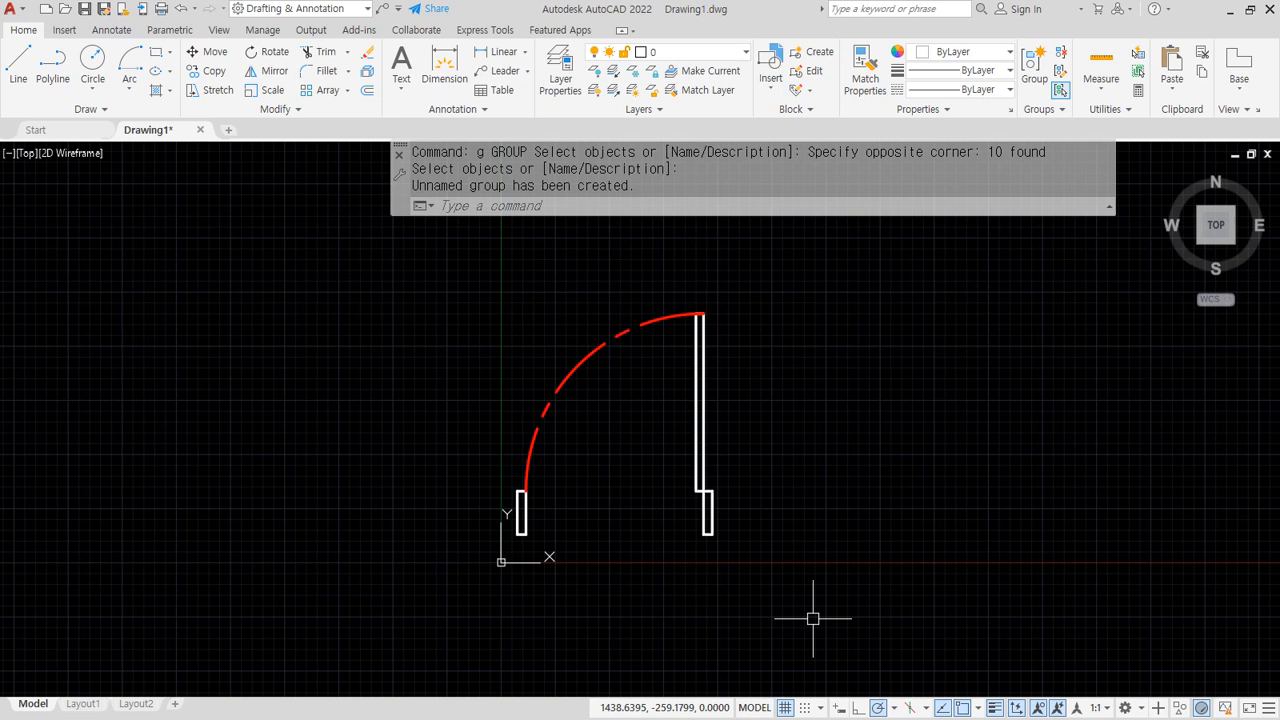
click(582, 361)
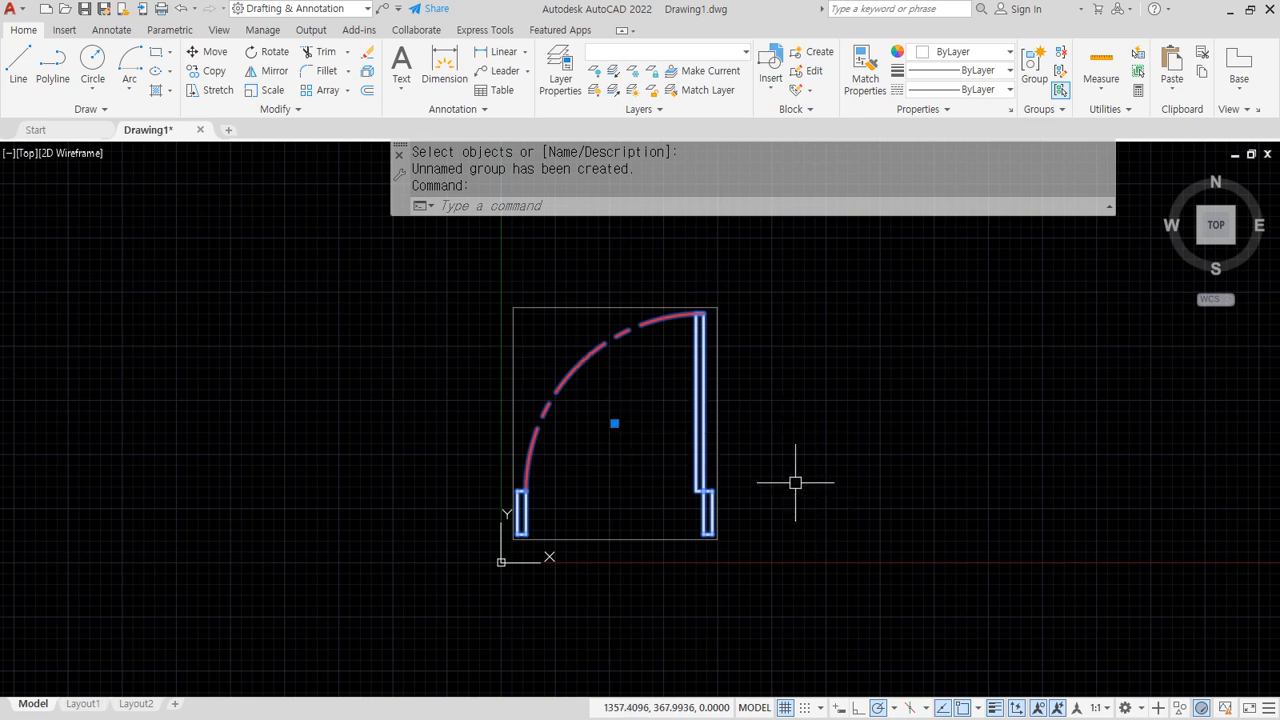
key(Escape)
Move the whole door group horizontally to the right of its original place.
text(m)
key(Return)
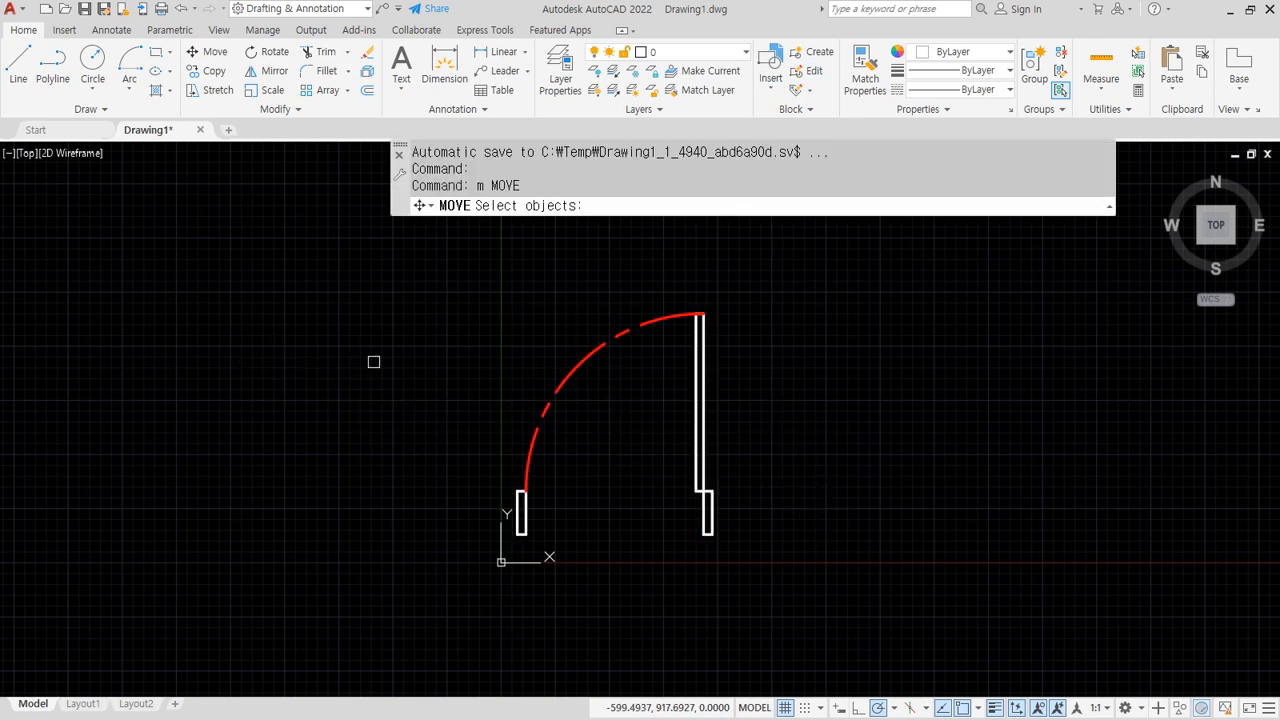
click(566, 367)
key(Return)
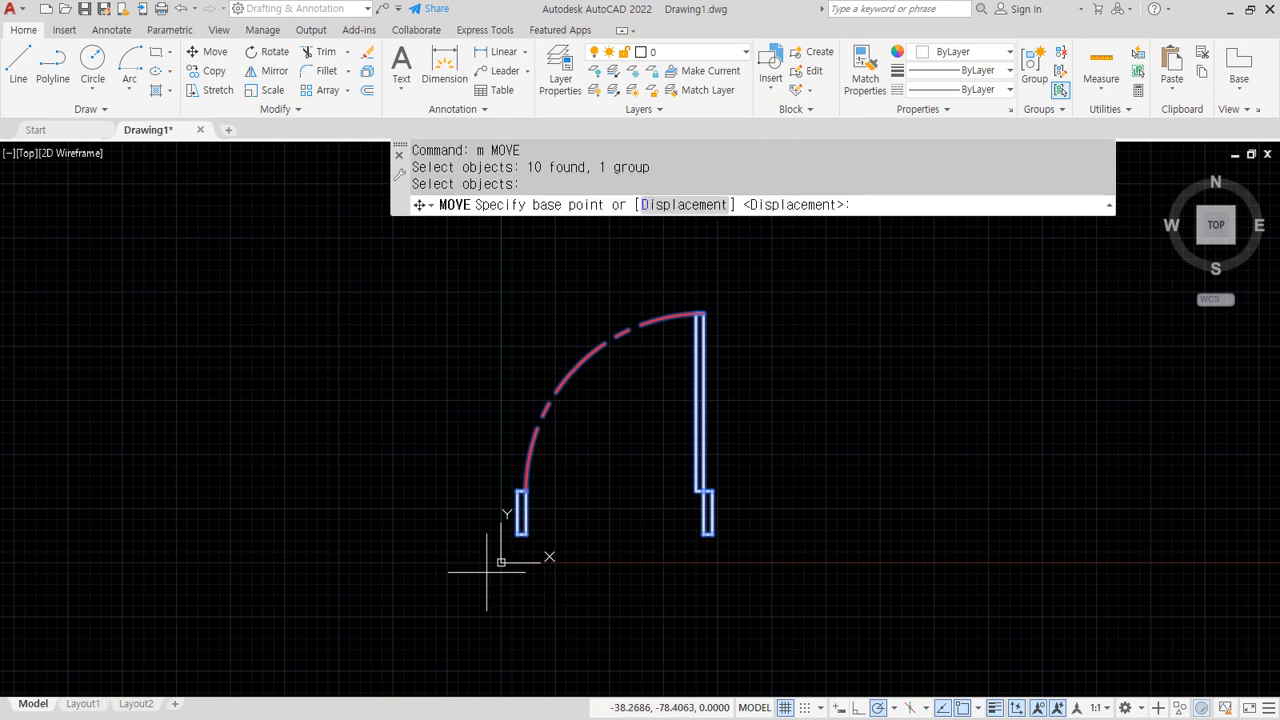
click(388, 520)
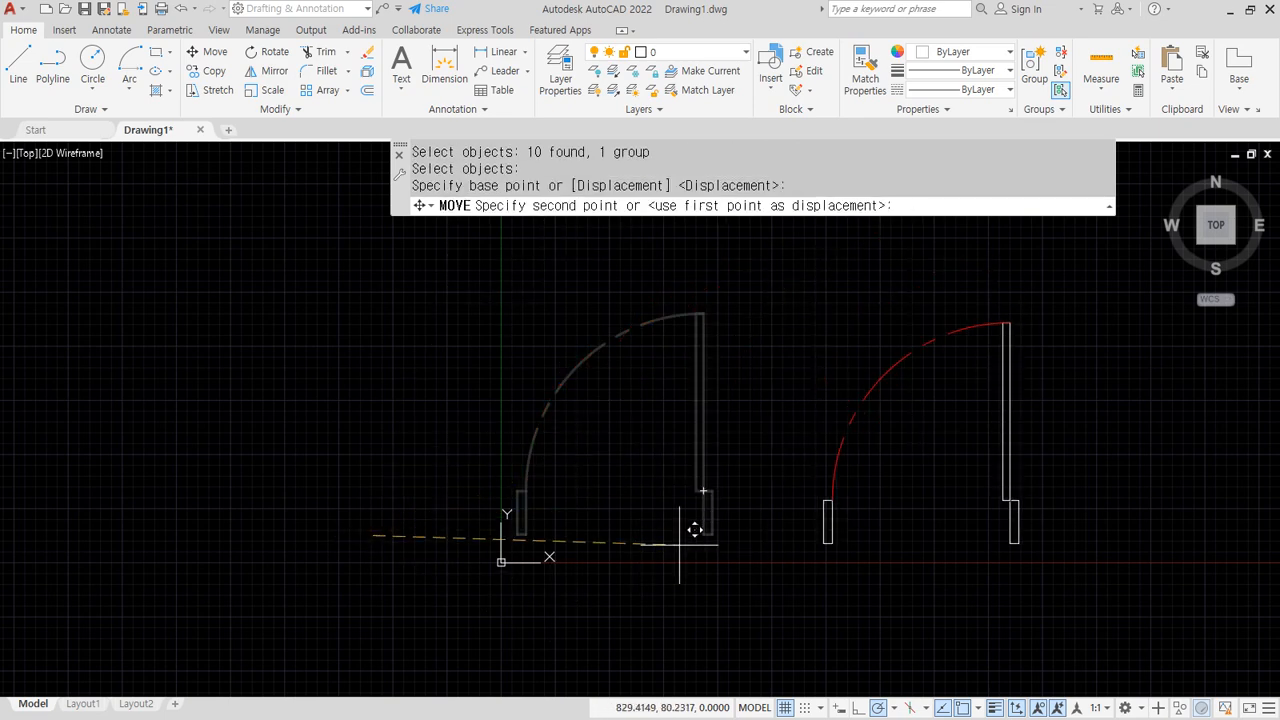
click(652, 530)
Copy the door group once to the upper left of the moved door.
text(co)
key(Return)
click(850, 382)
key(Return)
click(935, 466)
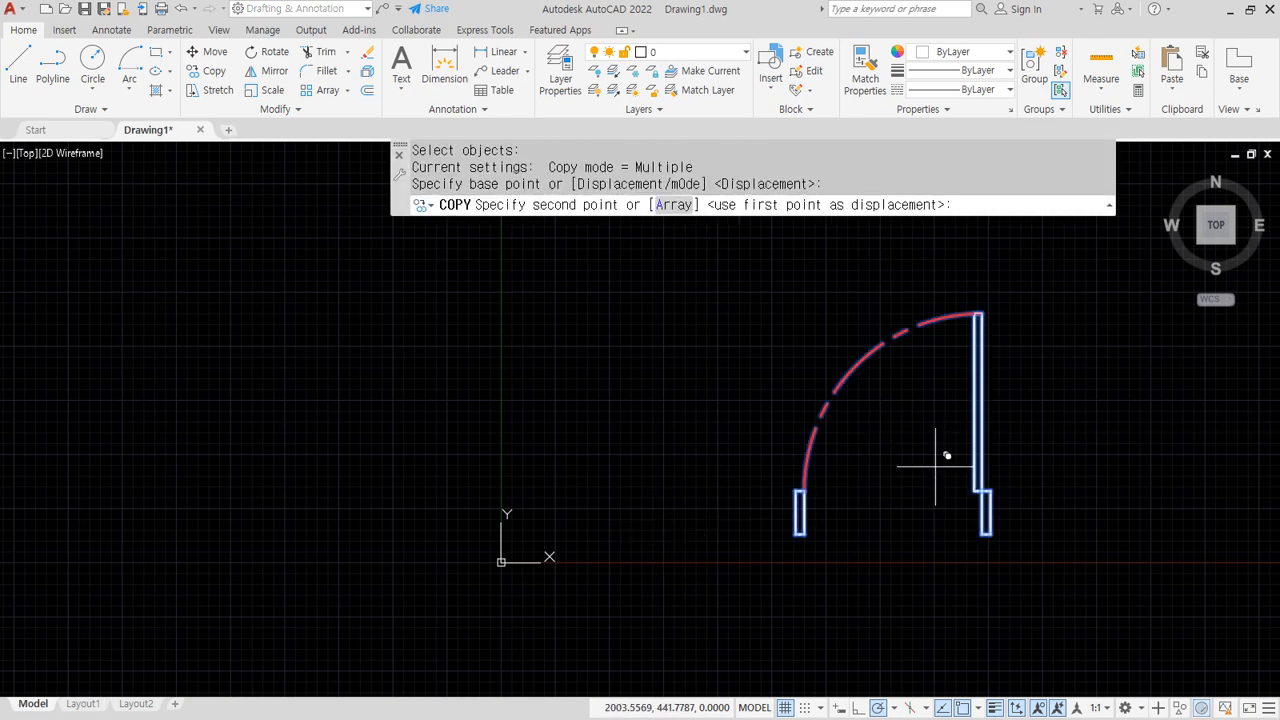
click(692, 376)
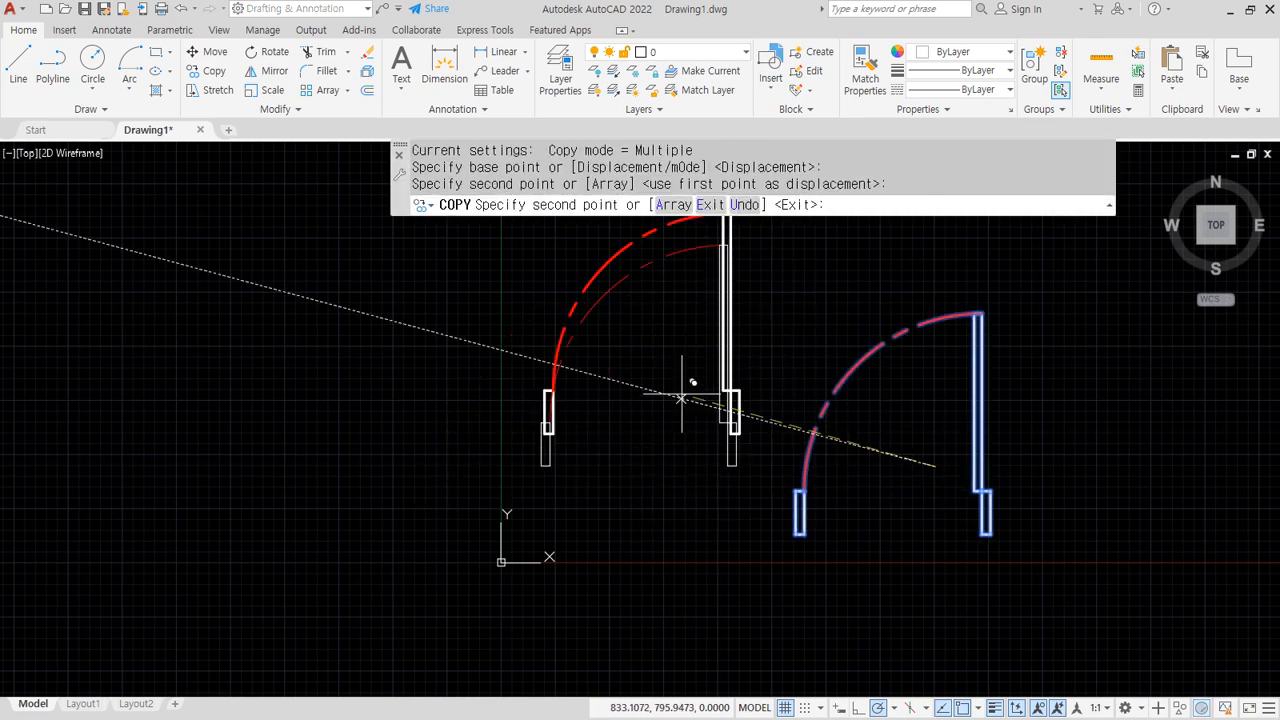
scroll(684, 384, up, 4)
key(Escape)
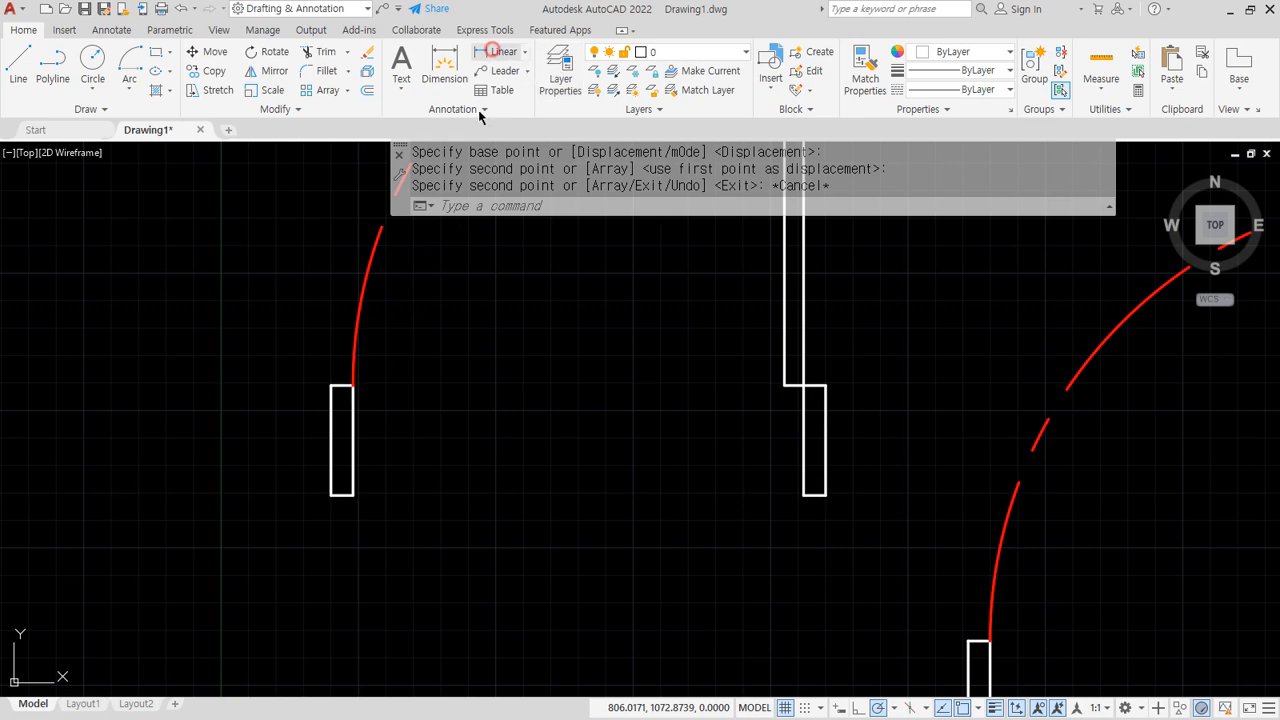
Add a vertical linear dimension along the outer edge of the copied door's left frame piece.
click(491, 58)
click(331, 388)
click(331, 494)
click(295, 443)
scroll(296, 441, up, 5)
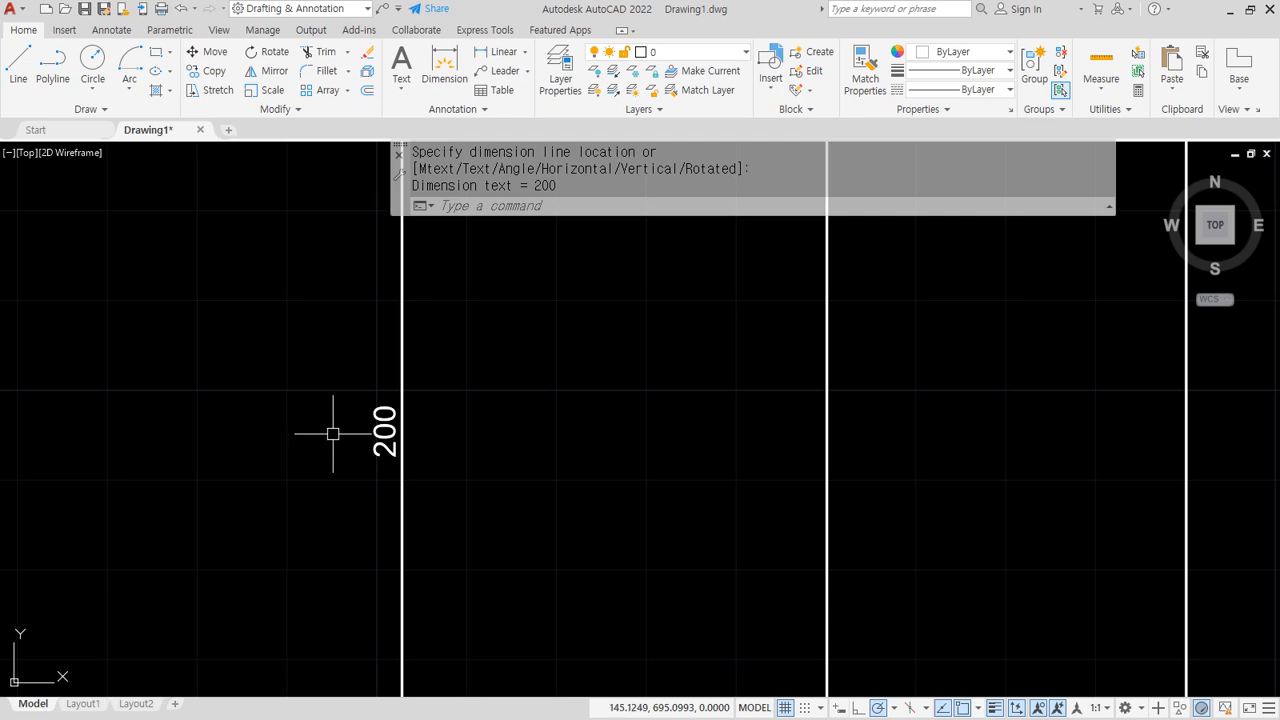
scroll(333, 433, down, 4)
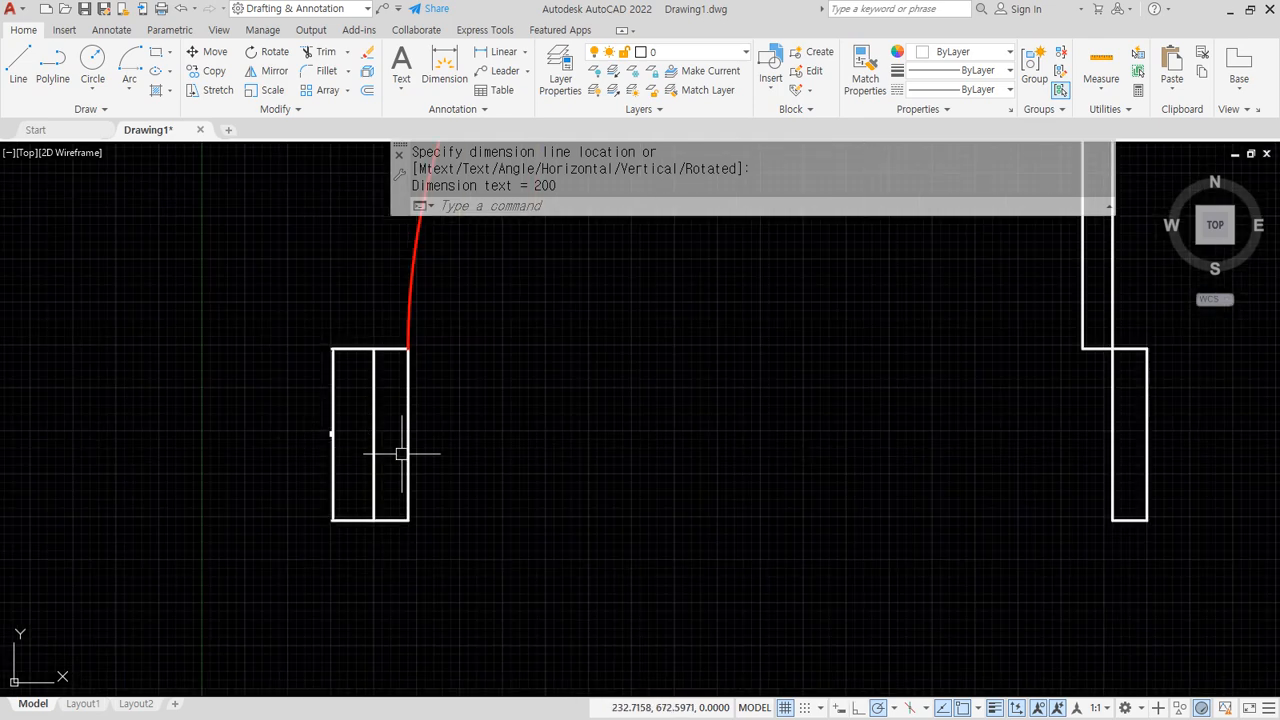
Stretch the lower ends of both frame pieces of the copied door, together with the dimension, upward by 120.
scroll(854, 520, down, 2)
text(s)
key(Return)
click(985, 560)
click(230, 416)
key(Return)
click(290, 505)
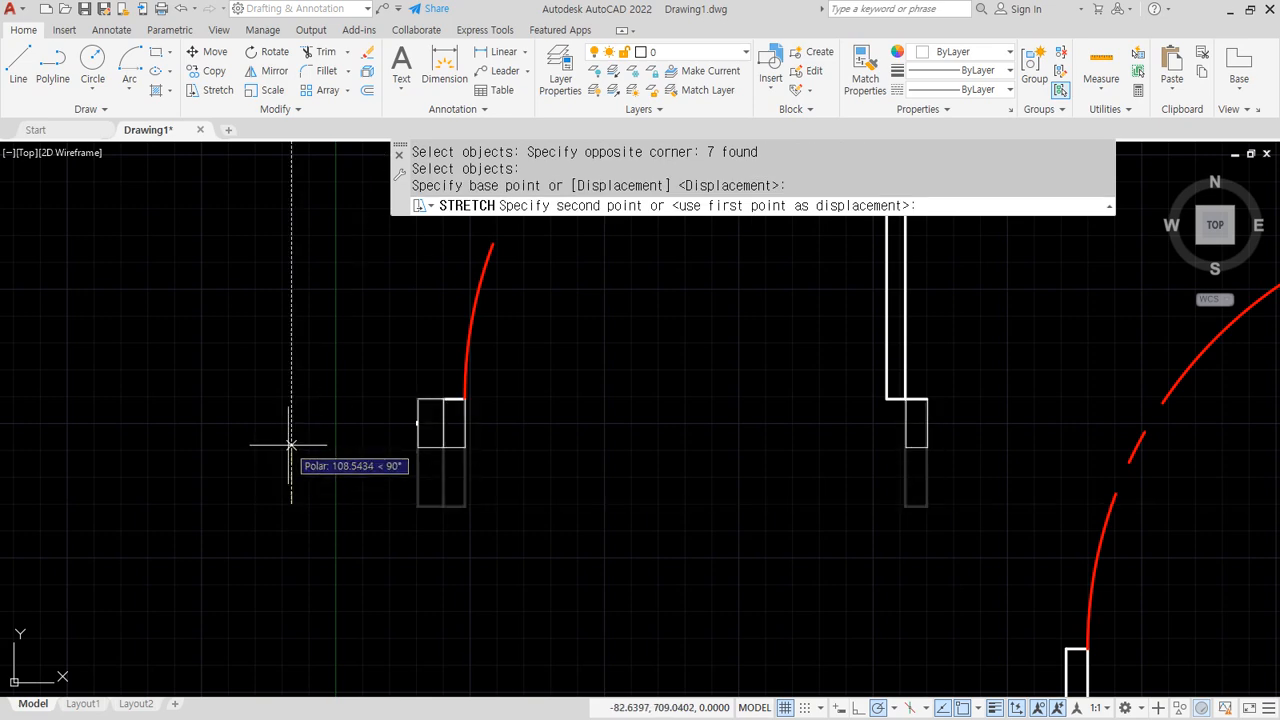
text(120)
key(Return)
scroll(503, 423, up, 6)
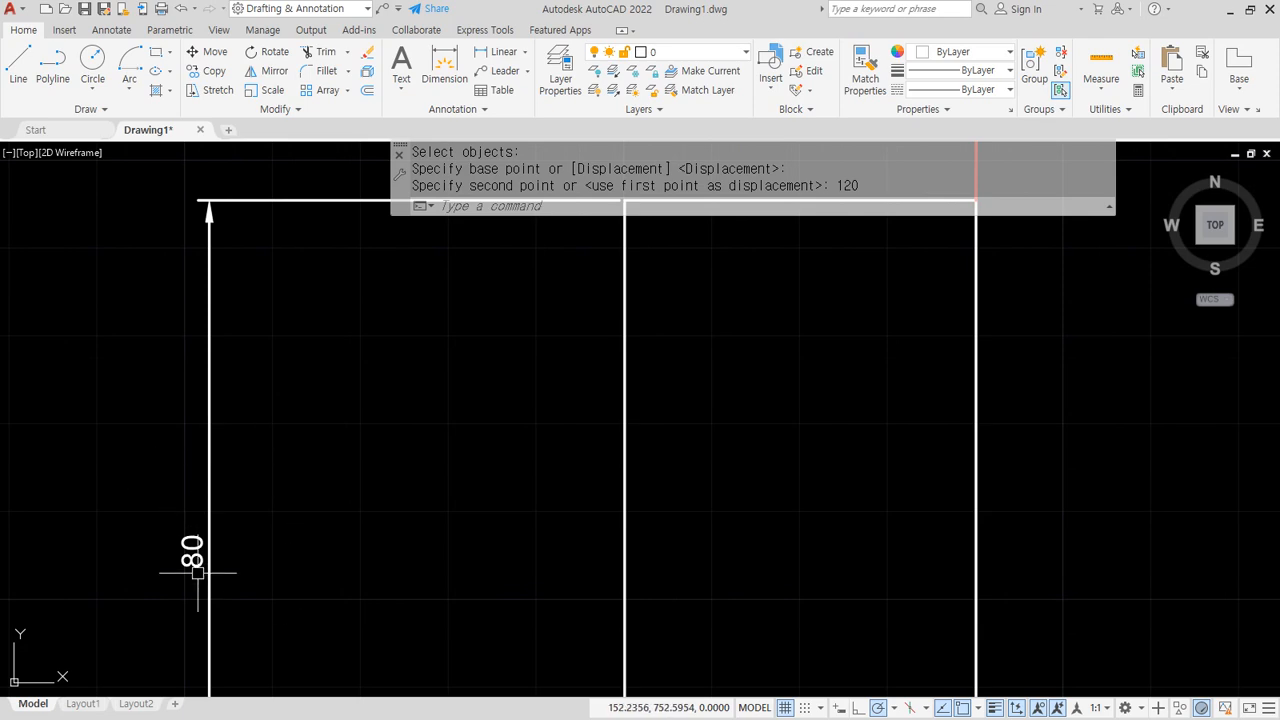
scroll(380, 493, down, 6)
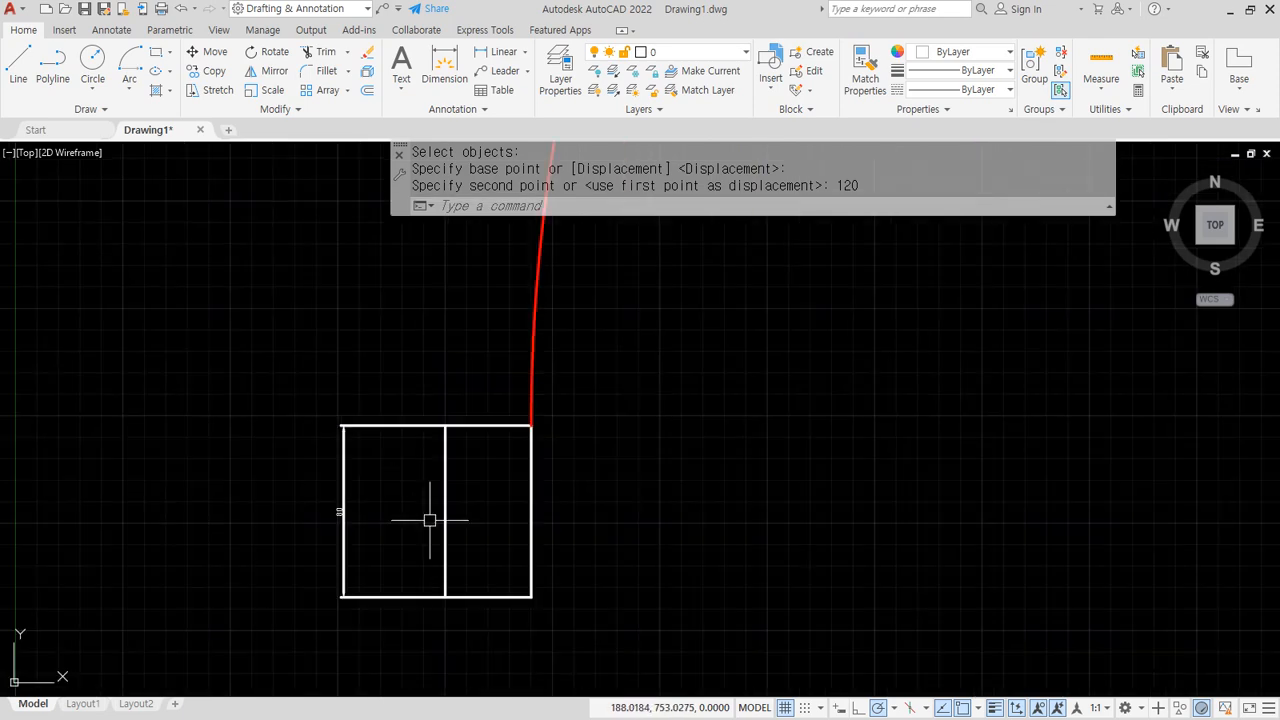
Stretch the lower ends of both frame pieces of the copied door, with the dimension, downward by 40.
key(Return)
click(1157, 471)
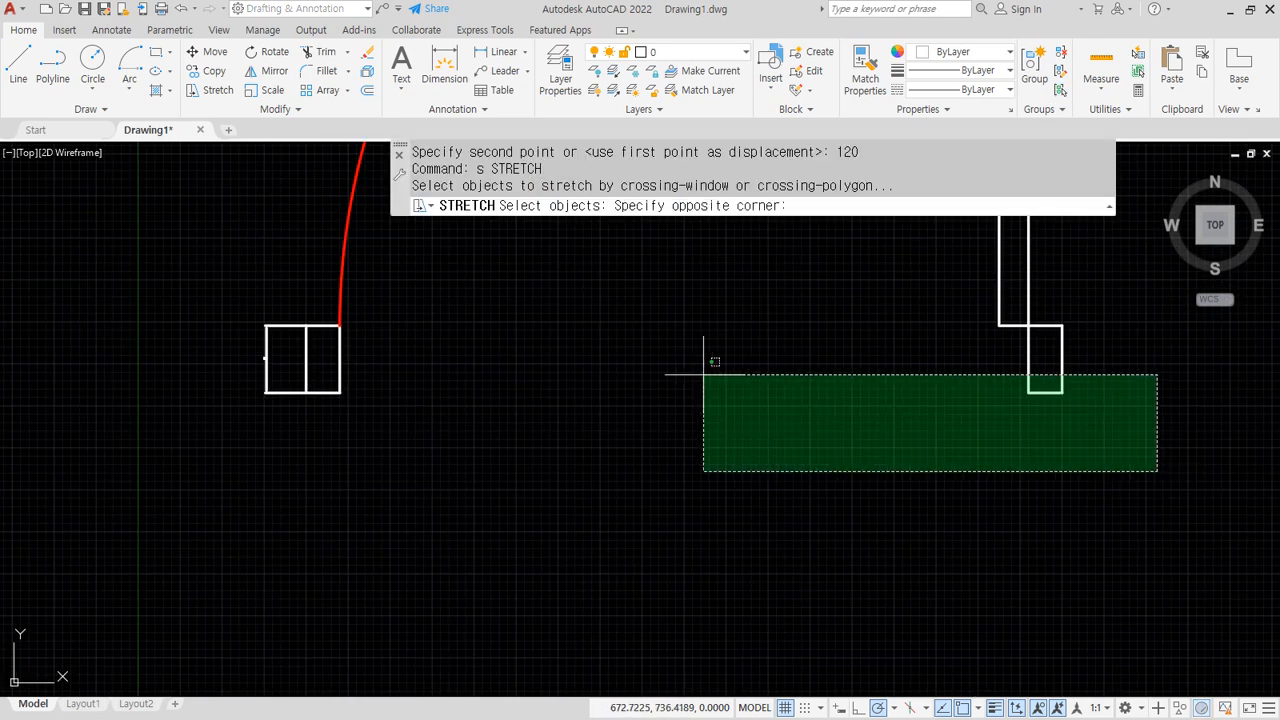
click(190, 358)
click(183, 343)
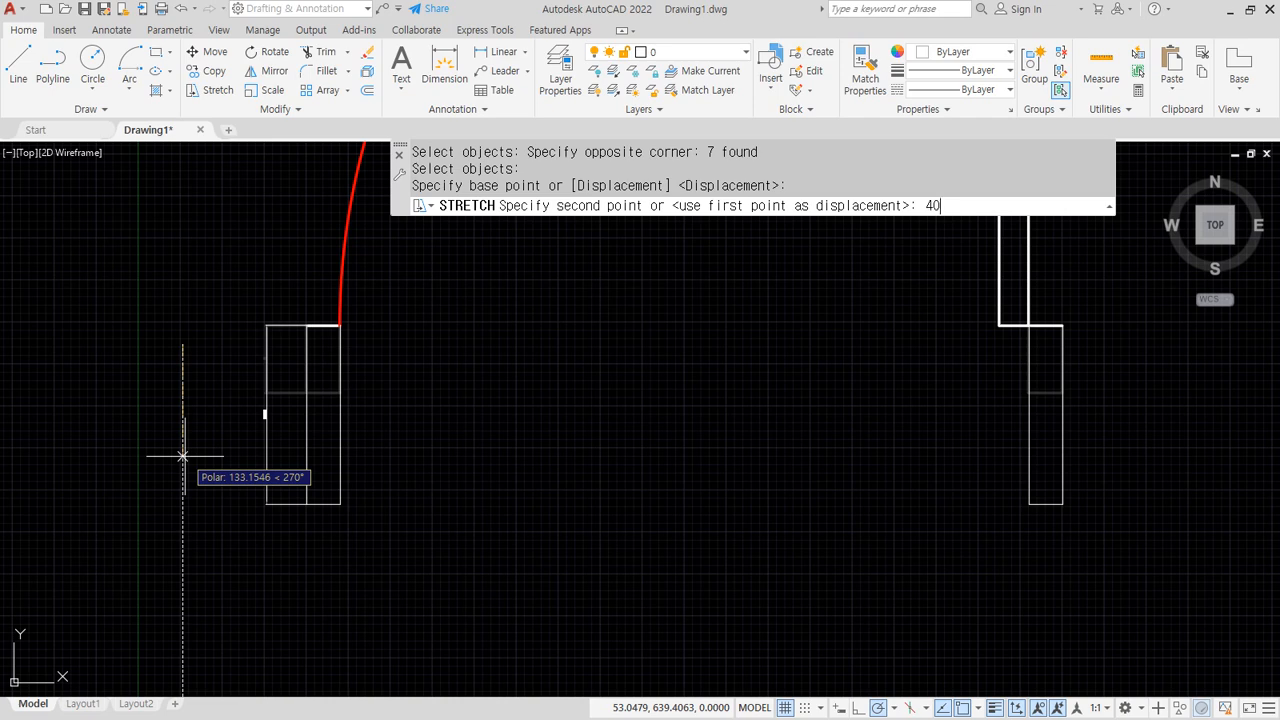
text(40)
key(Return)
Place the vertical dimension of the copied door's left frame piece clear of the frame on its outer side.
scroll(266, 345, up, 6)
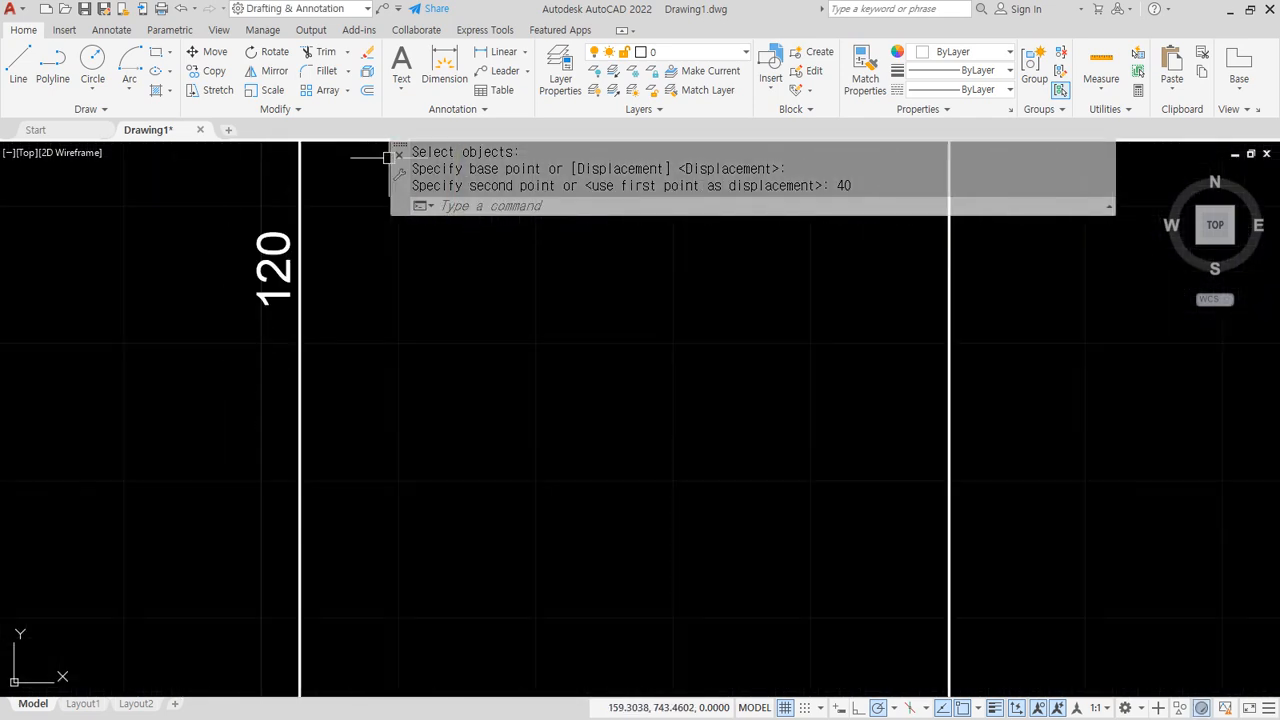
scroll(322, 230, up, 2)
scroll(323, 231, down, 13)
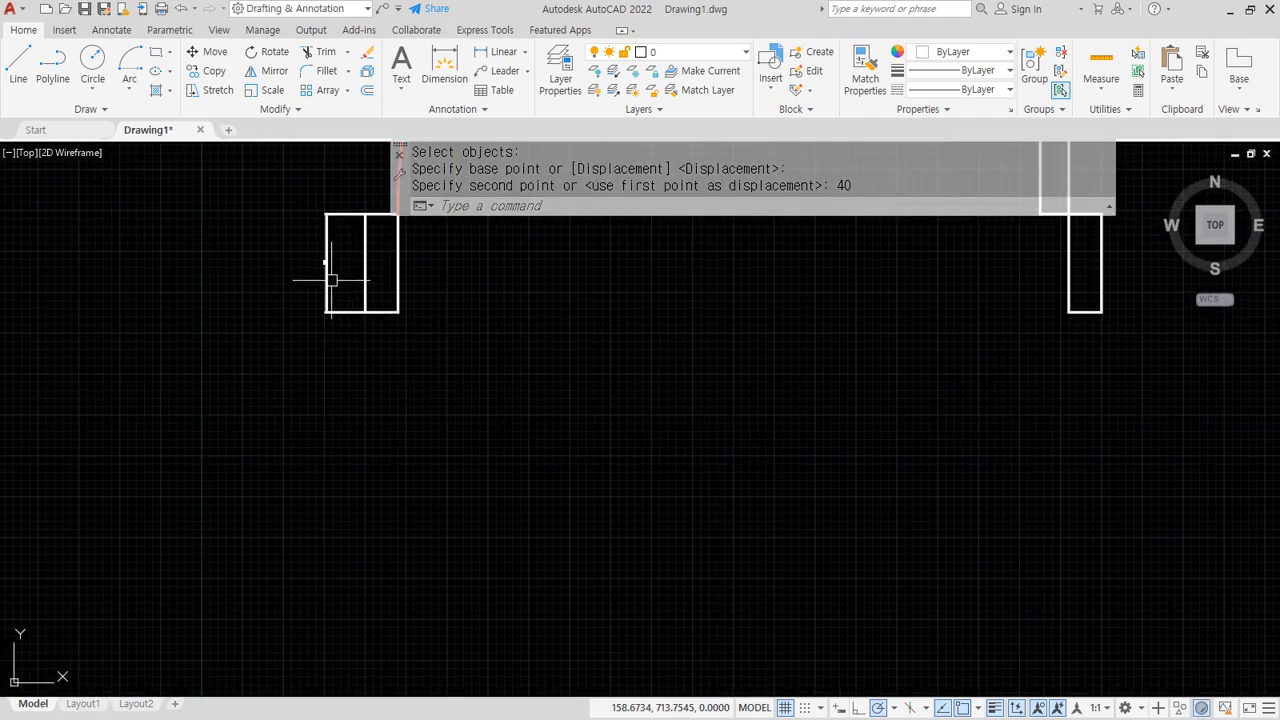
middle_drag(360, 275, 343, 354)
click(339, 348)
click(218, 392)
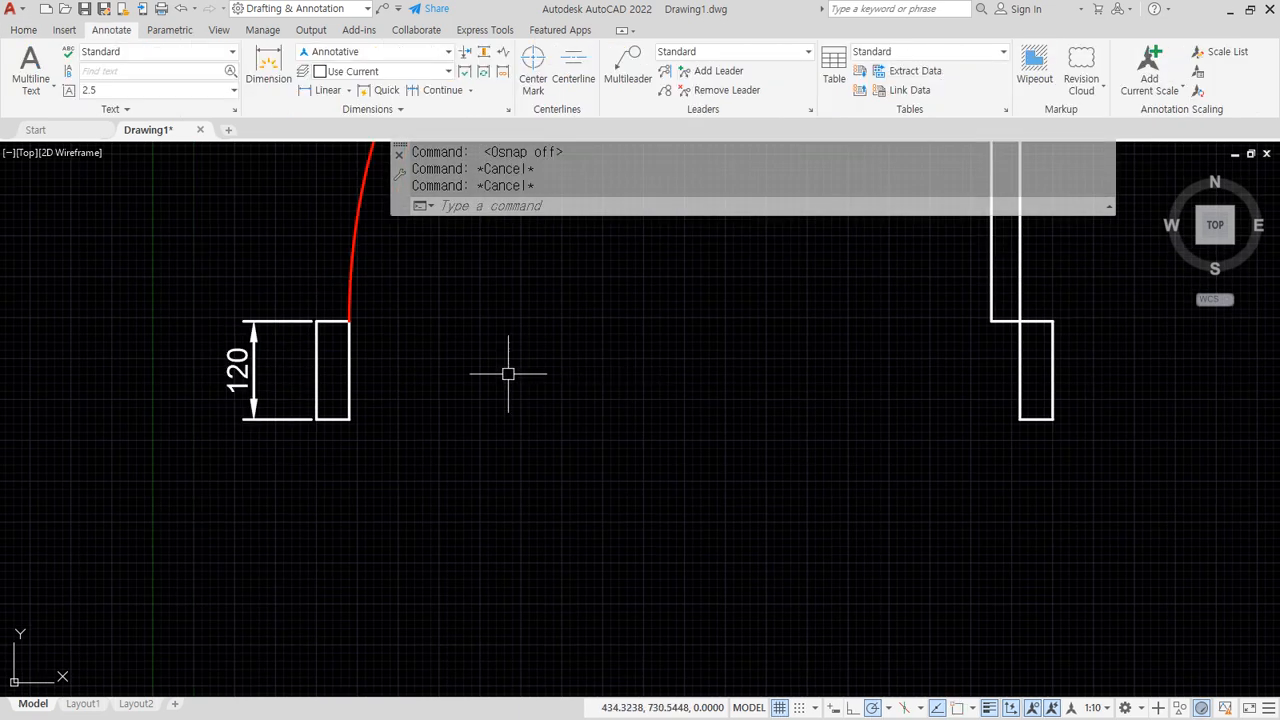
Stretch the bottoms of both frame pieces together with the dimension downward by 80.
middle_drag(509, 371, 455, 400)
text(s)
key(Return)
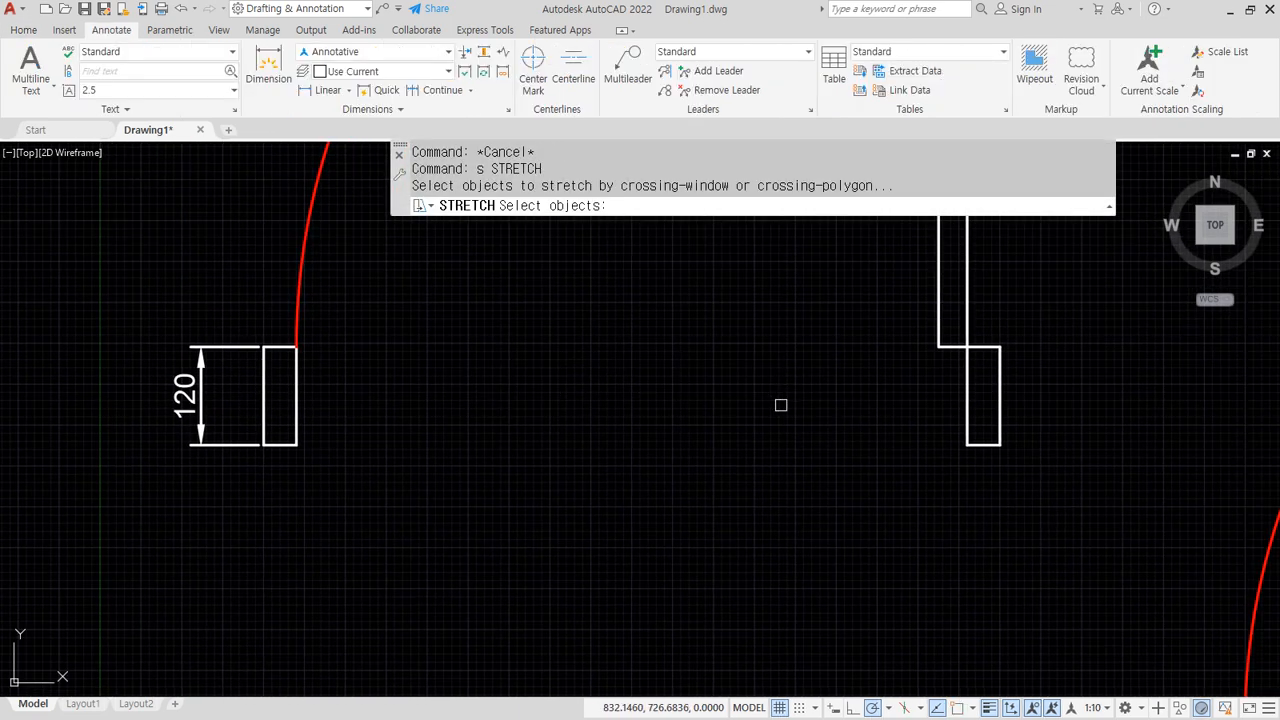
click(1052, 490)
click(107, 413)
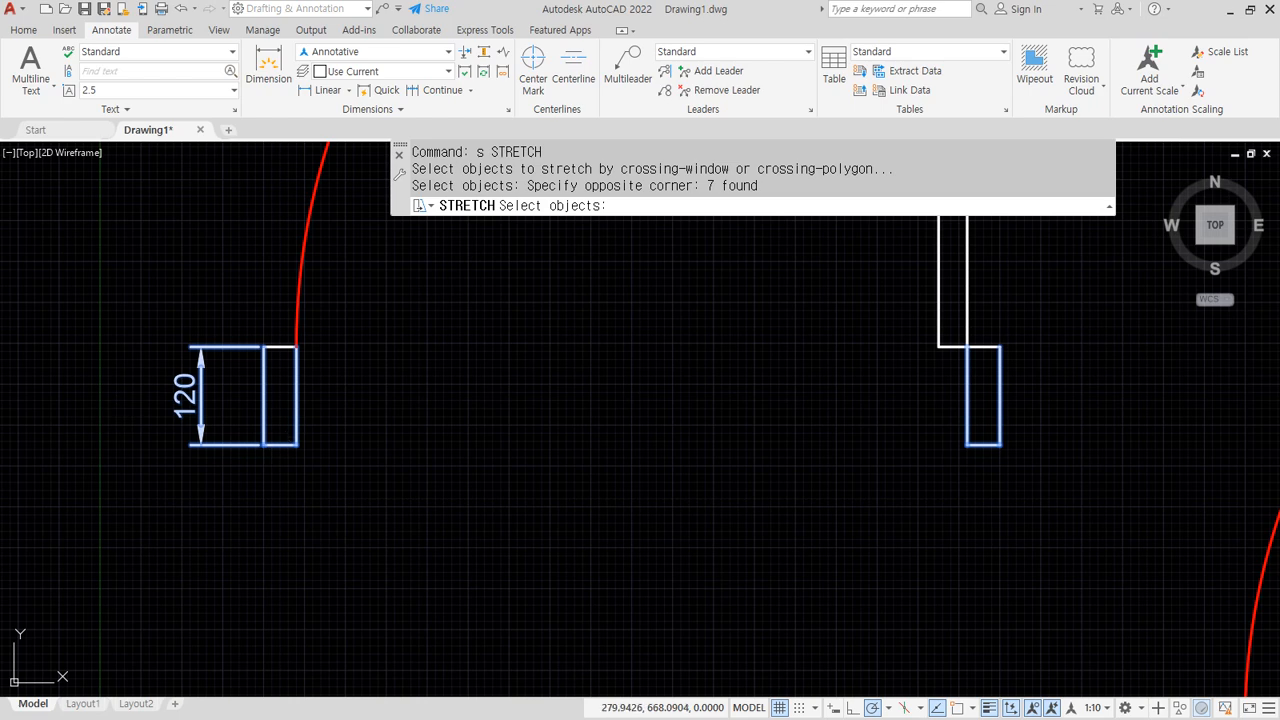
key(Return)
click(537, 397)
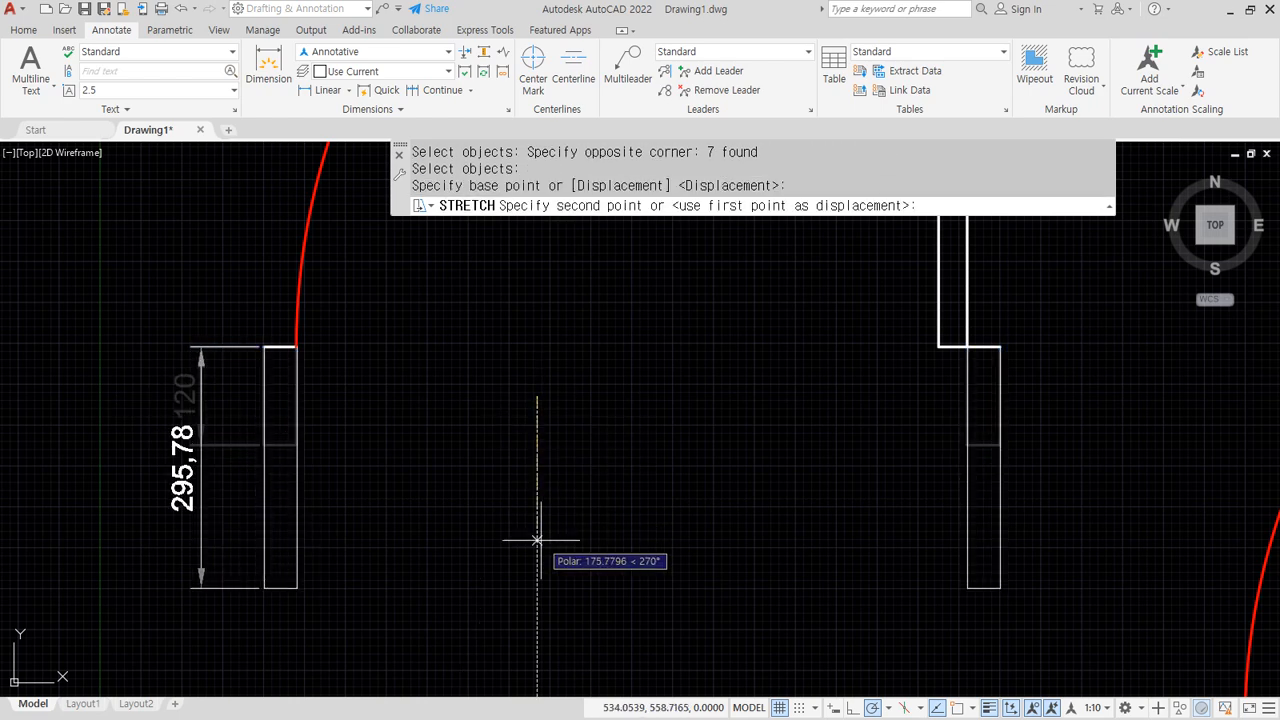
text(80)
key(Return)
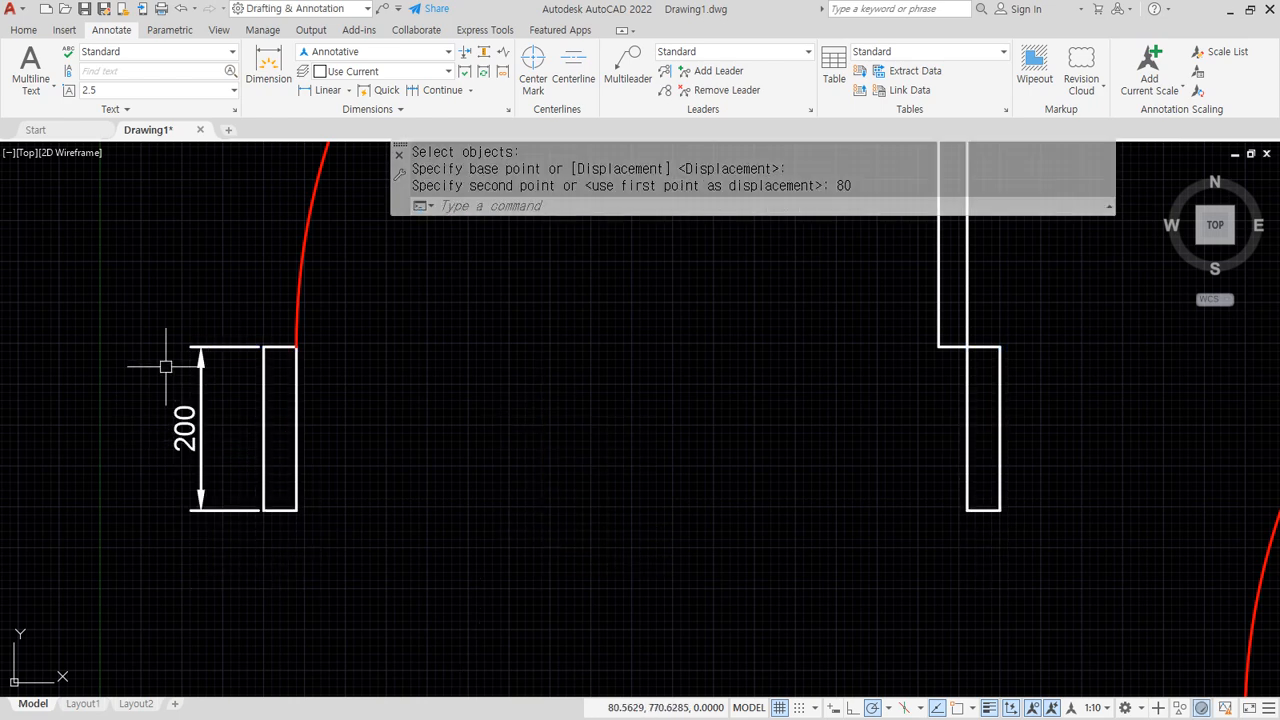
Stretch the lower ends of both frame pieces and the dimension back upward by 120.
text(s)
key(Return)
click(1056, 549)
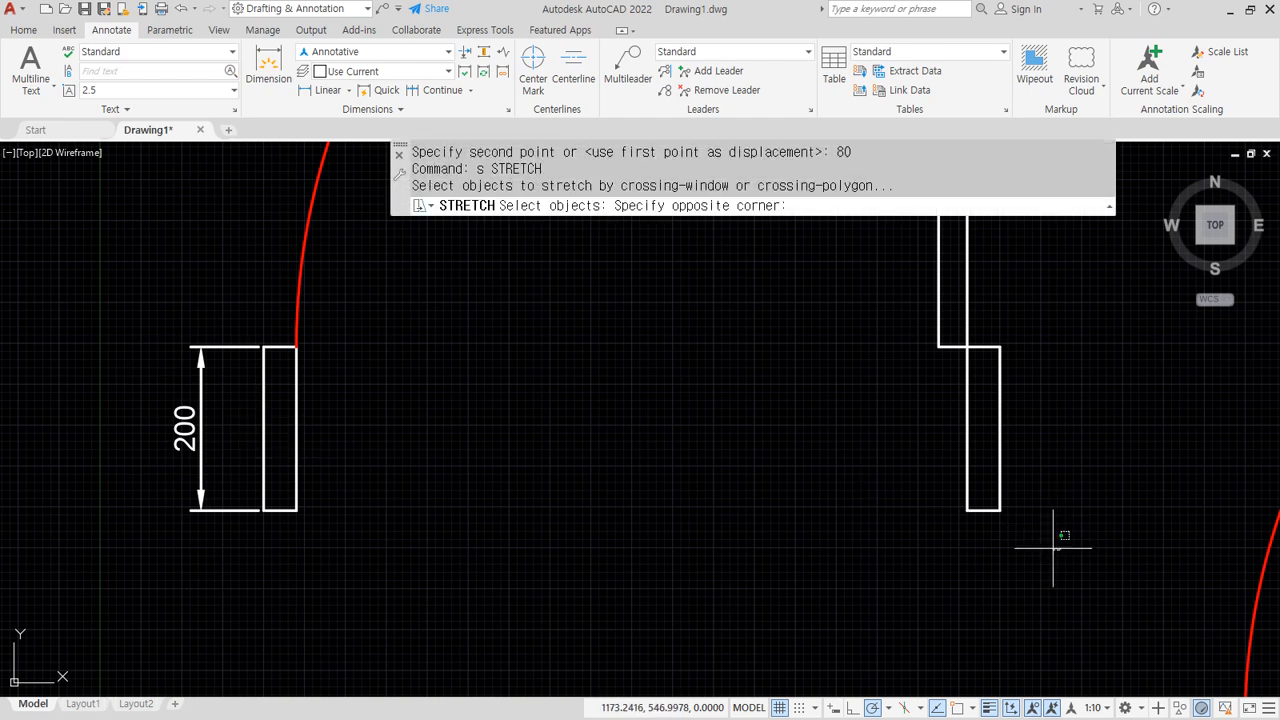
click(156, 500)
key(Return)
click(577, 537)
text(120)
key(Return)
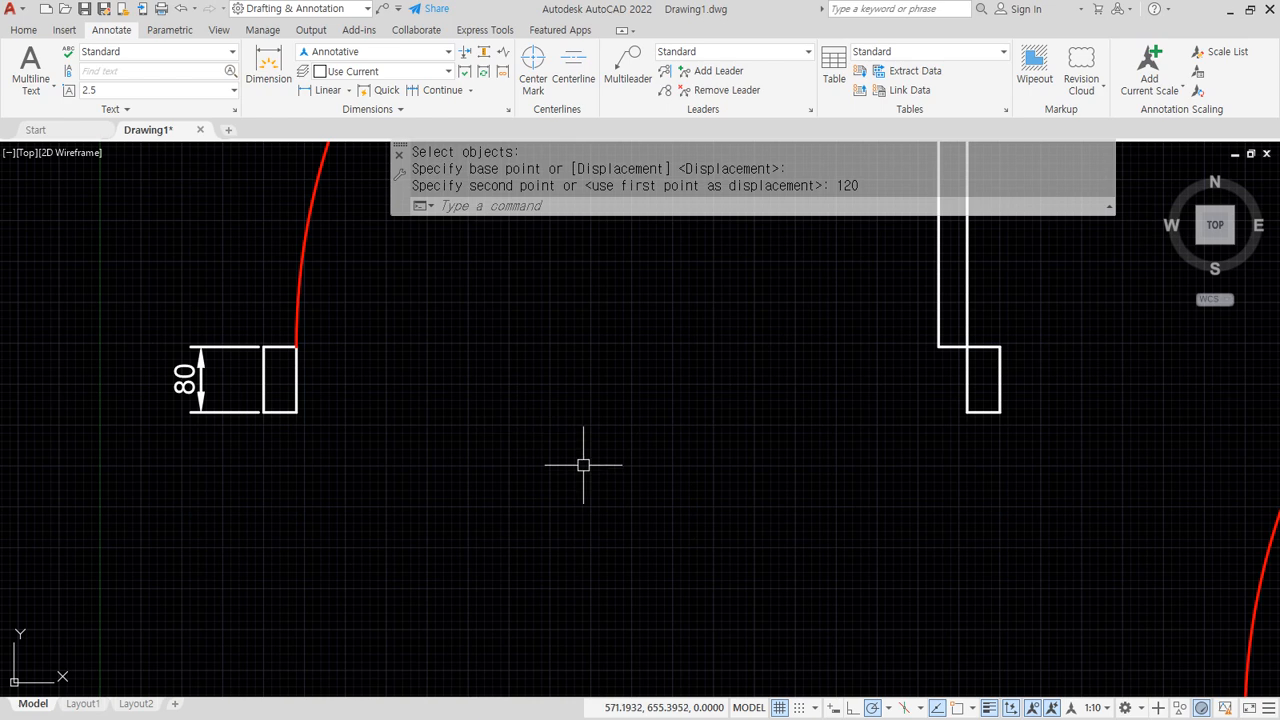
Stretch the shortened frame pieces and their dimension downward by 40.
text(s)
key(Return)
click(1126, 474)
click(92, 366)
key(Return)
click(566, 402)
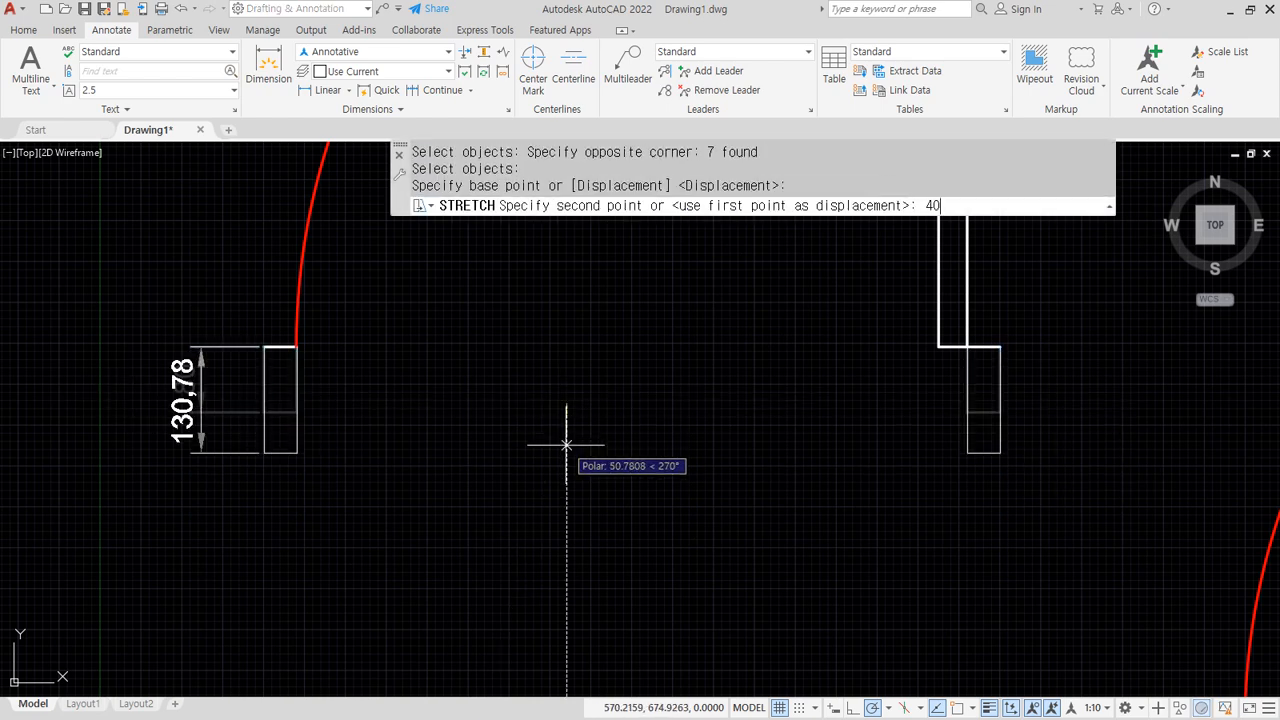
key(Return)
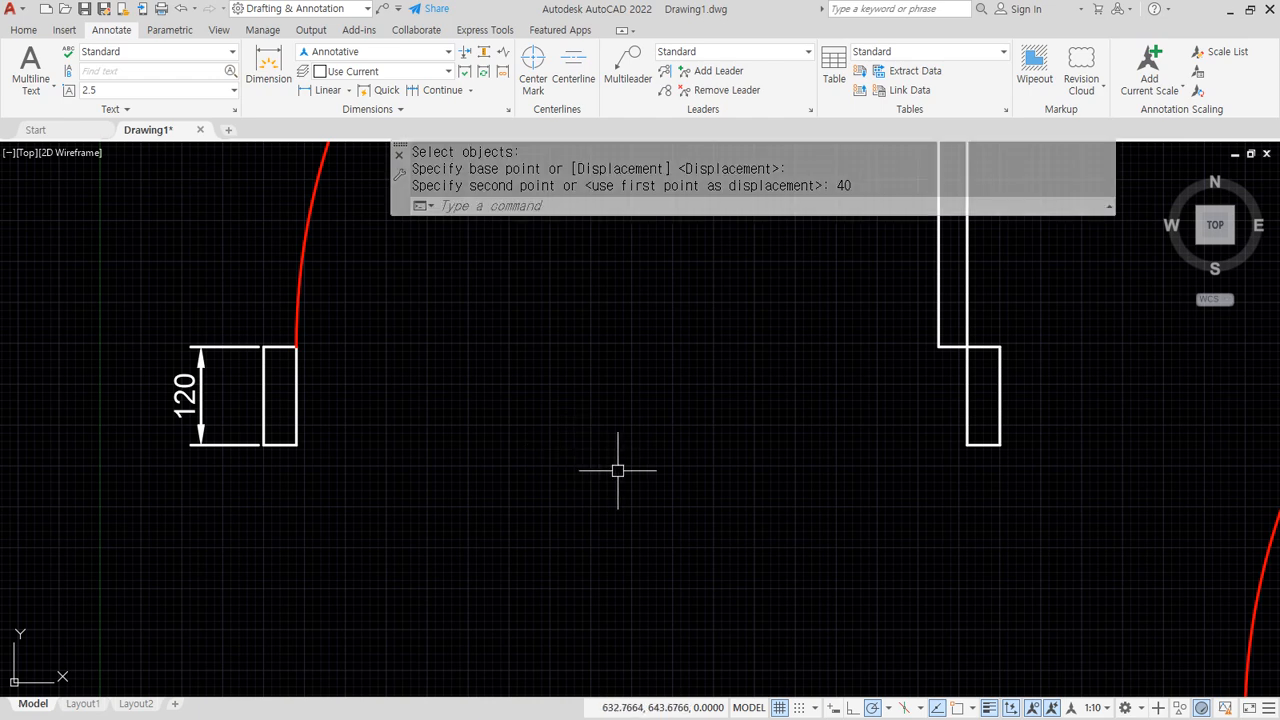
Undo the last two stretches of the frame pieces.
key(ctrl+z)
key(ctrl+z)
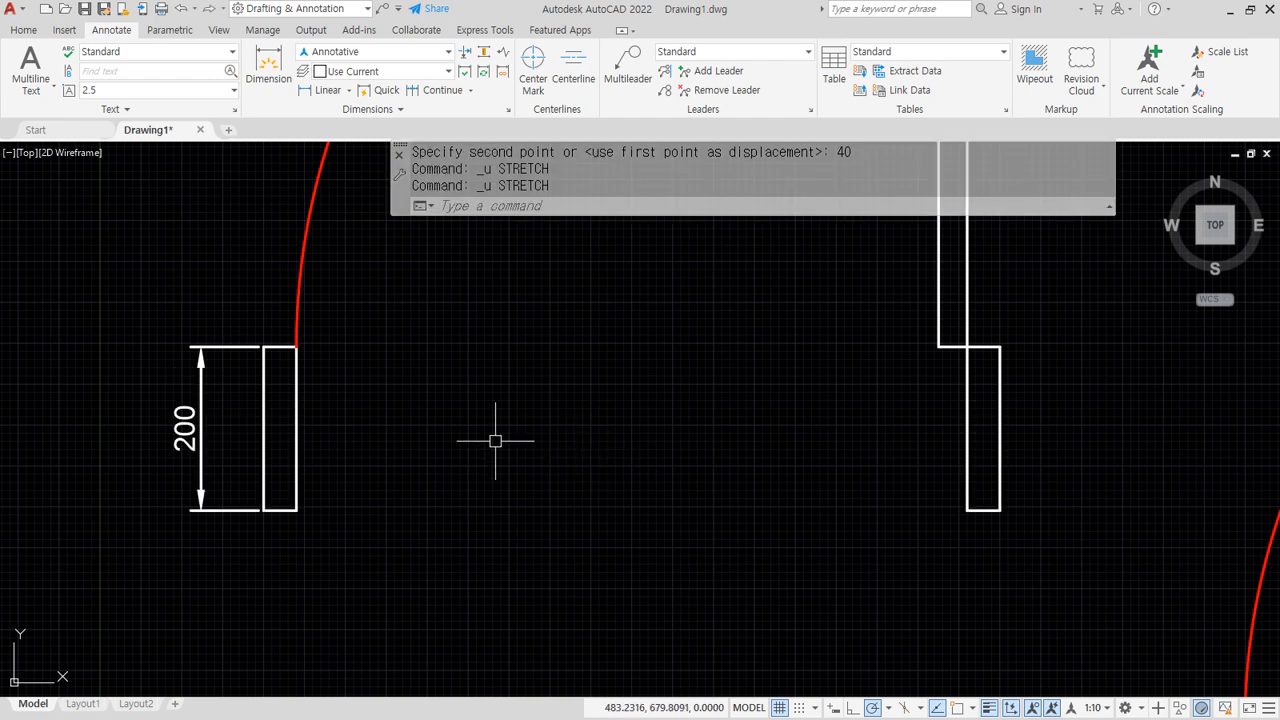
With object snap on, draw a horizontal line from the left frame piece's upper outer corner to the right piece's upper outer corner.
text(l)
key(Return)
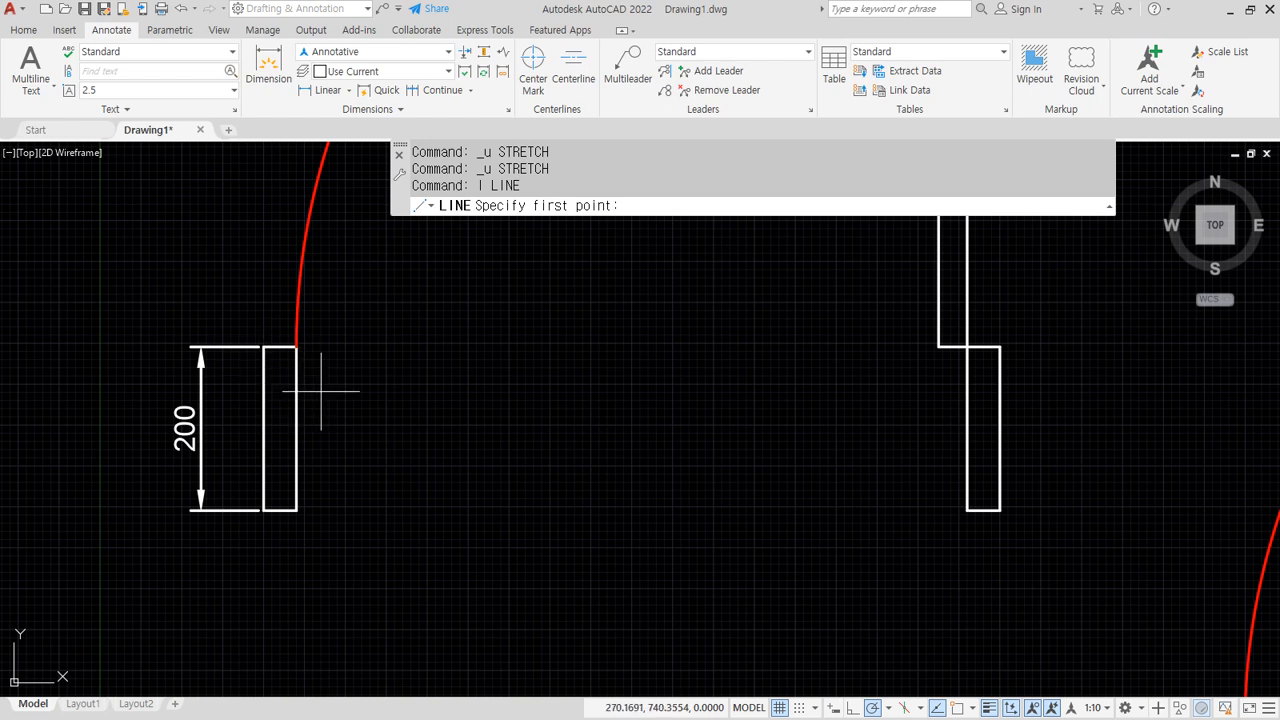
click(962, 707)
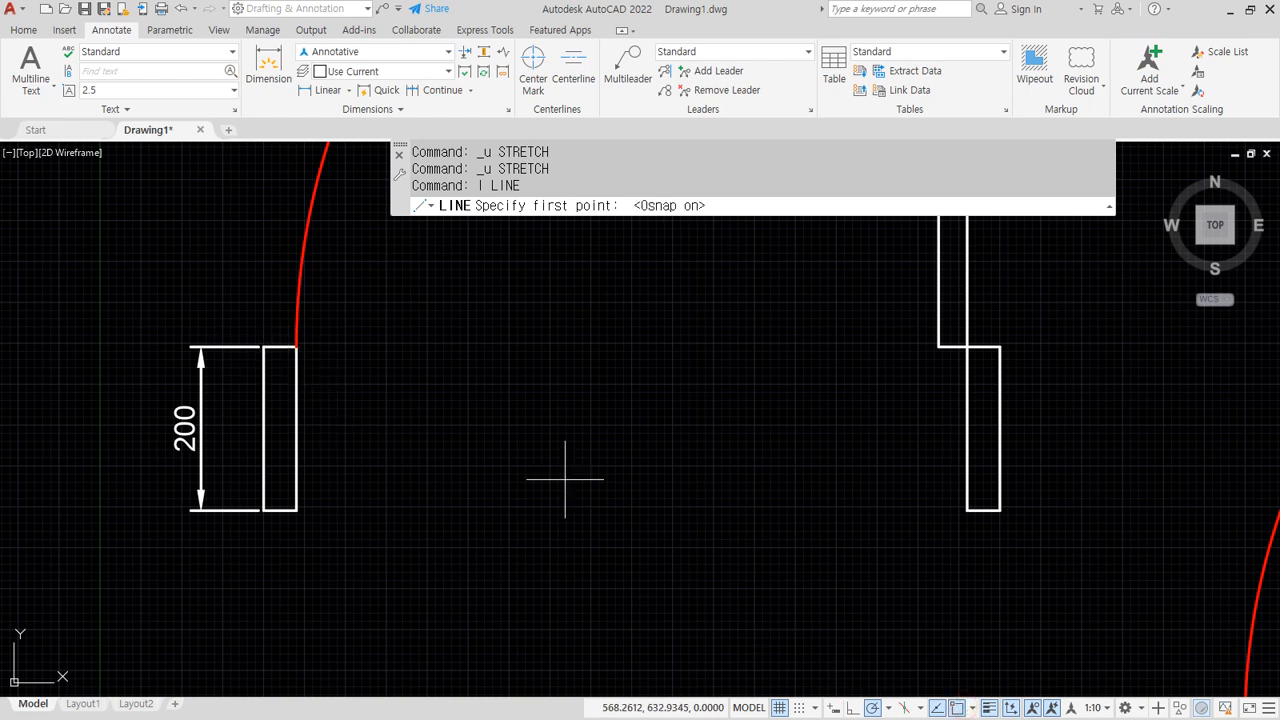
click(263, 347)
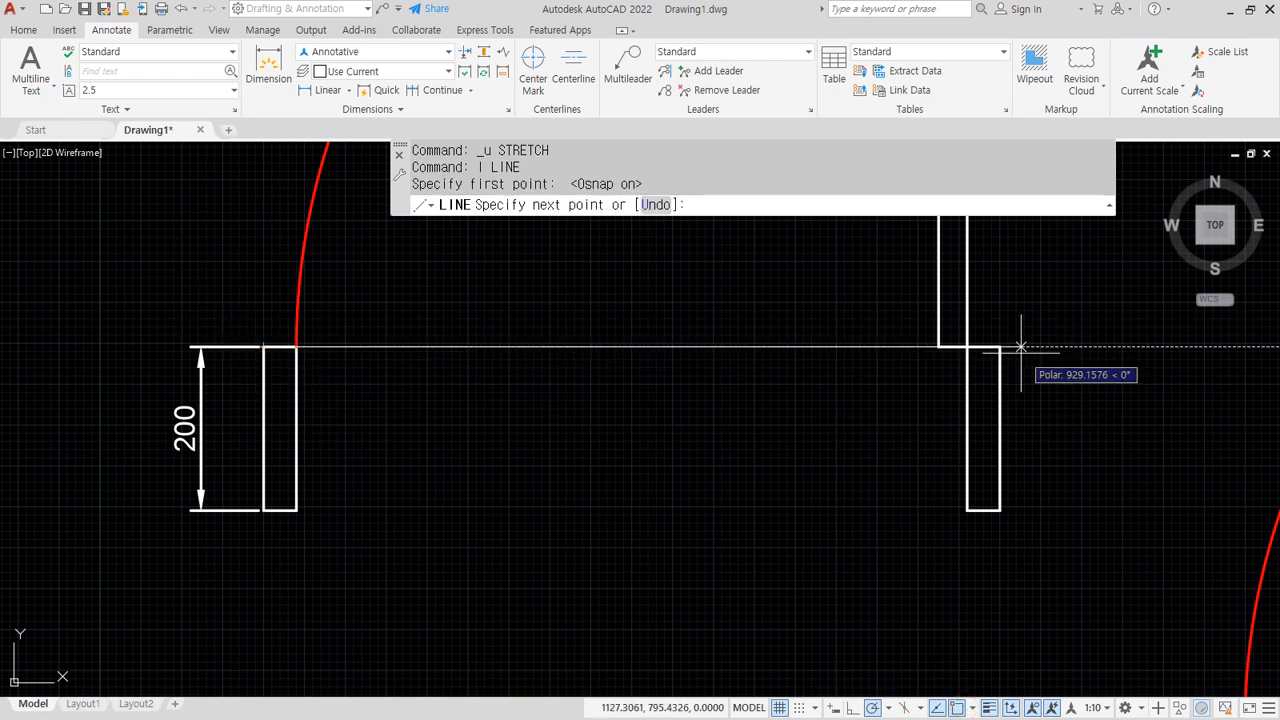
key(Return)
Offset the horizontal line across the frame tops downward by 80.
text(o)
key(Return)
text(80)
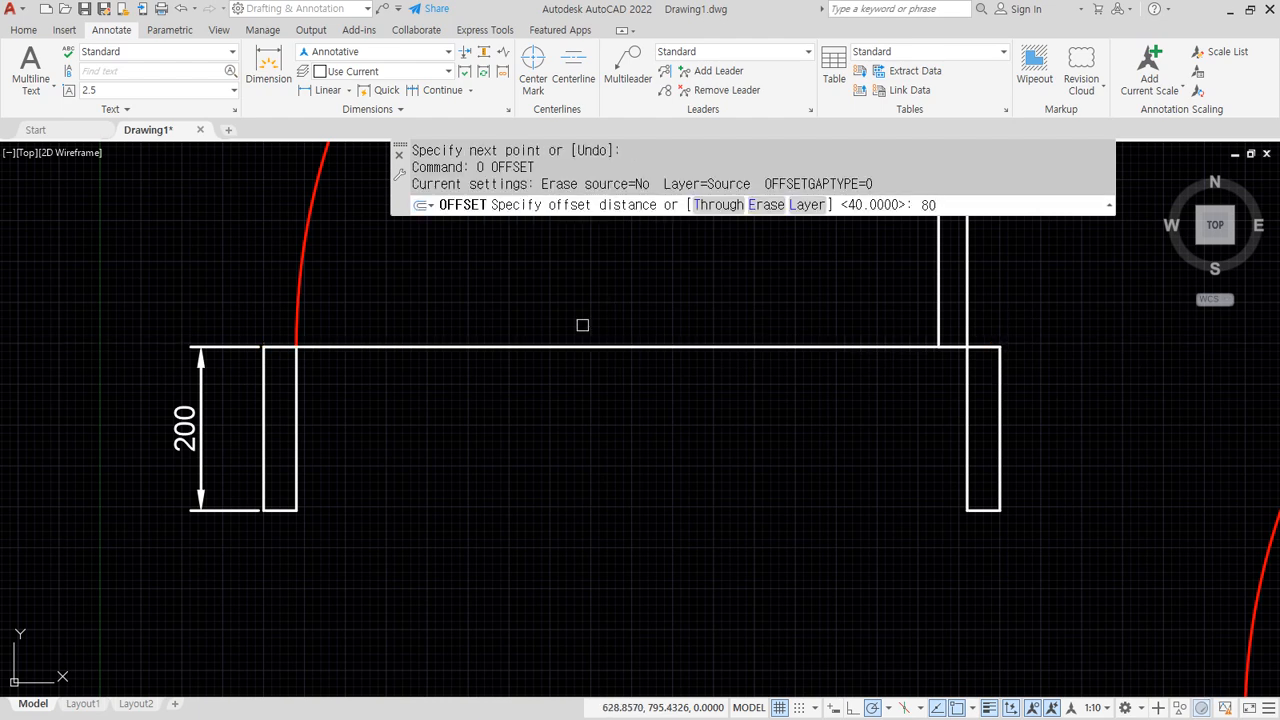
key(Return)
click(629, 347)
click(532, 420)
key(Return)
Trim away the frame parts below the offset line and the stretch of that line between the two frame pieces.
text(tr)
key(Return)
drag(984, 447, 984, 388)
drag(251, 453, 1043, 450)
drag(983, 503, 981, 519)
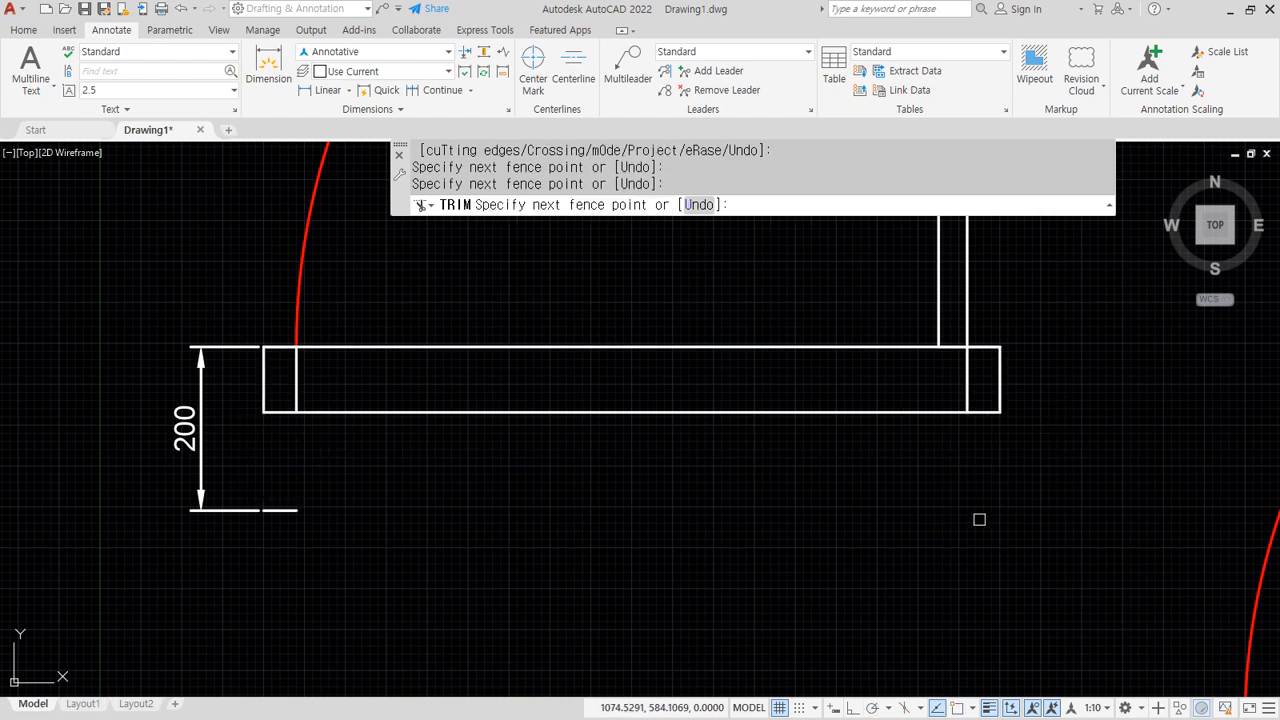
click(437, 411)
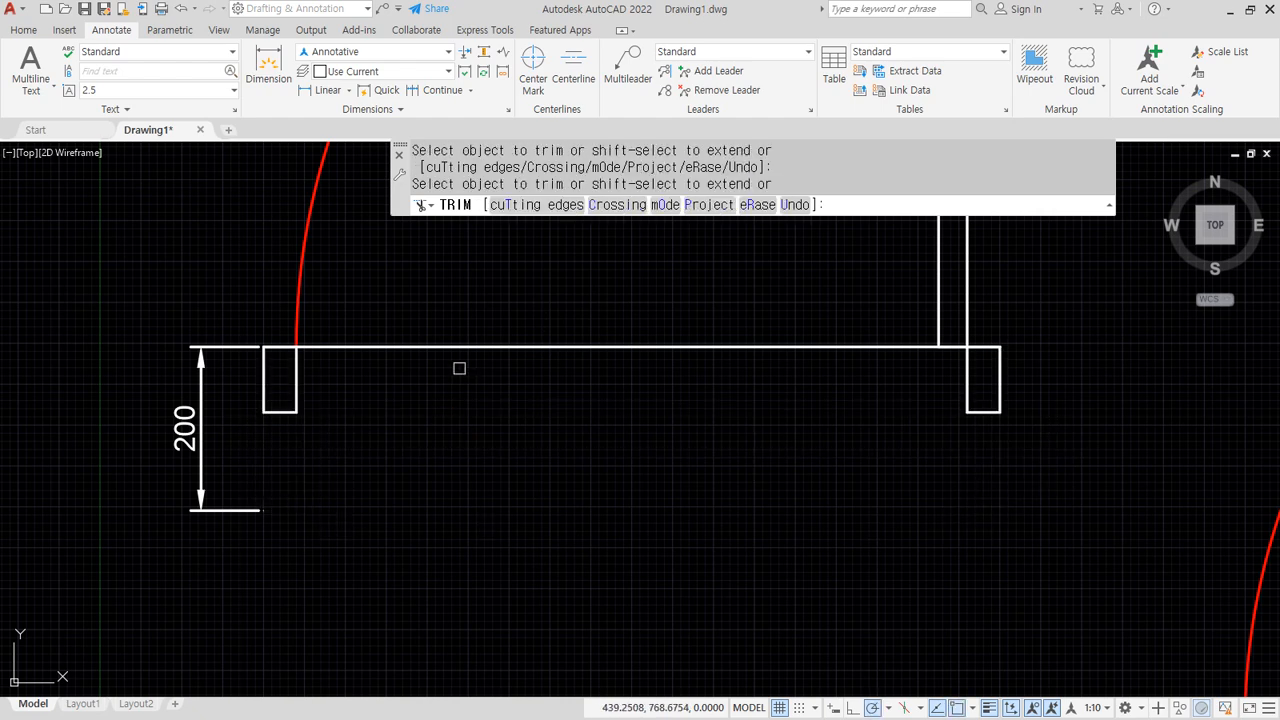
key(Return)
Erase the horizontal helper line joining the tops of the frame pieces.
click(466, 347)
text(e)
key(Return)
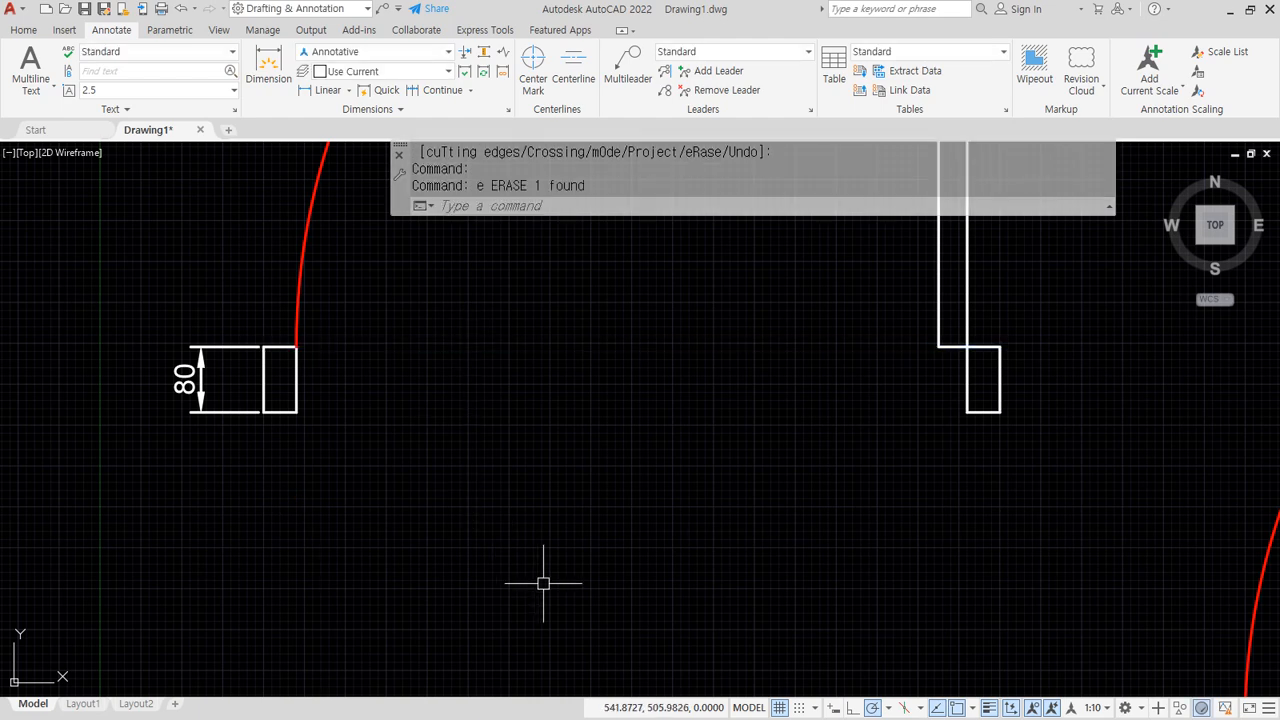
Undo the erase, trim, offset and helper line on the frame pieces.
key(ctrl+z)
key(ctrl+z)
key(ctrl+z)
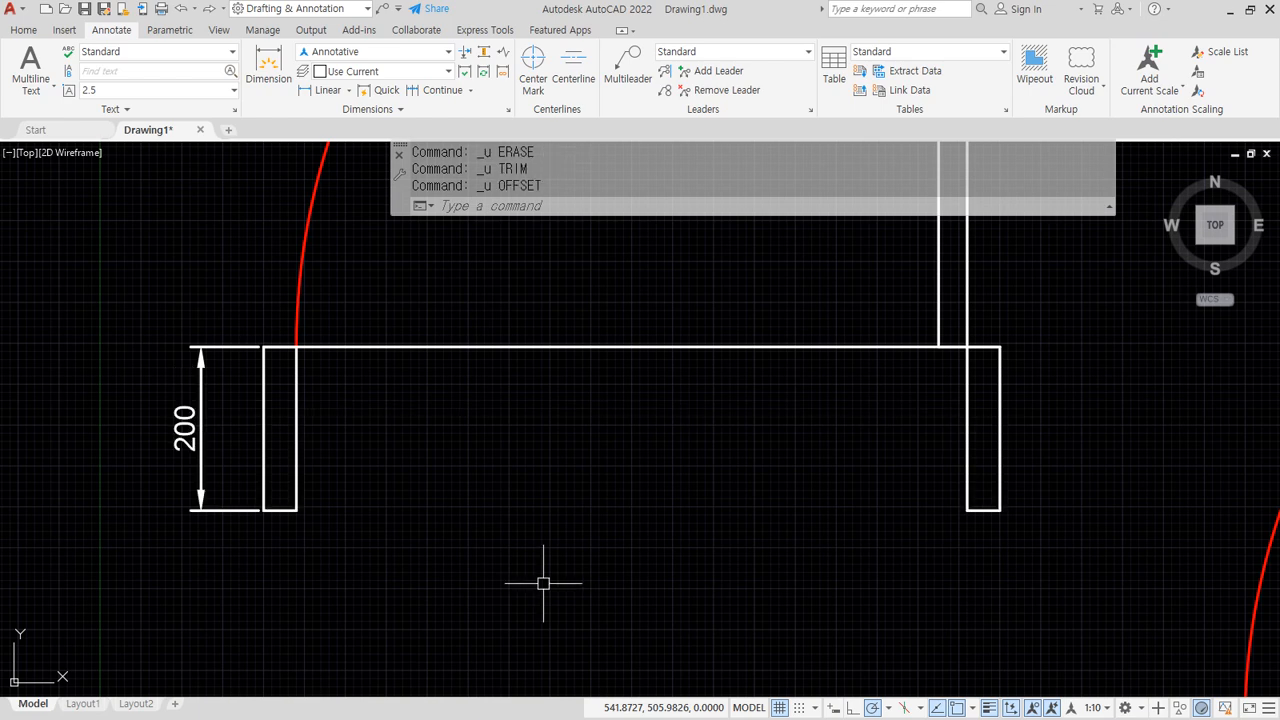
key(ctrl+z)
Redraw the horizontal line between the upper outer corners of the two frame pieces with object snap on.
text(l)
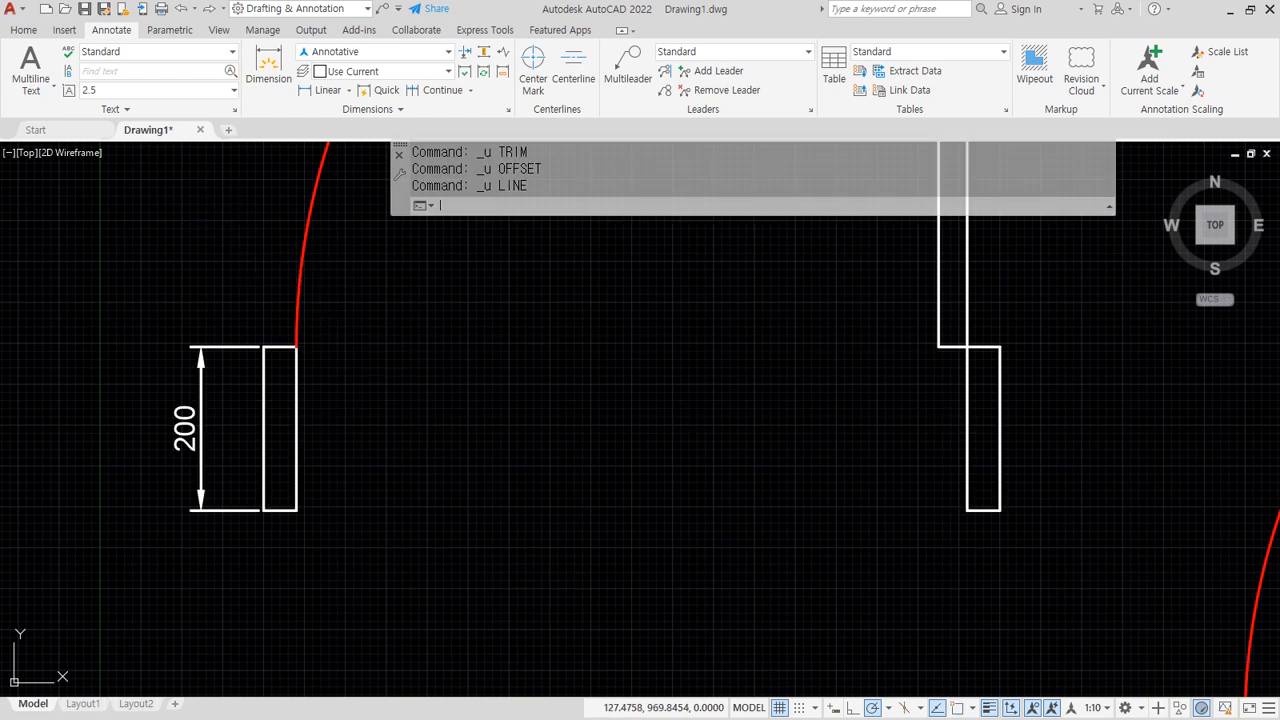
key(Return)
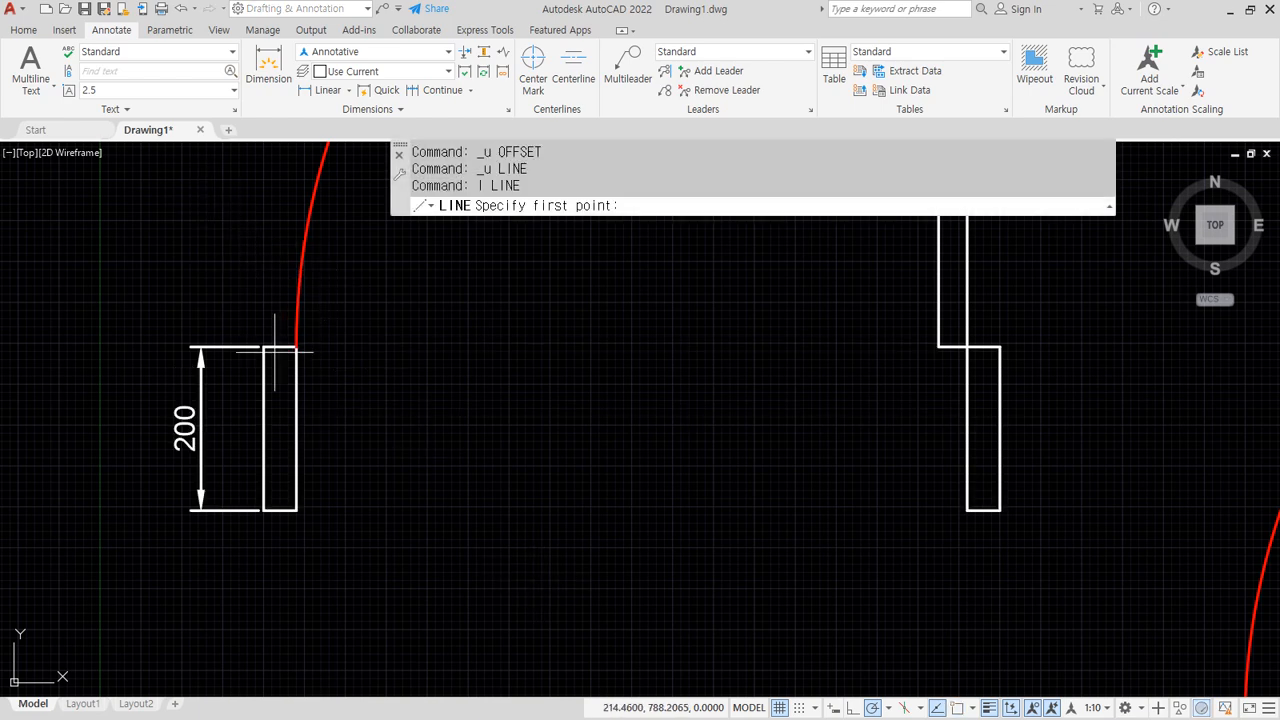
click(955, 708)
click(263, 347)
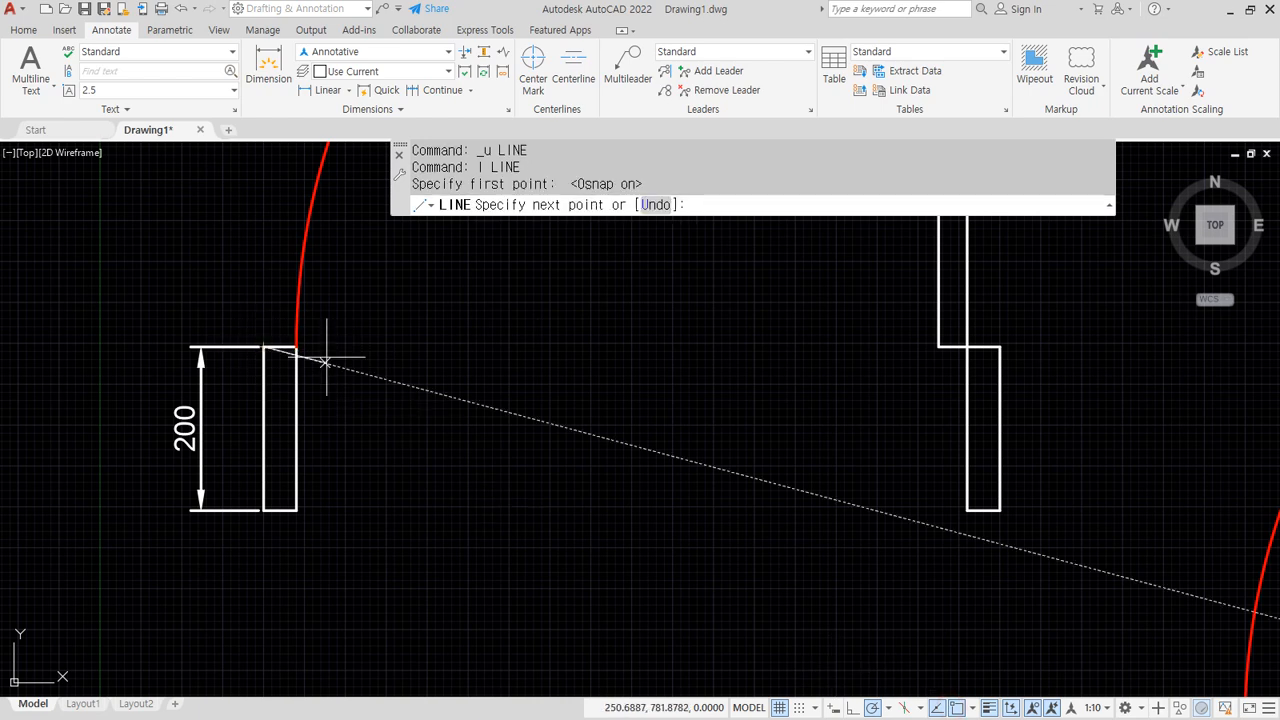
click(997, 347)
key(Return)
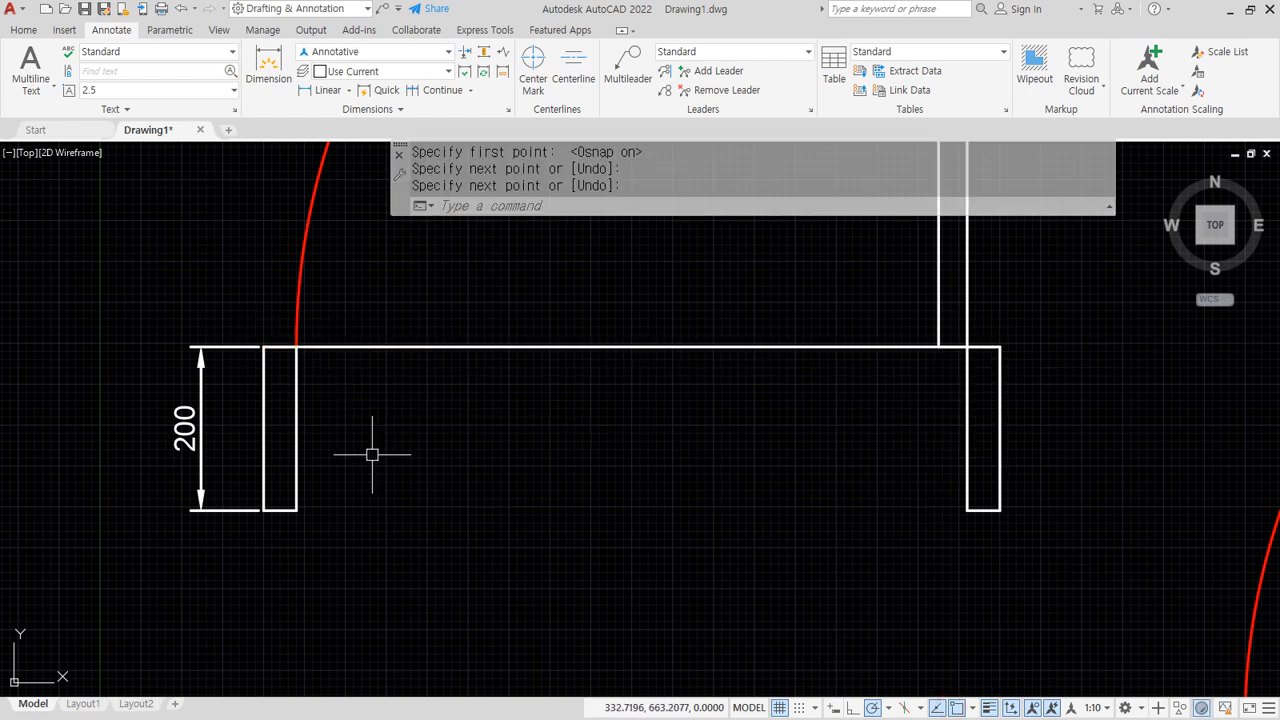
drag(214, 469, 186, 399)
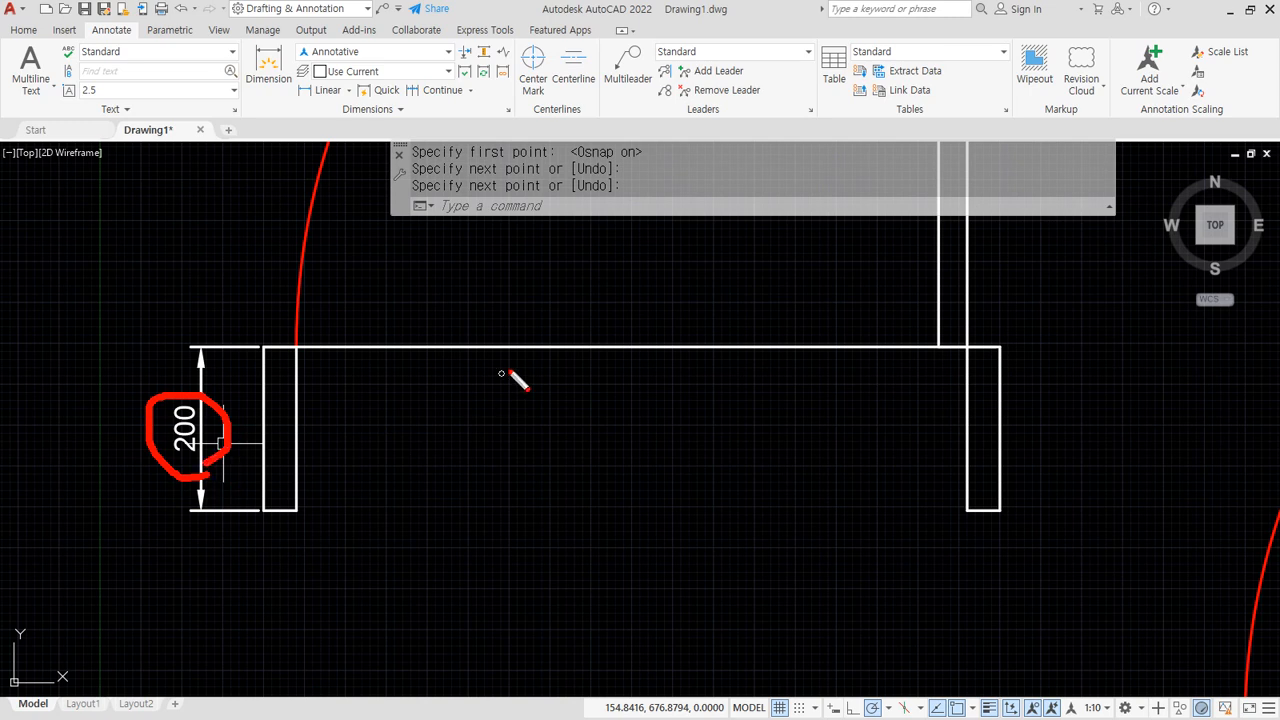
drag(519, 363, 544, 424)
key(Escape)
Offset the horizontal line across the frame tops downward by 120.
text(o)
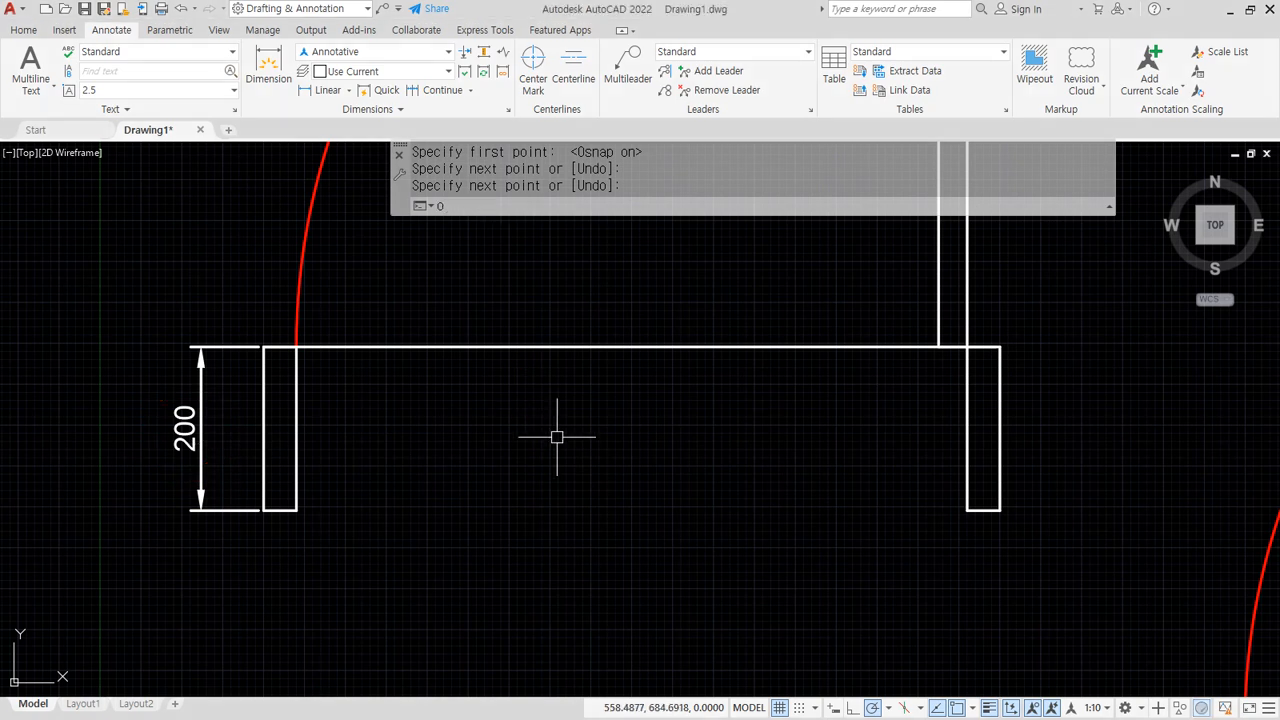
key(Return)
text(120)
key(Return)
click(550, 348)
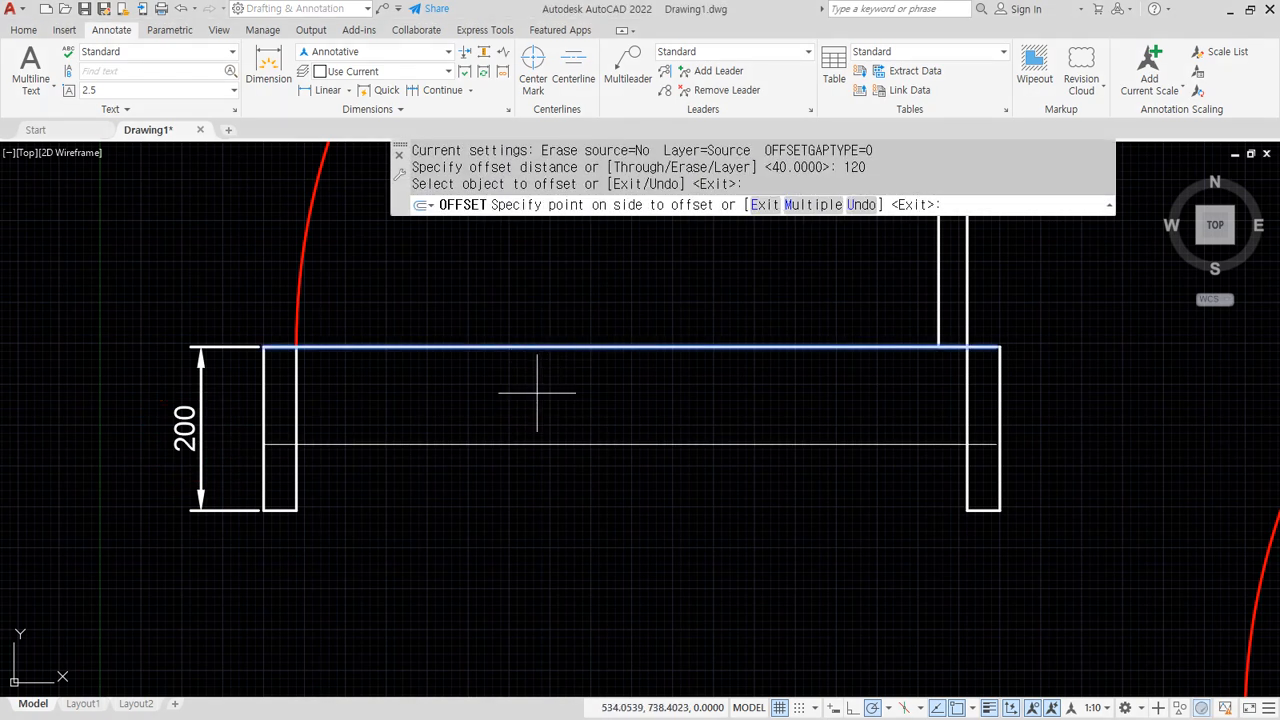
click(549, 406)
Trim away the lower parts of both frame pieces below the offset line.
text(tr)
key(Return)
mouse_move(1051, 449)
mouse_down()
mouse_move(277, 449)
mouse_move(253, 473)
mouse_move(929, 557)
mouse_move(500, 588)
mouse_up()
click(983, 510)
key(Return)
Draw a line down the right frame piece's outer side from its upper corner to the end of the offset line.
text(l)
key(Return)
click(1000, 347)
click(997, 444)
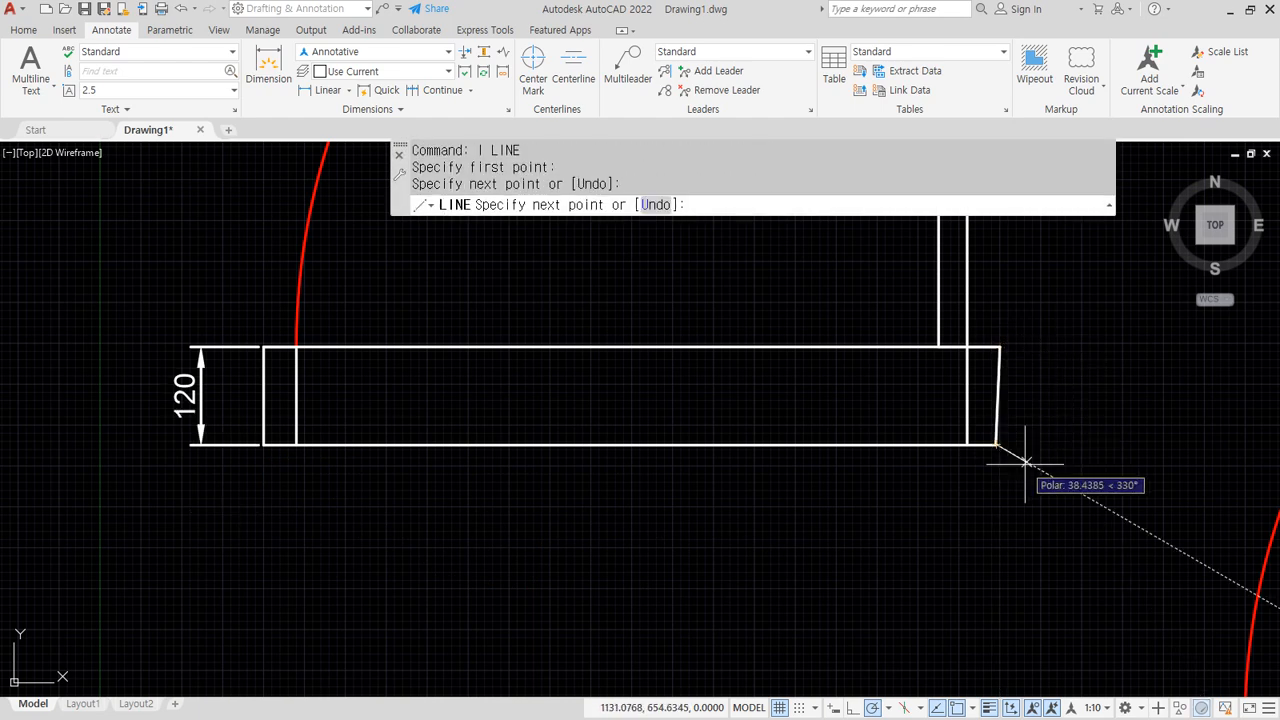
key(Return)
Undo the side line, the trim, the 120 offset and the horizontal helper line.
key(ctrl+z)
key(ctrl+z)
key(ctrl+z)
key(ctrl+z)
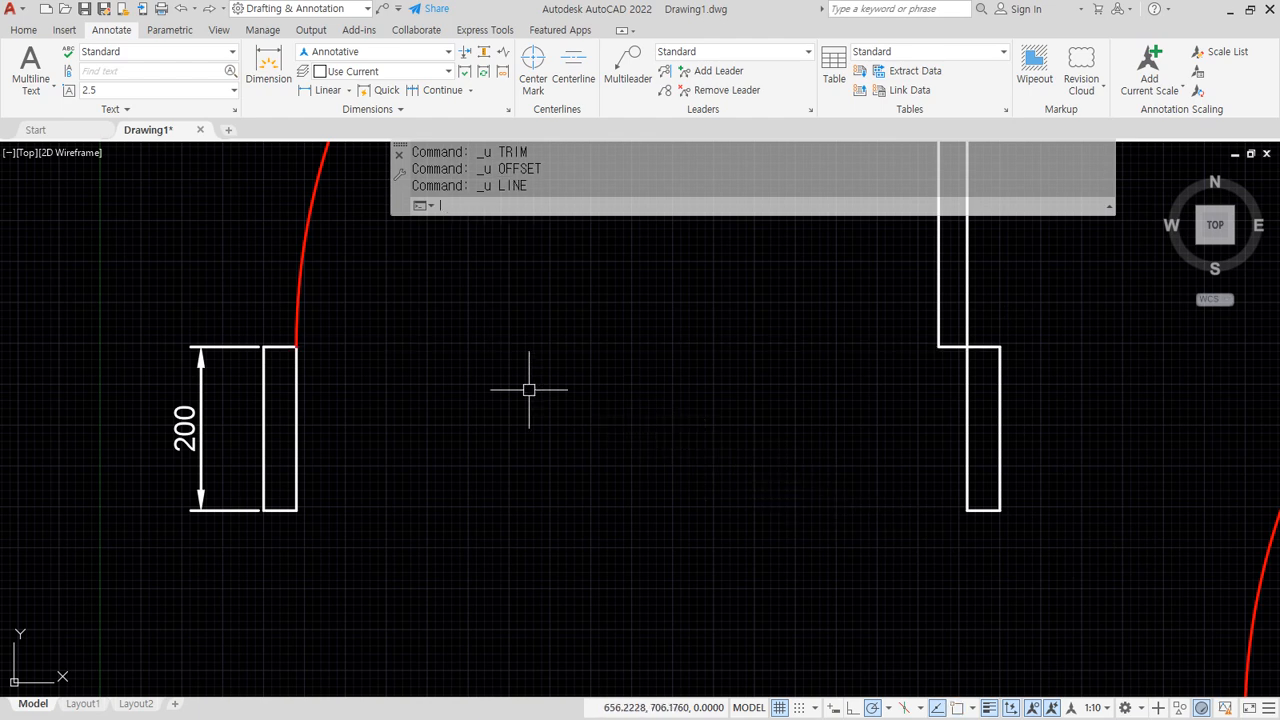
Draw a horizontal helper line from the left frame piece's upper outer corner to the right piece's, using object snap.
text(l)
key(Return)
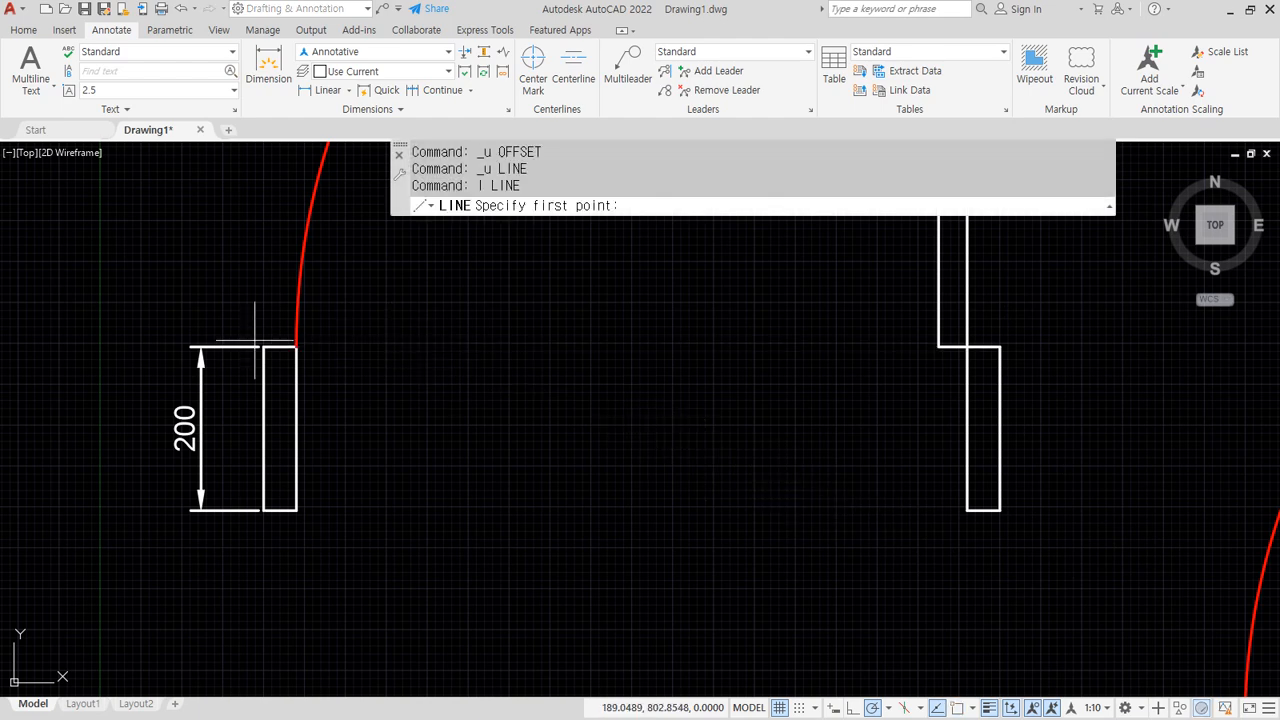
click(962, 710)
click(264, 347)
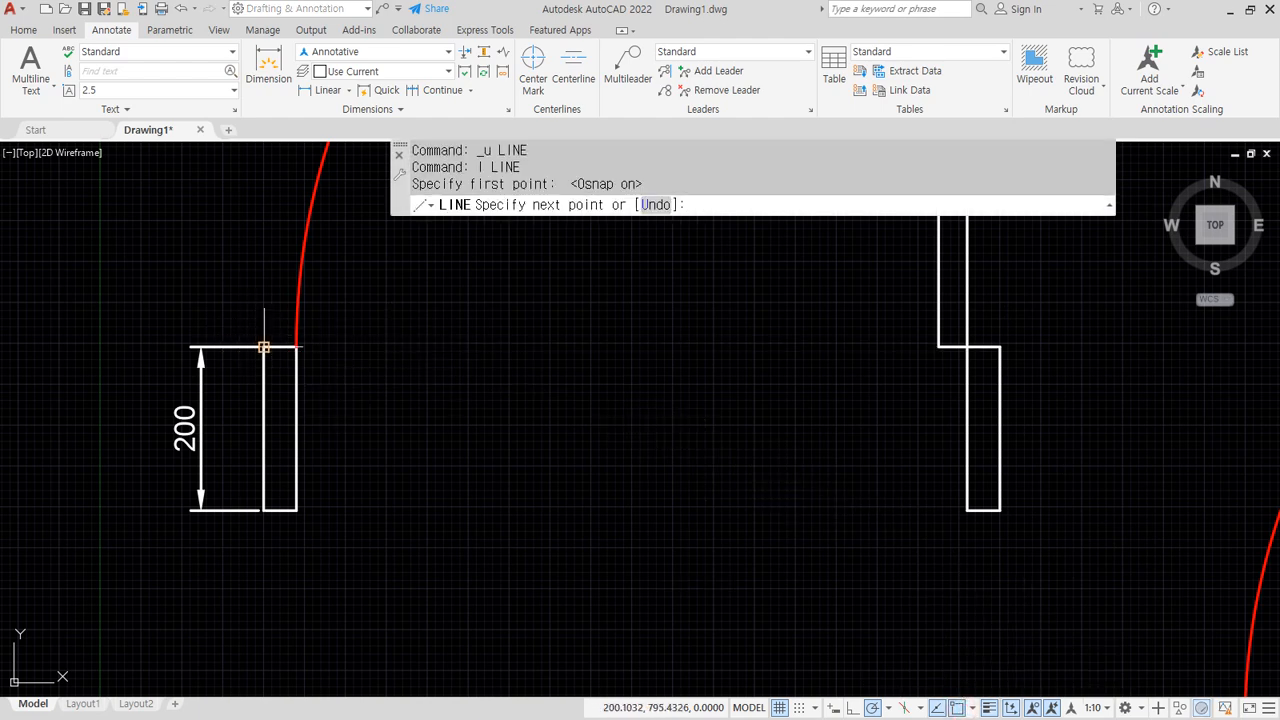
click(1000, 347)
key(Return)
Offset the helper line downward by 120.
text(o)
key(Return)
text(120)
key(Return)
click(806, 346)
click(820, 449)
key(Return)
Trim off the portions of both frame pieces that extend below the offset line.
text(tr)
key(Return)
click(1042, 466)
click(269, 463)
click(281, 508)
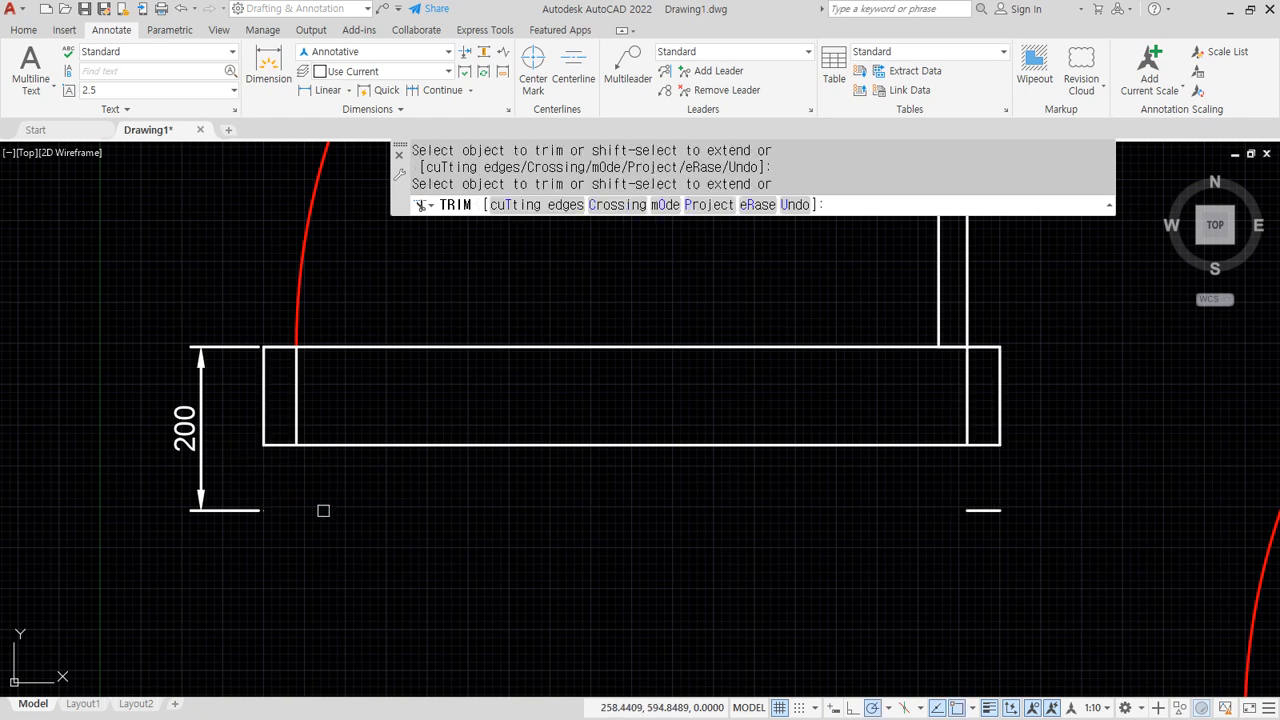
key(Return)
Trim out the section of the offset line between the two frame pieces.
click(774, 443)
click(741, 348)
key(Escape)
key(Return)
drag(719, 462, 707, 396)
key(Return)
Erase the horizontal helper line across the tops of the frame pieces.
click(694, 350)
text(e)
key(Return)
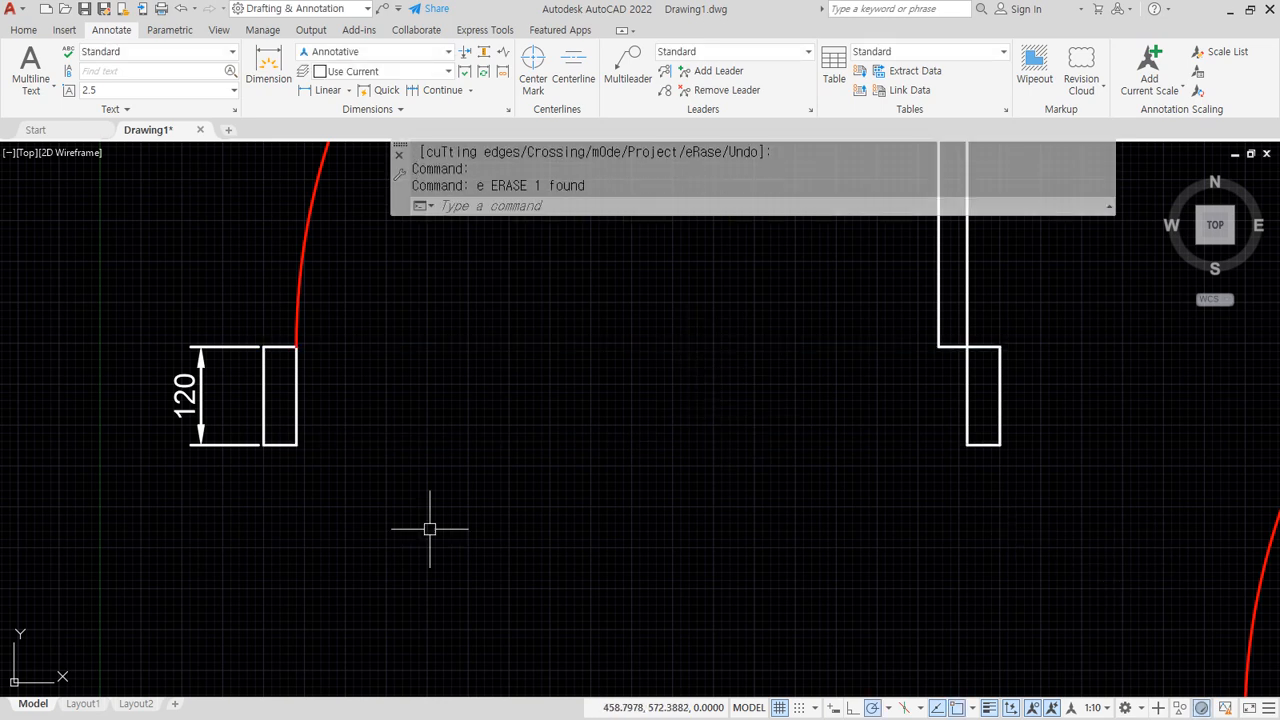
drag(264, 469, 280, 265)
drag(356, 316, 290, 533)
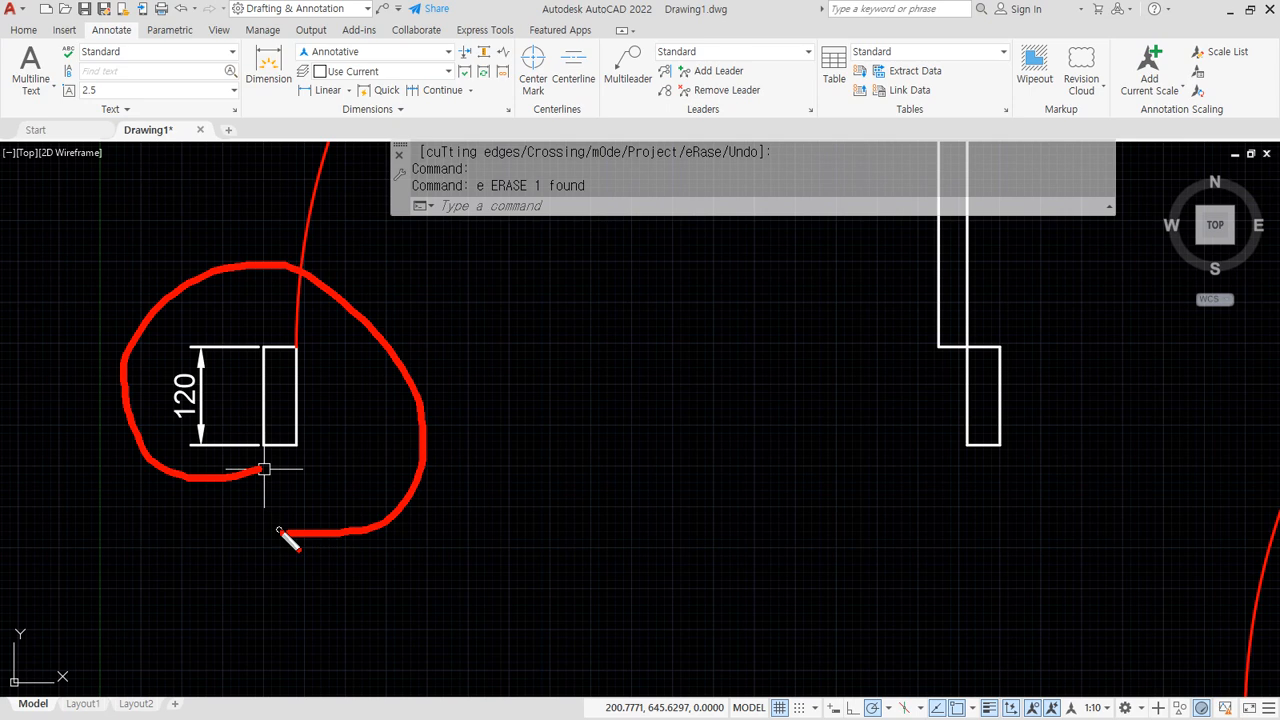
key(Escape)
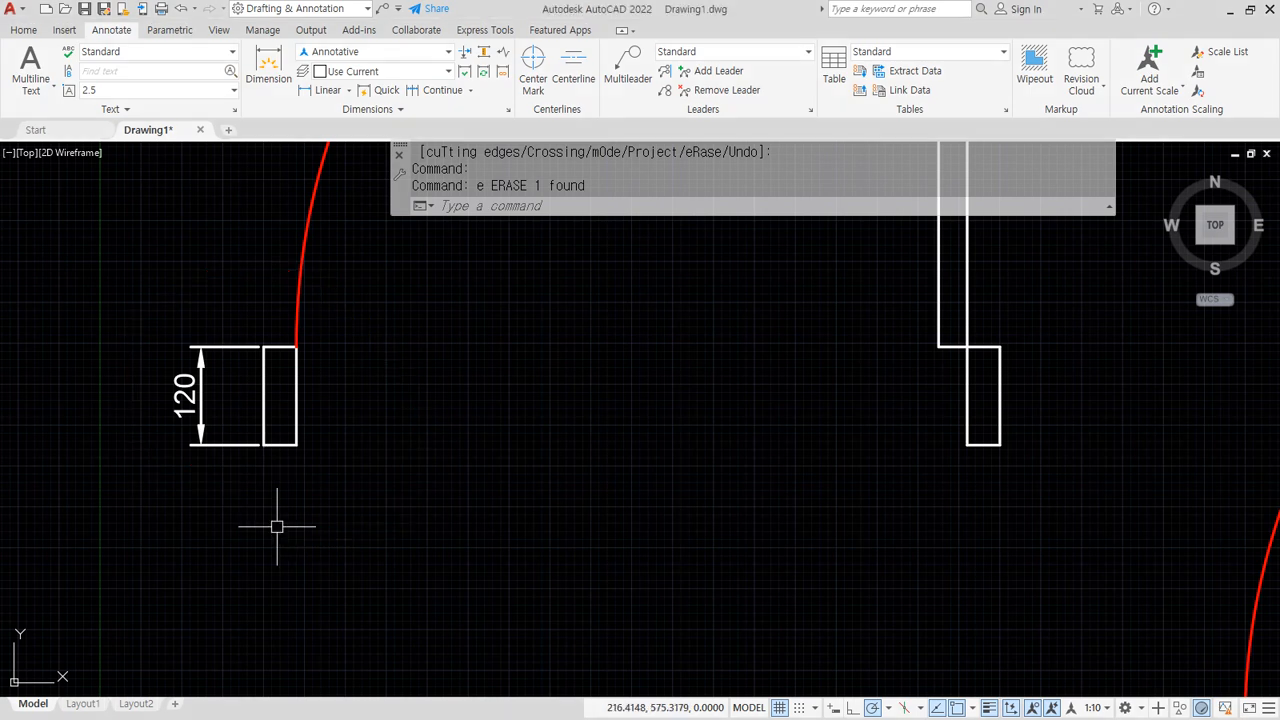
Draw a horizontal helper line from the left frame's outer top corner to the right frame's outer top corner.
text(l)
key(Return)
click(263, 347)
click(1000, 347)
key(Return)
Offset the helper line downward by 200.
text(o)
key(Return)
text(20)
key(Return)
click(714, 347)
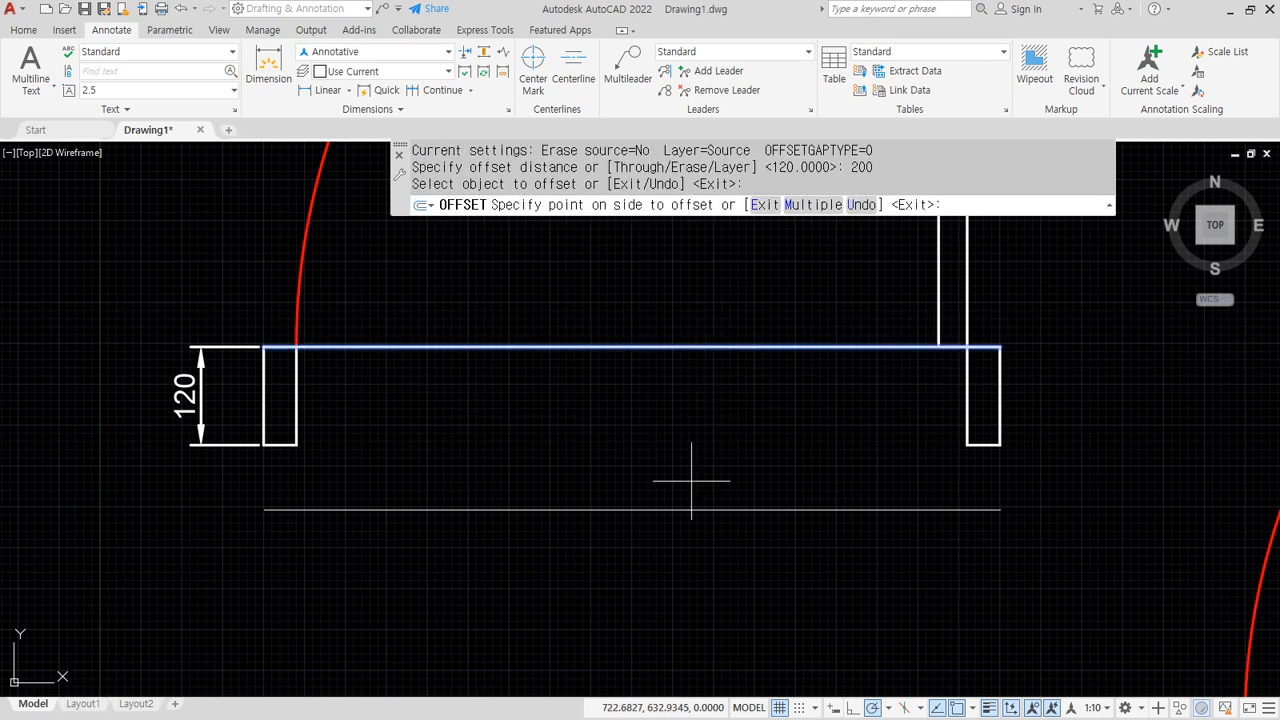
click(694, 486)
Extend the vertical sides of both frame pieces down to the offset line.
text(ex)
key(Return)
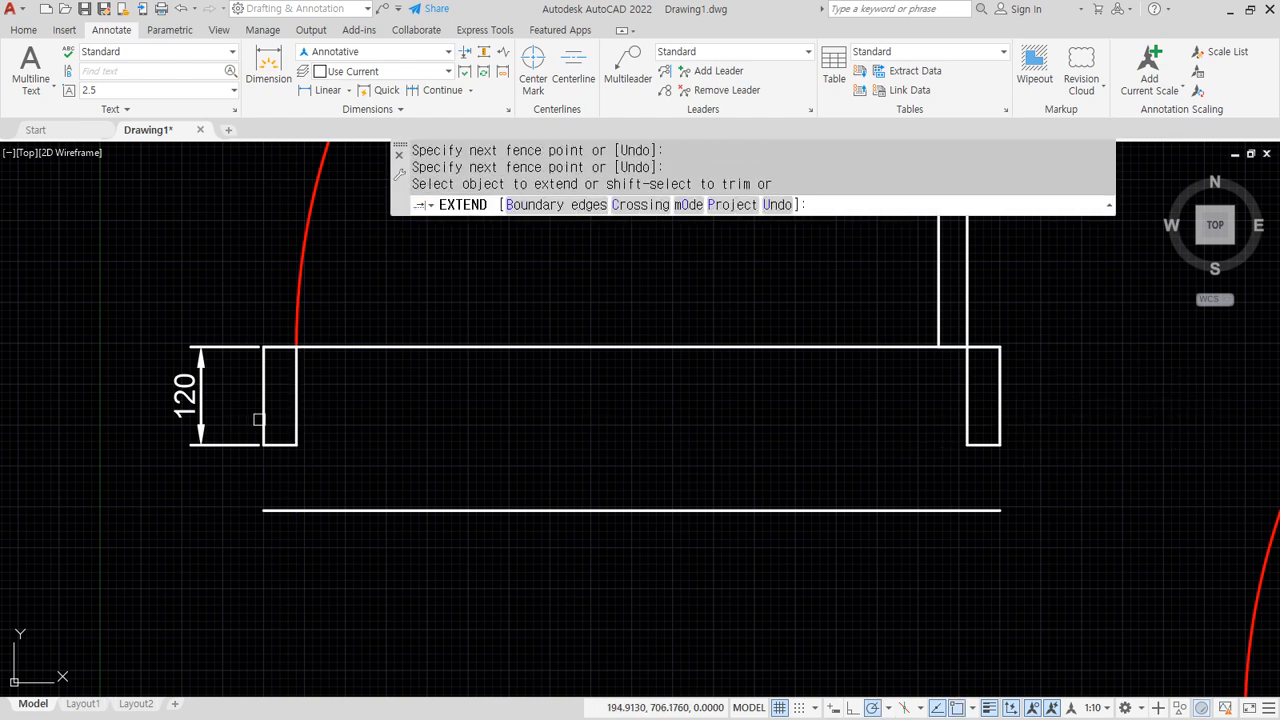
click(263, 420)
click(296, 420)
click(971, 422)
click(1002, 424)
key(Return)
Trim away the old bottom edges of both frame pieces and the section of the offset line between them.
text(tr)
key(Return)
click(982, 448)
click(278, 445)
click(511, 511)
key(Return)
Erase the helper line across the tops of the frame pieces and check the door group's extent by selecting it.
click(540, 347)
text(e)
key(Return)
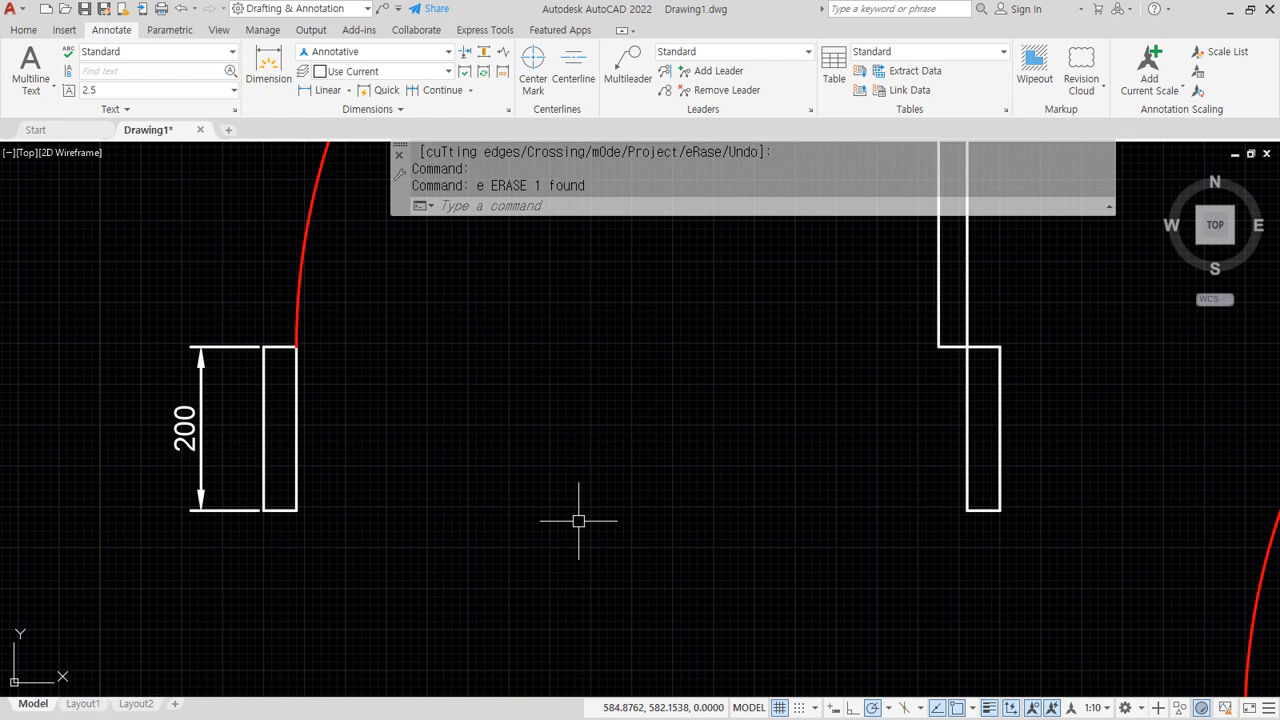
click(302, 253)
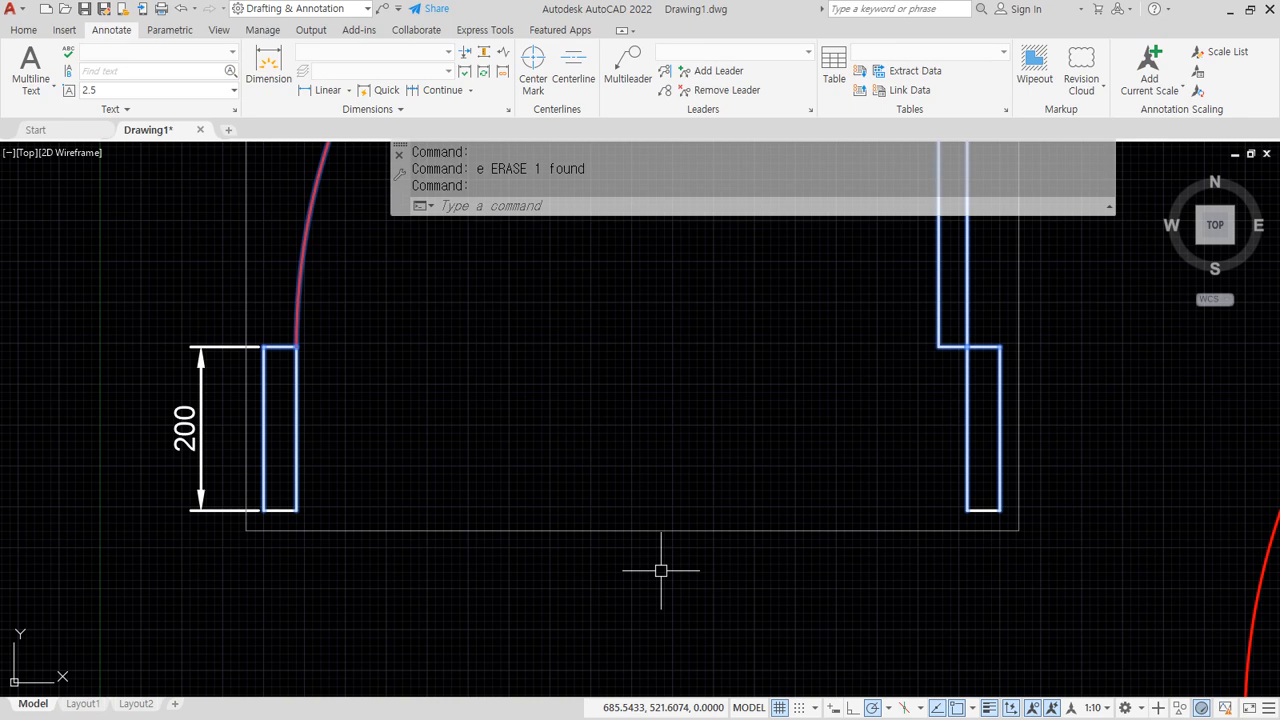
key(Escape)
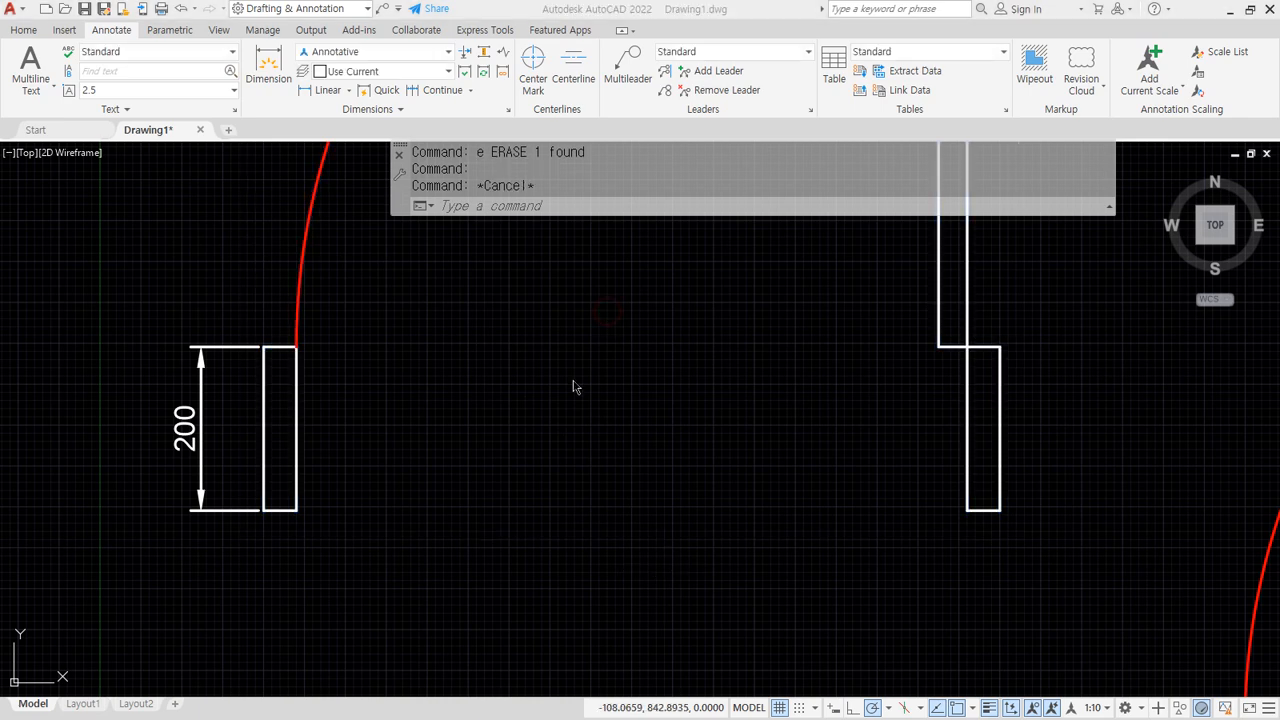
Draw a horizontal line across the tops of both frame pieces, between their outer corners.
text(l)
key(Return)
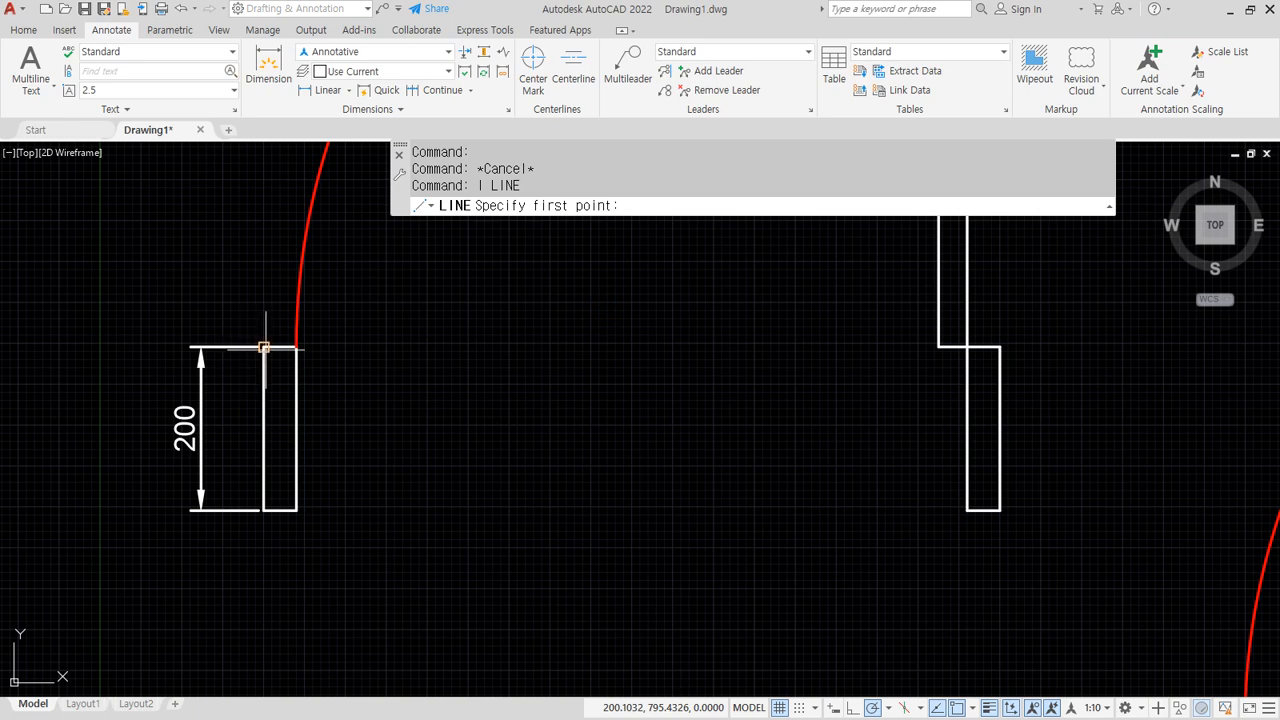
click(263, 347)
click(997, 347)
key(Return)
Offset the top line downward by 120.
text(o)
key(Return)
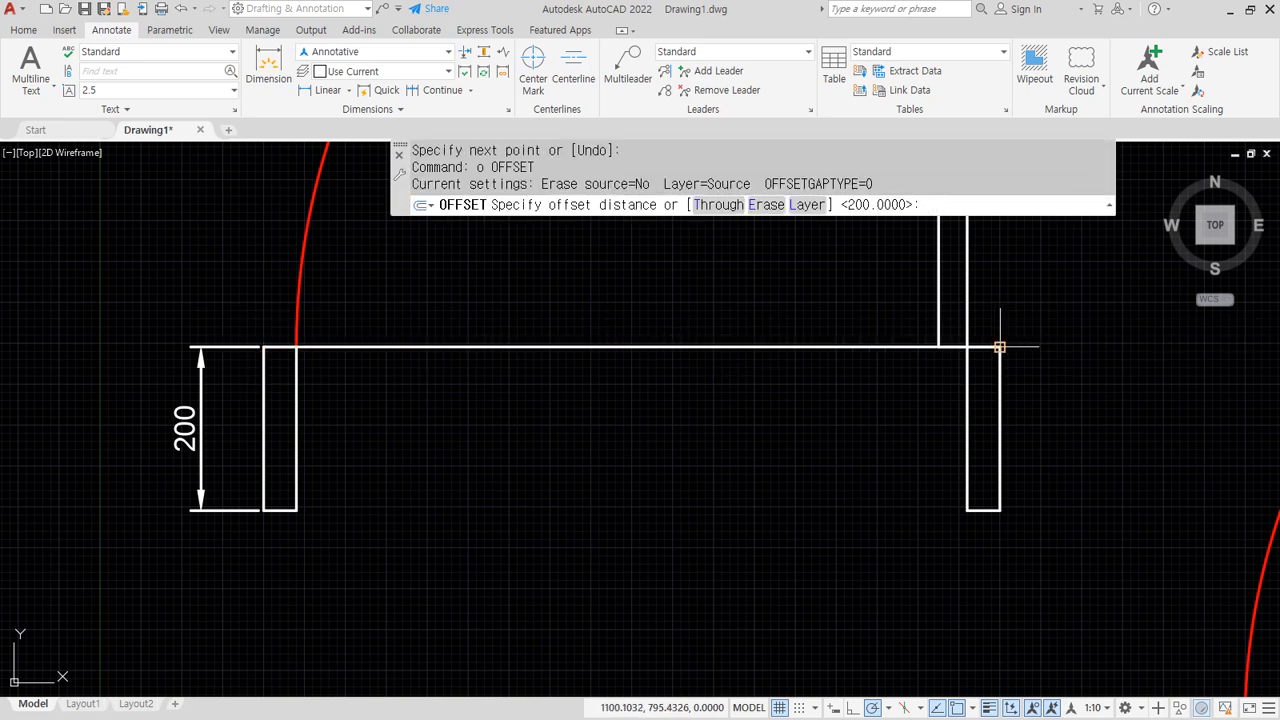
text(120)
key(Return)
click(520, 346)
click(514, 450)
key(Return)
Trim off the frame sides below the offset line and the section of that line between the frame pieces.
text(tr)
key(Return)
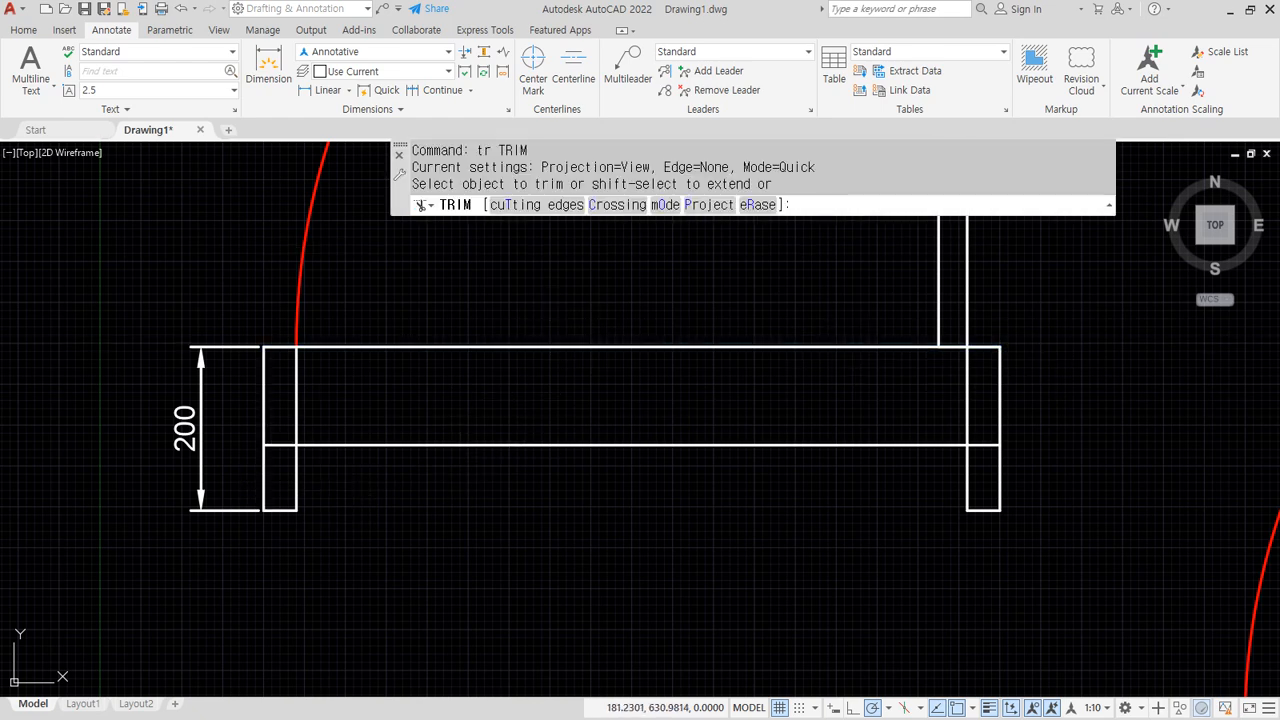
click(248, 481)
key(Return)
click(815, 444)
key(Return)
Erase the line across the frame tops and the two leftover short lines below the frame pieces.
click(671, 340)
text(e)
key(Return)
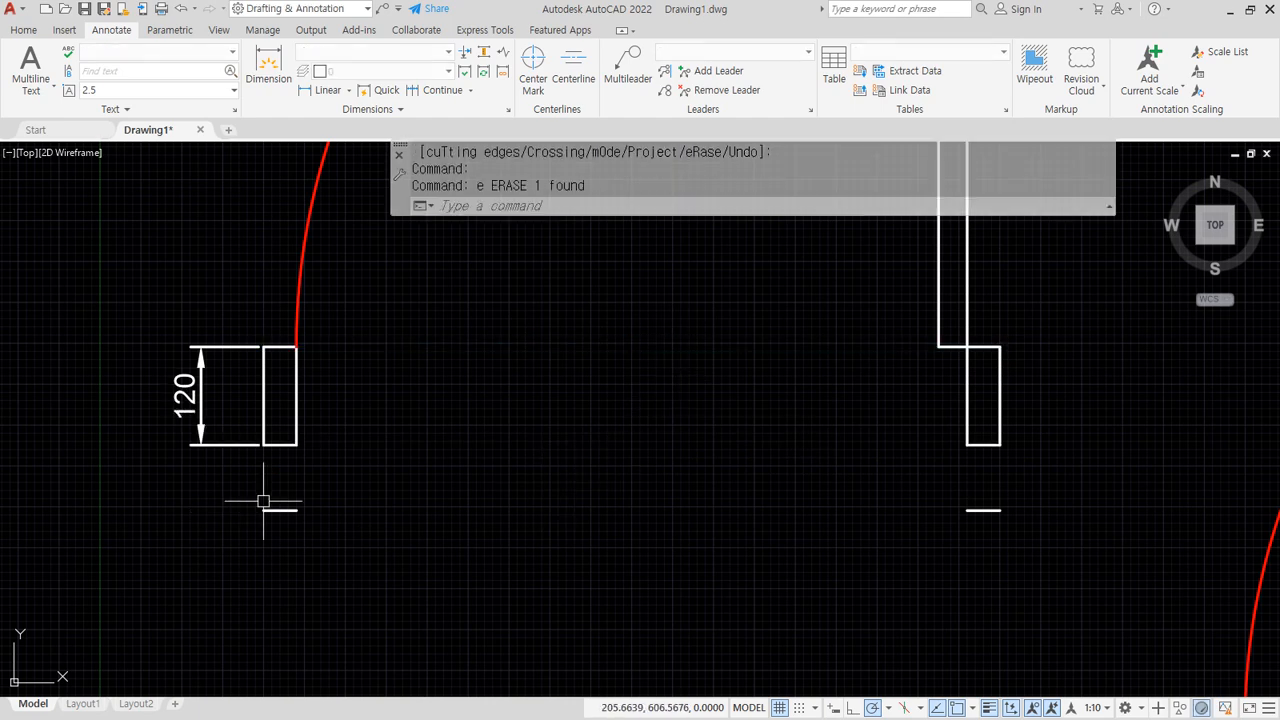
click(208, 474)
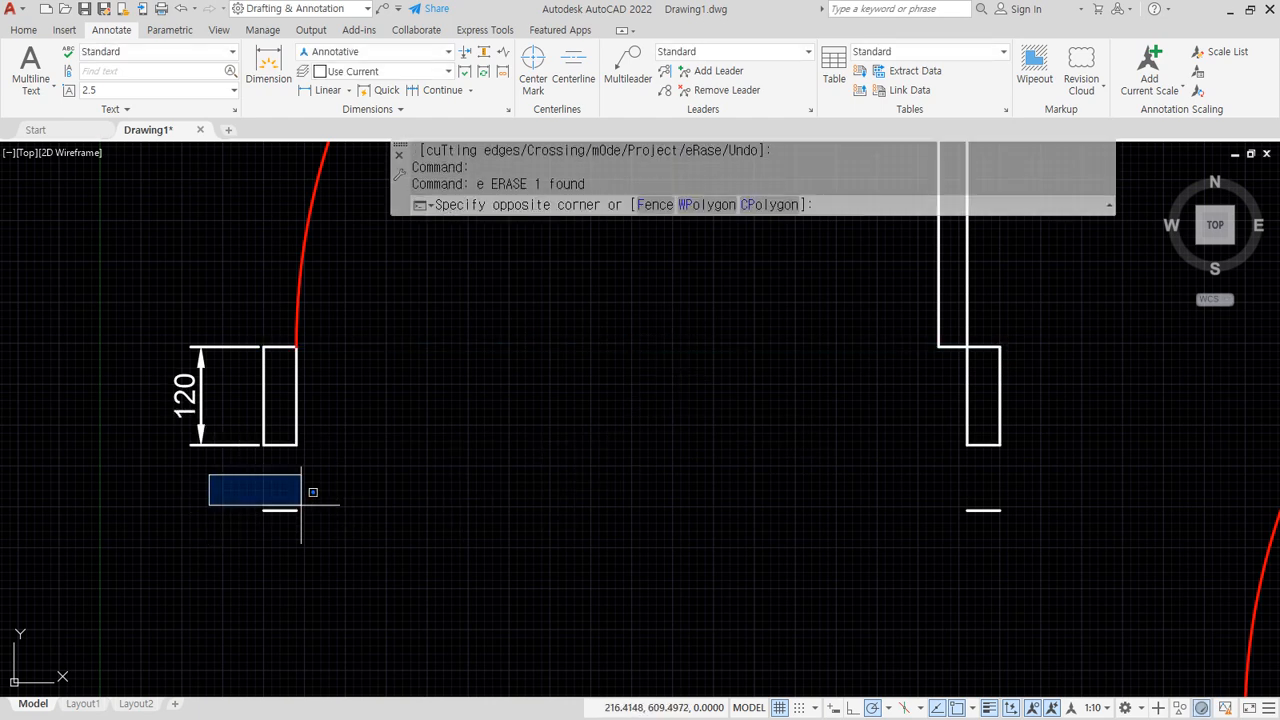
click(1177, 551)
text(e)
key(Return)
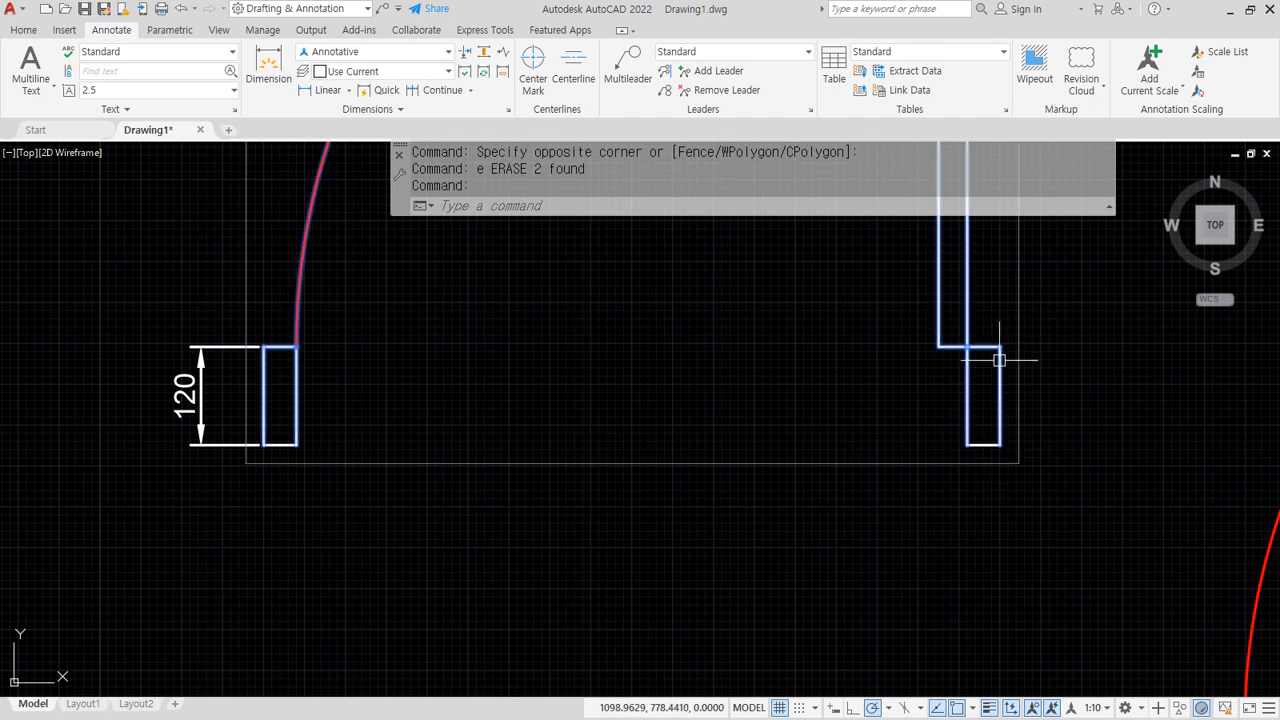
Examine the bottom edges of both frame pieces with the door group selected to see whether they belong to it.
scroll(238, 459, up, 5)
mouse_move(495, 365)
mouse_down()
mouse_move(420, 448)
mouse_move(370, 458)
mouse_up()
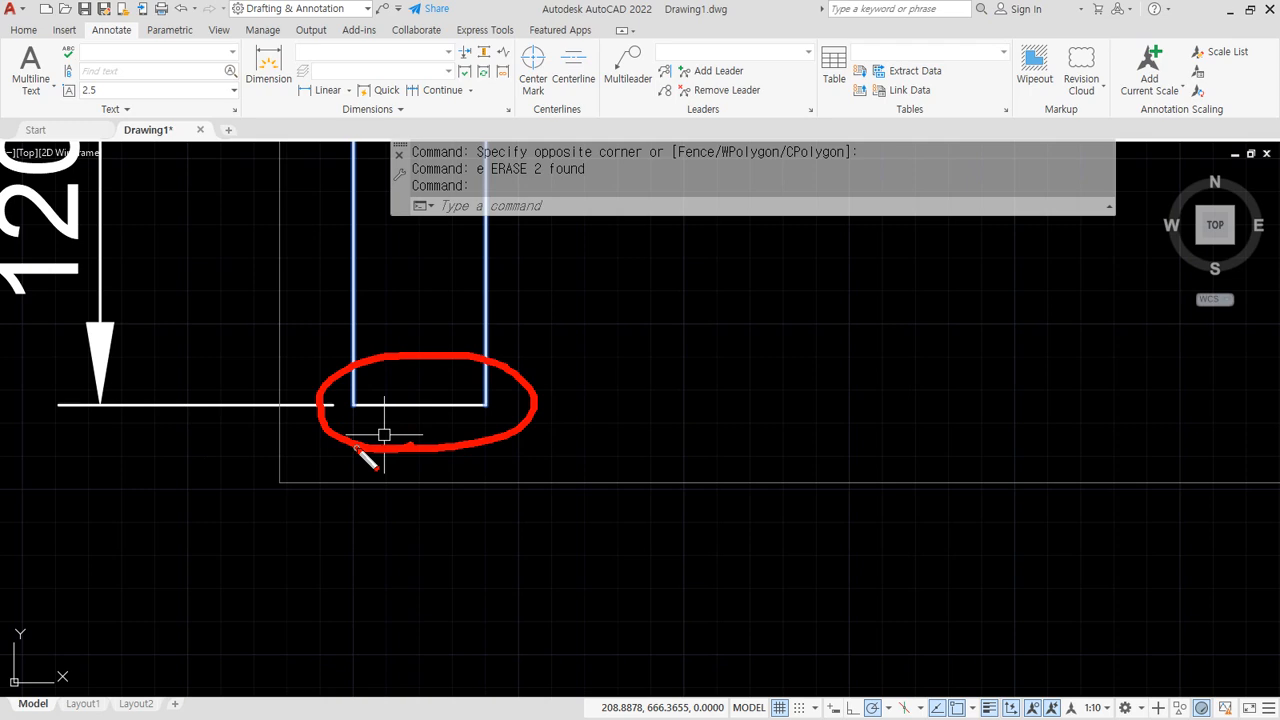
key(Escape)
scroll(823, 434, down, 4)
middle_drag(1050, 397, 342, 399)
scroll(1120, 407, up, 6)
mouse_move(980, 540)
mouse_down()
mouse_move(760, 462)
mouse_move(1044, 530)
mouse_move(975, 549)
mouse_up()
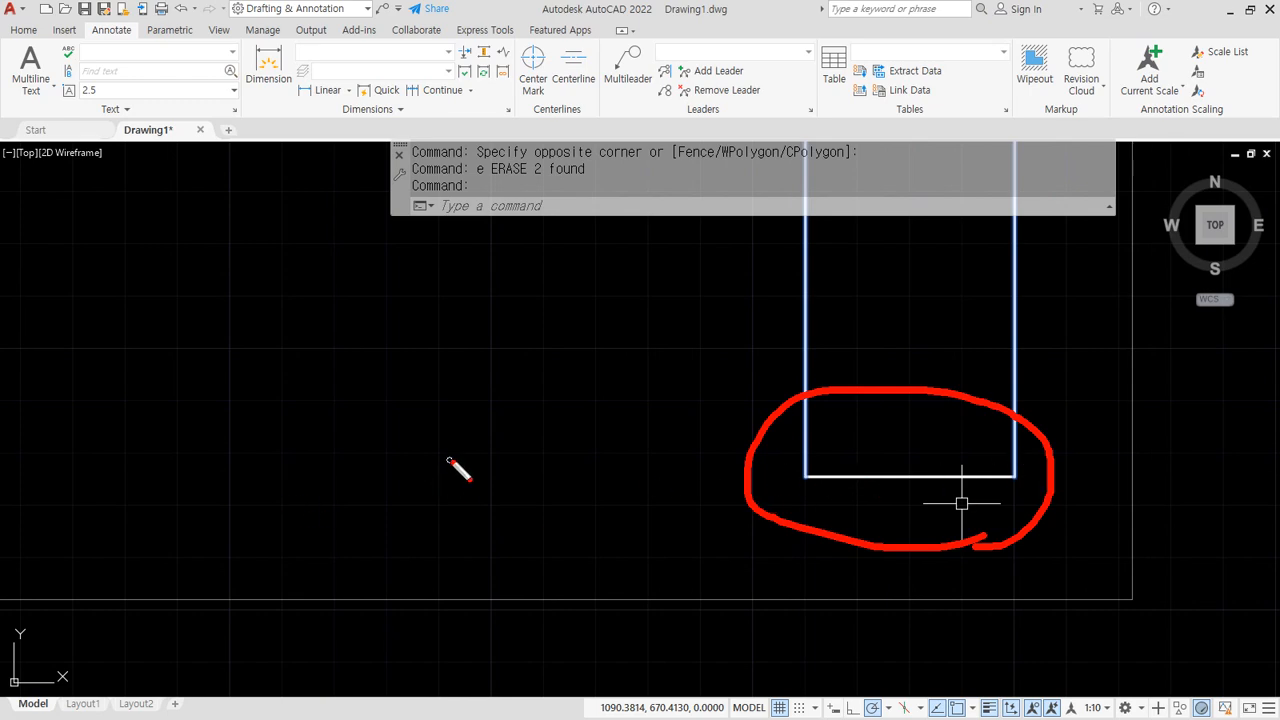
key(Escape)
scroll(466, 454, down, 7)
middle_drag(303, 431, 700, 433)
key(Escape)
key(Escape)
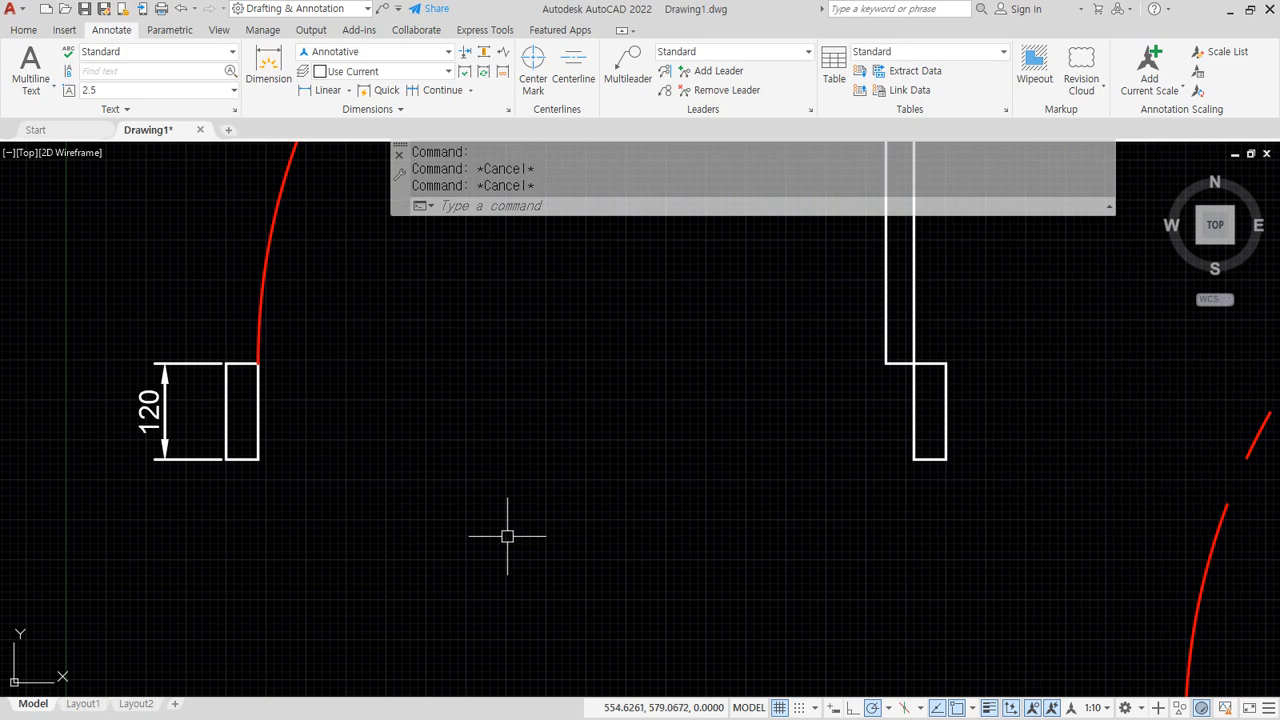
Look up the group editing command in the Notepad notes and return to the AutoCAD drawing.
key(alt+Tab)
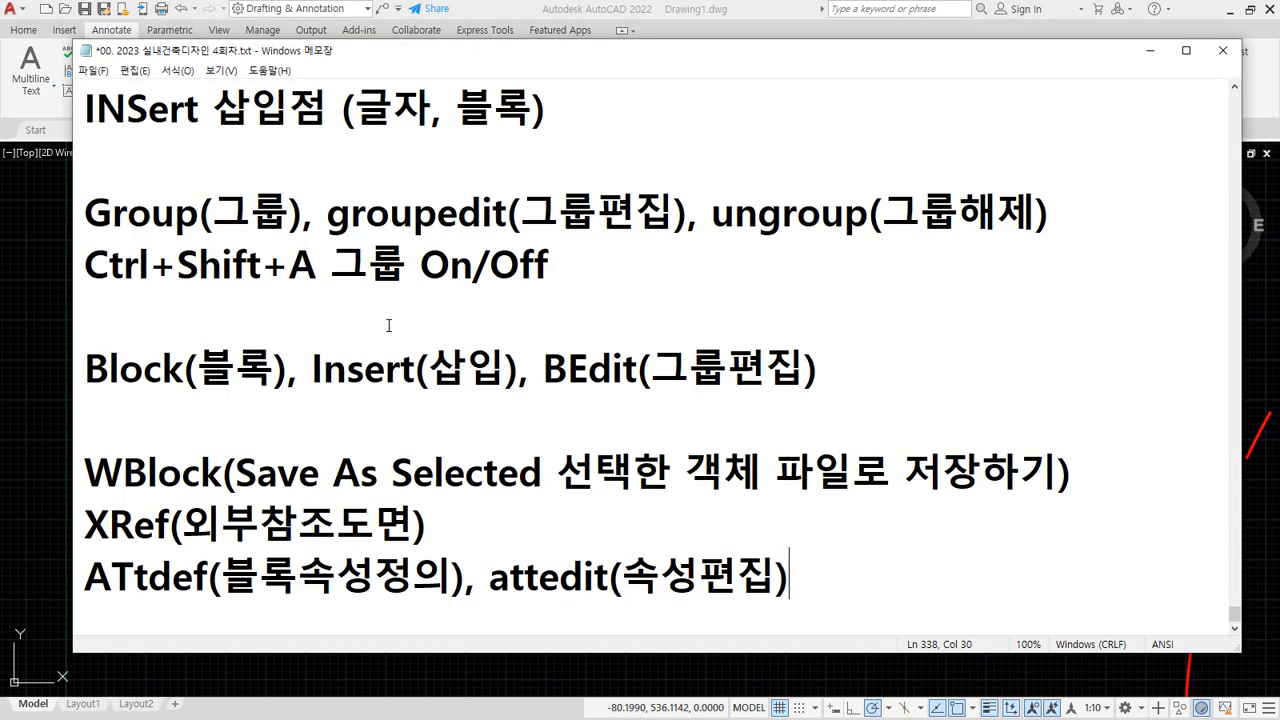
drag(313, 239, 712, 237)
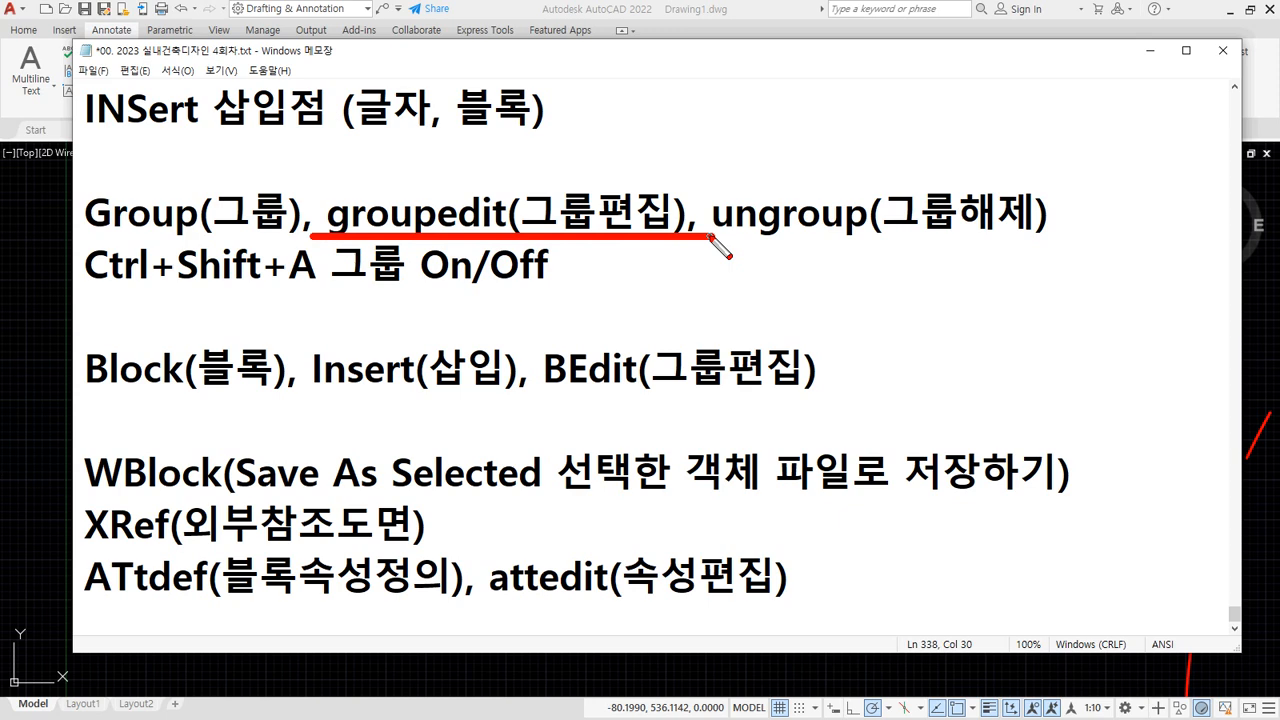
click(729, 15)
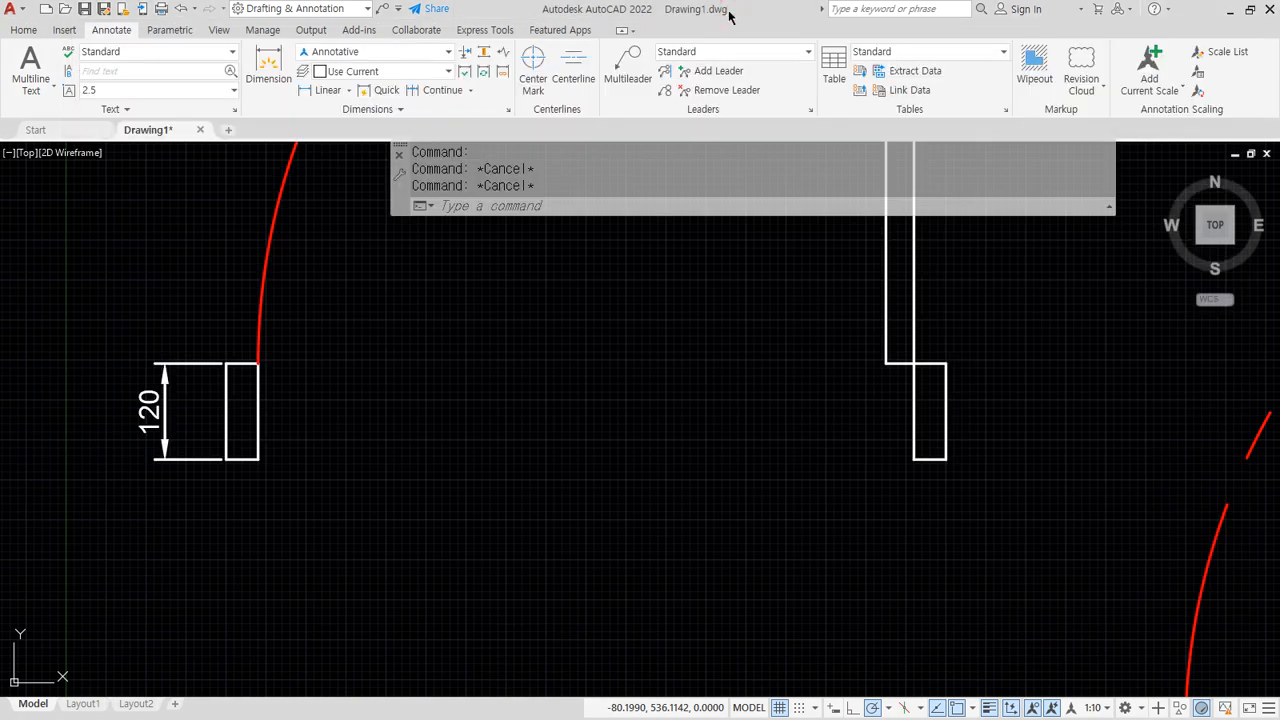
Add the bottom edges of both frame pieces to the door group with GROUPEDIT.
text(groupedit)
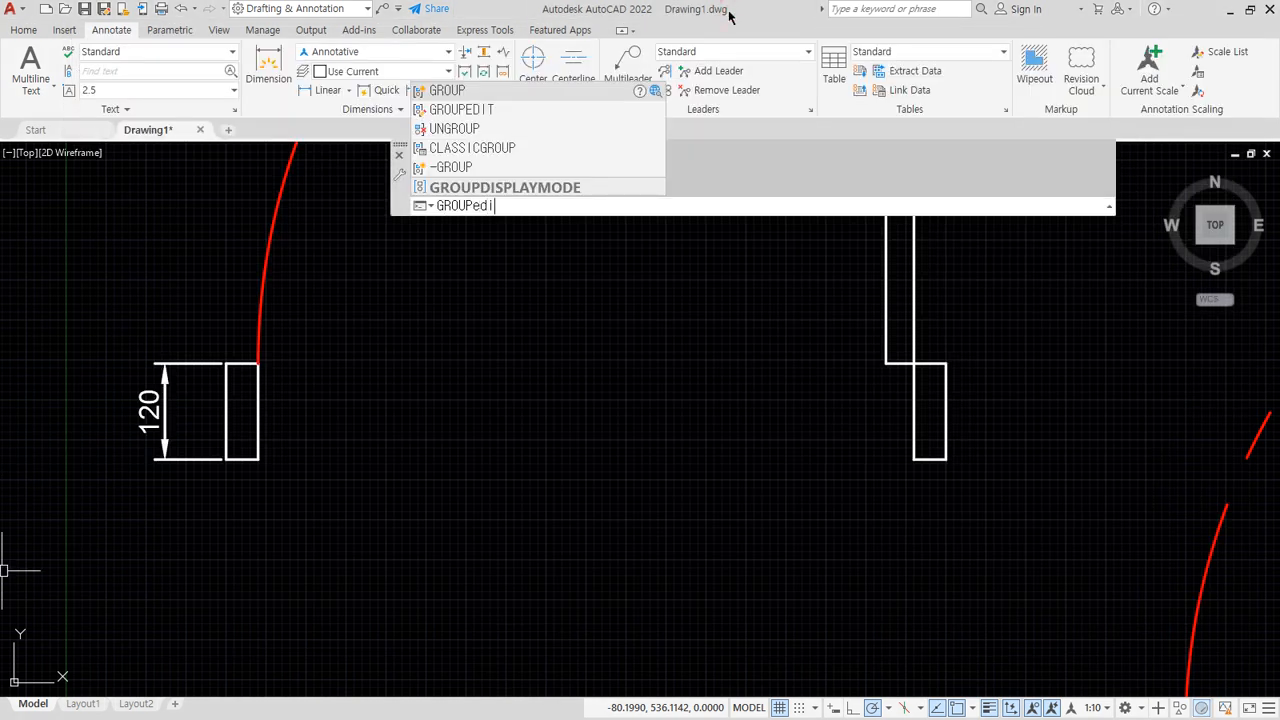
key(Return)
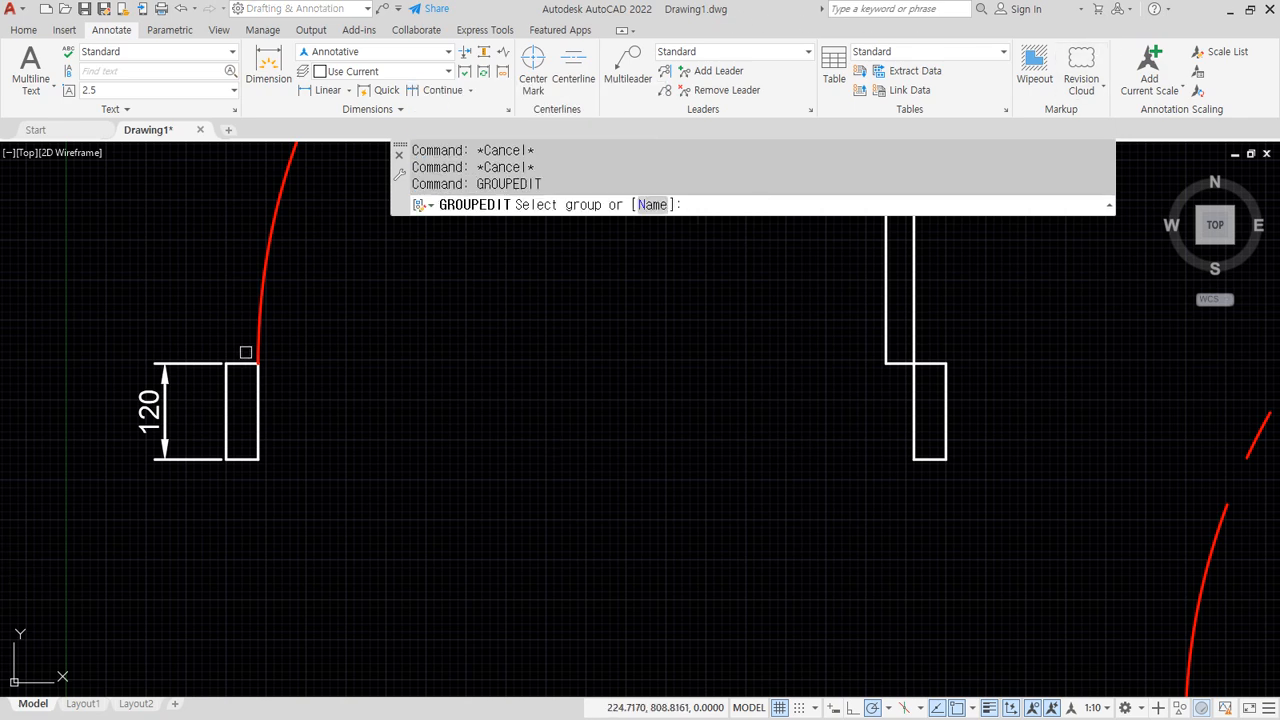
click(243, 362)
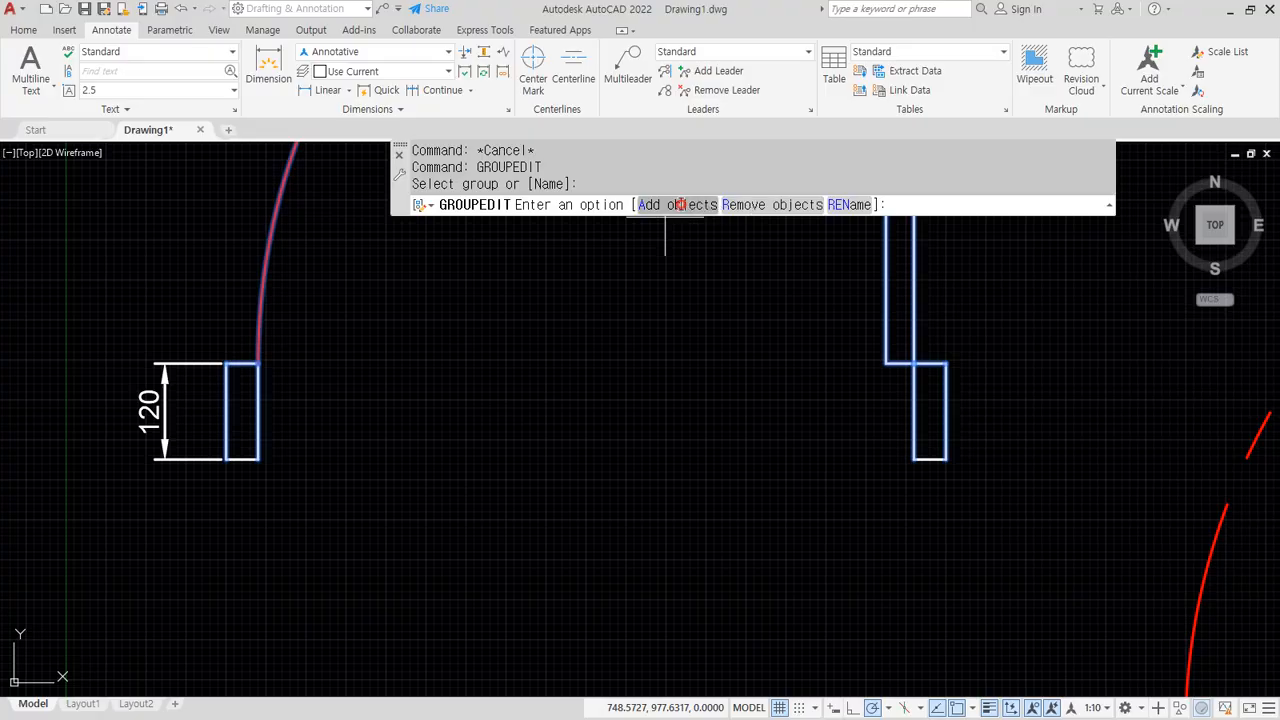
click(678, 204)
click(211, 429)
click(321, 479)
click(803, 429)
click(1036, 496)
key(Return)
Select the door group to check the membership of the frames' bottom edges, and clear the selection.
scroll(383, 386, down, 3)
click(307, 346)
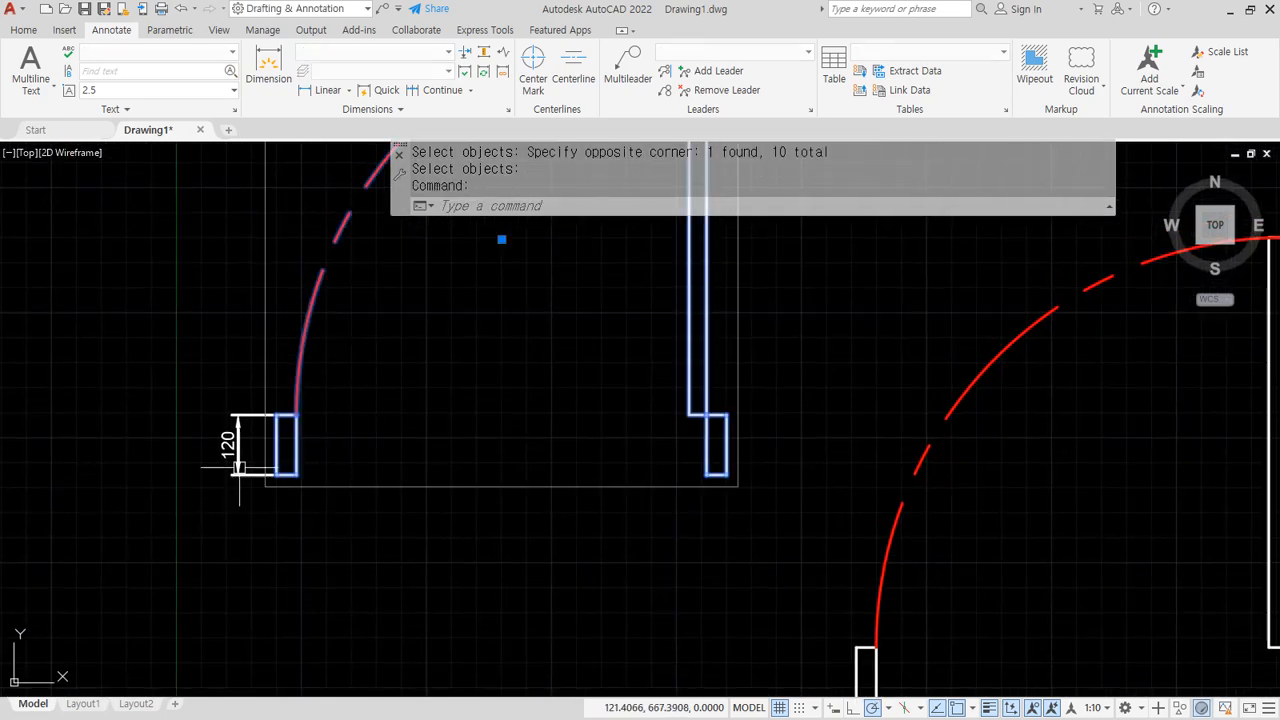
scroll(233, 489, up, 5)
scroll(498, 617, down, 5)
middle_drag(694, 553, 580, 547)
key(Escape)
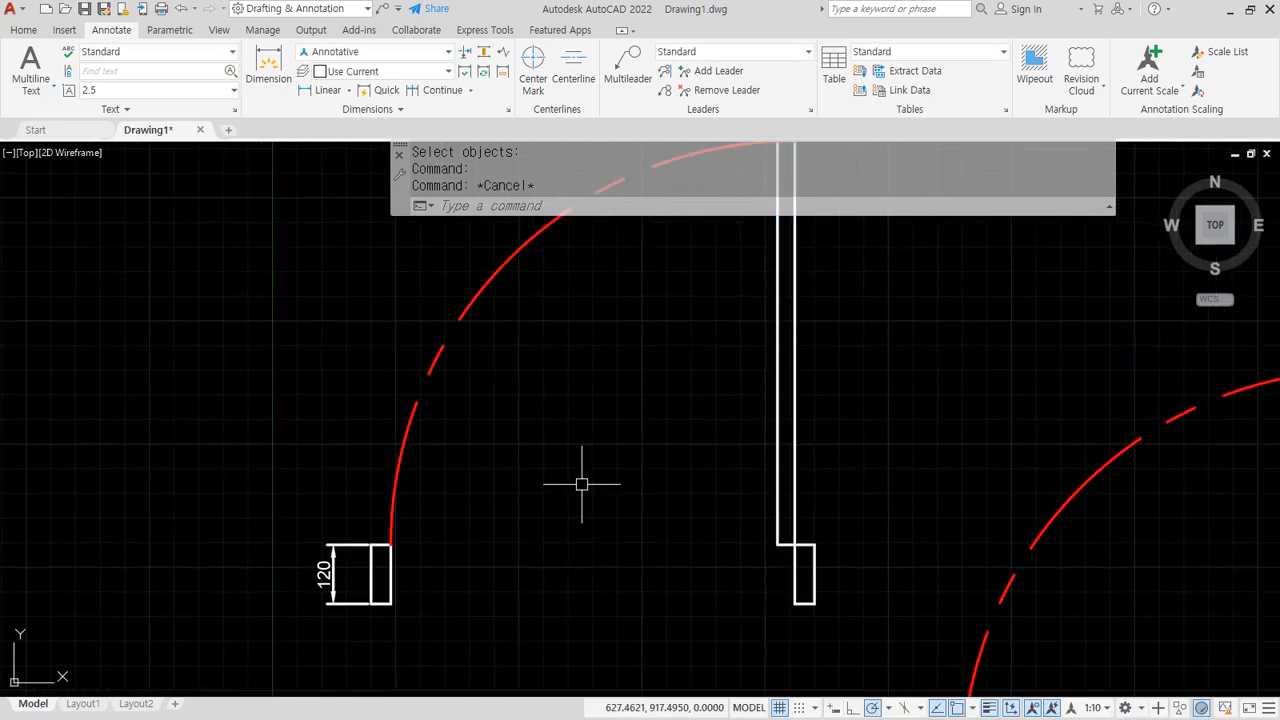
Remove both rectangular frame pieces from the door group with GROUPEDIT.
text(gr)
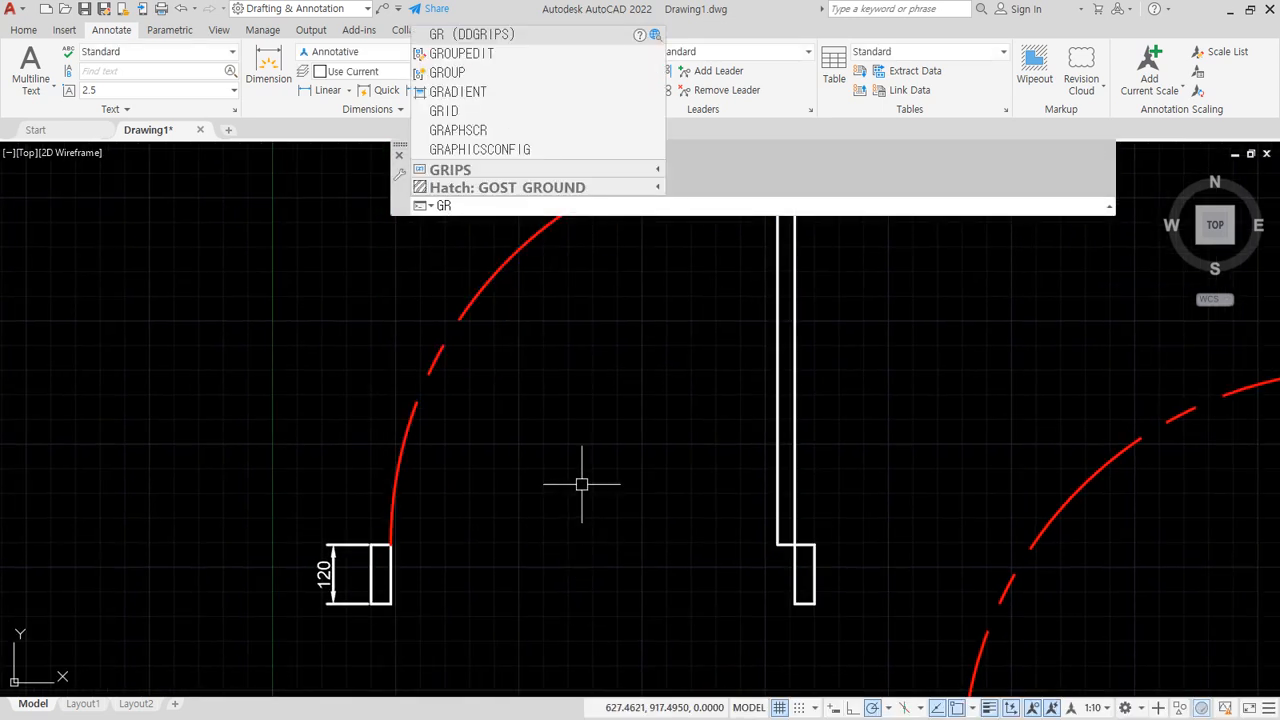
text(ou)
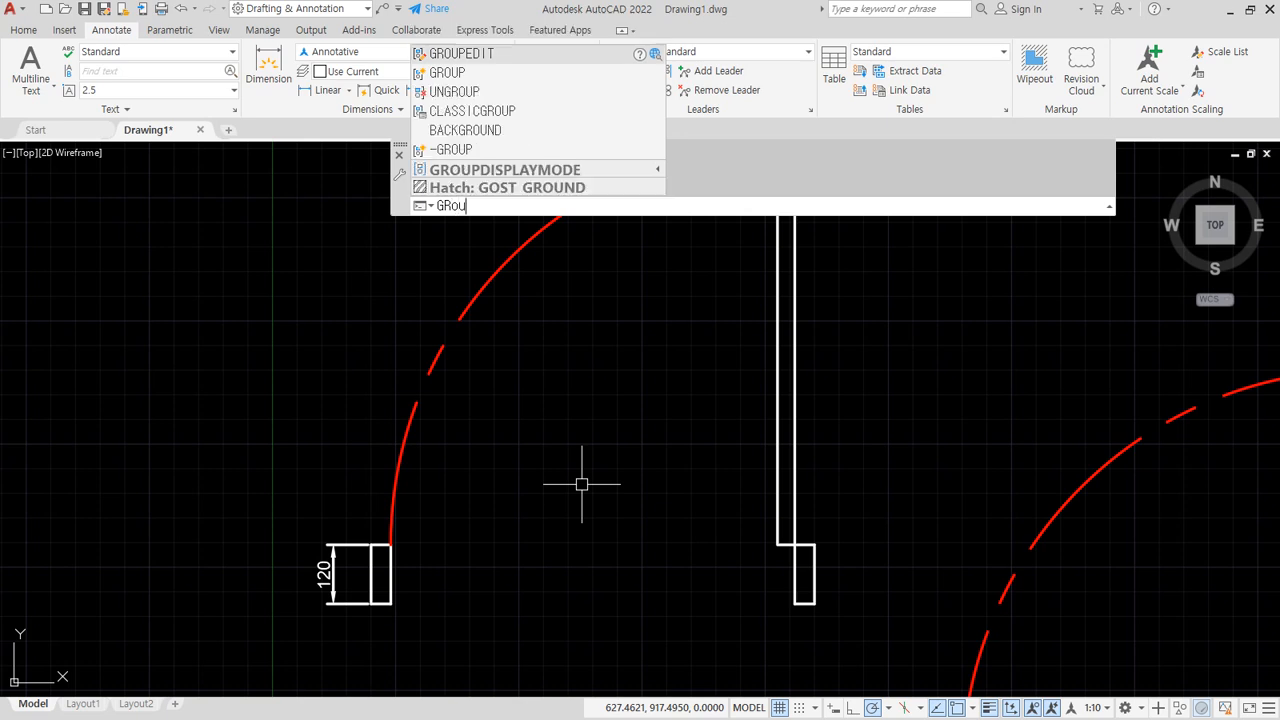
key(Return)
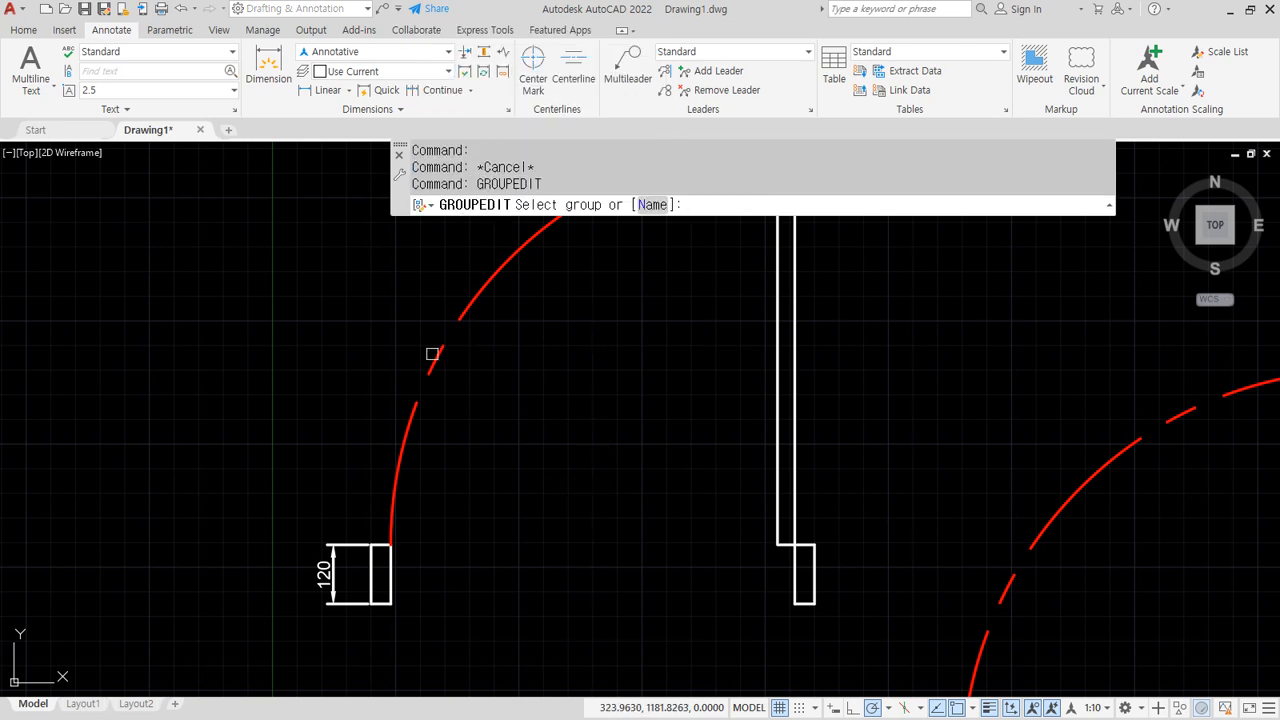
click(432, 354)
click(772, 205)
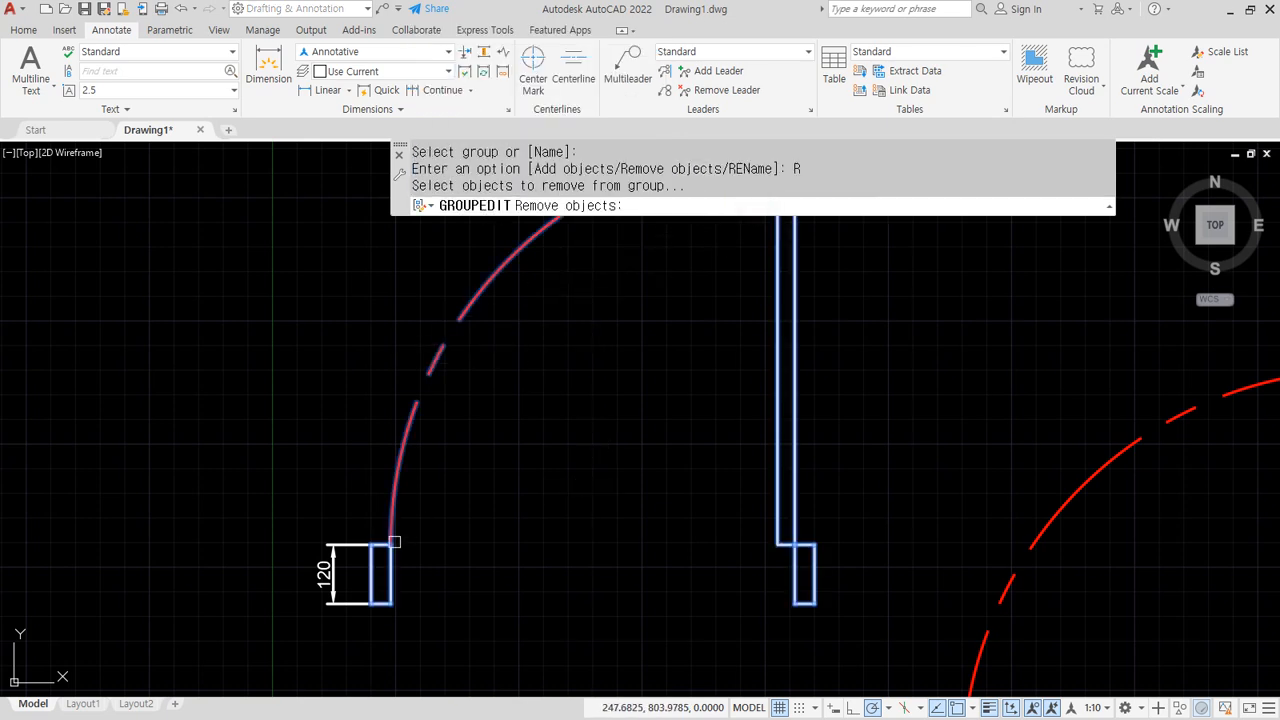
click(357, 523)
click(850, 651)
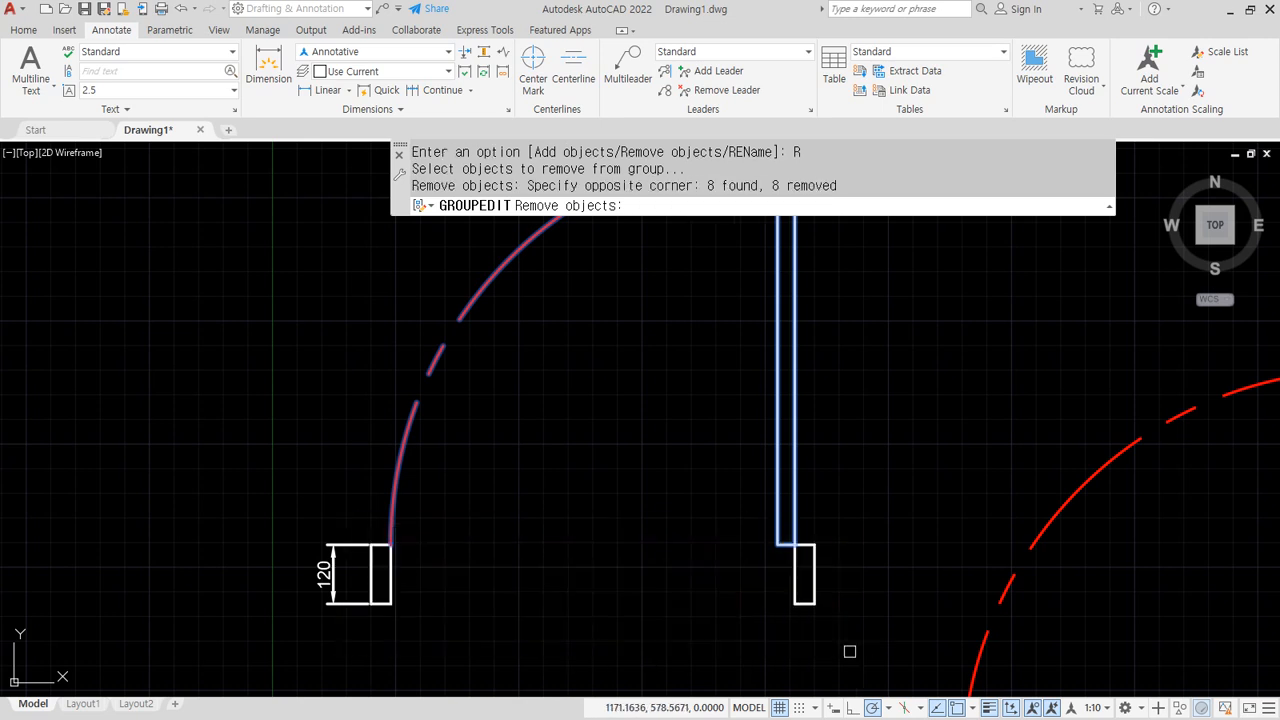
key(Return)
Select the door group to check which parts it contains, and clear the selection.
click(791, 449)
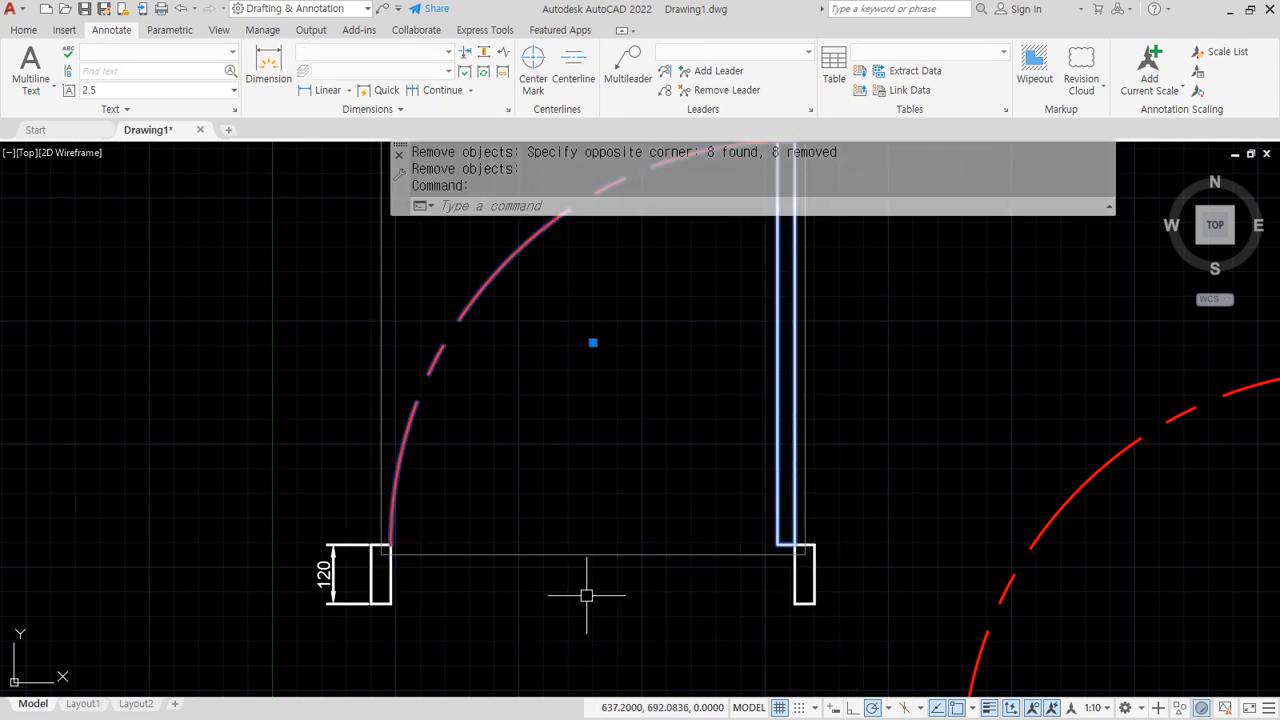
drag(332, 581, 388, 534)
mouse_move(818, 533)
mouse_down()
mouse_move(891, 606)
mouse_move(838, 556)
mouse_up()
key(Escape)
key(Escape)
Add both rectangular frame pieces back to the door group with GROUPEDIT.
text(g)
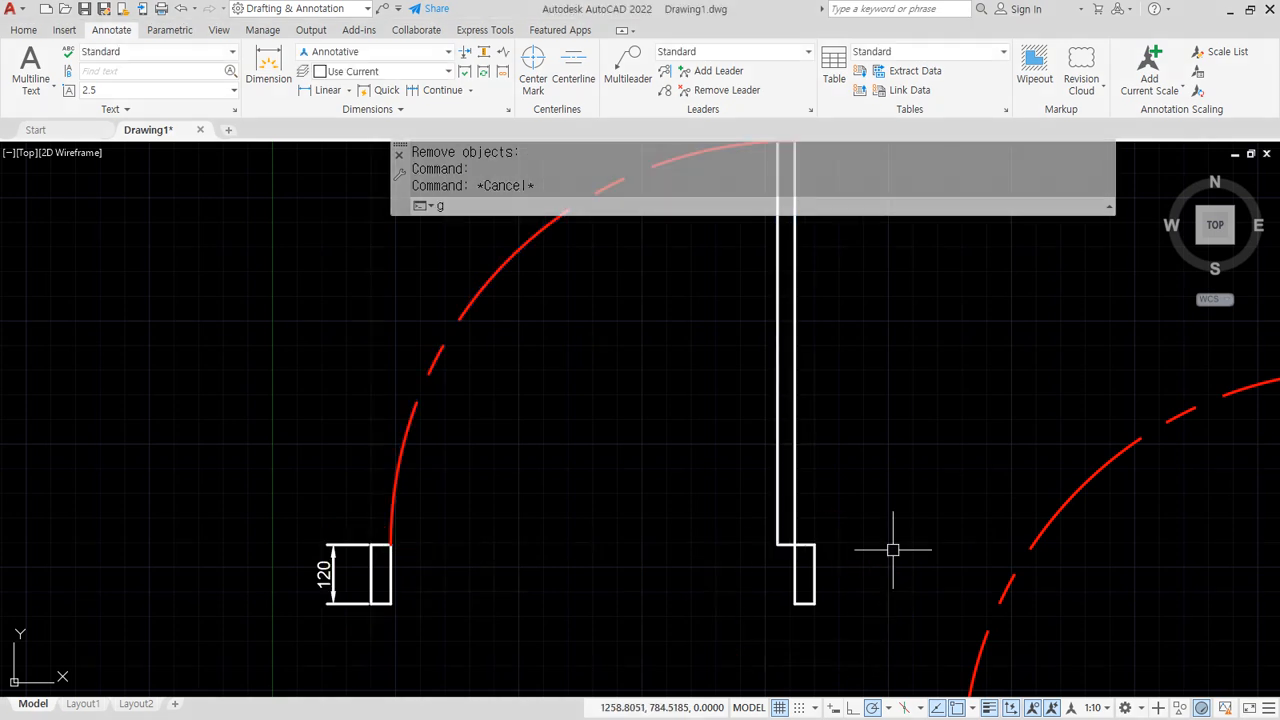
text(roupedit)
key(Return)
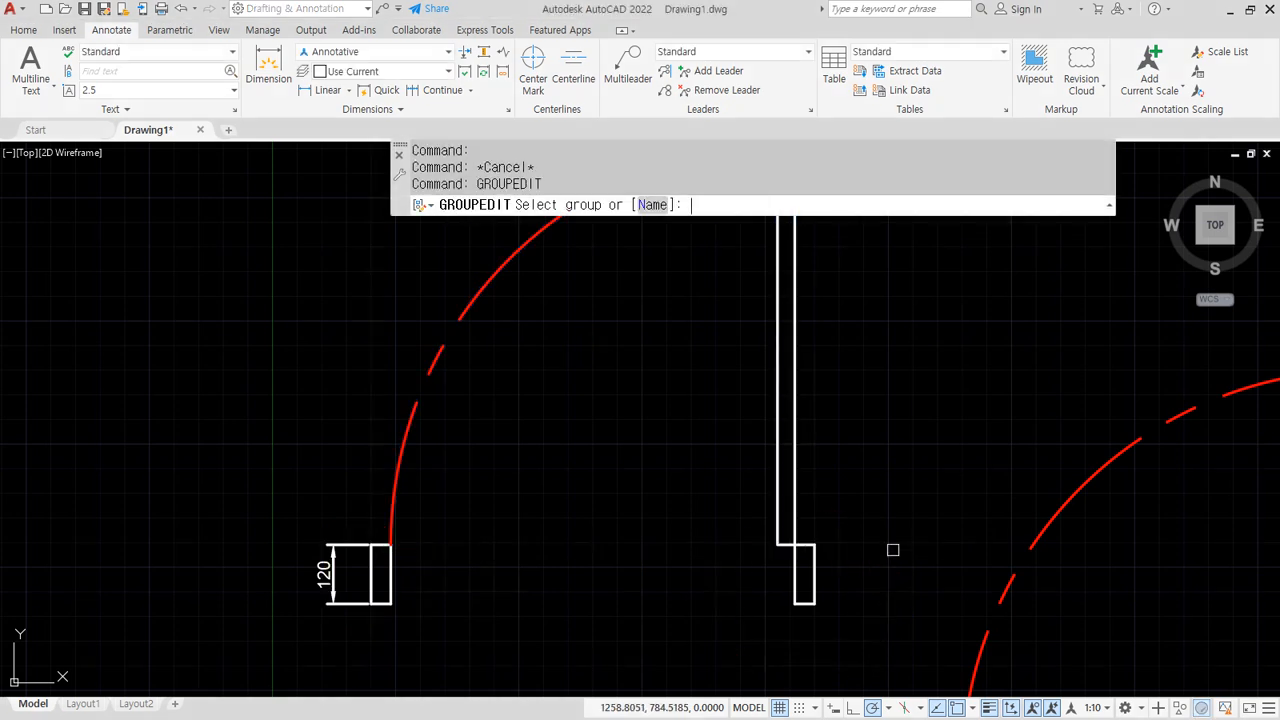
click(800, 487)
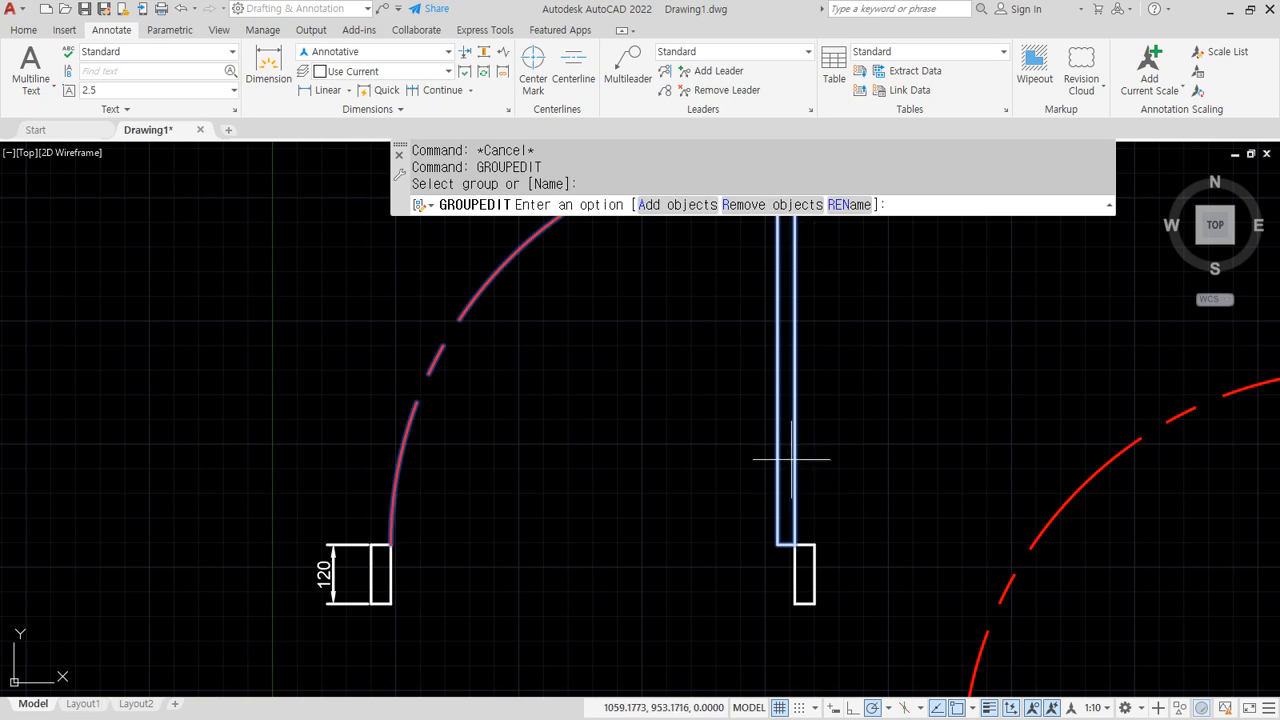
click(660, 206)
click(324, 514)
click(878, 654)
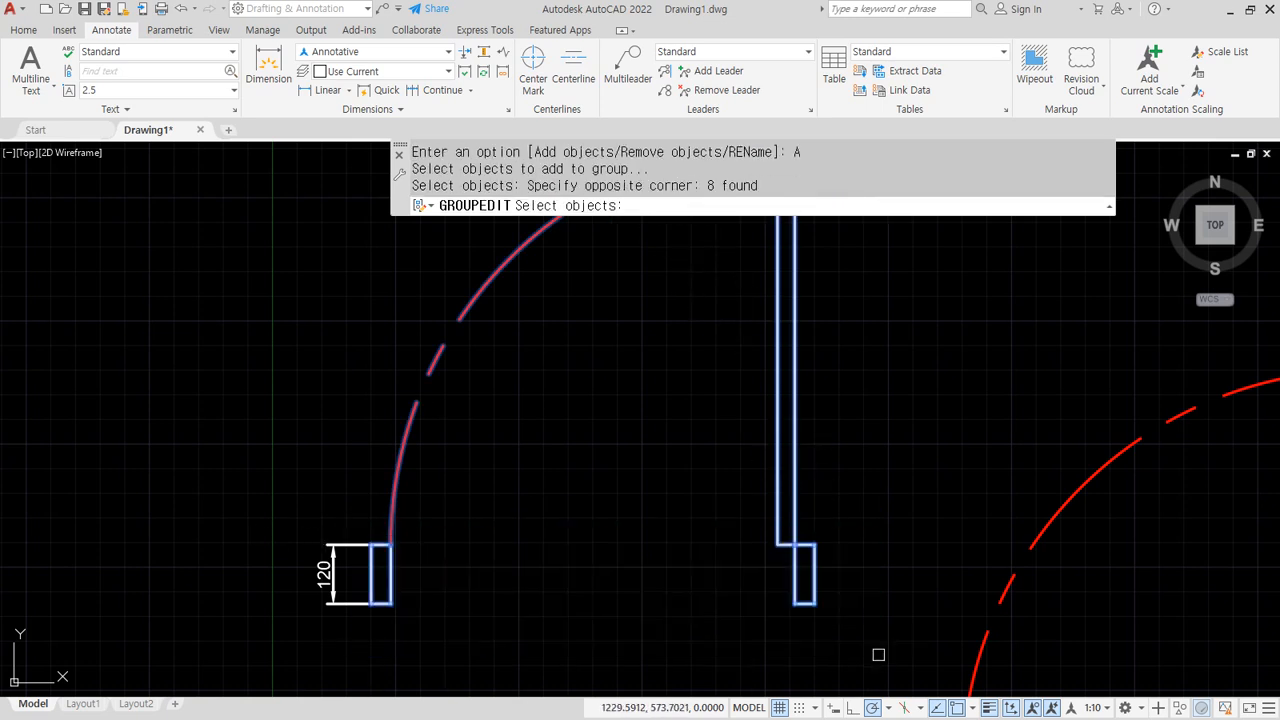
key(Return)
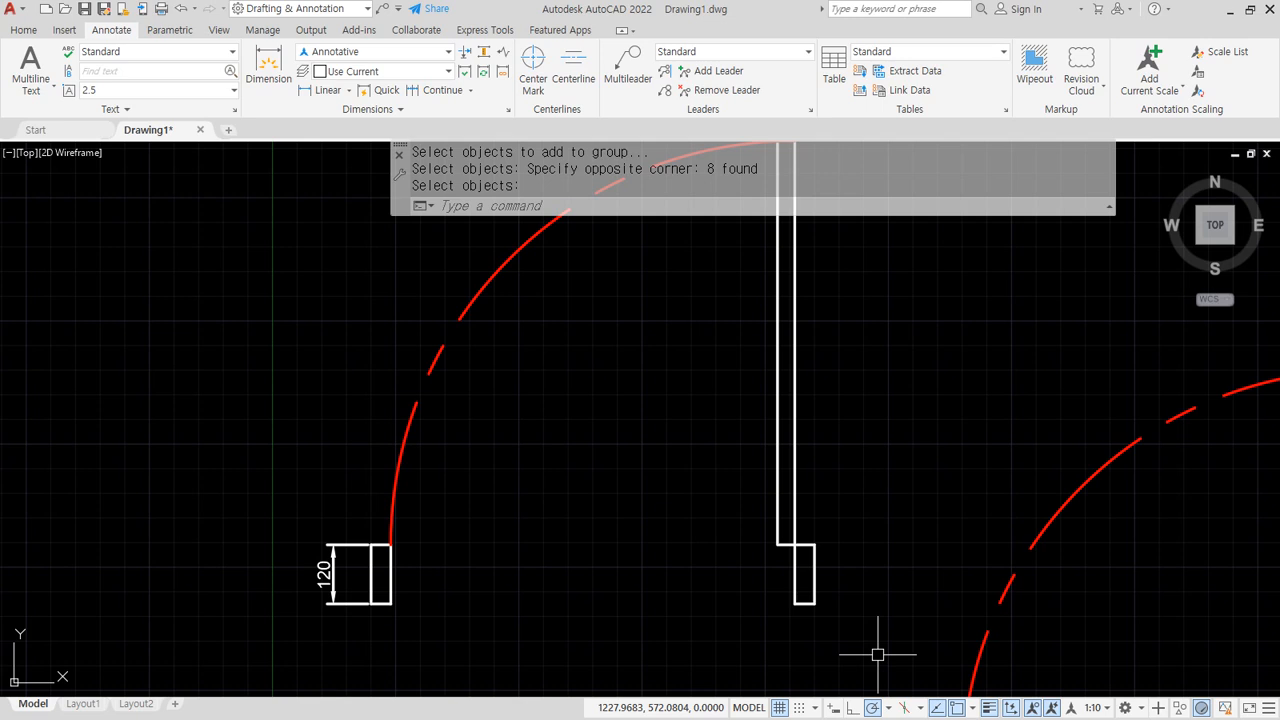
Dissolve the left door's group with UNGROUP, picking the swing arc.
middle_drag(549, 443, 675, 460)
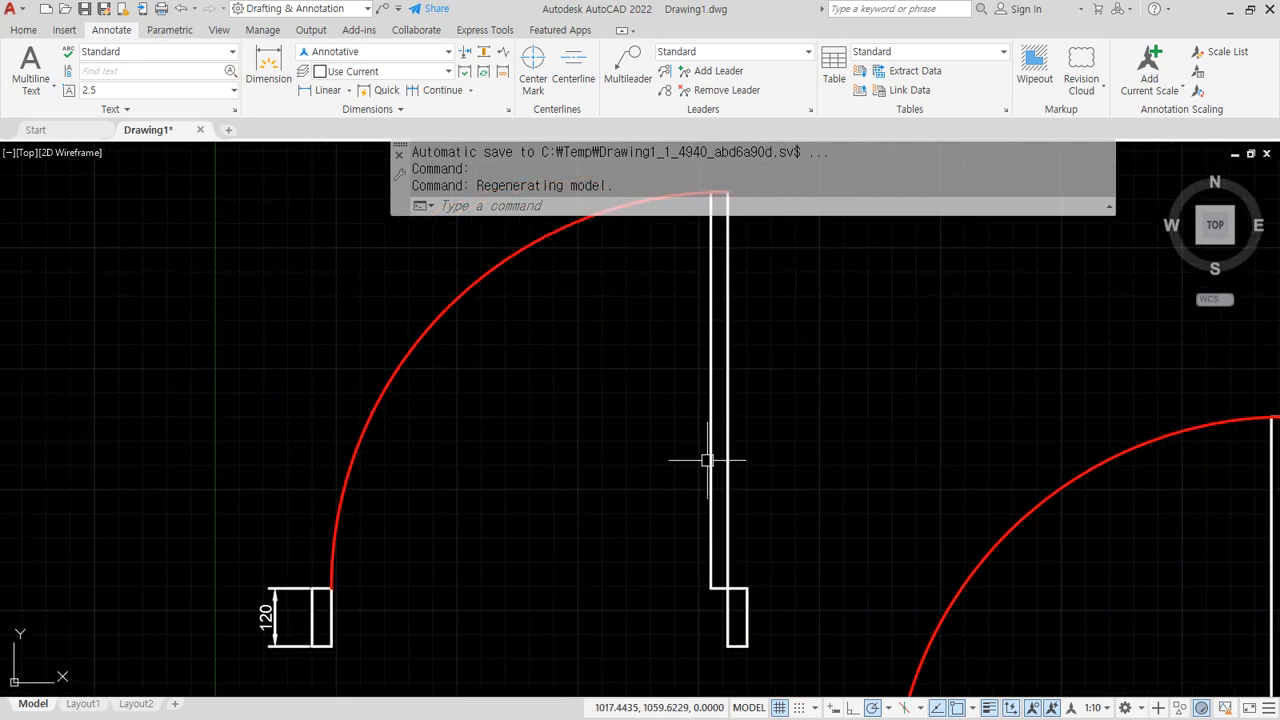
click(711, 449)
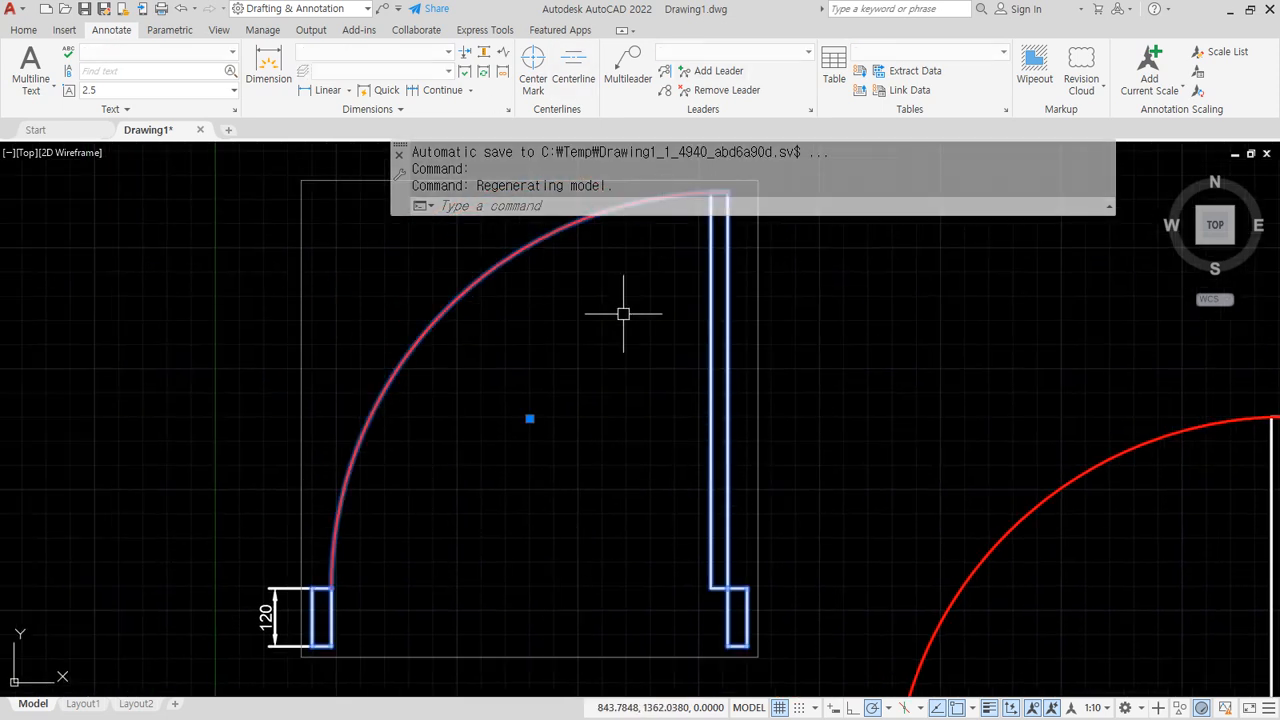
text(ungroup)
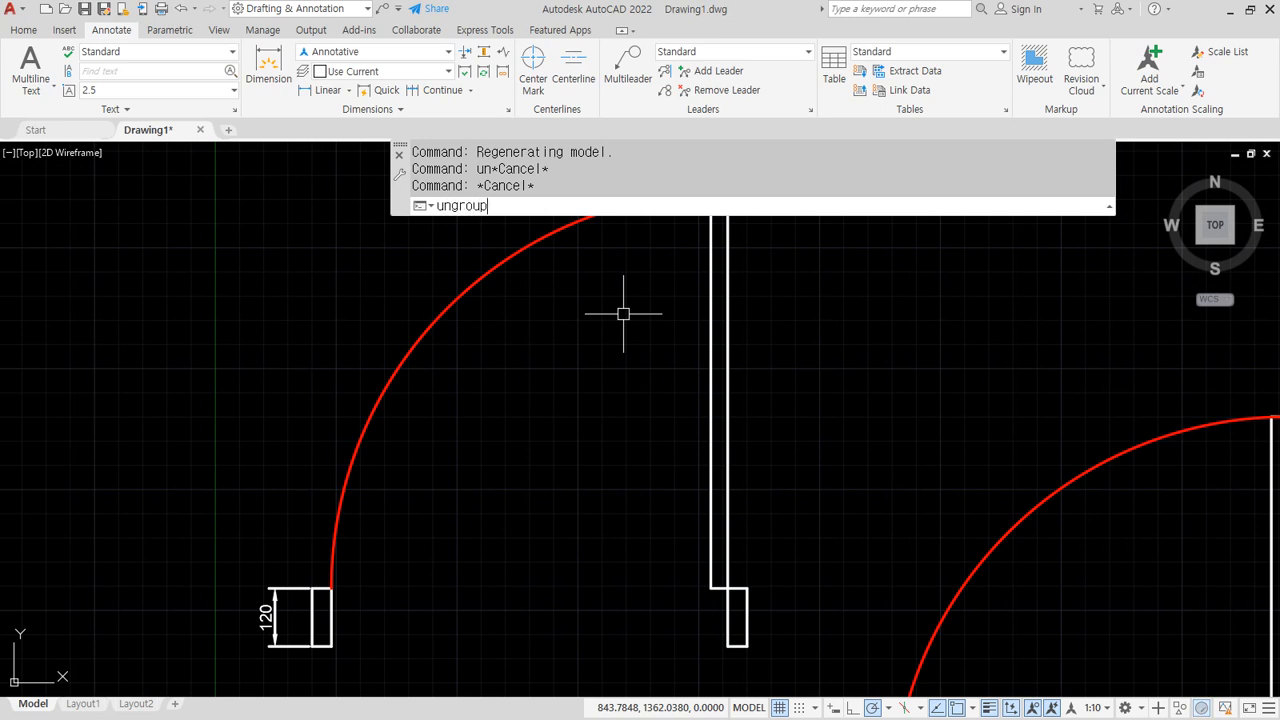
key(Return)
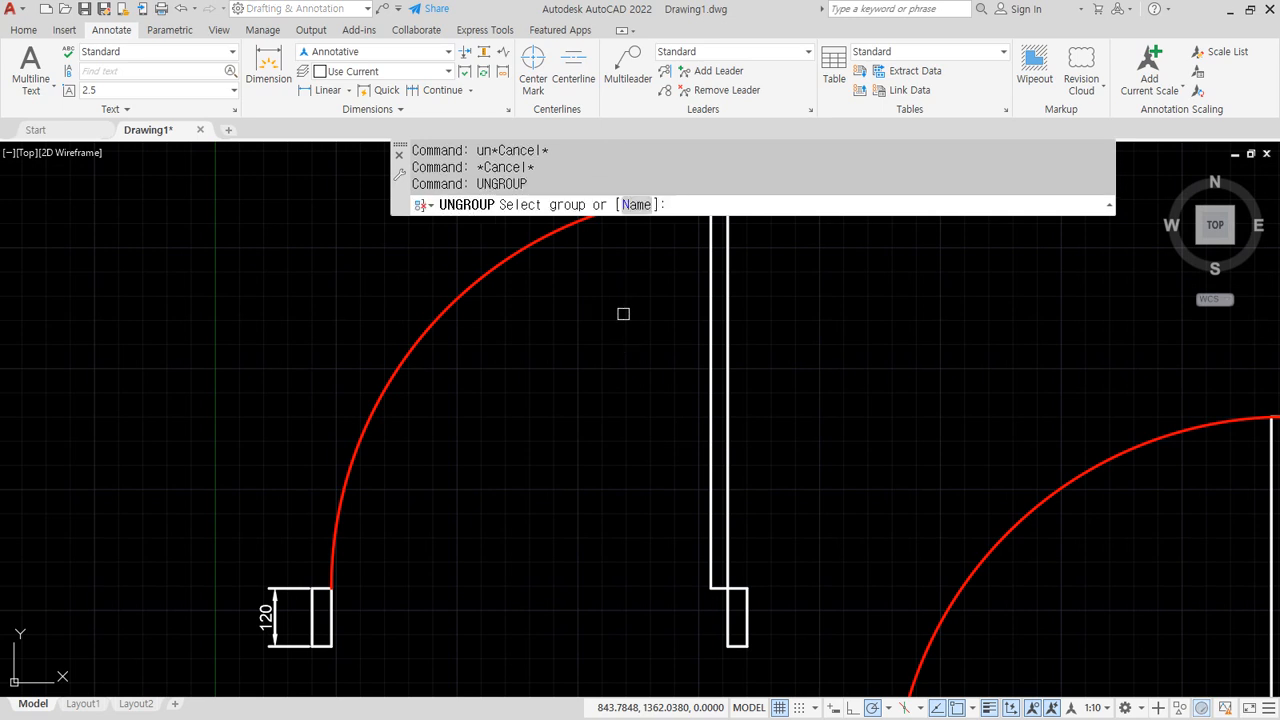
click(458, 298)
Select the arc, door leaf and frame edge individually to check that the group is dissolved, and clear the selection.
click(415, 328)
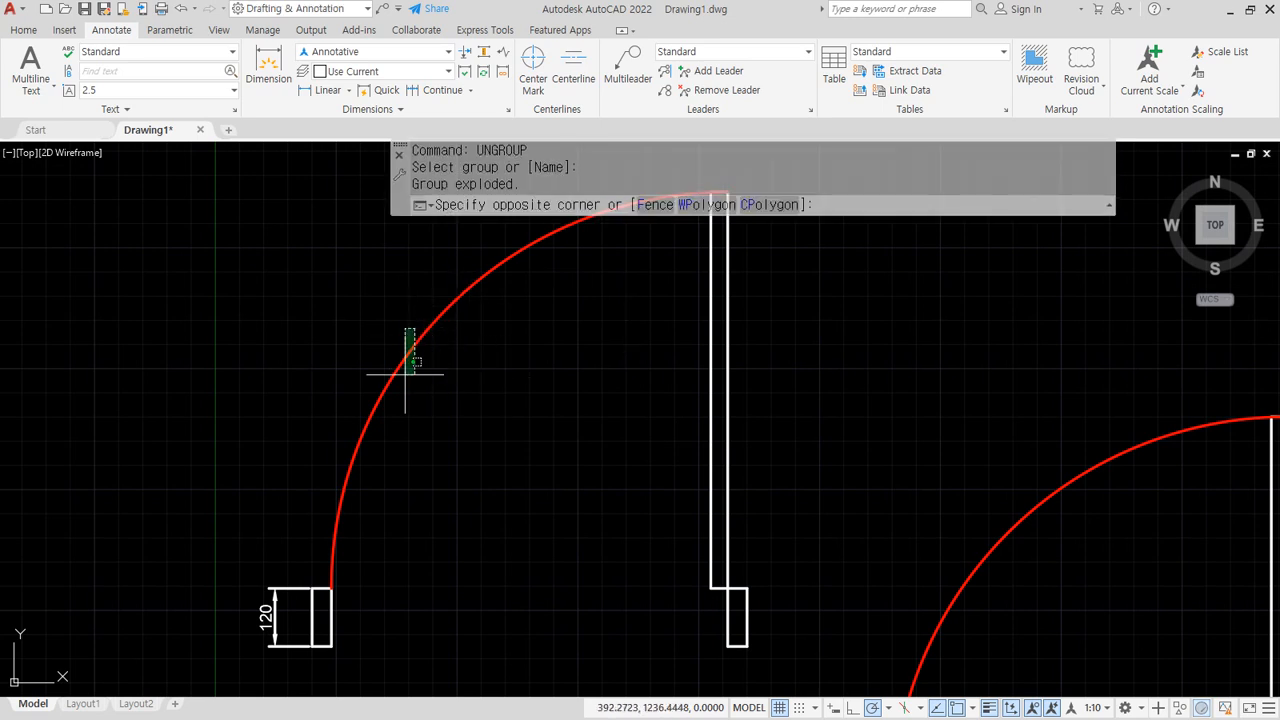
click(404, 375)
click(715, 404)
click(747, 616)
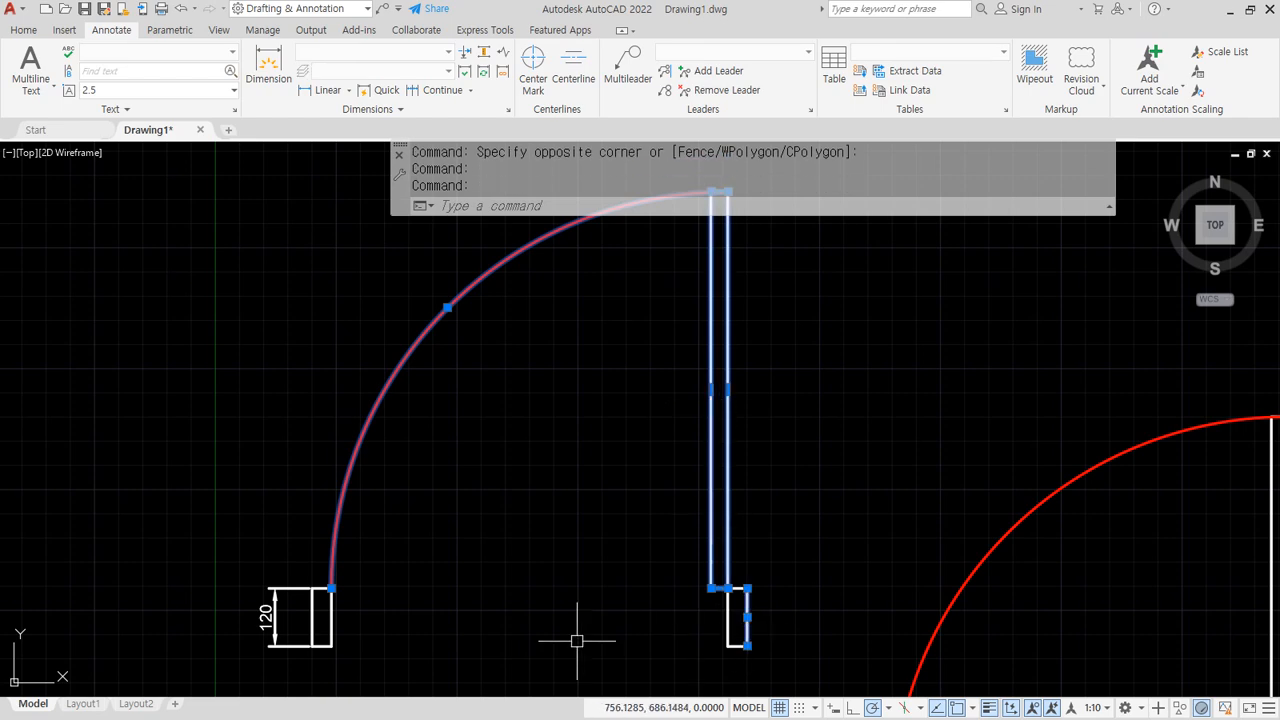
click(337, 626)
key(Escape)
key(Escape)
key(Escape)
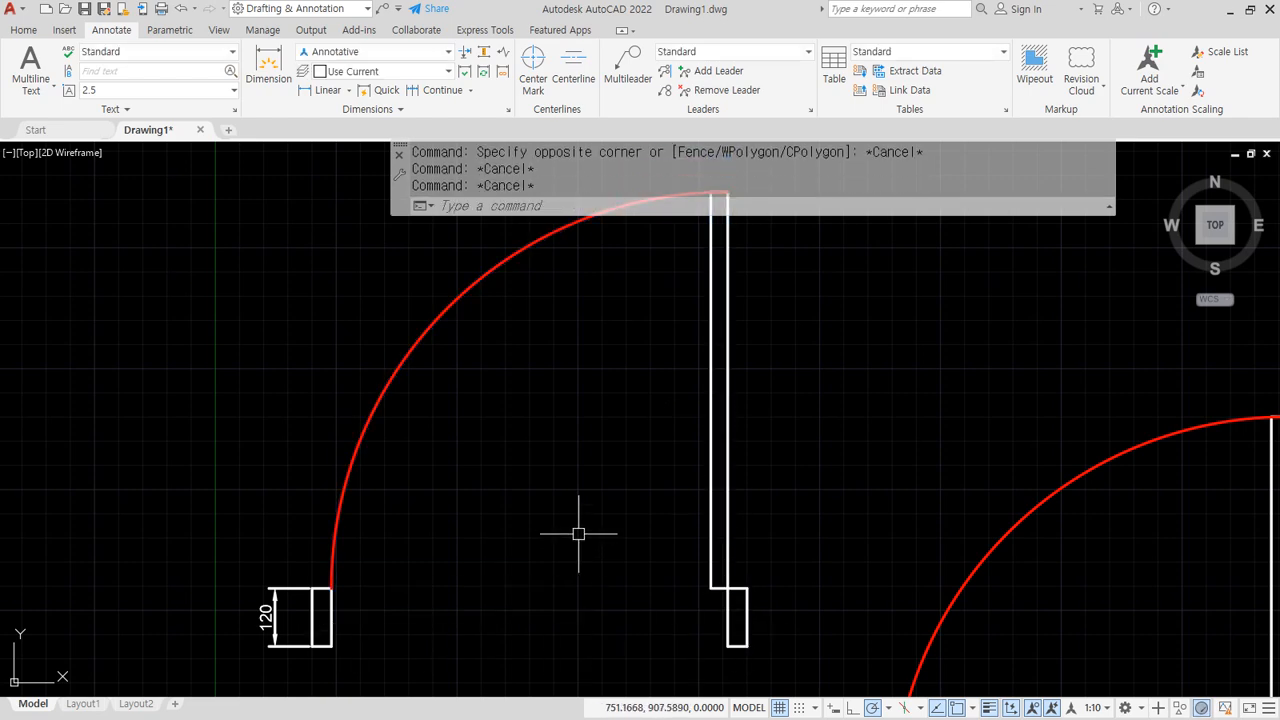
Switch to the roof tile page in the browser and examine the photos of the tiled roof and the tile battens.
key(alt+Tab)
mouse_move(622, 505)
mouse_down()
mouse_move(640, 375)
mouse_move(730, 495)
mouse_move(622, 508)
mouse_up()
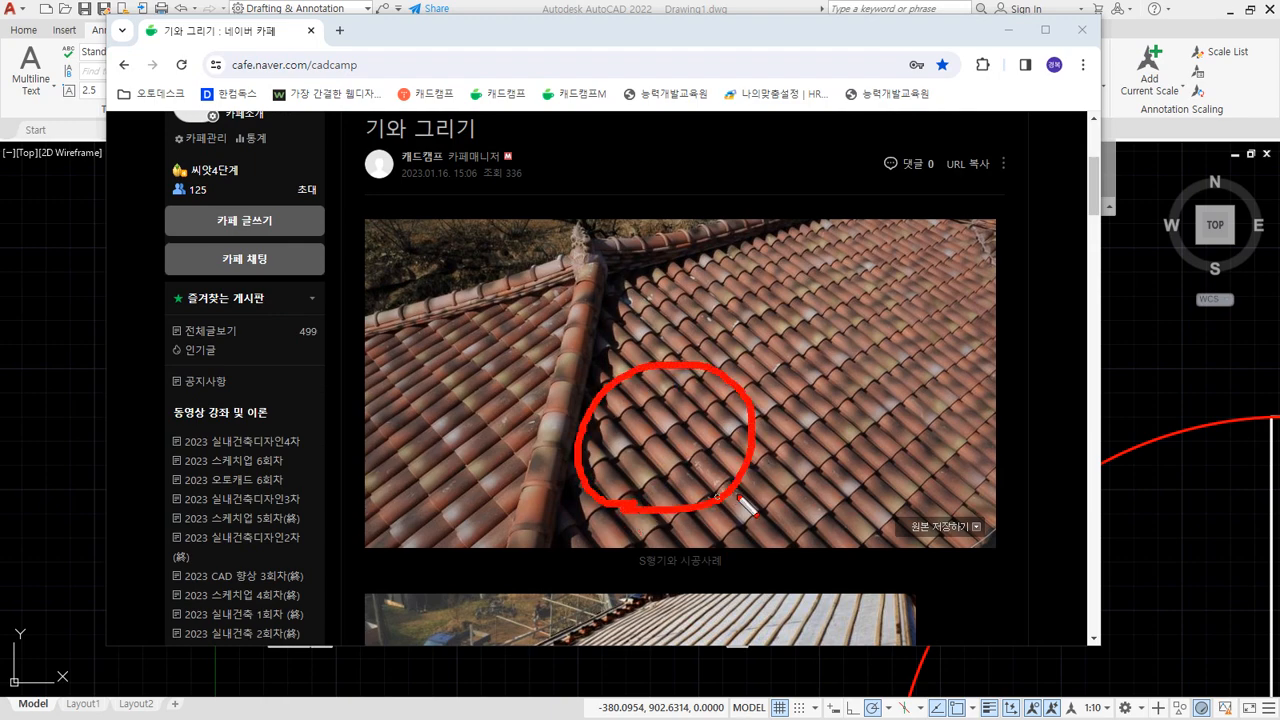
scroll(763, 473, down, 2)
scroll(763, 473, up, 2)
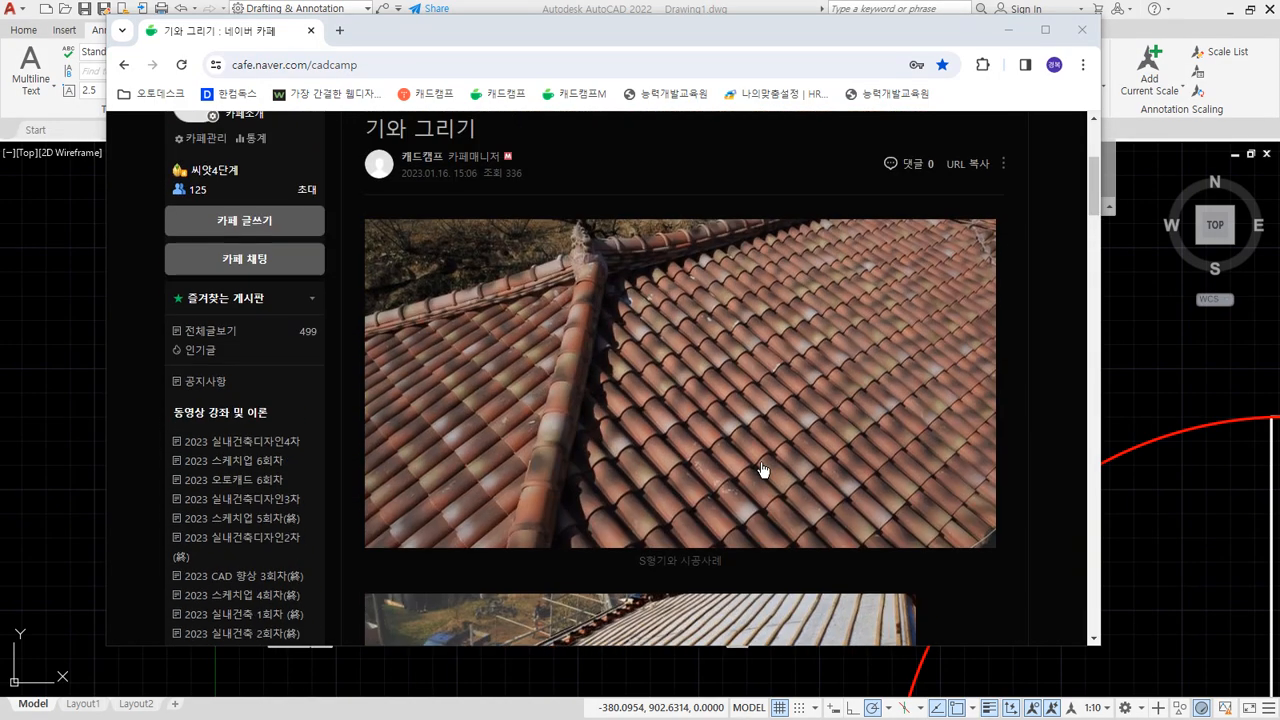
mouse_move(668, 502)
mouse_down()
mouse_move(684, 461)
mouse_move(903, 382)
mouse_up()
key(Escape)
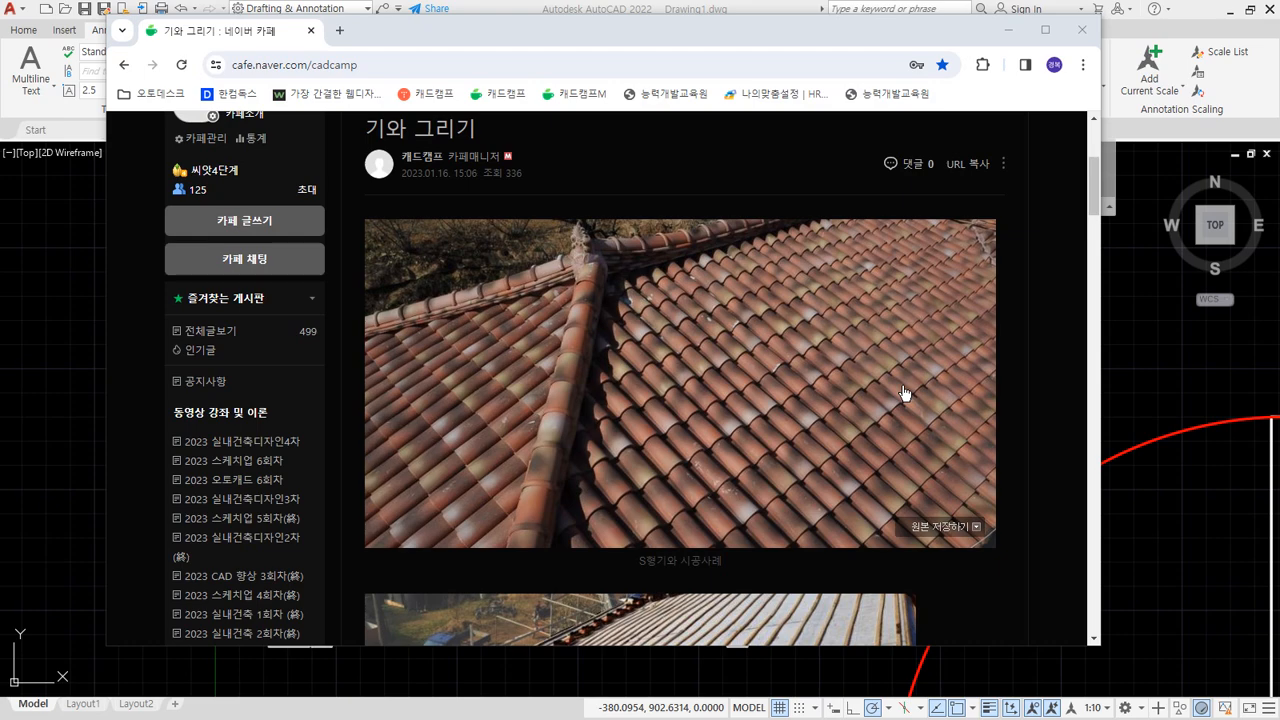
scroll(905, 393, down, 3)
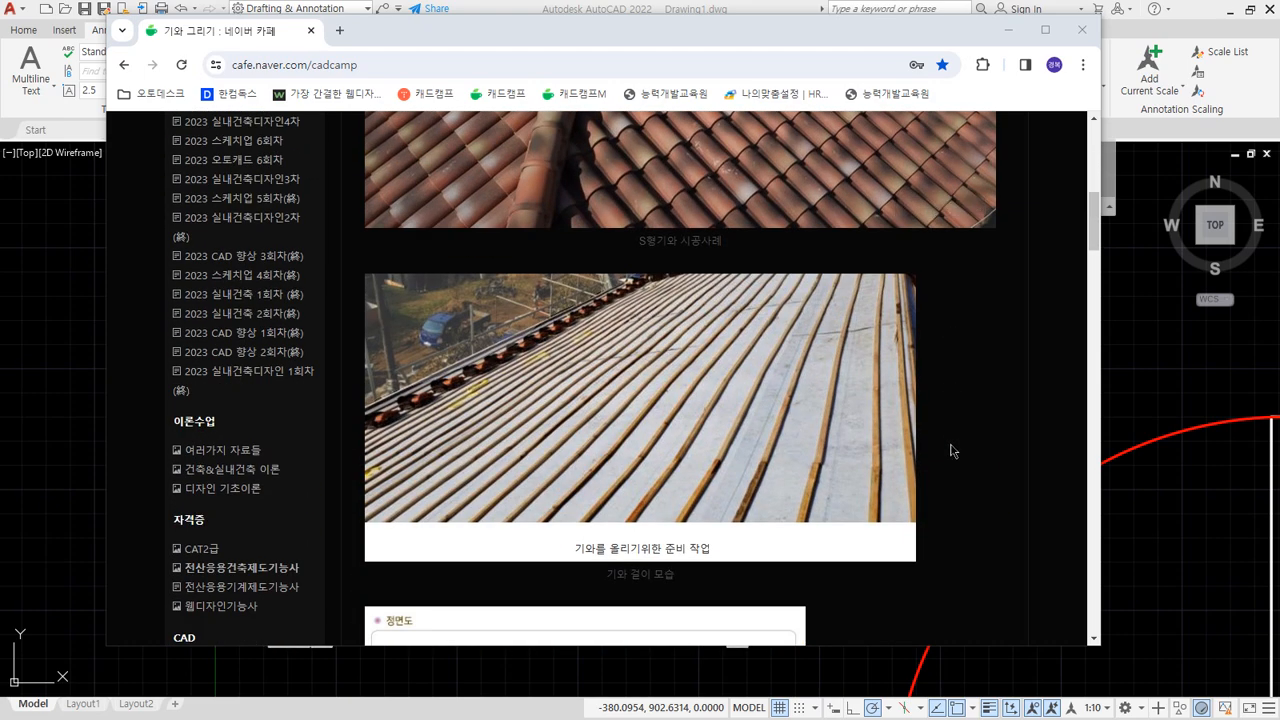
mouse_move(830, 565)
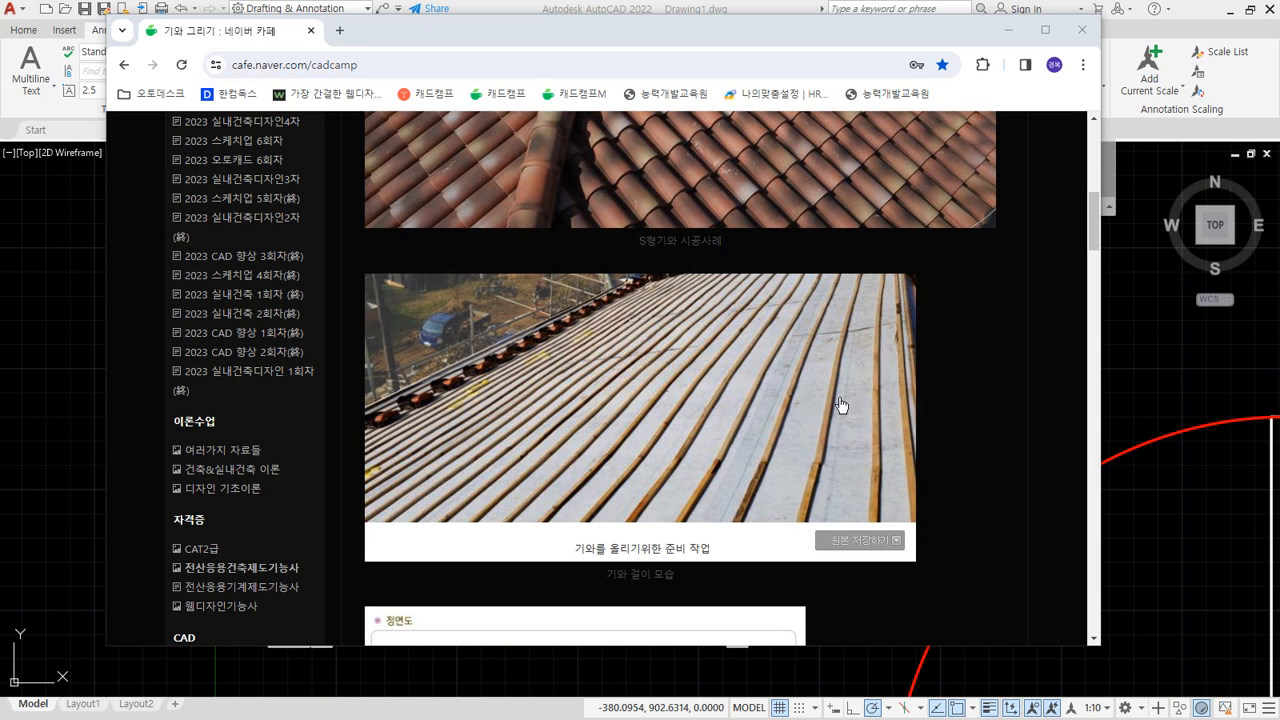
key(ctrl+2)
drag(842, 396, 814, 387)
mouse_move(627, 601)
mouse_down()
mouse_move(715, 596)
mouse_move(595, 592)
mouse_move(703, 593)
mouse_up()
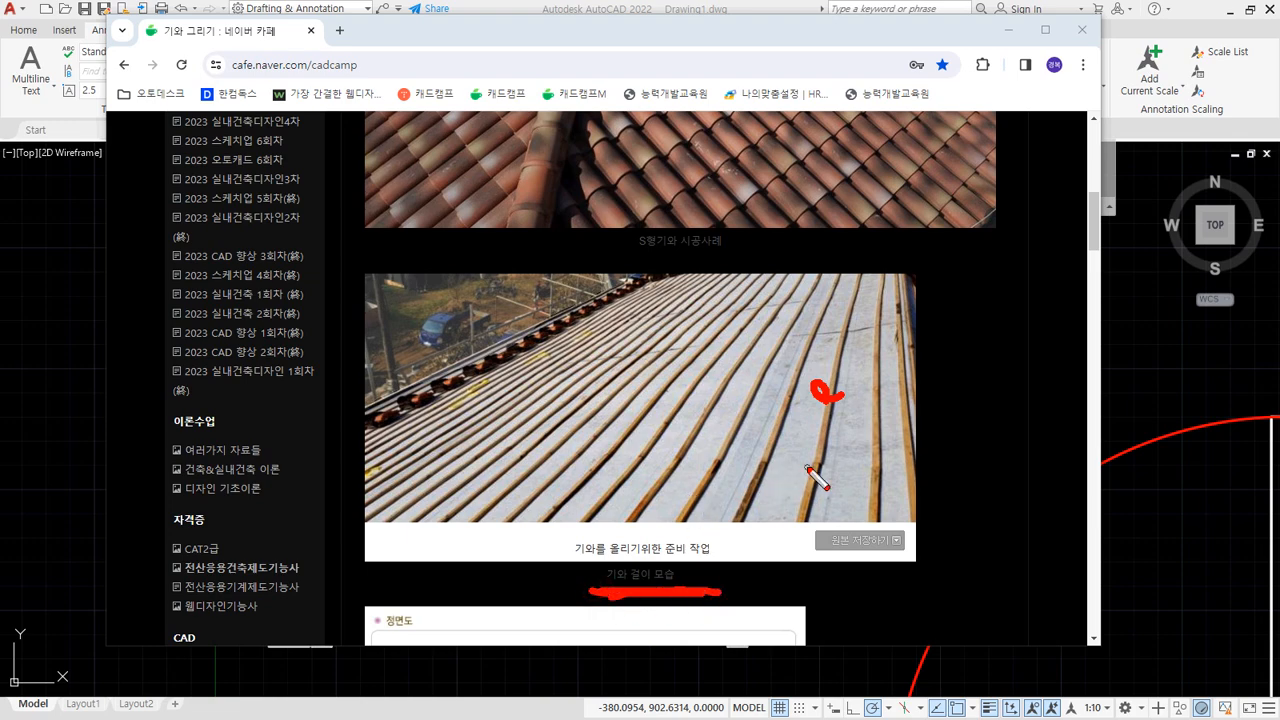
key(Escape)
Examine the front-view drawing of the roof tiles, including the concave and convex tiles and the round end tiles.
scroll(811, 477, down, 3)
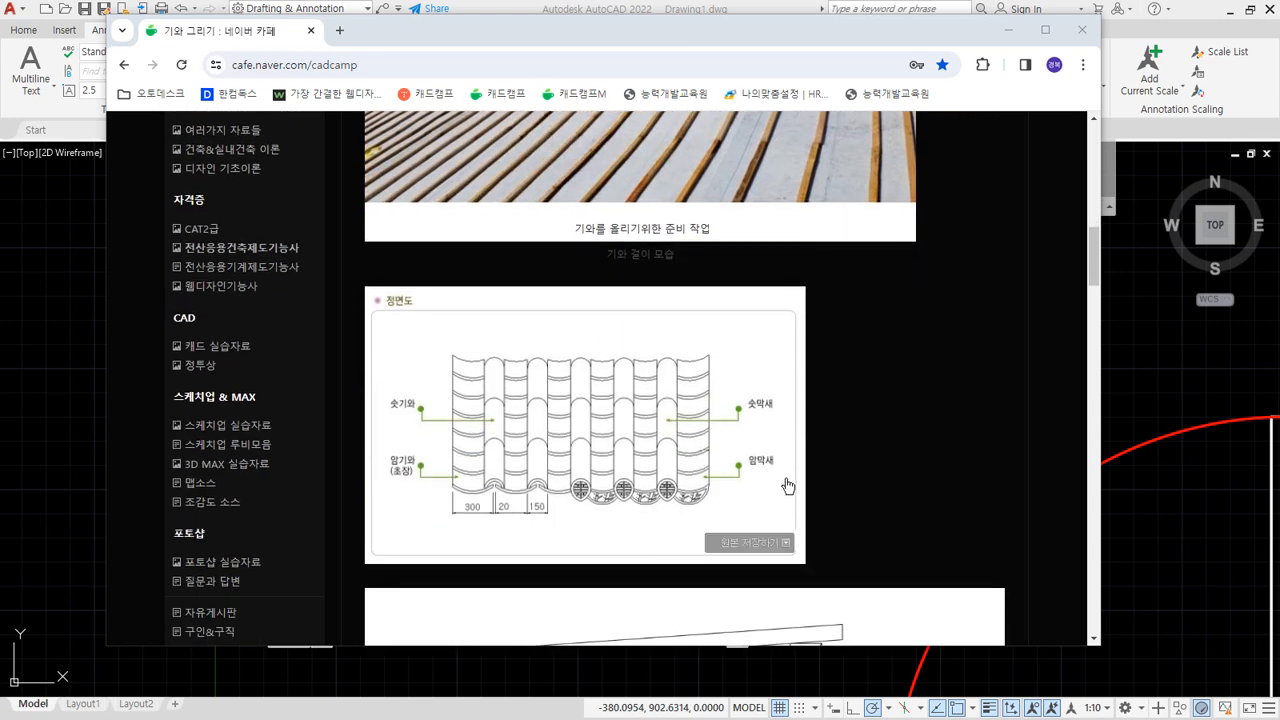
scroll(788, 486, up, 1)
key(ctrl+alt+d)
mouse_move(834, 239)
mouse_down()
mouse_move(804, 230)
mouse_move(826, 236)
mouse_move(820, 247)
mouse_up()
key(Escape)
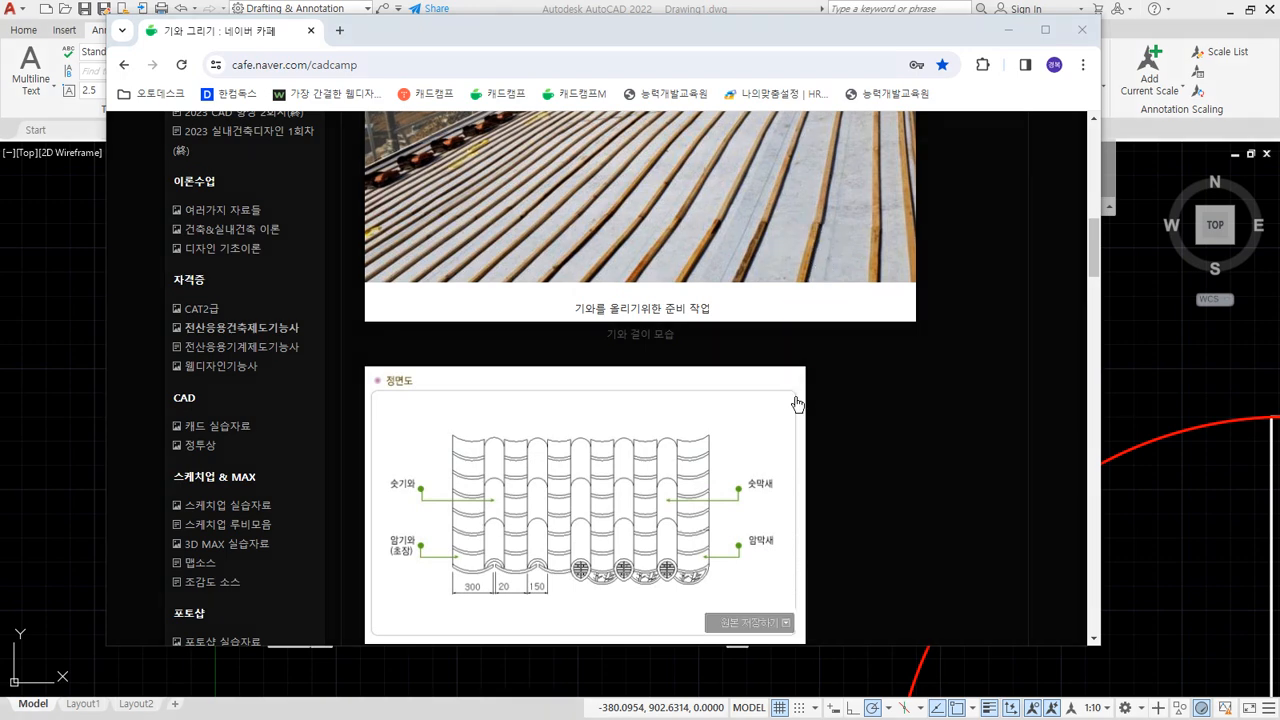
scroll(797, 403, down, 2)
key(ctrl+alt+d)
drag(461, 344, 497, 316)
drag(455, 400, 424, 391)
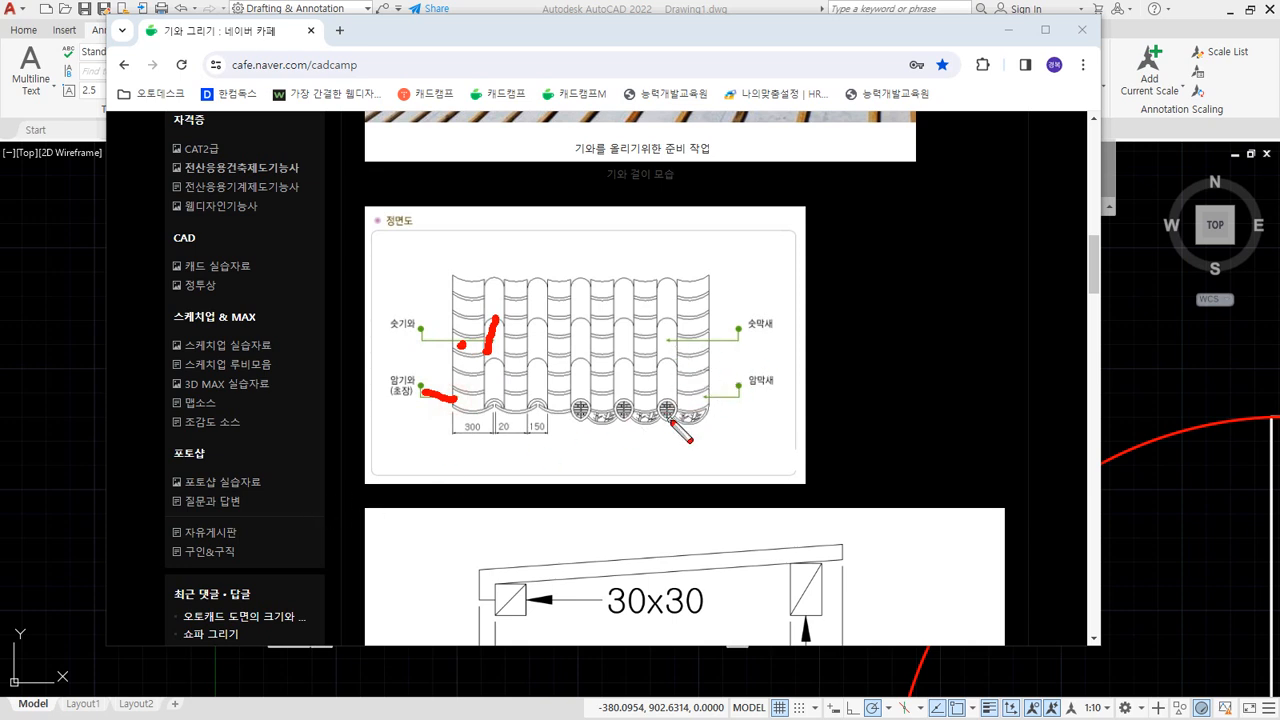
drag(665, 414, 670, 418)
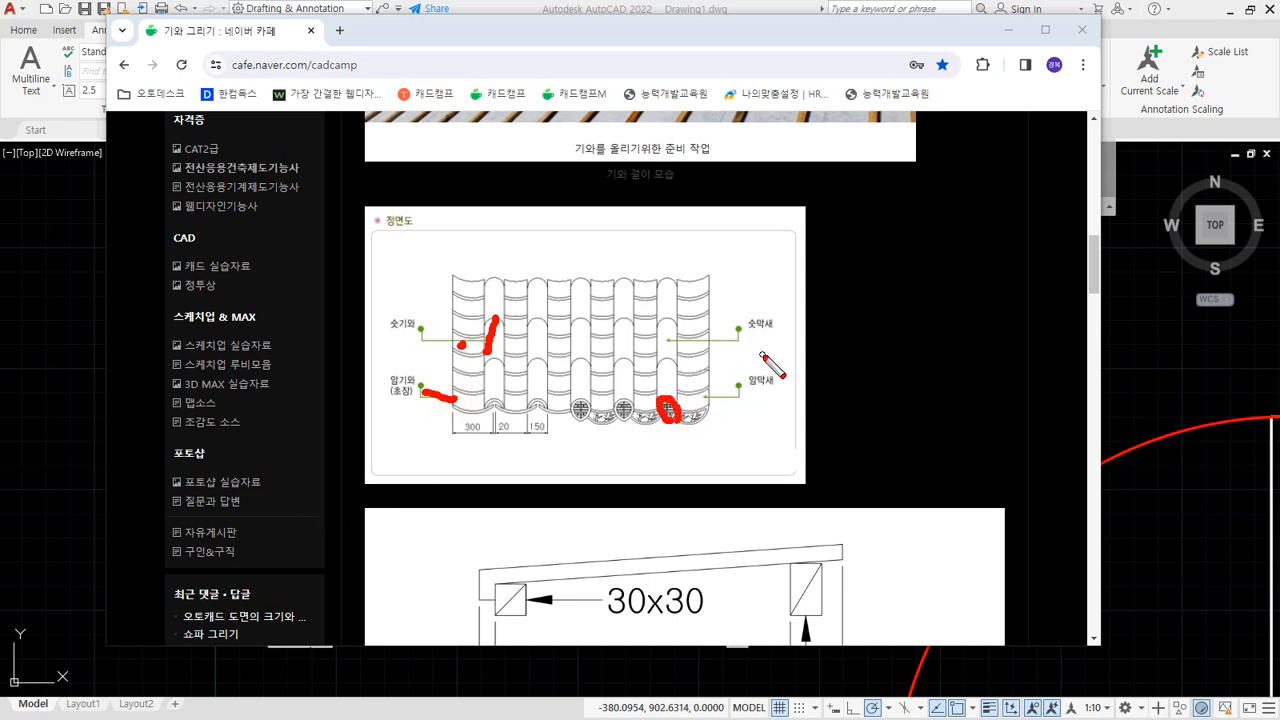
key(Escape)
Examine the dimensioned tile and batten section and the drawings of the three-lobed ornament and stacked ridge tiles.
scroll(805, 358, down, 3)
scroll(805, 358, down, 2)
scroll(816, 406, up, 1)
key(ctrl+2)
mouse_move(488, 436)
mouse_down()
mouse_move(594, 232)
mouse_move(502, 465)
mouse_up()
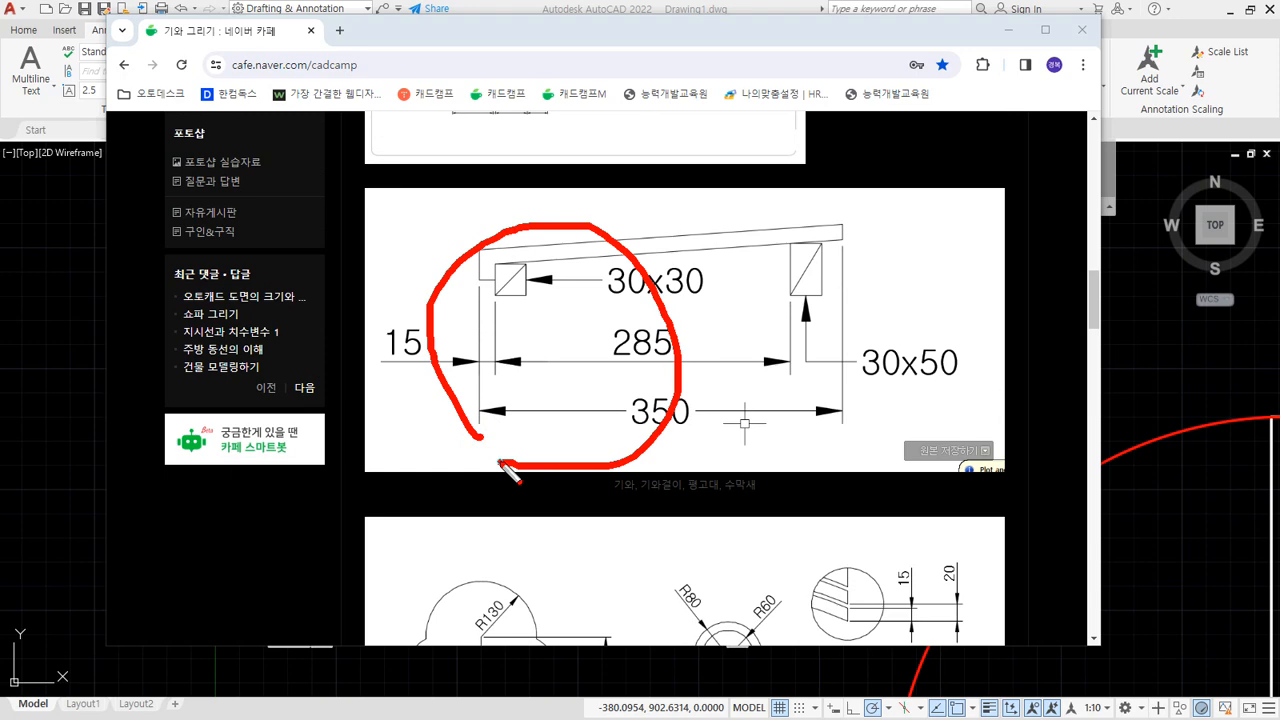
key(Escape)
scroll(504, 463, down, 4)
key(ctrl+2)
mouse_move(369, 376)
mouse_down()
mouse_move(361, 296)
mouse_move(872, 234)
mouse_move(758, 481)
mouse_move(421, 418)
mouse_up()
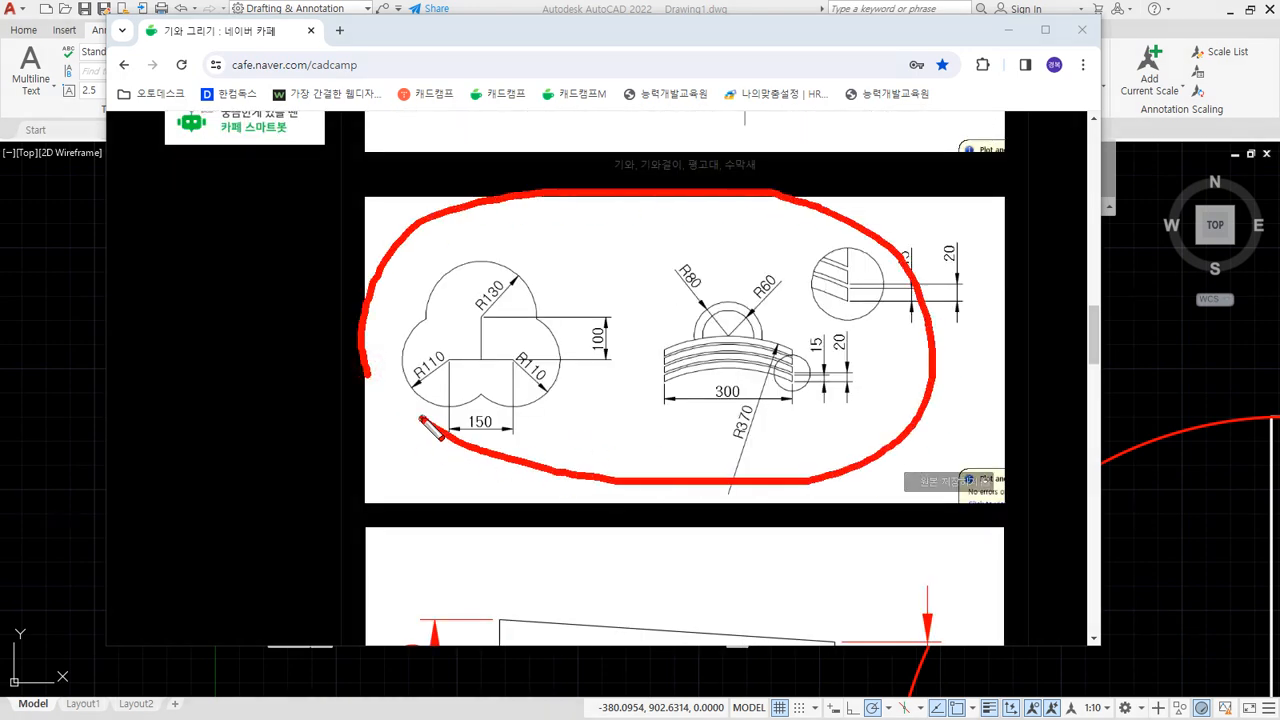
key(Escape)
Examine the remaining dimensioned drawings further down the page, through to the stepped profile.
scroll(512, 410, down, 4)
key(ctrl+2)
drag(664, 479, 620, 492)
key(Escape)
scroll(563, 474, down, 4)
key(ctrl+2)
mouse_move(685, 589)
mouse_down()
mouse_move(499, 490)
mouse_move(743, 560)
mouse_move(677, 545)
mouse_up()
key(Escape)
scroll(669, 526, down, 4)
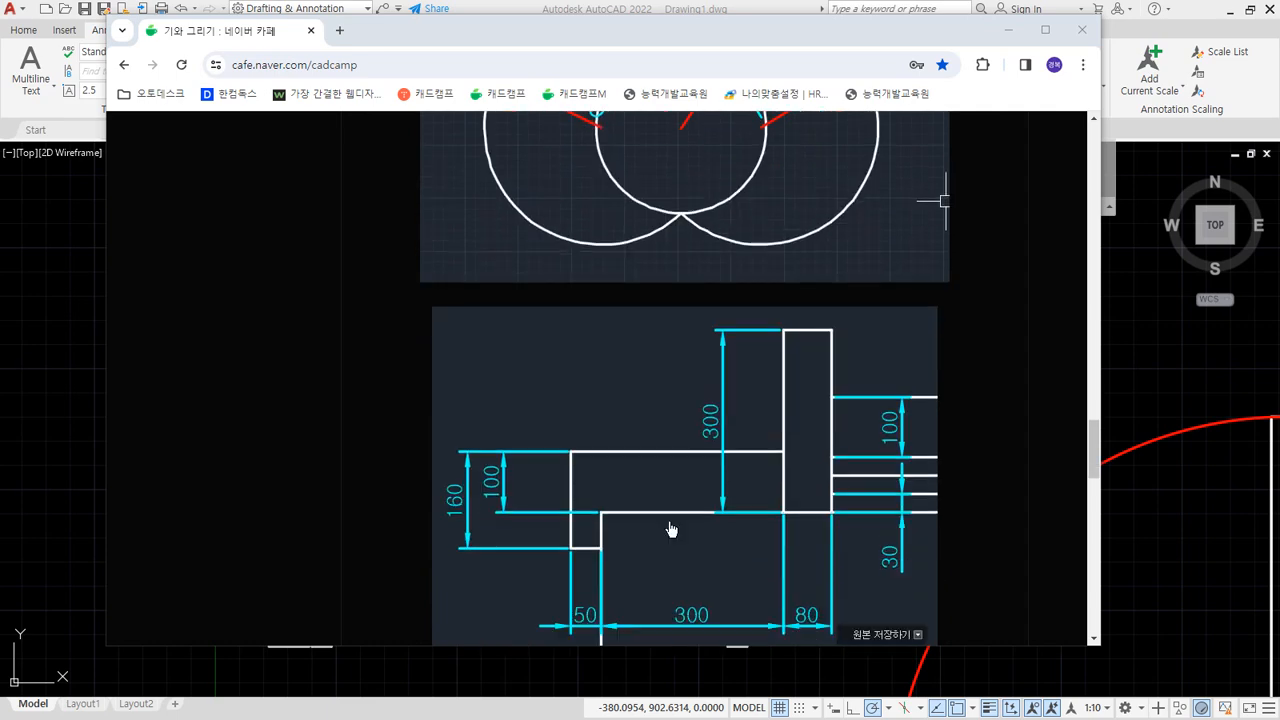
mouse_move(804, 590)
mouse_down()
mouse_move(885, 337)
mouse_move(790, 529)
mouse_up()
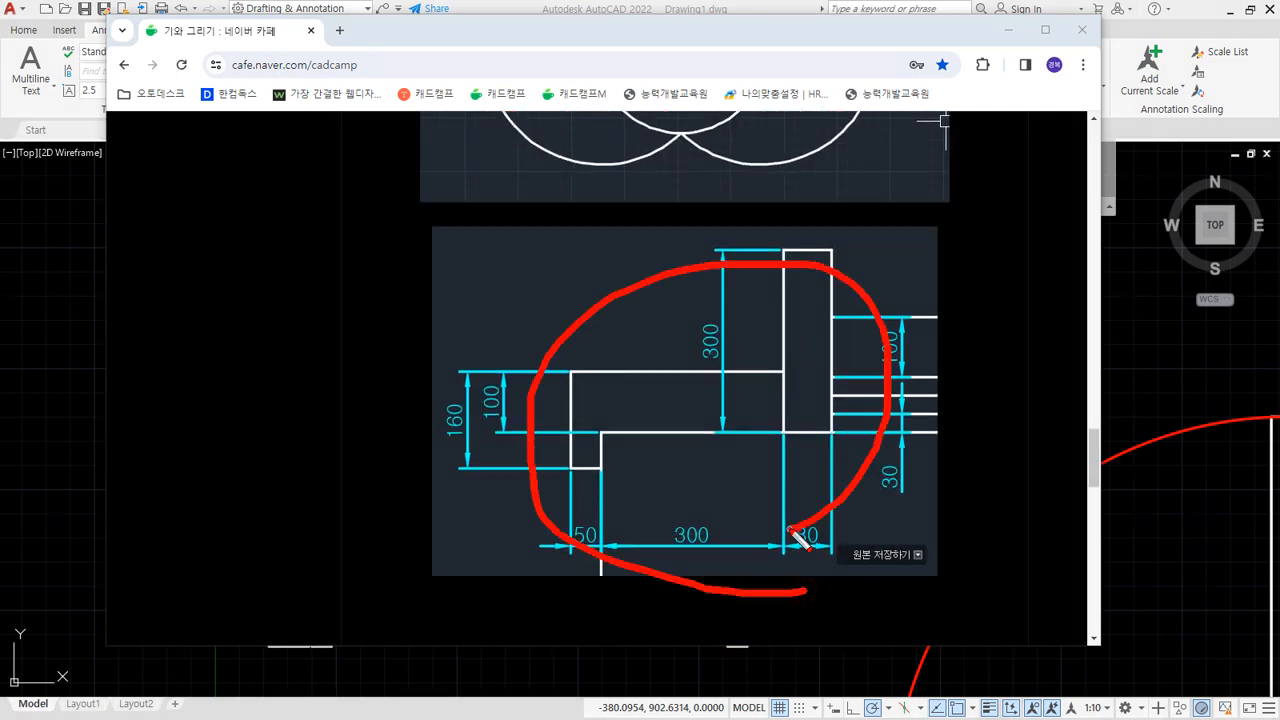
key(Escape)
Return to the tile and batten section drawing and examine the tile's length and the two supporting timbers.
scroll(772, 514, up, 8)
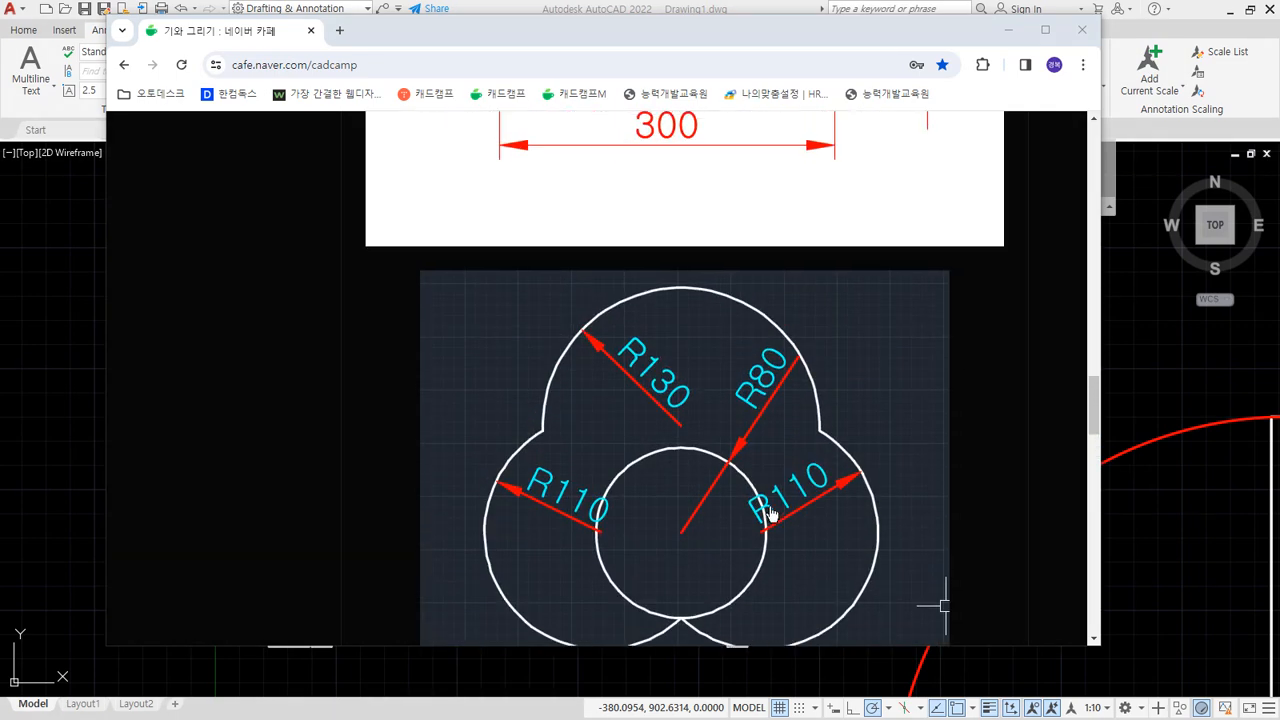
scroll(772, 512, up, 10)
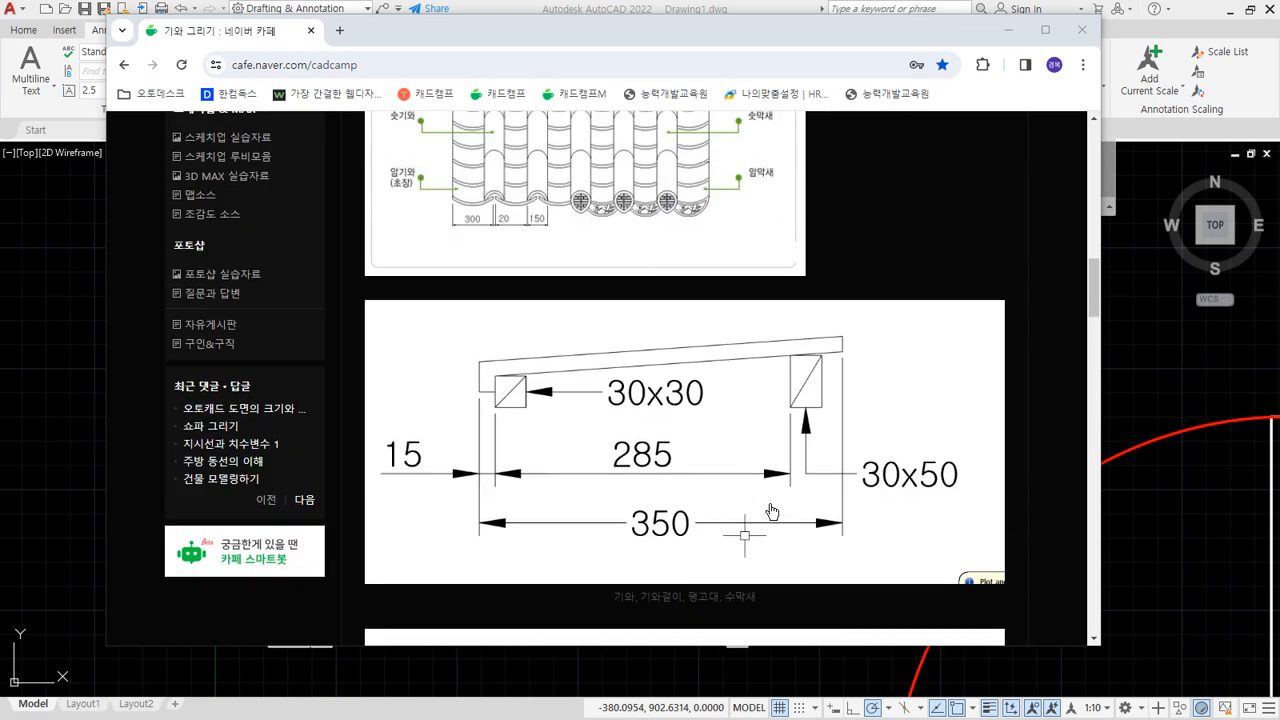
scroll(772, 512, down, 3)
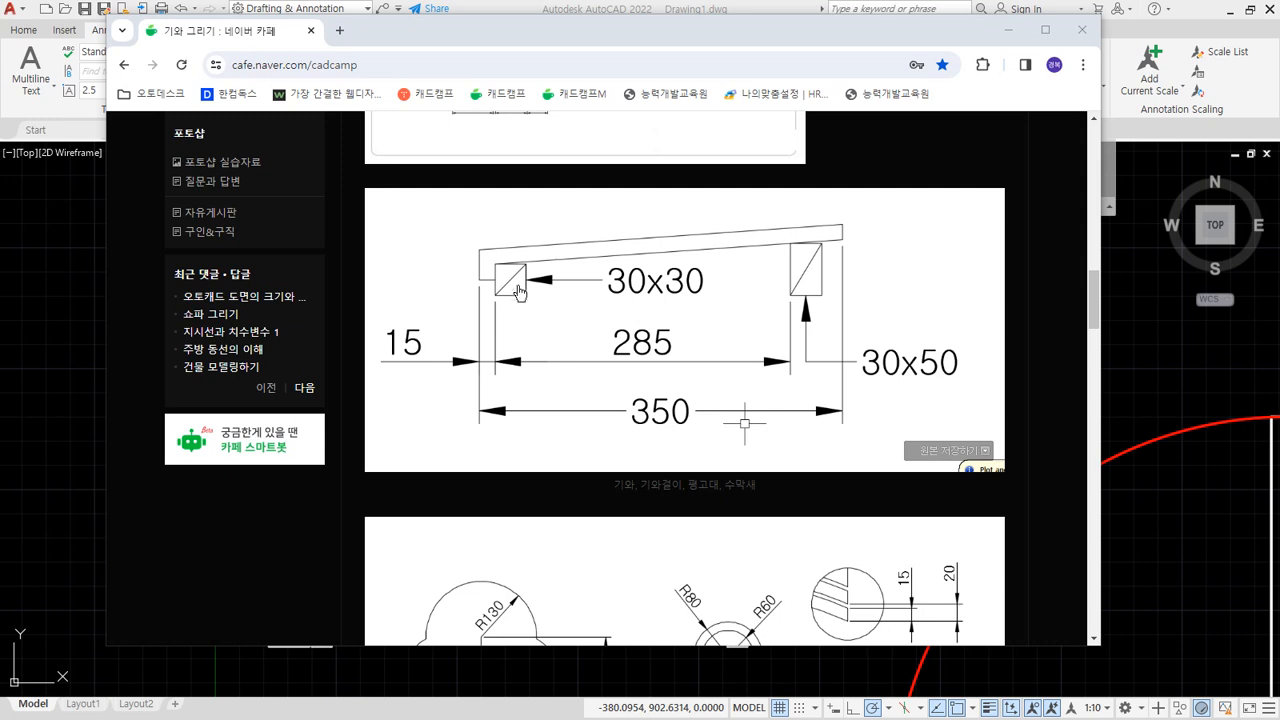
mouse_move(482, 278)
mouse_down()
mouse_move(481, 252)
mouse_move(832, 228)
mouse_up()
mouse_move(481, 416)
mouse_down()
mouse_move(481, 383)
mouse_move(484, 413)
mouse_move(842, 406)
mouse_move(843, 426)
mouse_up()
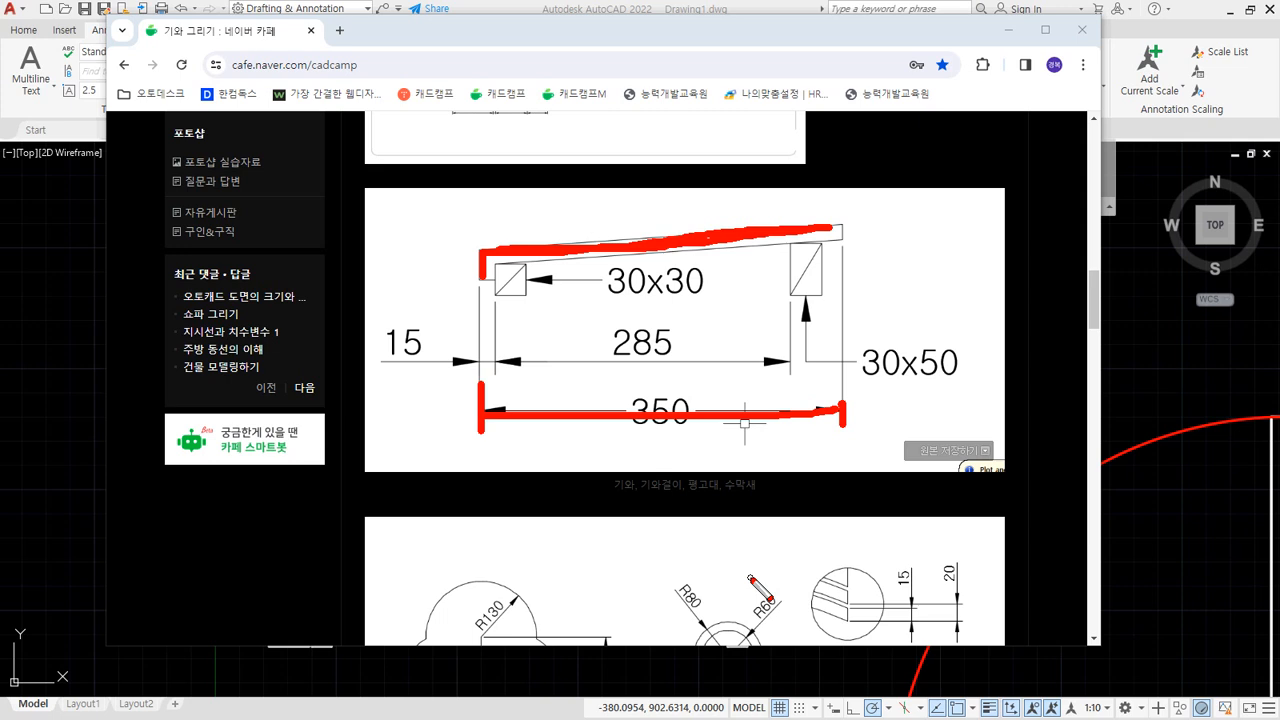
mouse_move(652, 437)
mouse_down()
mouse_move(624, 418)
mouse_move(715, 428)
mouse_up()
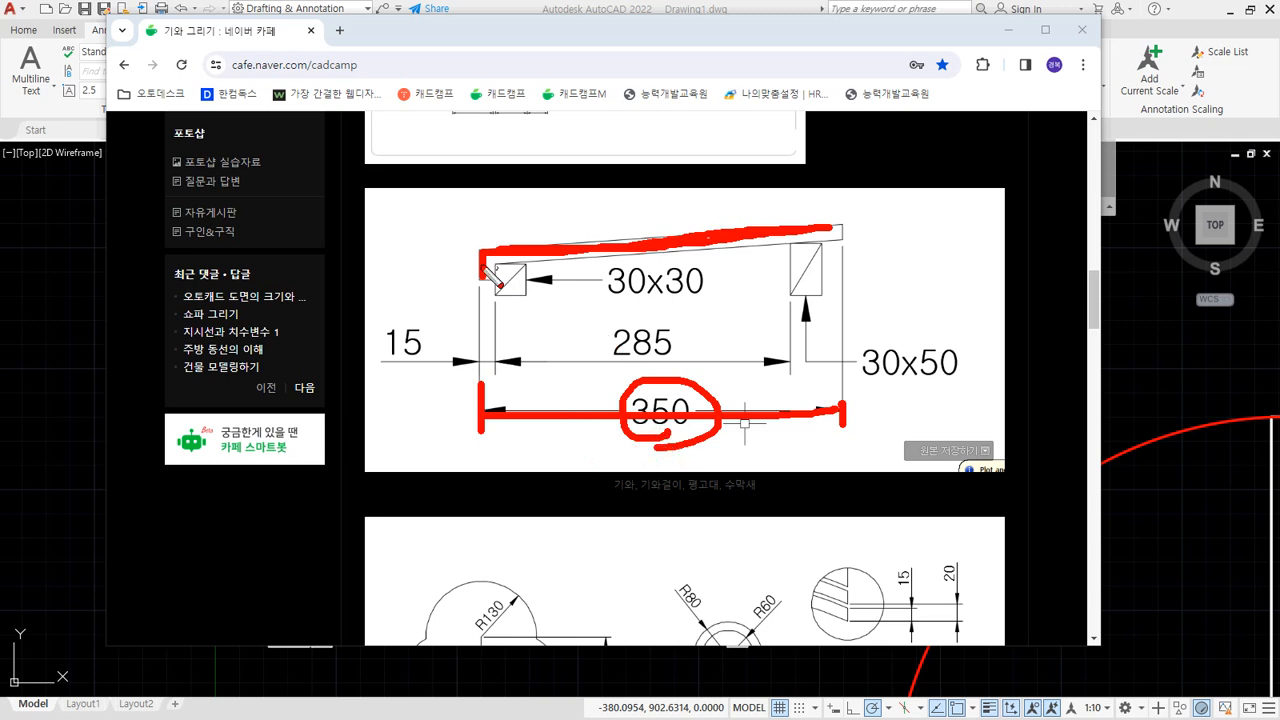
drag(509, 291, 540, 367)
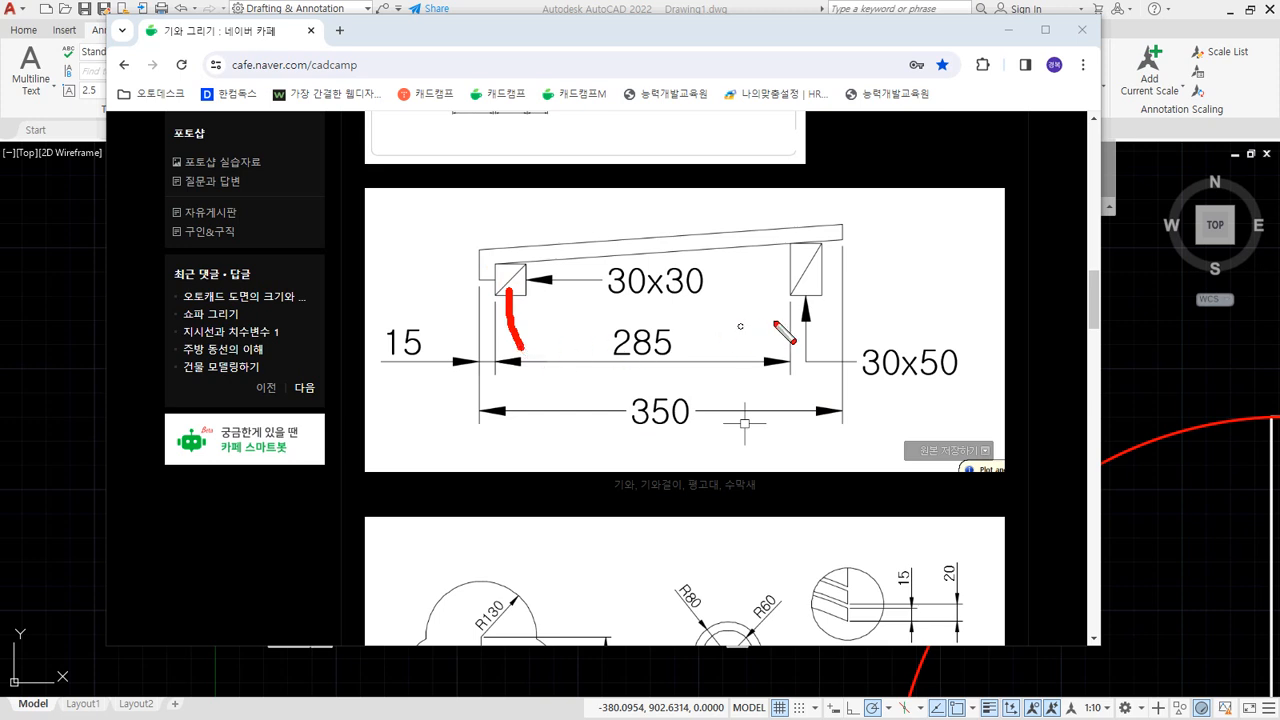
drag(806, 290, 780, 348)
drag(808, 282, 793, 352)
Move the browser window aside and erase both door drawings in AutoCAD.
click(645, 9)
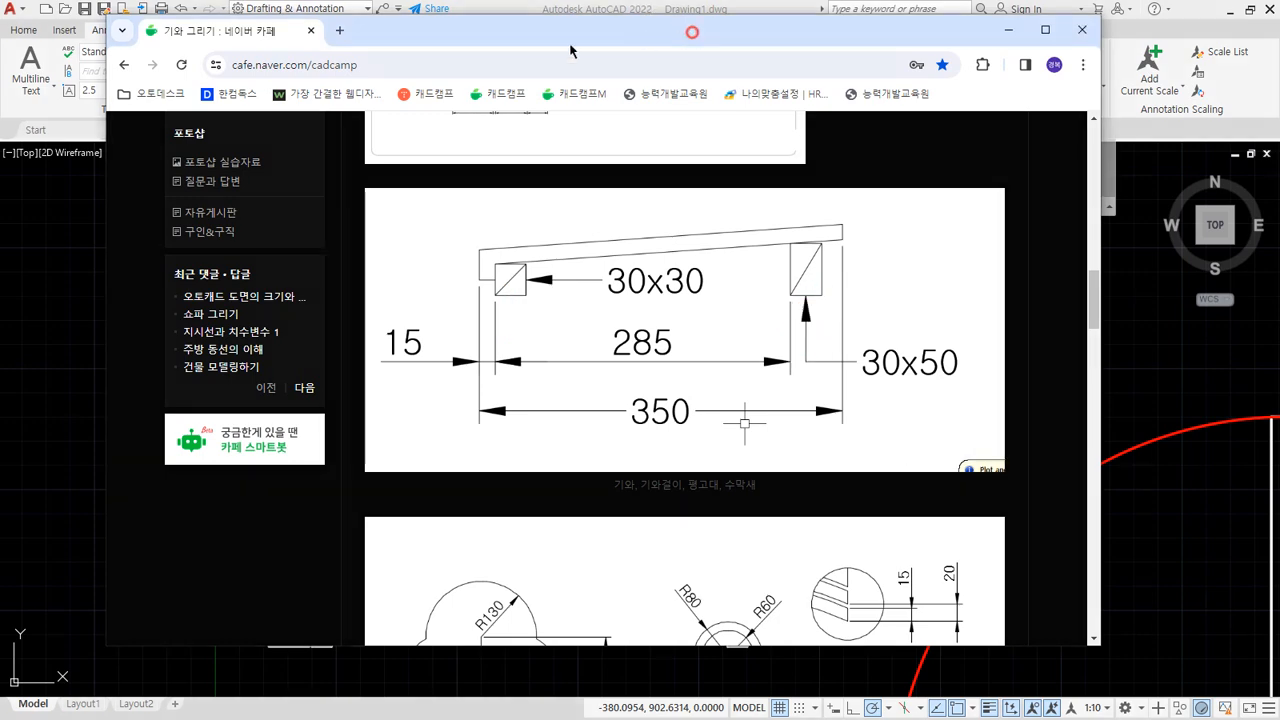
scroll(367, 370, down, 6)
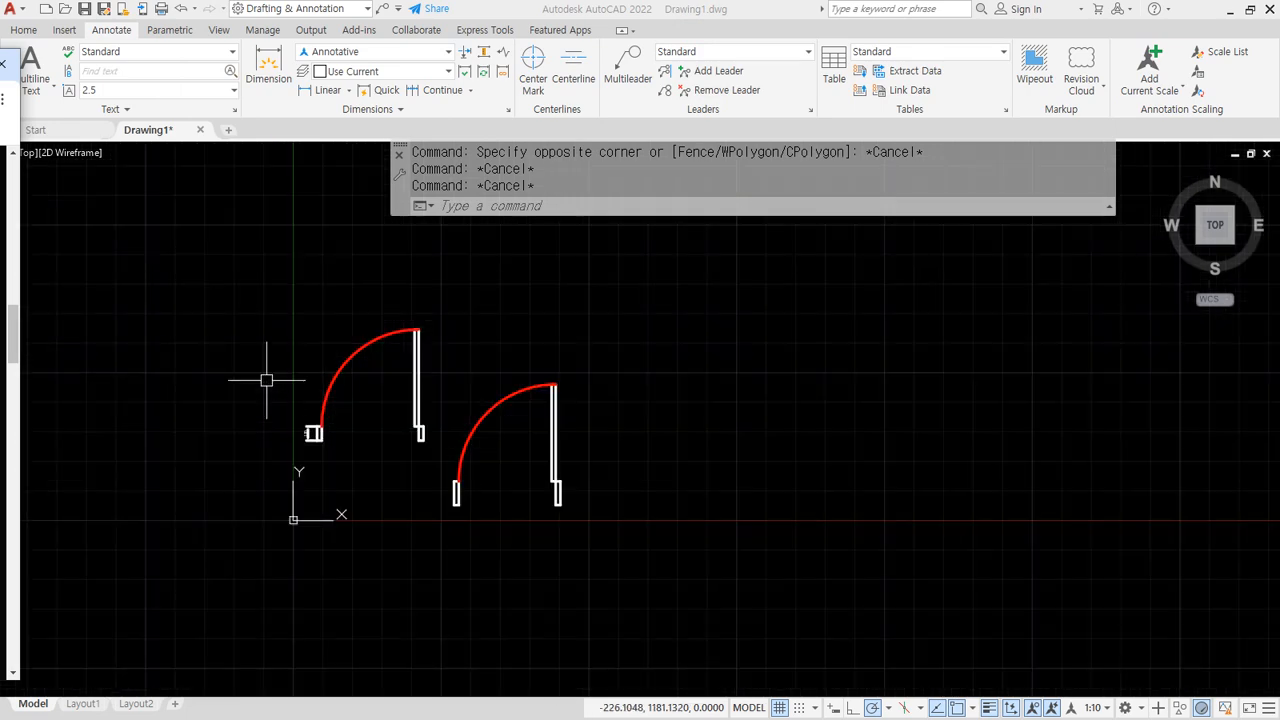
click(147, 258)
click(734, 567)
text(e)
key(Return)
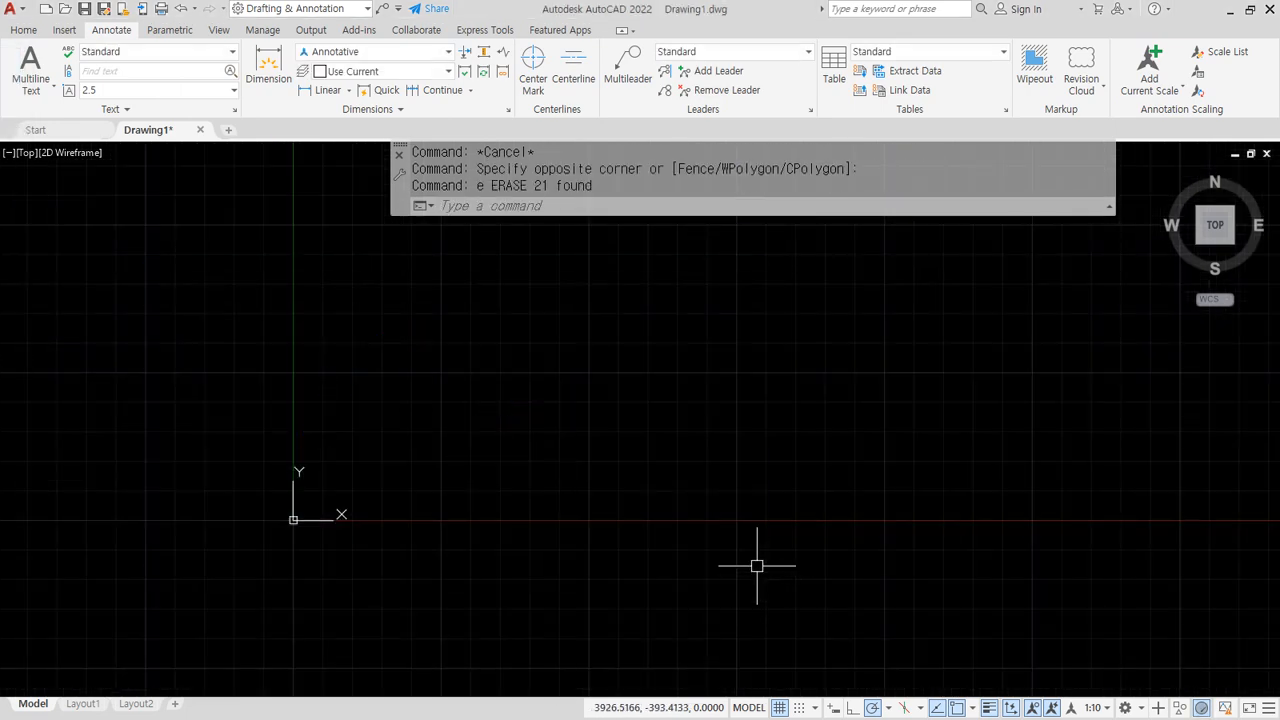
Draw a horizontal and a vertical construction line with XLINE, crossing at one point.
text(xl)
key(Return)
click(476, 379)
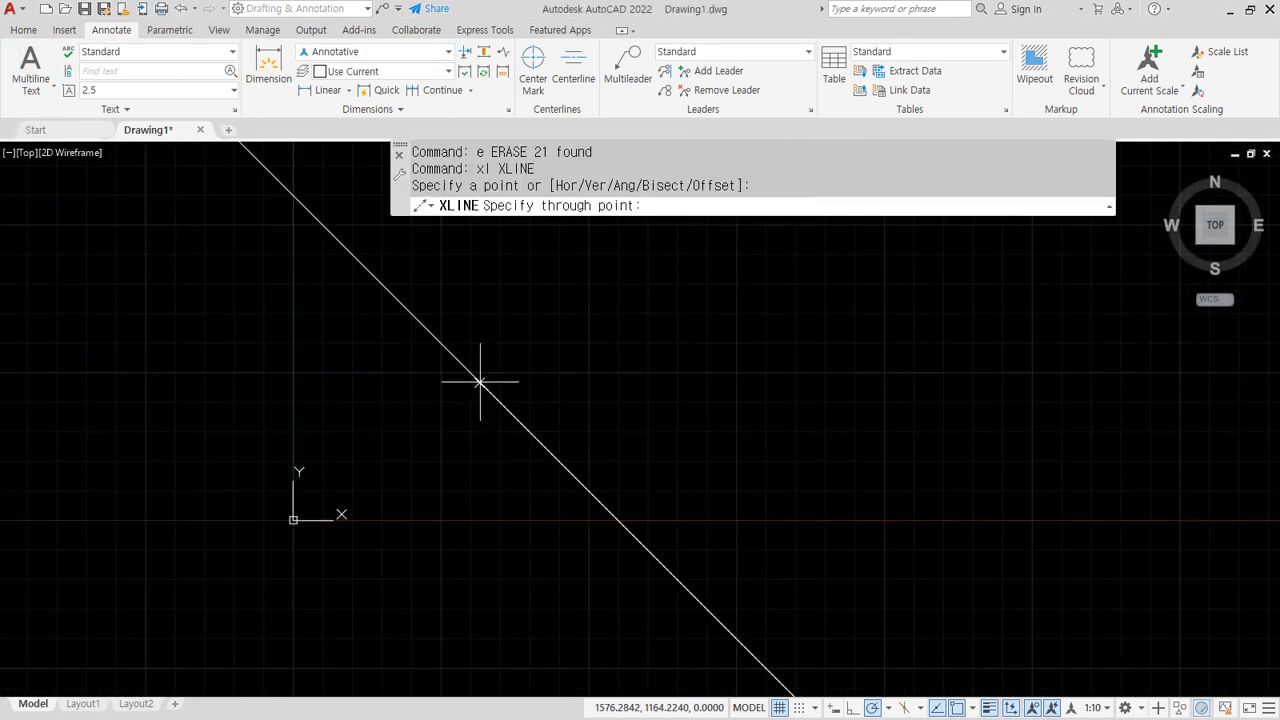
click(477, 320)
key(Return)
scroll(439, 354, up, 2)
Bring the browser page back into view and examine where the reference lines fit the tile and batten section.
mouse_move(0, 80)
mouse_down()
mouse_move(389, 120)
mouse_move(811, 120)
mouse_up()
drag(482, 254, 482, 552)
drag(429, 383, 1052, 384)
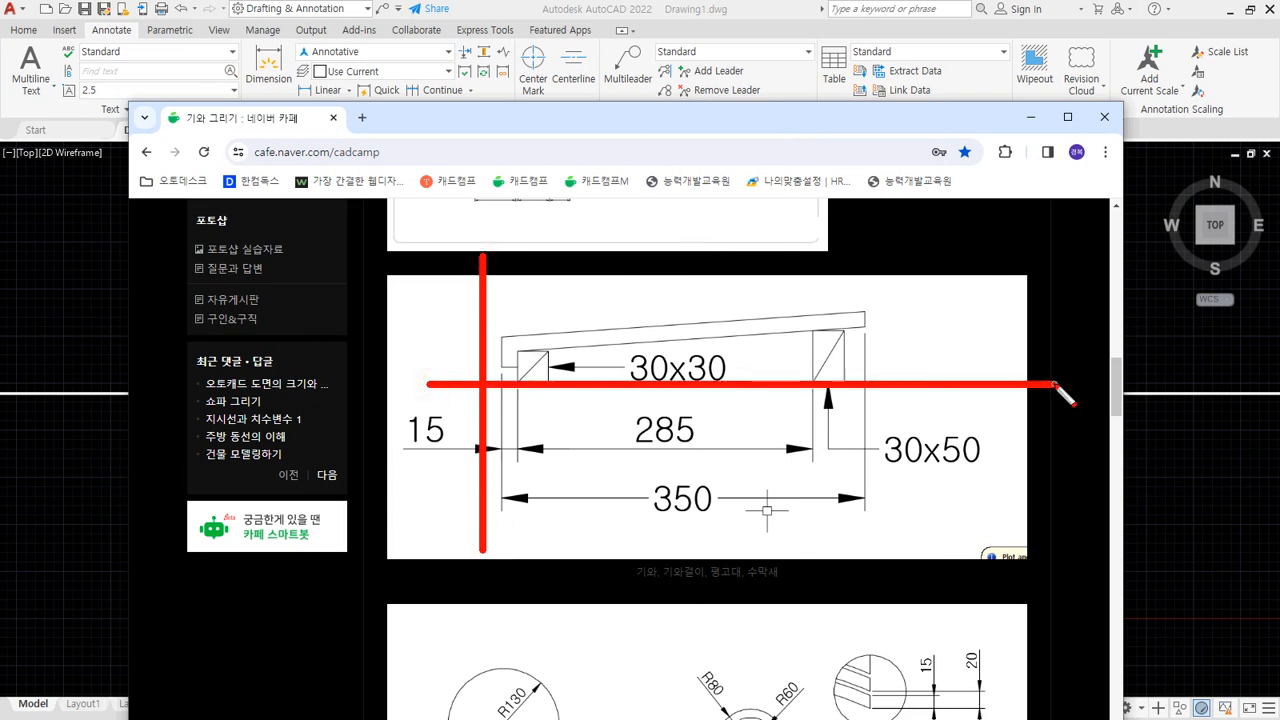
drag(488, 341, 556, 384)
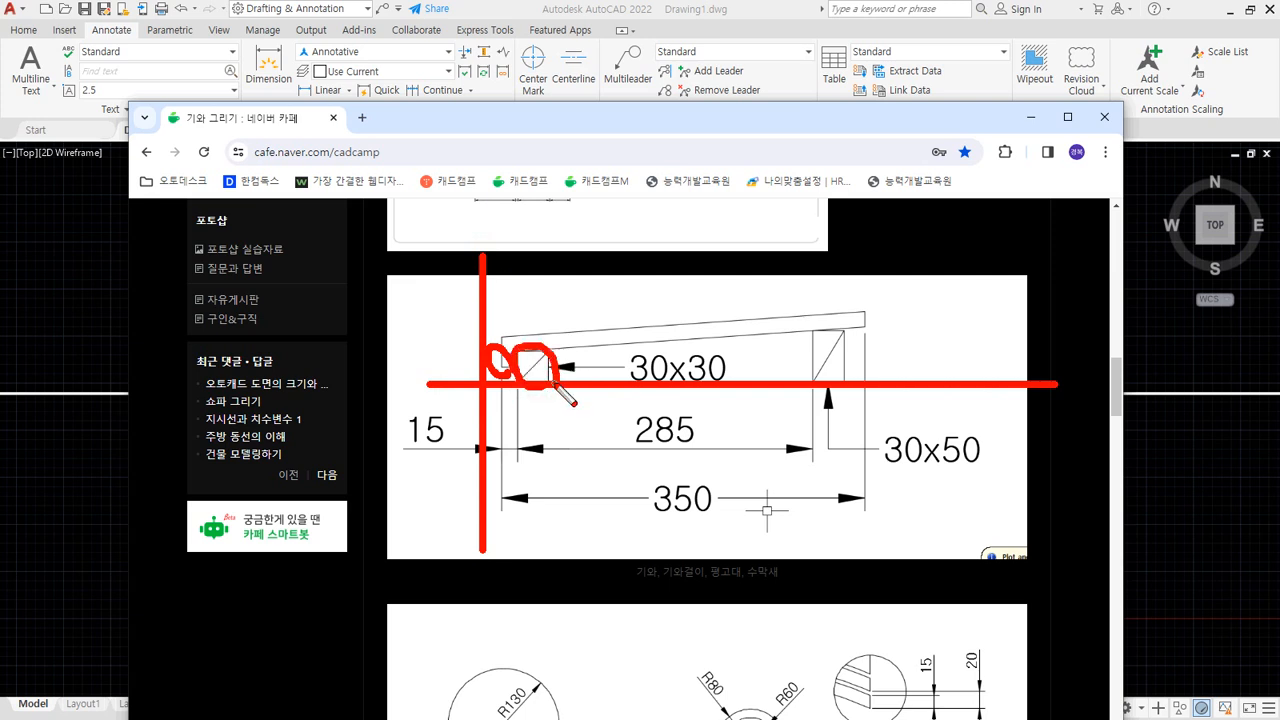
drag(816, 287, 816, 618)
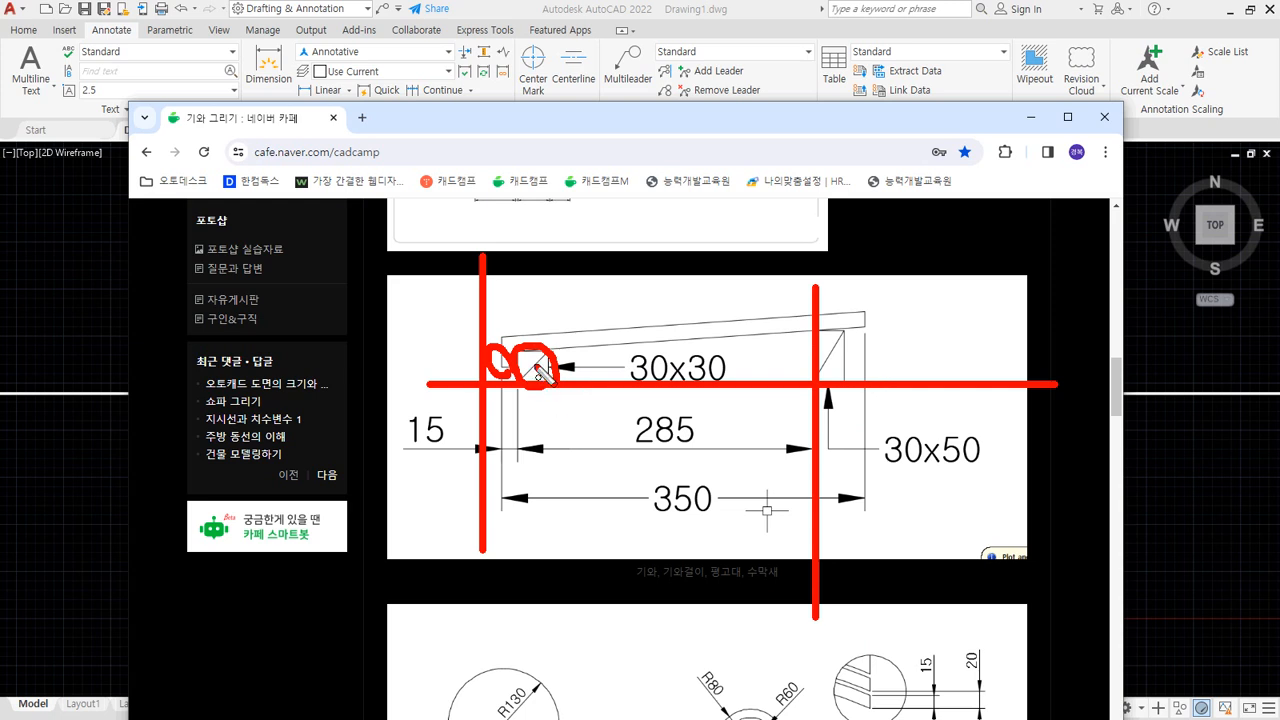
key(e)
drag(502, 300, 493, 484)
key(e)
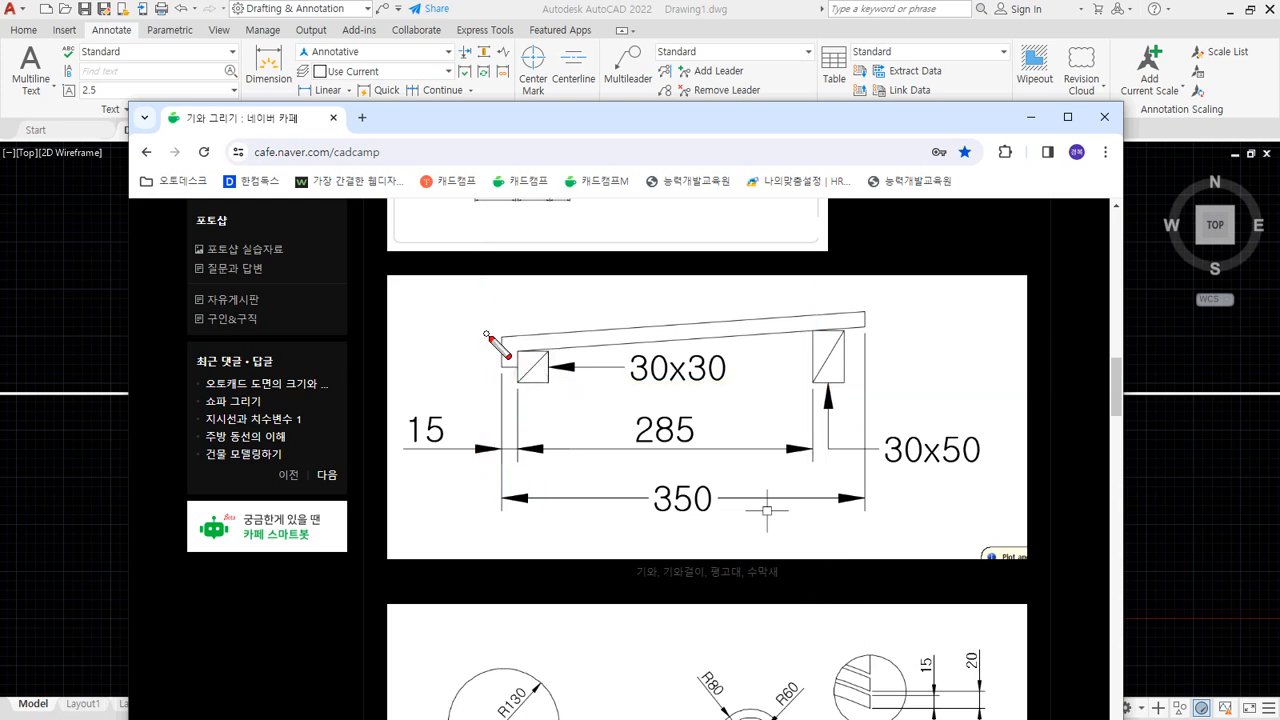
Examine the tile's end and the larger timber's position in the reference section.
drag(502, 318, 502, 632)
drag(816, 308, 814, 566)
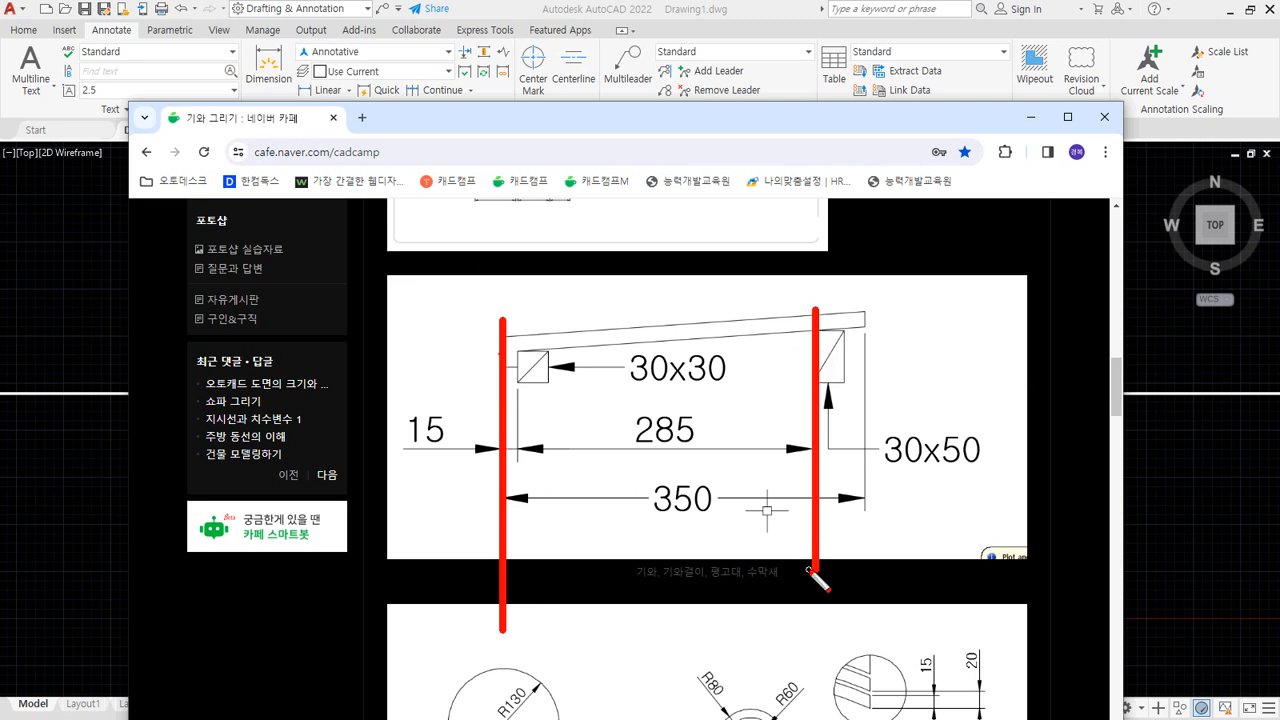
drag(826, 366, 840, 394)
mouse_move(872, 488)
mouse_down()
mouse_move(862, 505)
mouse_move(878, 512)
mouse_up()
key(Escape)
Move the browser window aside and offset the vertical construction line 15 mm to its right in AutoCAD.
drag(706, 112, 0, 98)
click(663, 282)
text(o)
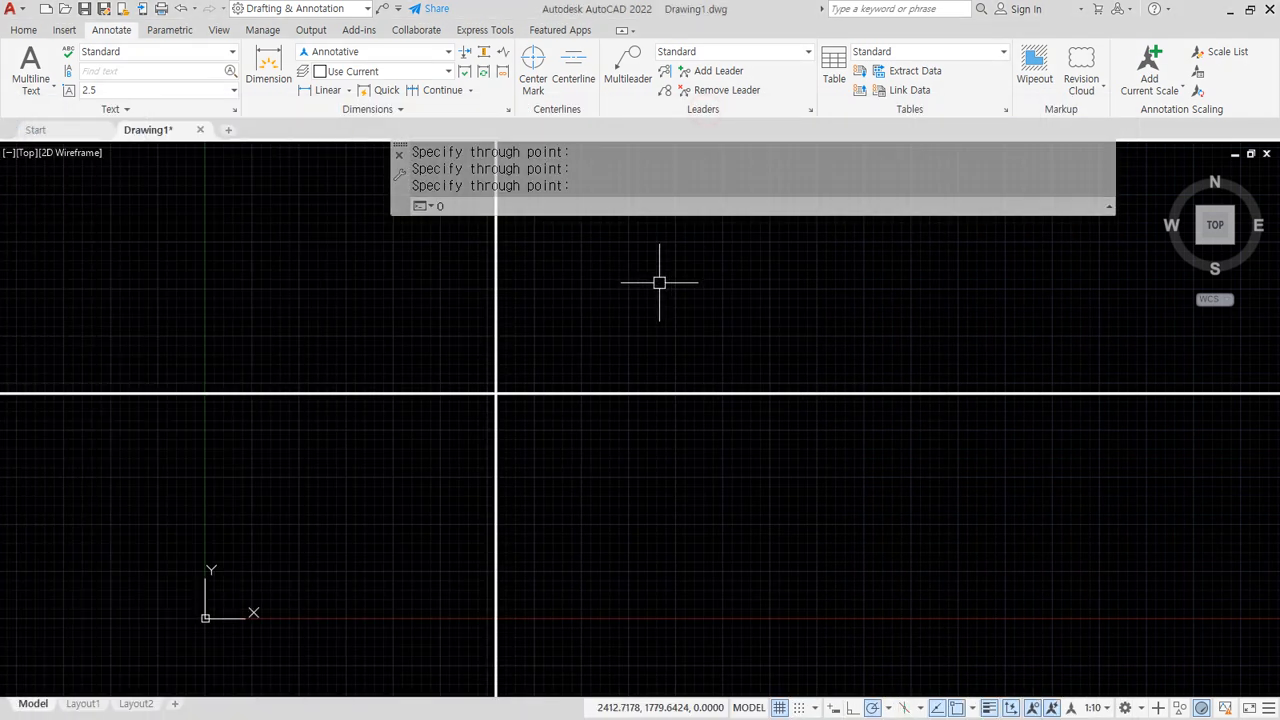
key(Return)
text(15)
key(Return)
click(500, 318)
click(524, 315)
key(Return)
Draw a 30 by 30 mm rectangle up and right from where the offset line crosses the horizontal line.
scroll(496, 403, up, 8)
middle_drag(502, 325, 476, 465)
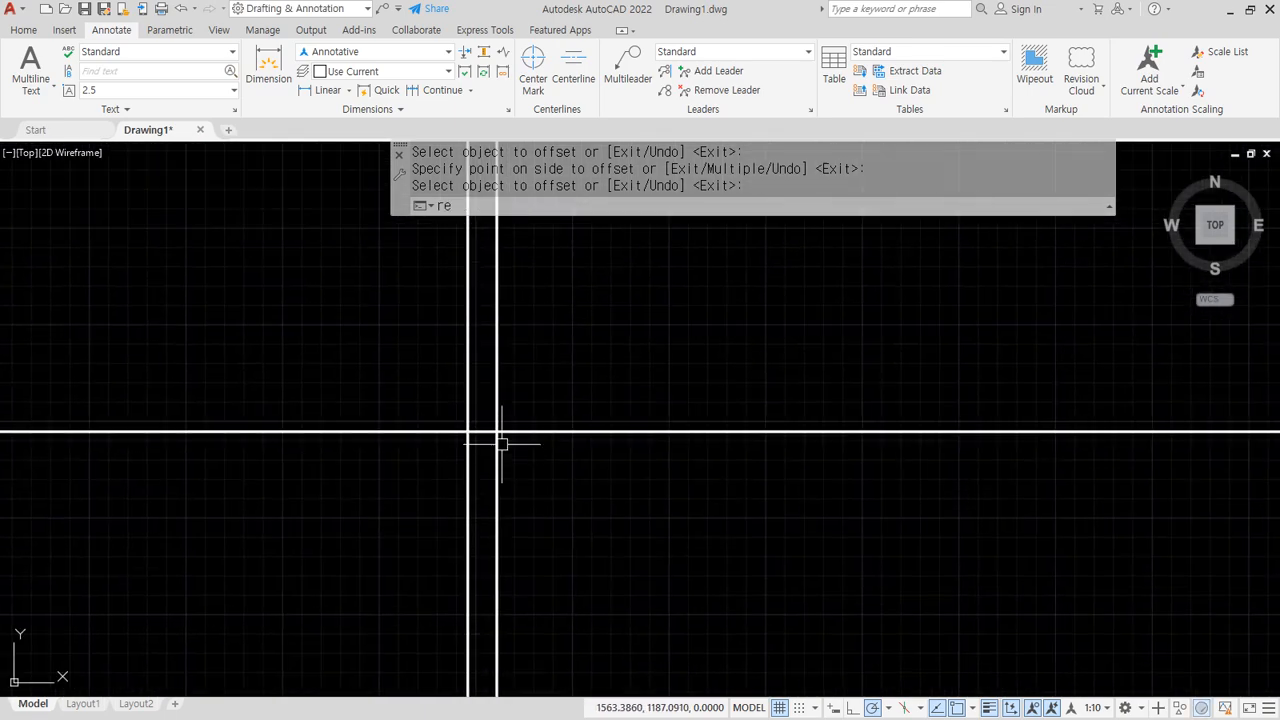
text(rec)
key(Return)
click(497, 431)
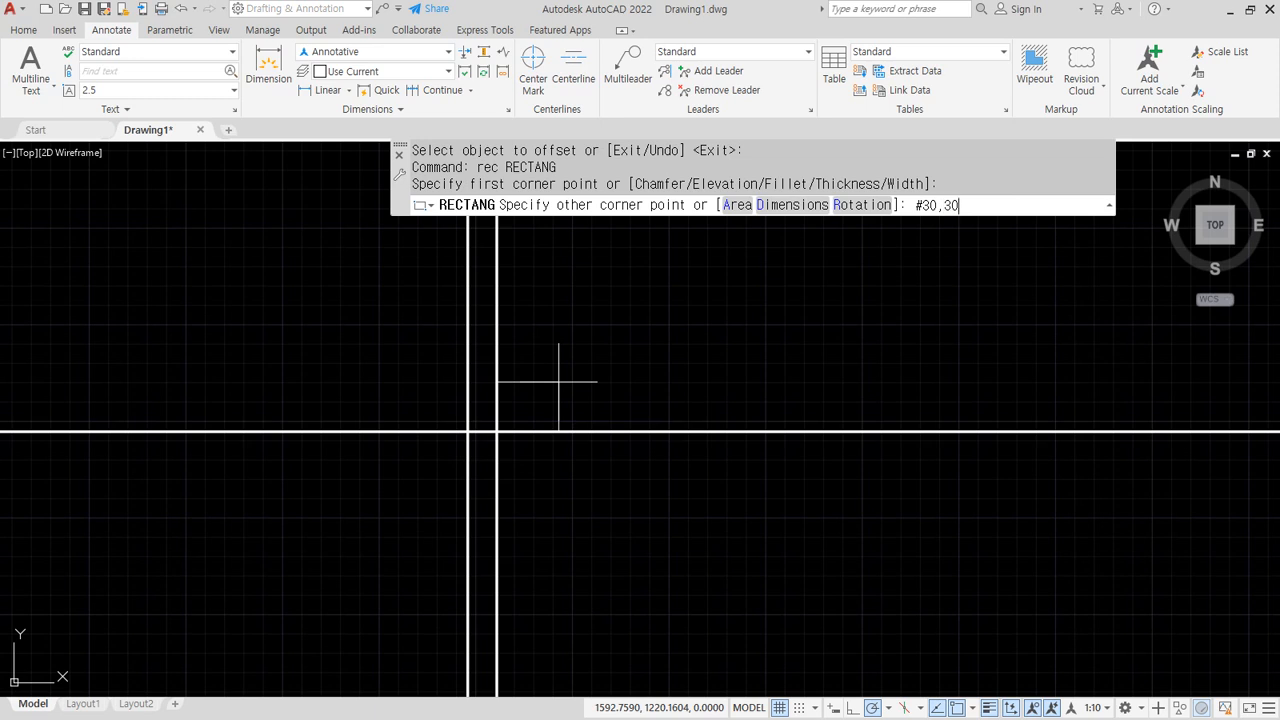
key(Return)
text(@30,30)
key(Return)
Offset the leftmost vertical construction line 300 mm to its right.
text(o)
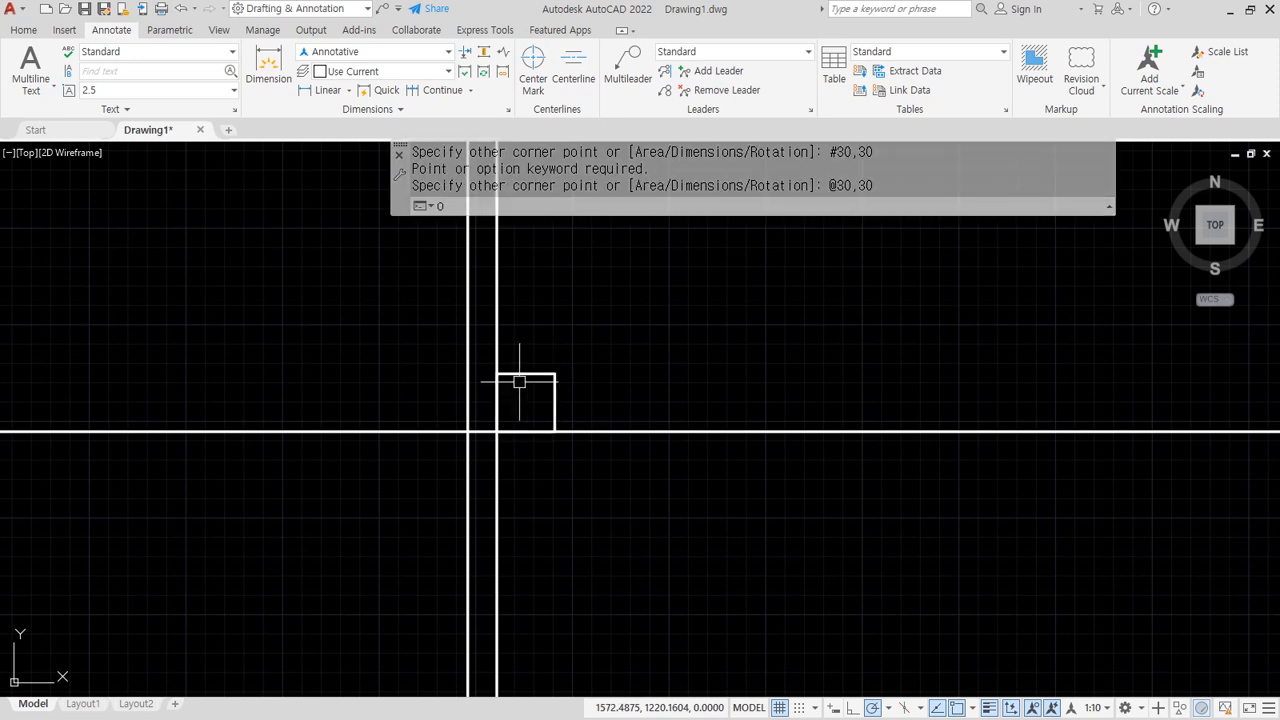
key(Return)
text(300)
key(Return)
click(468, 368)
click(694, 357)
key(Return)
Draw a 30 by 50 mm rectangle up and right from where the 300 mm offset line crosses the horizontal line.
text(rec)
key(Return)
click(1046, 432)
text(@)
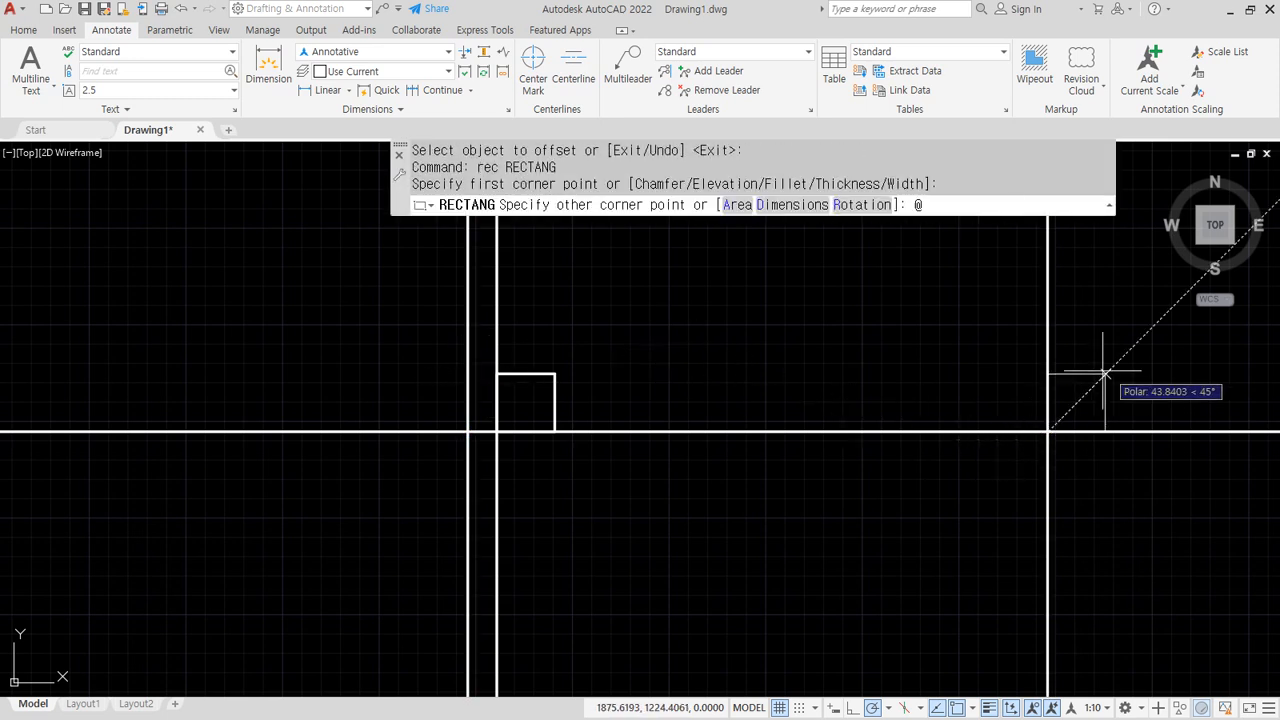
text(30,50)
key(Return)
Offset the leftmost vertical construction line 350 mm to its right to mark the tile's far end.
text(o)
key(Return)
text(350)
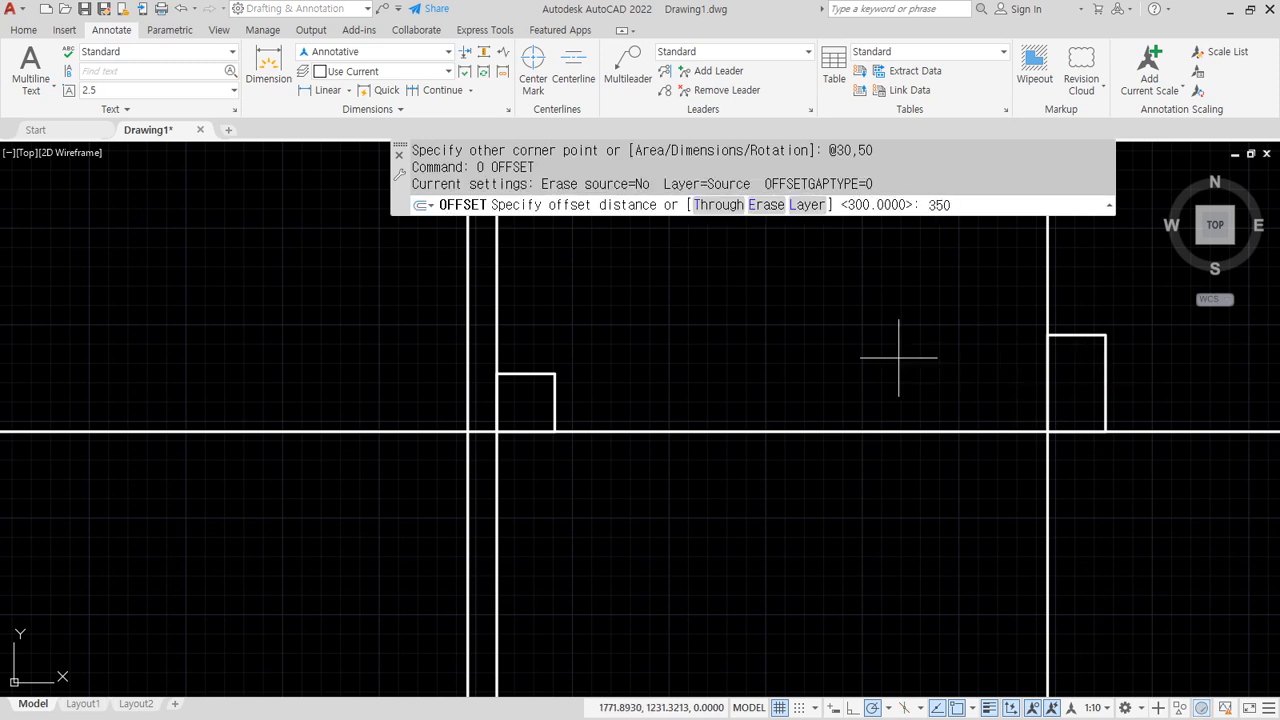
key(Return)
click(468, 391)
click(836, 386)
key(Return)
Examine how the two timber rectangles and the vertical construction lines relate to the starting intersection.
middle_drag(836, 386, 691, 463)
mouse_move(356, 504)
mouse_down()
mouse_move(352, 478)
mouse_move(386, 494)
mouse_up()
mouse_move(930, 504)
mouse_down()
mouse_move(921, 410)
mouse_move(930, 491)
mouse_up()
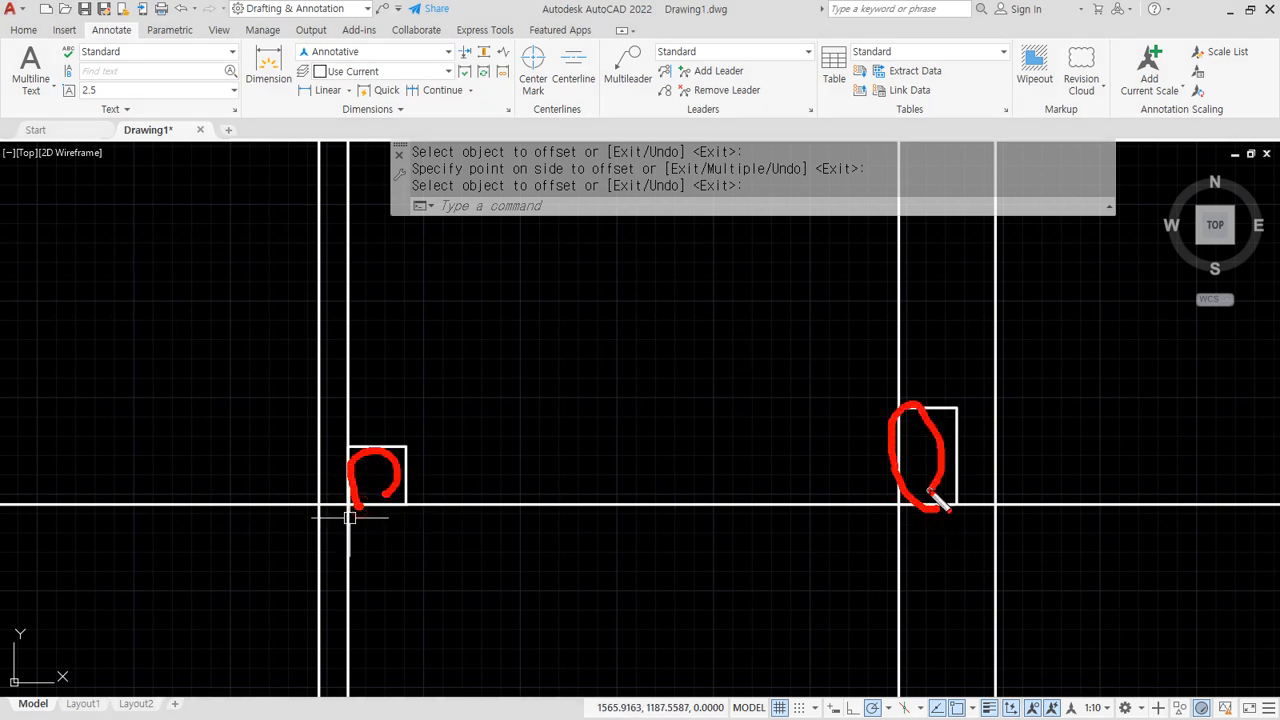
drag(318, 398, 318, 618)
drag(242, 503, 450, 503)
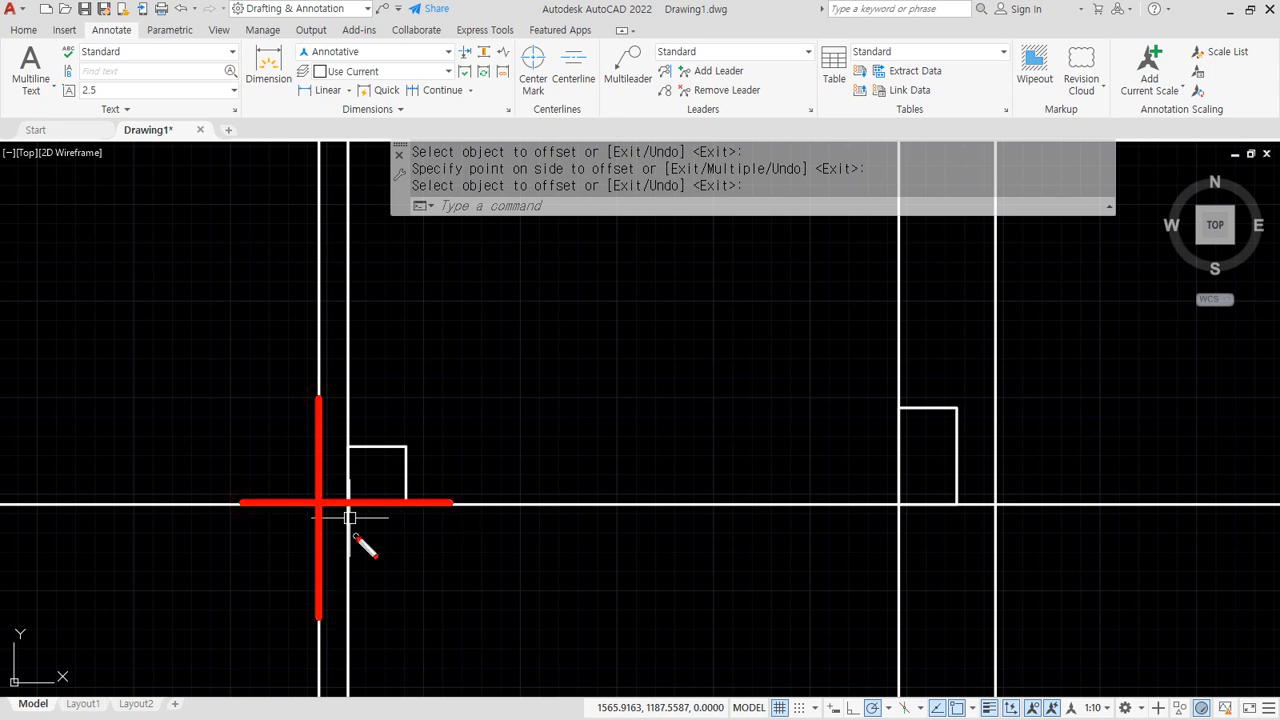
mouse_move(349, 410)
mouse_down()
mouse_move(349, 500)
mouse_move(343, 348)
mouse_up()
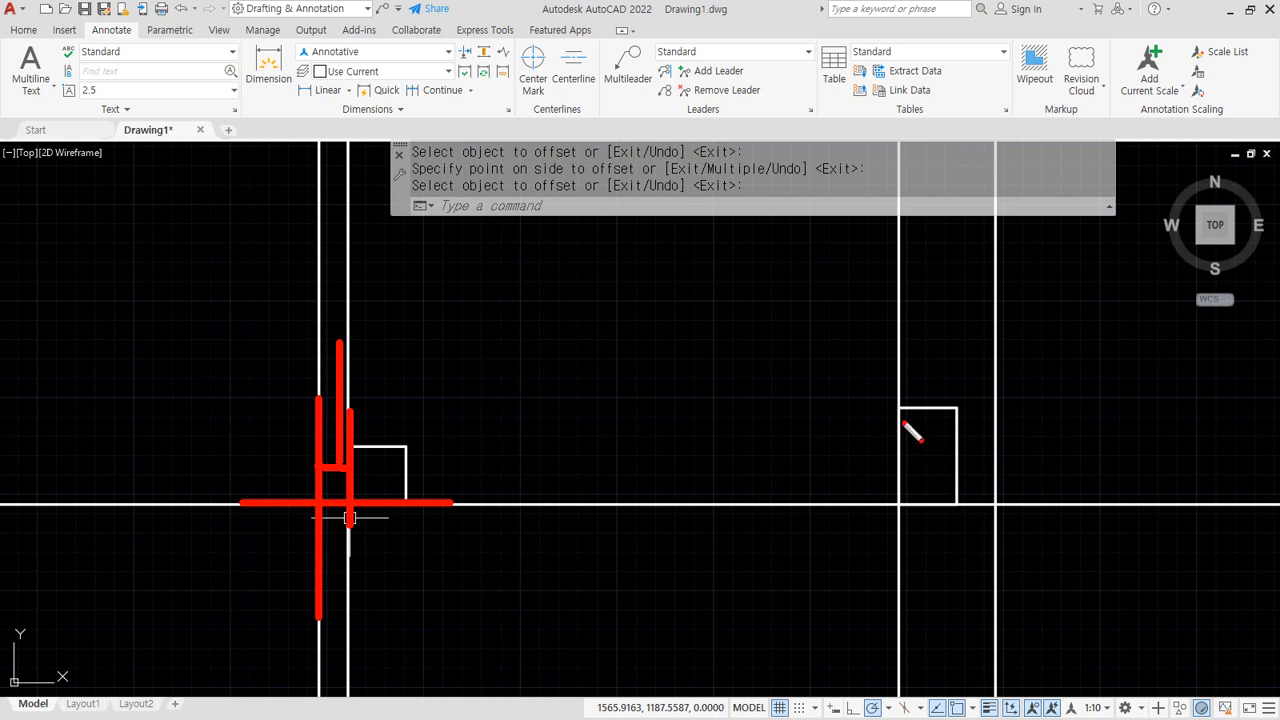
drag(901, 383, 904, 604)
drag(320, 390, 320, 577)
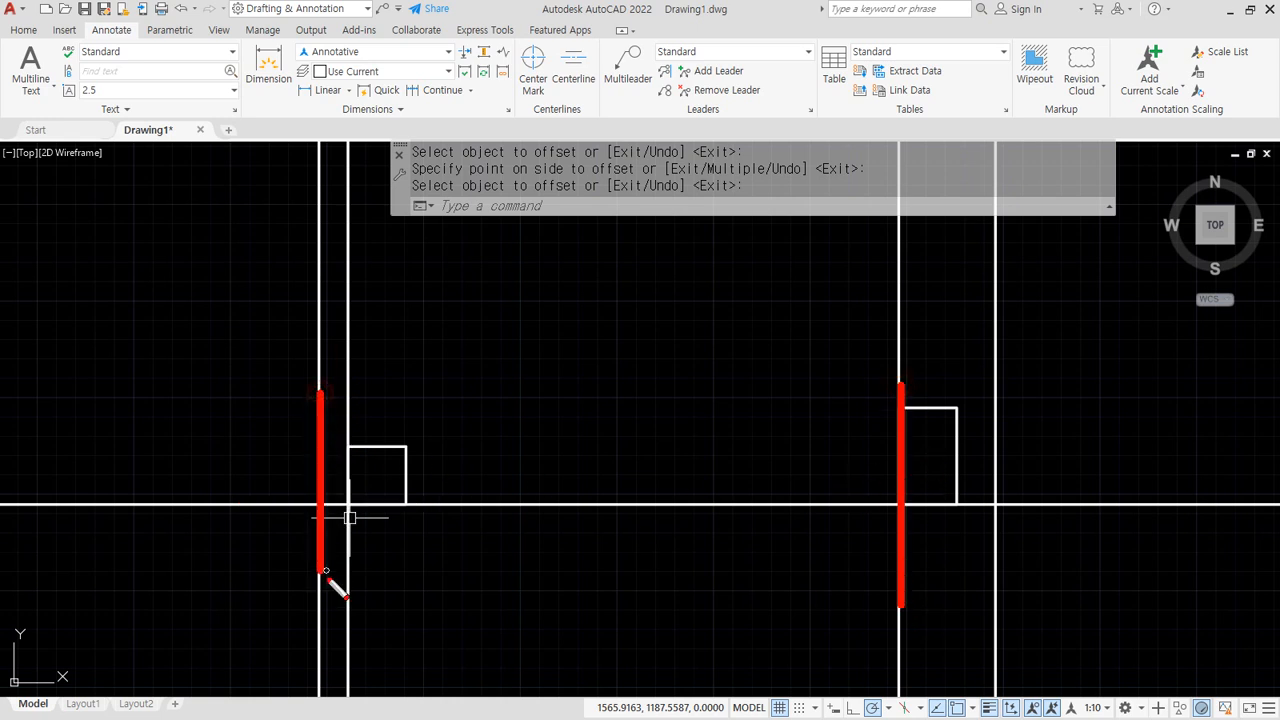
drag(993, 388, 996, 590)
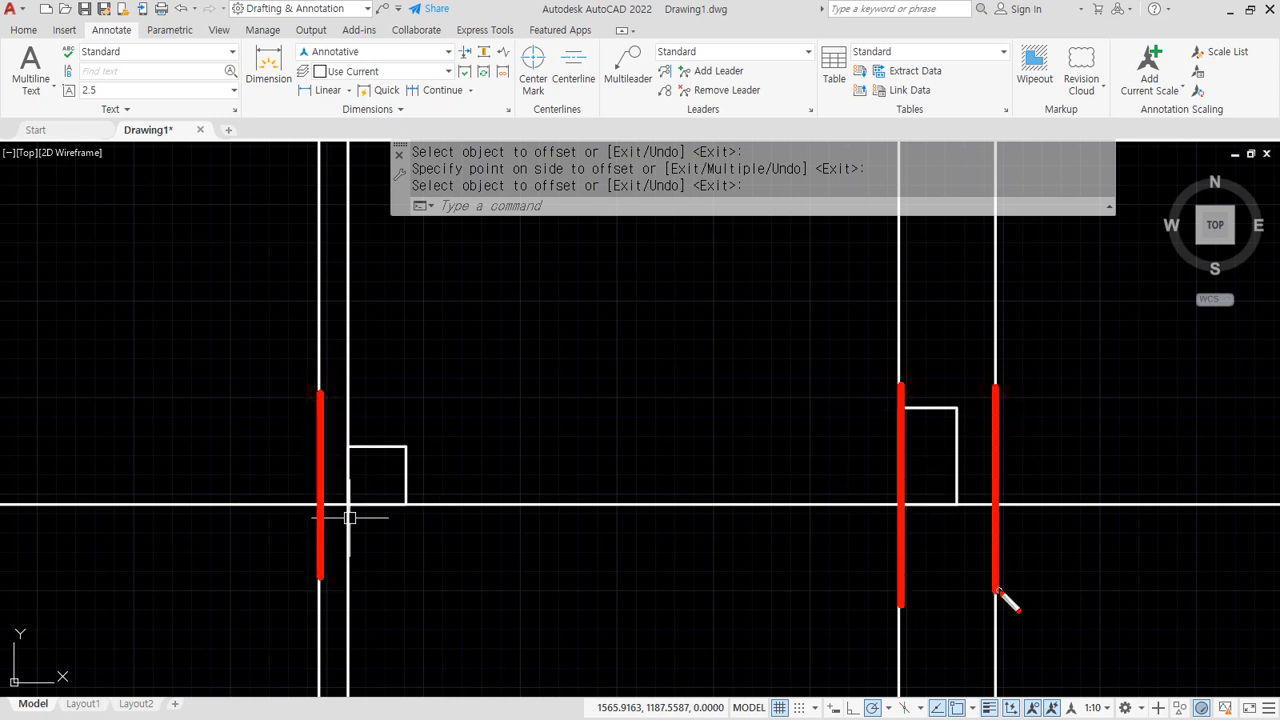
key(Escape)
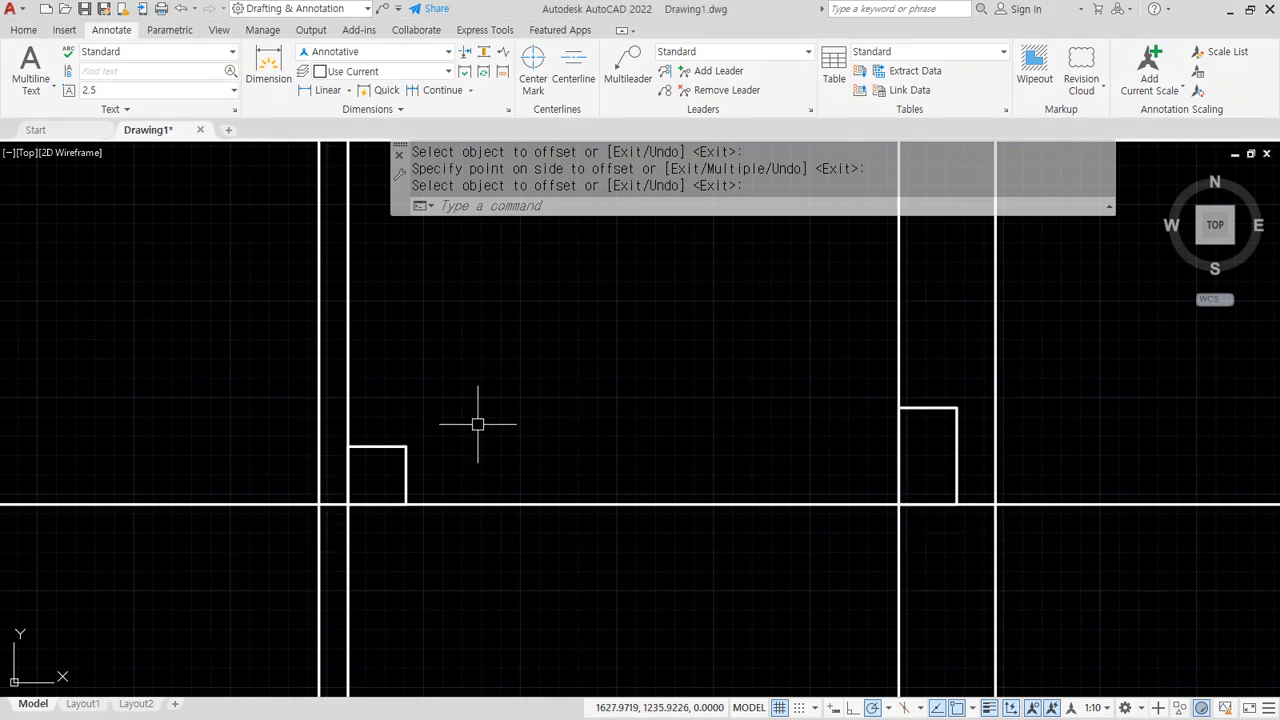
text(l)
key(Return)
scroll(350, 447, up, 2)
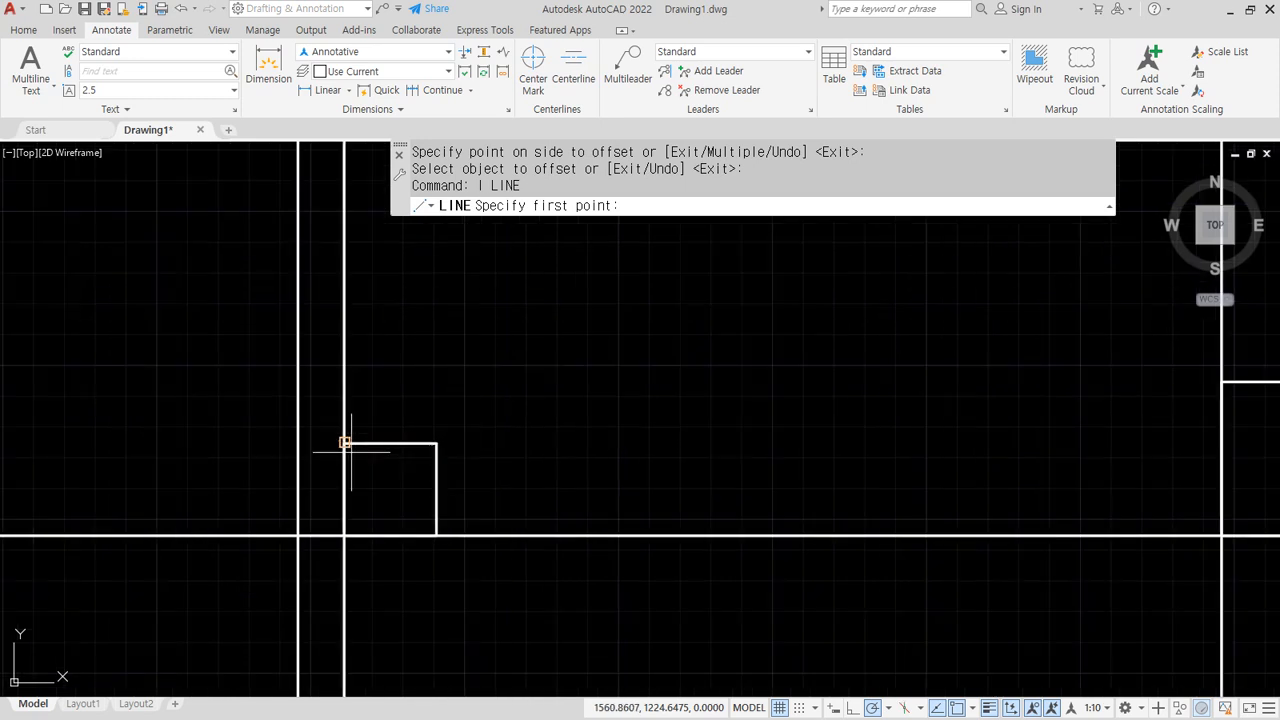
scroll(360, 455, down, 2)
key(Escape)
key(ctrl+2)
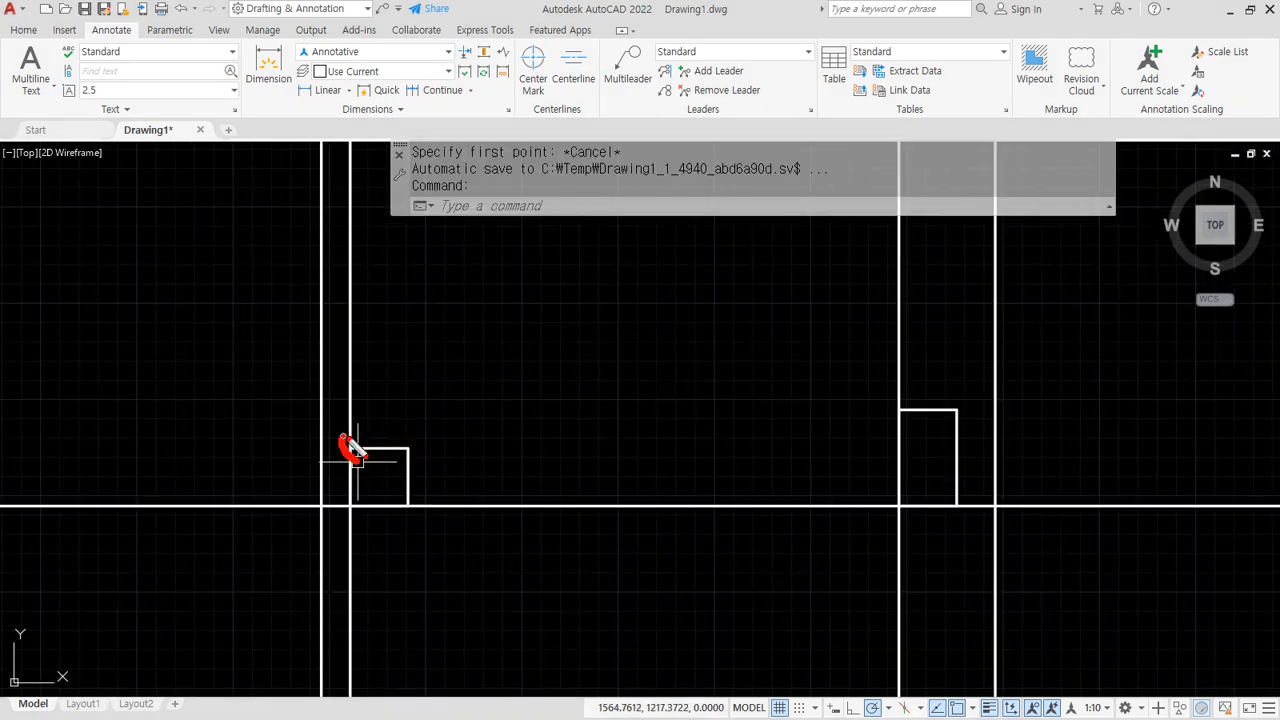
drag(888, 417, 891, 407)
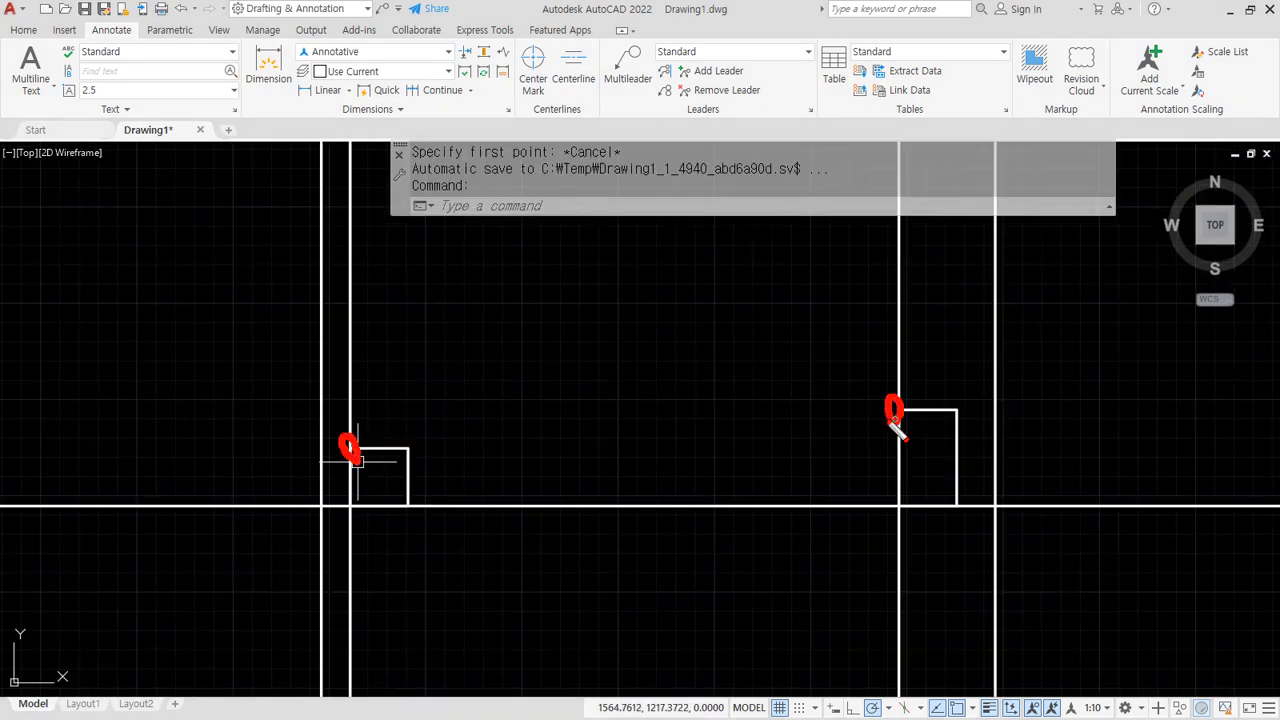
key(Escape)
Draw a sloped line from the small timber's upper-left corner to the large timber's upper-left corner.
text(l)
key(Return)
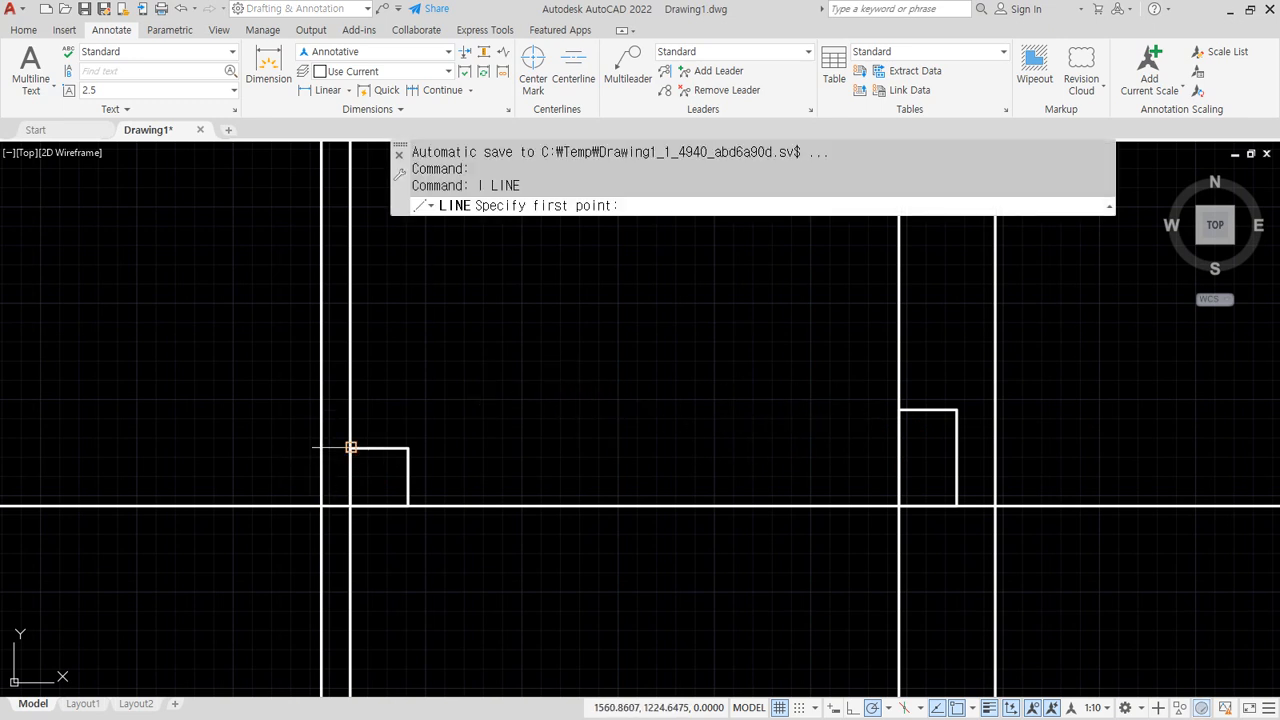
click(351, 447)
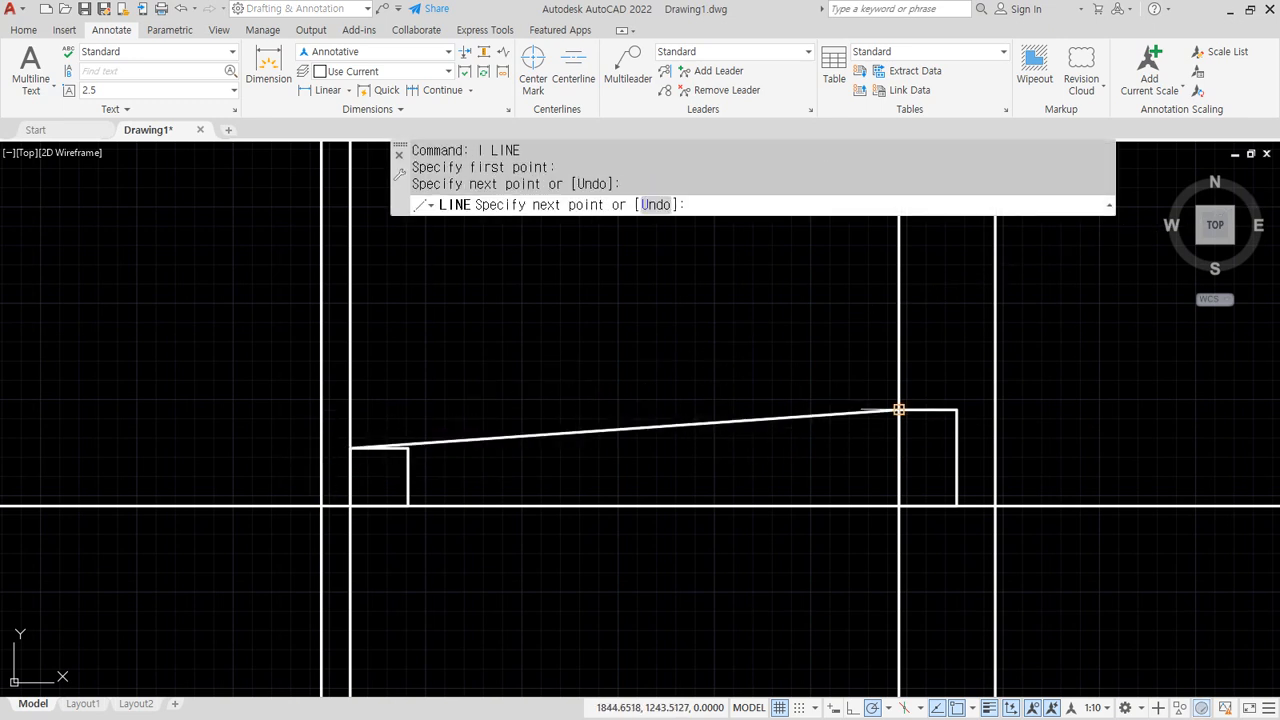
click(899, 409)
key(Return)
Offset the sloped line upward to create the tile's upper edge.
text(o)
key(Return)
text(1)
click(671, 438)
click(654, 371)
key(Return)
Fillet both sloped lines to the right end line and the upper one to the leftmost line, using radius 0.
text(f)
key(Return)
click(866, 412)
click(997, 368)
key(Return)
click(997, 380)
click(853, 378)
key(Return)
click(420, 415)
click(321, 446)
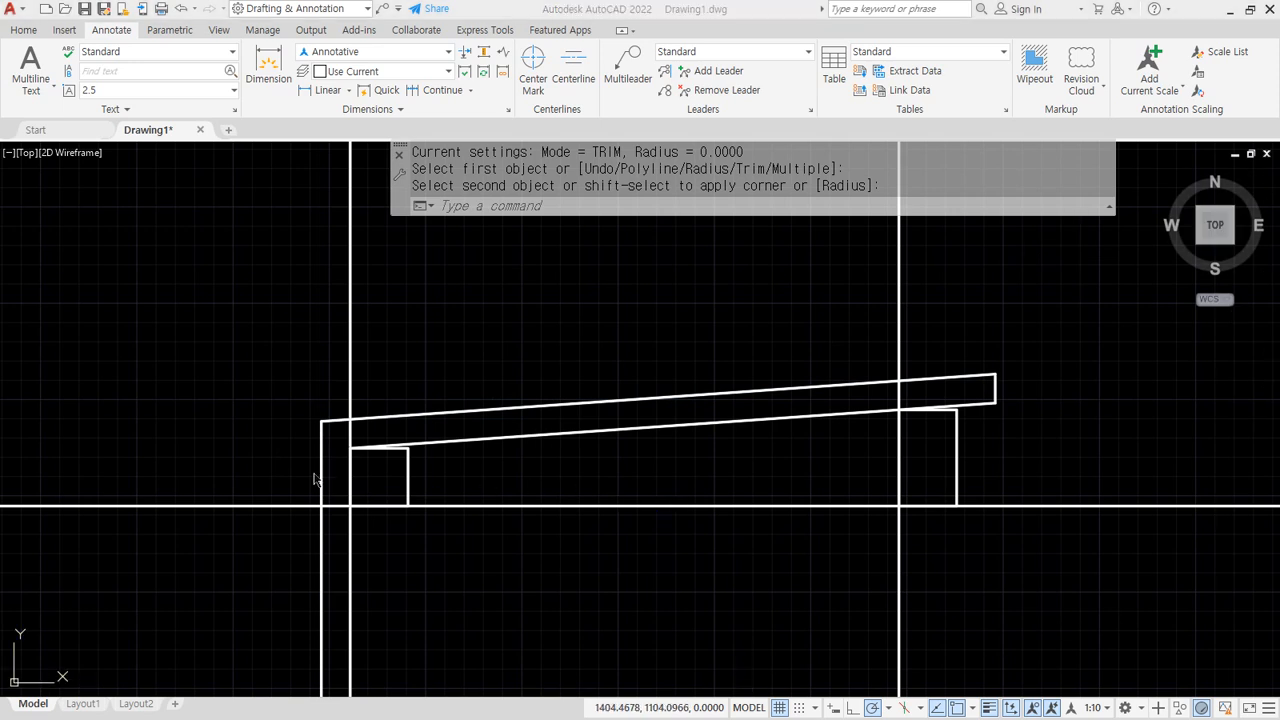
Draw a horizontal line from the midpoint of the small timber's left side to the leftmost vertical line.
text(l)
key(Return)
scroll(350, 470, up, 2)
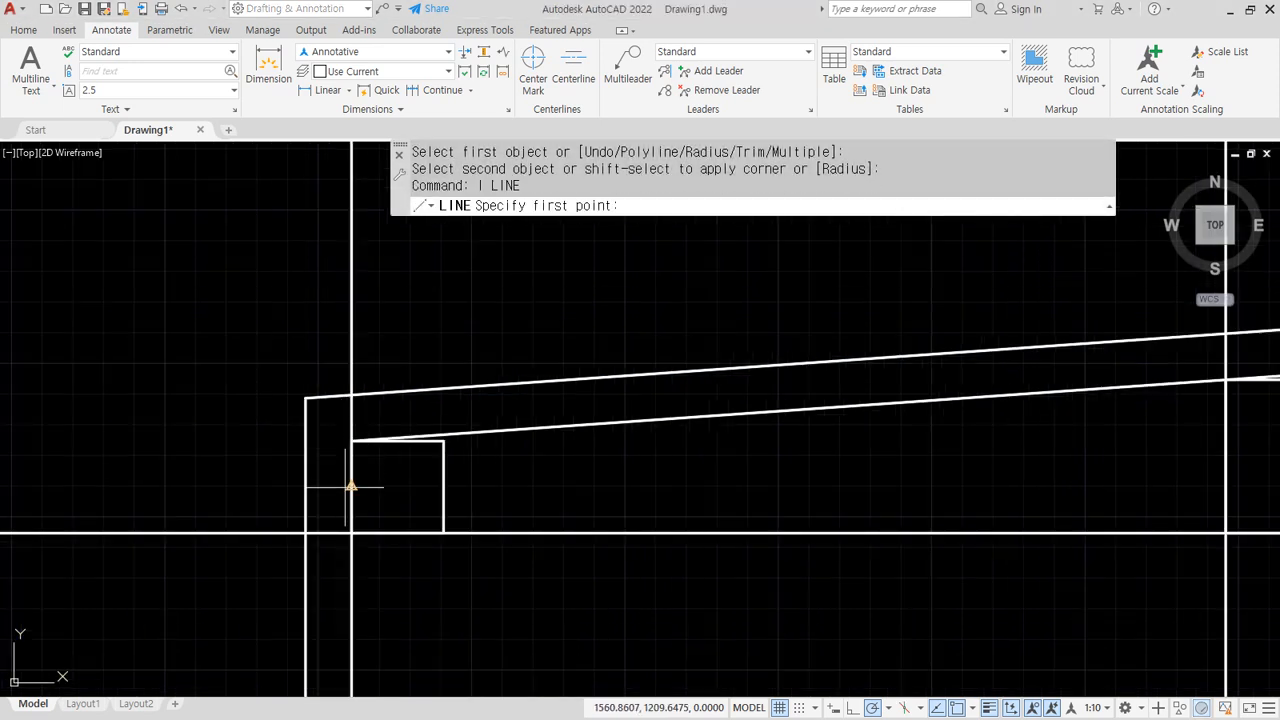
click(351, 486)
click(306, 486)
key(Return)
Erase the three long vertical construction lines at the tile's left end and along both timbers' left sides.
scroll(563, 457, down, 3)
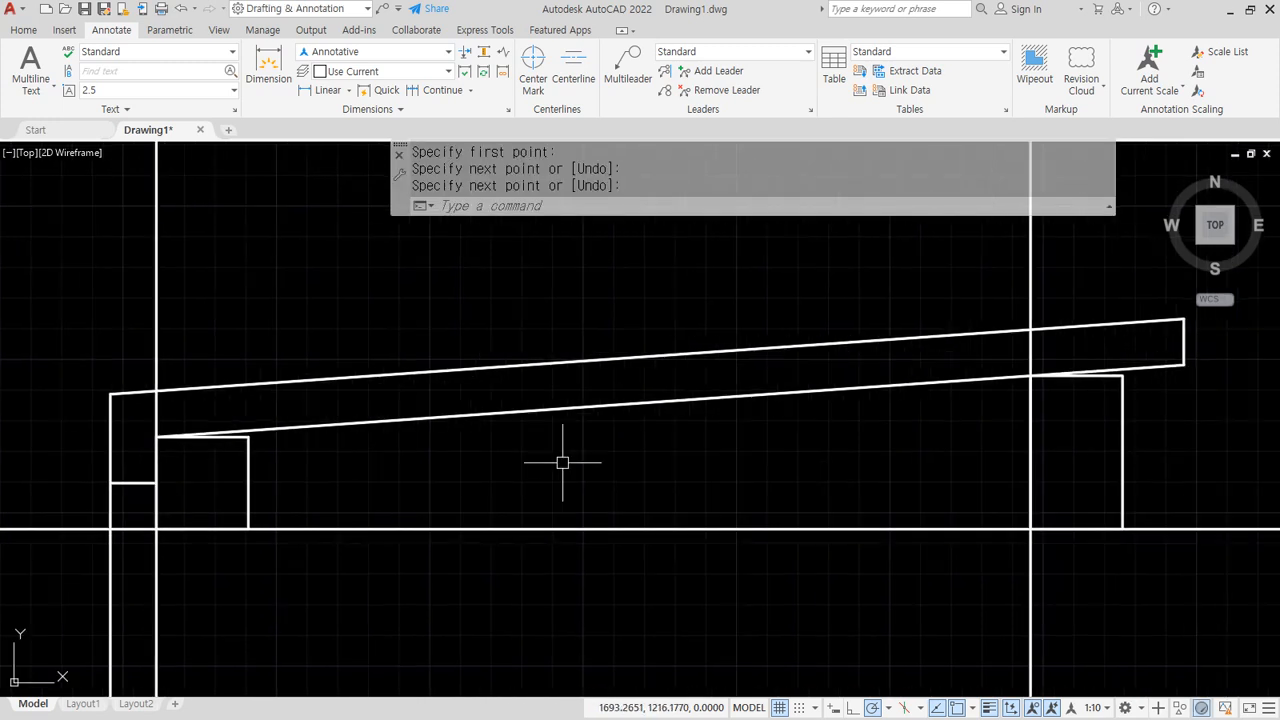
click(852, 602)
click(180, 639)
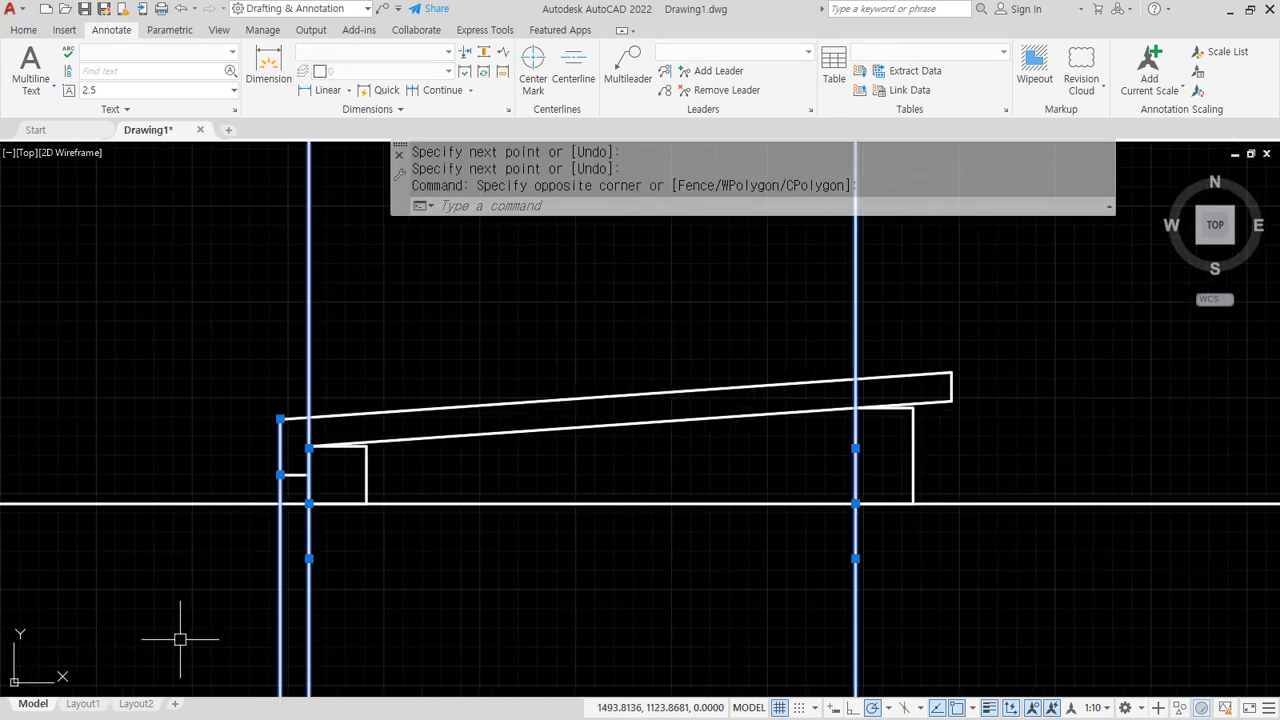
text(e)
key(Return)
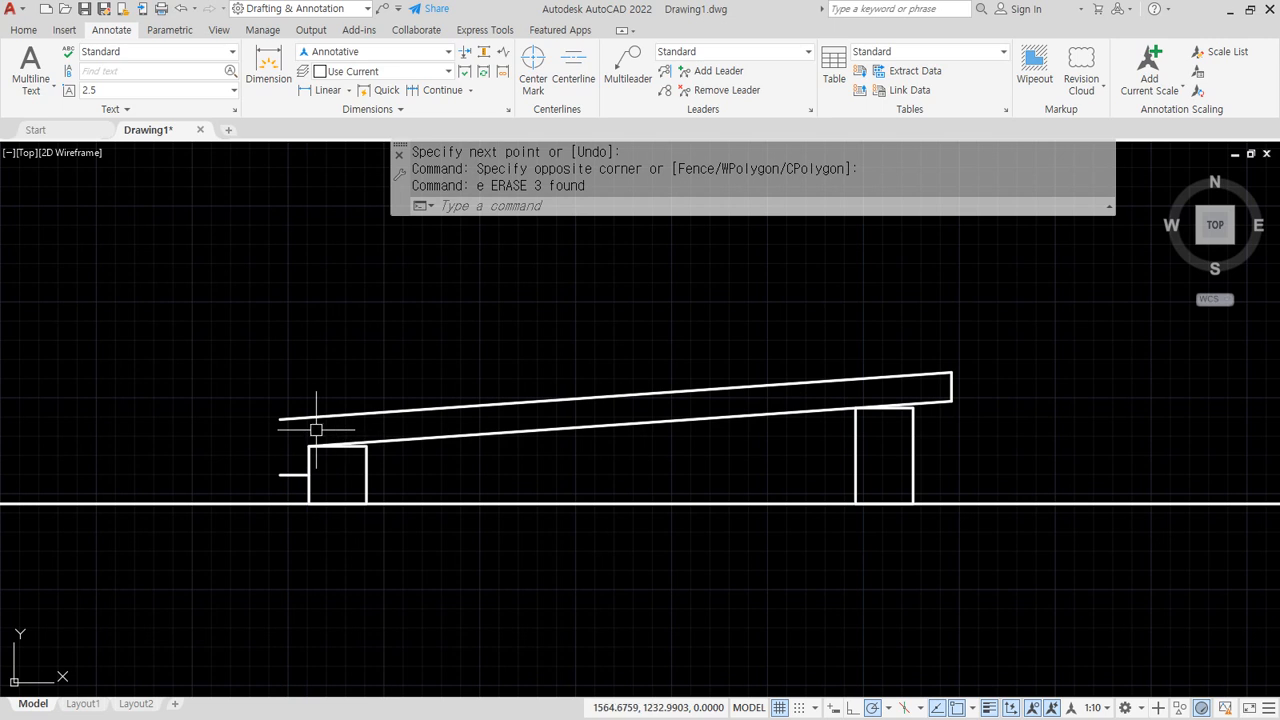
Draw the tile's left end as a vertical line from the short horizontal line up to the upper sloped edge.
text(l)
key(Return)
click(280, 474)
click(280, 418)
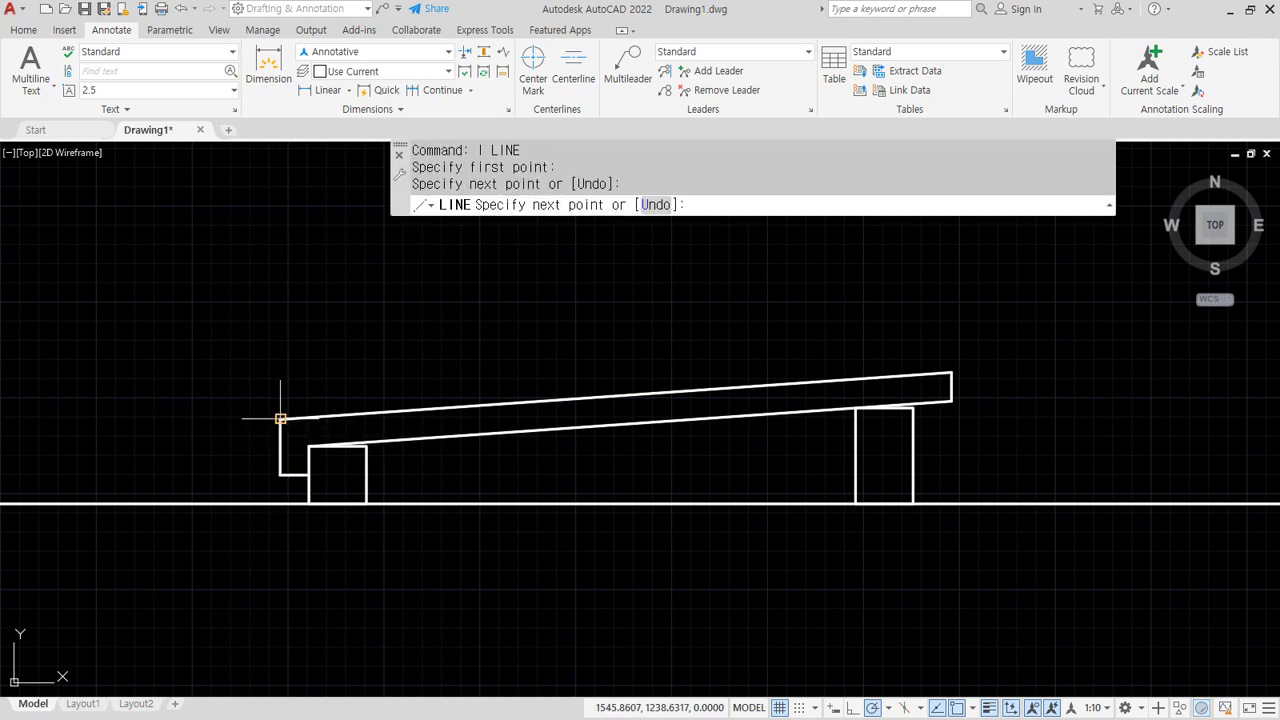
key(Return)
Draw a diagonal line from the upper-right to the lower-left corner in each of the two timber rectangles.
text(l)
key(Return)
click(366, 446)
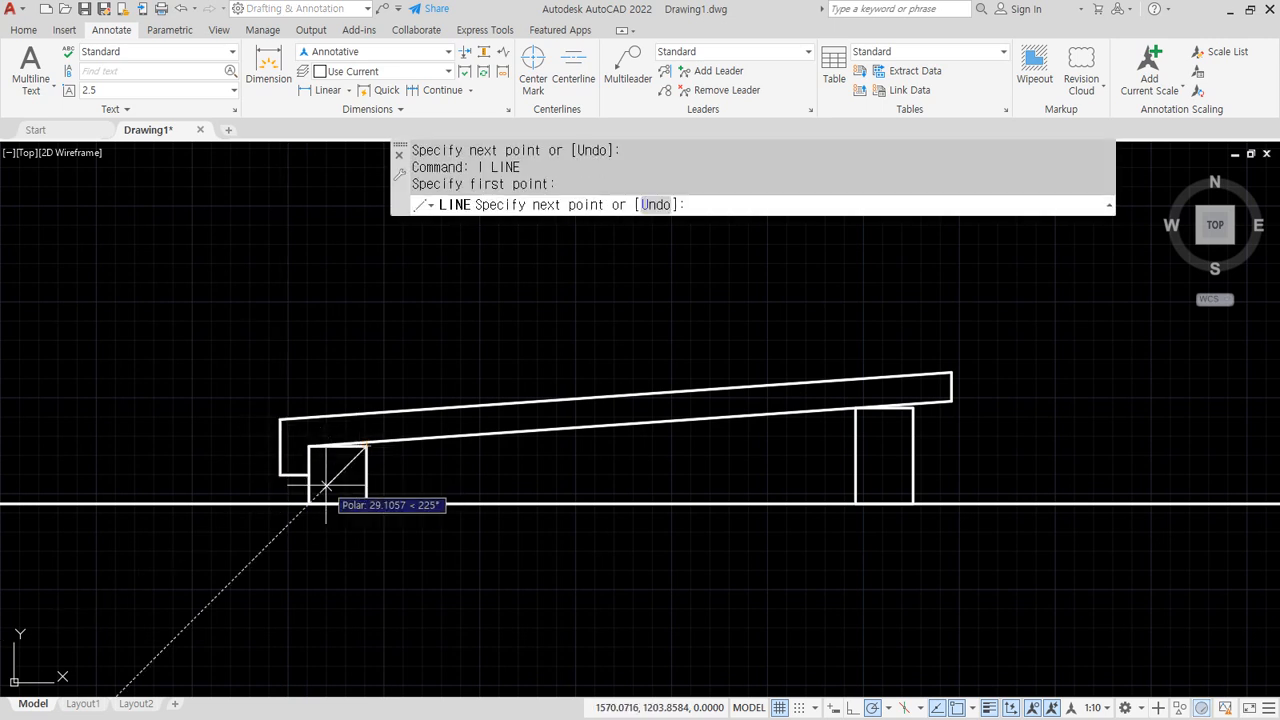
click(309, 502)
key(Return)
key(Return)
click(912, 407)
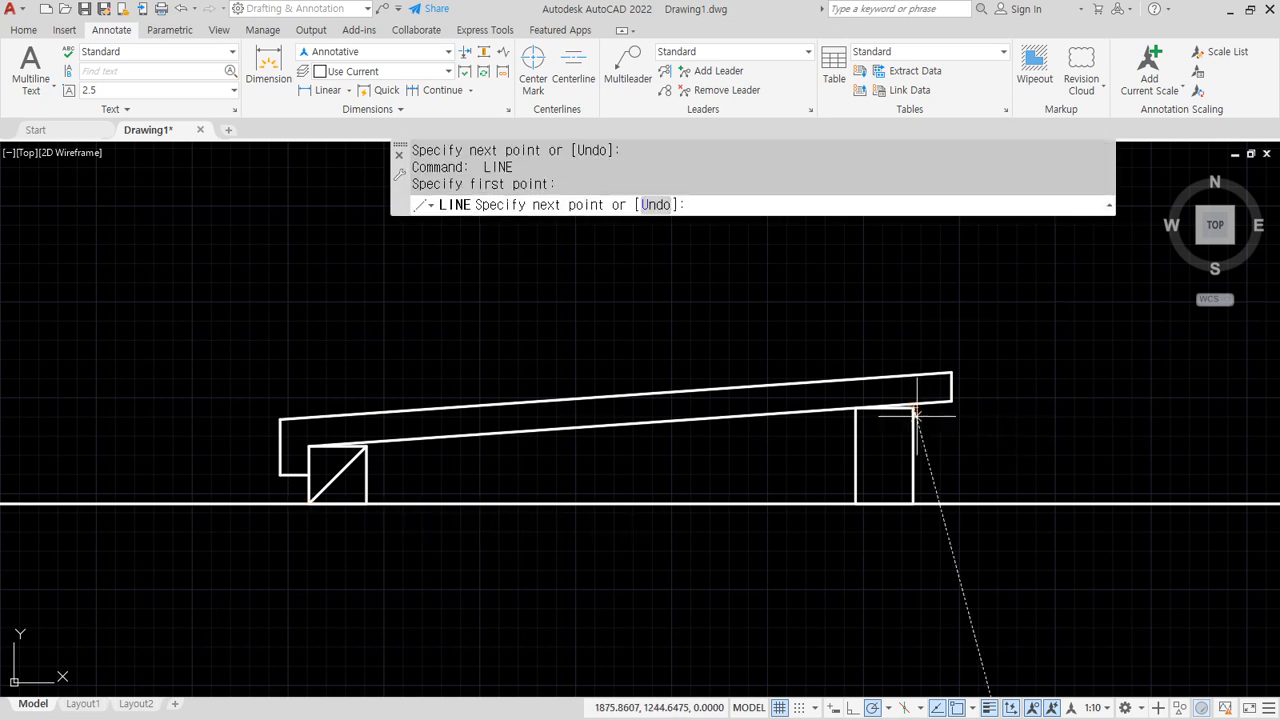
click(858, 500)
key(Return)
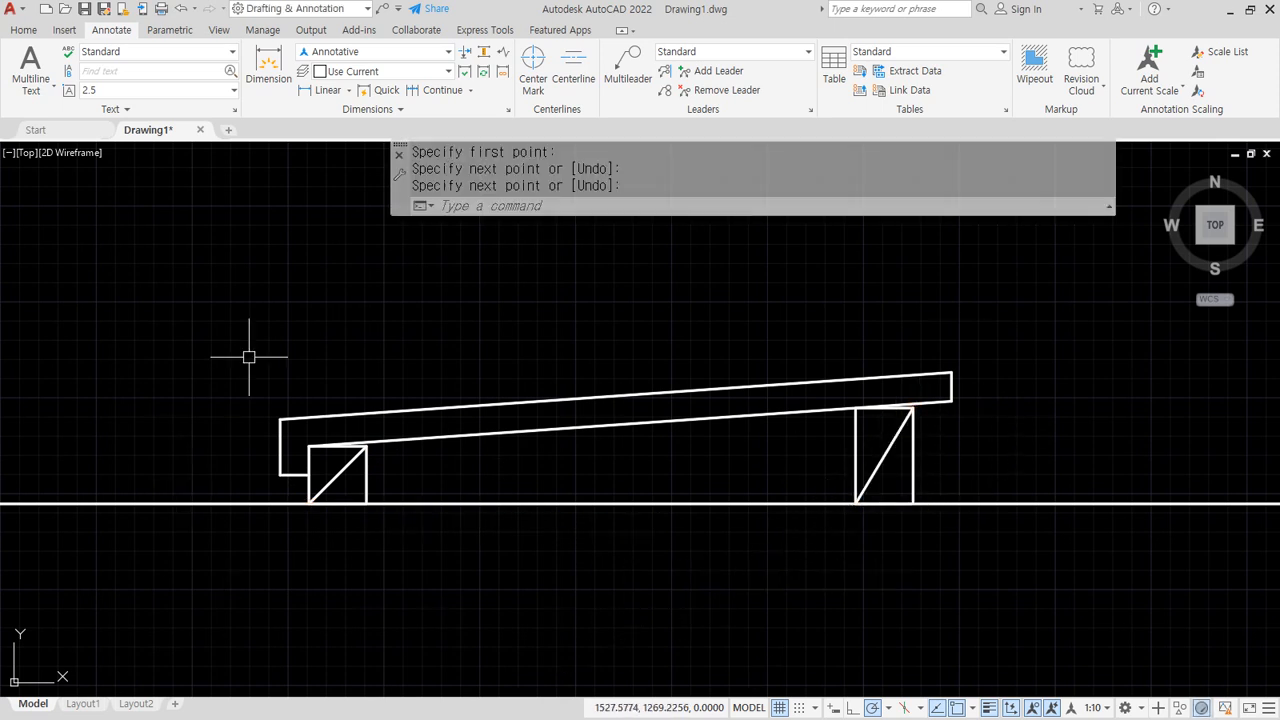
Erase the horizontal construction line beneath the timbers.
click(1110, 525)
click(1078, 466)
text(e)
key(Return)
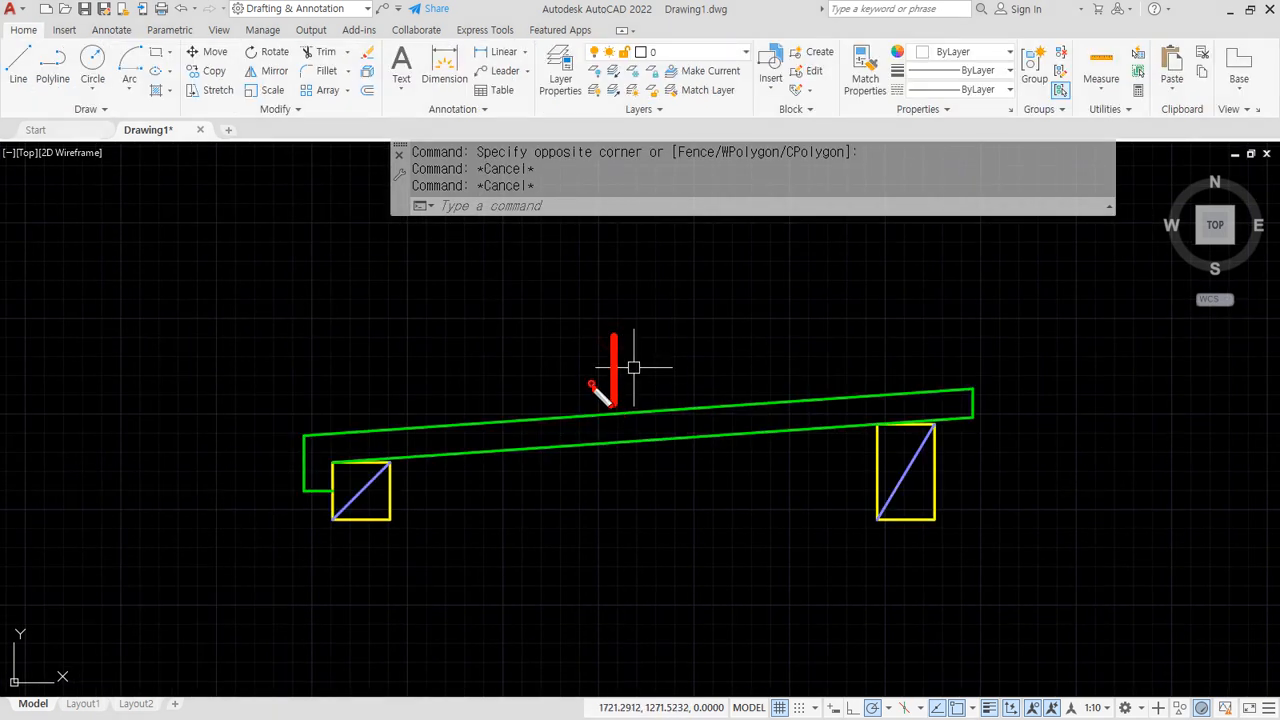
Examine the colours of the tile outline, the timber outlines and their diagonals.
drag(591, 386, 652, 389)
drag(389, 530, 395, 574)
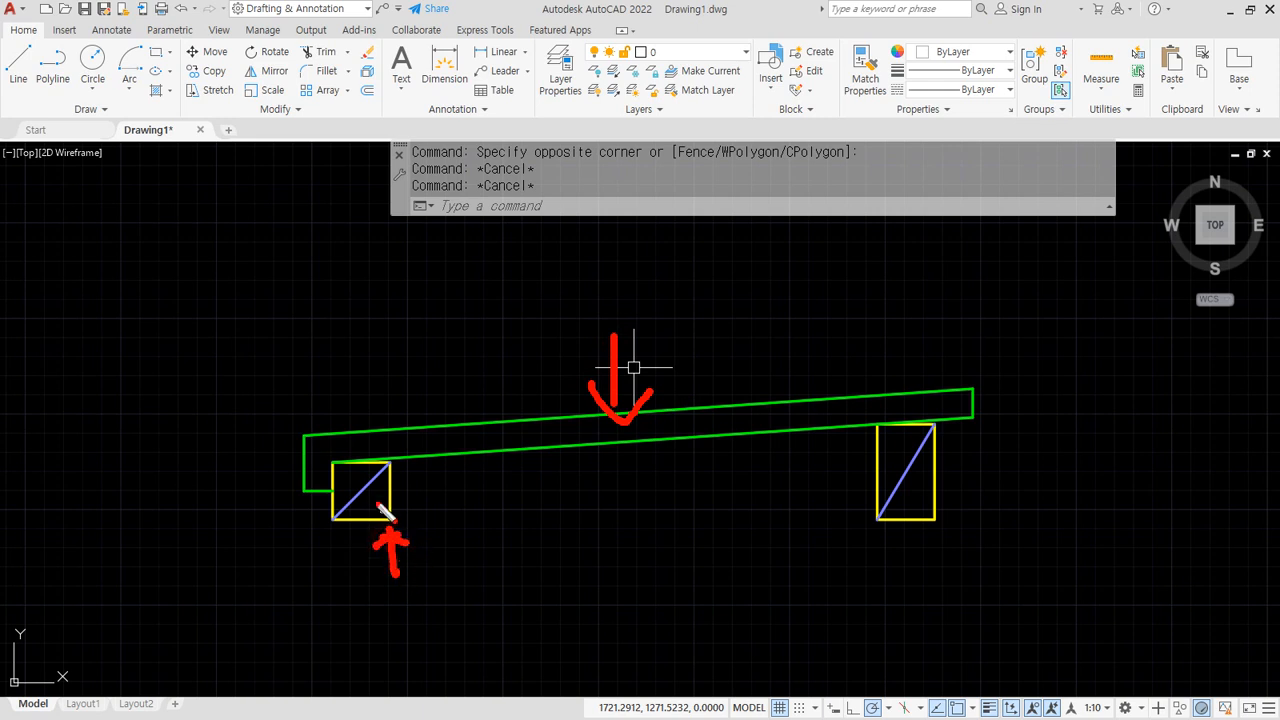
drag(366, 489, 514, 504)
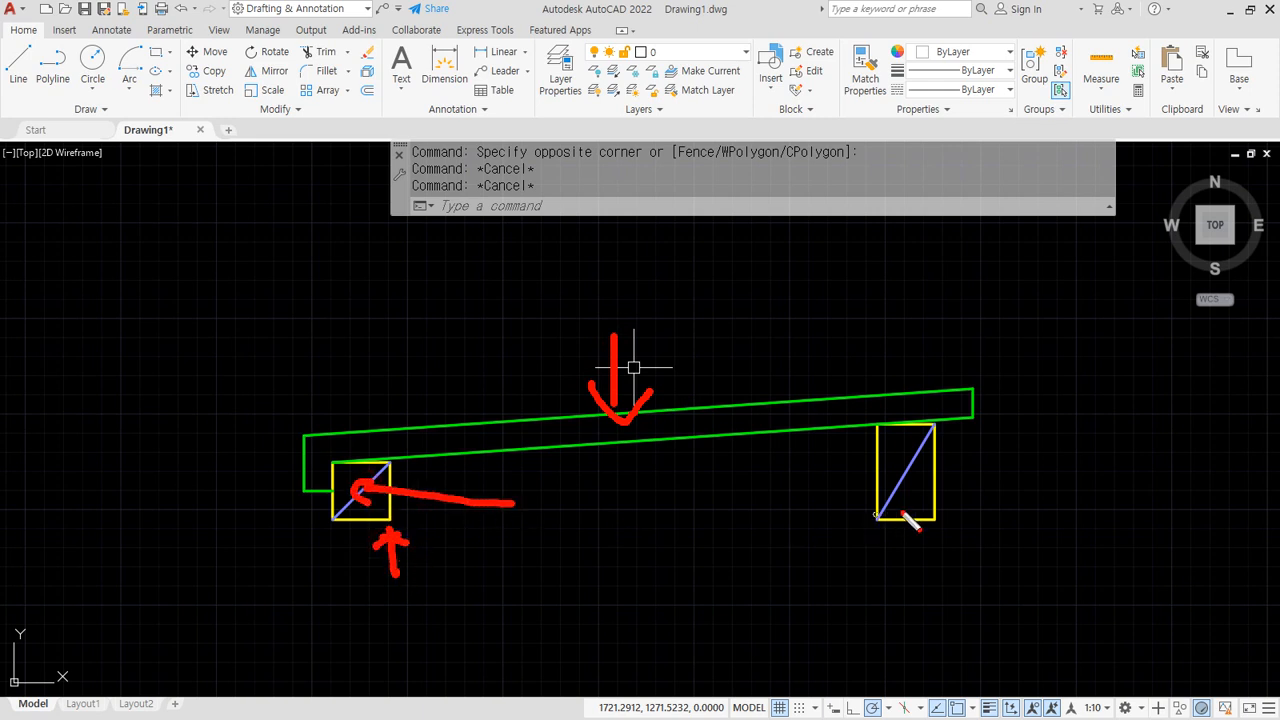
key(e)
mouse_move(913, 483)
mouse_down()
mouse_move(900, 465)
mouse_move(1035, 477)
mouse_move(1030, 501)
mouse_up()
drag(1072, 435, 1067, 486)
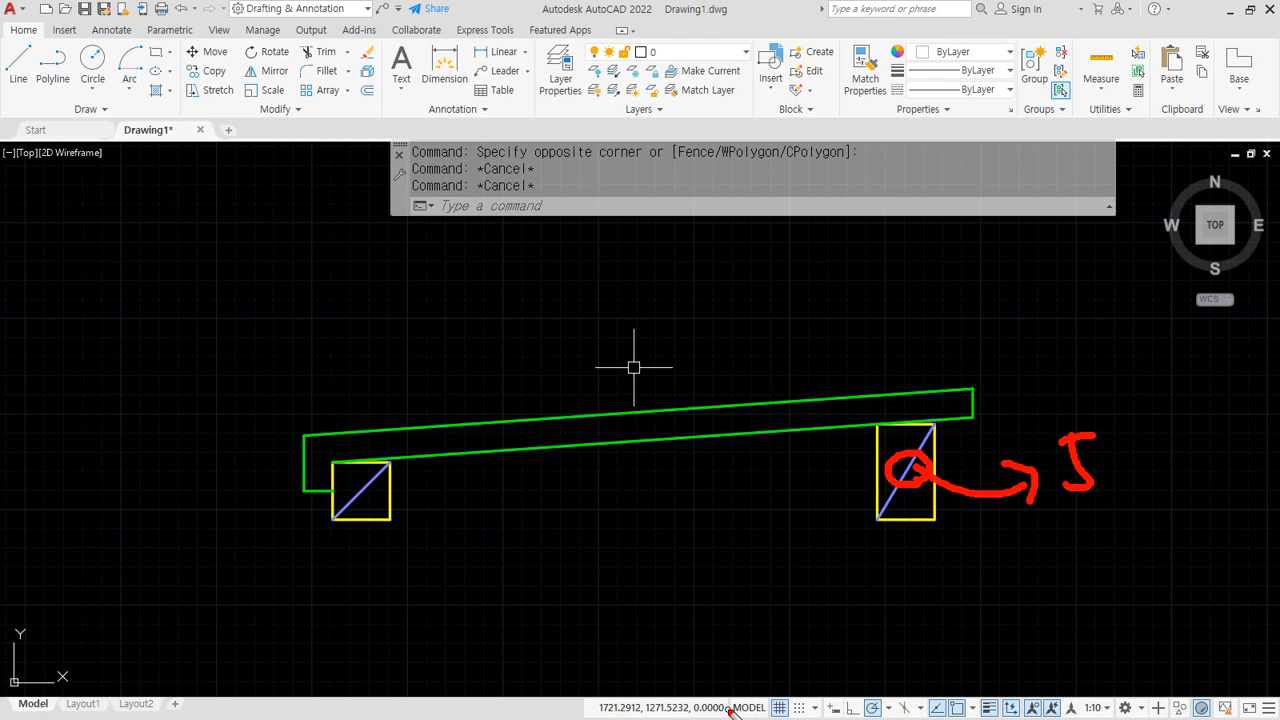
key(Escape)
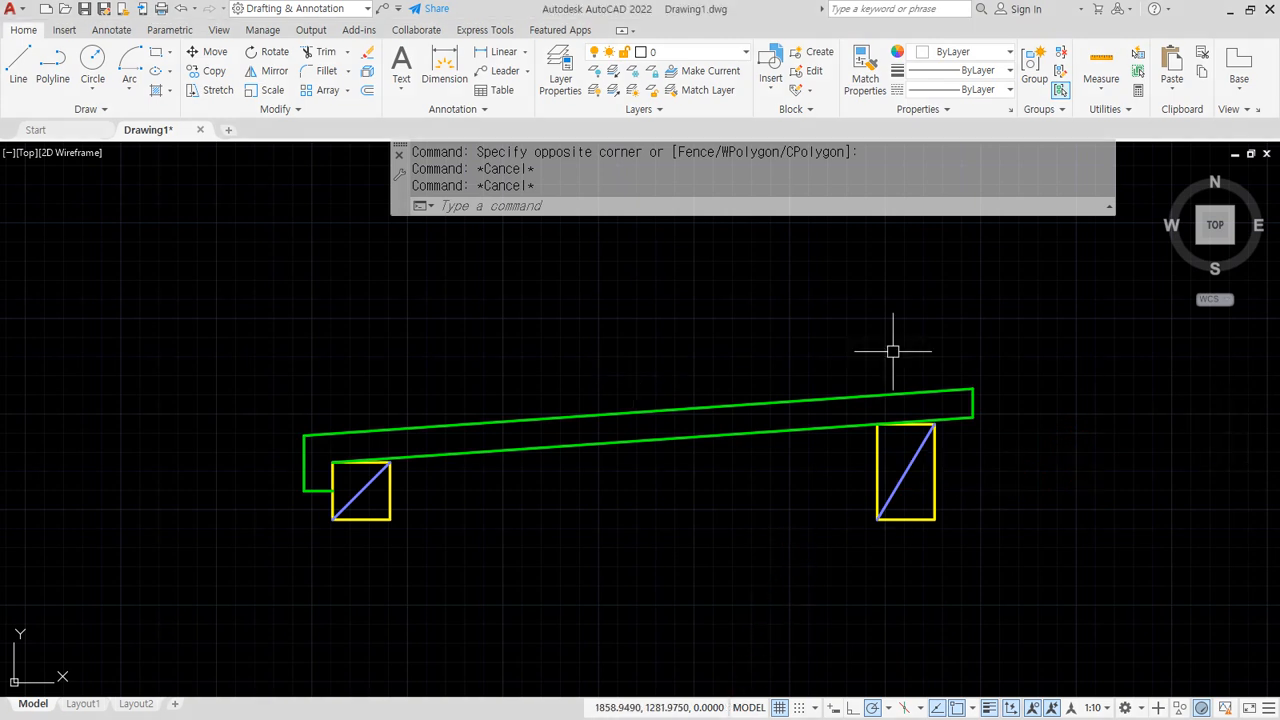
Change the colour of the hat layer to blue.
click(686, 55)
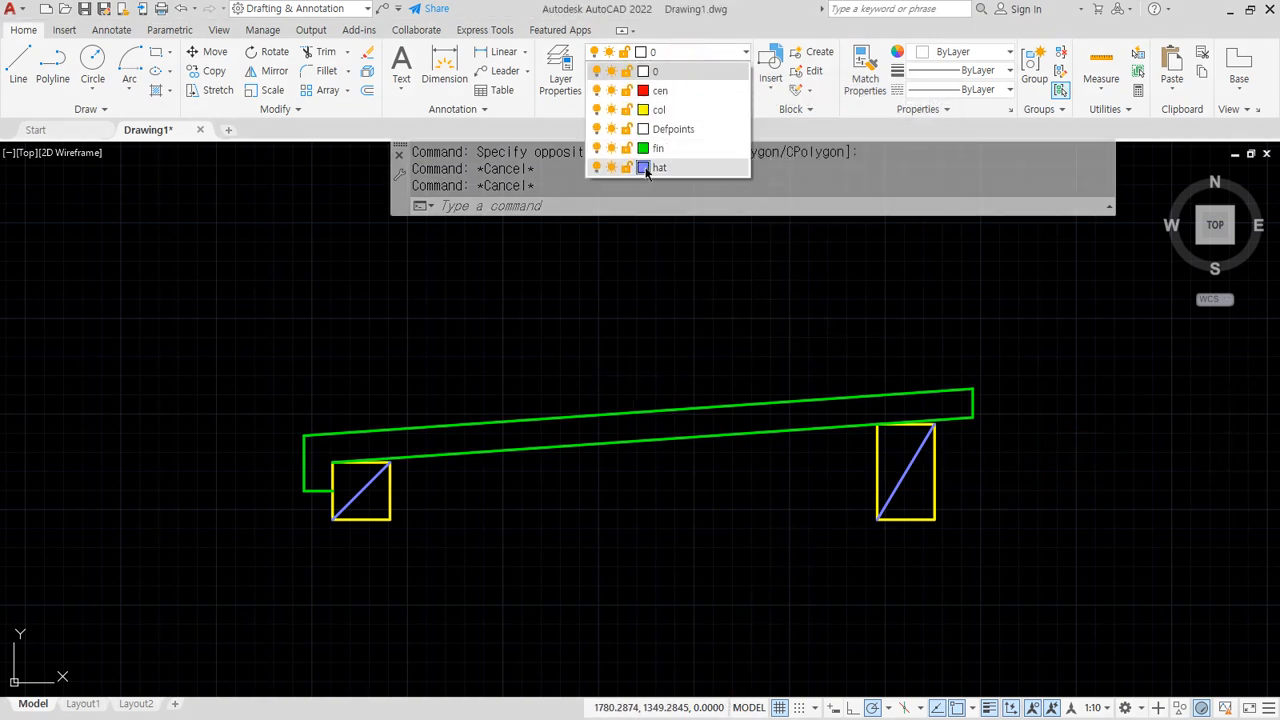
click(645, 167)
click(576, 328)
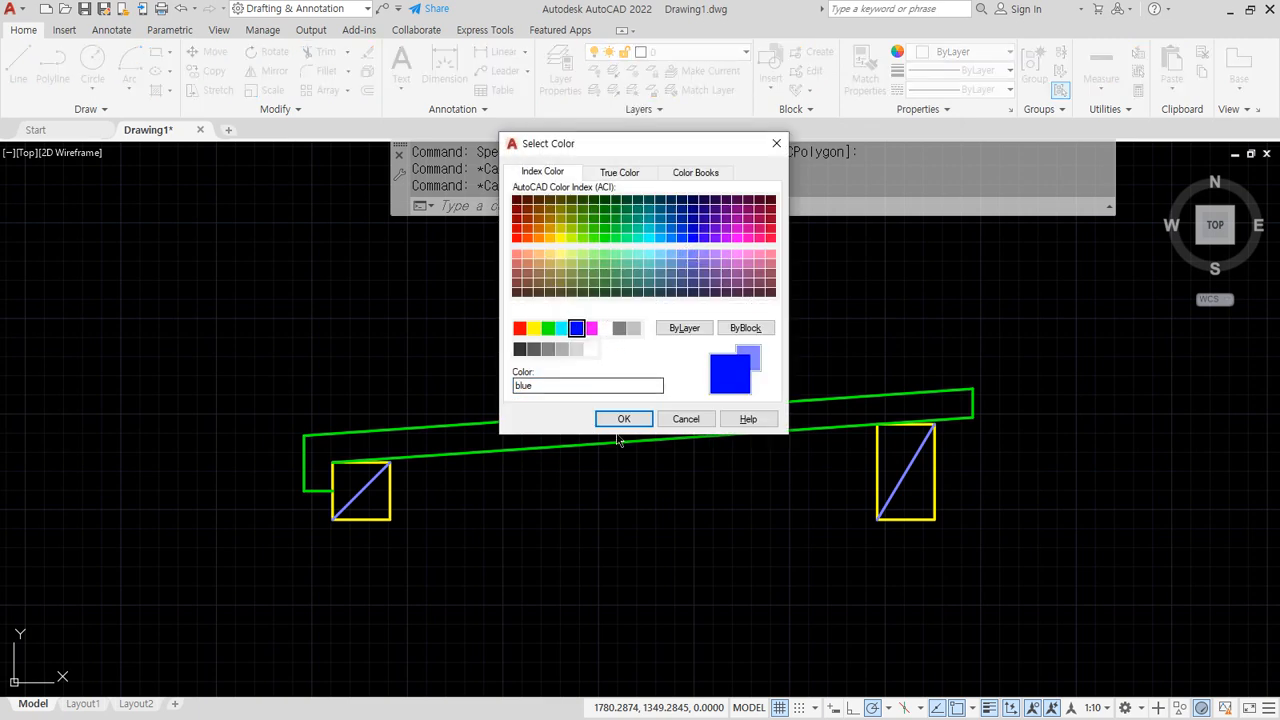
click(624, 419)
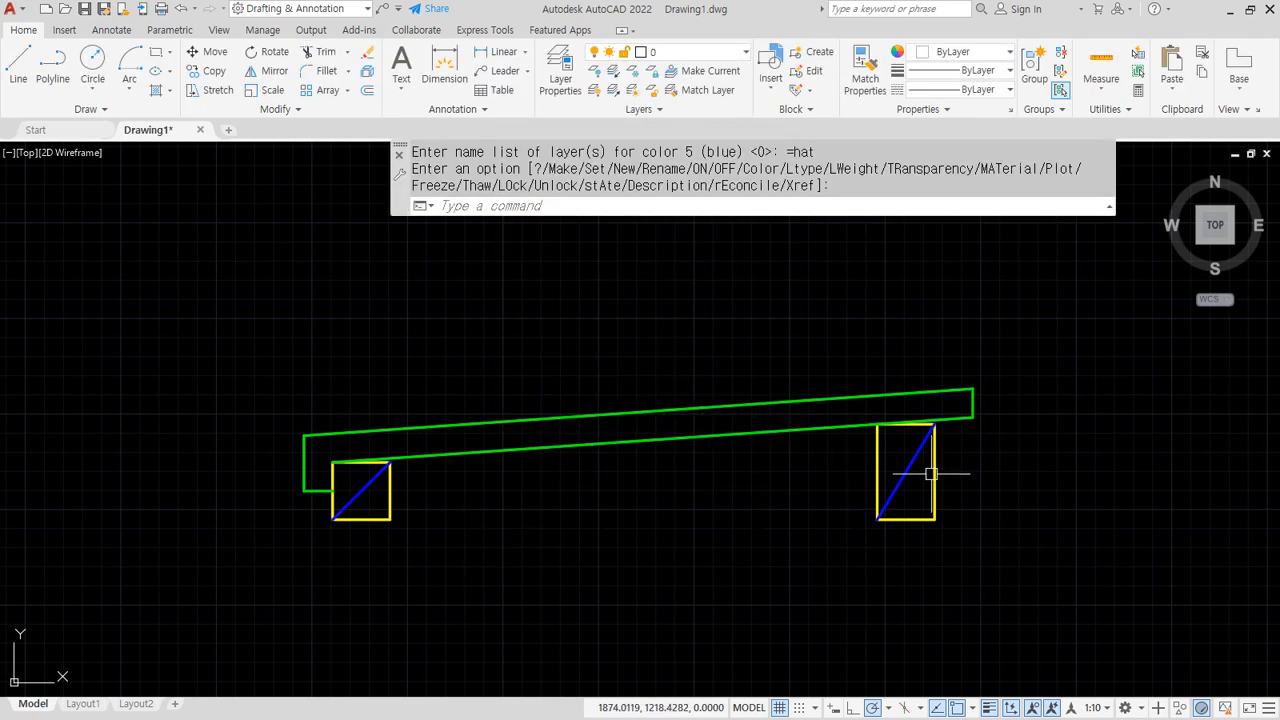
Change the colour of the layer holding the timber diagonals to index colour 171.
click(996, 504)
click(844, 448)
key(Escape)
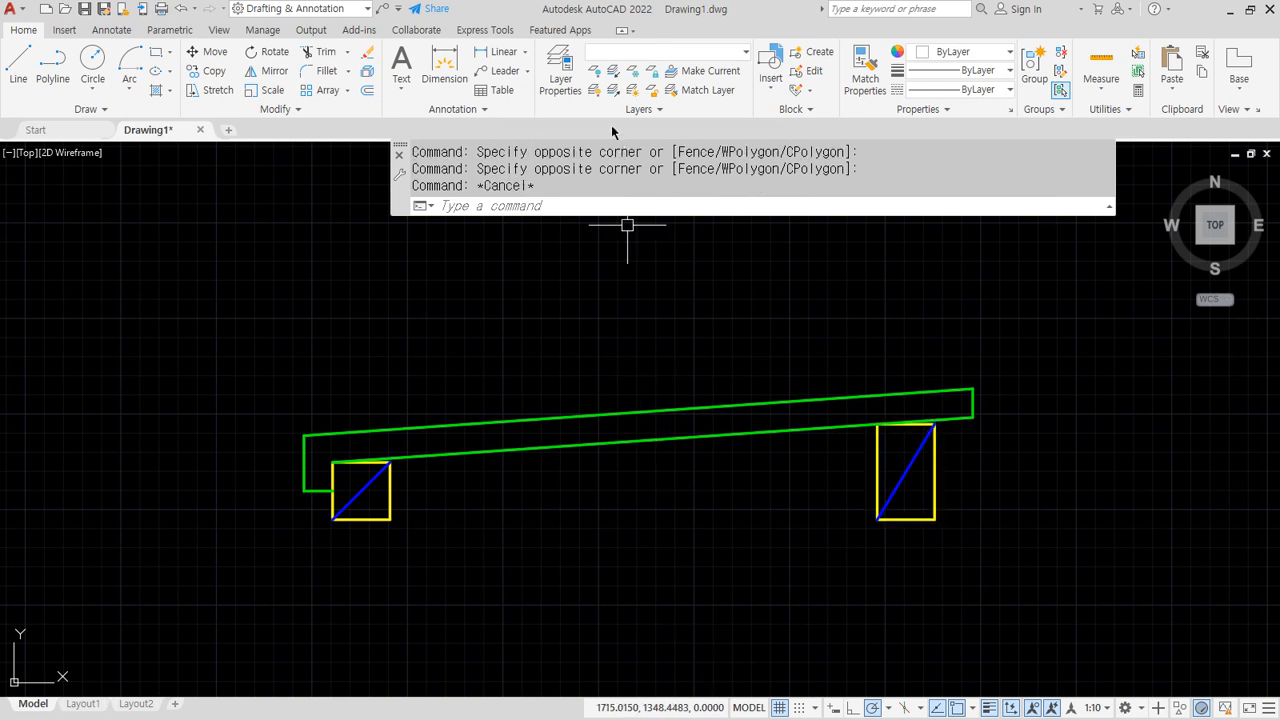
key(Escape)
click(706, 51)
click(643, 165)
click(691, 255)
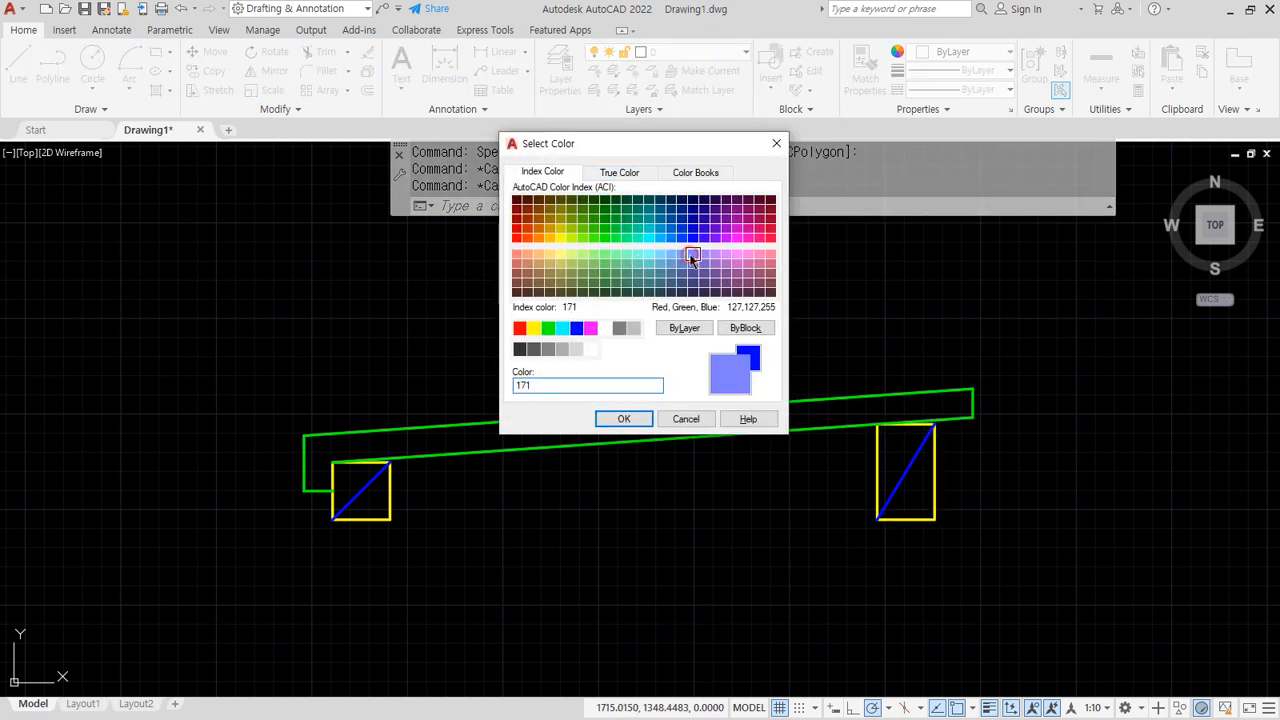
click(618, 418)
key(Escape)
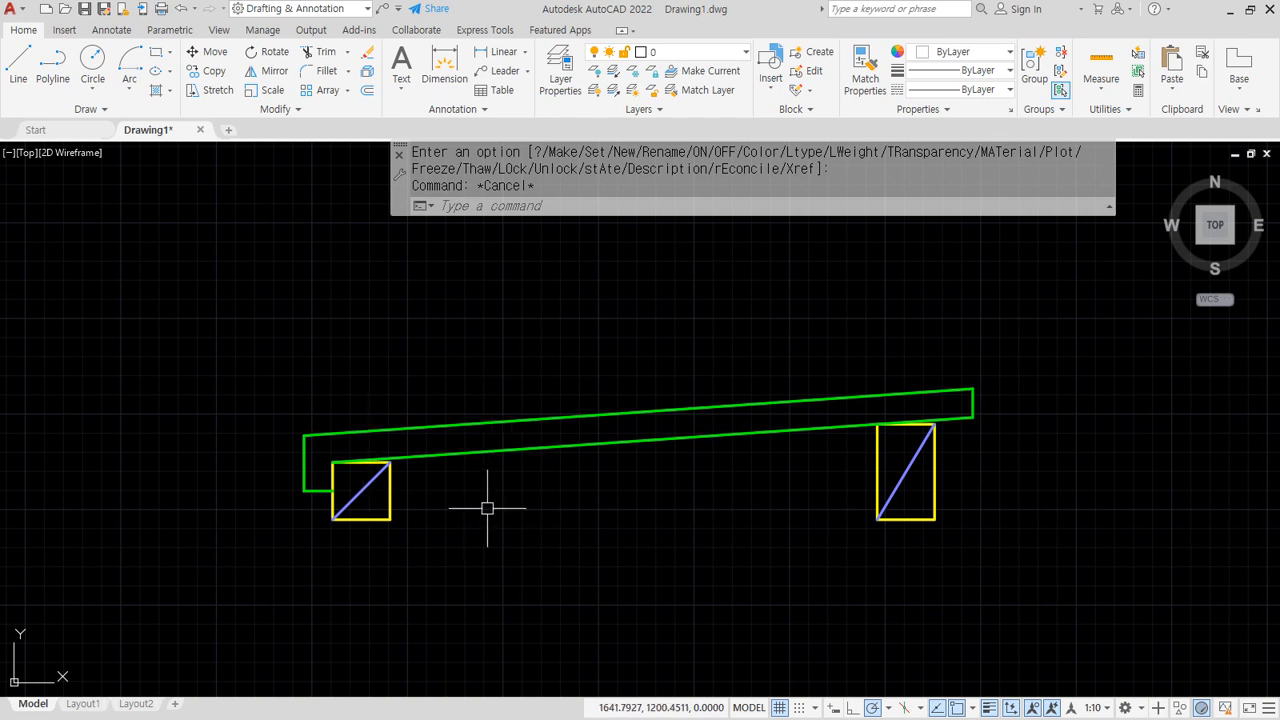
Group the tile outline with the left timber rectangle and its diagonal as an unnamed group.
text(g)
key(Return)
click(420, 566)
click(220, 366)
click(1008, 370)
click(962, 427)
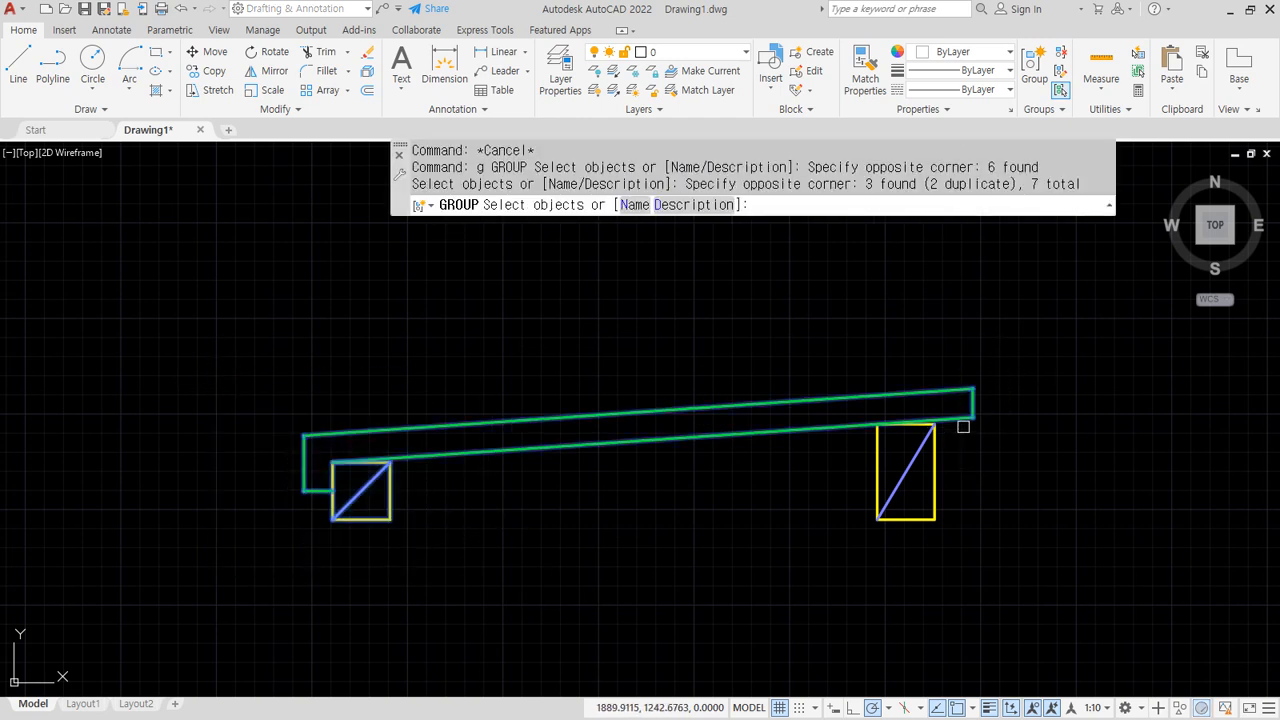
mouse_move(907, 412)
mouse_down()
mouse_move(862, 524)
mouse_move(956, 512)
mouse_move(902, 410)
mouse_move(328, 556)
mouse_move(852, 323)
mouse_move(998, 416)
mouse_up()
key(Escape)
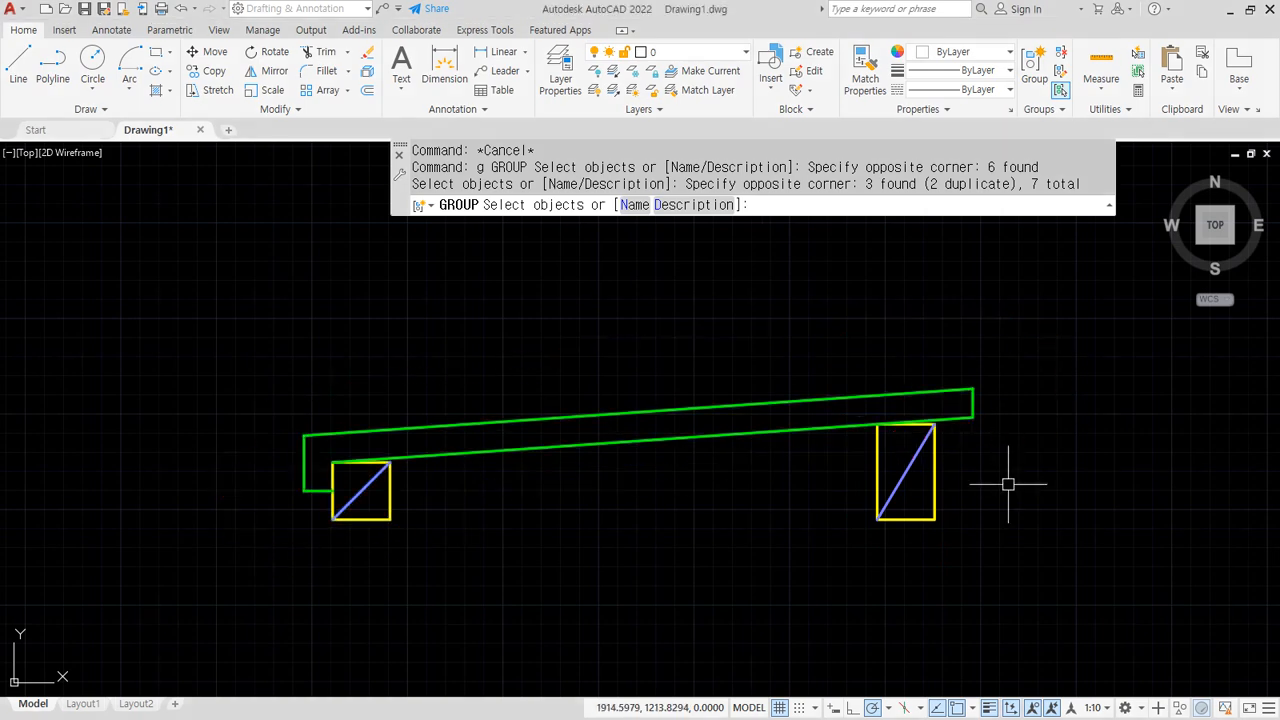
key(Return)
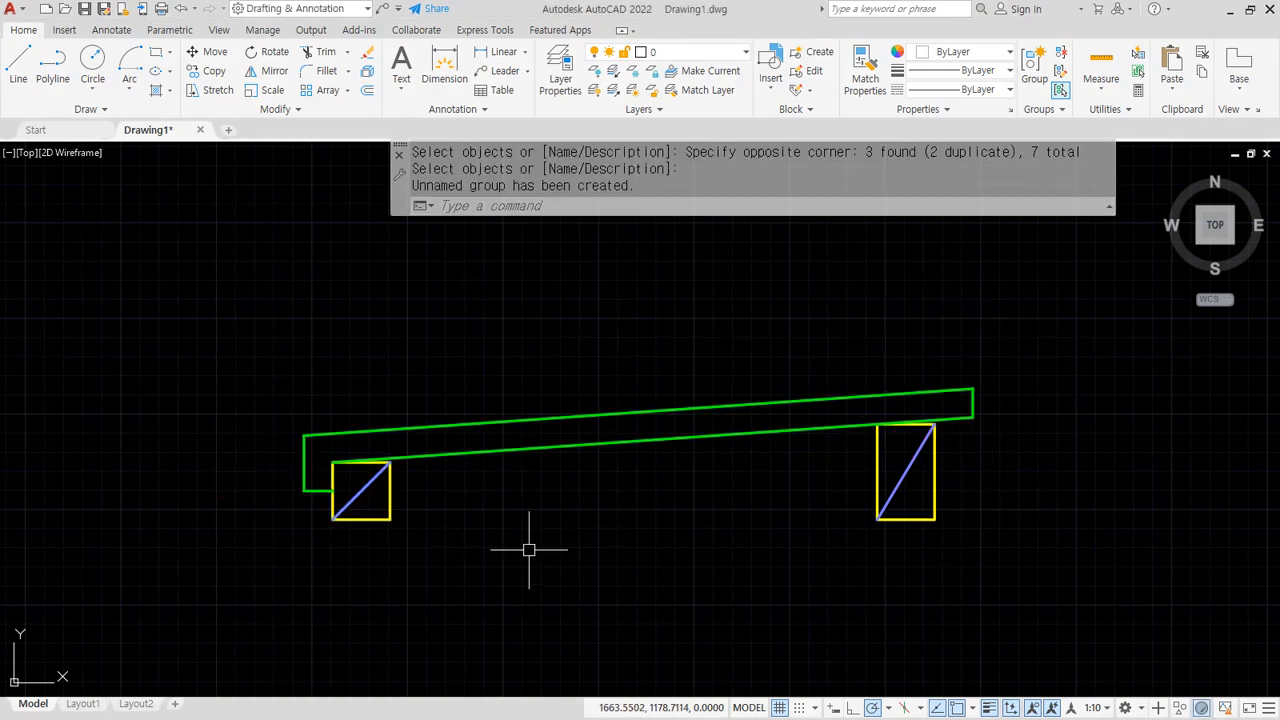
Switch to the reference web page and examine the eaves outline, its overhang and height dimensions, and the roof's sloping edges.
key(alt+Tab)
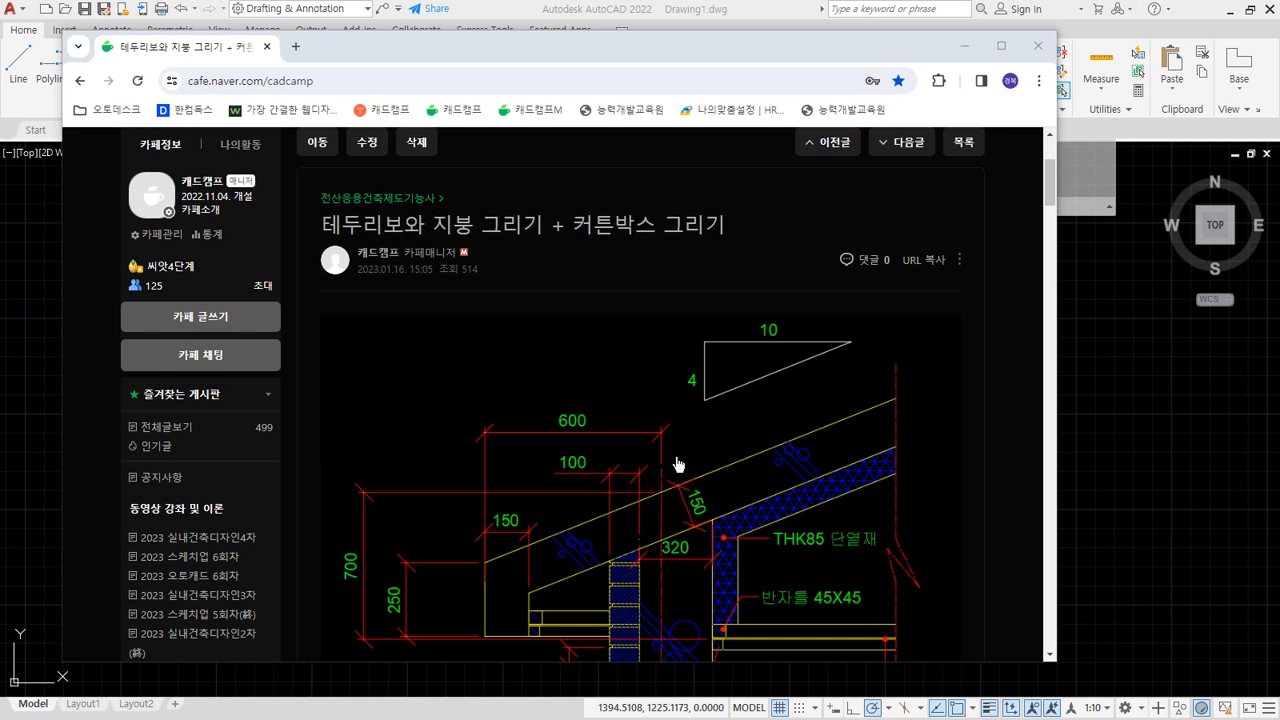
drag(661, 476, 661, 670)
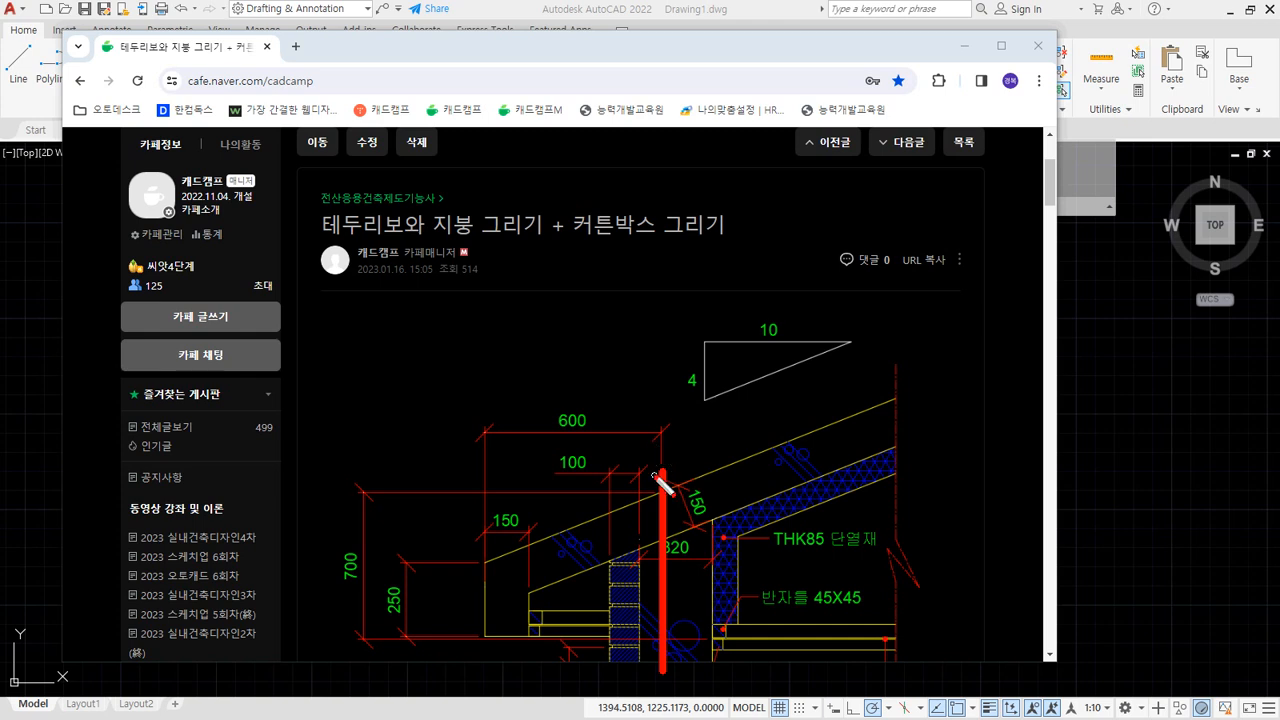
mouse_move(622, 441)
mouse_down()
mouse_move(478, 445)
mouse_move(492, 460)
mouse_up()
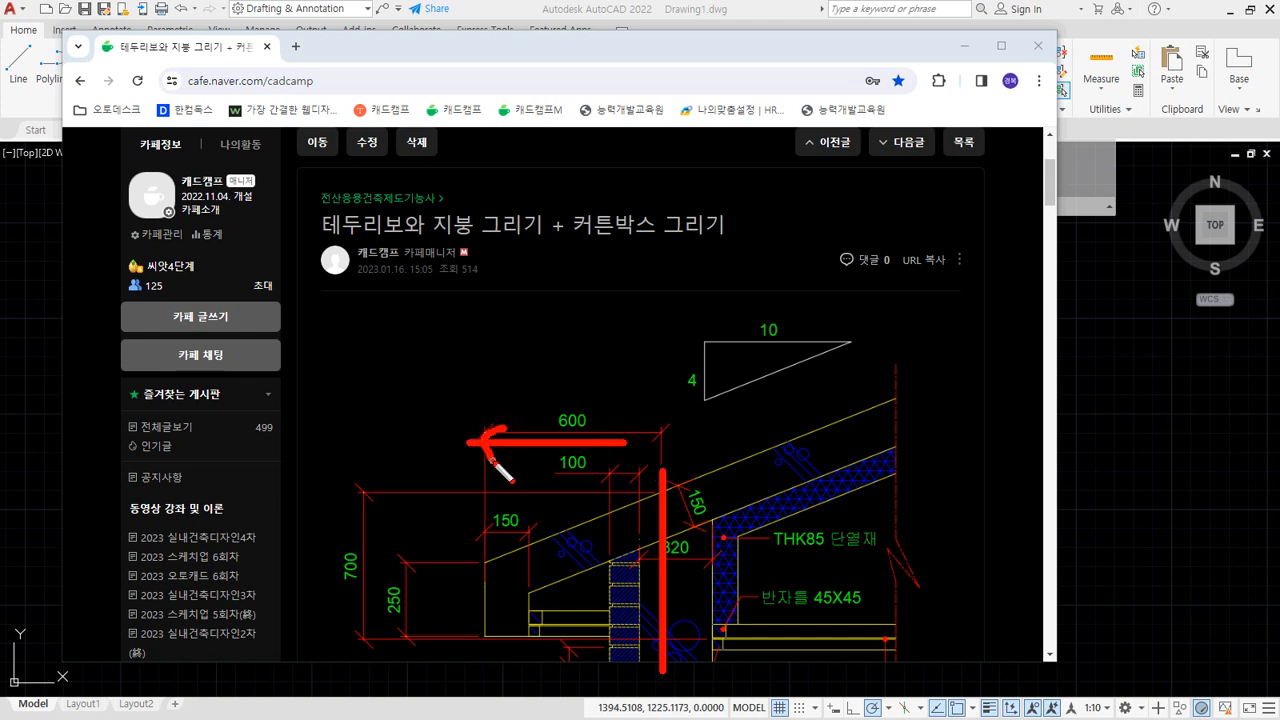
drag(490, 554, 874, 408)
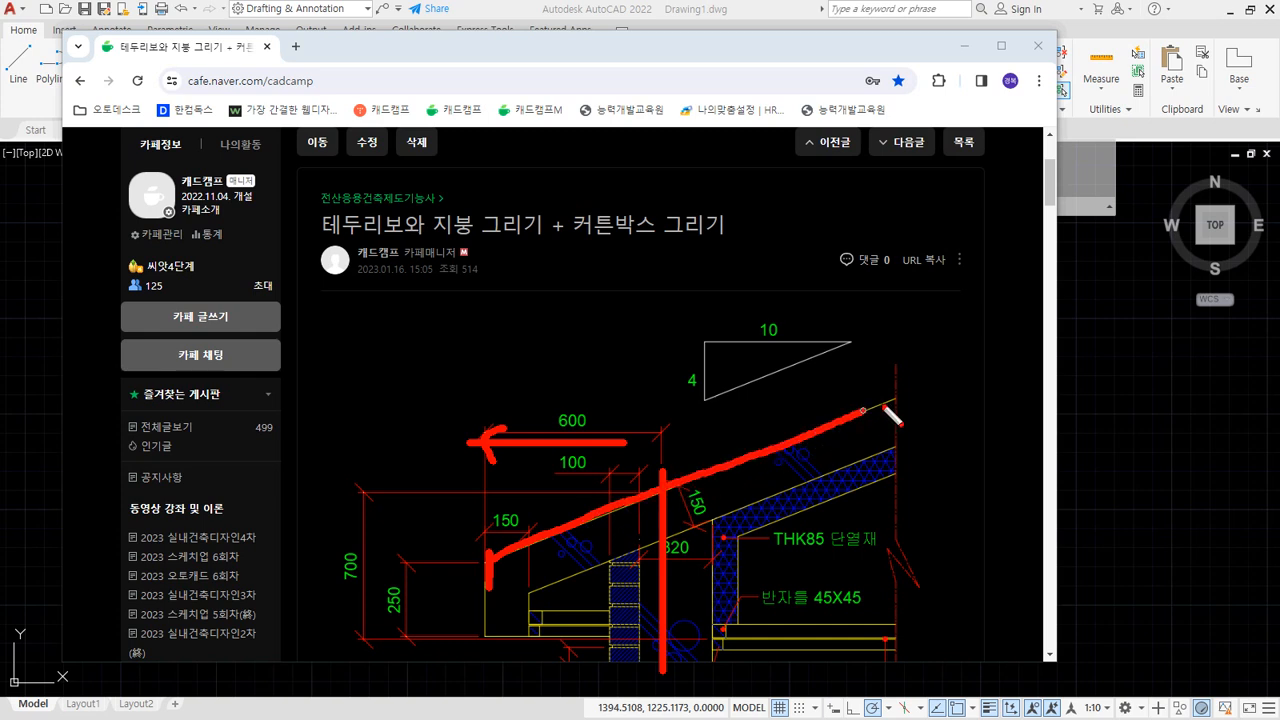
key(Delete)
drag(485, 564, 485, 594)
mouse_move(421, 627)
mouse_down()
mouse_move(370, 608)
mouse_move(425, 605)
mouse_up()
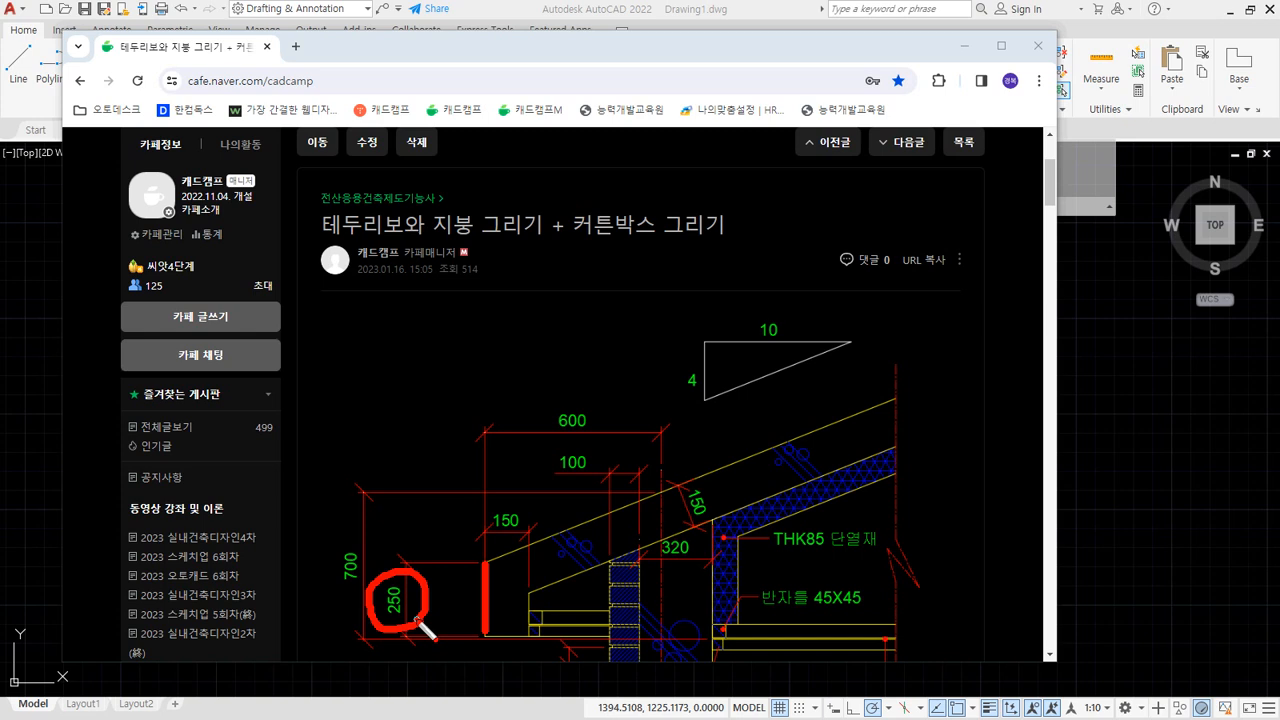
key(Delete)
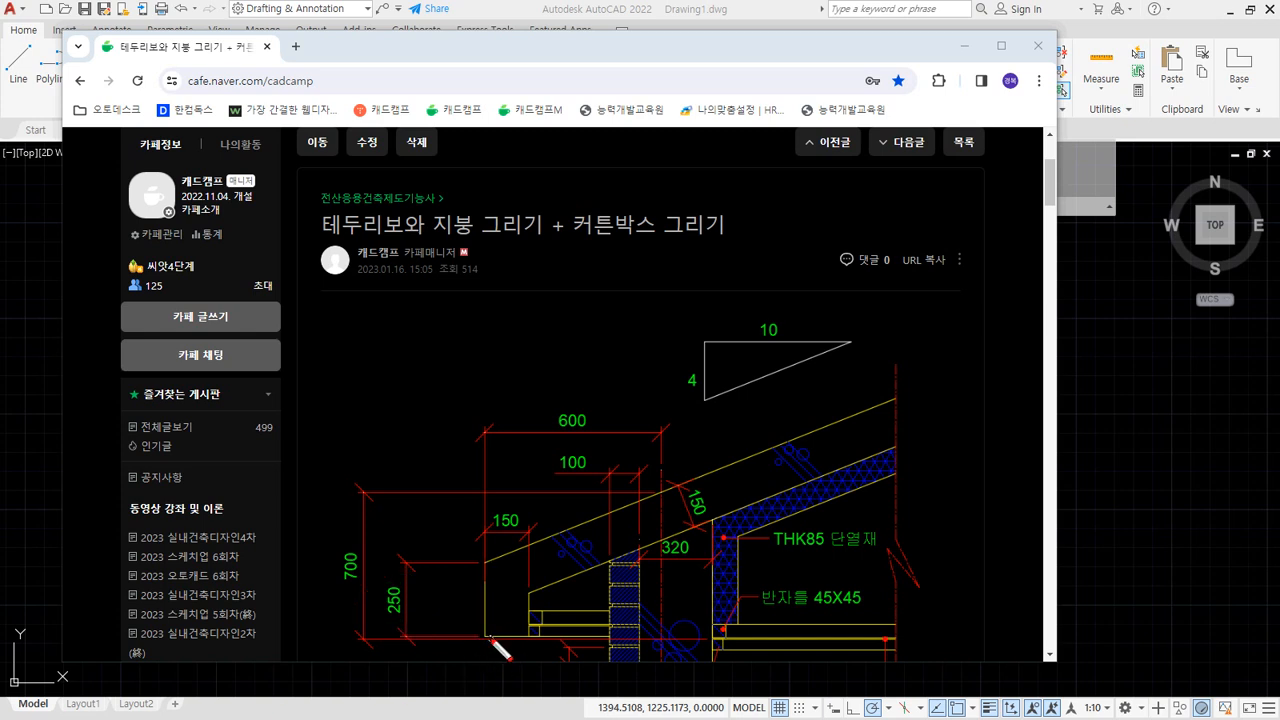
drag(528, 637, 531, 583)
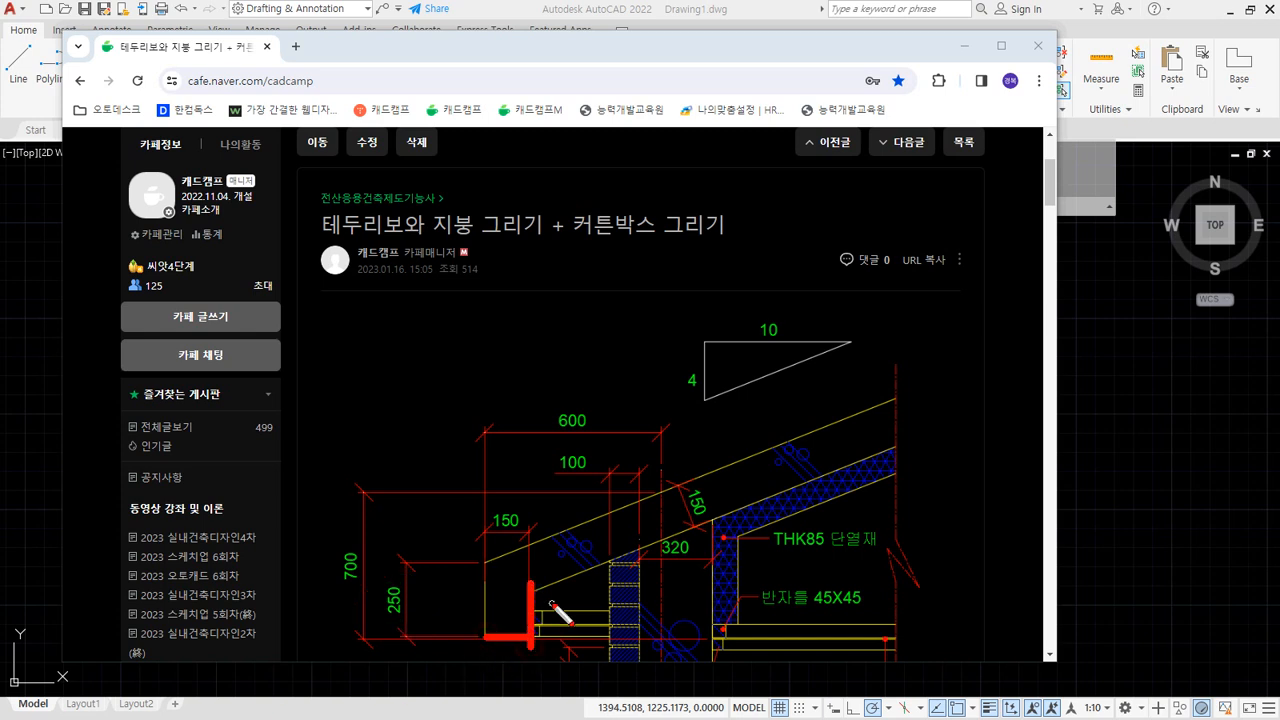
mouse_move(894, 443)
mouse_down()
mouse_move(705, 508)
mouse_move(555, 582)
mouse_up()
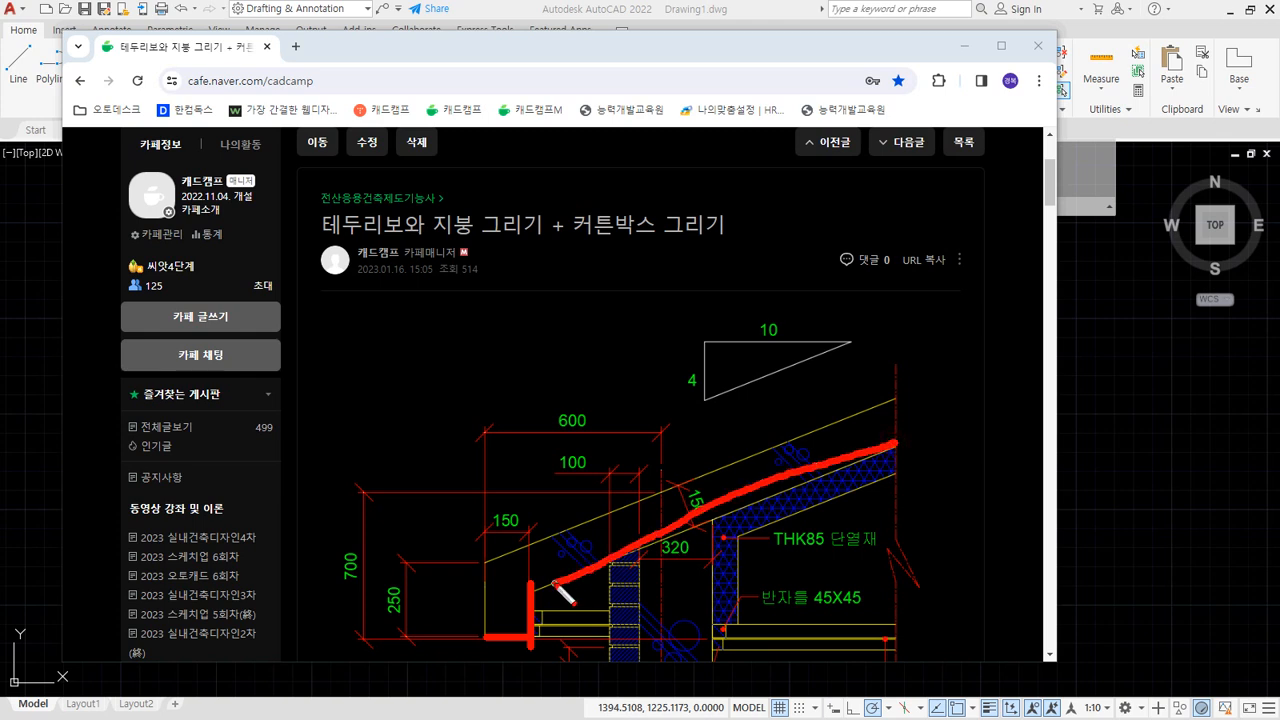
key(Delete)
mouse_move(488, 637)
mouse_down()
mouse_move(535, 632)
mouse_move(622, 545)
mouse_move(634, 627)
mouse_up()
mouse_move(717, 625)
mouse_down()
mouse_move(862, 478)
mouse_move(920, 442)
mouse_up()
mouse_move(885, 386)
mouse_down()
mouse_move(826, 430)
mouse_move(545, 528)
mouse_move(482, 585)
mouse_move(484, 645)
mouse_up()
mouse_move(737, 420)
mouse_down()
mouse_move(672, 350)
mouse_move(780, 316)
mouse_move(744, 434)
mouse_move(727, 433)
mouse_up()
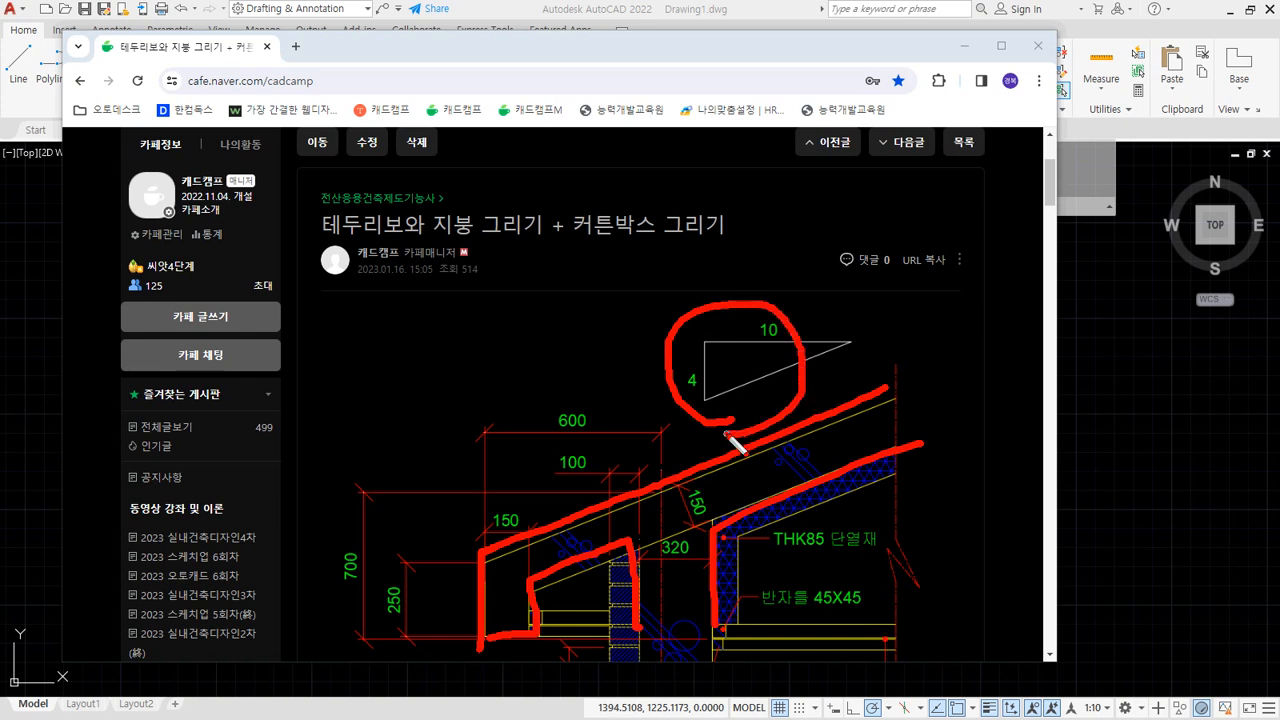
mouse_move(573, 352)
mouse_down()
mouse_move(660, 350)
mouse_move(634, 372)
mouse_up()
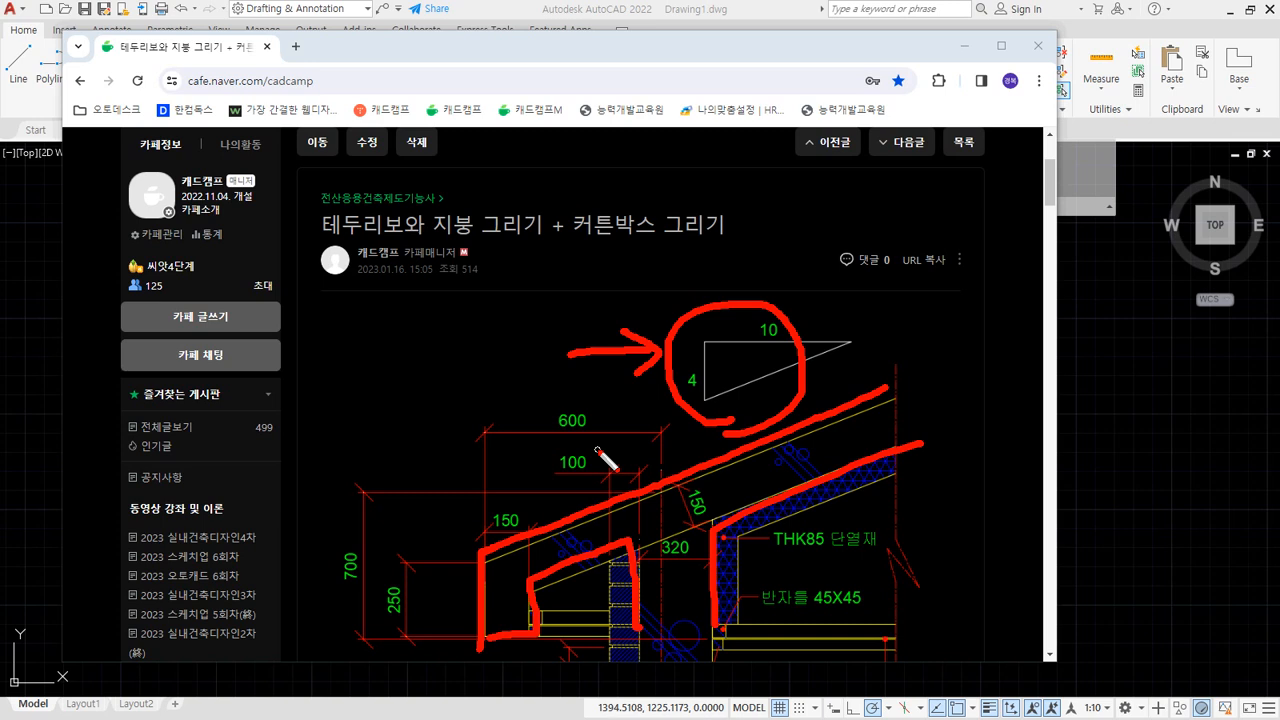
Examine the slope triangle above the roof section for its run and rise.
key(e)
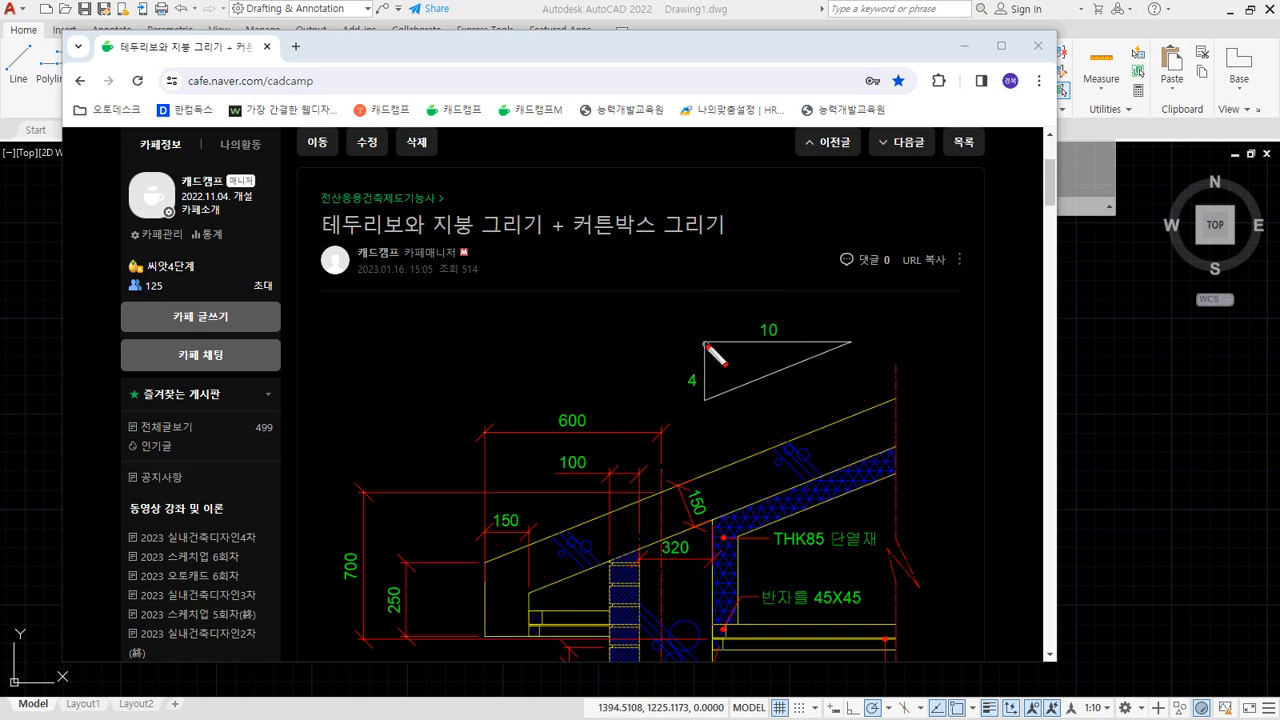
drag(708, 344, 797, 344)
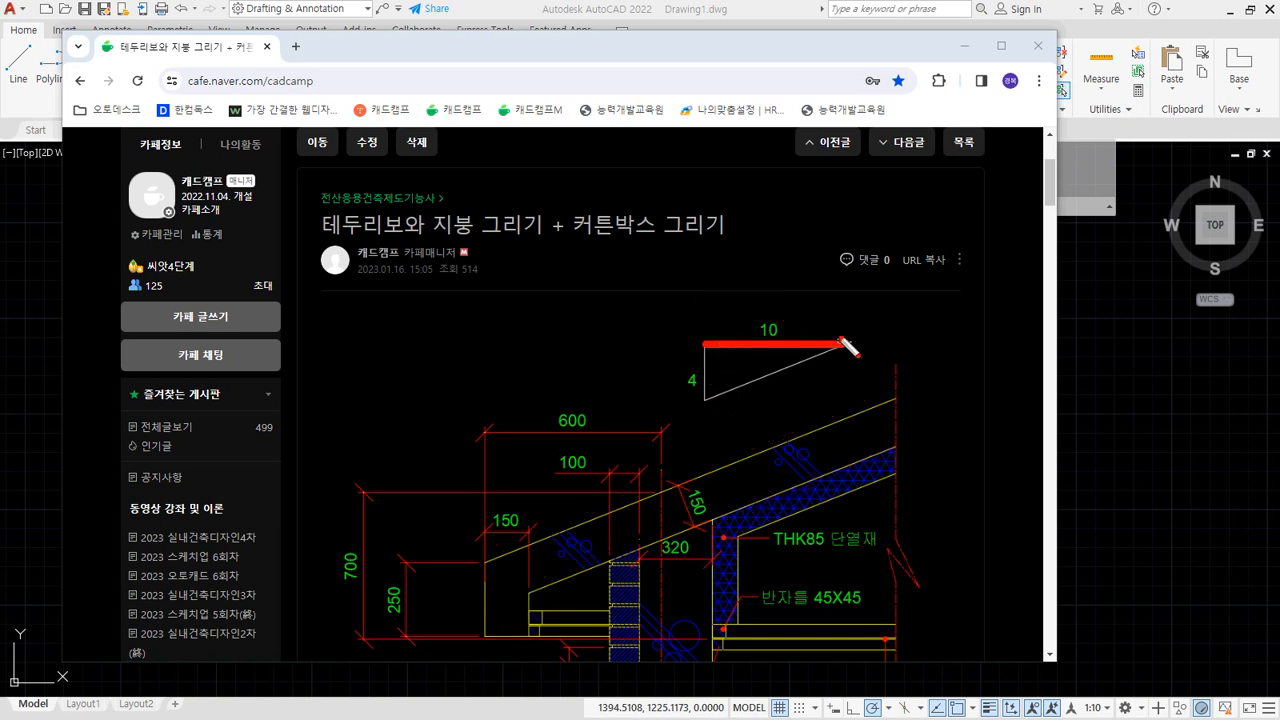
drag(757, 346, 797, 330)
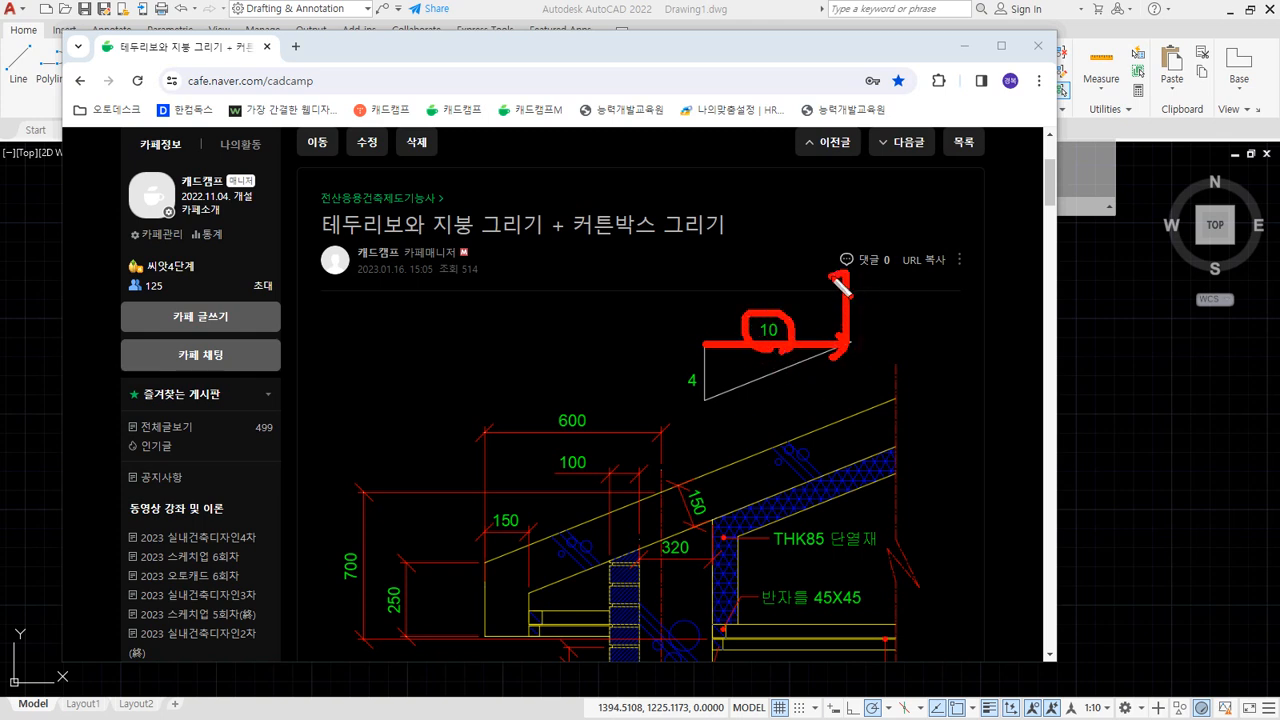
mouse_move(712, 402)
mouse_down()
mouse_move(684, 372)
mouse_move(711, 411)
mouse_up()
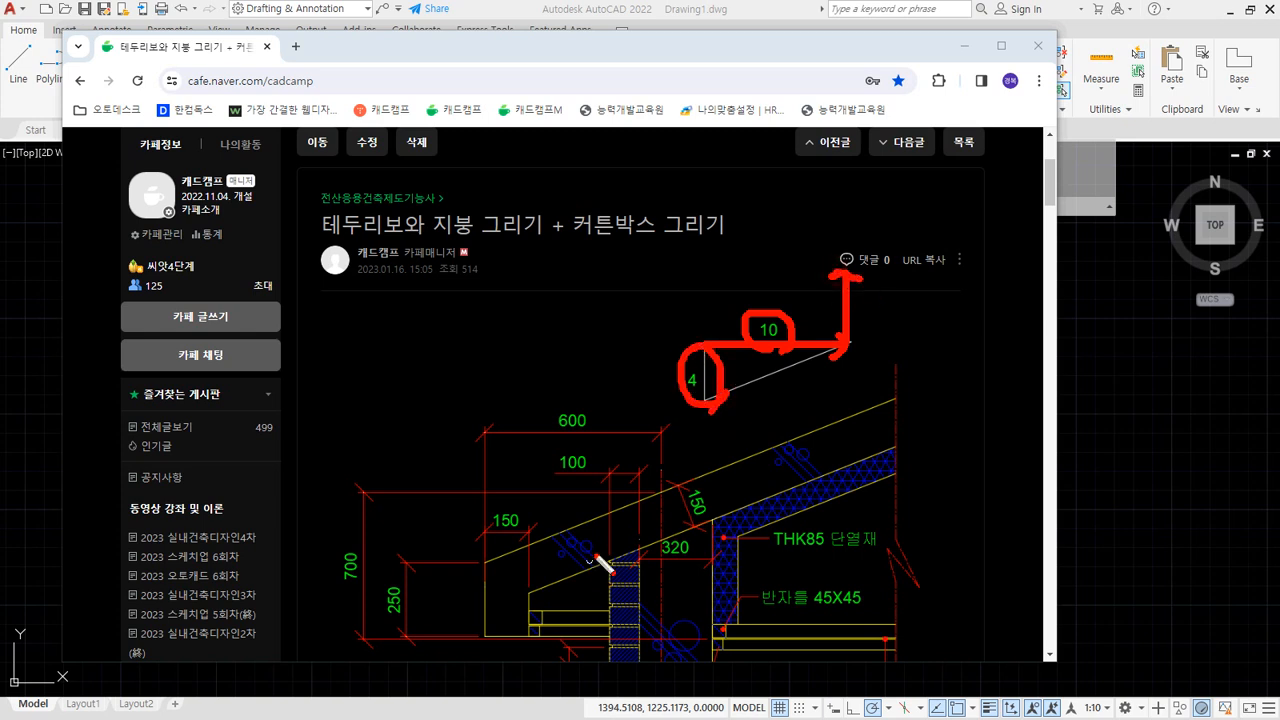
key(e)
mouse_move(772, 355)
mouse_down()
mouse_move(768, 304)
mouse_move(773, 356)
mouse_up()
mouse_move(704, 404)
mouse_down()
mouse_move(696, 367)
mouse_move(706, 406)
mouse_up()
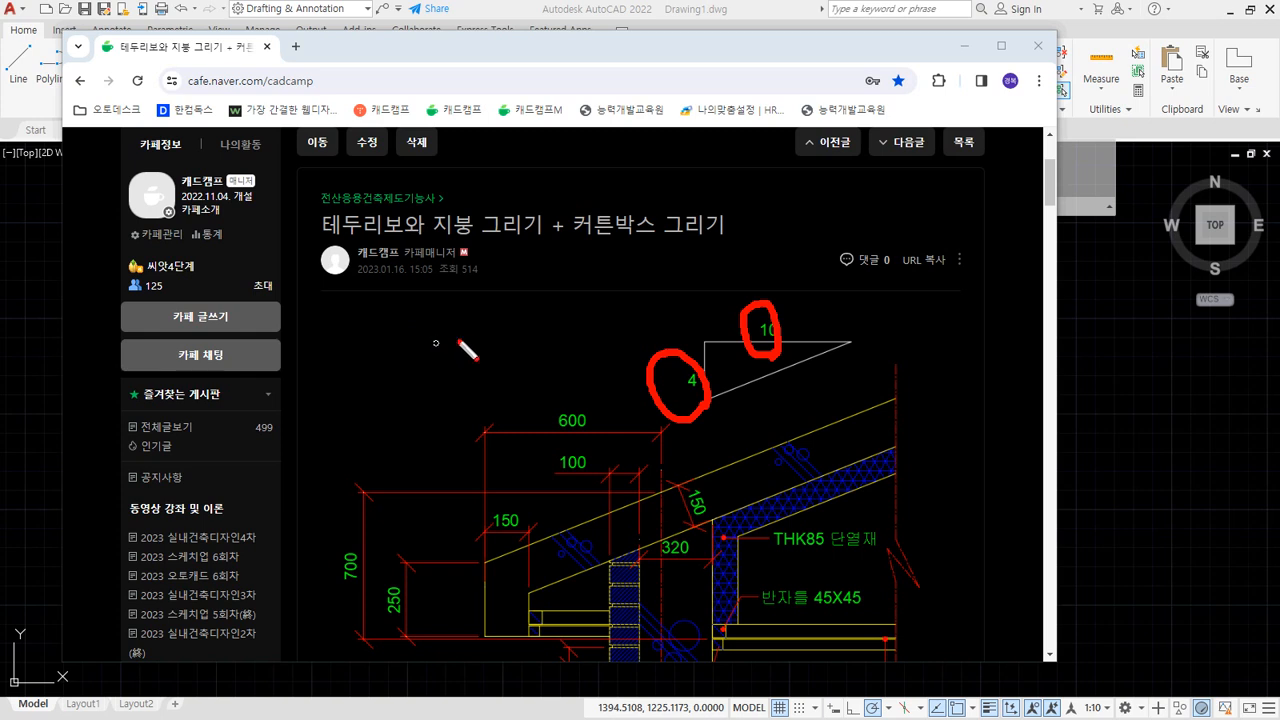
key(e)
mouse_move(776, 408)
mouse_down()
mouse_move(666, 432)
mouse_move(757, 300)
mouse_move(774, 412)
mouse_up()
key(Escape)
drag(710, 46, 0, 160)
In AutoCAD, draw a horizontal and a vertical construction line crossing in the empty area to the right of the tile section.
scroll(740, 397, down, 4)
mouse_move(1006, 480)
middle_down()
mouse_move(583, 451)
mouse_move(634, 460)
middle_up()
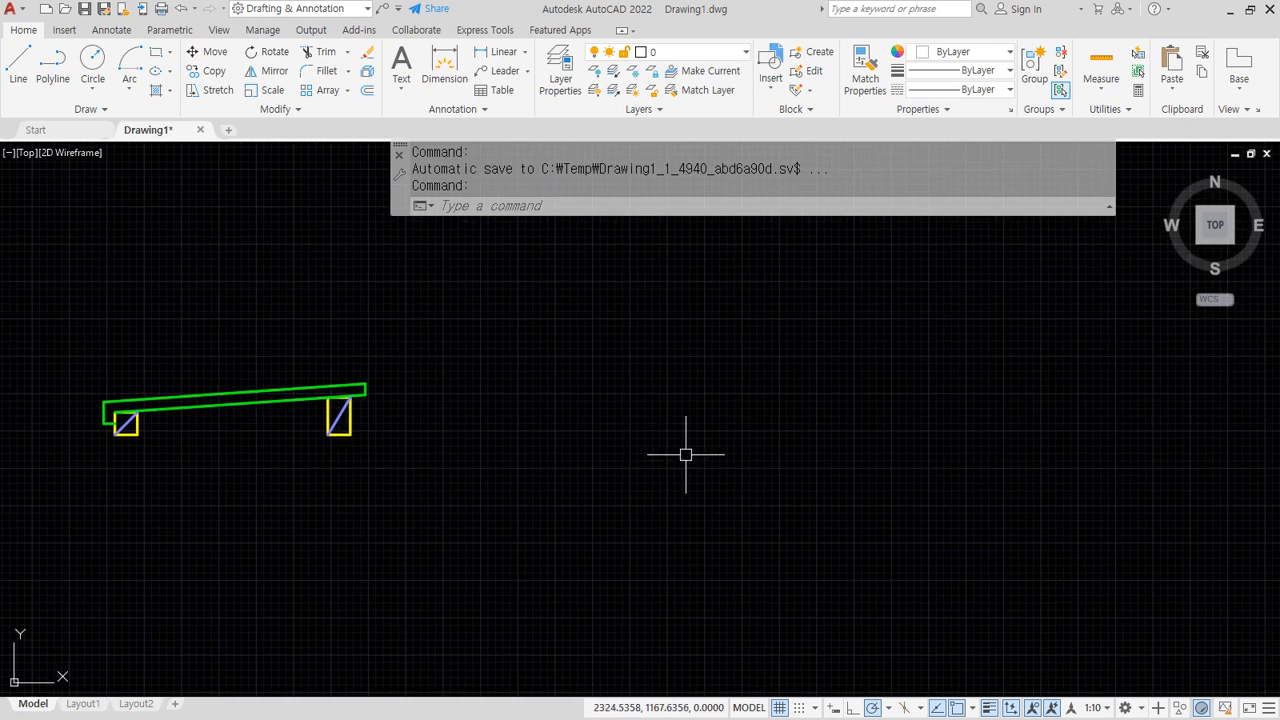
text(xl)
key(Return)
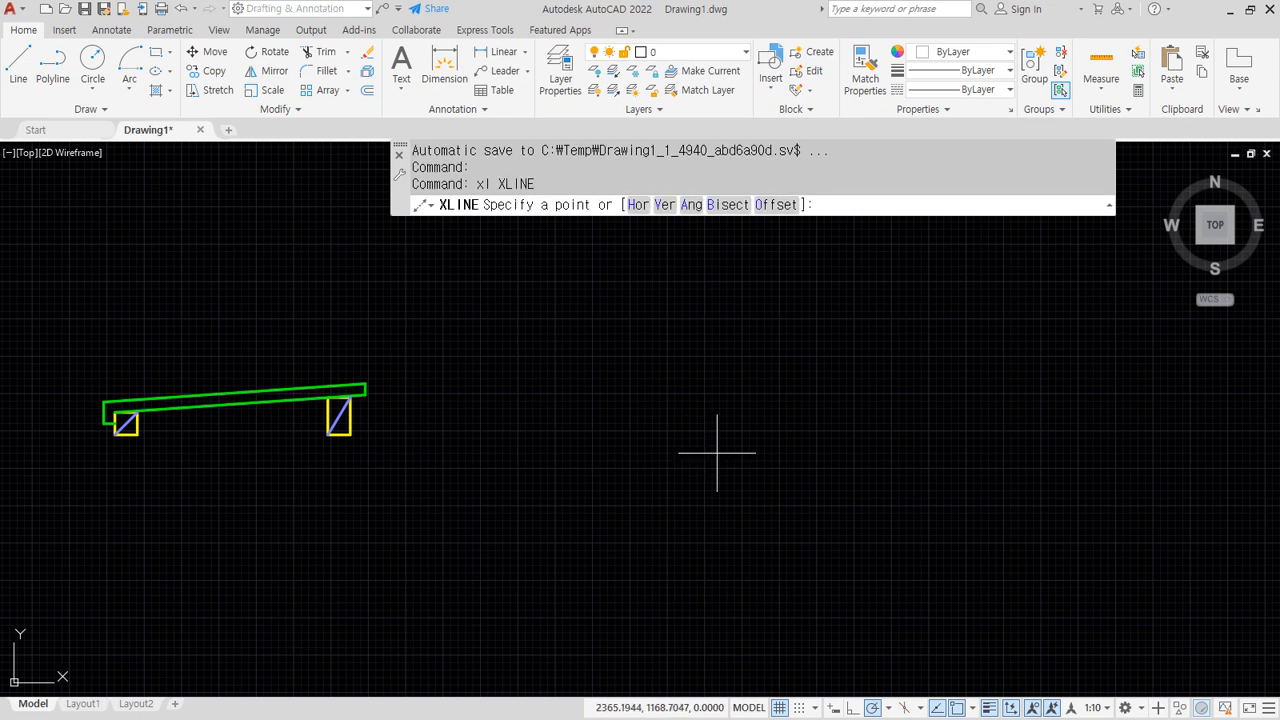
click(716, 453)
click(797, 453)
click(718, 392)
key(Return)
Assign the vertical construction line to the red centre-line layer.
click(717, 310)
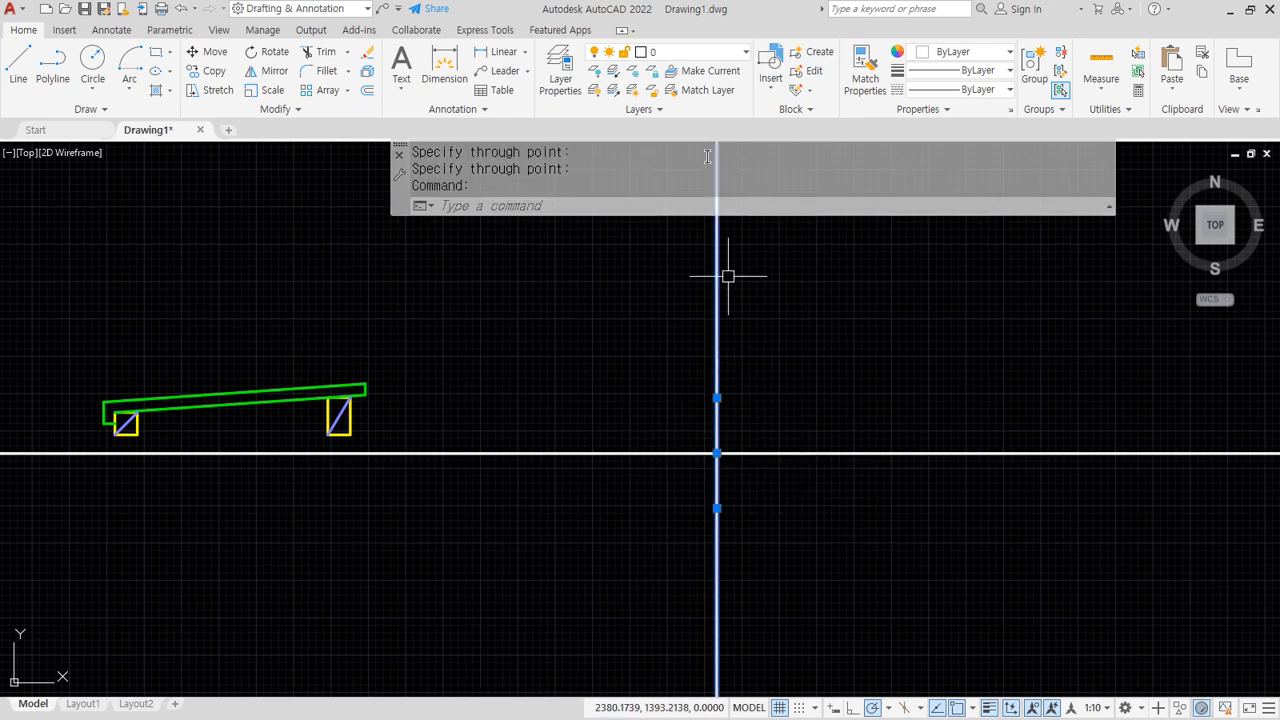
click(690, 52)
click(660, 90)
key(Escape)
scroll(800, 486, down, 2)
scroll(795, 446, up, 4)
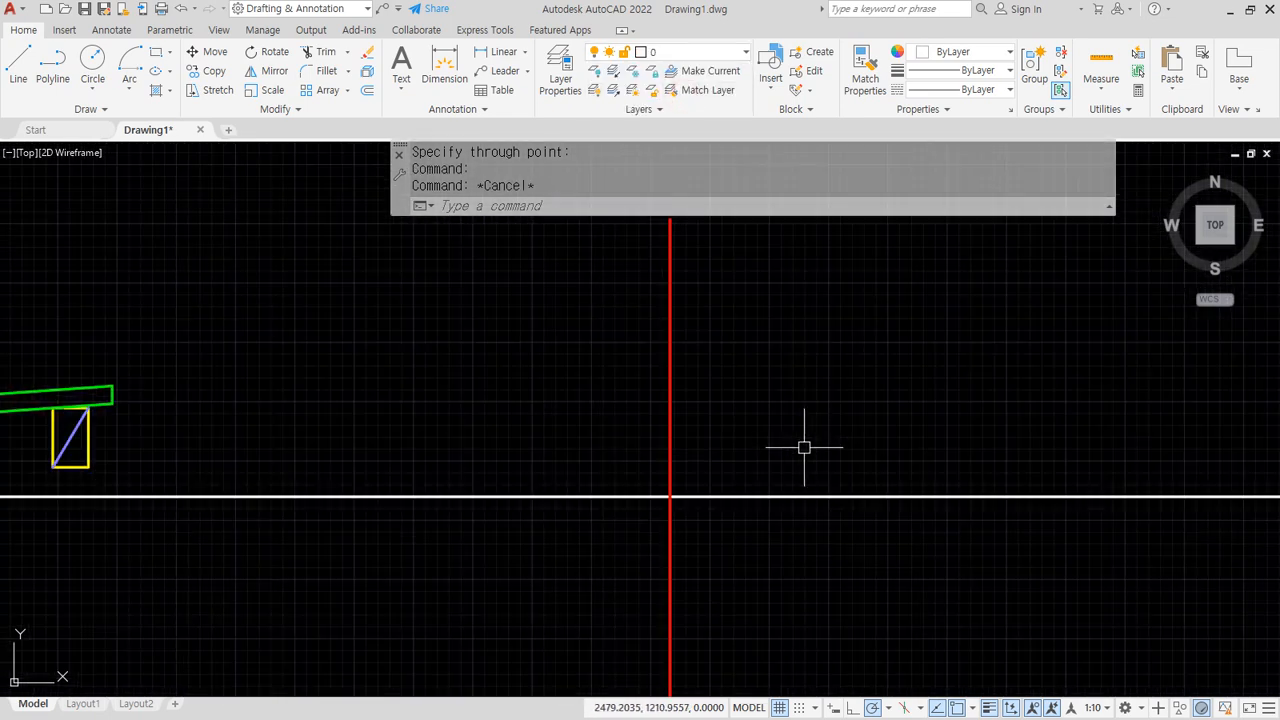
middle_drag(726, 471, 687, 457)
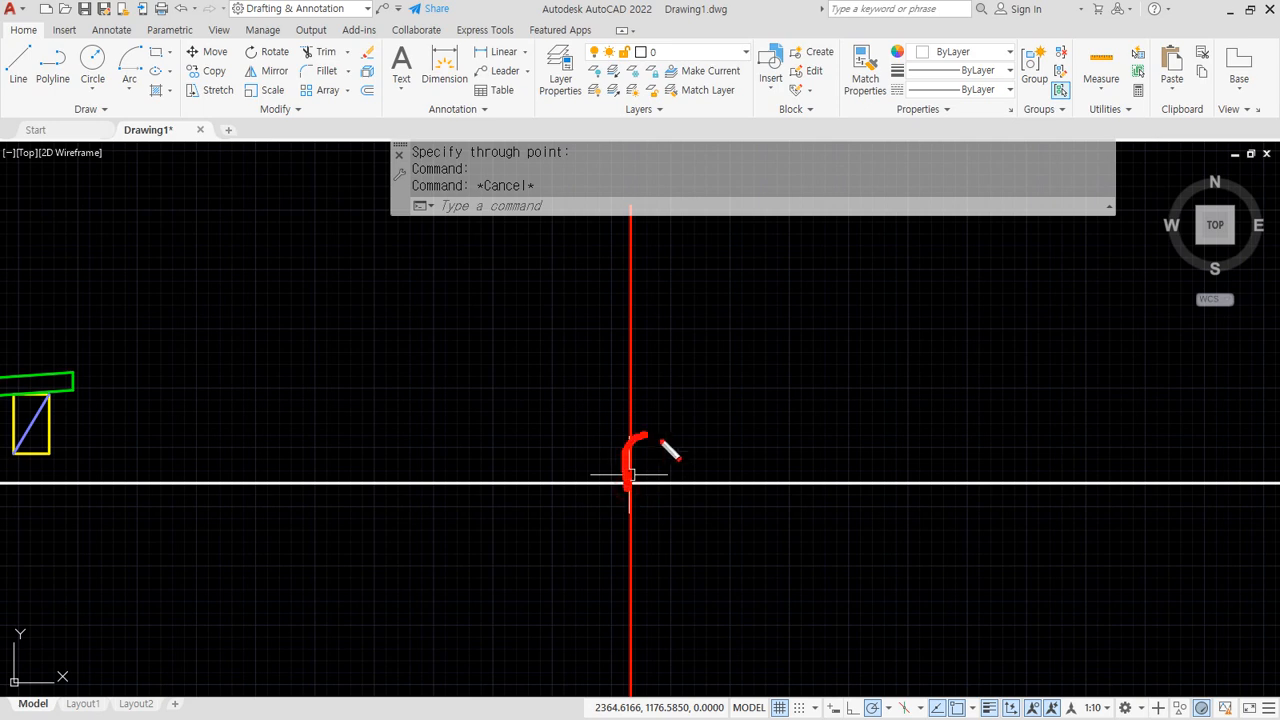
text(o)
key(Return)
key(Escape)
Draw a 1000 by 400 rectangle up and to the right from the intersection of the construction lines.
text(REC)
key(Return)
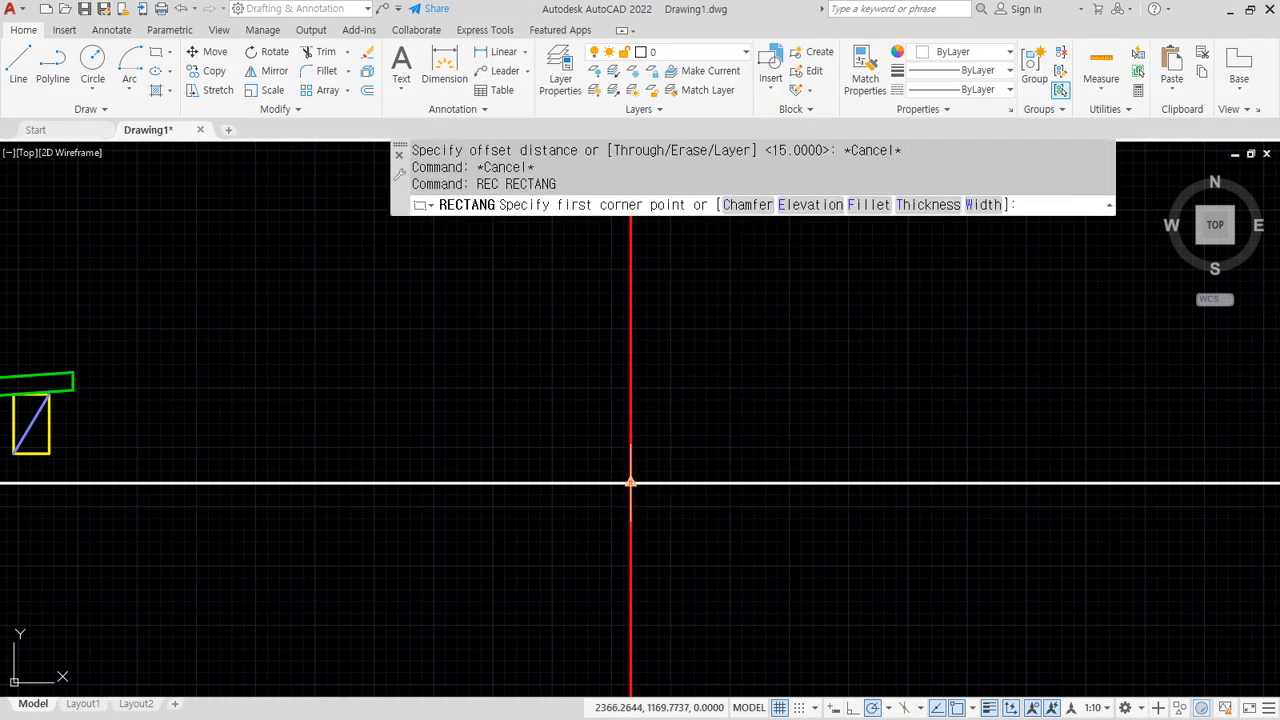
click(630, 483)
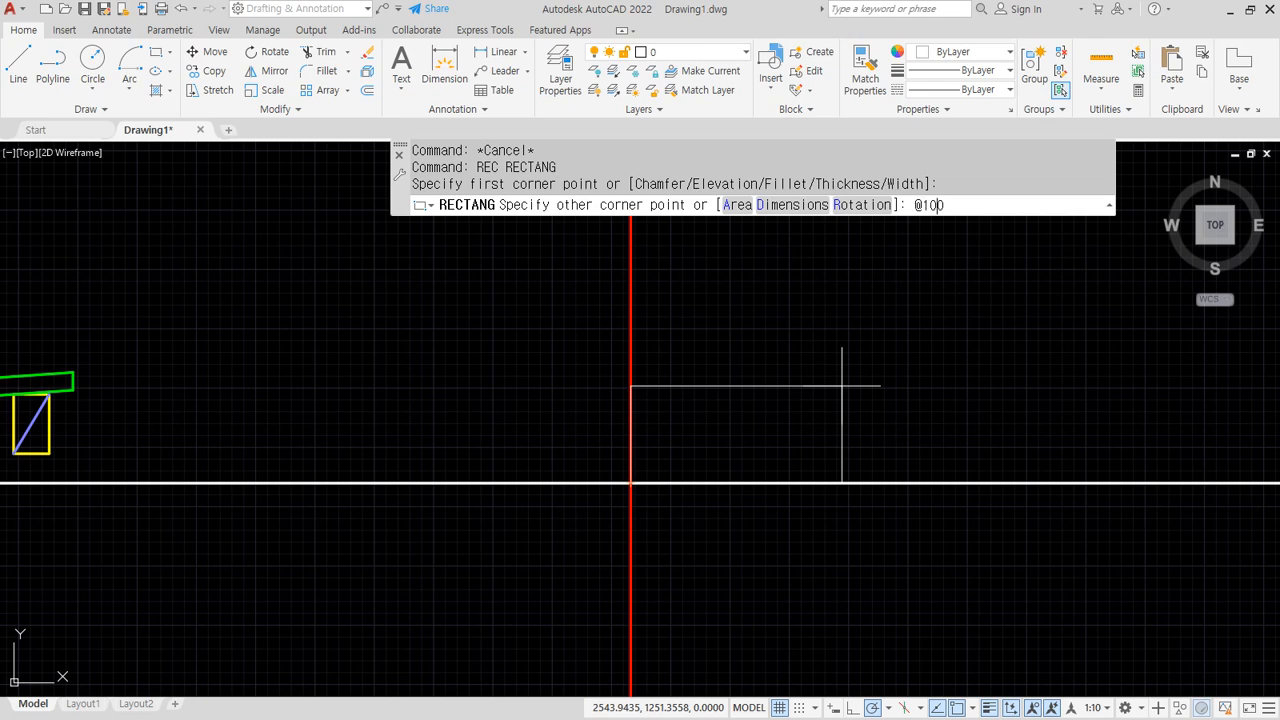
text(@1000,400)
key(Return)
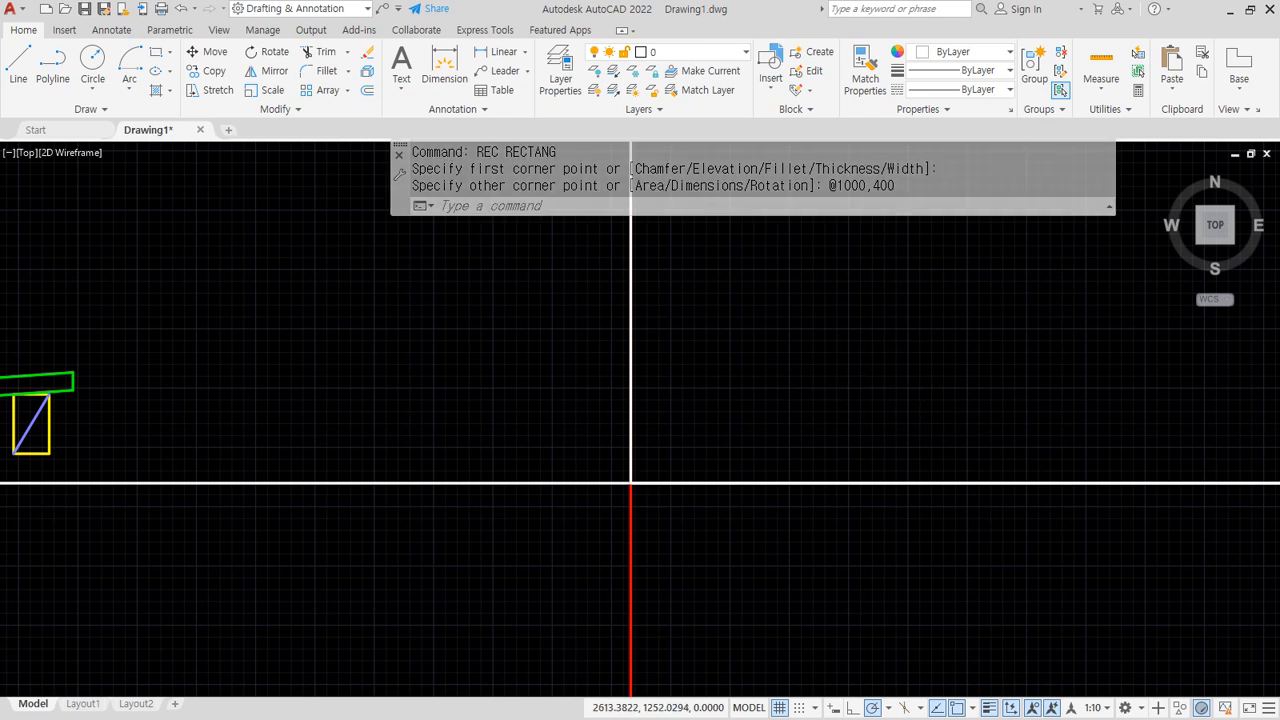
Draw a sloping construction line through the rectangle's lower-left and upper-right corners.
scroll(924, 397, down, 6)
middle_drag(924, 397, 648, 473)
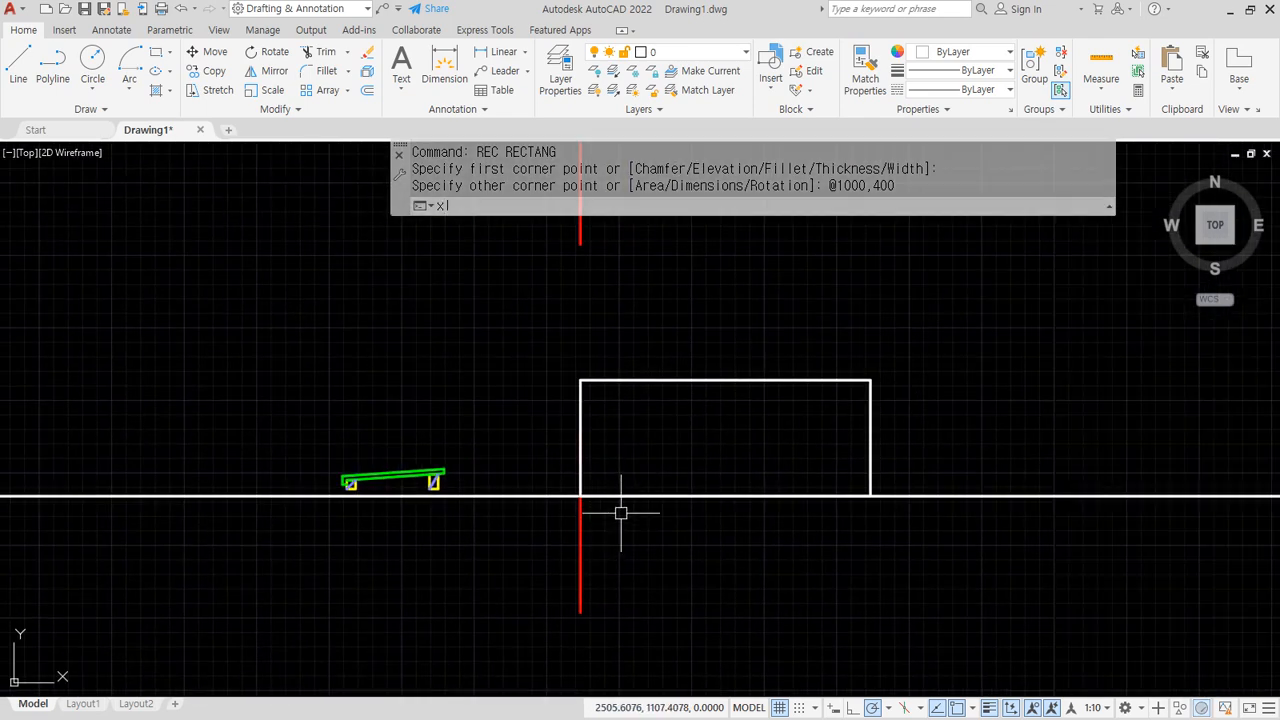
text(xl)
key(Return)
click(580, 494)
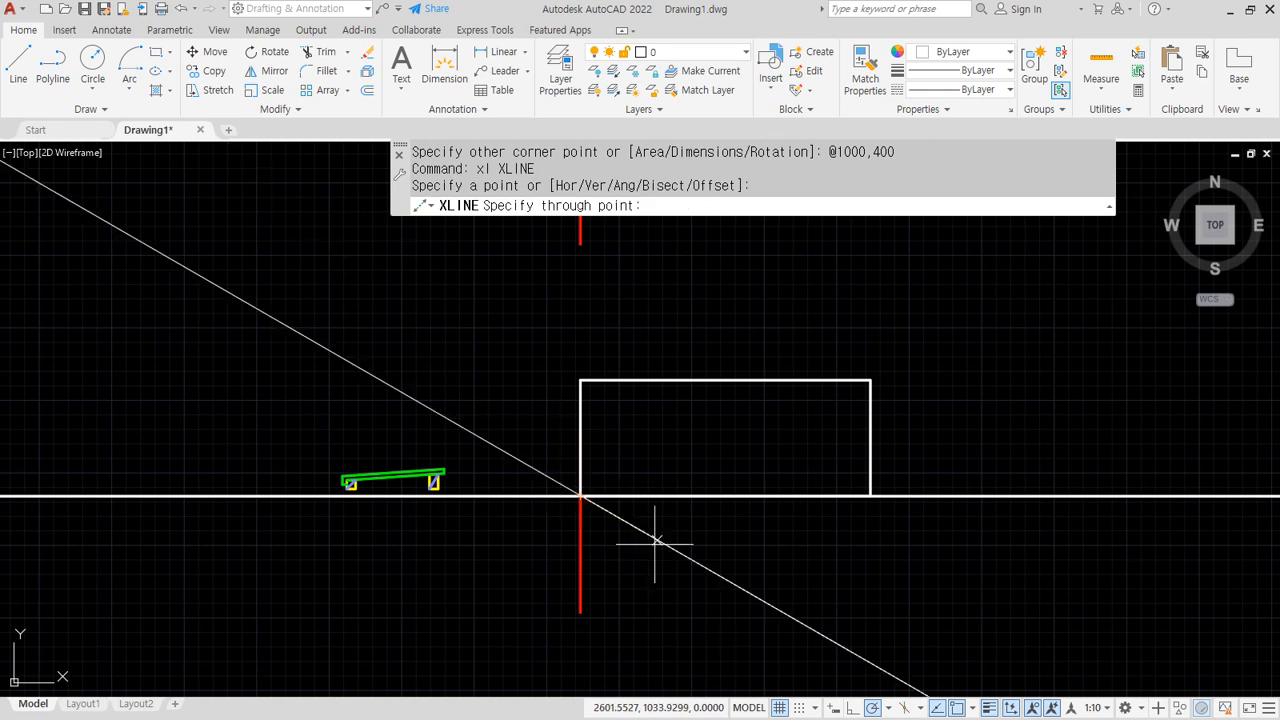
click(870, 380)
key(Return)
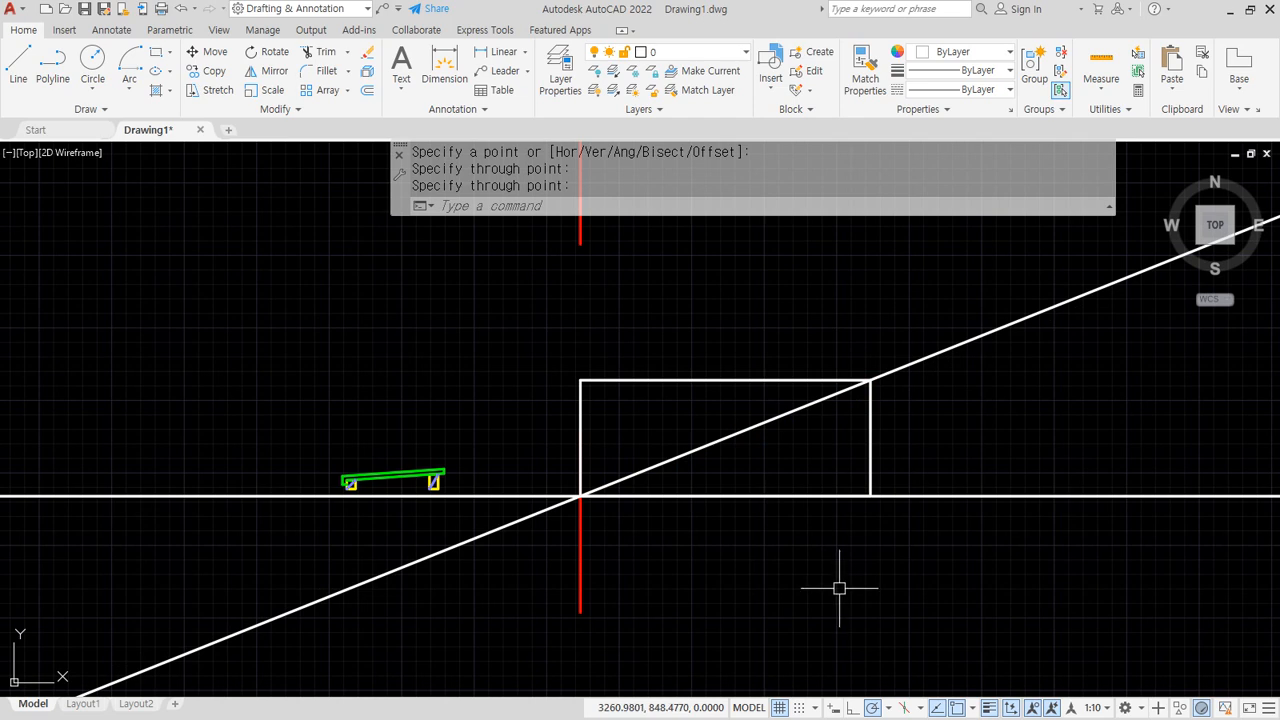
Set the global linetype scale factor to 1.
text(lts)
key(Return)
text(1)
key(Return)
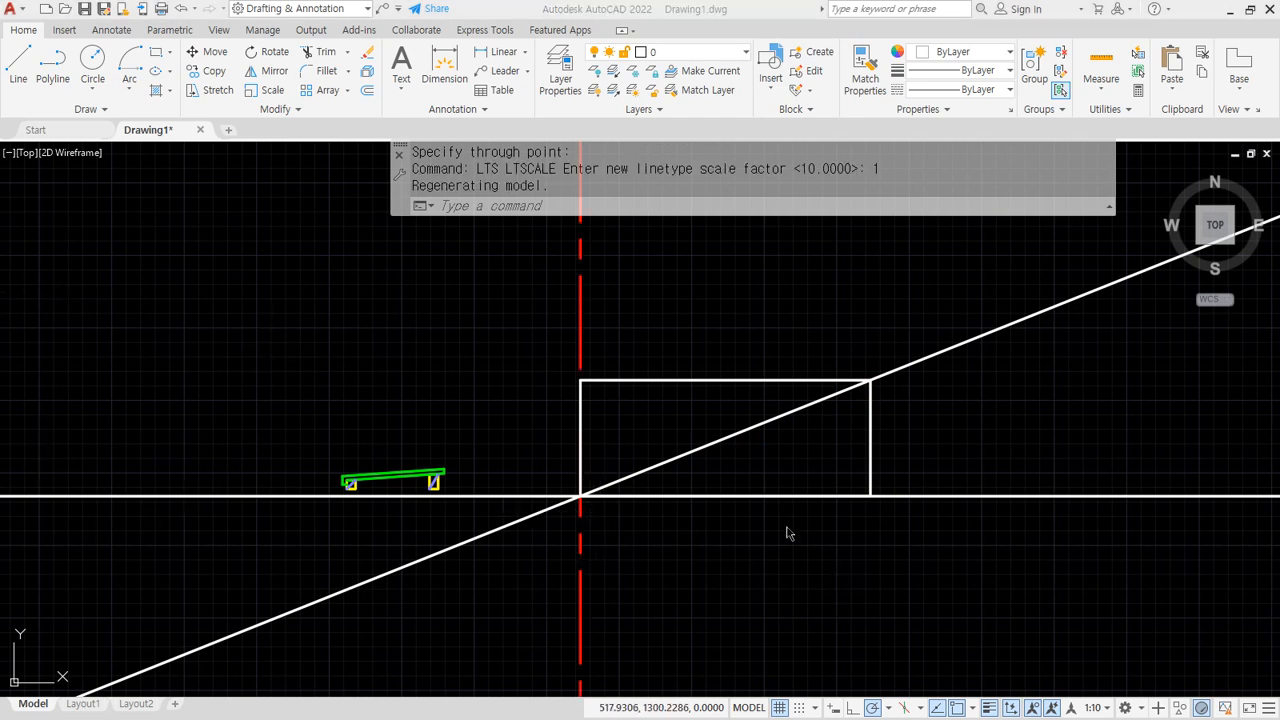
mouse_move(586, 499)
mouse_down()
mouse_move(812, 520)
mouse_move(832, 506)
mouse_up()
drag(718, 558, 718, 602)
drag(758, 560, 757, 553)
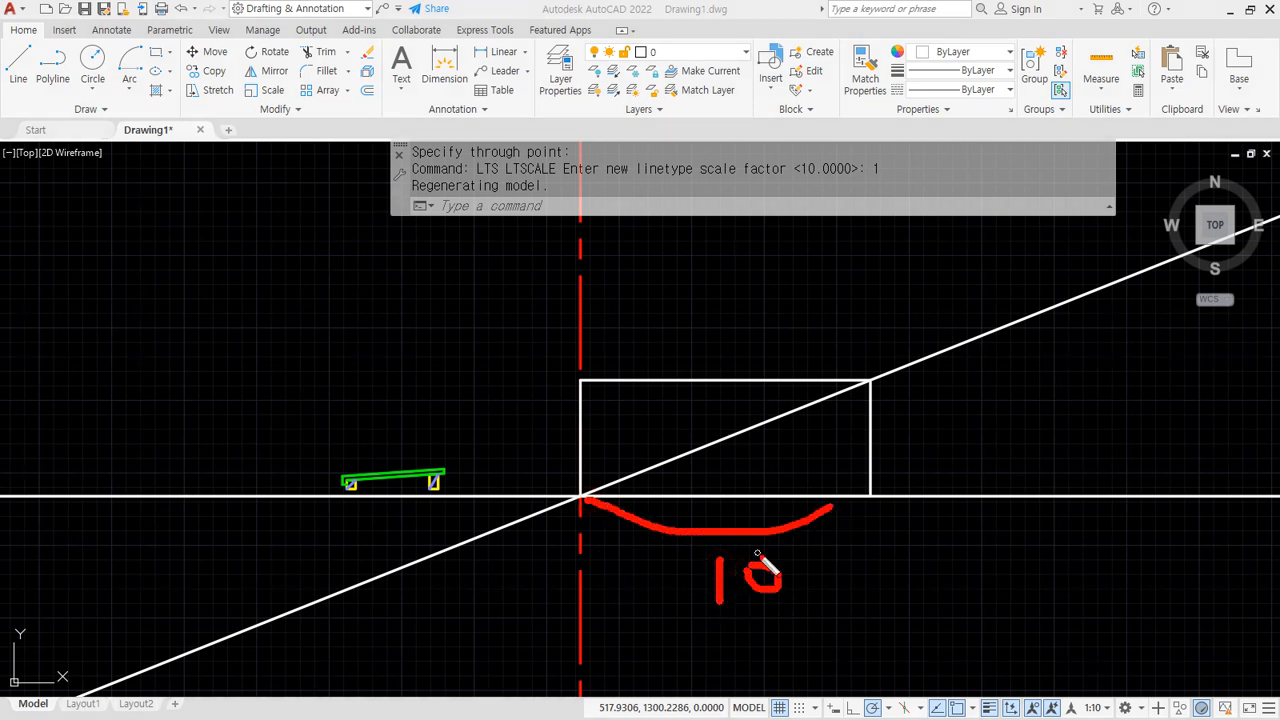
drag(884, 488, 894, 409)
mouse_move(994, 406)
mouse_down()
mouse_move(969, 437)
mouse_move(1030, 433)
mouse_up()
drag(1004, 404, 1010, 460)
key(Escape)
scroll(605, 490, up, 5)
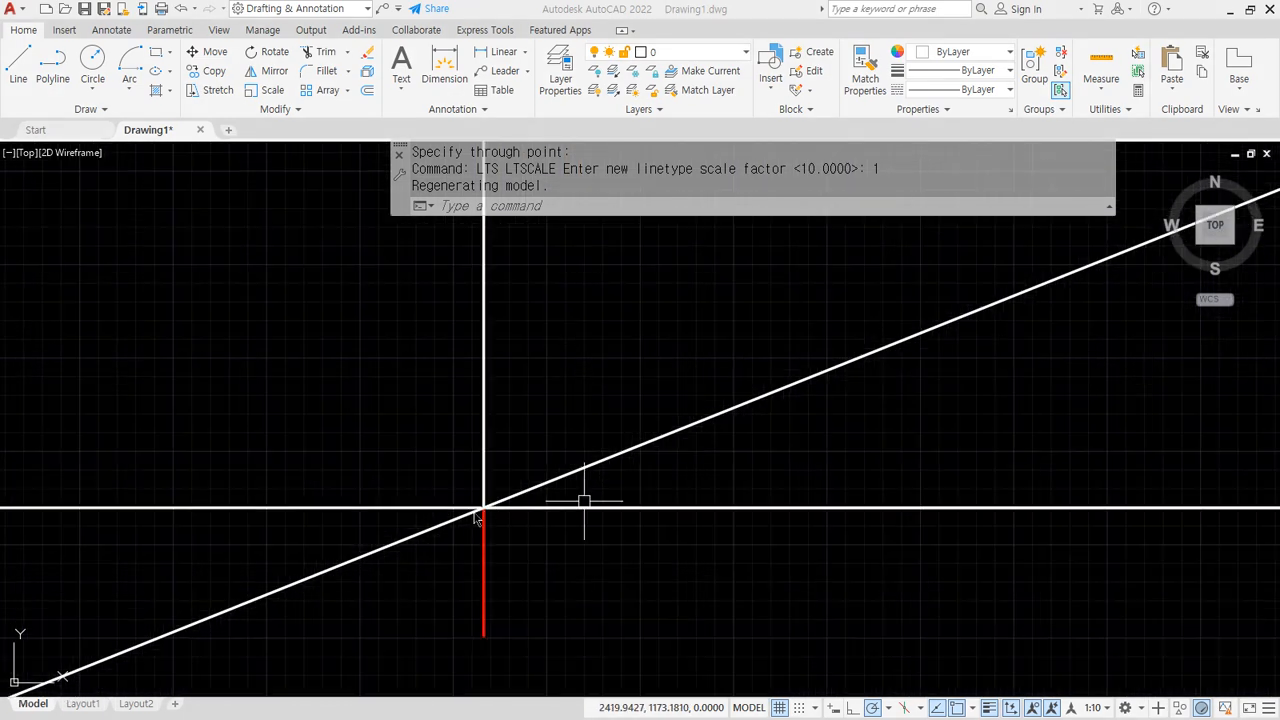
Draw a 10 by 4 rectangle up and to the right from the intersection of the construction lines.
text(rec)
key(Return)
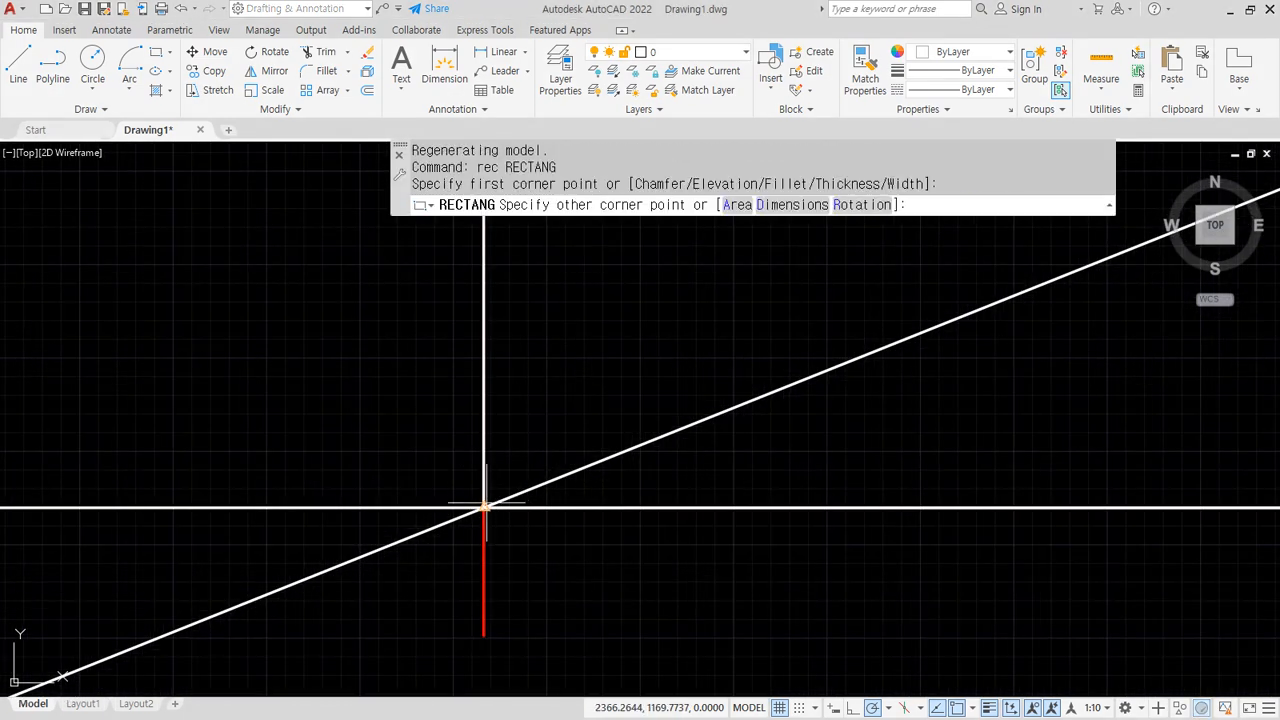
click(484, 508)
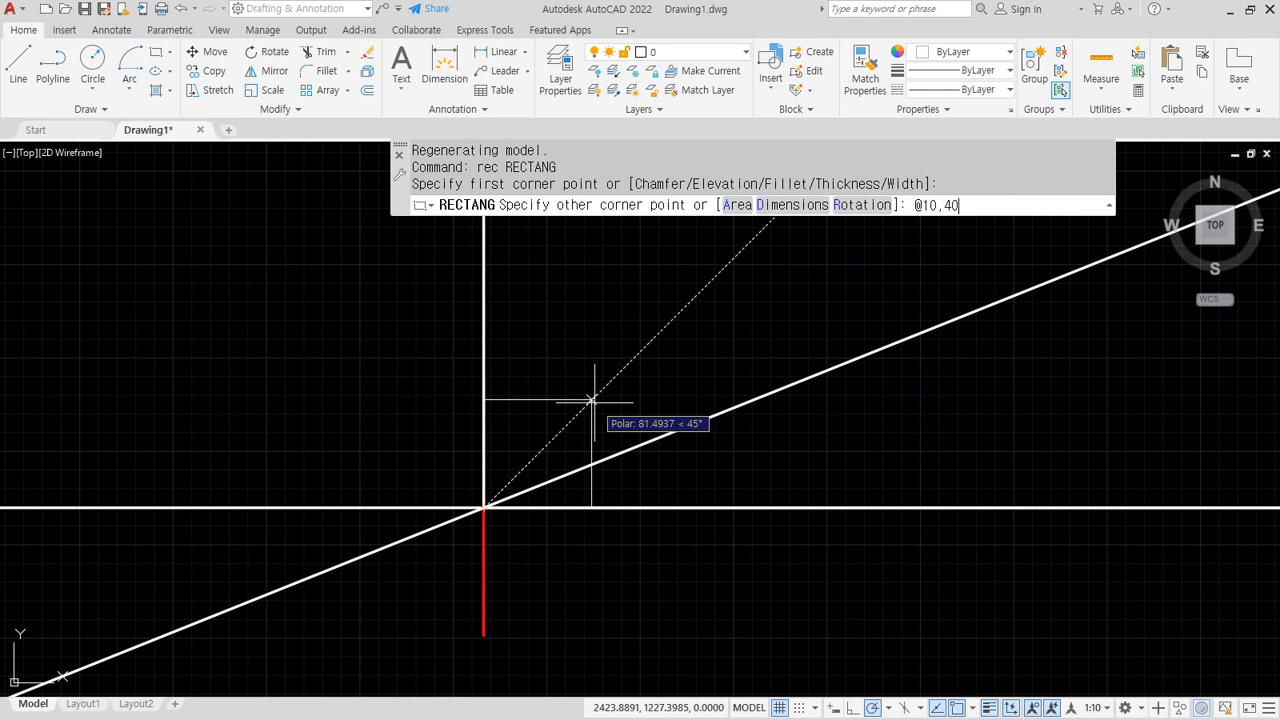
text(@10,4)
key(Return)
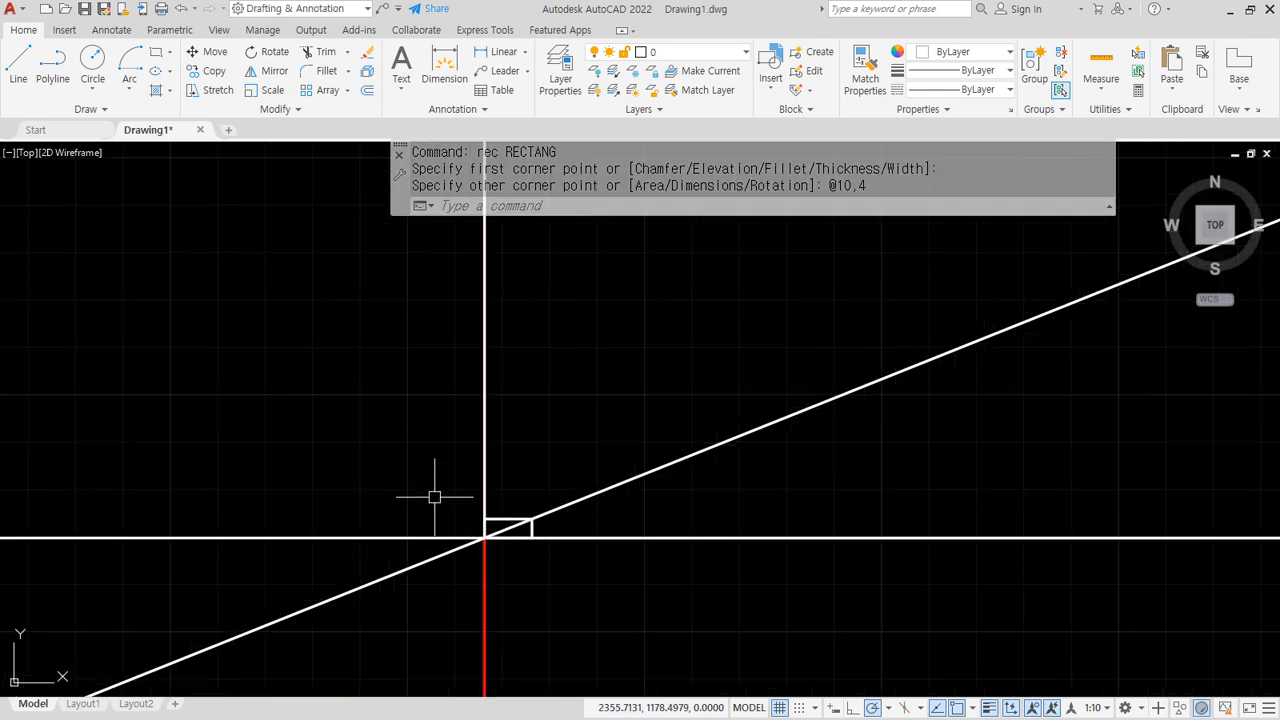
scroll(440, 491, up, 8)
middle_drag(632, 438, 626, 423)
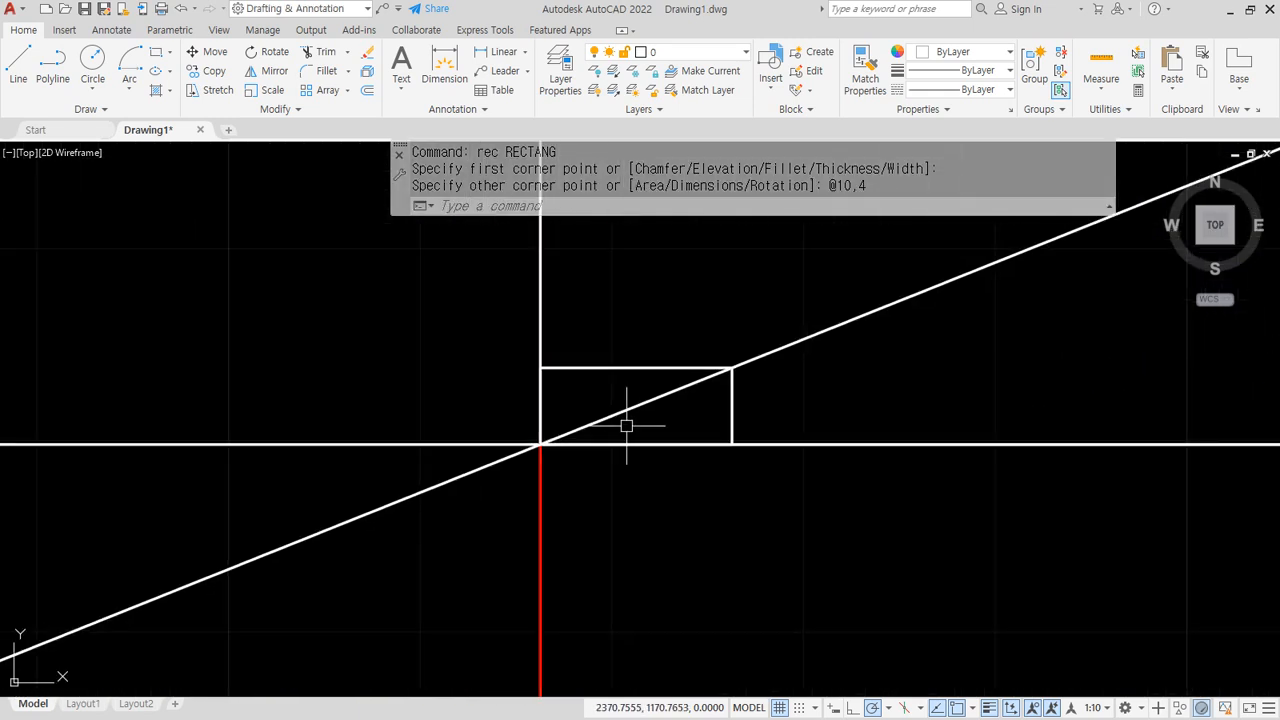
Erase the 10 by 4 rectangle.
click(614, 367)
text(e)
key(Return)
Draw a 100 by 40 rectangle up and to the right from the intersection of the construction lines.
text(rec)
key(Return)
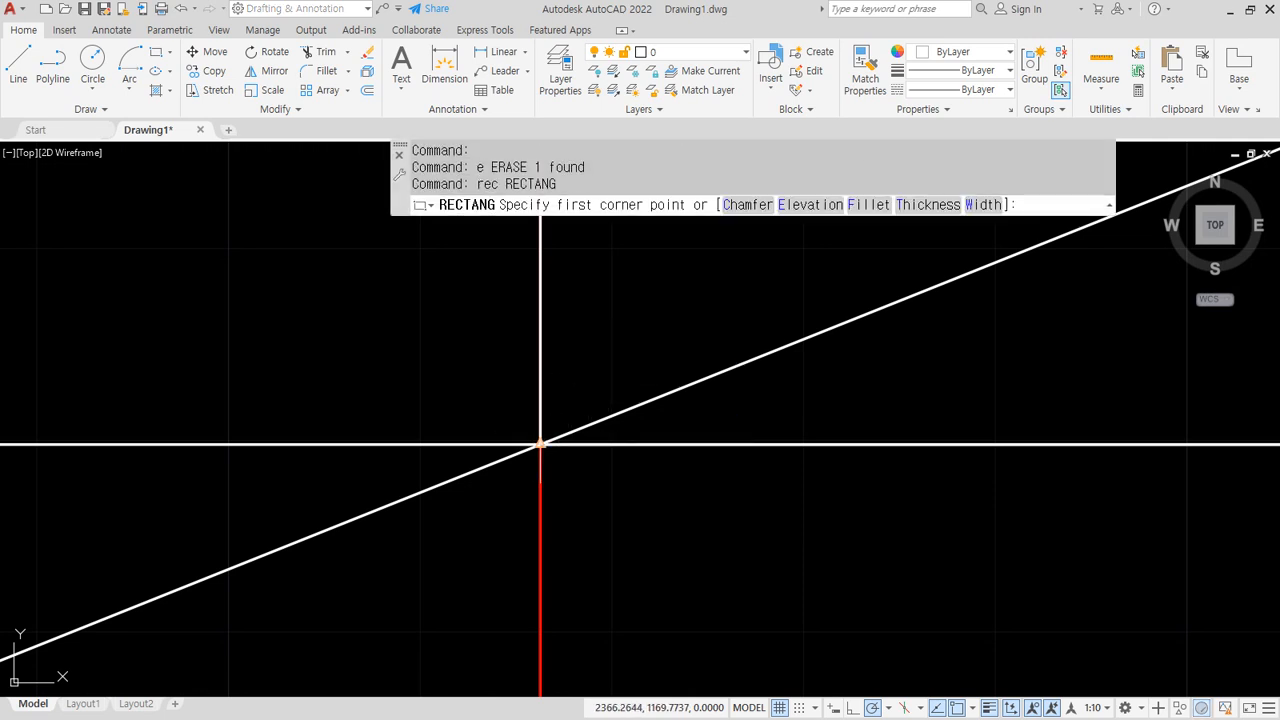
click(540, 442)
text(@100,40)
key(Return)
mouse_move(581, 517)
middle_down()
mouse_move(643, 569)
mouse_move(577, 608)
middle_up()
scroll(575, 606, down, 6)
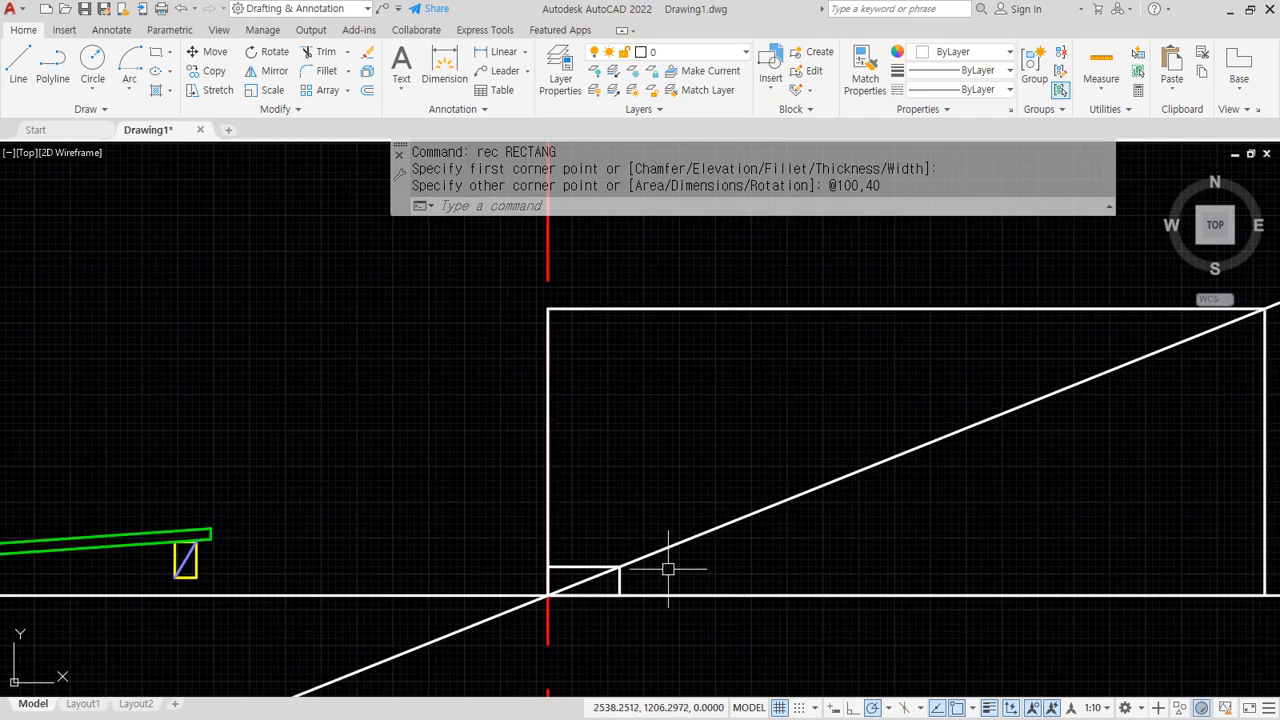
Erase the 100 by 40 rectangle inside the large slope rectangle.
click(573, 565)
text(e)
key(Return)
scroll(566, 580, down, 2)
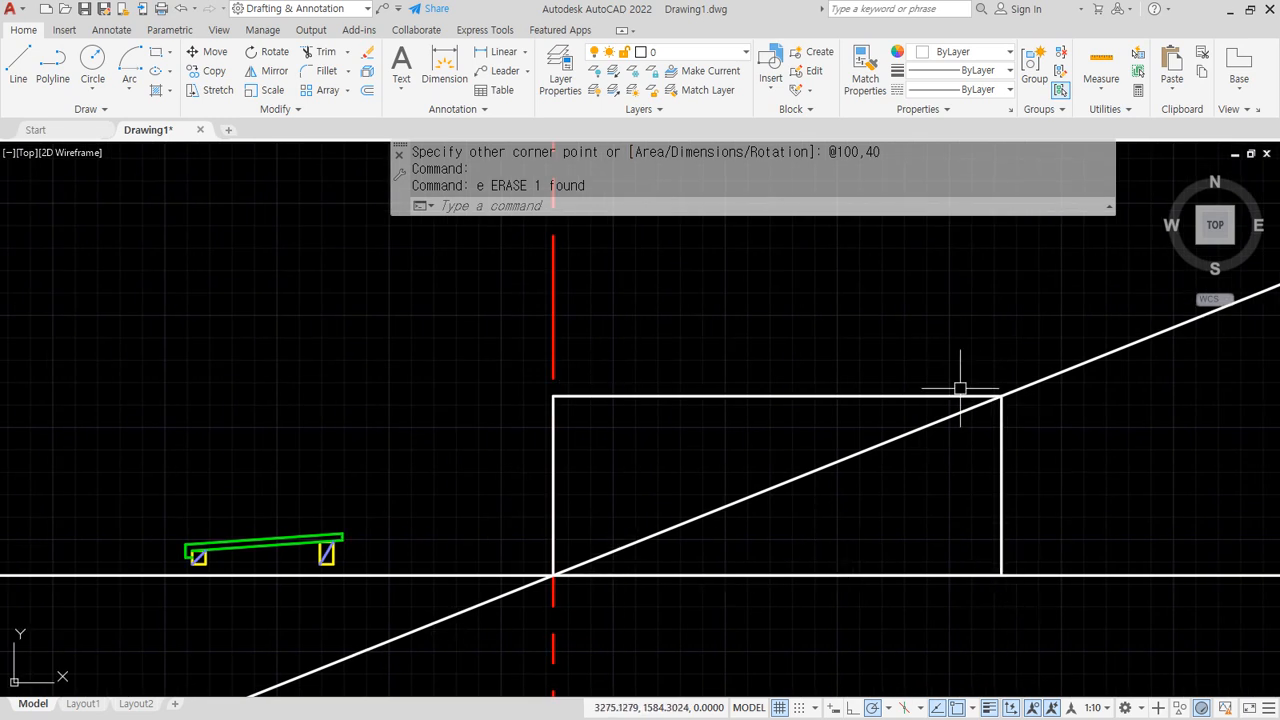
middle_drag(753, 592, 726, 584)
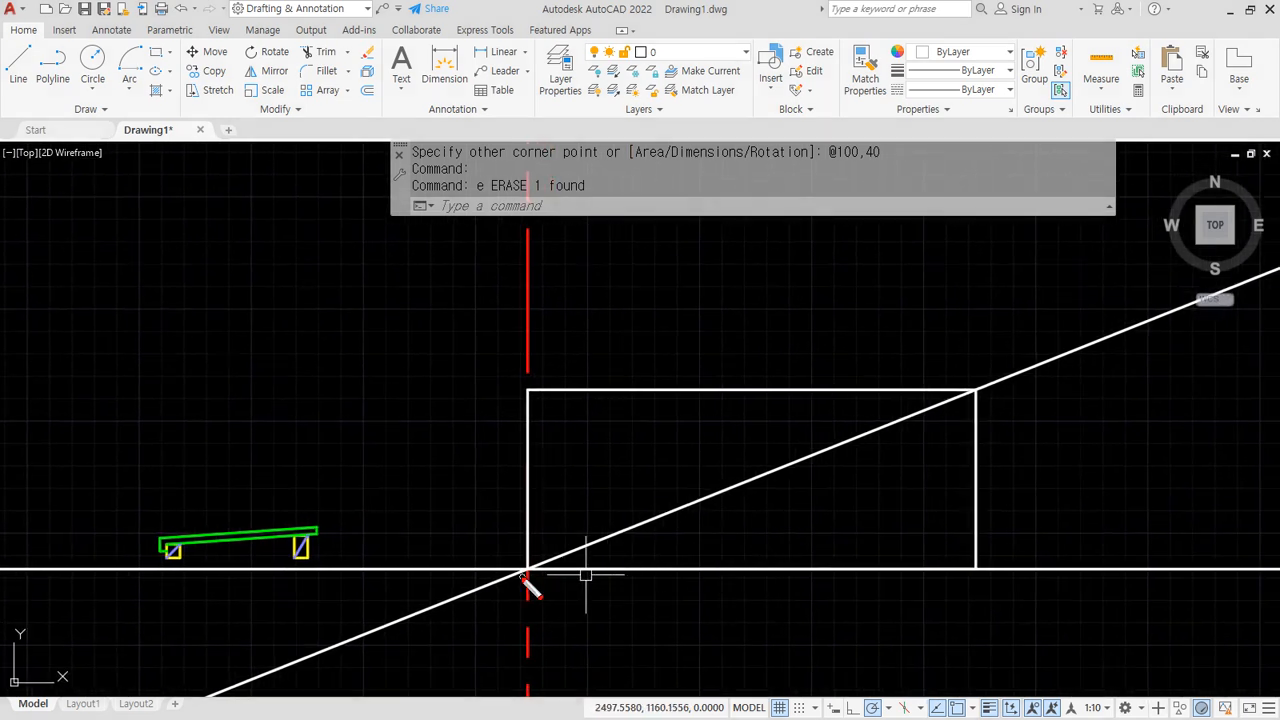
drag(527, 569, 963, 567)
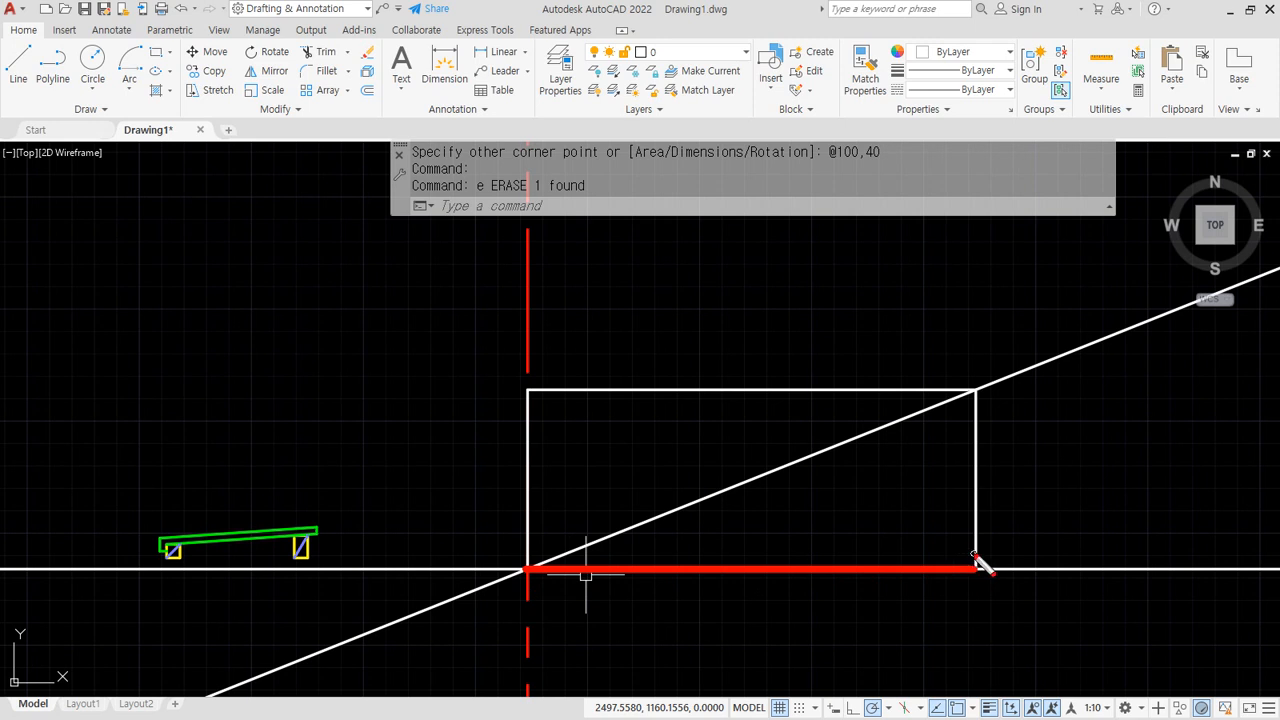
drag(976, 487, 974, 392)
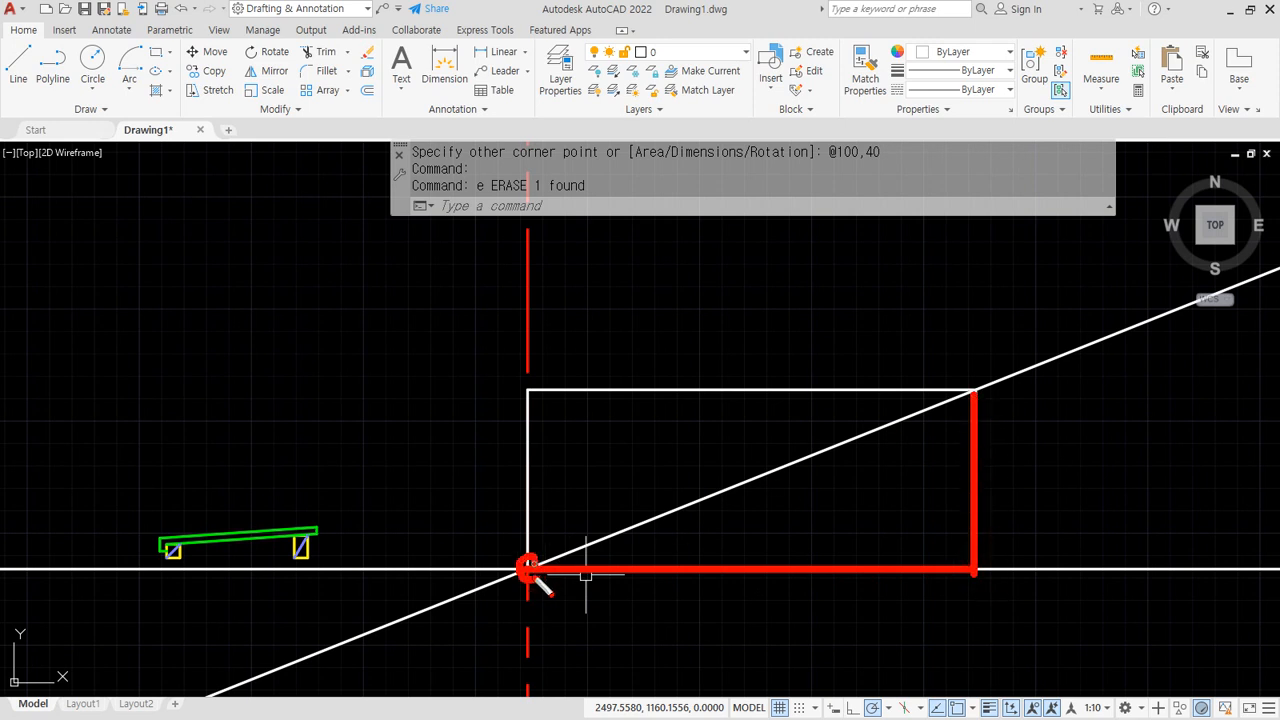
drag(528, 240, 533, 715)
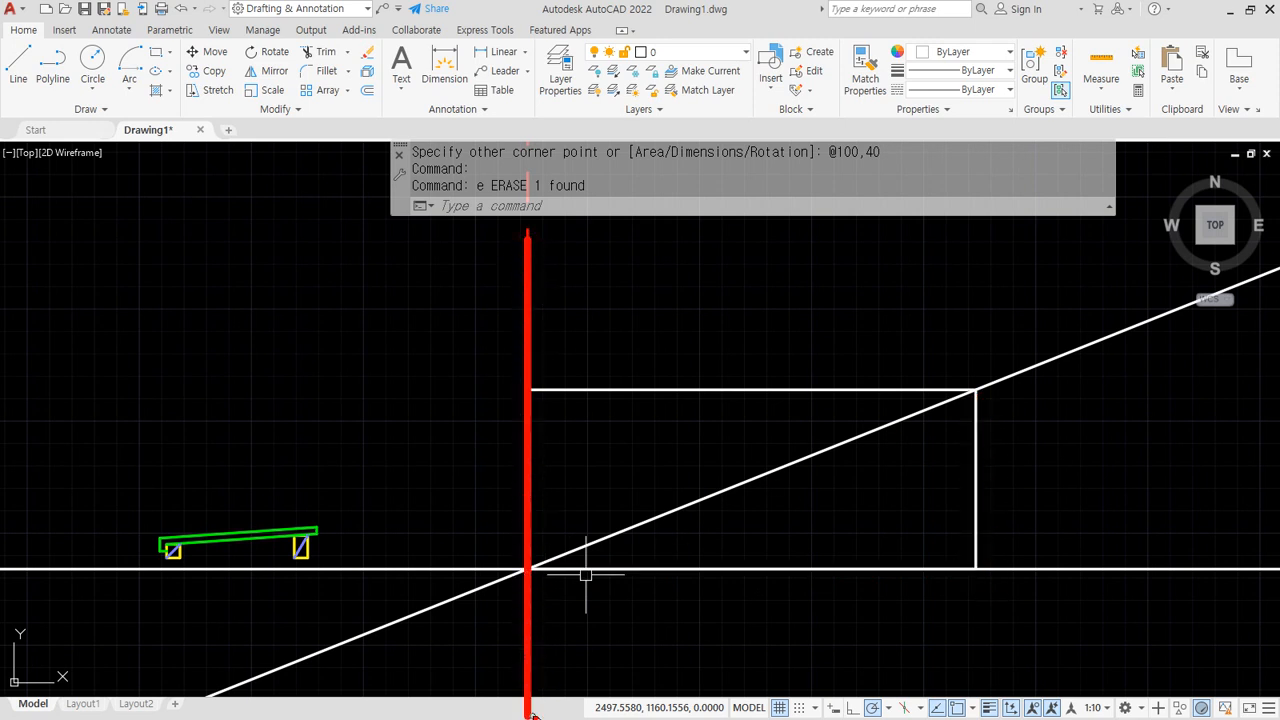
drag(530, 565, 992, 392)
key(Escape)
Offset the vertical red centre line 600 to the left.
scroll(497, 544, down, 2)
middle_drag(437, 577, 454, 414)
scroll(432, 444, up, 1)
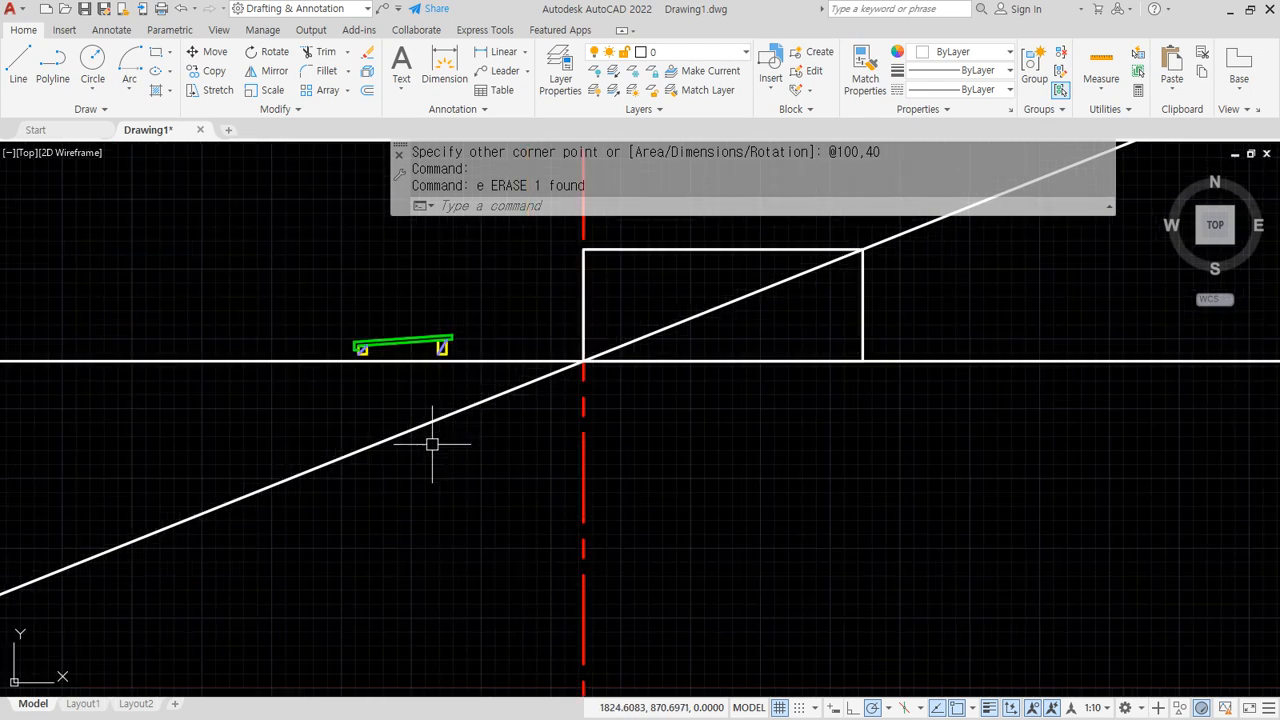
text(o)
key(Return)
text(600)
key(Return)
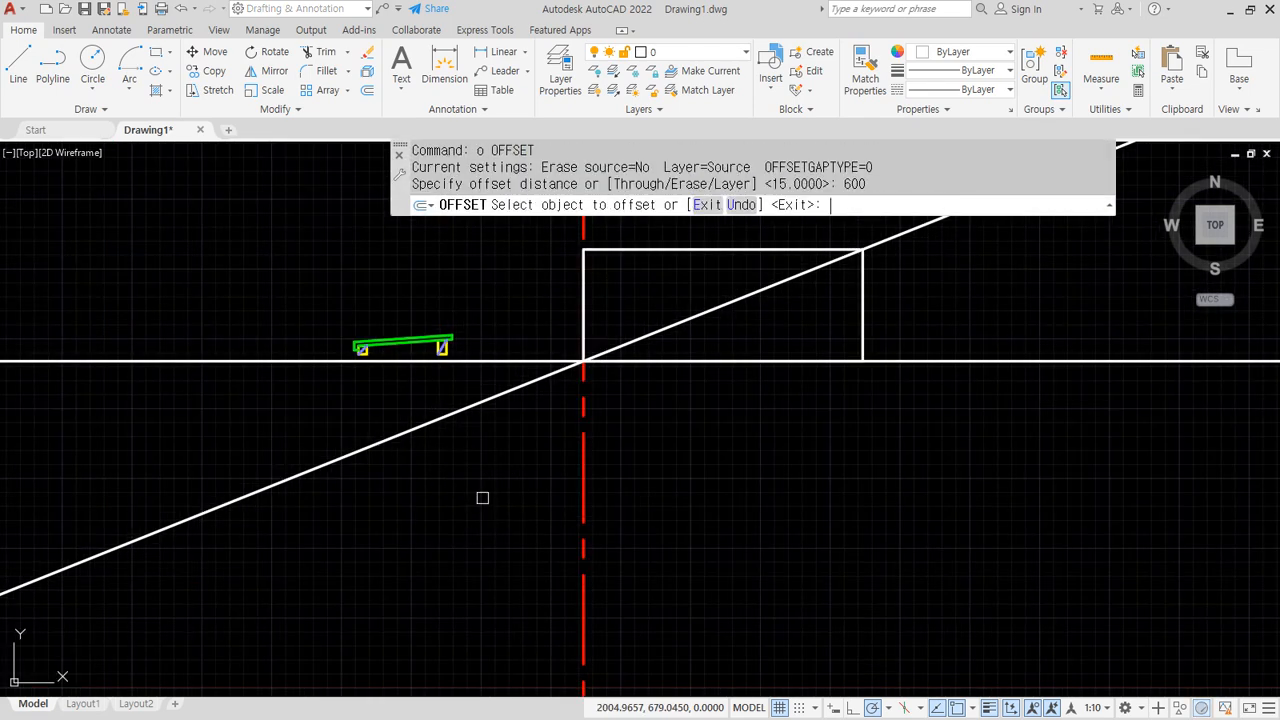
click(577, 462)
click(440, 518)
key(Return)
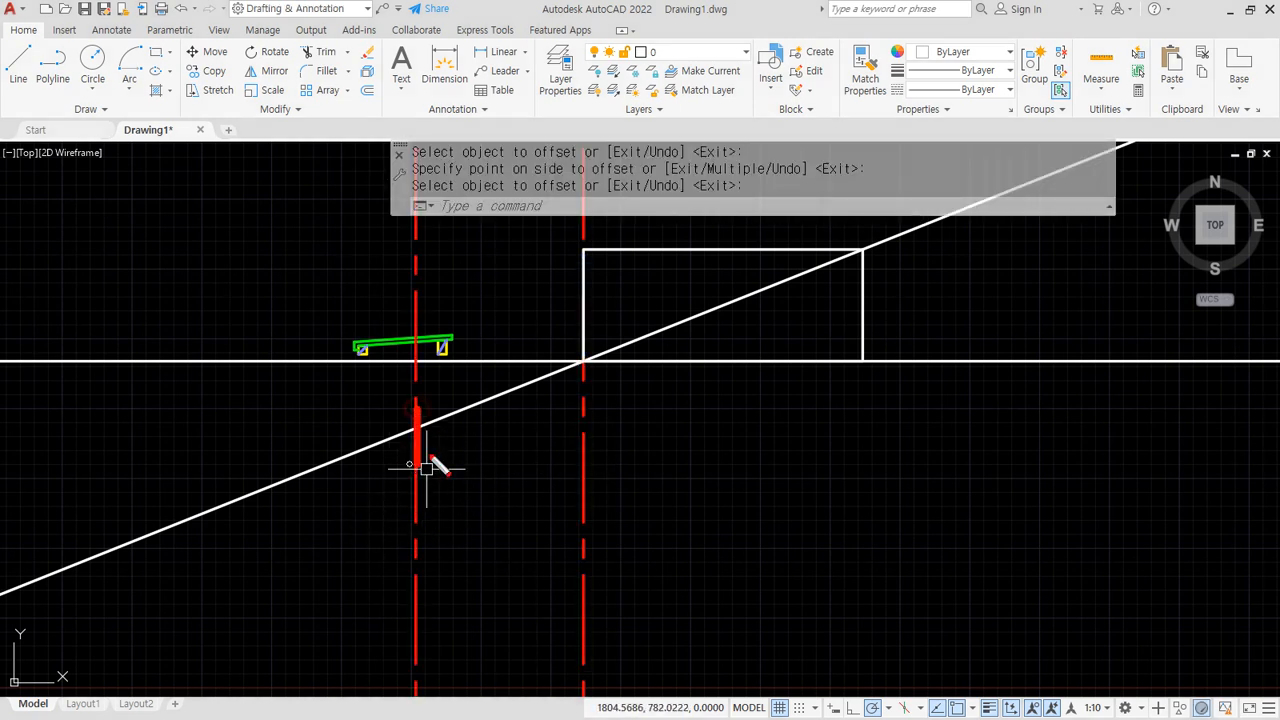
mouse_move(583, 450)
mouse_down()
mouse_move(451, 449)
mouse_move(446, 532)
mouse_up()
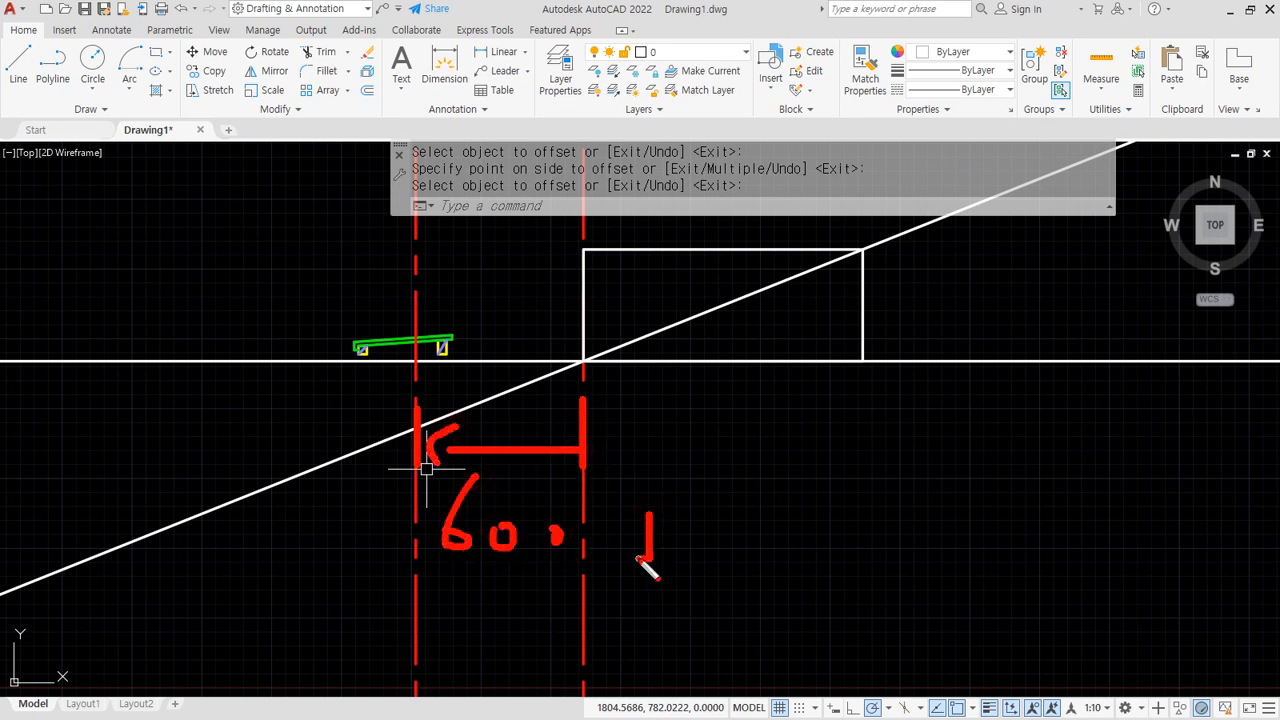
drag(703, 535, 697, 542)
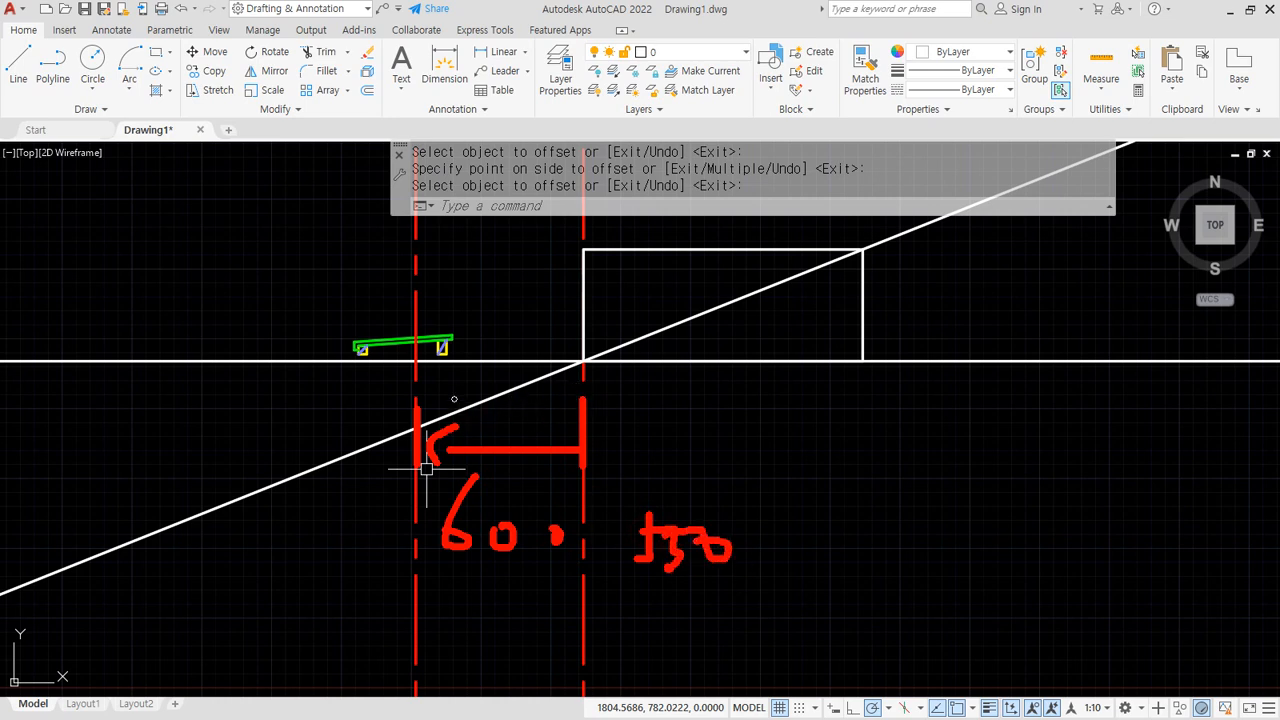
key(Escape)
Draw the eaves beam outline from the left centre line's crossing with the slope: 250 down, 150 right and back up.
scroll(414, 409, up, 4)
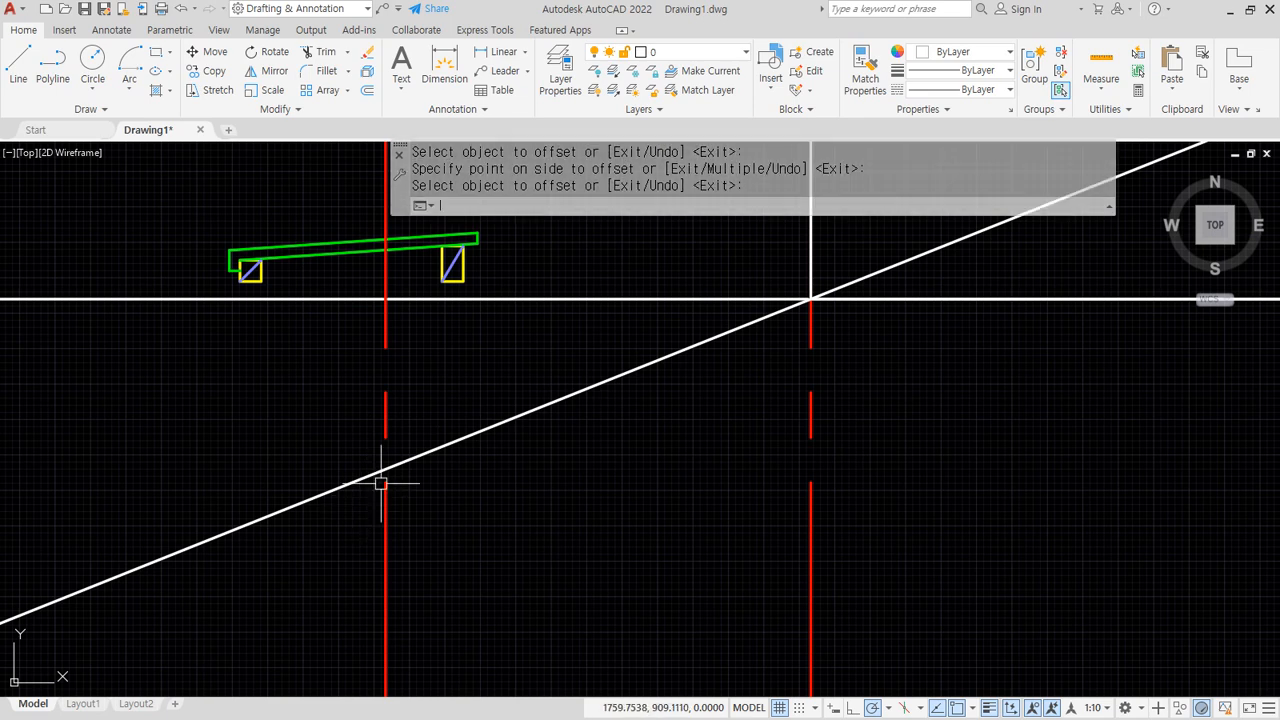
text(l)
key(Return)
click(384, 467)
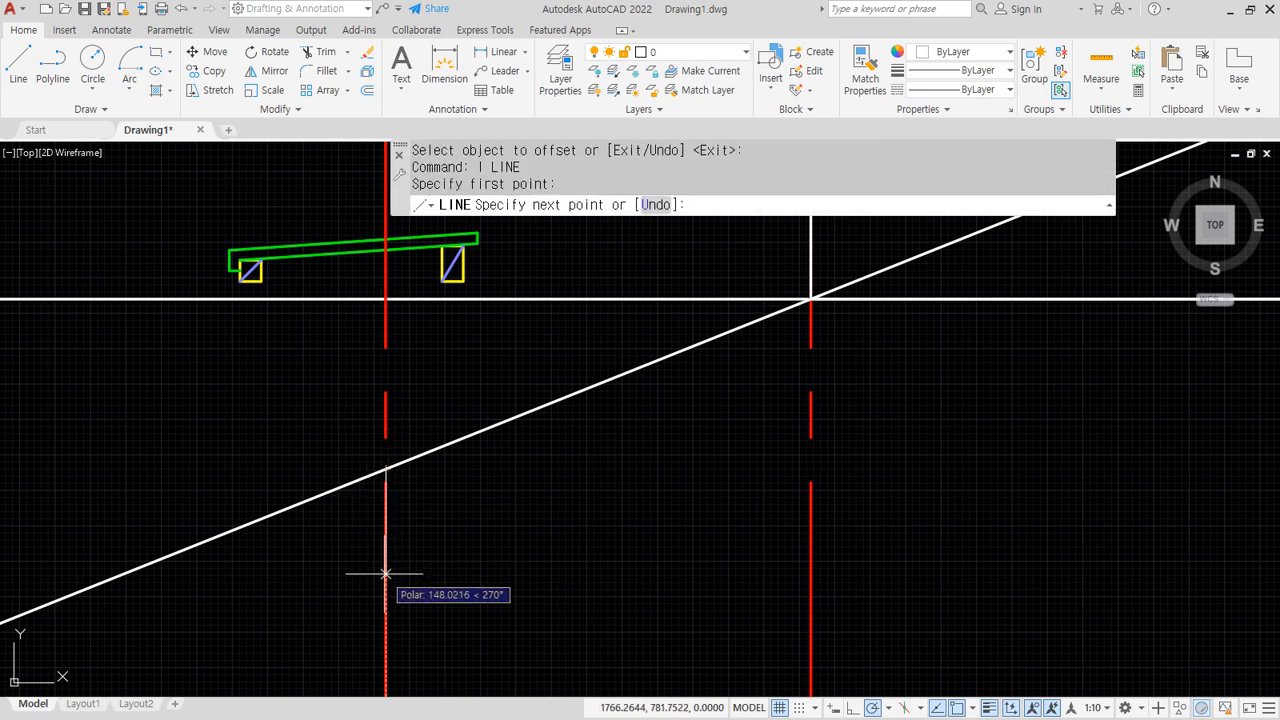
text(250)
key(Return)
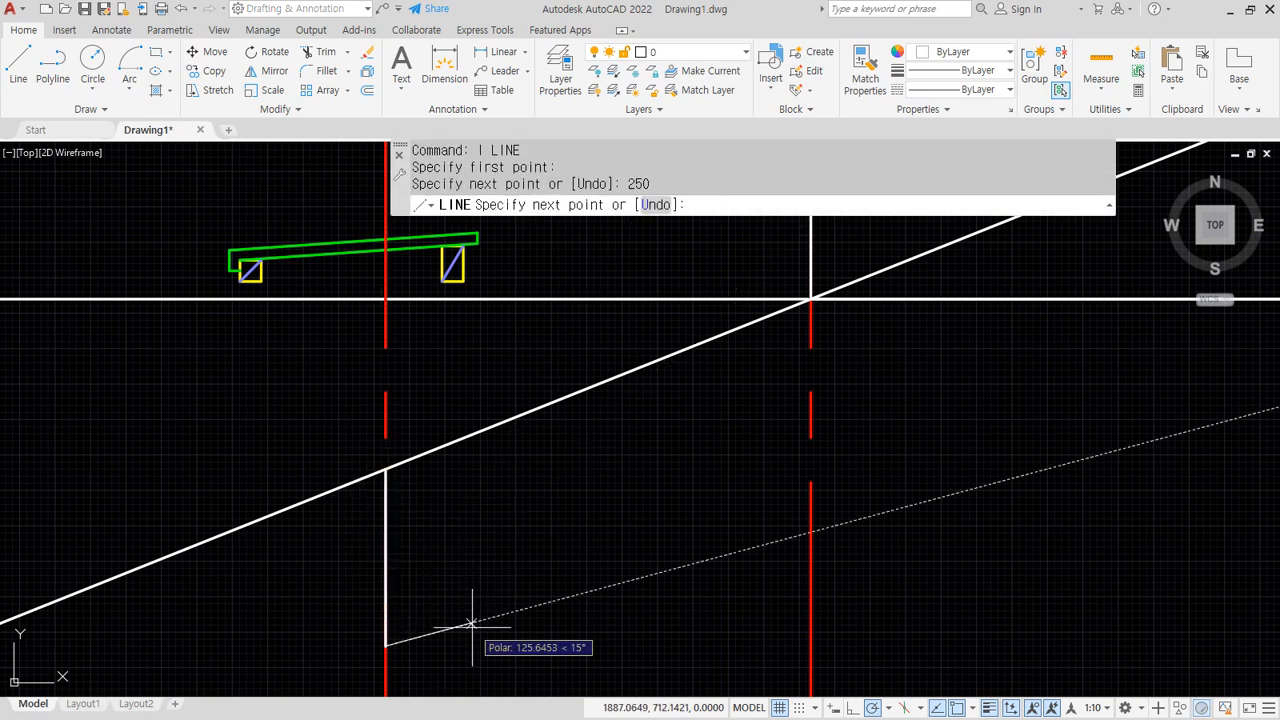
text(15)
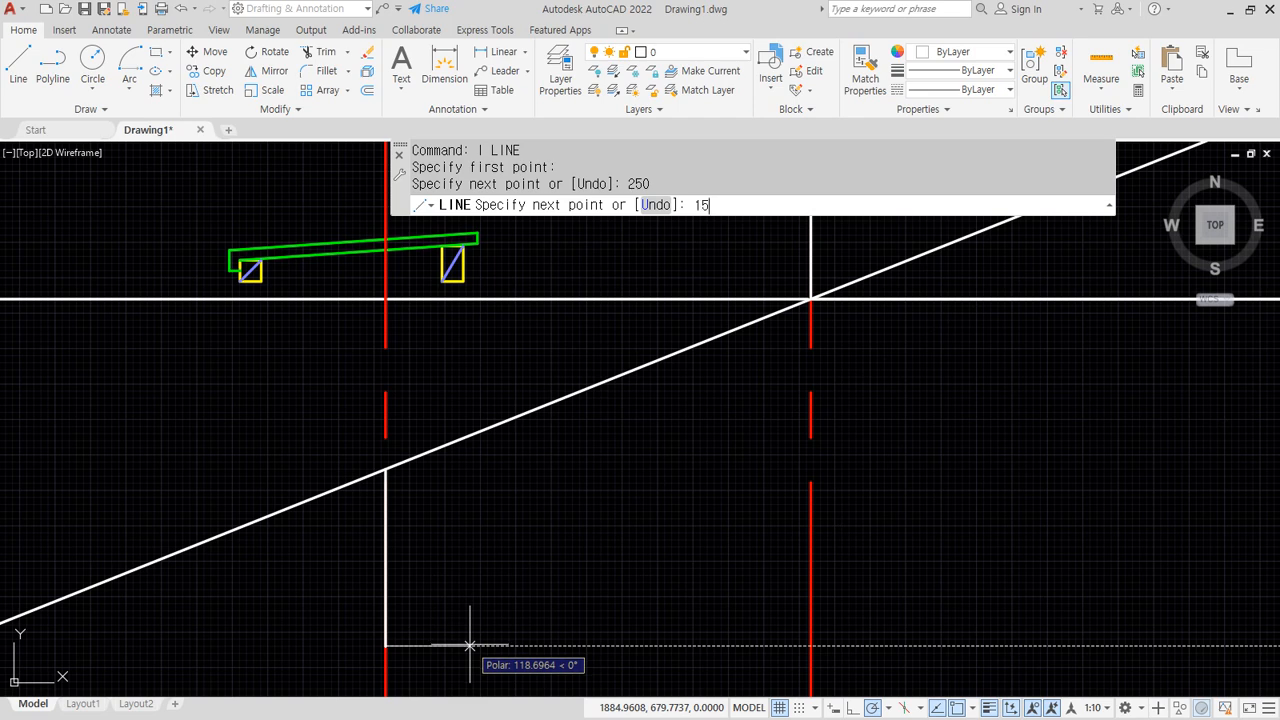
text(0)
key(Return)
key(Return)
Offset the sloping construction line 150 downward to form the underside of the roof slab.
text(o)
key(Return)
text(5)
key(BackSpace)
text(150)
key(Return)
click(522, 412)
click(523, 520)
key(Return)
Fillet both sloping lines to the eaves beam's vertical sides with zero radius, making sharp corners.
text(f)
key(Return)
click(516, 535)
click(491, 558)
key(Return)
click(406, 458)
click(386, 480)
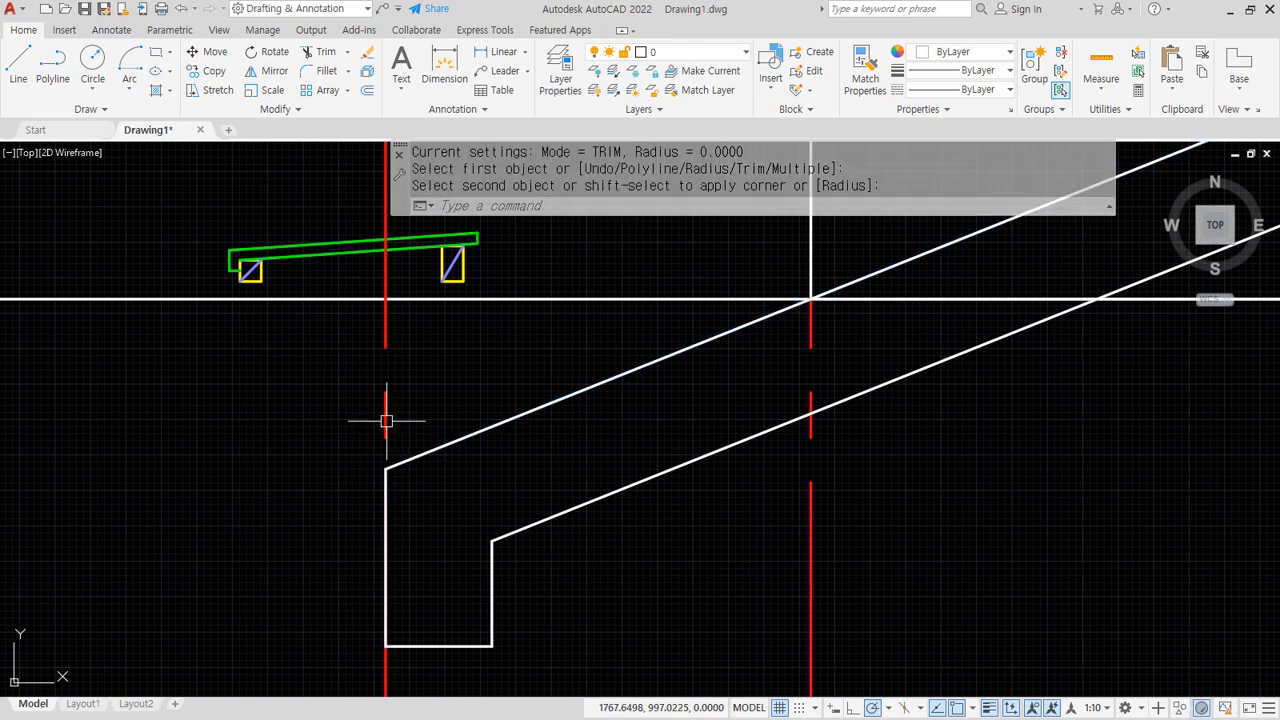
scroll(315, 465, down, 1)
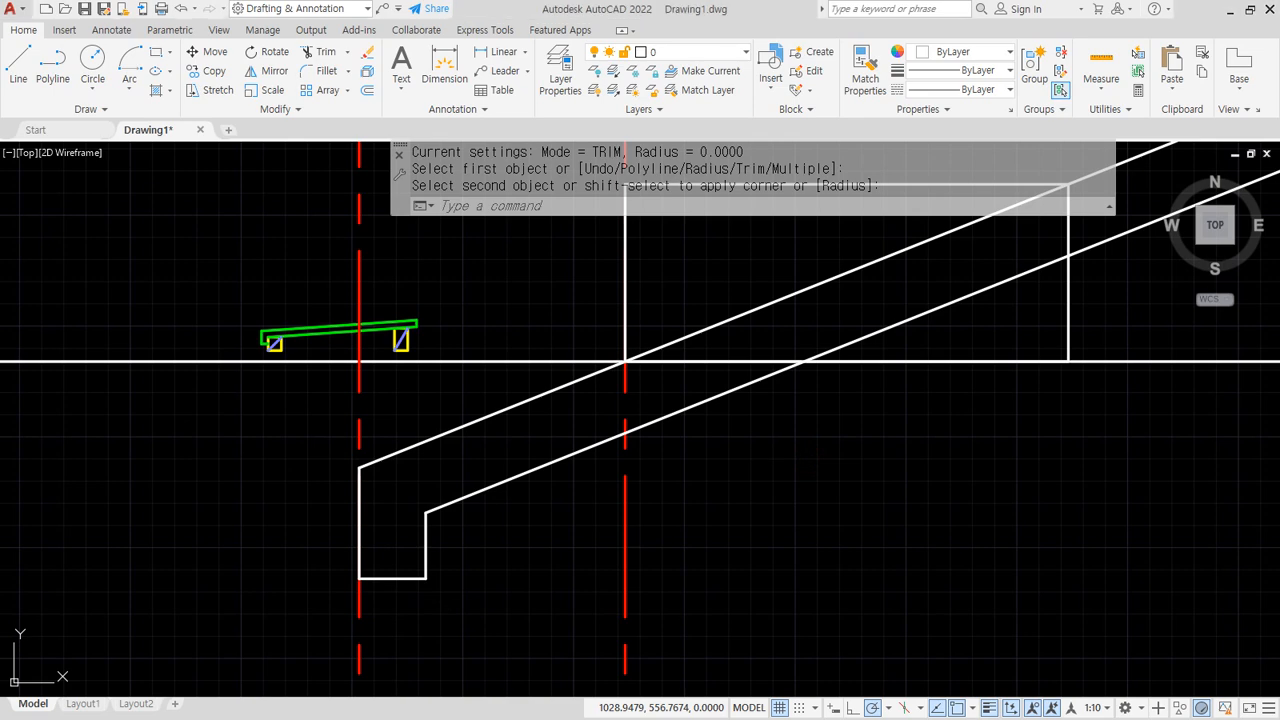
scroll(773, 441, down, 5)
scroll(773, 441, down, 2)
middle_drag(1069, 445, 895, 484)
middle_drag(994, 434, 854, 451)
middle_drag(708, 459, 729, 421)
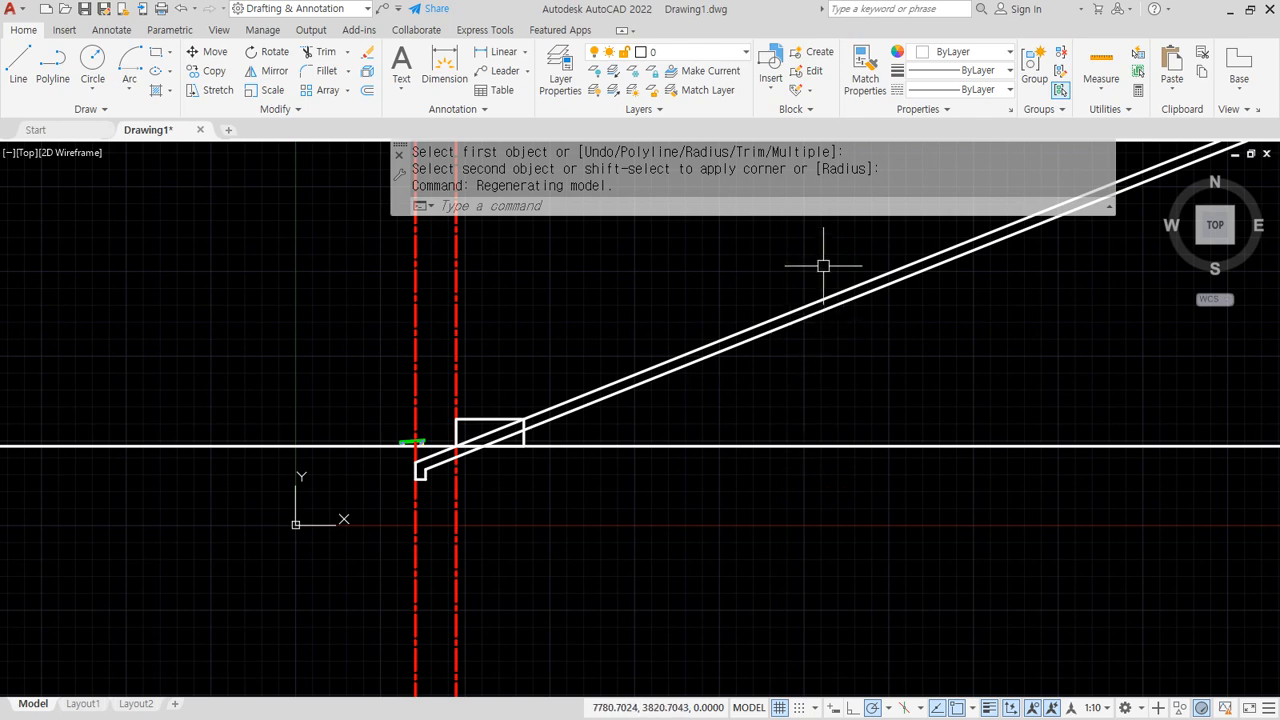
drag(824, 247, 825, 516)
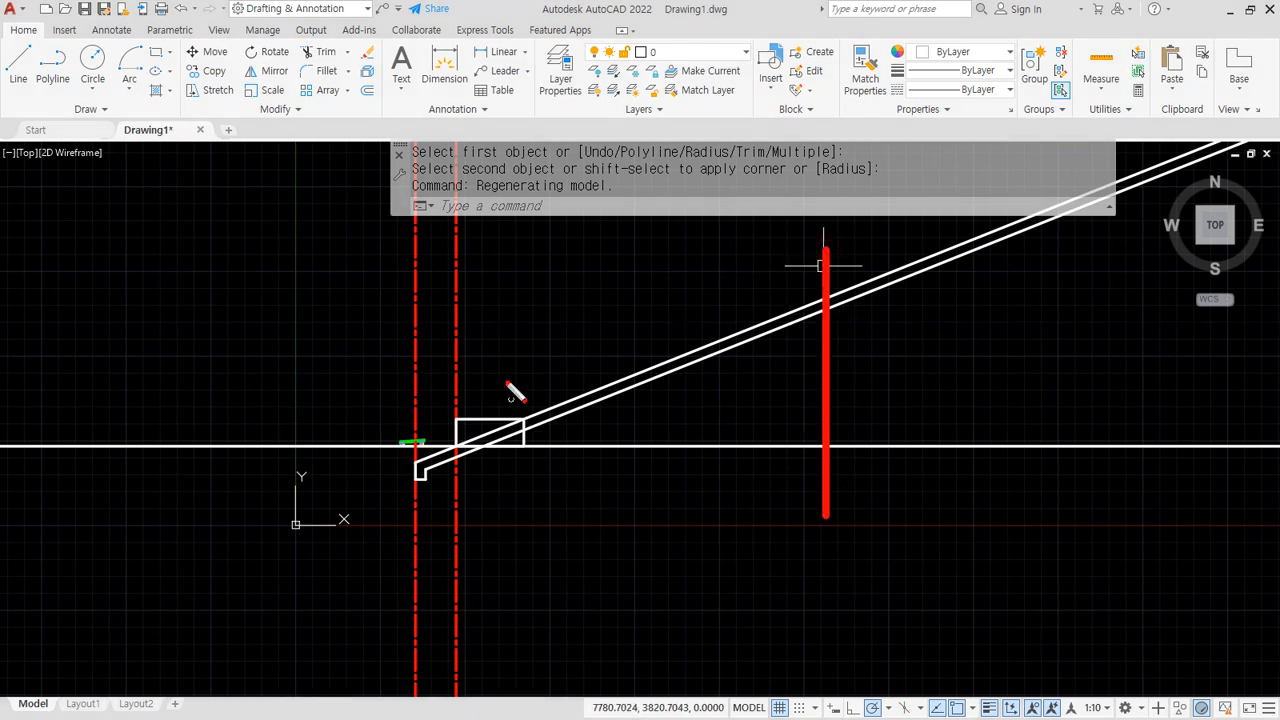
mouse_move(424, 319)
mouse_down()
mouse_move(455, 362)
mouse_move(821, 318)
mouse_move(788, 364)
mouse_up()
key(Escape)
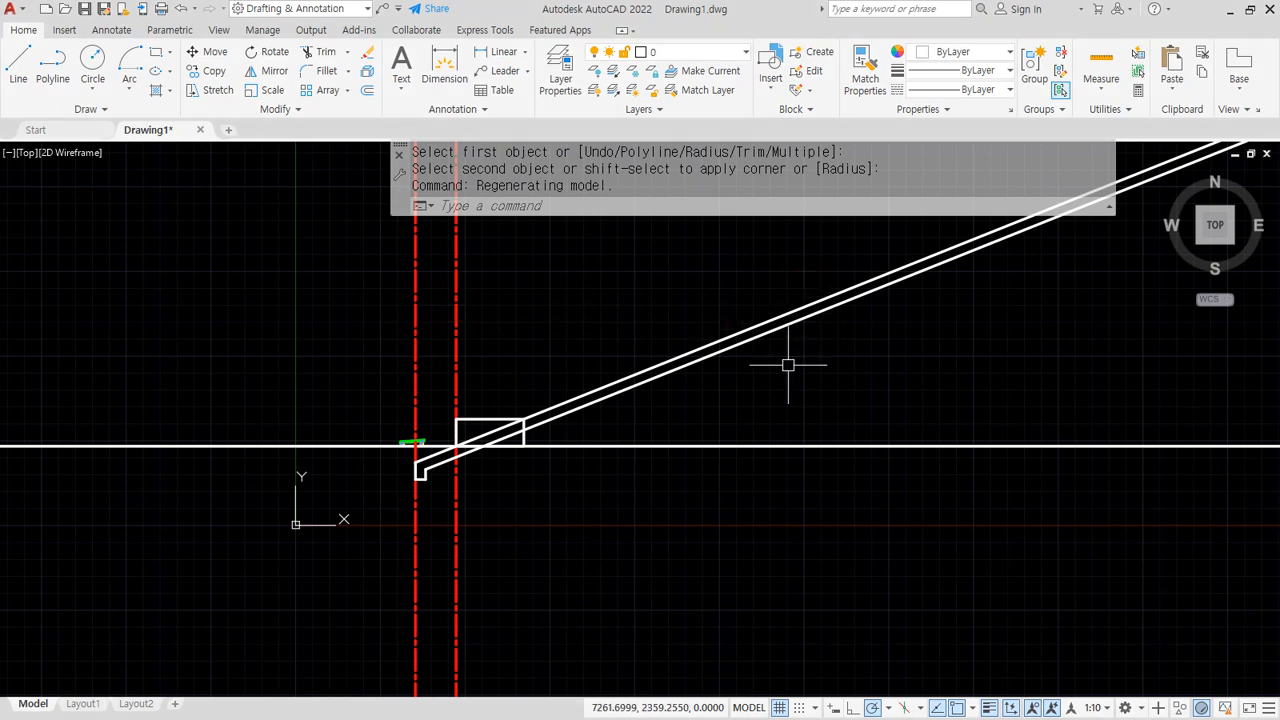
Draw a vertical line about 1920 long across both roof lines, well right of the slope rectangle, and trim the roof lines beyond it.
text(l)
key(Return)
click(810, 265)
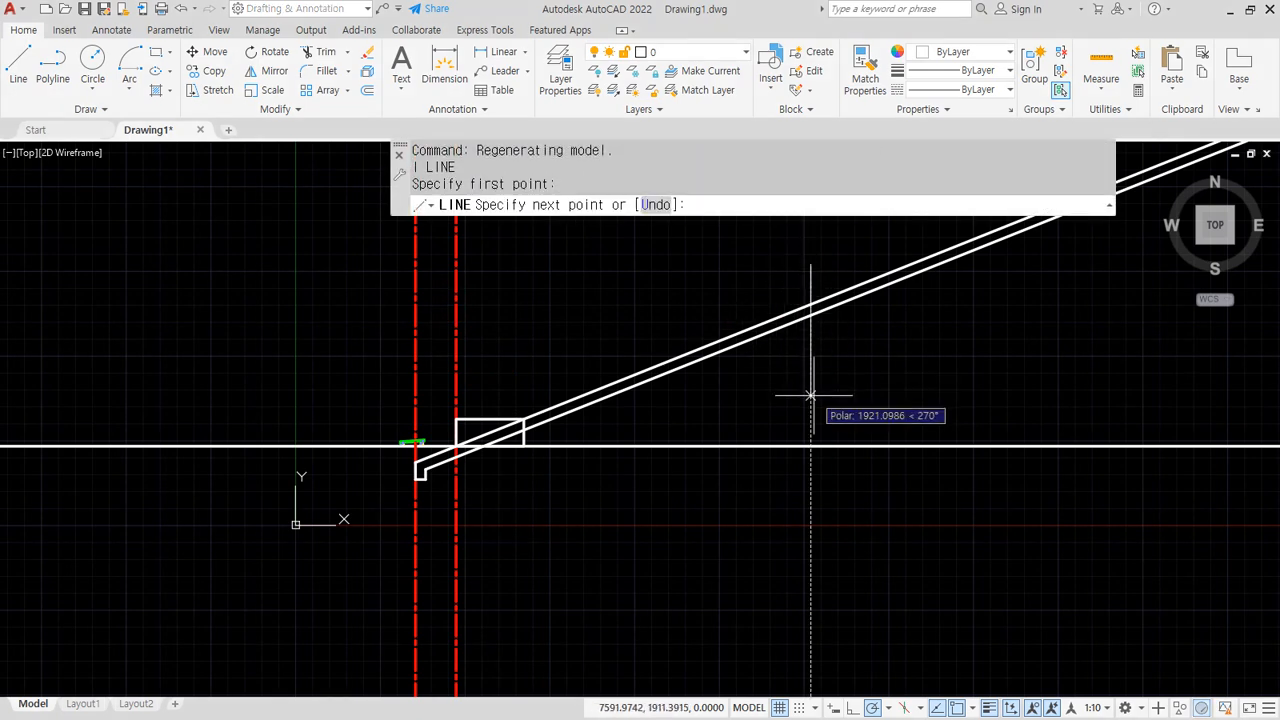
key(Return)
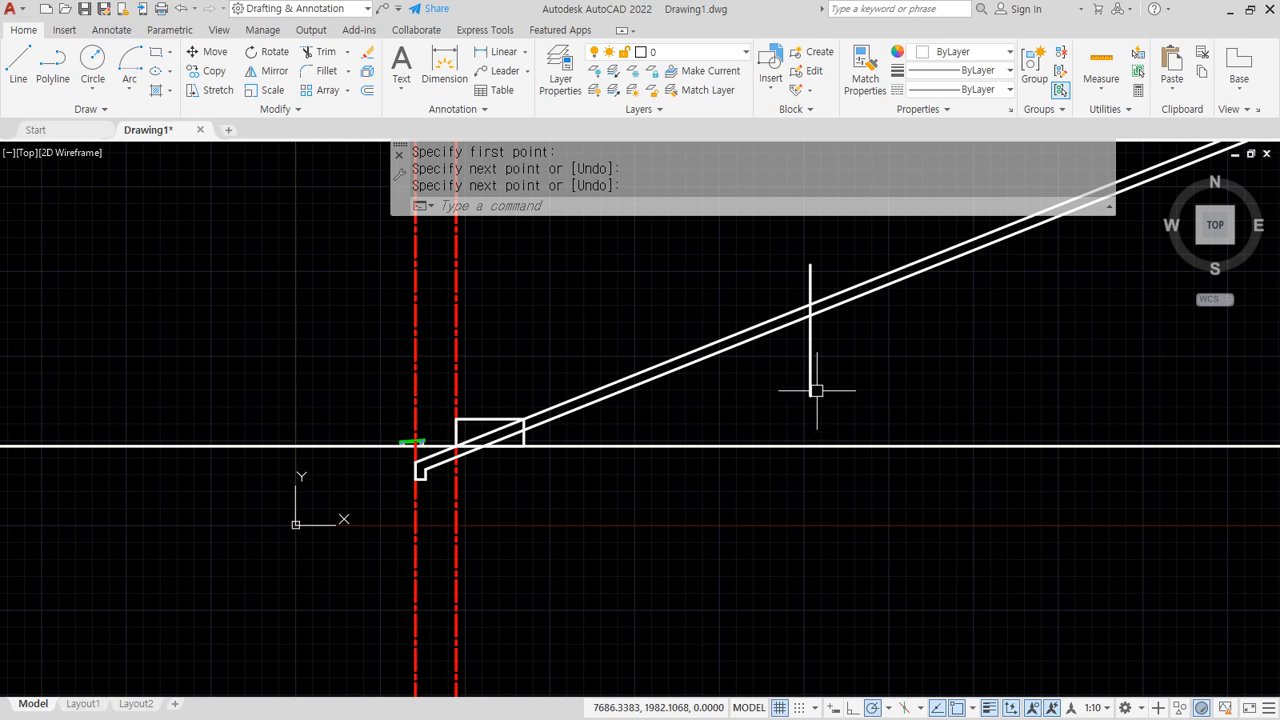
text(tr)
key(Return)
drag(866, 354, 866, 249)
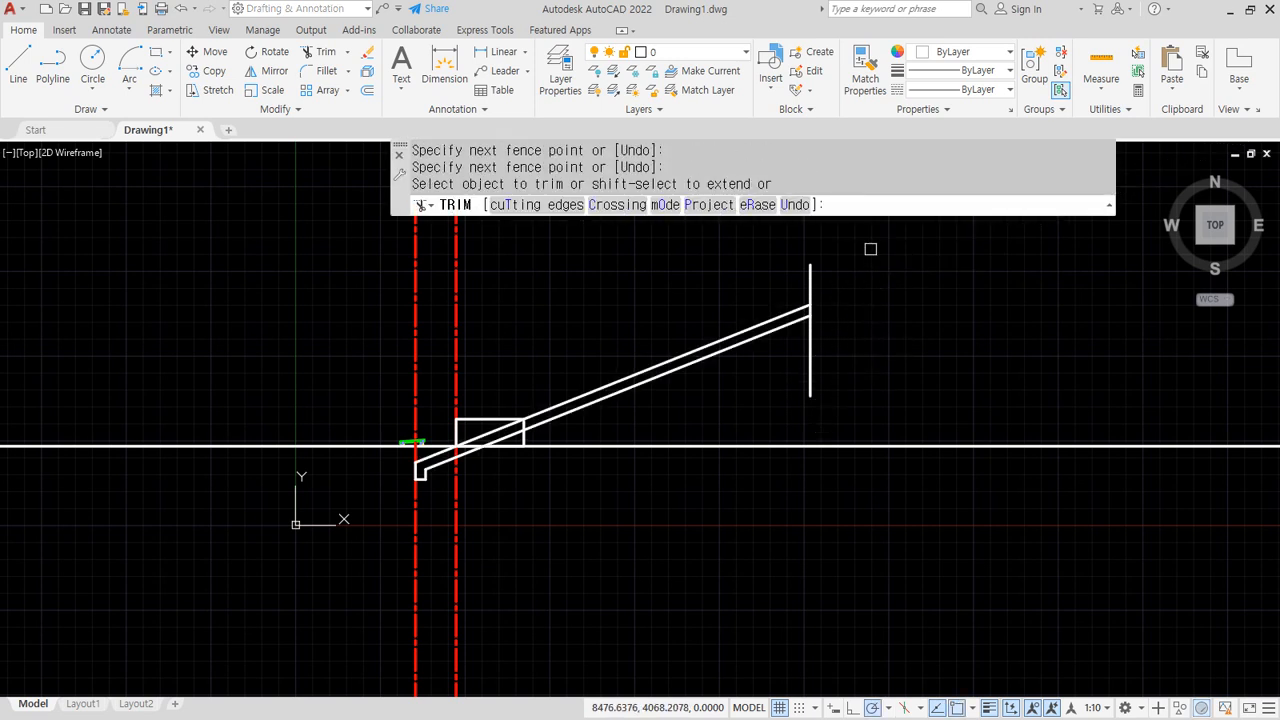
key(Return)
Erase the horizontal construction line.
click(851, 445)
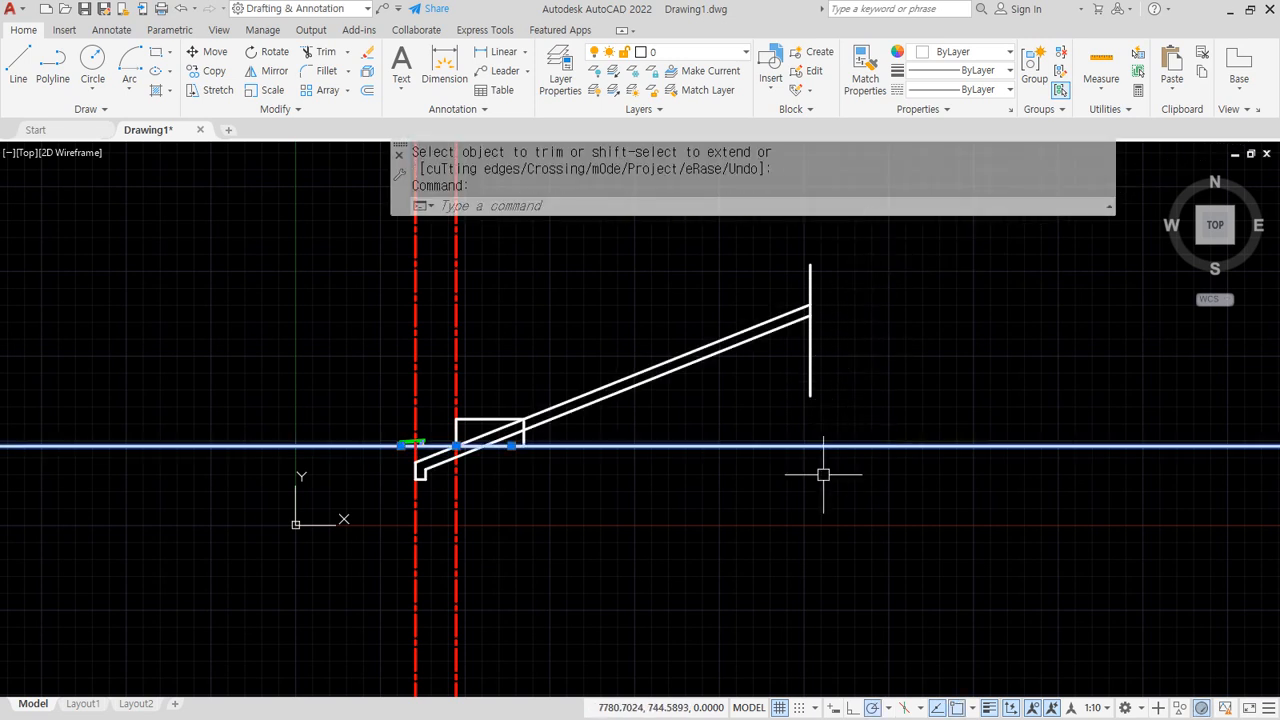
text(e)
key(Return)
Mirror the two sloping roof lines about the vertical line at their upper end, keeping the originals.
scroll(746, 363, up, 2)
text(m)
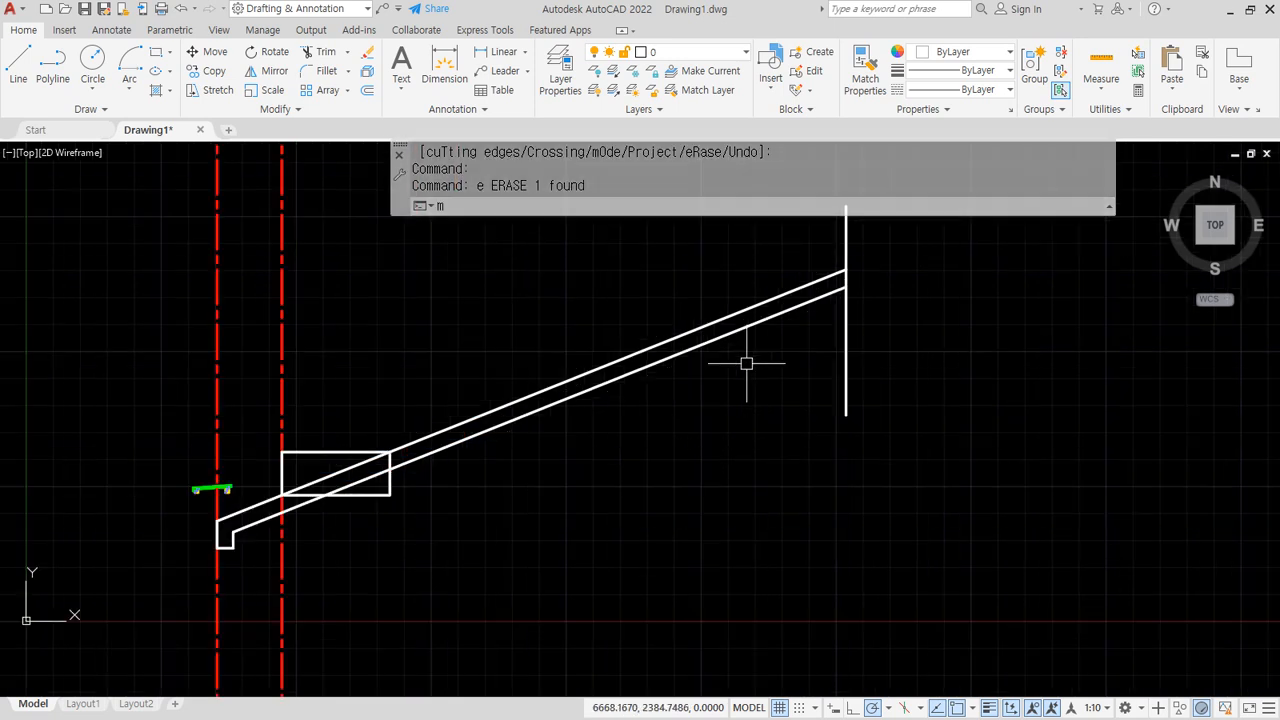
text(i)
key(Return)
click(715, 295)
click(654, 391)
key(Return)
click(846, 270)
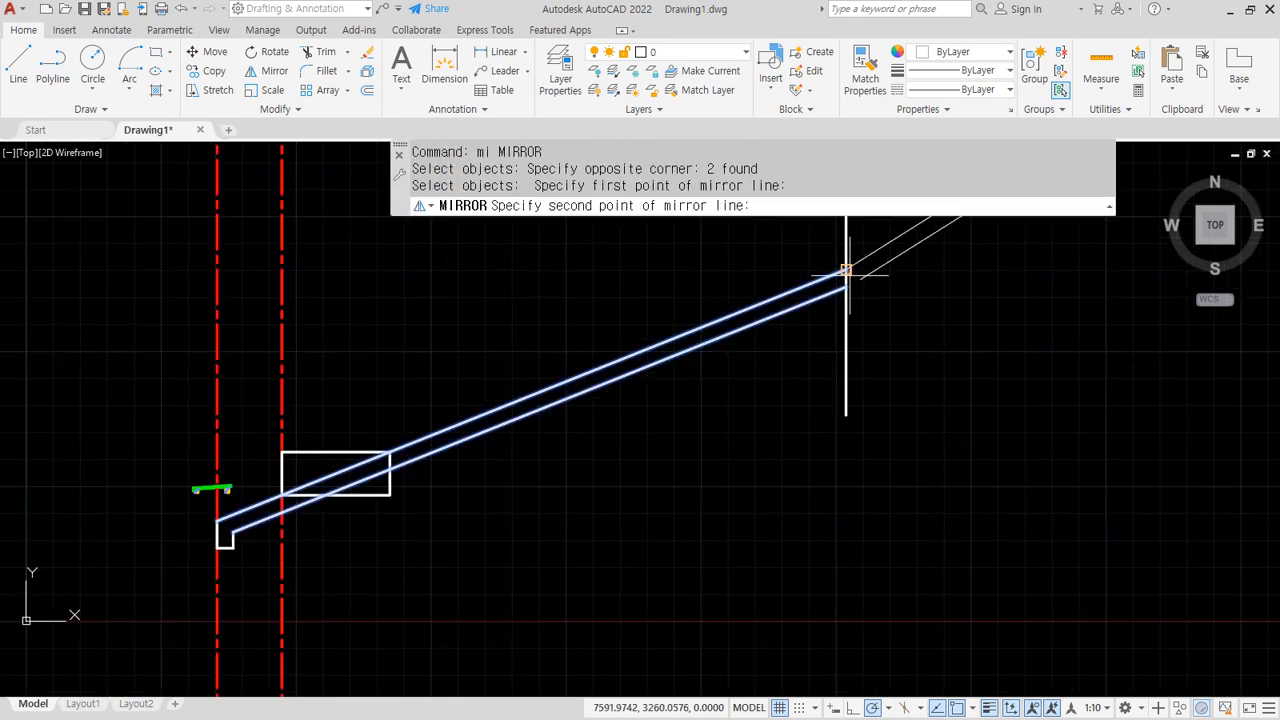
click(846, 370)
key(Return)
text(f)
key(Return)
key(Escape)
Erase the vertical line at the roof ridge.
click(879, 389)
click(760, 423)
text(e)
key(Return)
Draw a long vertical line across the roof's right slope, a little past the ridge, and trim the roof lines beyond it.
scroll(766, 440, down, 3)
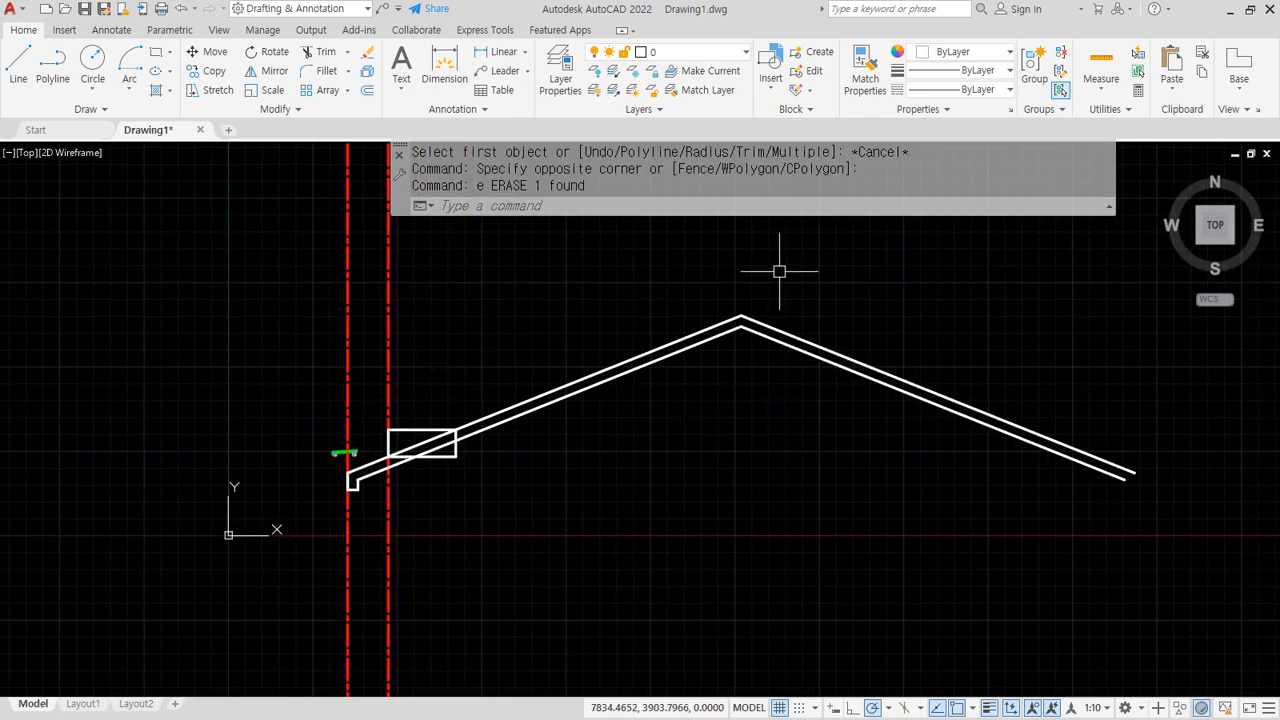
text(l)
key(Return)
click(821, 267)
click(819, 621)
key(Return)
text(tr)
key(Return)
drag(985, 455, 983, 309)
key(Return)
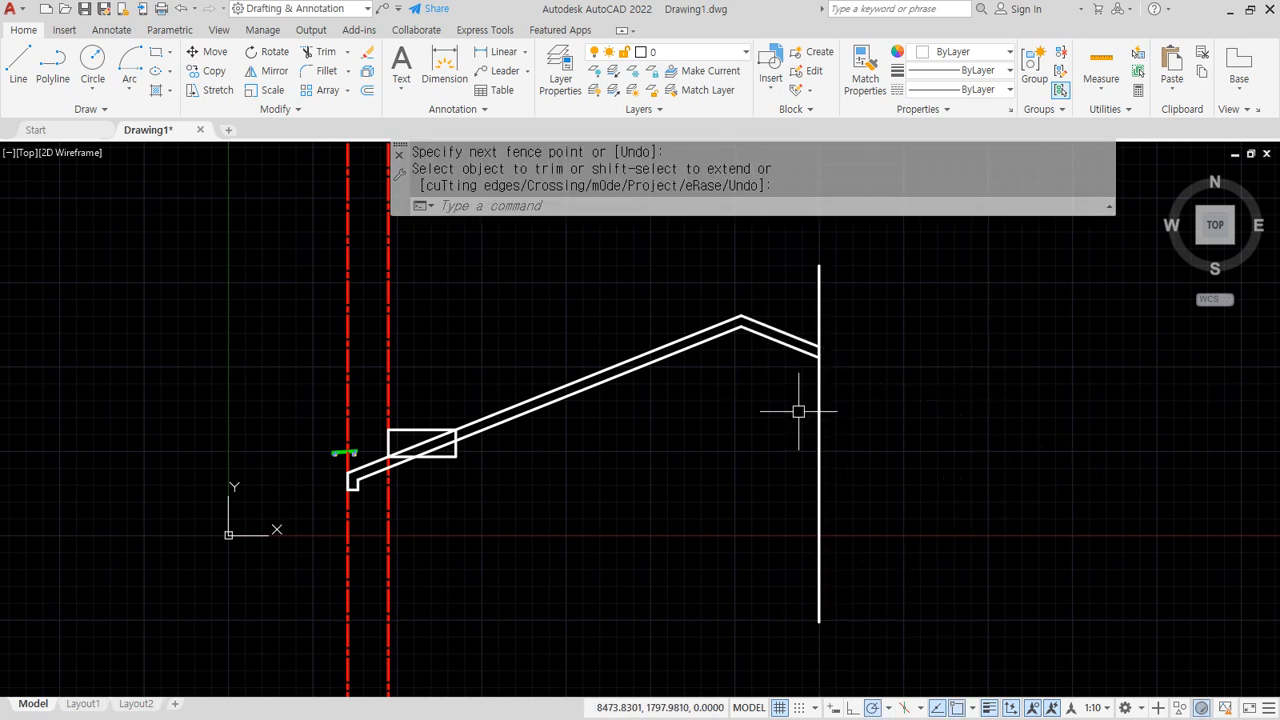
Draw an S-shaped spline across the vertical cut line below the roof's right slope as a break symbol.
scroll(790, 395, up, 2)
text(spl)
key(Return)
scroll(800, 450, up, 1)
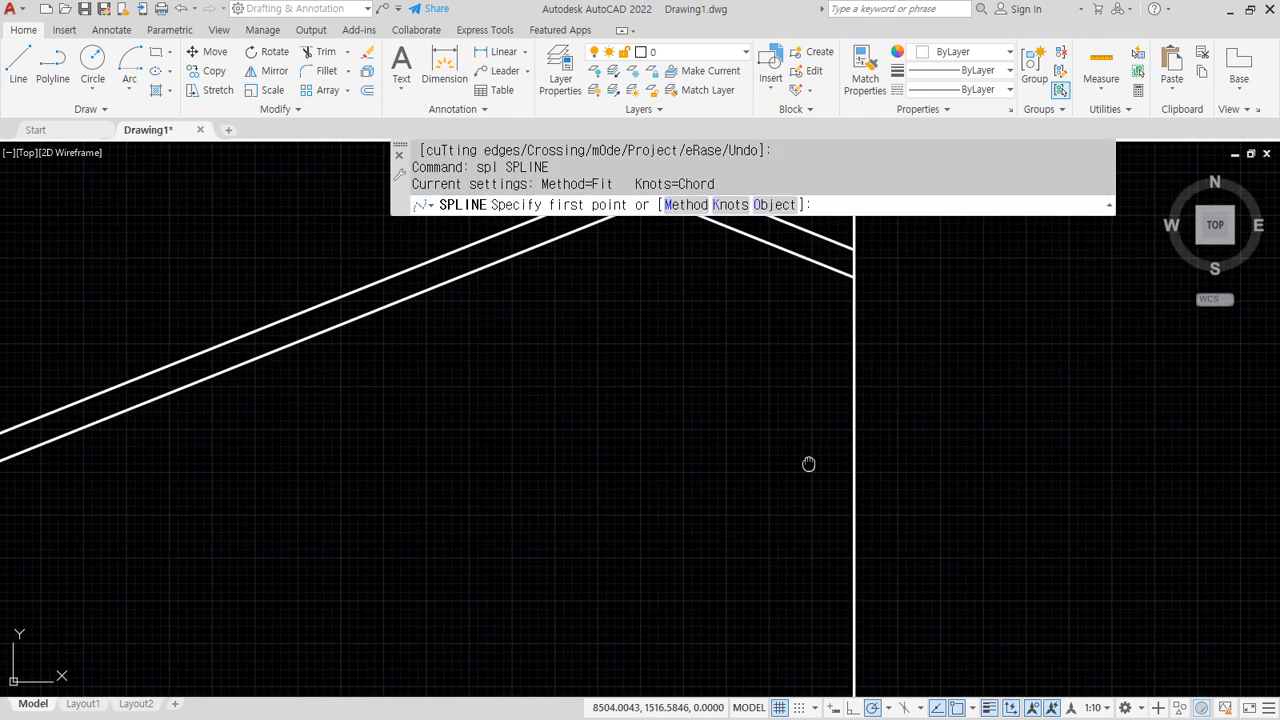
middle_drag(809, 464, 766, 434)
click(748, 423)
click(852, 485)
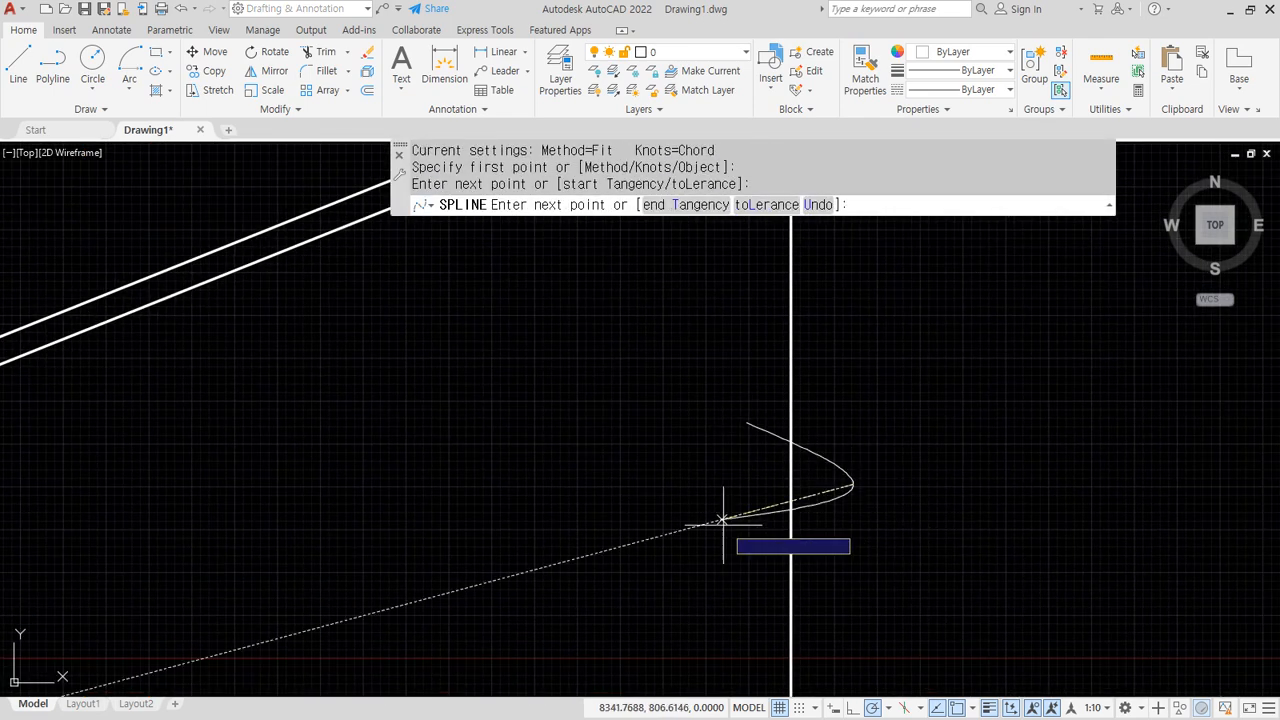
click(718, 522)
click(871, 571)
Trim the spline's overhanging ends and the part of the vertical line between the curve's crossings, leaving one continuous break line.
text(tr)
key(Return)
click(840, 564)
click(792, 529)
click(791, 480)
click(767, 431)
key(Return)
scroll(688, 475, down, 4)
middle_drag(674, 476, 868, 434)
key(ctrl+2)
drag(1099, 362, 1026, 396)
drag(1022, 485, 1242, 388)
mouse_move(905, 236)
mouse_down()
mouse_move(912, 305)
mouse_move(970, 445)
mouse_move(883, 472)
mouse_move(912, 634)
mouse_up()
key(Escape)
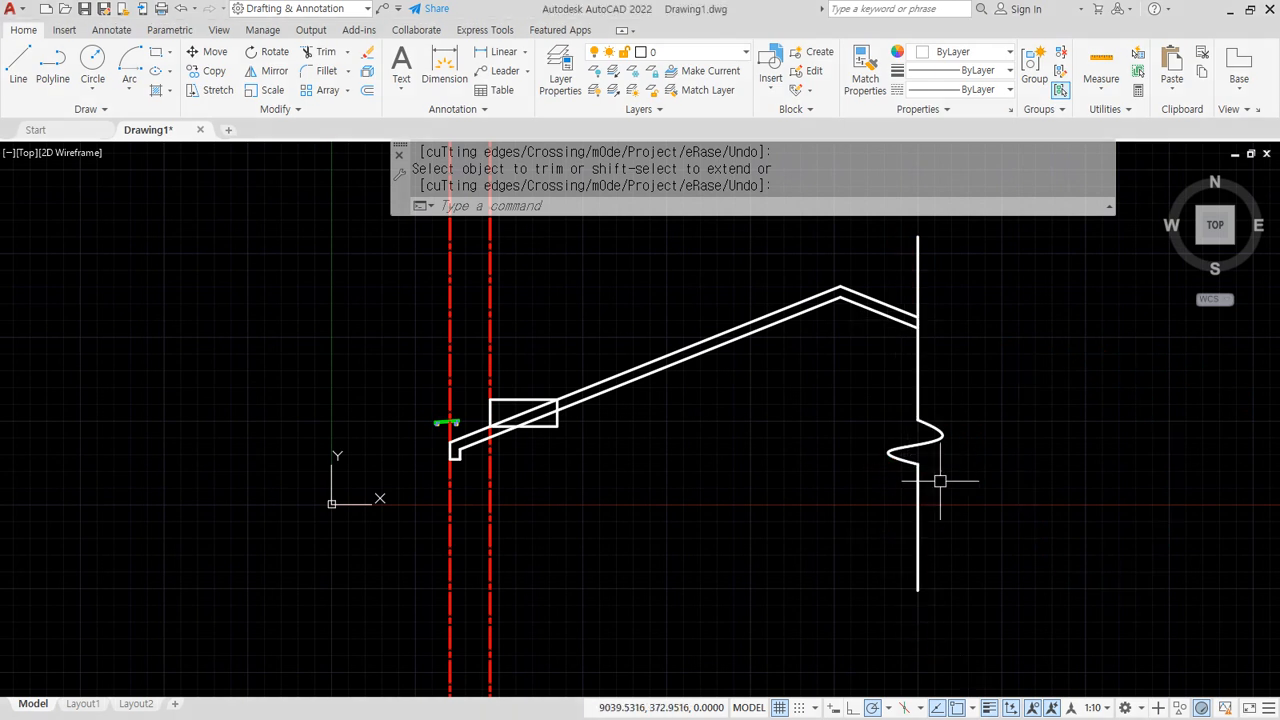
Erase the slope-guide rectangle on the roof slab and the red centre line at the eaves' outer edge.
scroll(795, 280, up, 2)
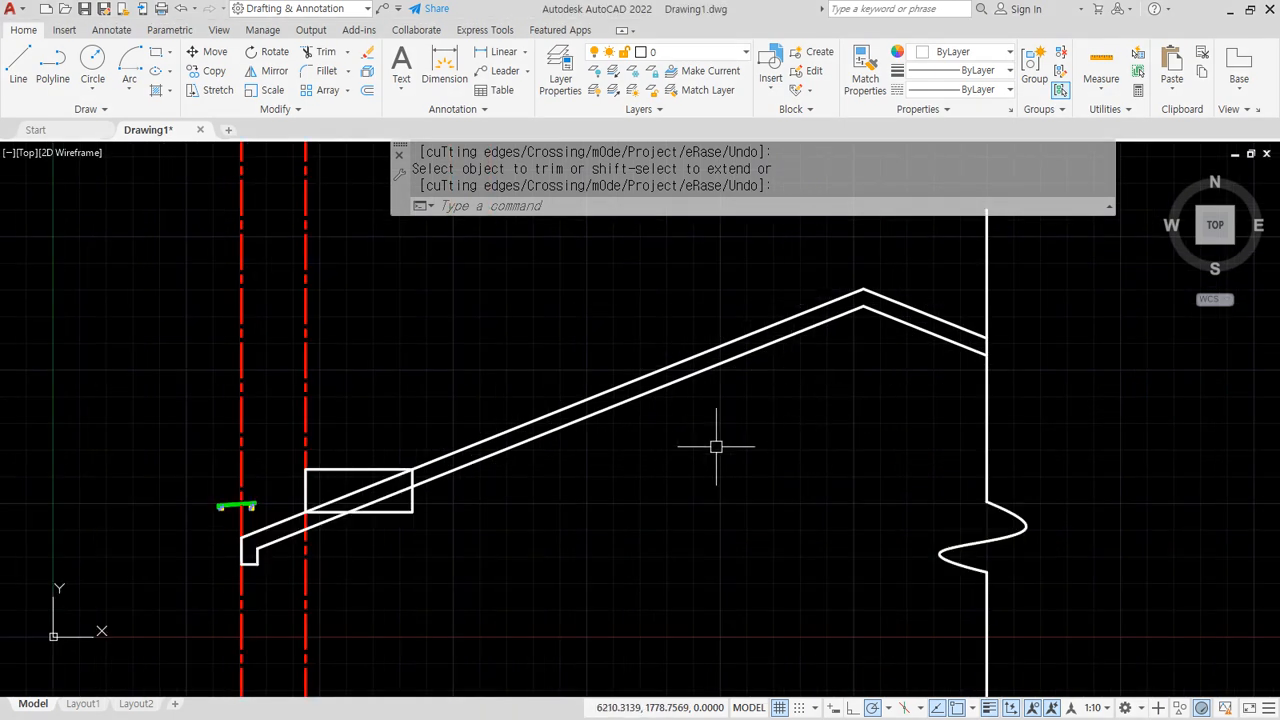
scroll(343, 490, up, 1)
click(322, 471)
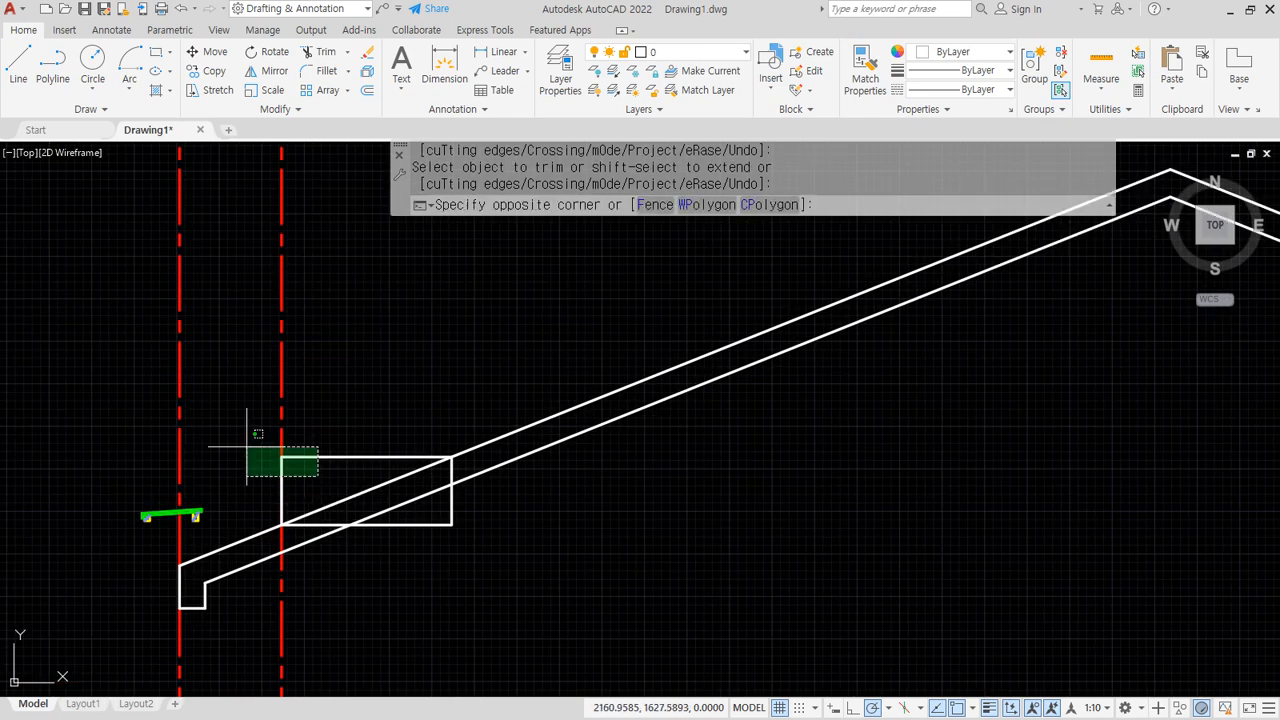
click(318, 424)
click(203, 406)
click(134, 370)
text(e)
key(space)
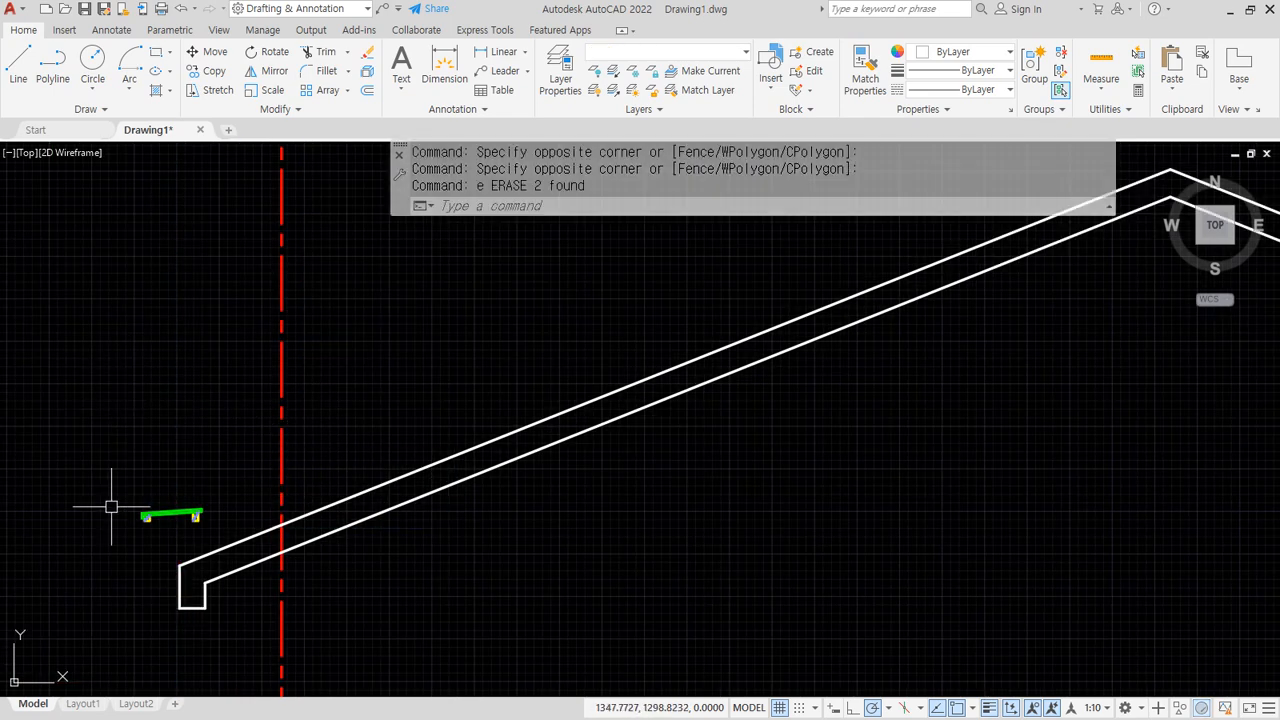
scroll(149, 546, up, 6)
mouse_move(280, 495)
middle_down()
mouse_move(298, 474)
mouse_move(429, 437)
middle_up()
mouse_move(457, 449)
mouse_down()
mouse_move(209, 345)
mouse_move(555, 405)
mouse_move(435, 438)
mouse_up()
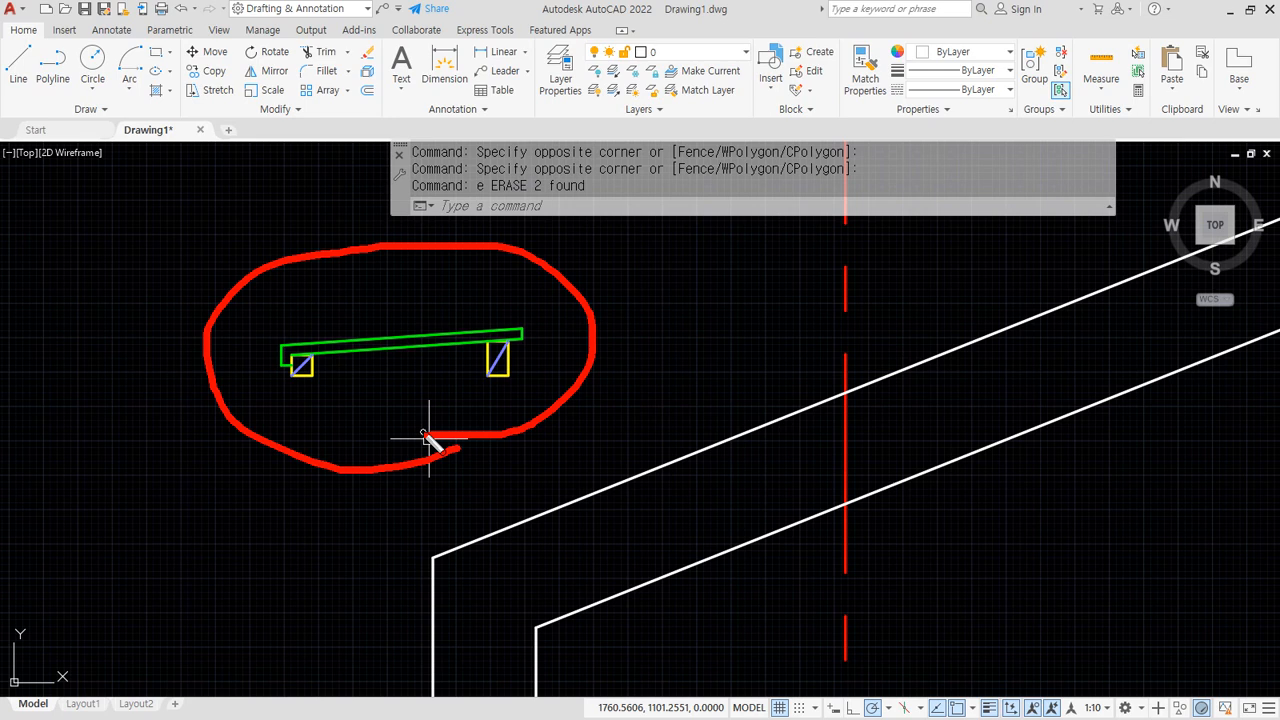
mouse_move(425, 560)
mouse_down()
mouse_move(745, 373)
mouse_move(722, 366)
mouse_up()
drag(282, 382, 119, 301)
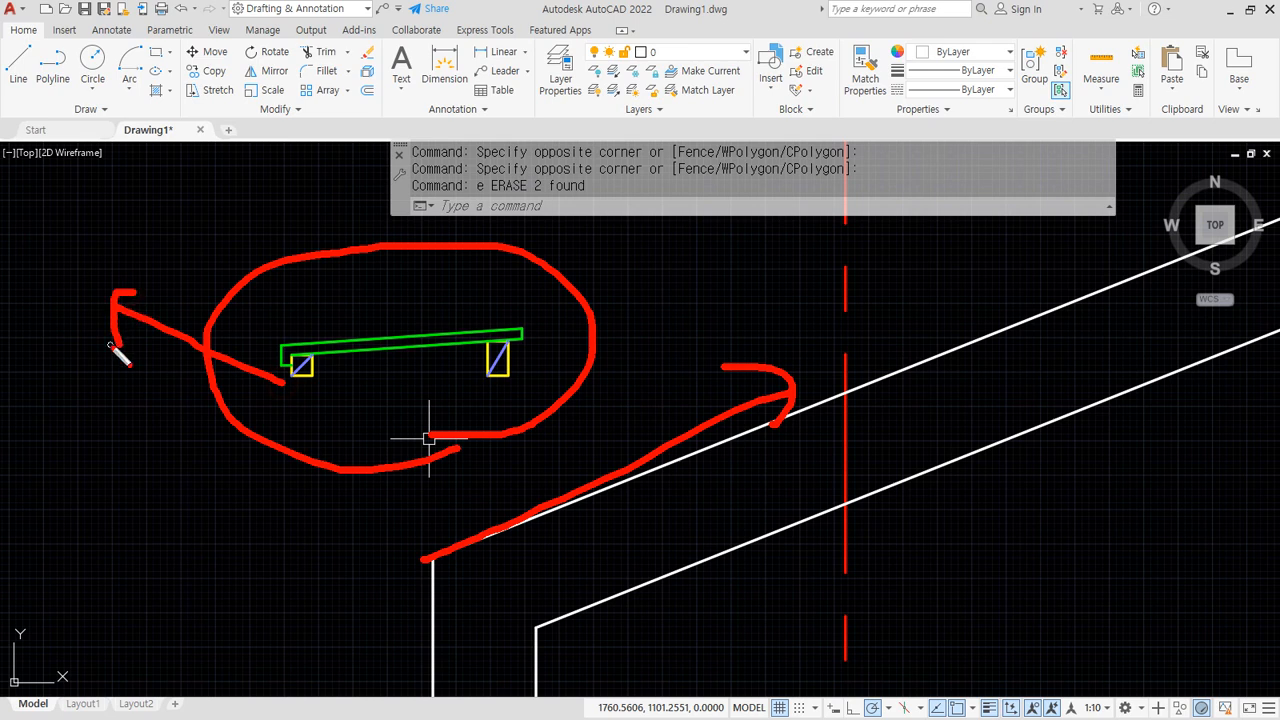
key(Escape)
Mirror the tile and its two battens about a vertical line through their middle, erasing the source objects.
text(mi)
key(Return)
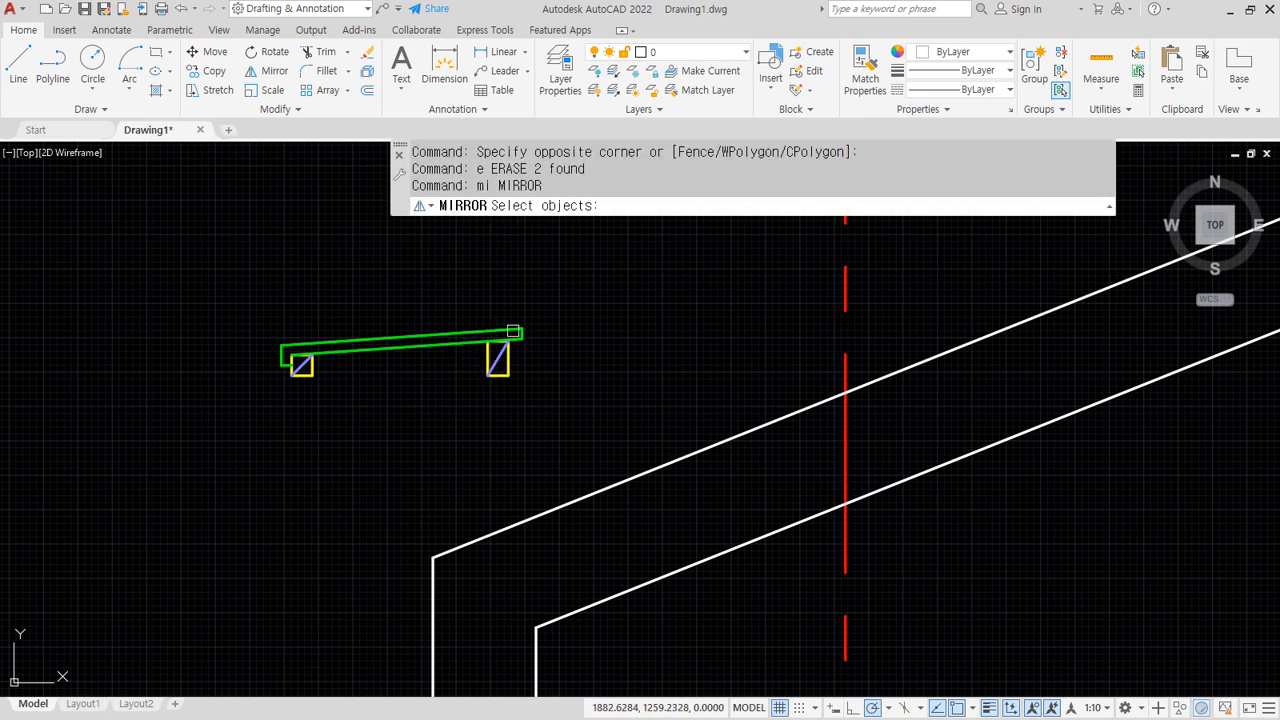
click(556, 281)
click(203, 442)
key(Return)
click(369, 285)
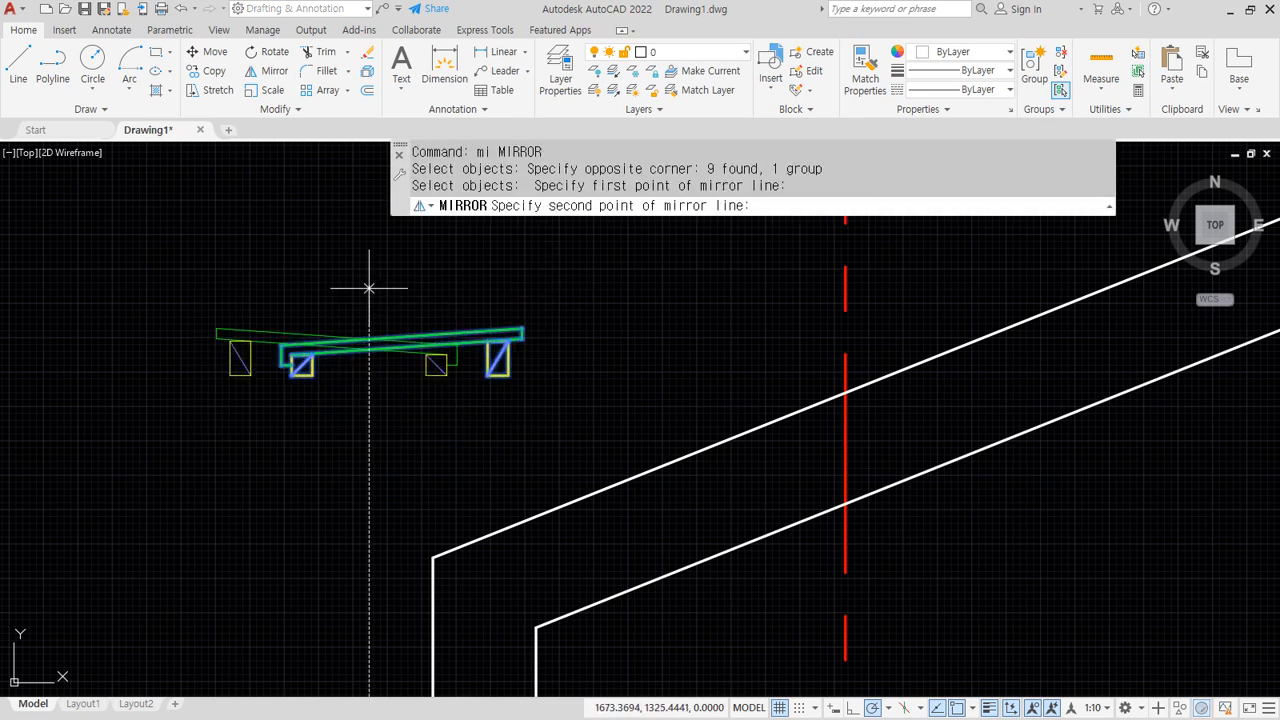
click(366, 442)
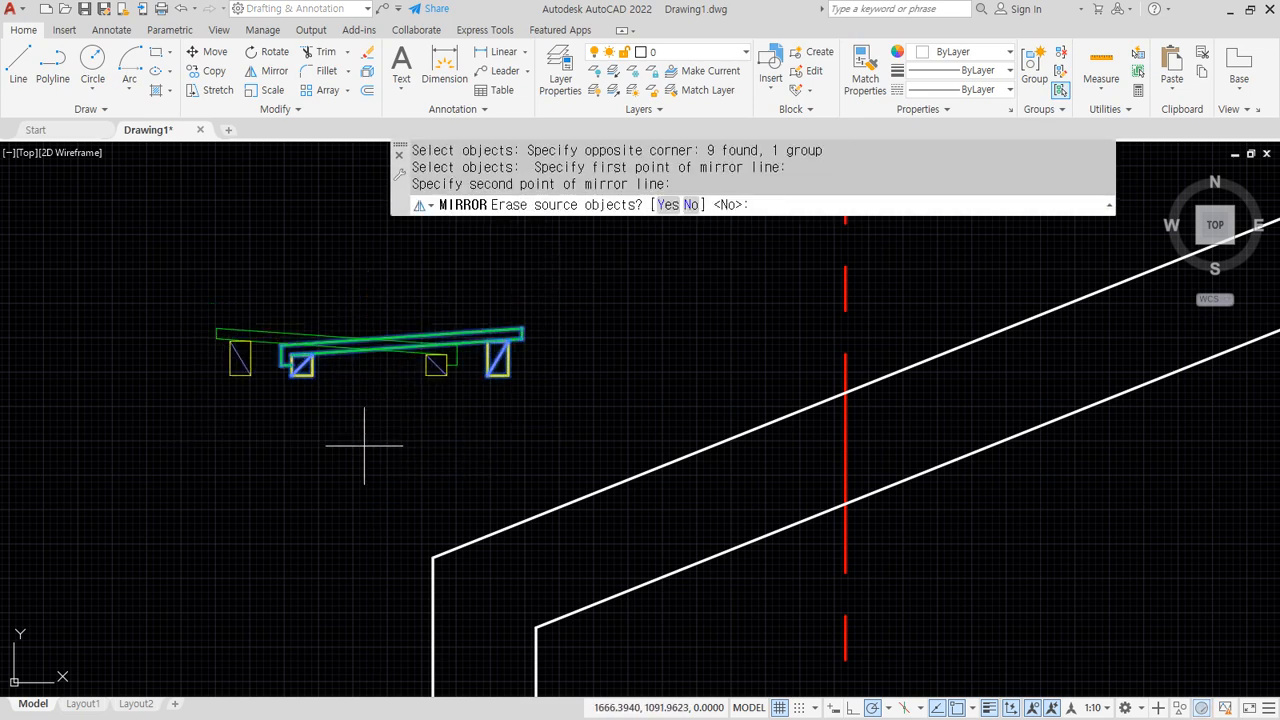
click(667, 205)
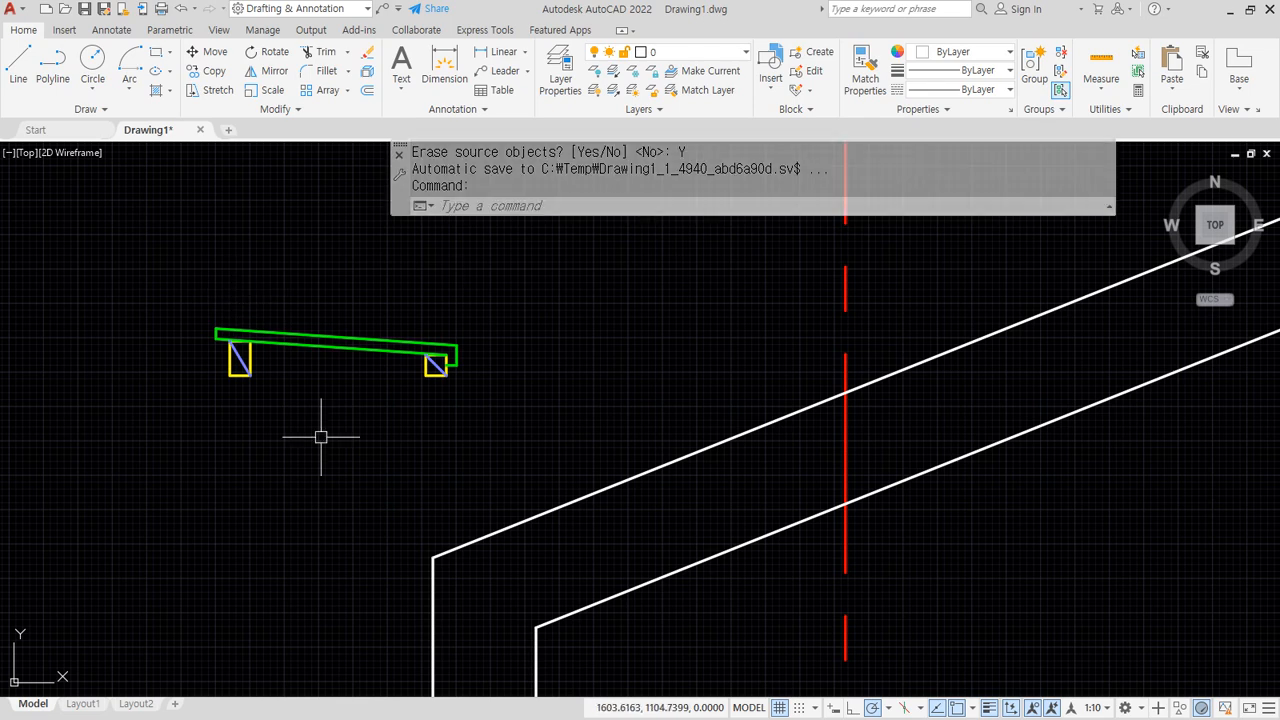
Move the tile and battens so the taller batten's lower outer corner sits on the slab's upper corner at the eaves.
text(m)
key(Return)
click(491, 411)
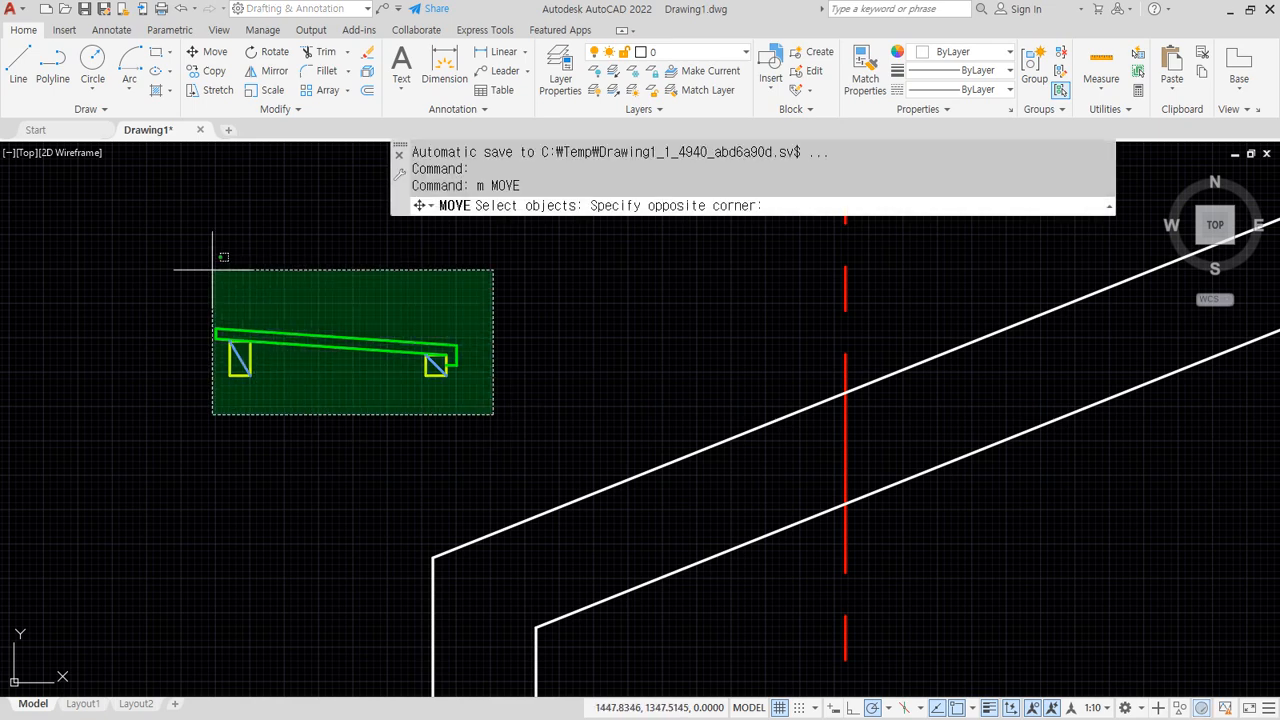
click(211, 251)
key(Return)
scroll(194, 351, up, 4)
click(269, 390)
scroll(553, 574, down, 3)
middle_drag(555, 576, 207, 274)
click(358, 442)
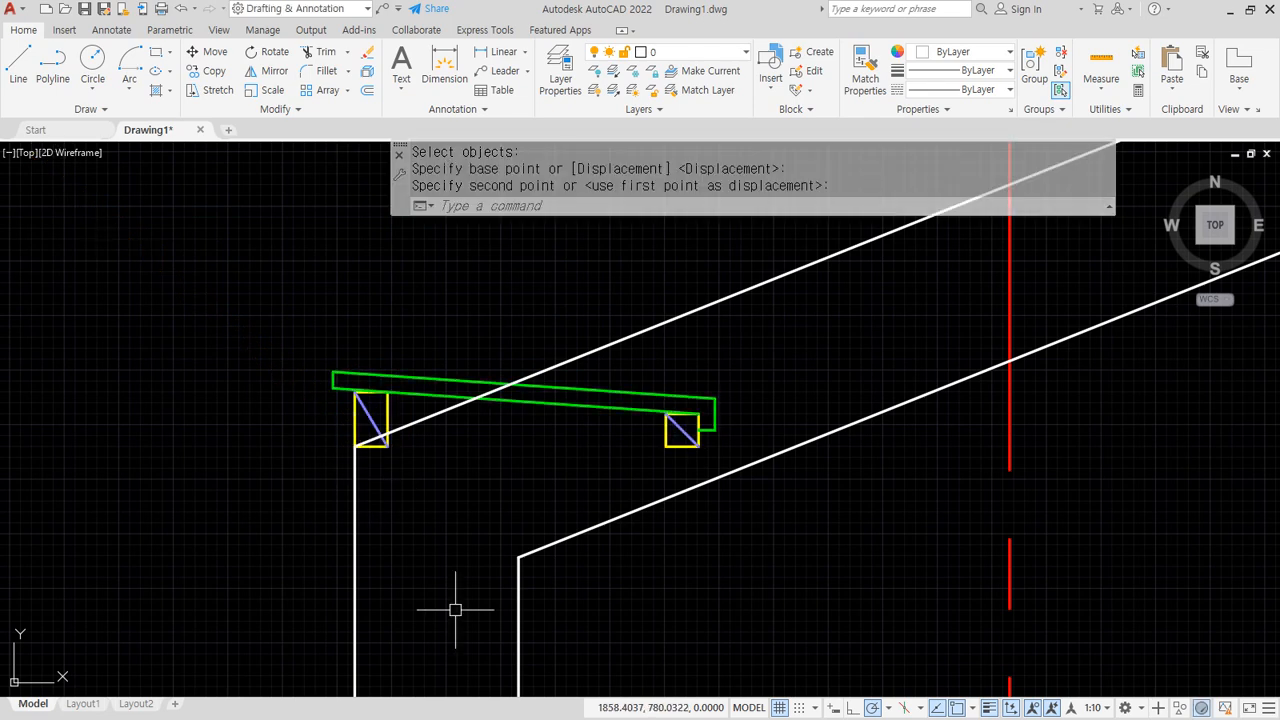
Match the properties of the yellow batten outline onto the eaves beam lines and both left-slope roof slab lines.
text(ma)
key(Return)
click(373, 447)
click(594, 580)
click(391, 509)
click(400, 525)
click(350, 488)
click(650, 334)
key(Return)
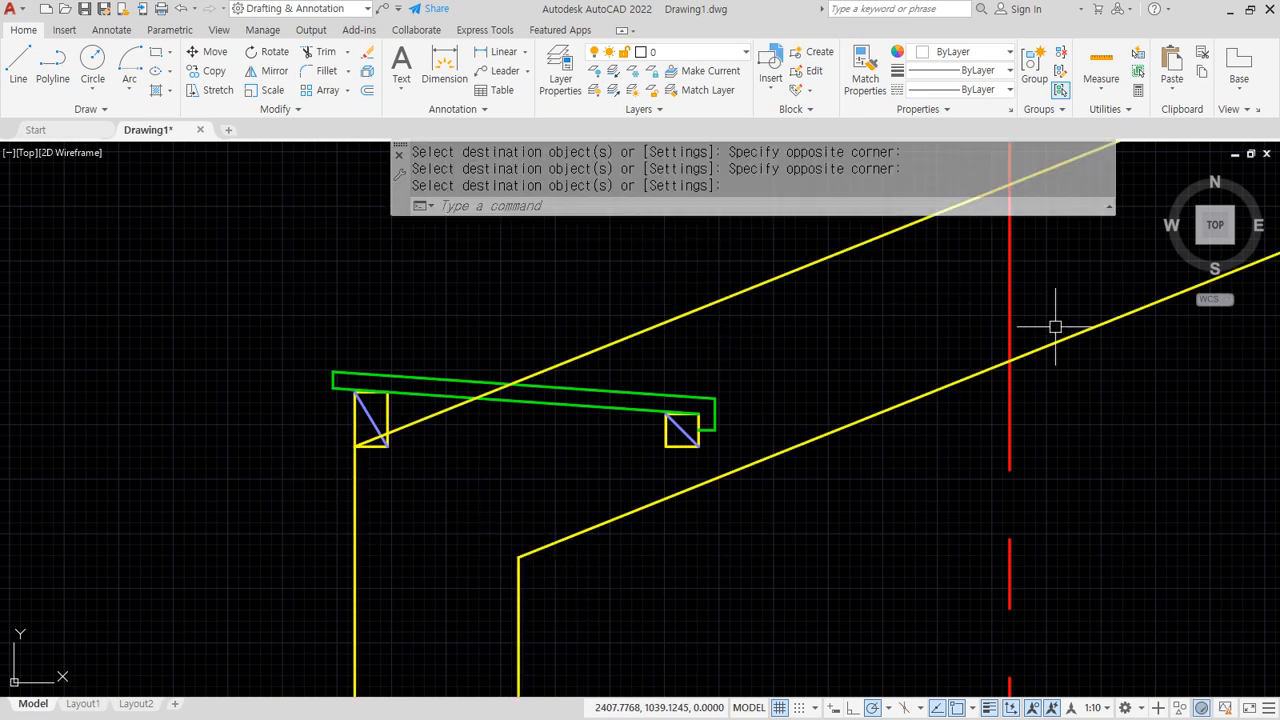
Rotate the tile and battens about the eaves corner using the battens' bottom edge as reference, aligning them with the upper roof slope line.
scroll(505, 415, up, 2)
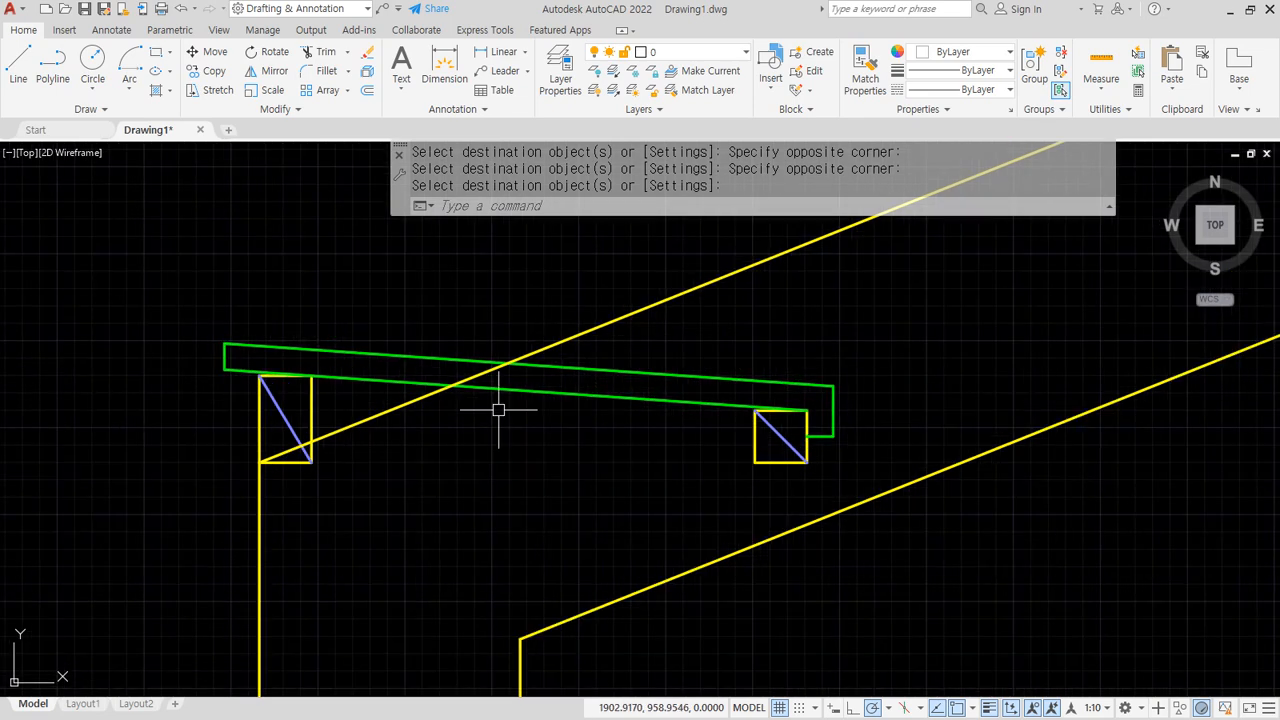
mouse_move(657, 306)
mouse_down()
mouse_move(500, 395)
mouse_move(634, 318)
mouse_up()
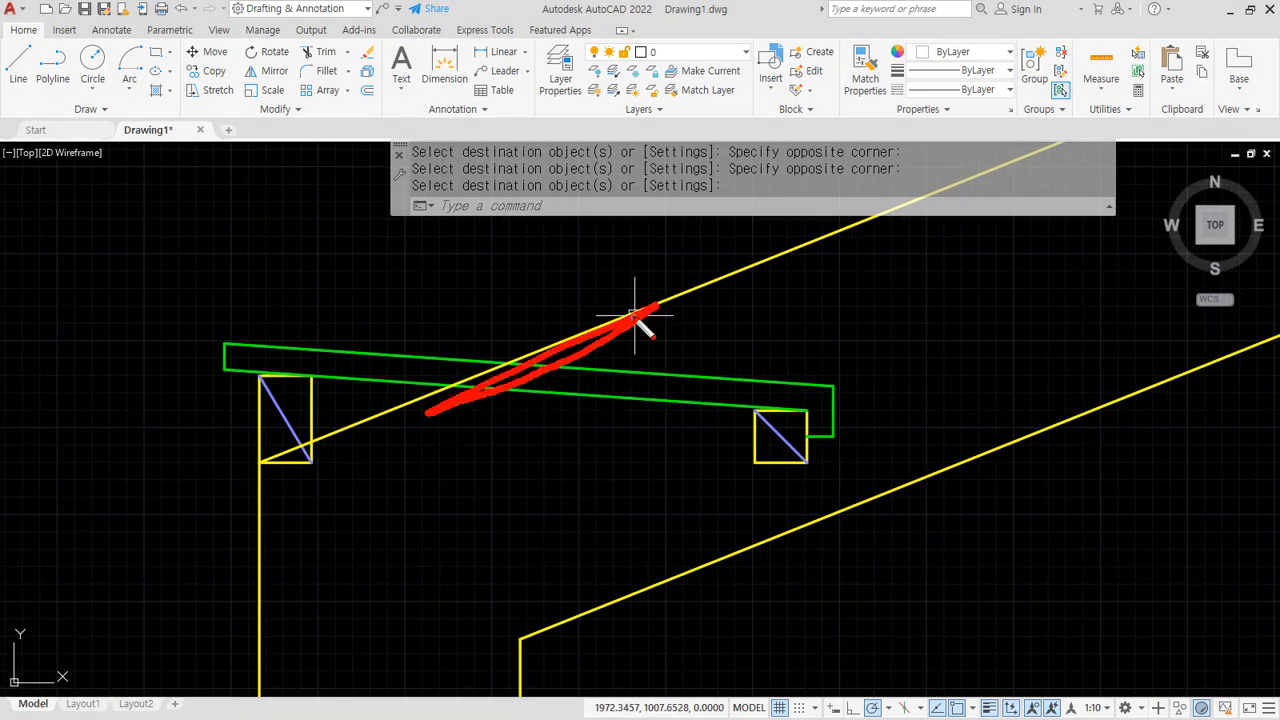
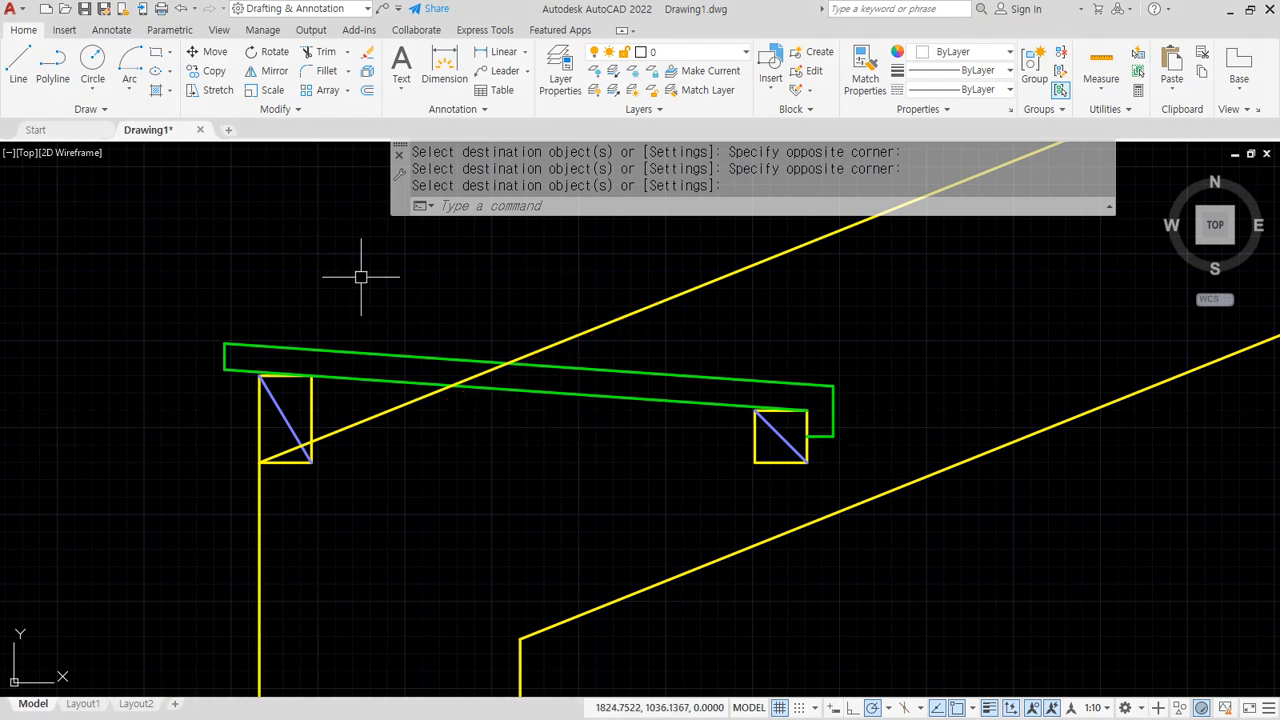
key(Return)
text(ro)
key(Return)
click(157, 244)
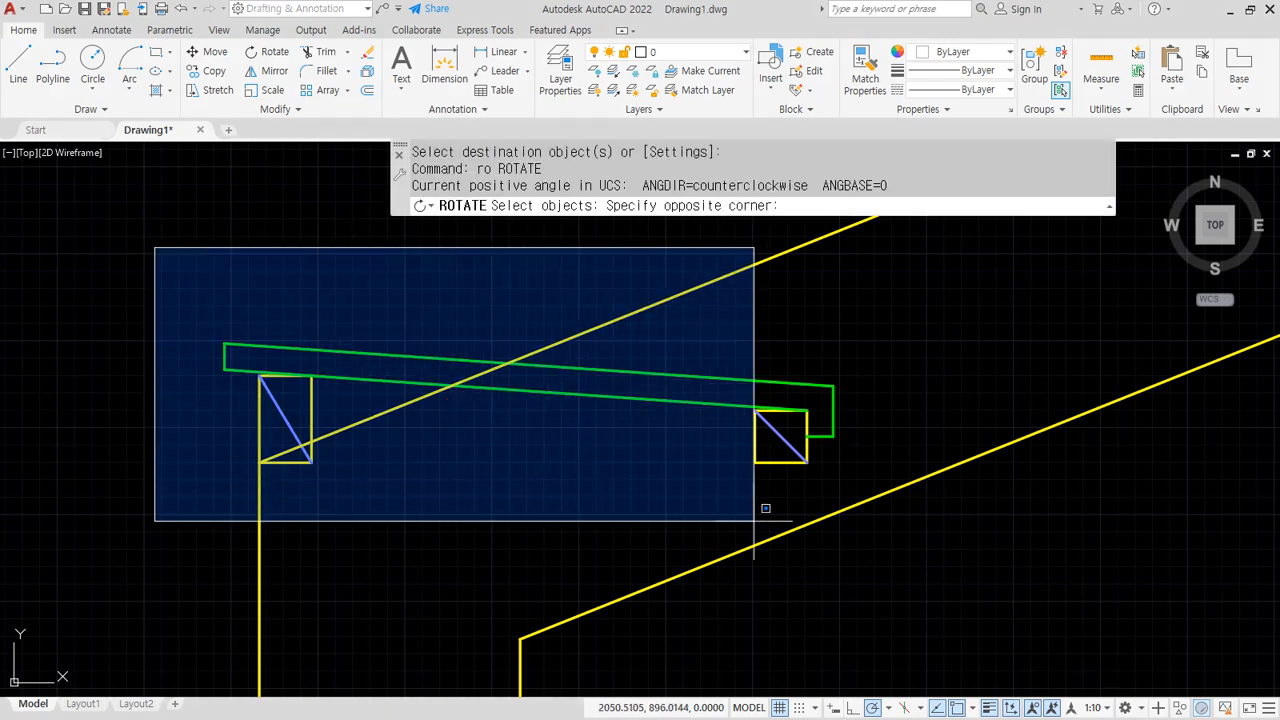
click(985, 615)
key(Return)
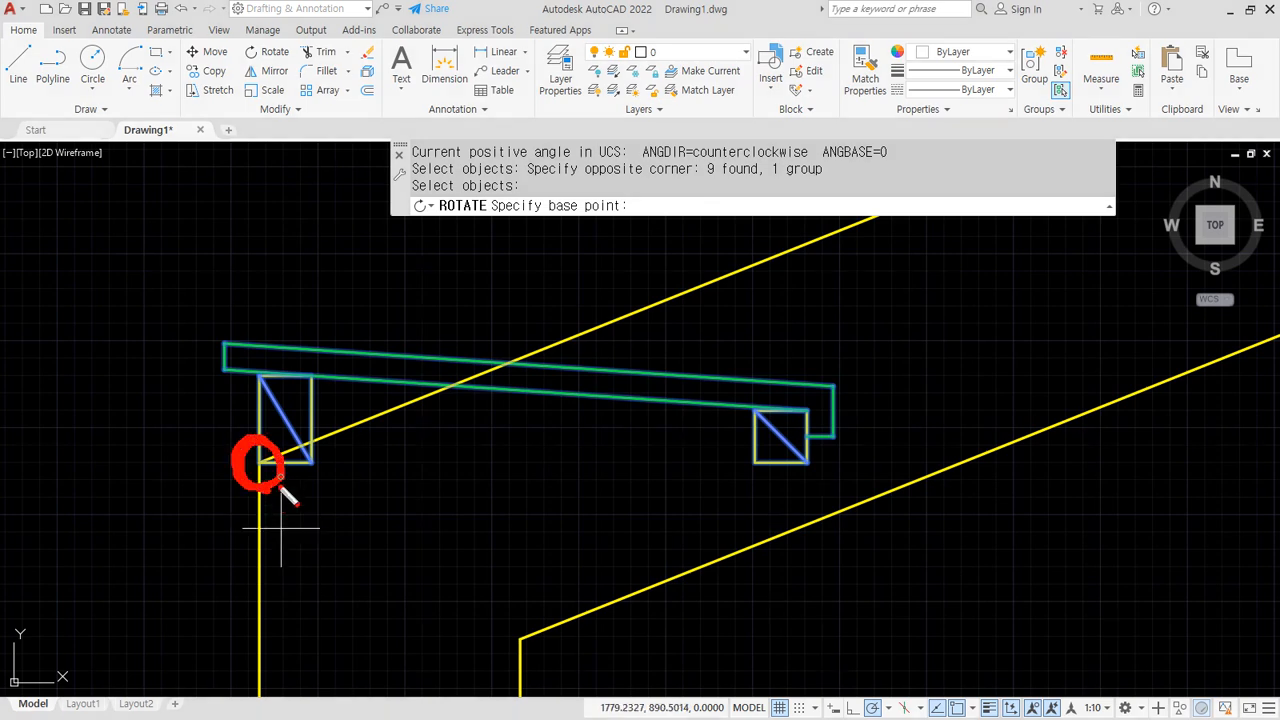
key(Escape)
click(259, 462)
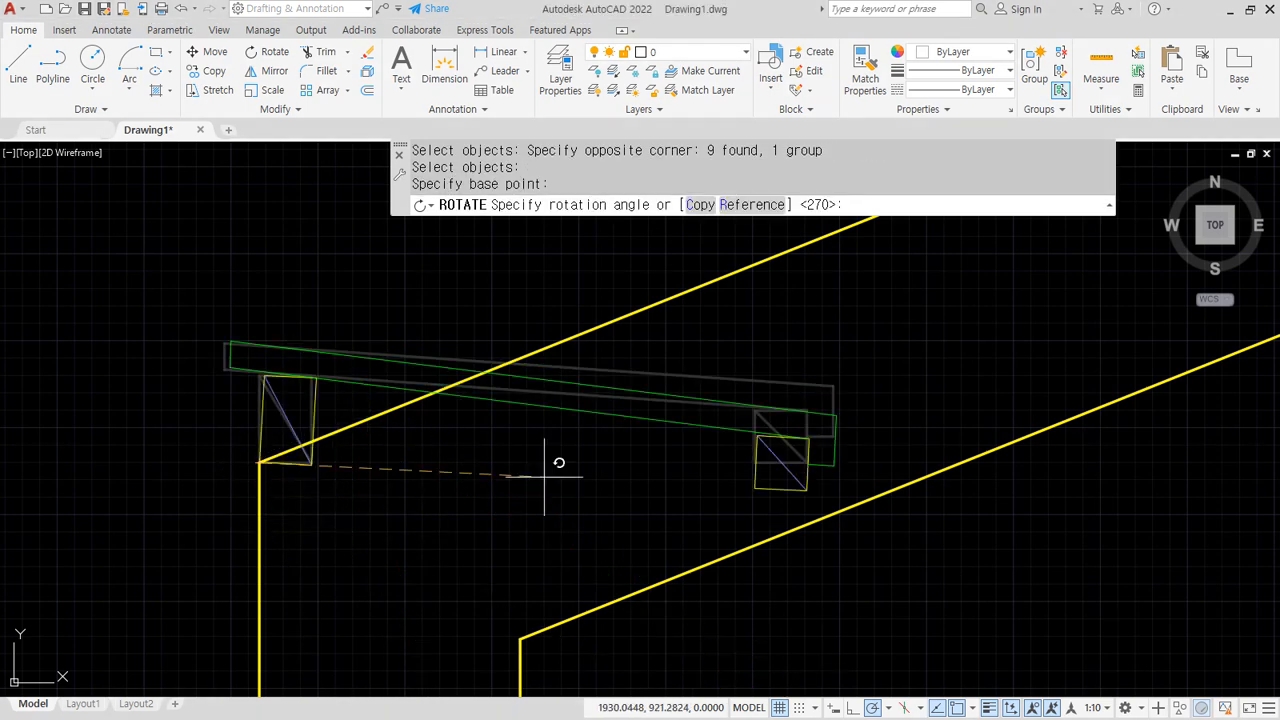
click(752, 205)
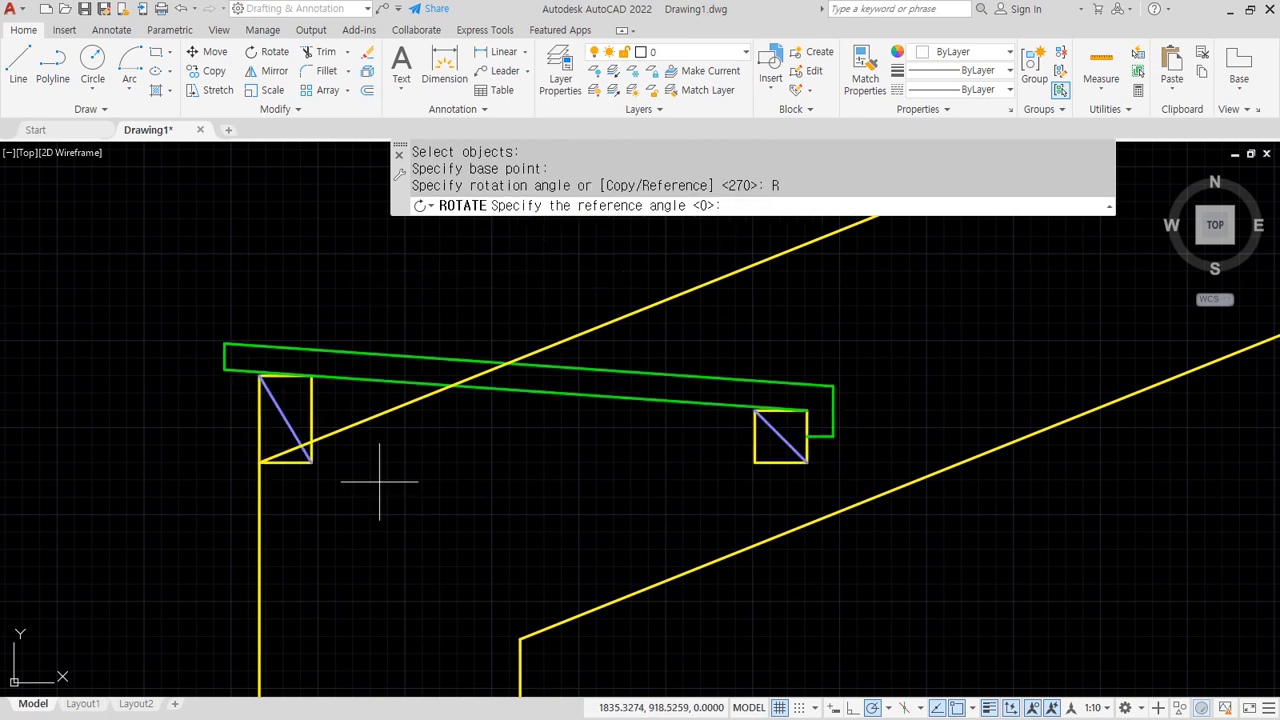
click(259, 462)
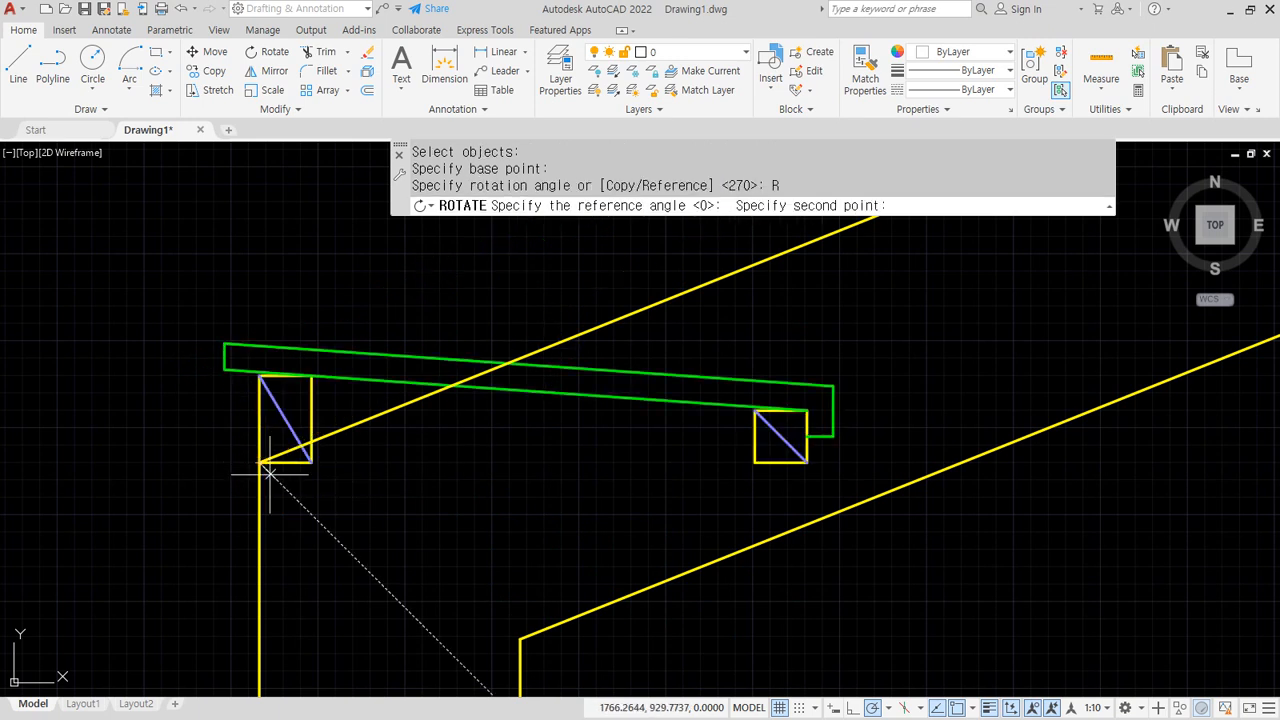
click(807, 462)
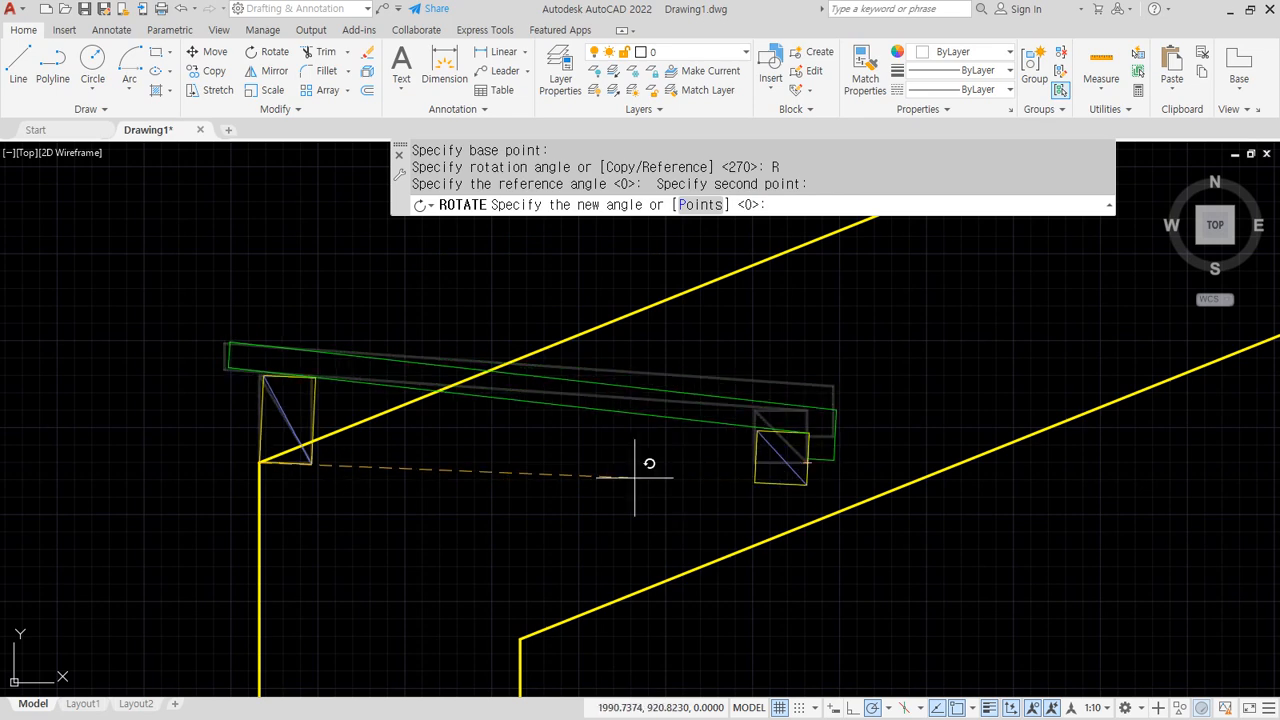
click(508, 362)
Create a path array of the tile and its small batten along the upper roof slope line, with 300 between items.
scroll(480, 495, down, 3)
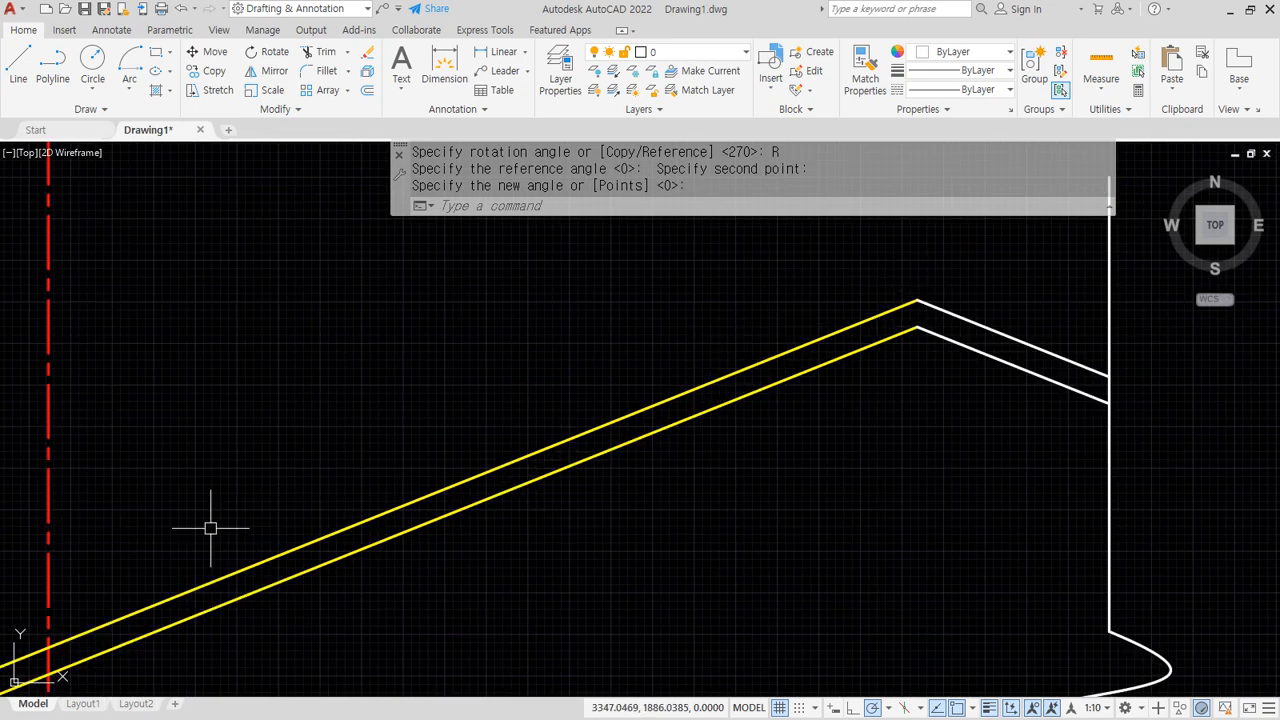
middle_drag(259, 522, 608, 341)
scroll(358, 467, up, 6)
middle_drag(260, 552, 331, 458)
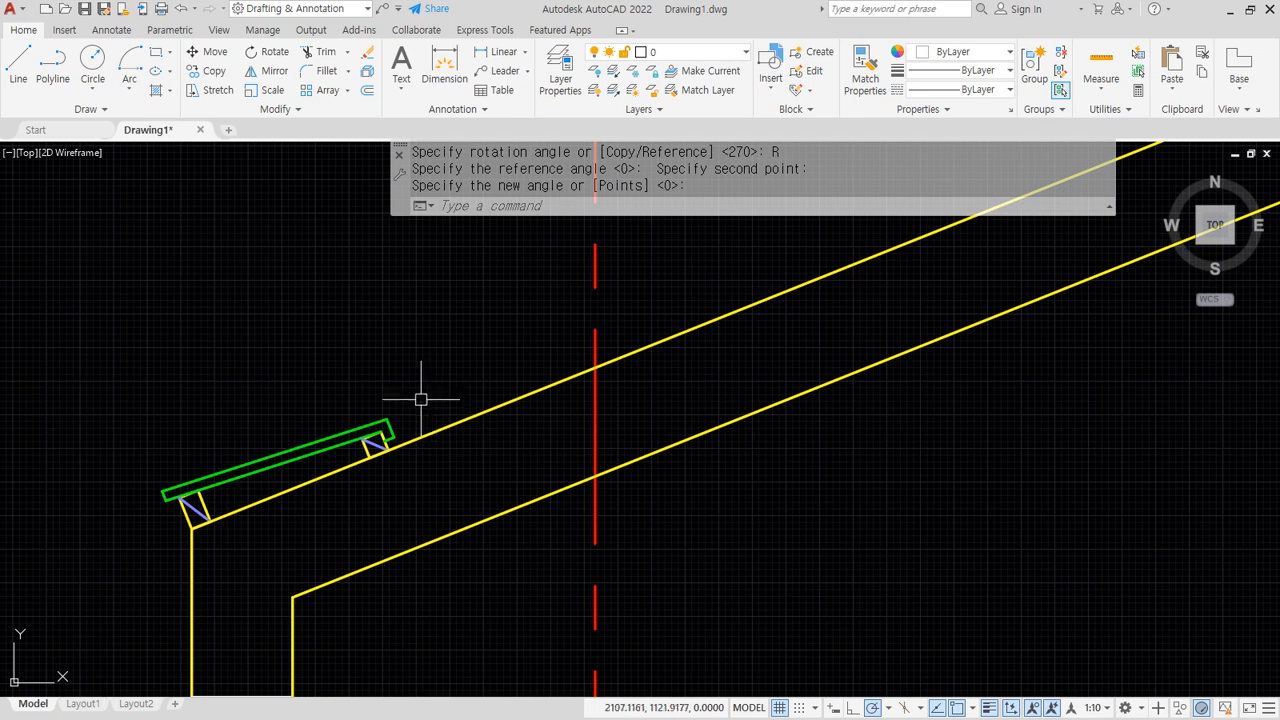
text(ar)
key(Return)
click(387, 414)
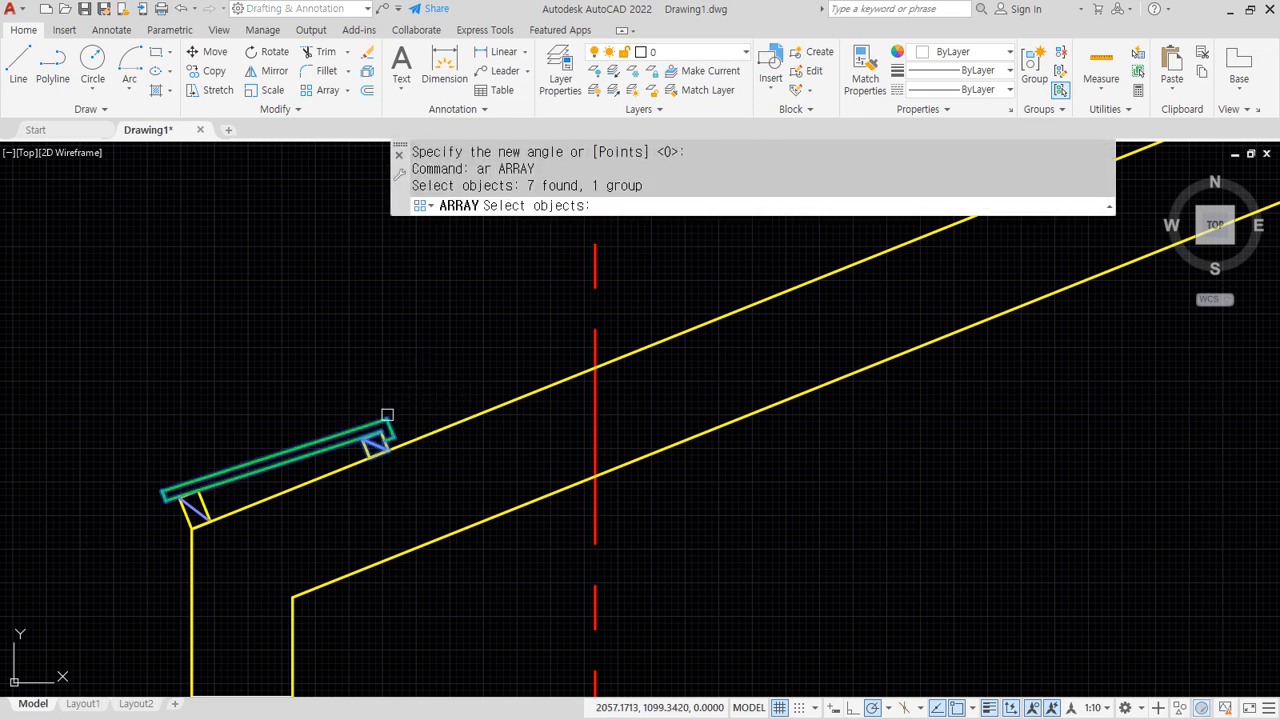
key(Return)
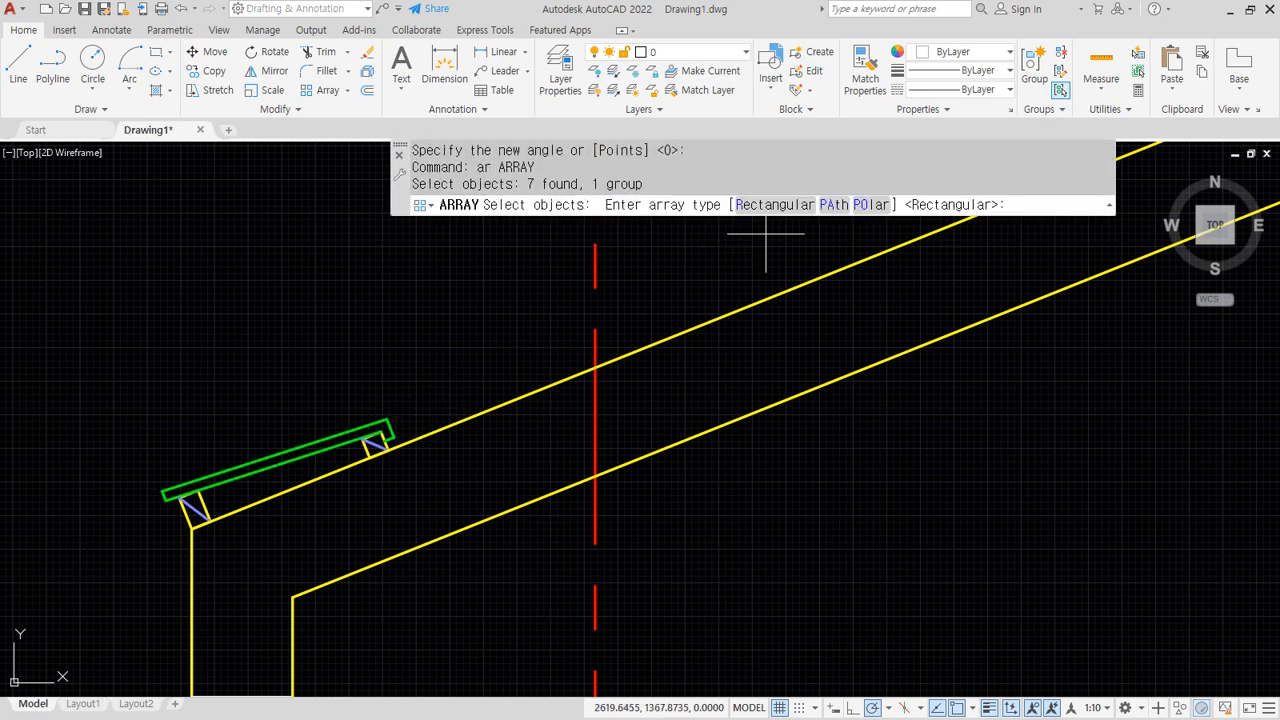
click(826, 205)
click(445, 424)
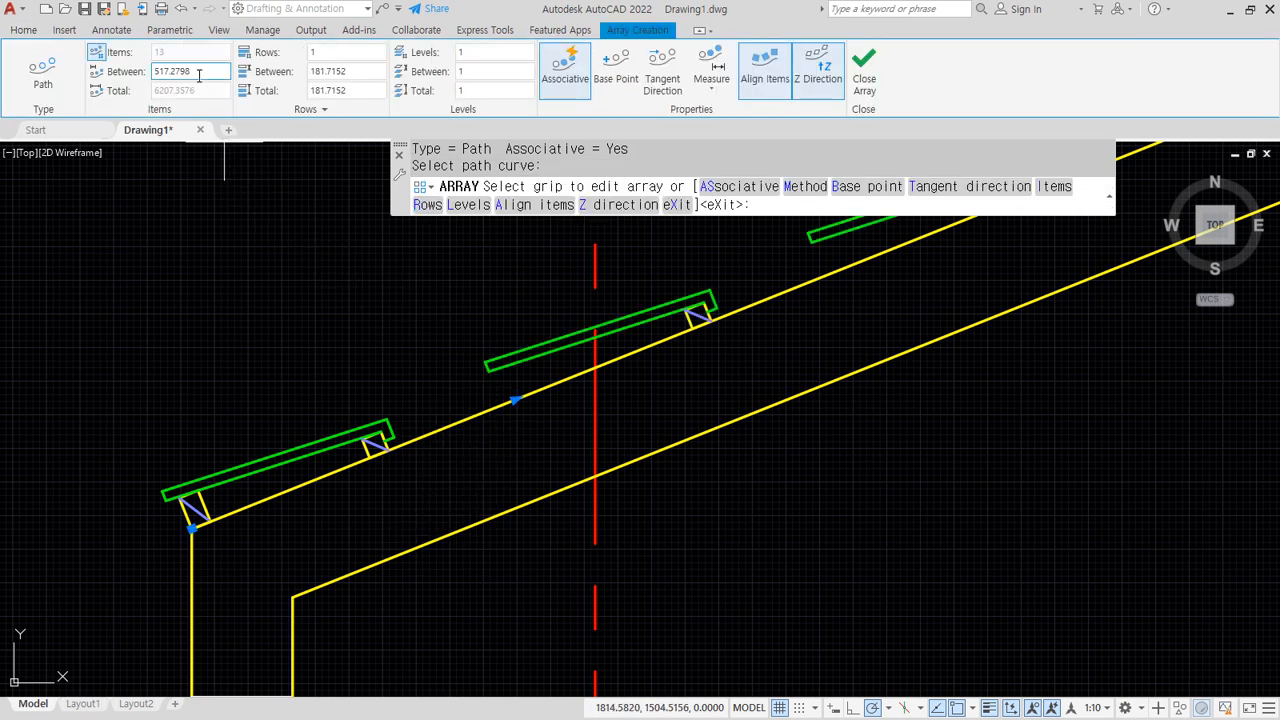
text(300)
key(Return)
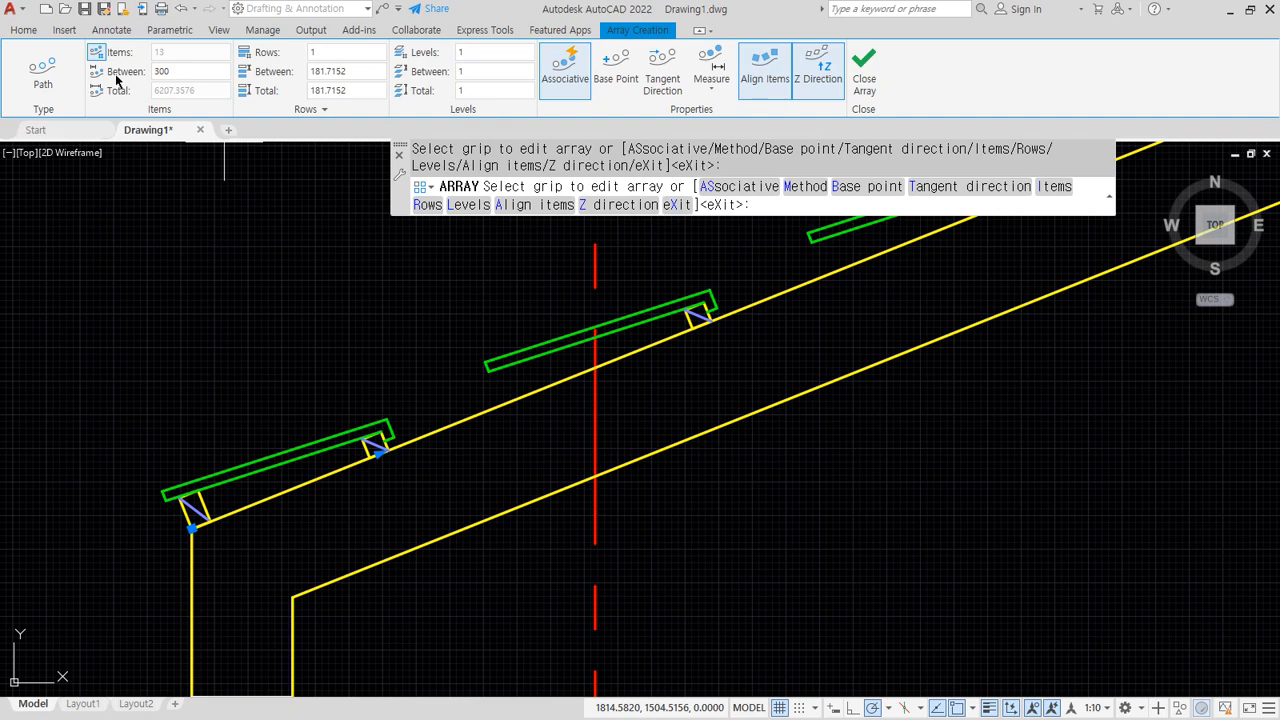
Examine the arrayed tiles and battens along the roof slope between the eaves and the ridge.
middle_drag(519, 401, 81, 562)
middle_drag(644, 413, 210, 611)
middle_drag(711, 397, 398, 510)
mouse_move(816, 372)
middle_down()
mouse_move(666, 449)
mouse_move(574, 474)
mouse_move(489, 551)
mouse_move(326, 642)
mouse_move(289, 606)
mouse_move(960, 235)
middle_up()
scroll(386, 639, down, 4)
middle_drag(349, 483, 915, 250)
mouse_move(363, 432)
middle_down()
mouse_move(573, 344)
mouse_move(453, 554)
middle_up()
scroll(491, 400, up, 10)
middle_drag(638, 461, 574, 513)
scroll(676, 398, down, 5)
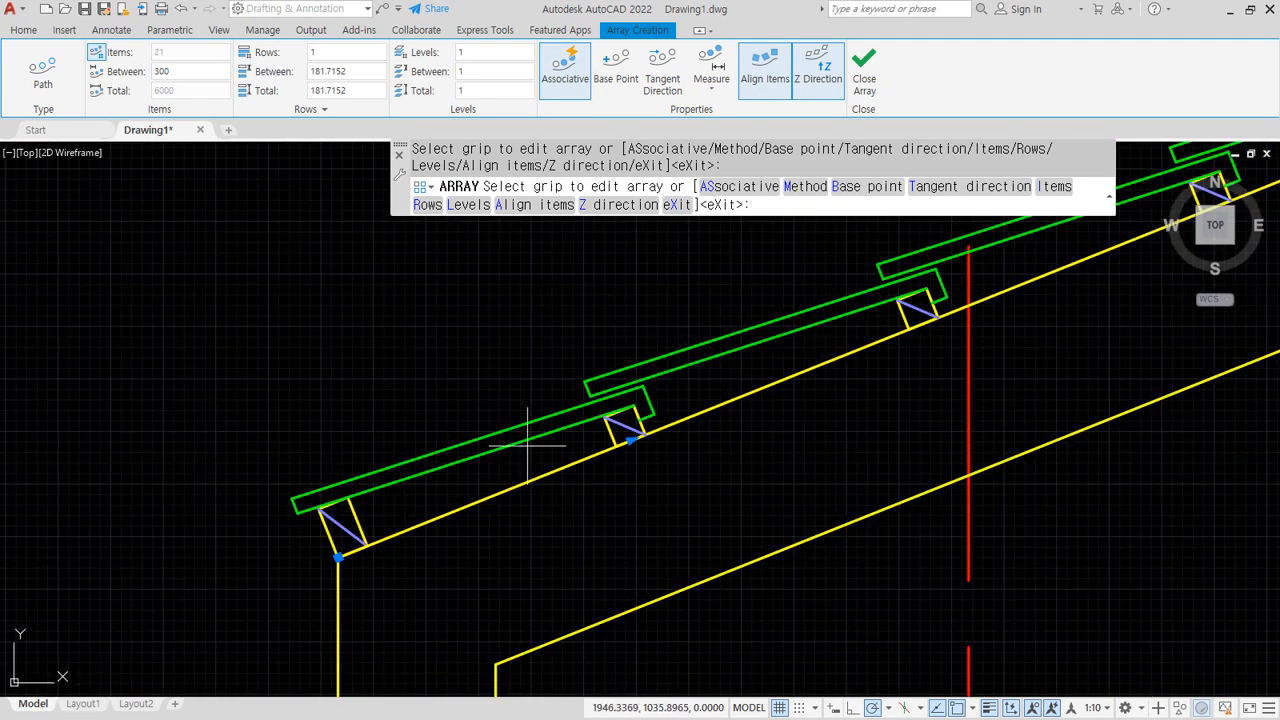
middle_drag(426, 482, 474, 448)
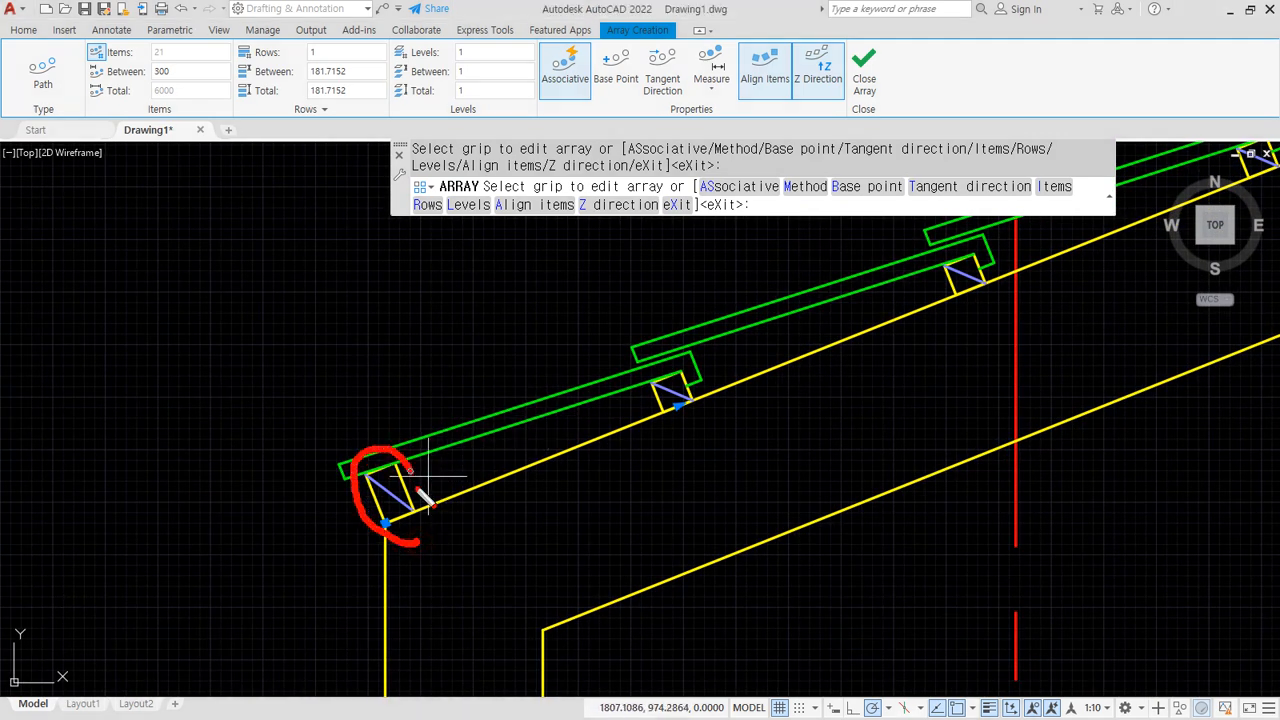
mouse_move(740, 409)
mouse_down()
mouse_move(400, 480)
mouse_move(360, 400)
mouse_move(705, 331)
mouse_up()
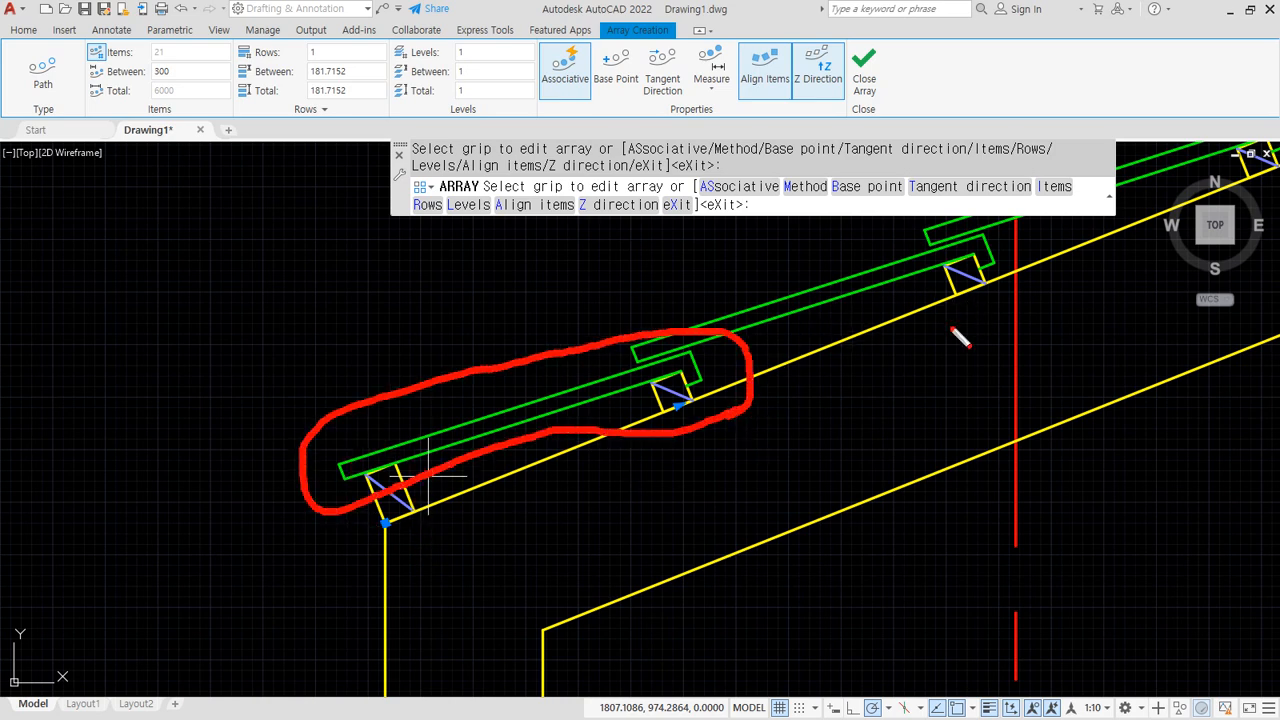
key(e)
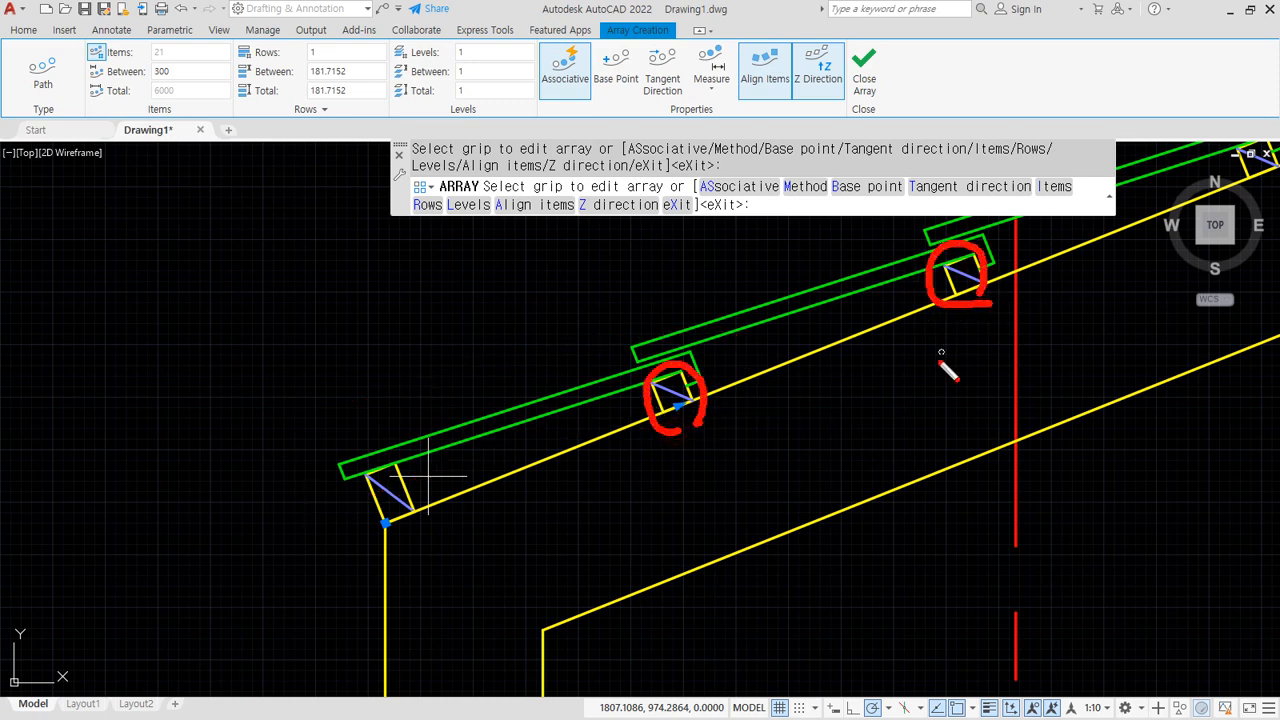
drag(991, 265, 651, 349)
key(Escape)
middle_drag(781, 387, 545, 470)
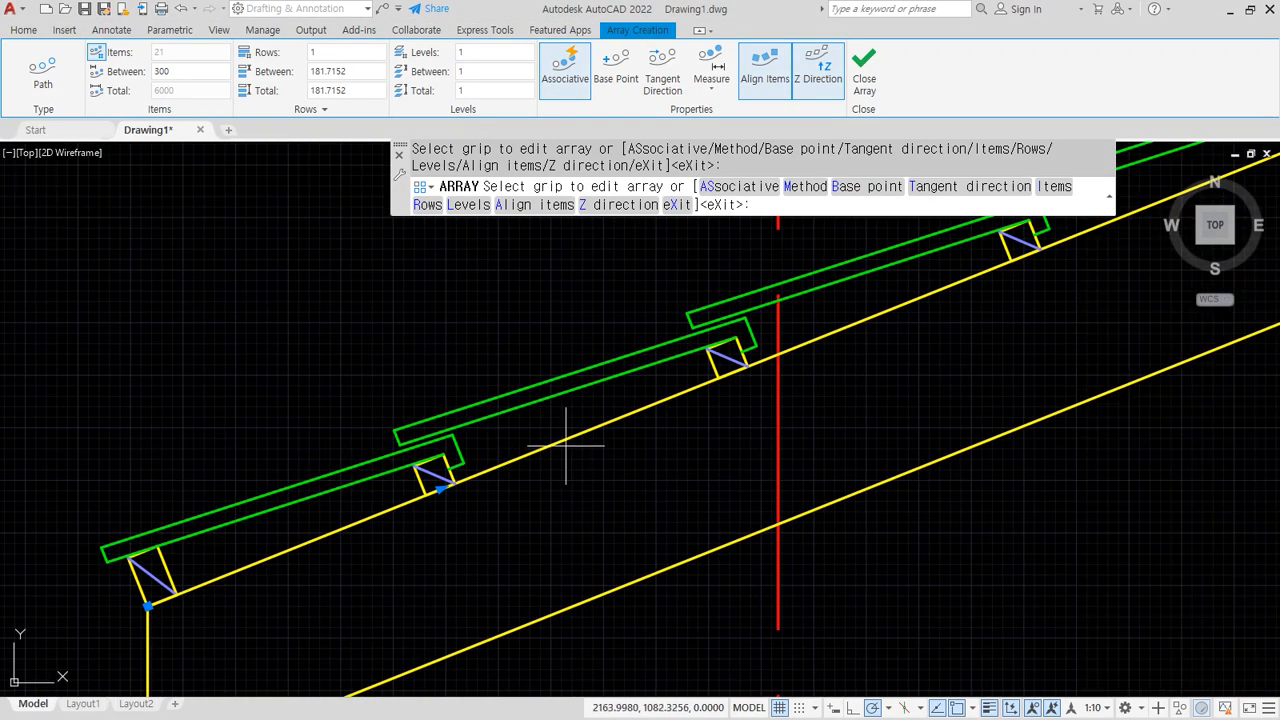
Draw a 60 mm horizontal line outward from the eaves corner and a vertical line up from its end.
click(881, 80)
scroll(843, 229, down, 3)
mouse_move(986, 286)
middle_down()
mouse_move(663, 471)
mouse_move(1056, 242)
middle_up()
scroll(583, 466, up, 4)
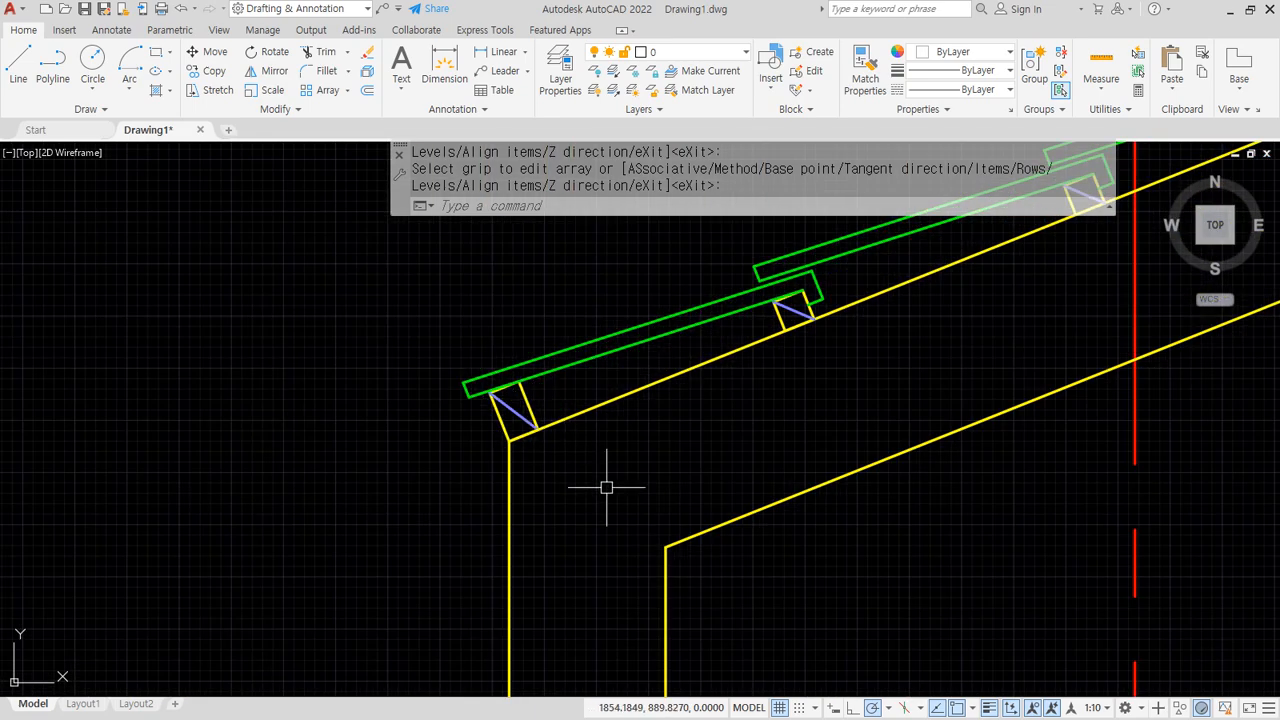
scroll(432, 423, up, 2)
middle_drag(432, 423, 143, 517)
scroll(143, 517, up, 2)
middle_drag(244, 562, 298, 483)
text(l)
key(Return)
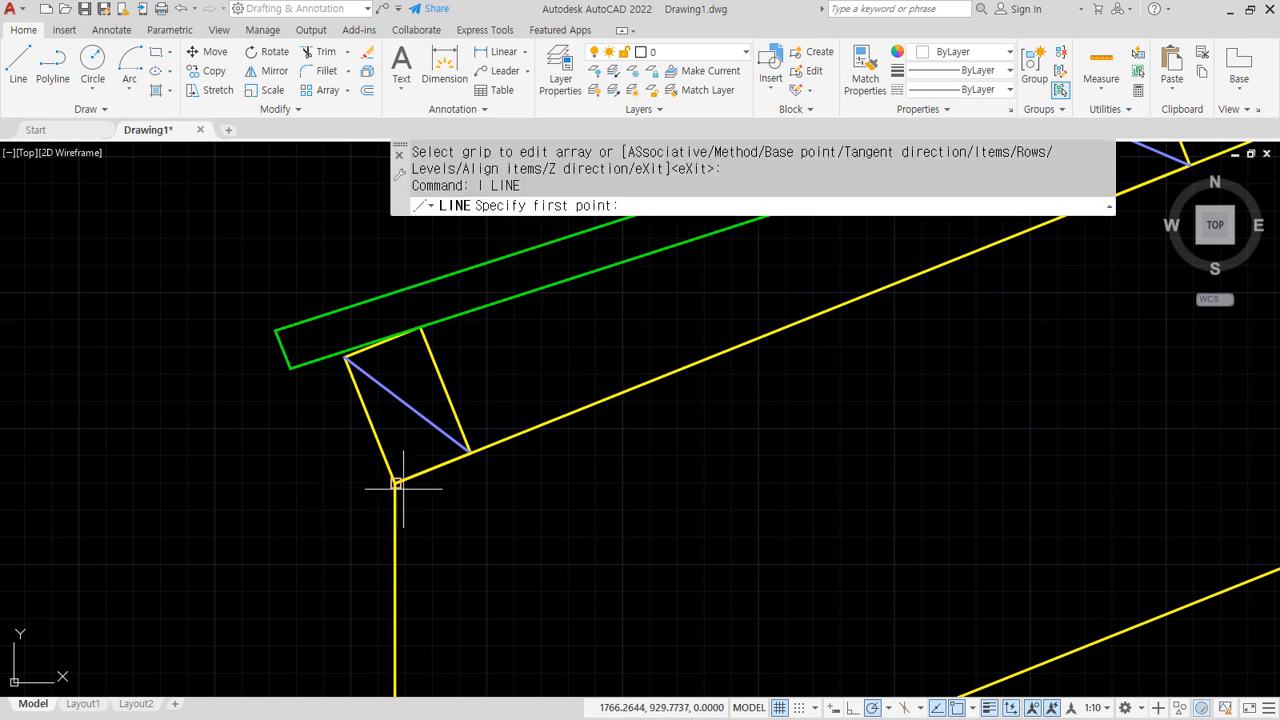
click(396, 483)
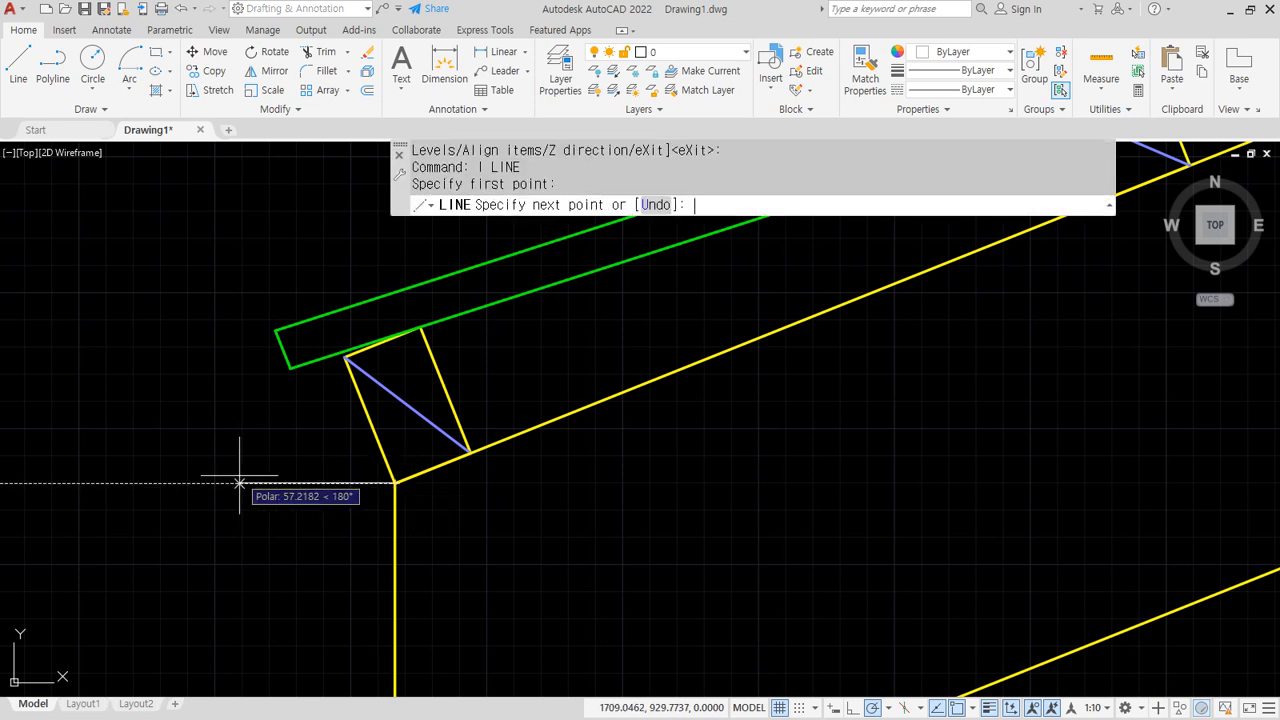
text(60)
key(Return)
click(232, 214)
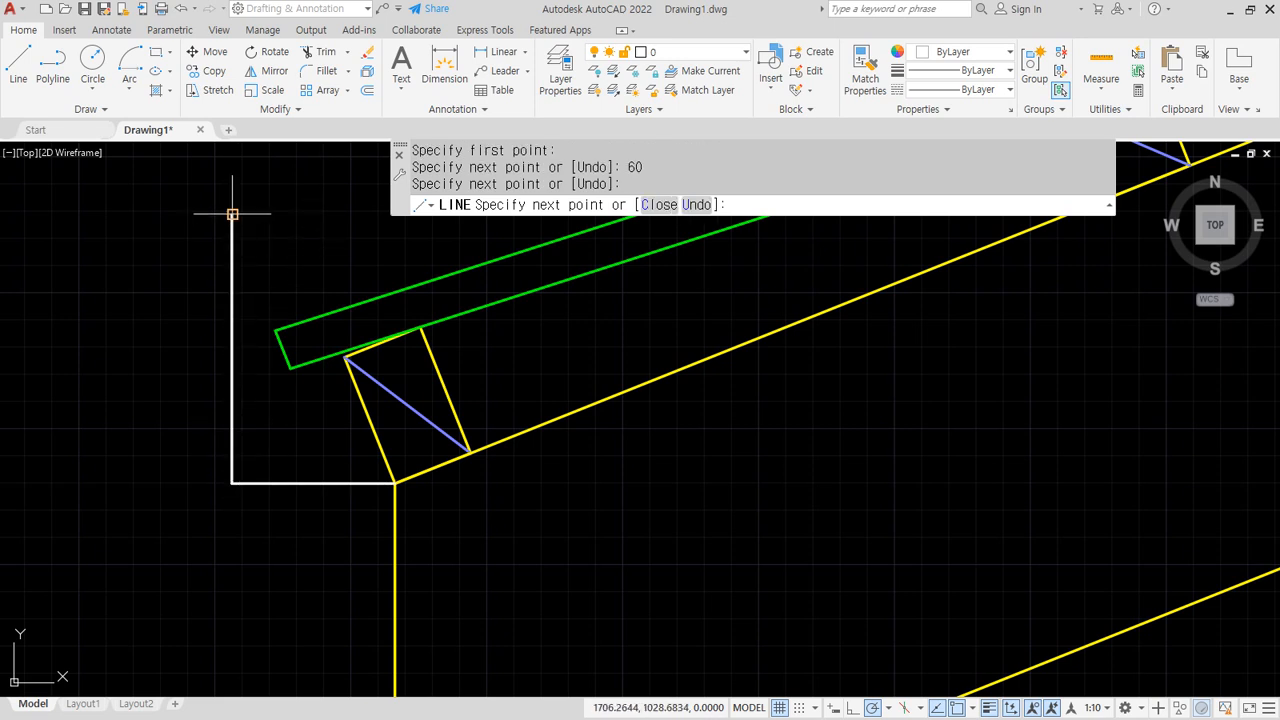
key(Return)
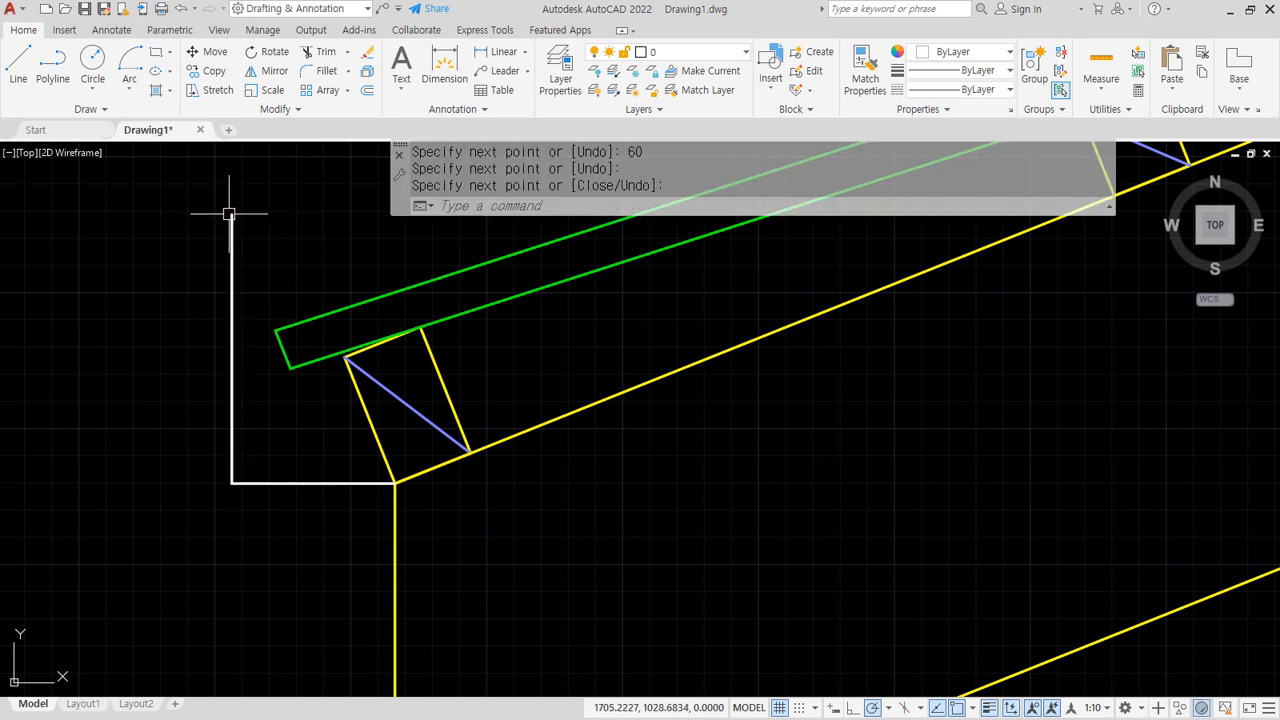
Replace the two lines with a 50 mm horizontal line outward from the eaves corner and a vertical line rising past the tile.
drag(325, 496, 166, 434)
text(e)
key(Return)
text(l)
key(Return)
click(396, 483)
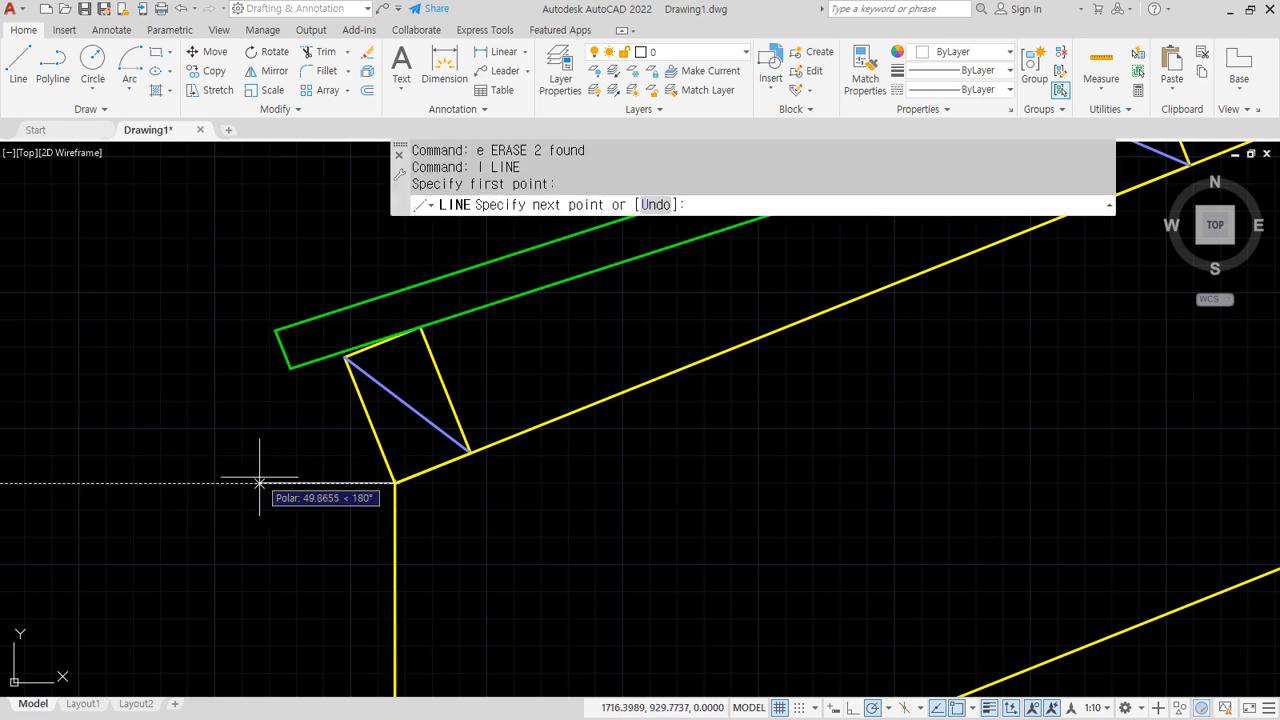
text(50)
key(Return)
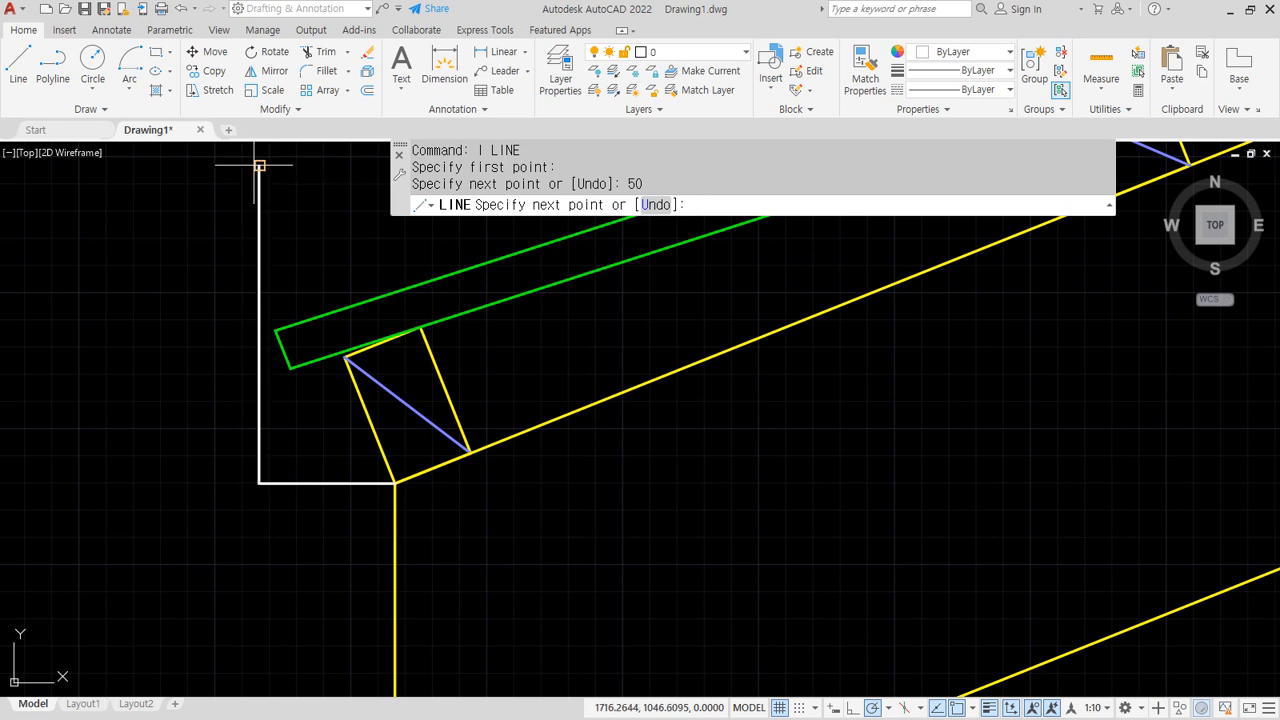
click(258, 172)
key(Return)
Offset the vertical line by 15 mm toward the eaves batten.
text(o)
key(Return)
text(15)
key(Return)
click(260, 434)
click(302, 438)
Try to fillet the lowest arrayed tile with the vertical lines in front of the eaves.
scroll(305, 365, up, 2)
text(f)
key(Return)
click(308, 365)
click(295, 384)
click(311, 362)
click(322, 360)
click(323, 359)
key(Escape)
key(Escape)
click(314, 360)
scroll(291, 380, down, 3)
scroll(280, 390, up, 3)
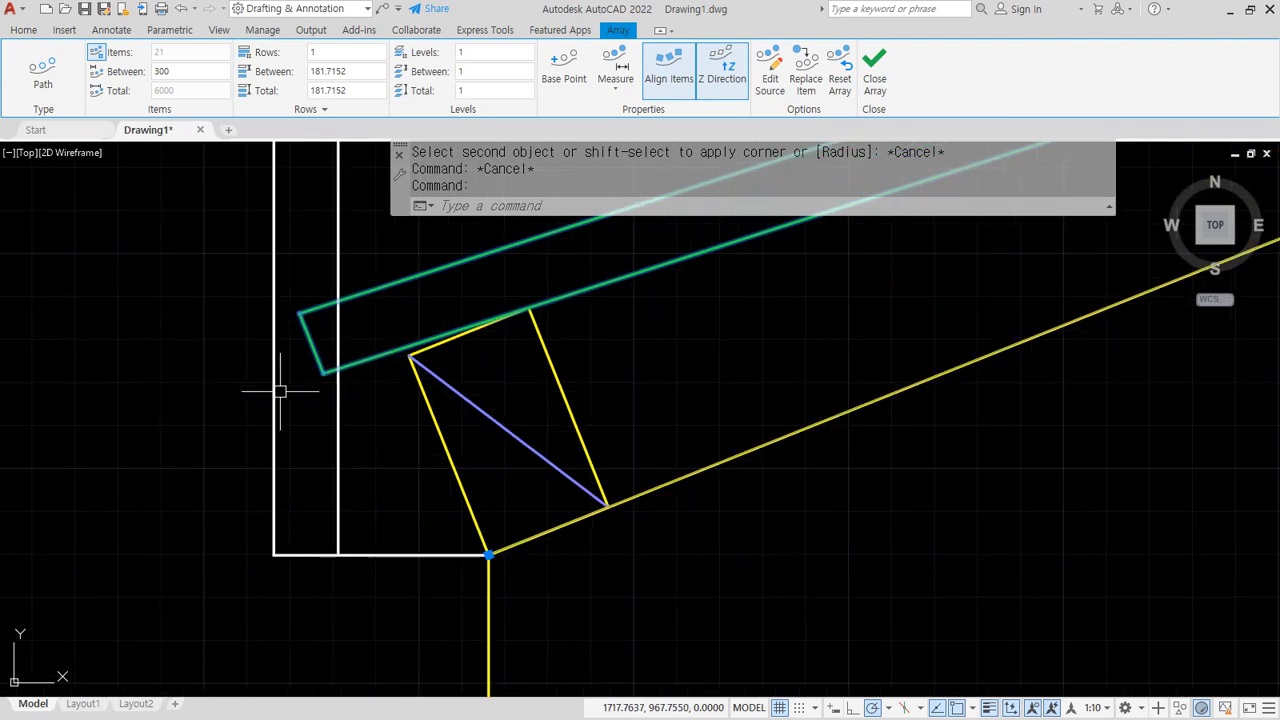
key(Escape)
Explode the tile and batten array into separate objects.
click(309, 357)
scroll(334, 377, down, 2)
mouse_move(336, 383)
middle_down()
mouse_move(290, 470)
mouse_move(141, 644)
mouse_move(489, 328)
middle_up()
middle_drag(594, 252, 315, 412)
key(Escape)
text(x)
key(Return)
click(538, 373)
key(Return)
Fillet the lowest tile's upper and lower edges with the two vertical lines and square off the bottom of the resulting lip.
scroll(225, 488, up, 4)
text(f)
key(Return)
click(212, 458)
click(182, 493)
key(Return)
click(167, 399)
click(118, 480)
key(Return)
click(118, 614)
click(143, 652)
key(Return)
click(154, 652)
click(183, 614)
Trim away the old tile end inside the lip and match the green tile properties onto the lip lines.
text(tr)
key(Return)
drag(178, 430, 130, 451)
key(Return)
text(ma)
key(Return)
click(219, 460)
click(220, 669)
click(66, 615)
key(Return)
scroll(113, 582, down, 2)
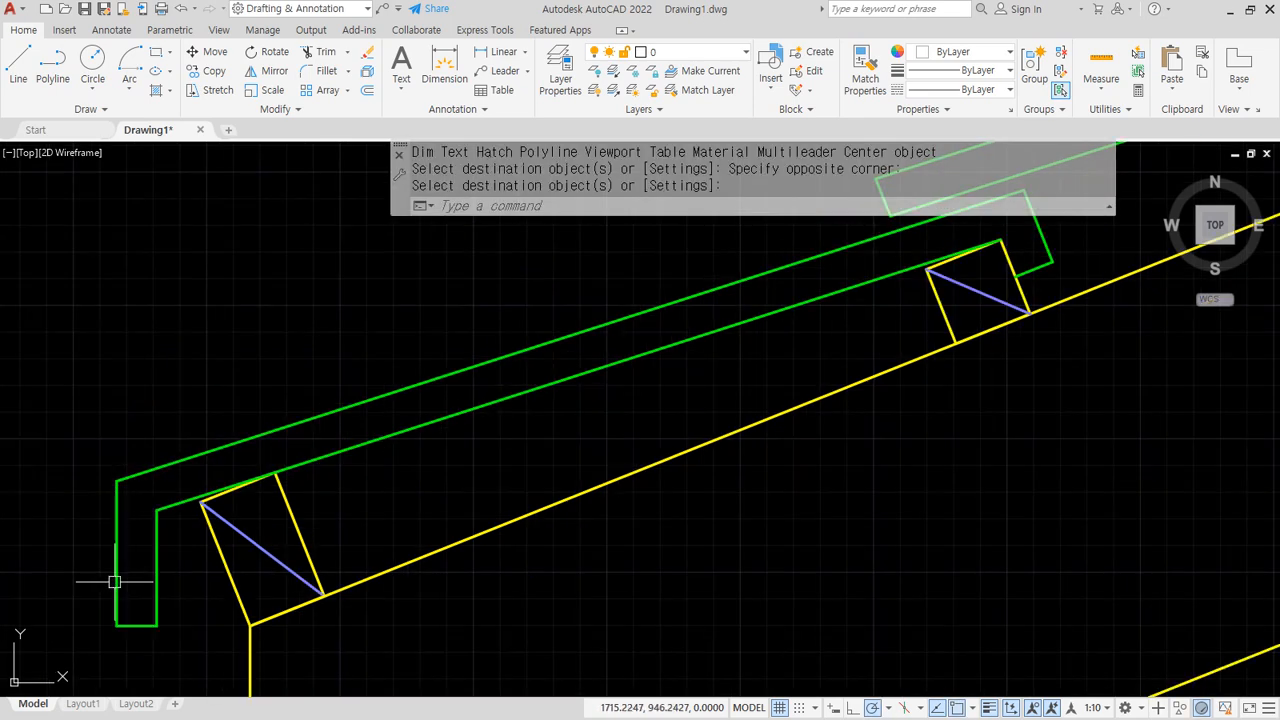
Add a linear dimension from the eaves corner to the outer edge of the tile lip, placed below the lip.
middle_drag(113, 581, 193, 515)
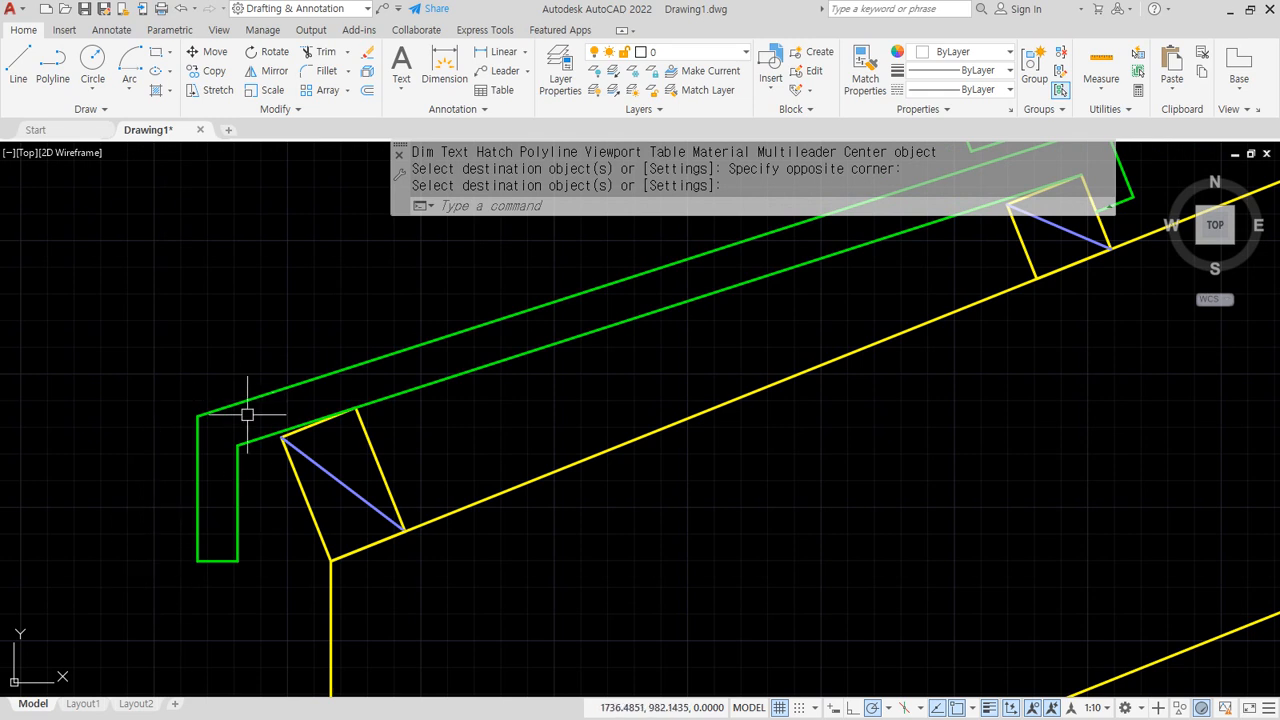
click(446, 62)
click(330, 561)
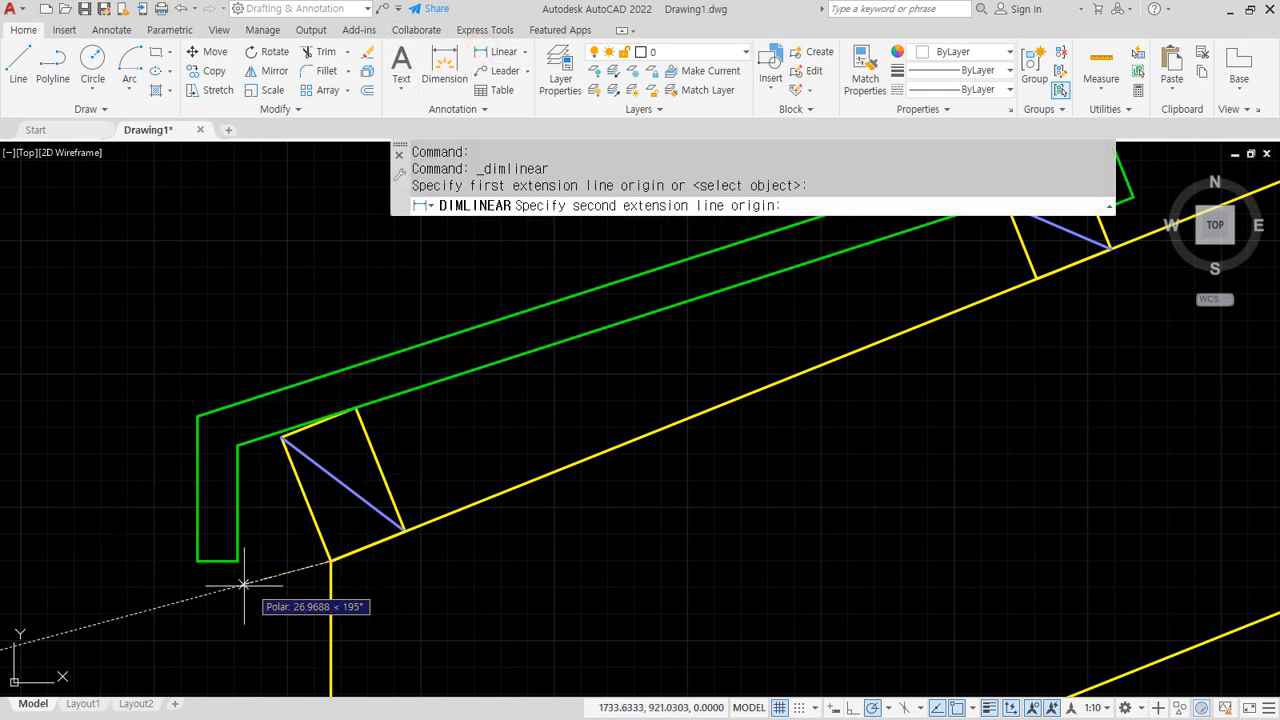
click(198, 561)
scroll(263, 600, up, 2)
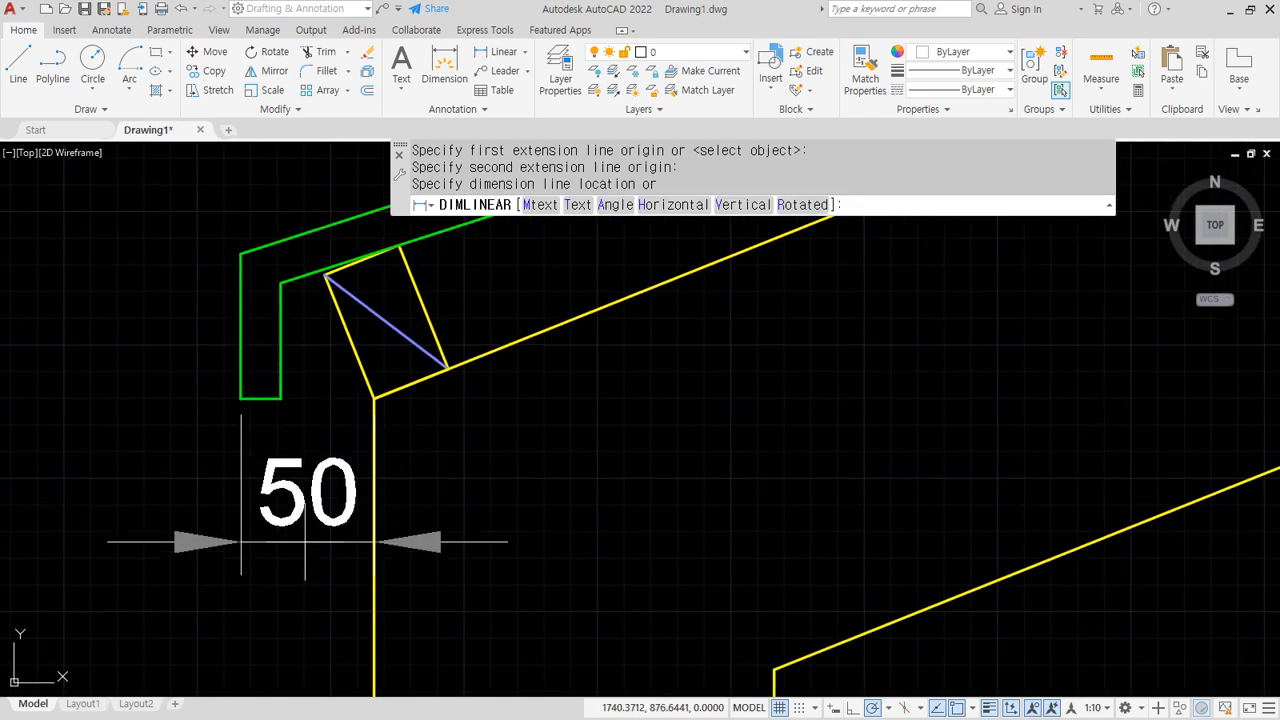
click(305, 541)
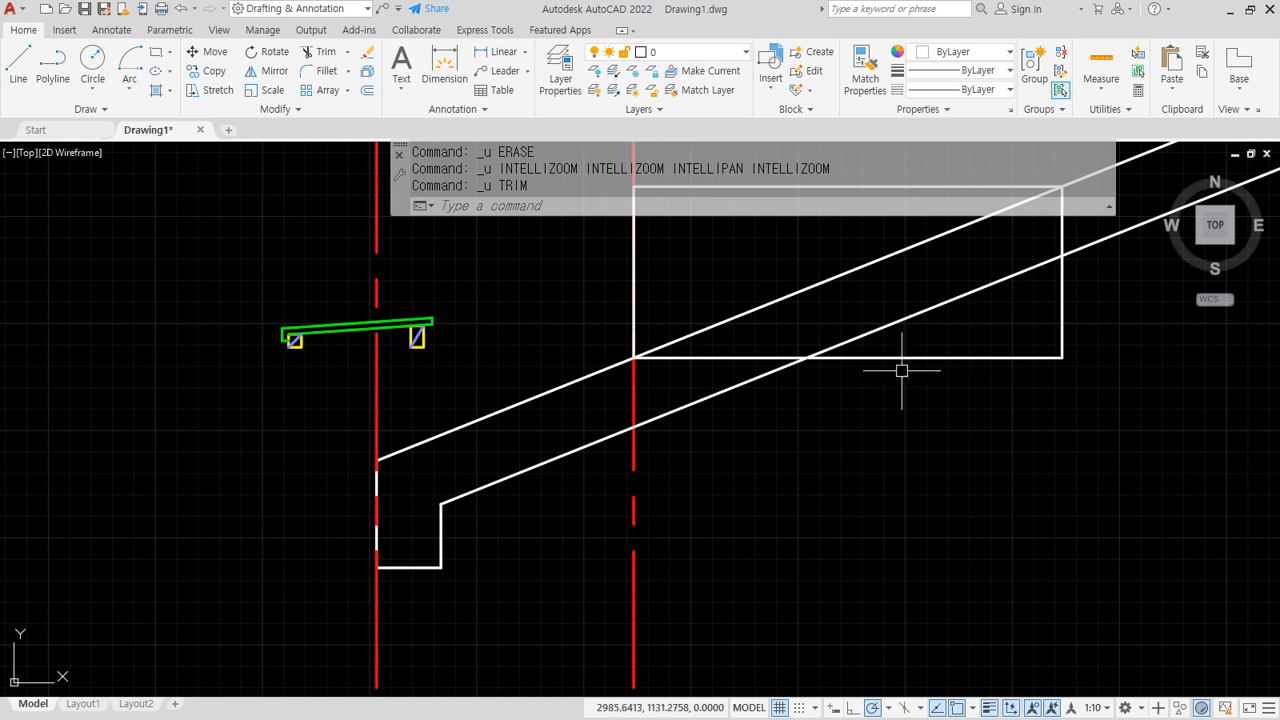
Erase the white guide rectangle used for constructing the roof slope.
click(901, 370)
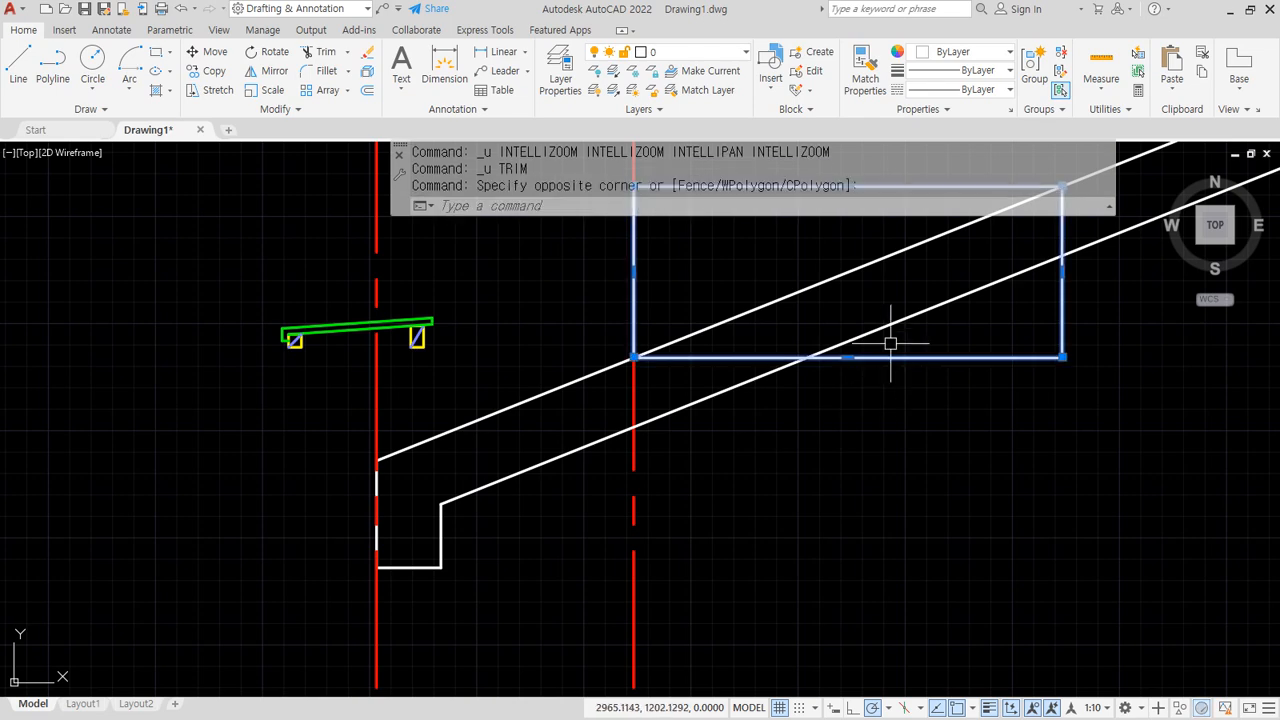
click(891, 340)
text(e)
key(Return)
Match the properties of the yellow batten outline onto the eaves beam lines and the left-slope roof slab lines.
text(ma)
key(Return)
scroll(284, 340, up, 2)
scroll(285, 341, up, 2)
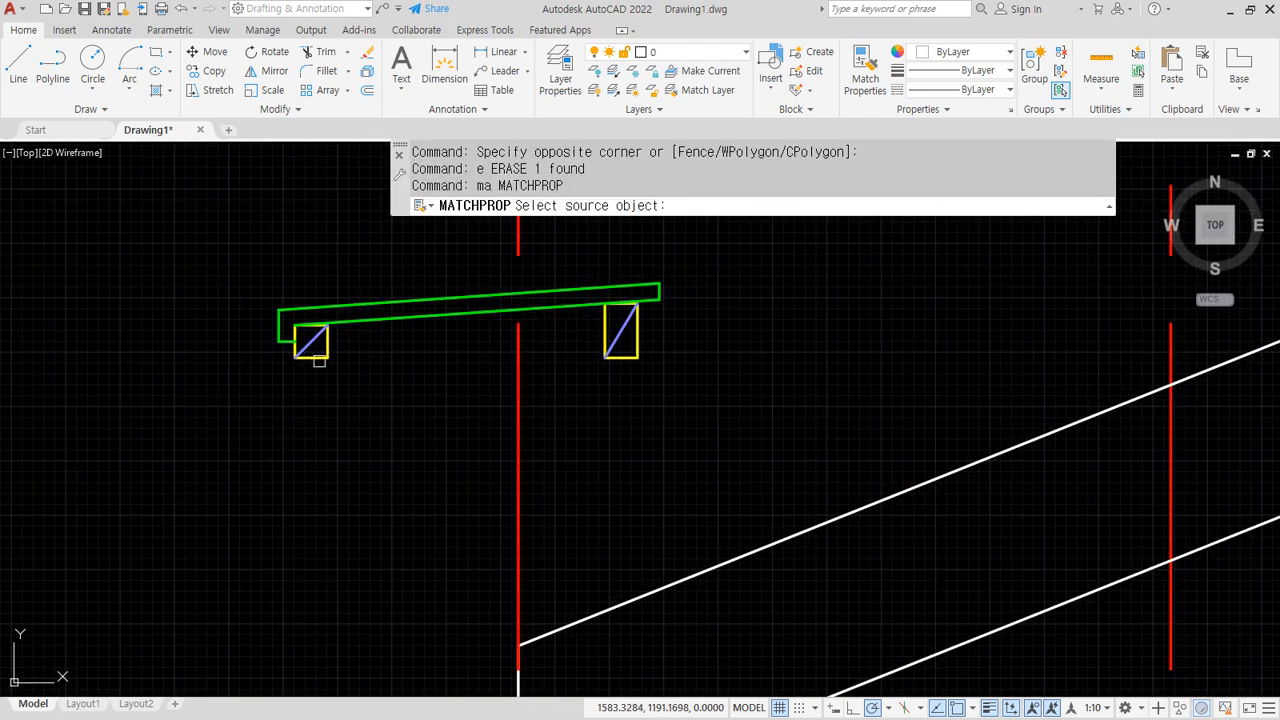
click(314, 361)
scroll(356, 418, down, 6)
scroll(580, 540, up, 4)
click(389, 460)
click(257, 286)
click(116, 316)
click(380, 594)
key(Return)
scroll(489, 566, down, 6)
middle_drag(894, 447, 119, 618)
click(660, 388)
click(600, 269)
text(ma)
key(Return)
middle_drag(226, 491, 713, 291)
middle_drag(636, 362, 313, 573)
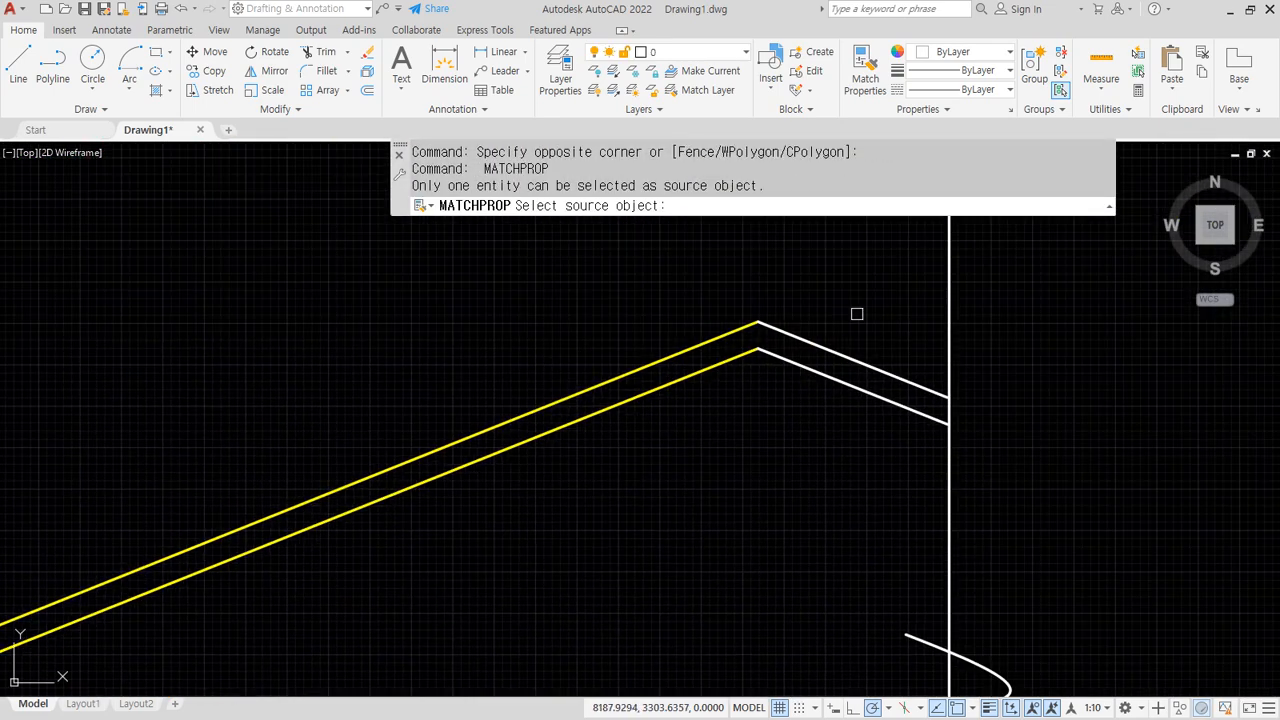
click(843, 323)
click(765, 427)
key(Return)
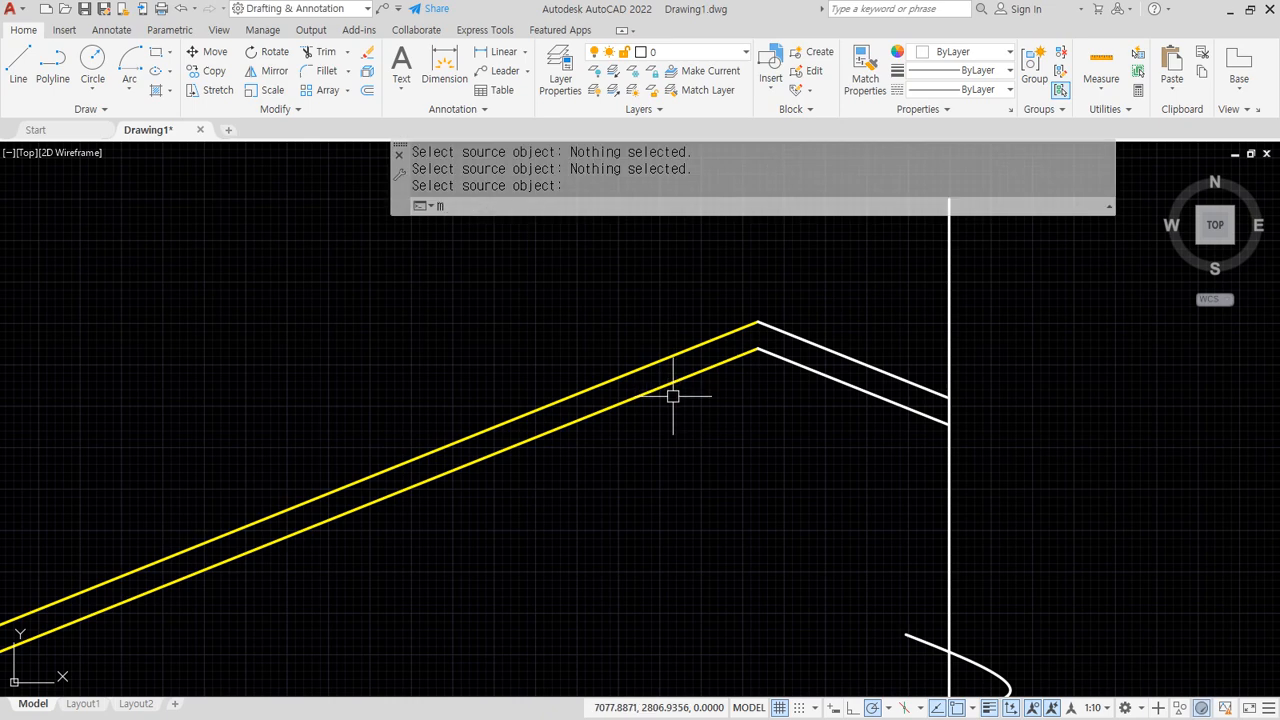
Match the properties of the yellow left-slope slab line onto the two roof slab lines on the right of the ridge.
text(ma)
key(Return)
click(673, 382)
click(880, 298)
click(770, 458)
key(Return)
Erase the red guide line running along the outer face of the eaves beam.
scroll(637, 437, down, 4)
scroll(613, 446, up, 10)
click(385, 652)
click(356, 656)
text(e)
key(Return)
mouse_move(359, 533)
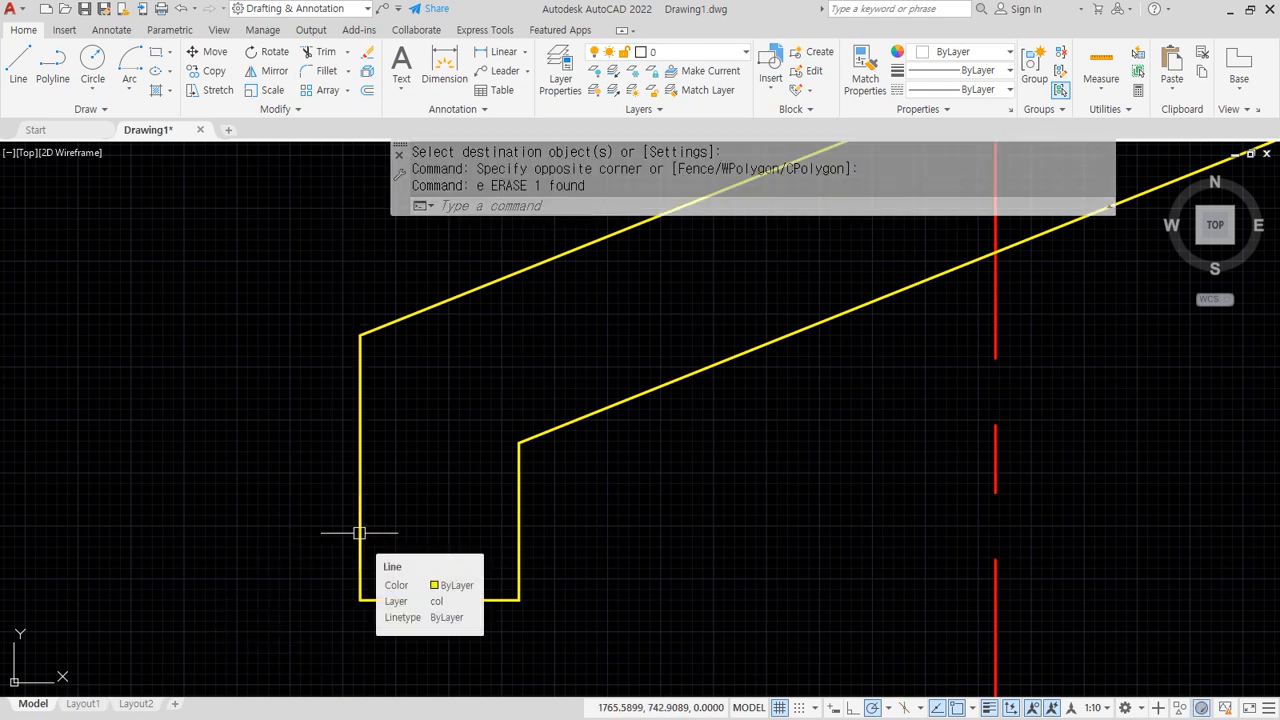
middle_drag(459, 419, 452, 500)
mouse_move(588, 394)
mouse_down()
mouse_move(520, 446)
mouse_move(606, 409)
mouse_up()
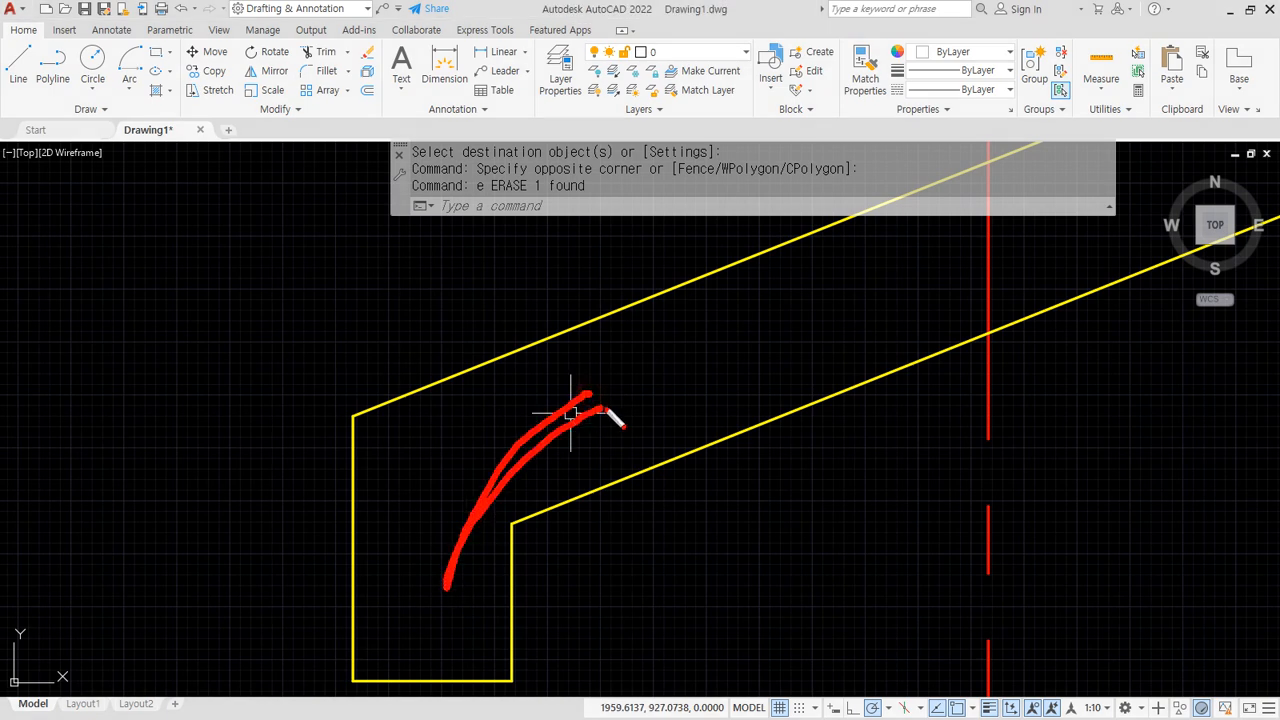
drag(445, 565, 450, 522)
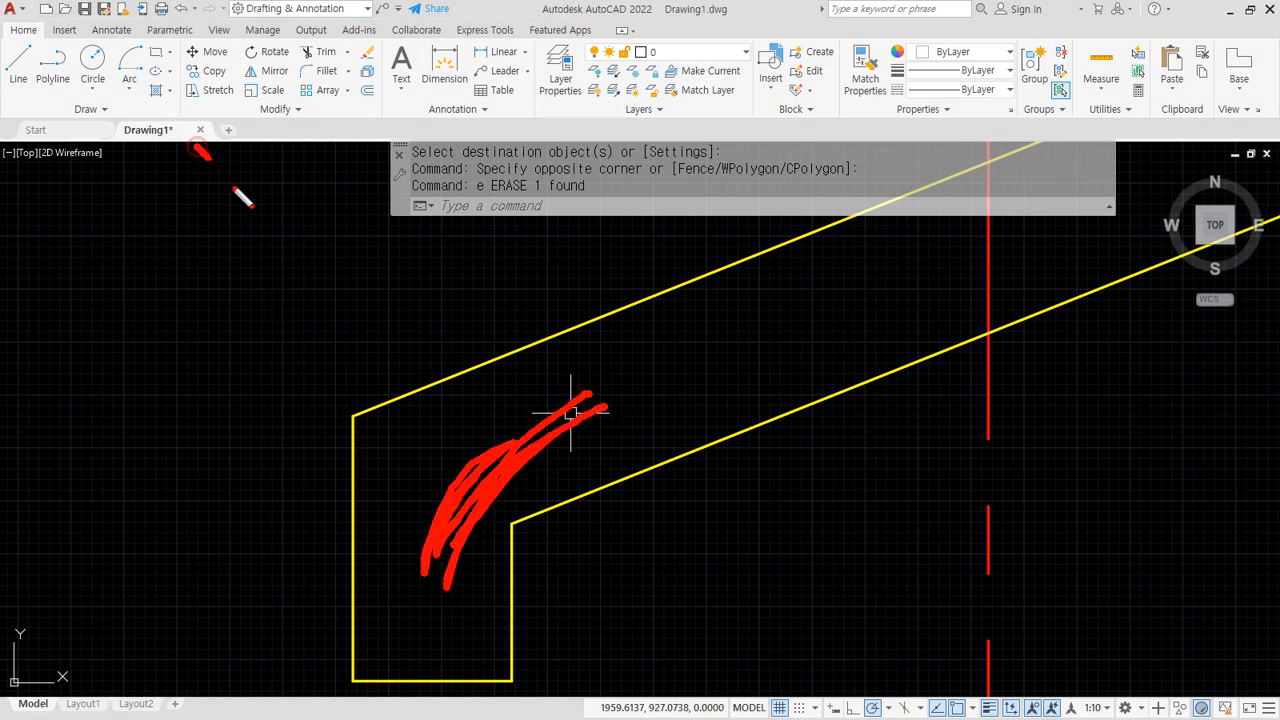
mouse_move(408, 207)
mouse_down()
mouse_move(524, 322)
mouse_move(365, 372)
mouse_up()
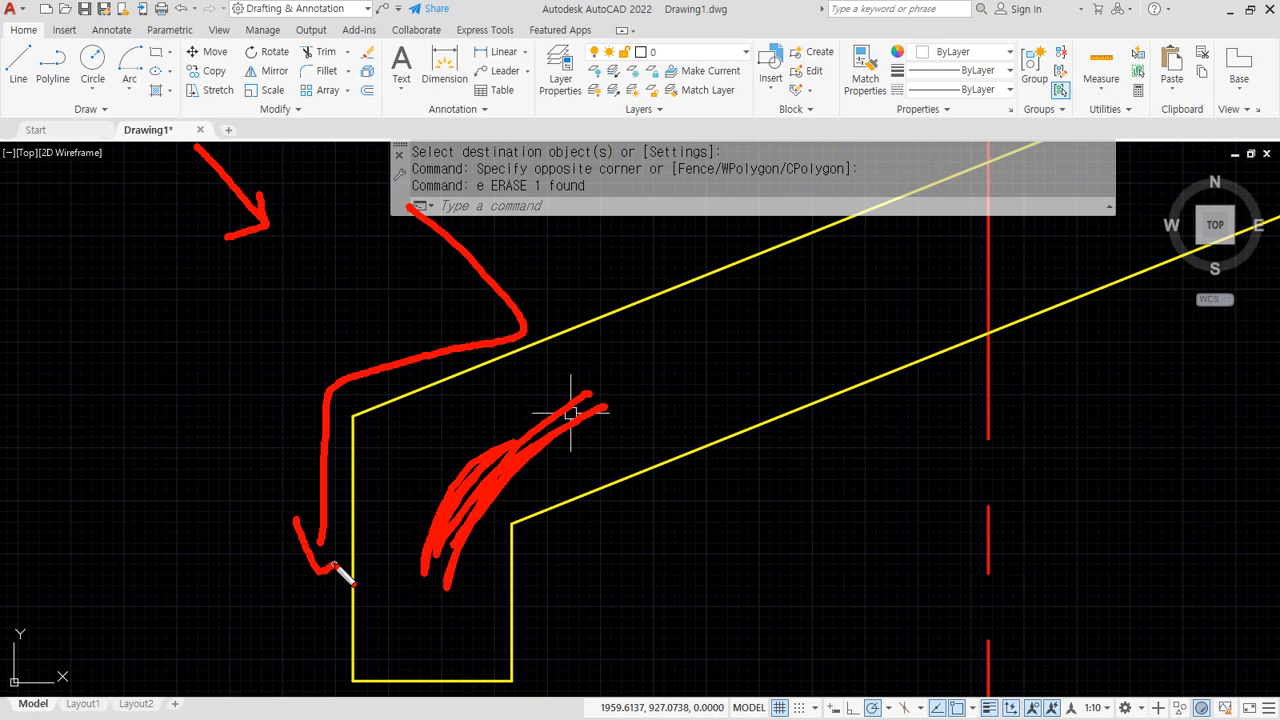
key(Escape)
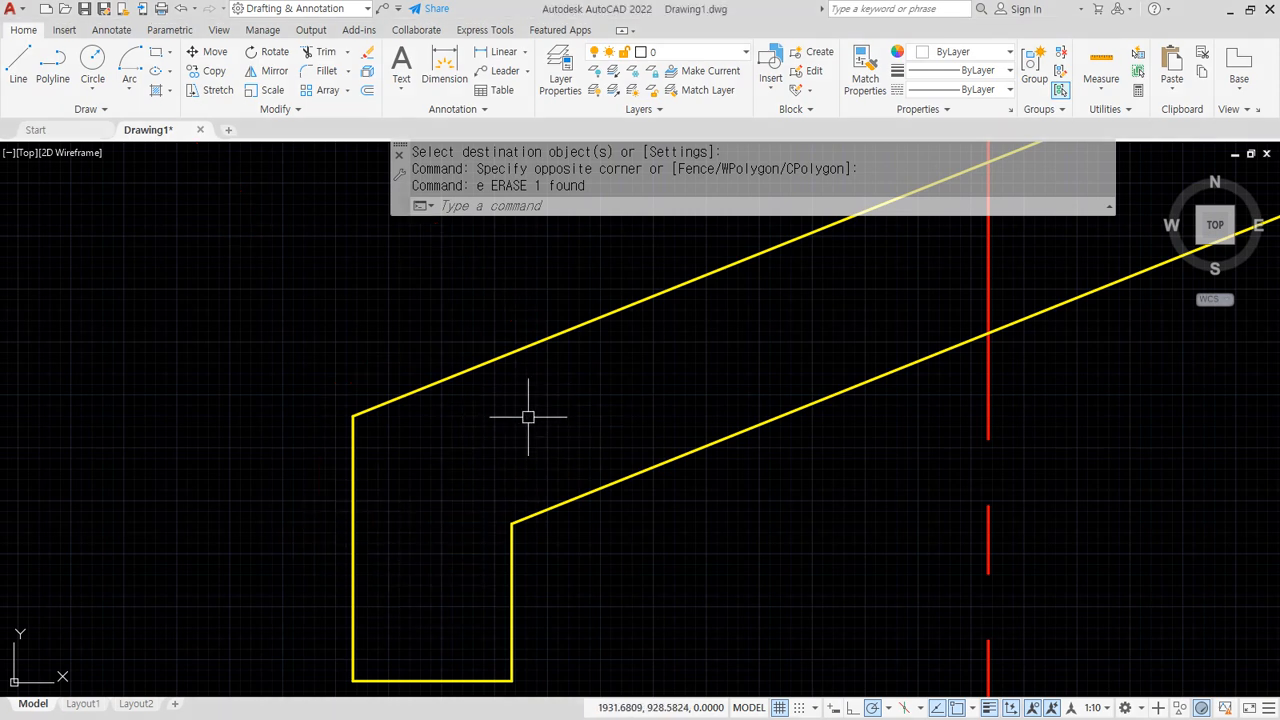
Offset the upper roof slope line and the eaves beam's outer face outward by 15 mm, twice each.
scroll(508, 432, down, 2)
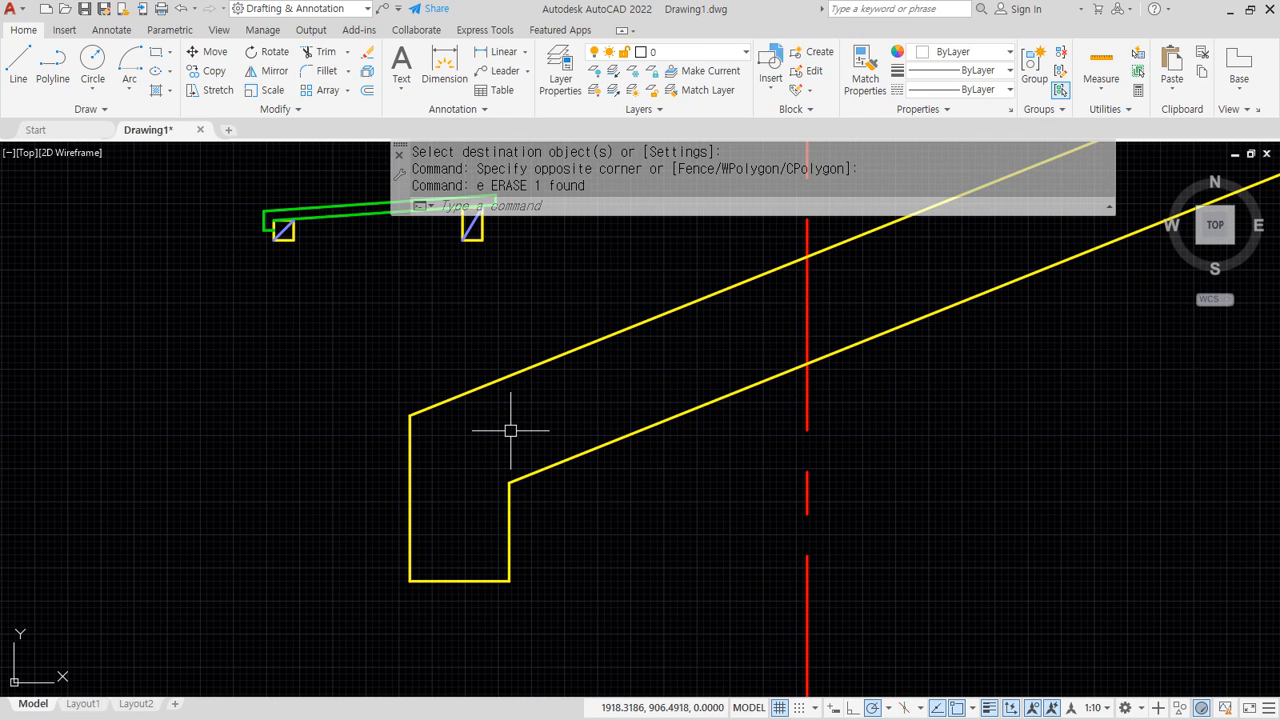
text(o)
key(Return)
text(15)
key(Return)
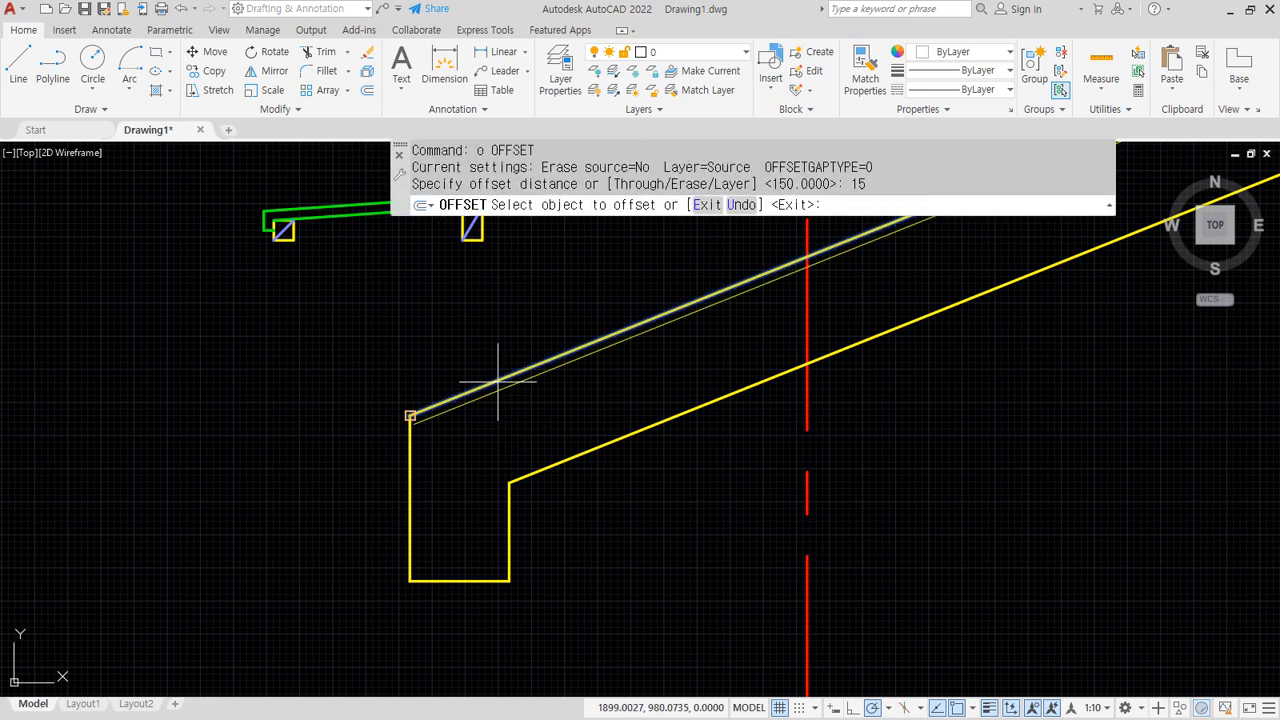
click(500, 372)
click(422, 351)
click(405, 446)
click(343, 449)
click(437, 394)
click(393, 376)
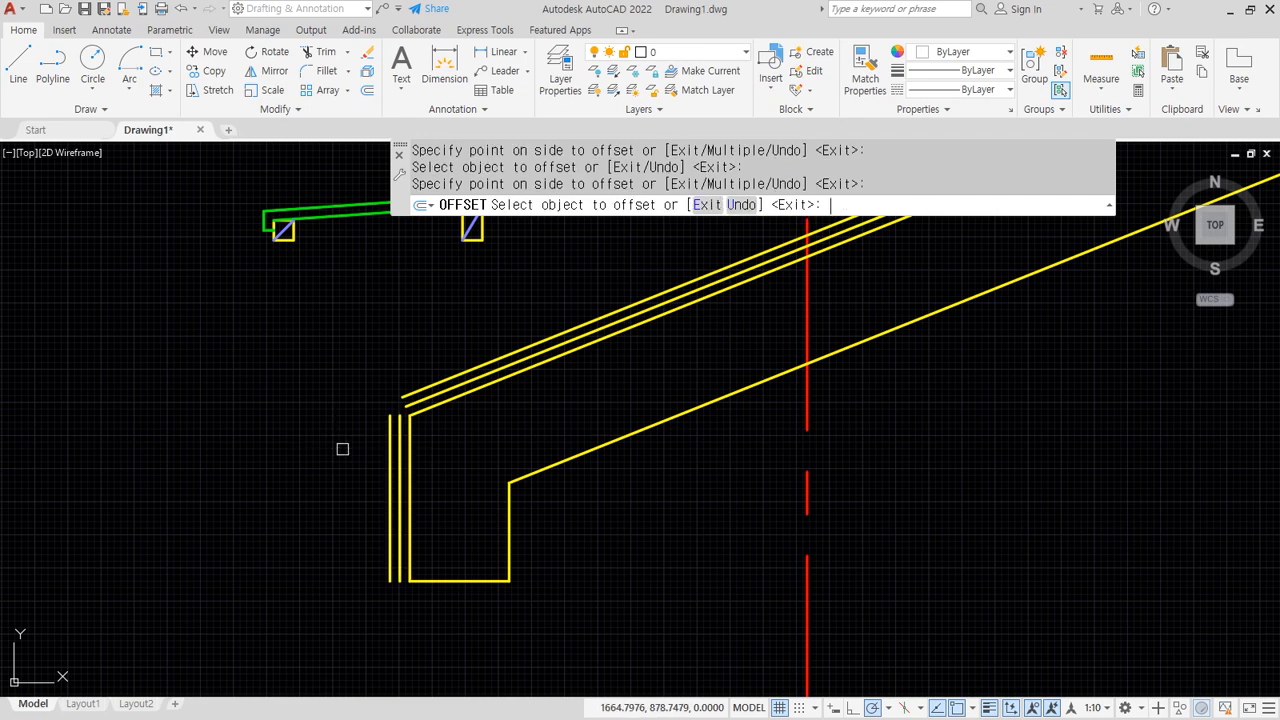
Offset the bottom line of the eaves beam downward by 20 mm.
key(Return)
scroll(434, 594, up, 4)
text(o)
key(Return)
text(20)
key(Return)
click(488, 468)
click(479, 484)
scroll(429, 466, down, 4)
key(Return)
Match the properties of the green tile outline onto the offset lines below, outside and above the eaves beam and slope.
text(ma)
key(Return)
click(324, 219)
scroll(403, 582, up, 4)
click(436, 609)
click(388, 531)
click(364, 523)
middle_drag(314, 351, 296, 638)
click(395, 419)
click(389, 383)
click(381, 409)
key(Return)
Fillet both outer layers into sharp corners at the eaves, and join the outermost vertical line to the bottom finish line.
text(f)
key(Return)
click(389, 425)
click(368, 460)
key(Return)
click(372, 405)
click(345, 460)
scroll(345, 460, down, 2)
middle_drag(345, 460, 321, 274)
key(Return)
click(368, 475)
click(330, 429)
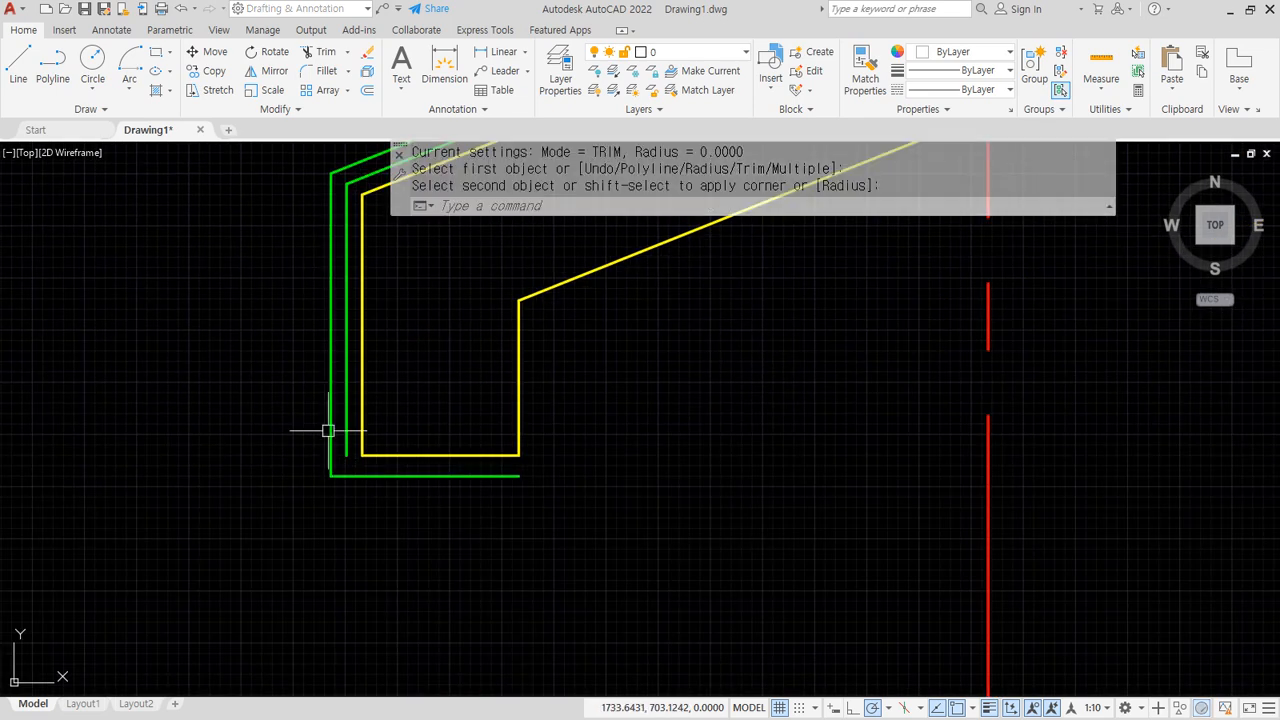
Close the inner end of the bottom layer with a vertical line up to the beam corner and match it to the green finish line.
scroll(523, 500, up, 3)
text(l)
key(Return)
click(503, 437)
click(503, 384)
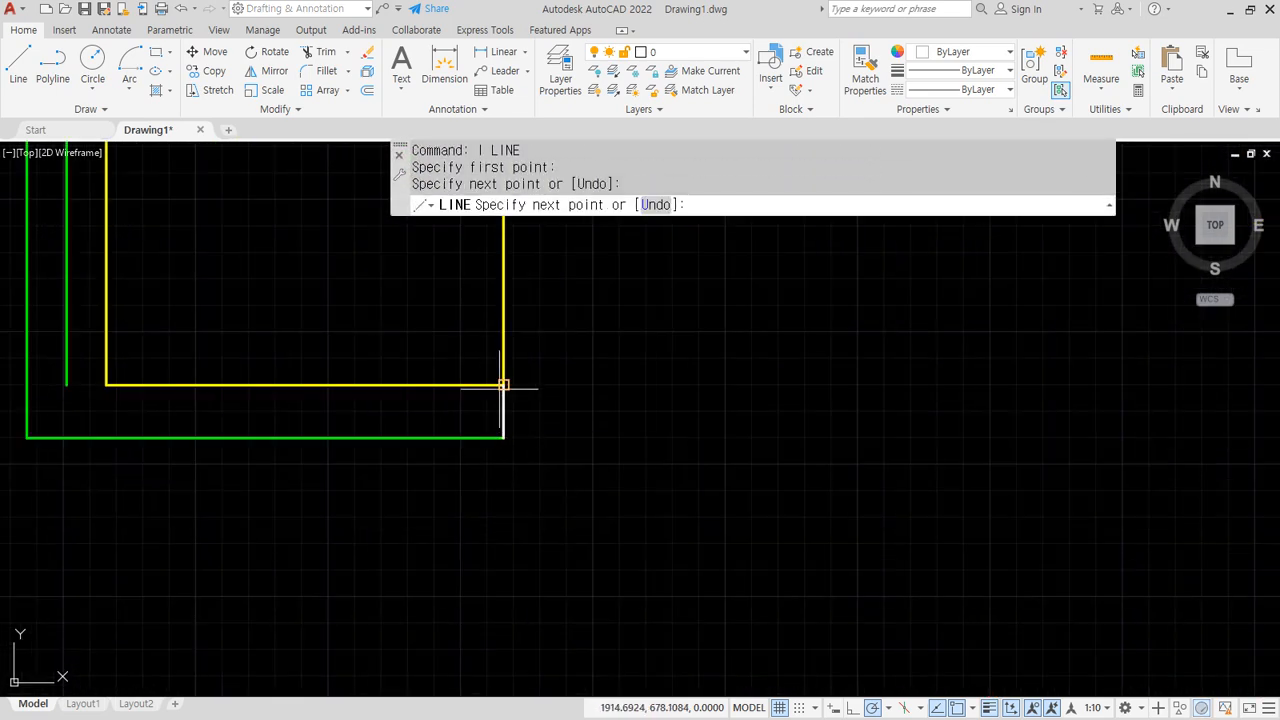
key(Return)
text(ma)
key(Return)
click(482, 436)
click(503, 423)
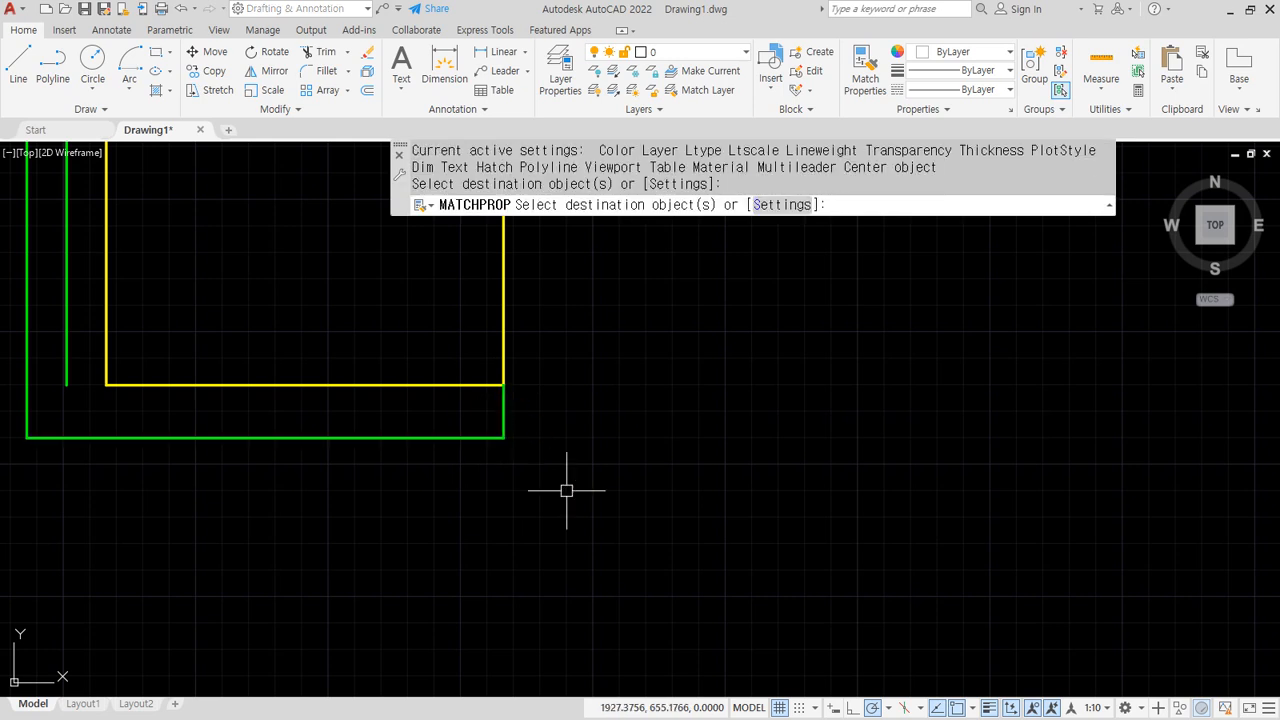
key(Return)
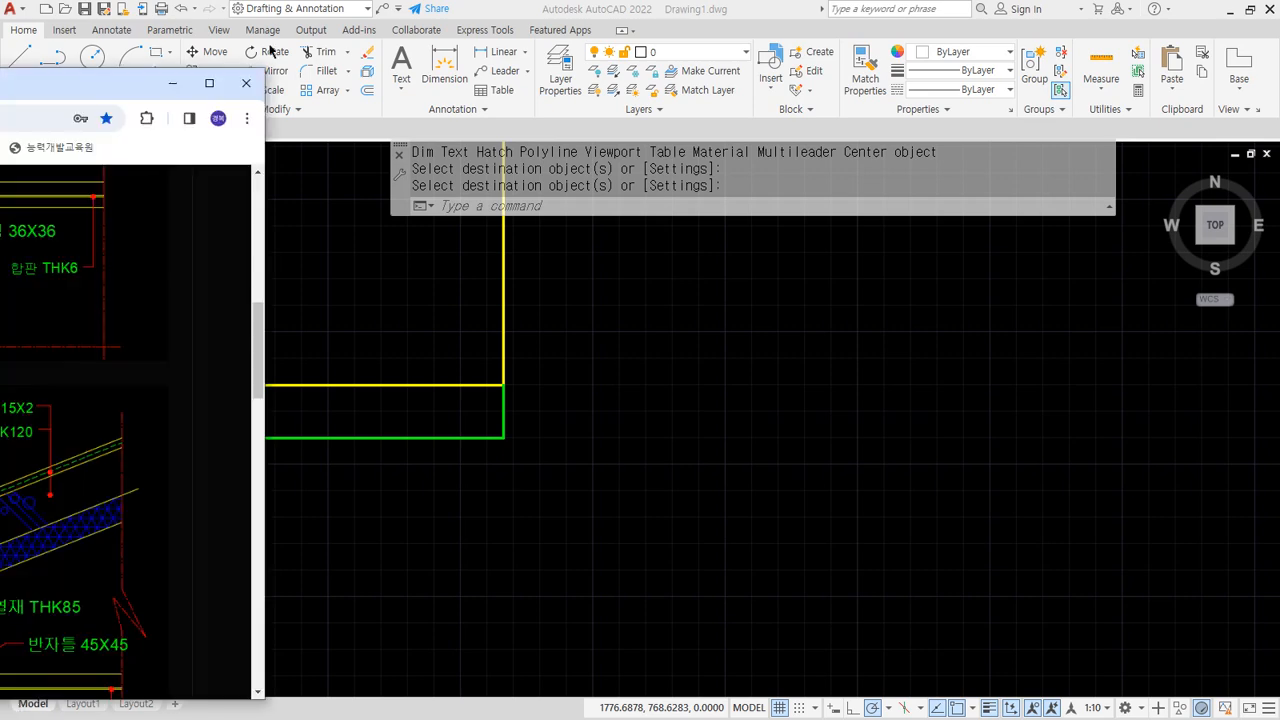
Check the eaves detail in the browser's reference drawing for the drip groove under the beam, then return to AutoCAD.
key(alt+Tab)
scroll(772, 503, down, 5)
scroll(772, 503, down, 1)
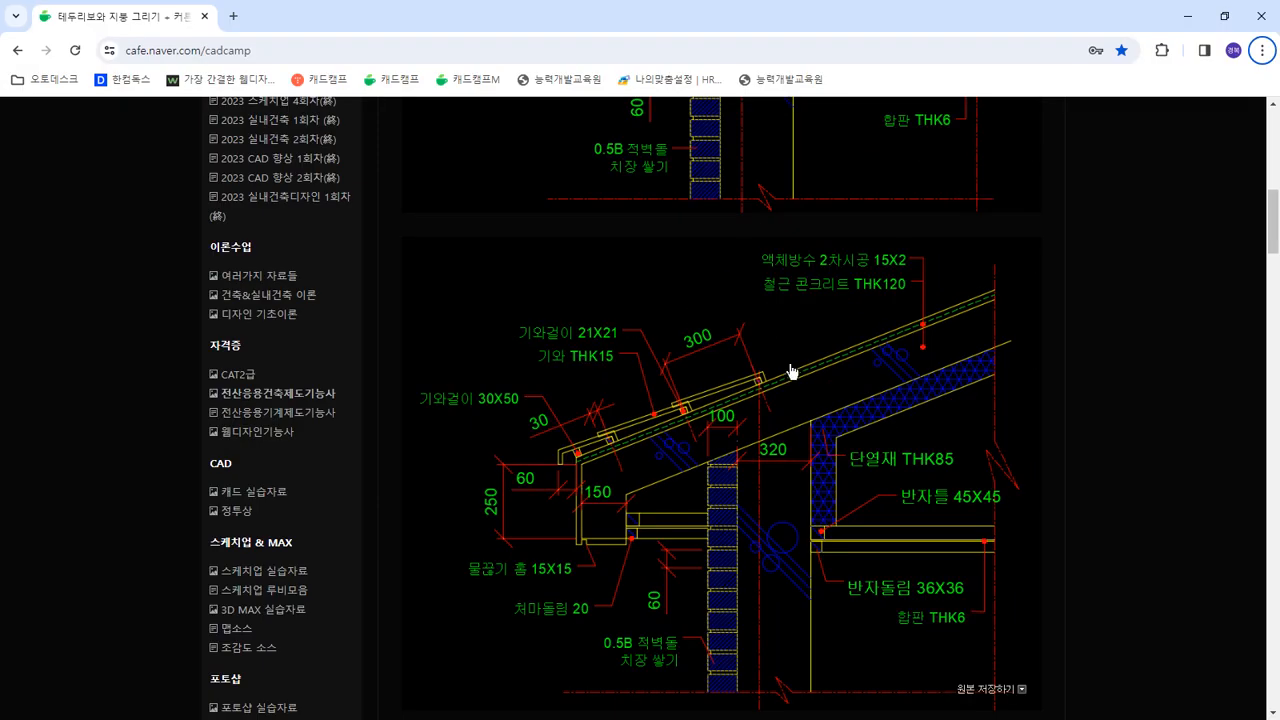
scroll(790, 372, down, 3)
drag(826, 18, 0, 95)
click(80, 506)
scroll(95, 447, up, 2)
middle_drag(95, 447, 356, 528)
scroll(480, 491, down, 5)
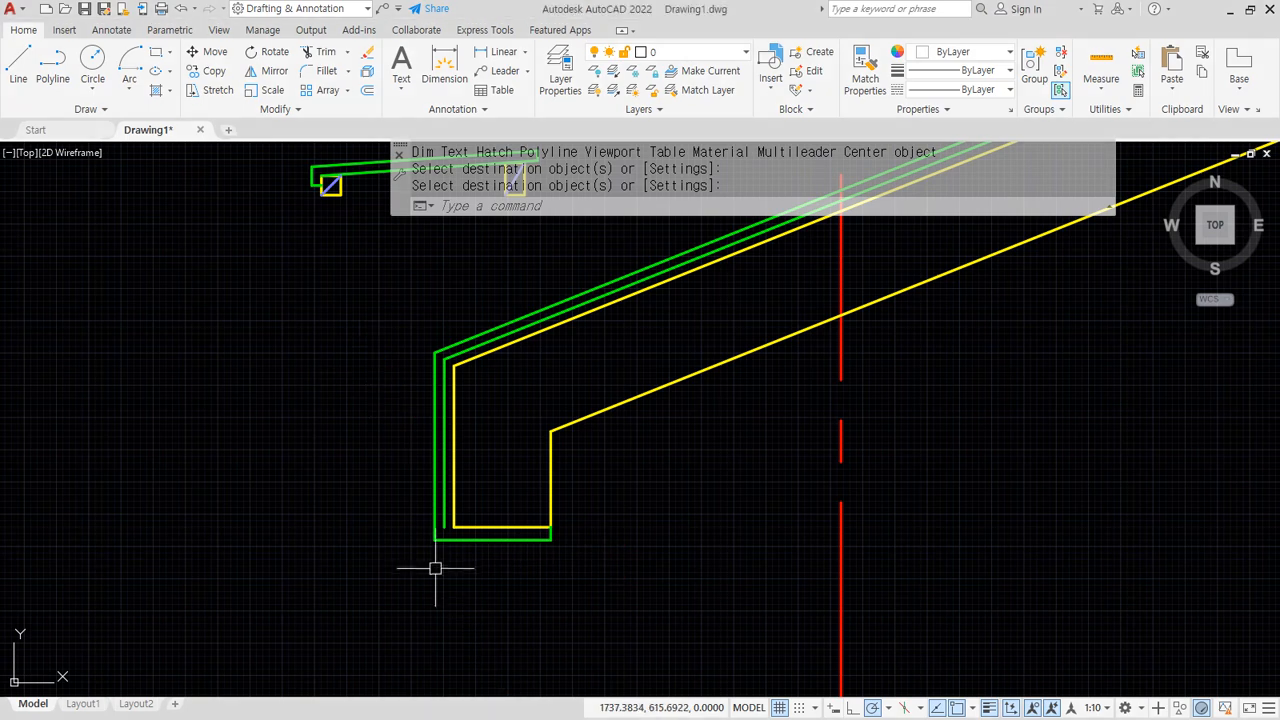
scroll(437, 571, up, 8)
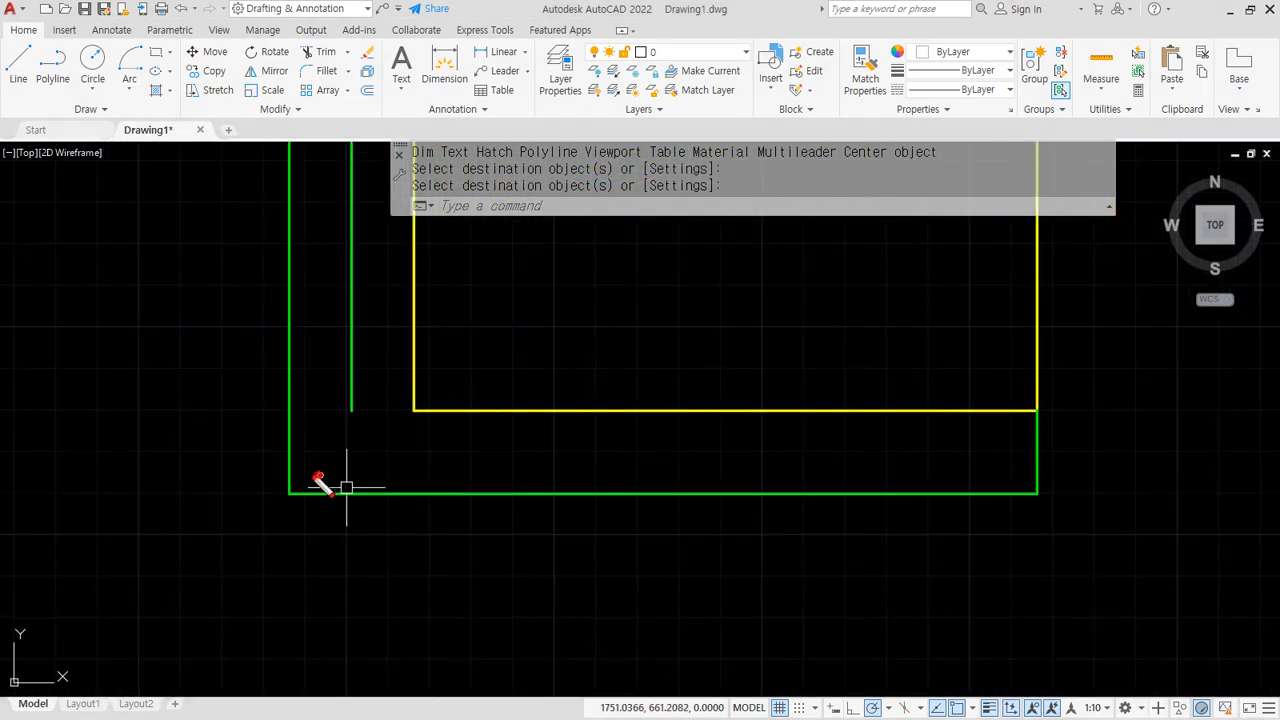
drag(307, 500, 997, 499)
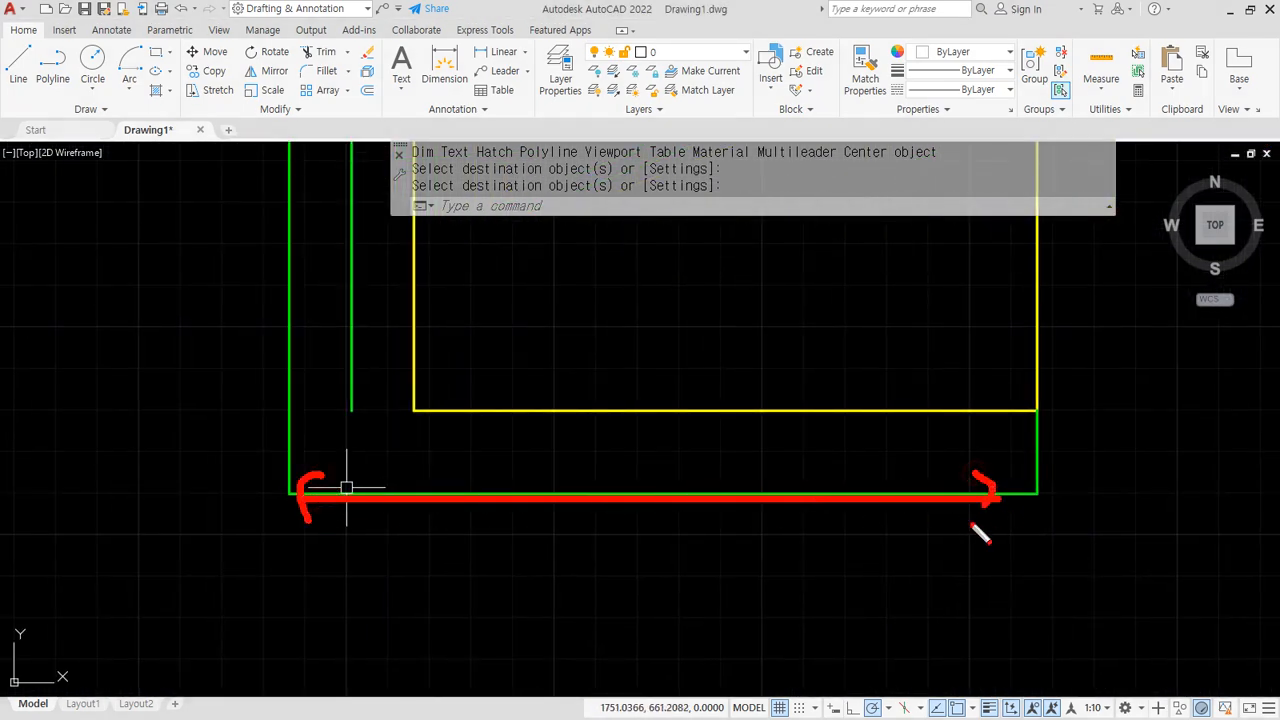
key(Escape)
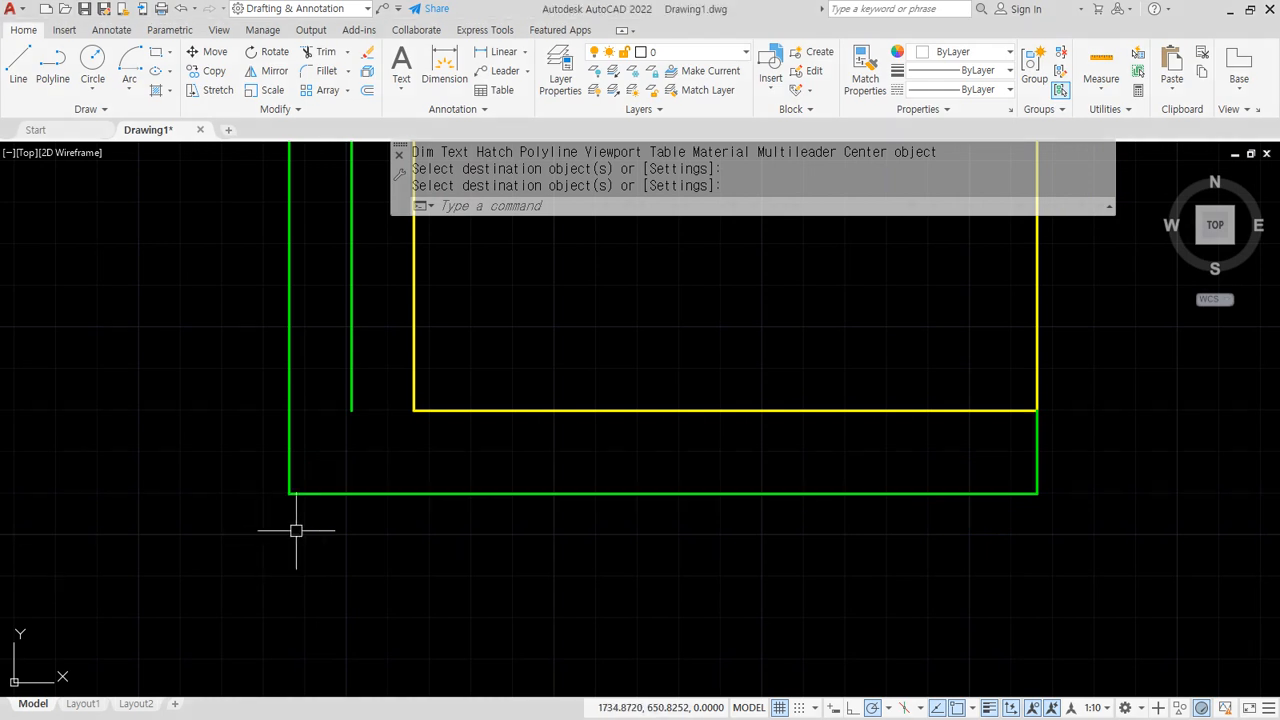
Draw a 15 by 15 mm rectangle rising from the bottom finish line near its outer end and trim it open as a drip groove.
text(rec)
key(Return)
text(nea to)
click(427, 492)
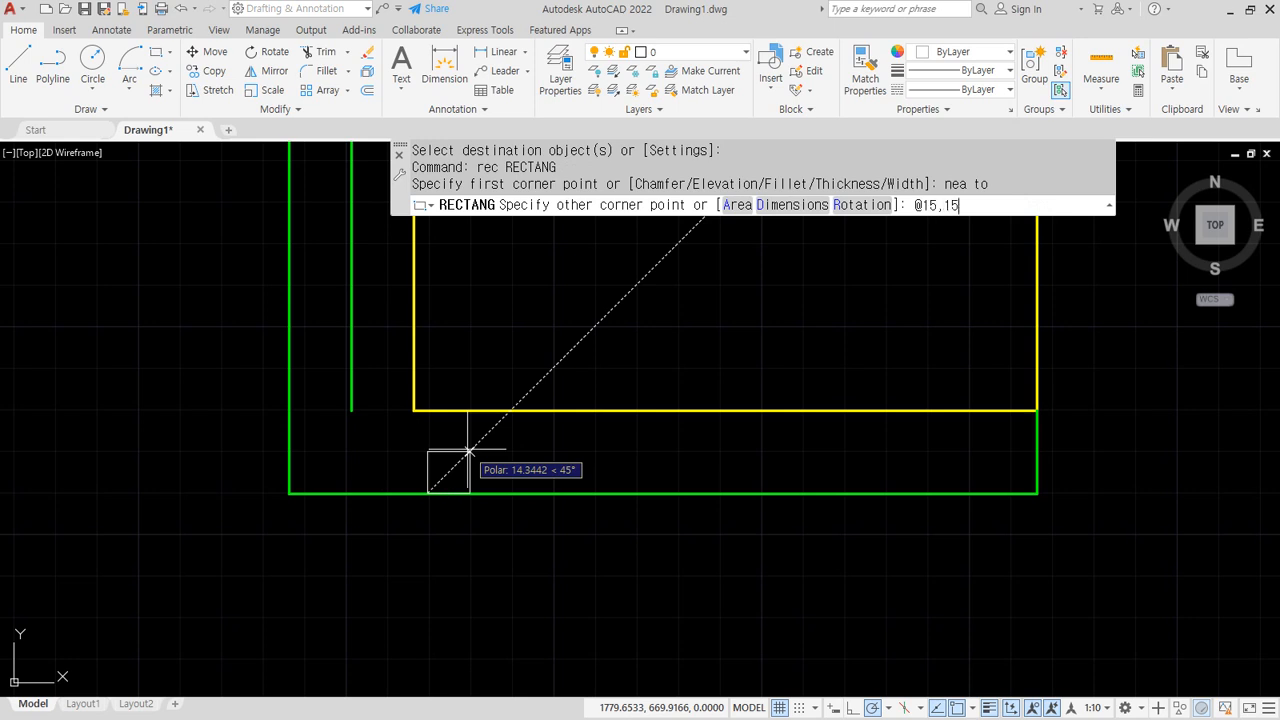
key(Return)
text(tr)
key(Return)
drag(458, 462, 449, 534)
key(Return)
Match the properties of the green bottom finish line onto the drip groove outline.
text(ma)
key(Return)
click(506, 492)
click(495, 466)
click(416, 440)
key(Return)
key(Escape)
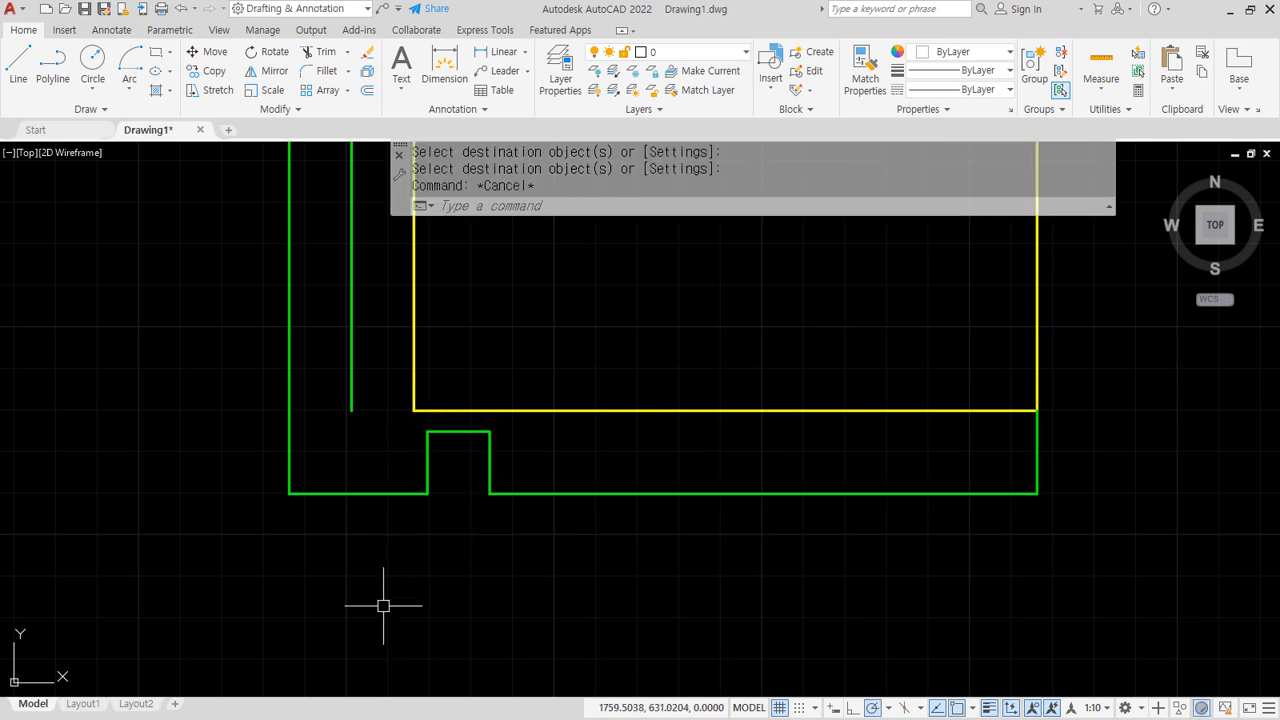
drag(296, 379, 287, 476)
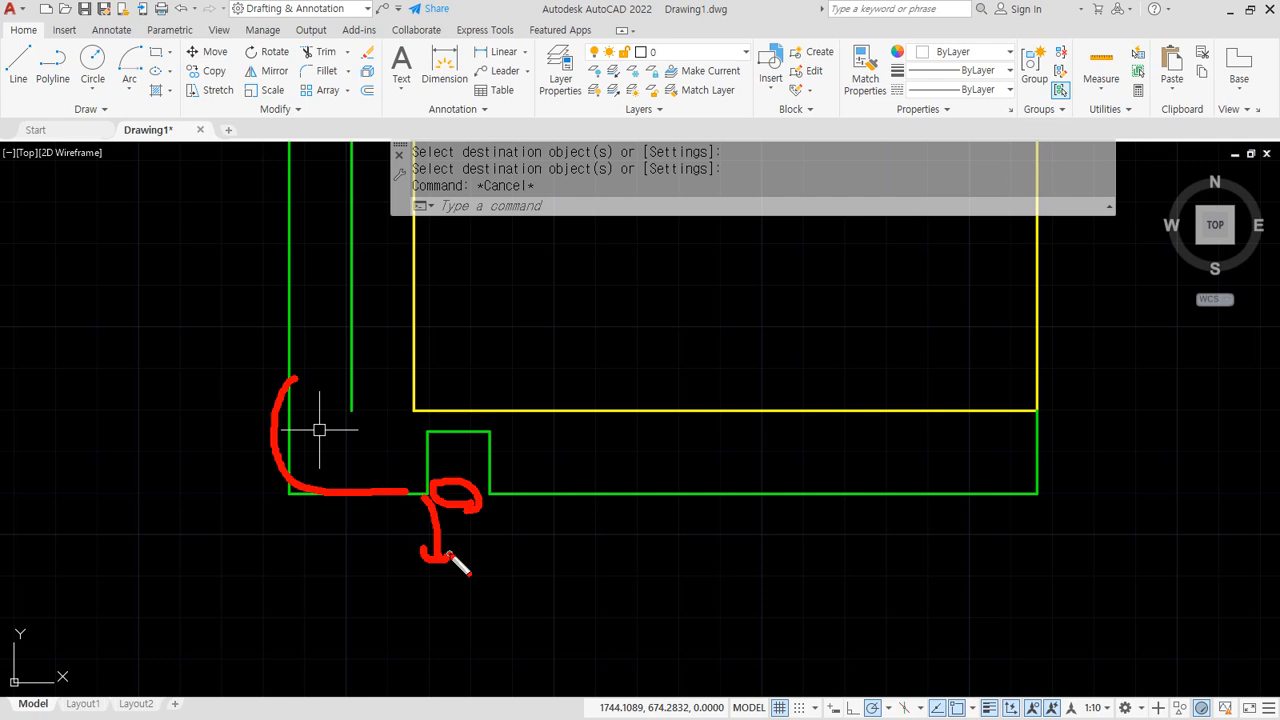
key(e)
mouse_move(469, 542)
mouse_down()
mouse_move(412, 516)
mouse_move(531, 510)
mouse_move(480, 562)
mouse_up()
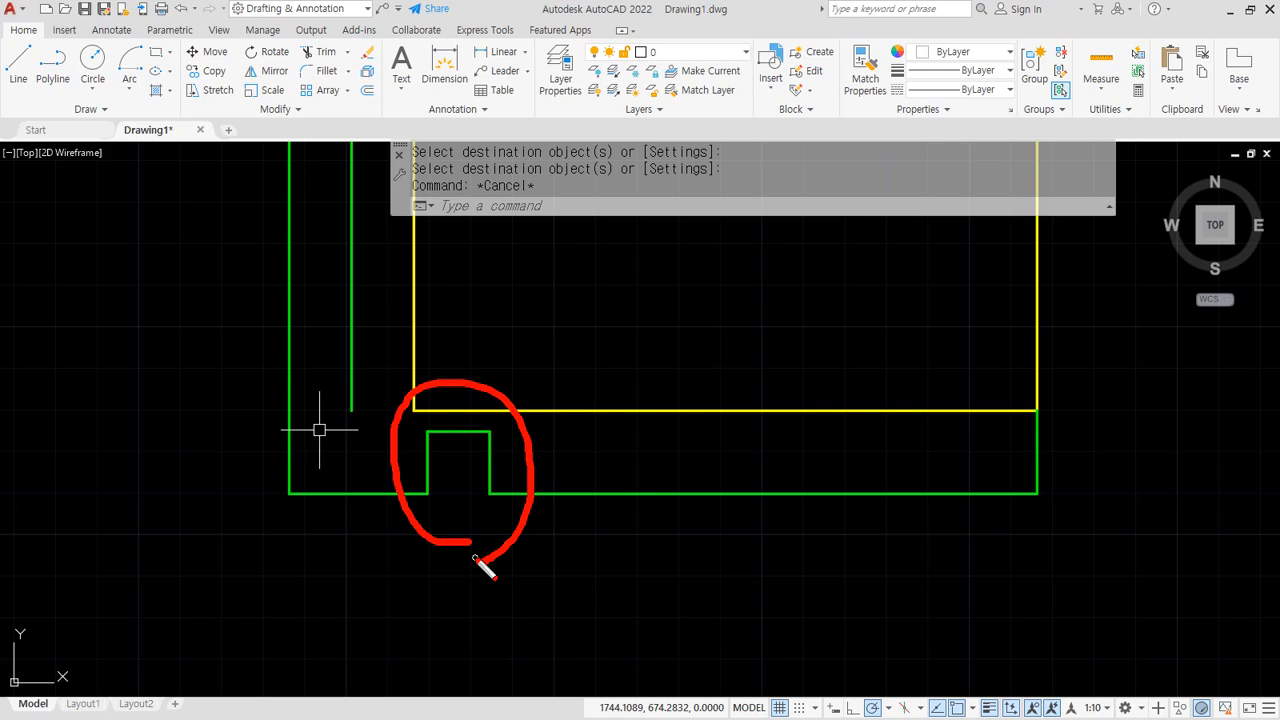
key(Escape)
Mirror the roof tile with its two battens about a vertical axis just beyond its lipped end, keeping the original.
scroll(485, 541, down, 6)
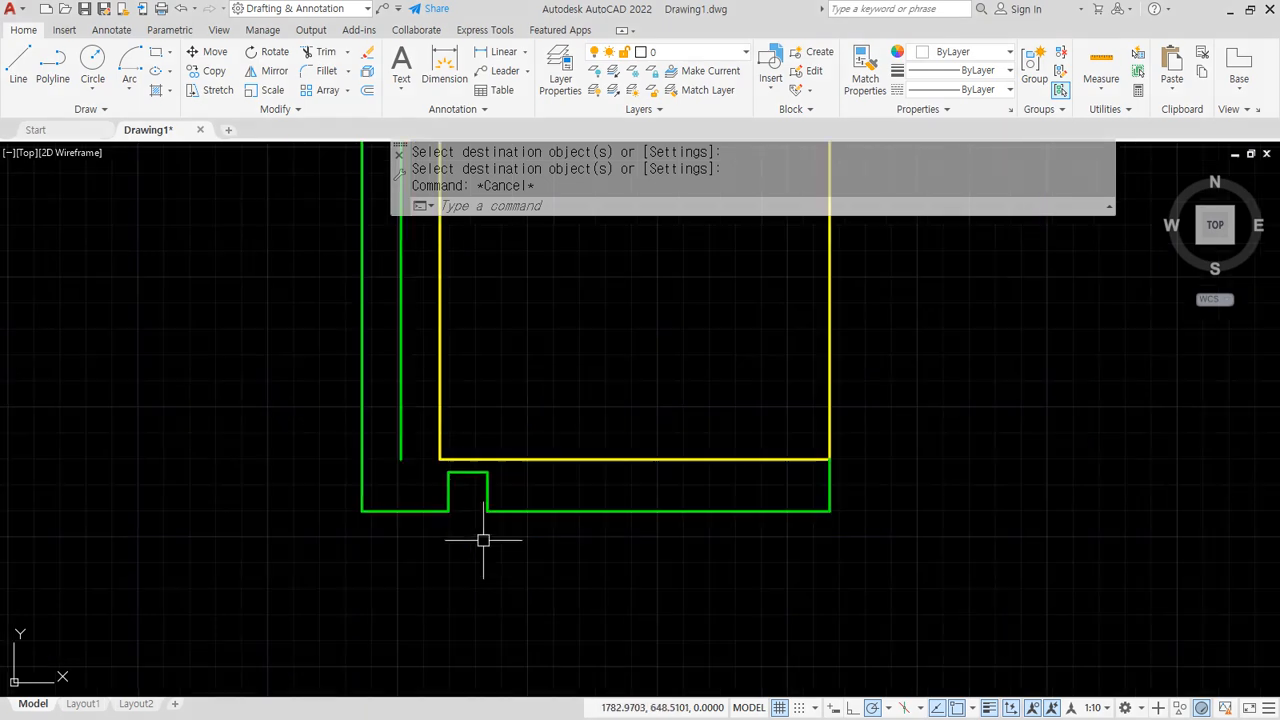
middle_drag(529, 269, 443, 549)
middle_drag(297, 300, 325, 381)
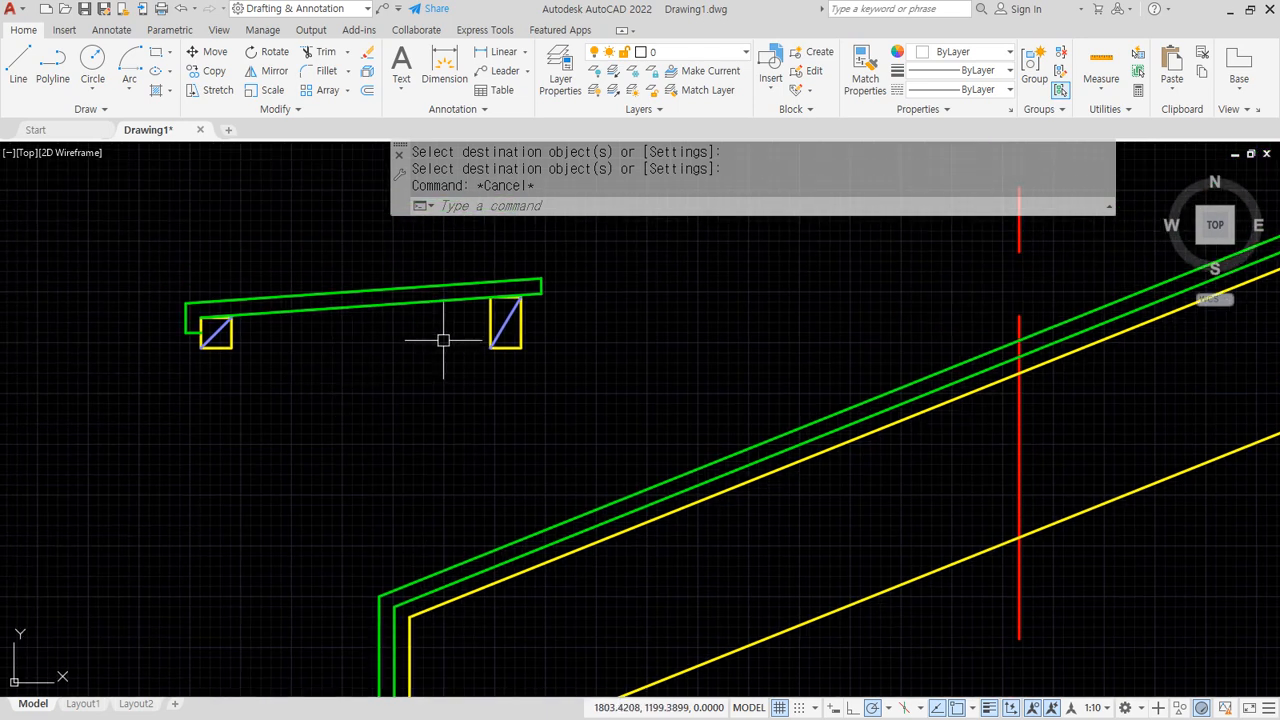
text(i)
key(Return)
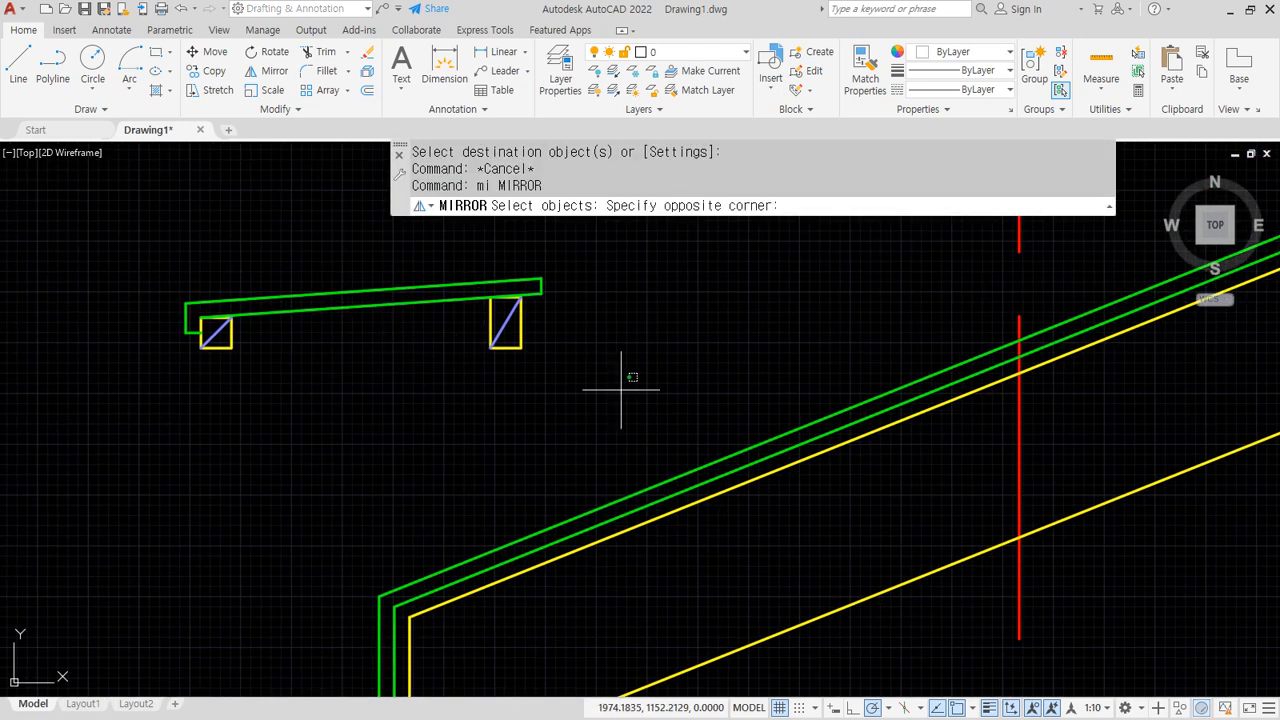
click(614, 386)
click(140, 230)
key(Return)
click(140, 278)
click(137, 423)
key(Return)
Start moving the mirrored tile and batten set by selecting the whole group.
scroll(156, 372, down, 2)
middle_drag(156, 372, 282, 327)
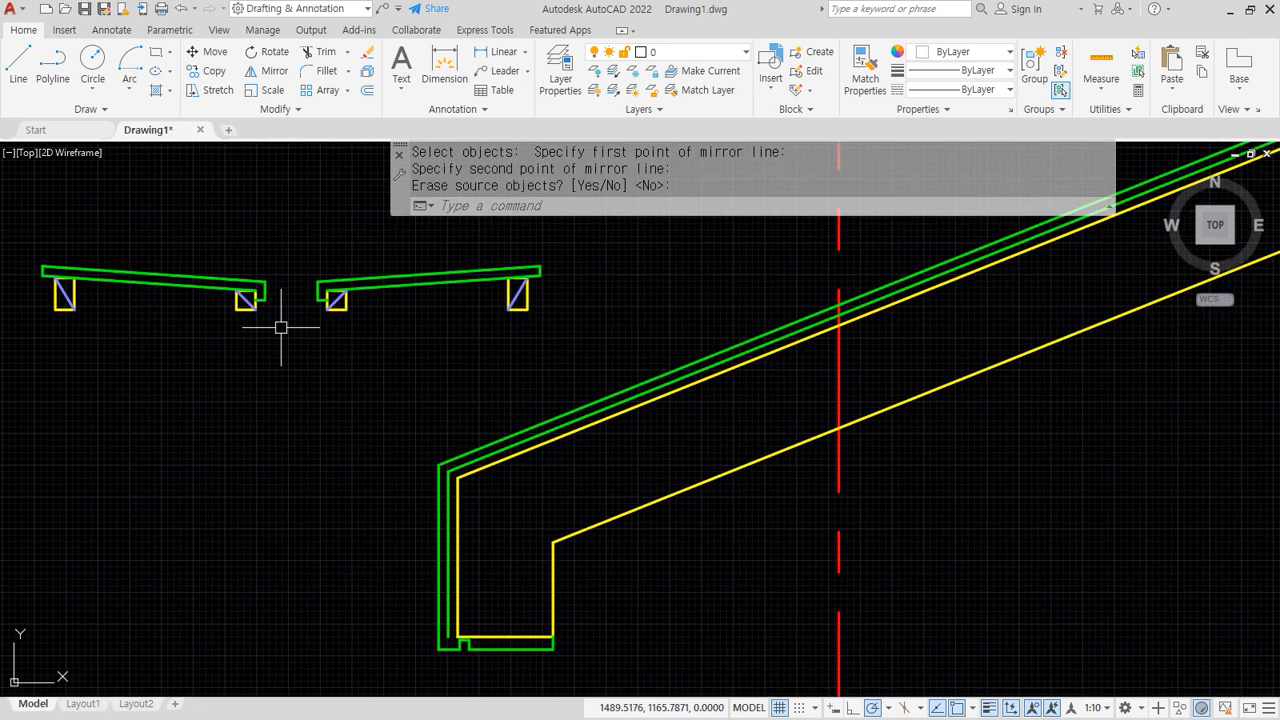
text(m)
key(Return)
click(273, 327)
click(28, 190)
key(Return)
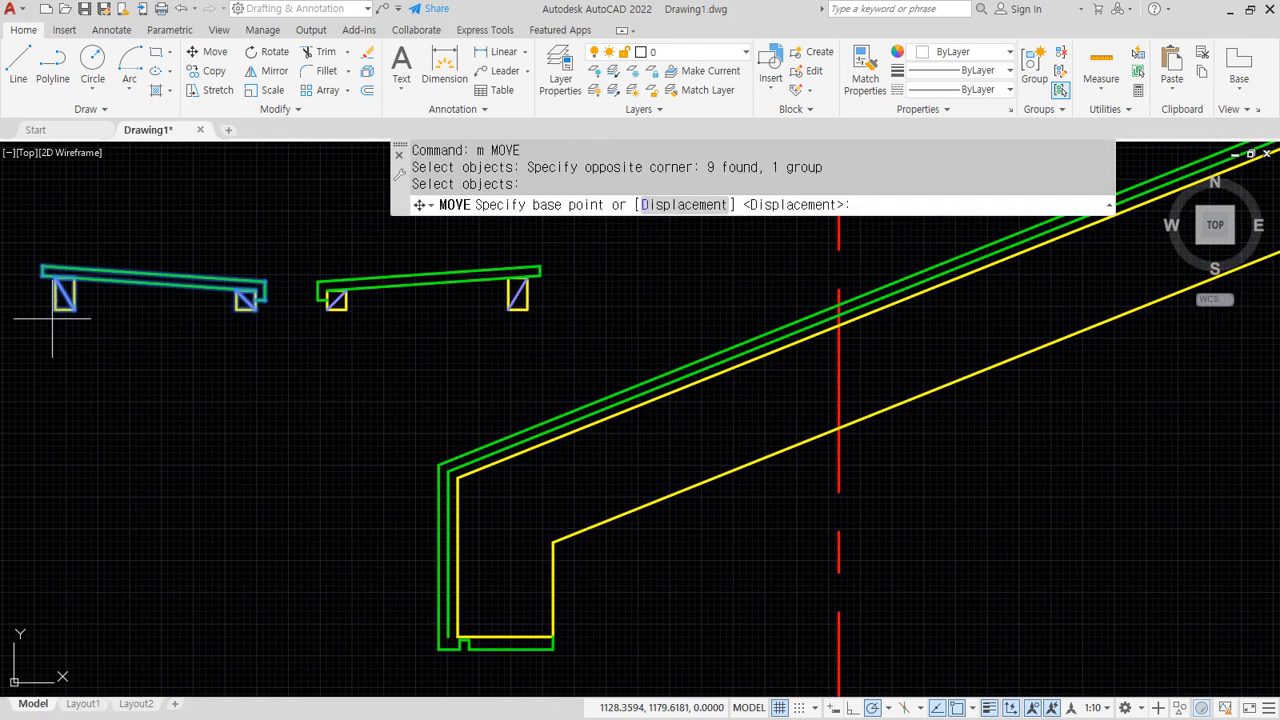
Move the left tile-and-batten group so its large batten's lower-left corner sits on the outer corner of the roof eave.
click(56, 309)
scroll(346, 440, up, 5)
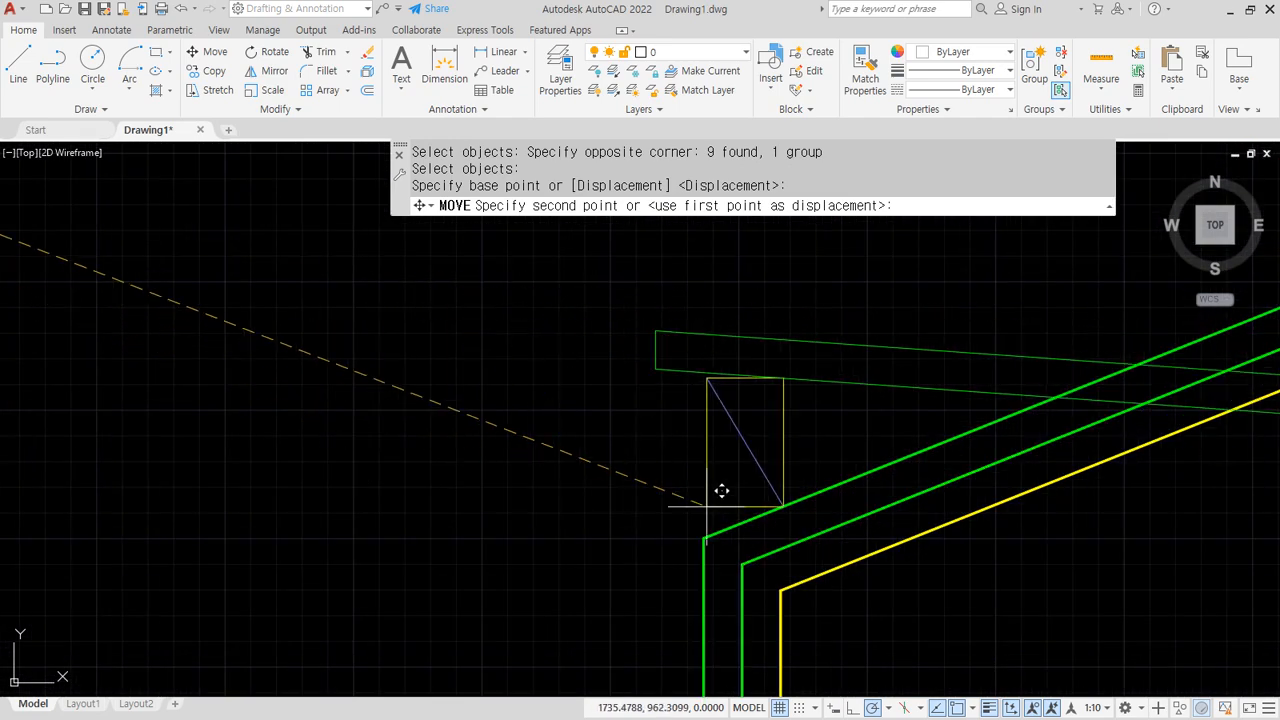
middle_drag(708, 508, 223, 446)
click(213, 470)
key(Return)
key(Escape)
Rotate the moved tile group about the eave corner by reference, aligning its batten base line with the outer roof slope.
text(ro)
key(Return)
click(96, 224)
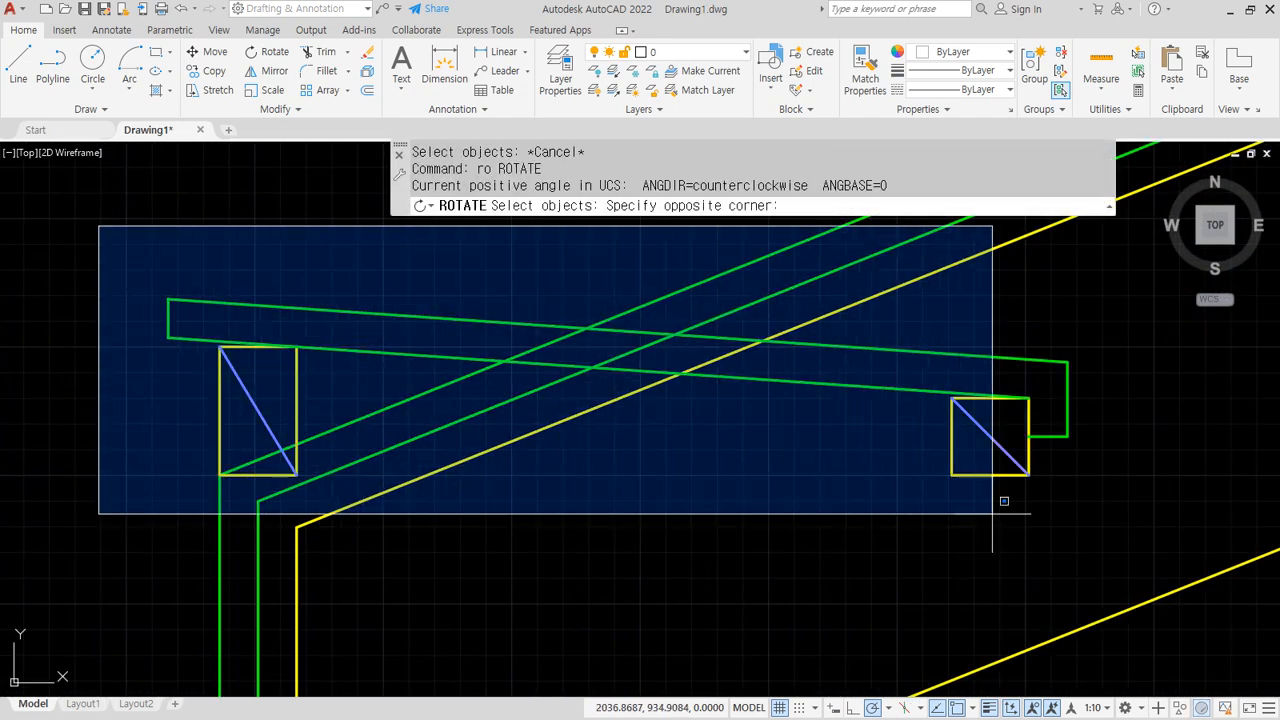
click(1121, 510)
key(Return)
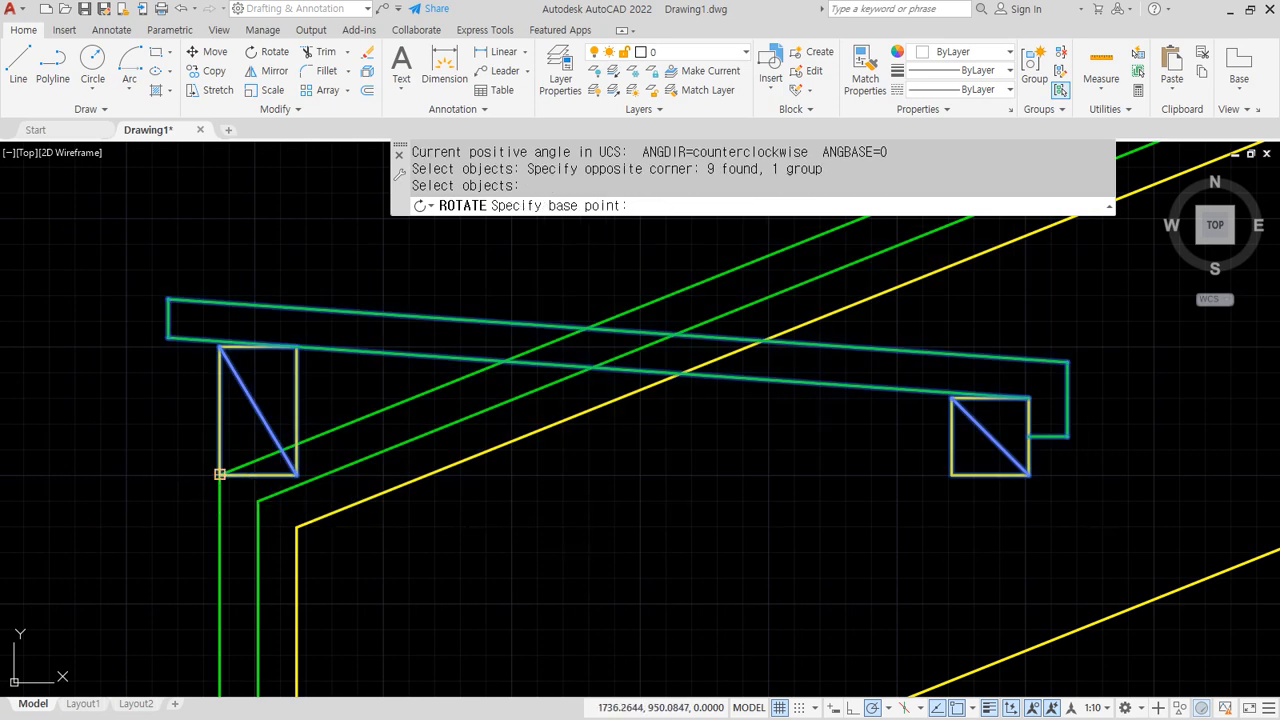
click(219, 474)
middle_drag(634, 323, 618, 461)
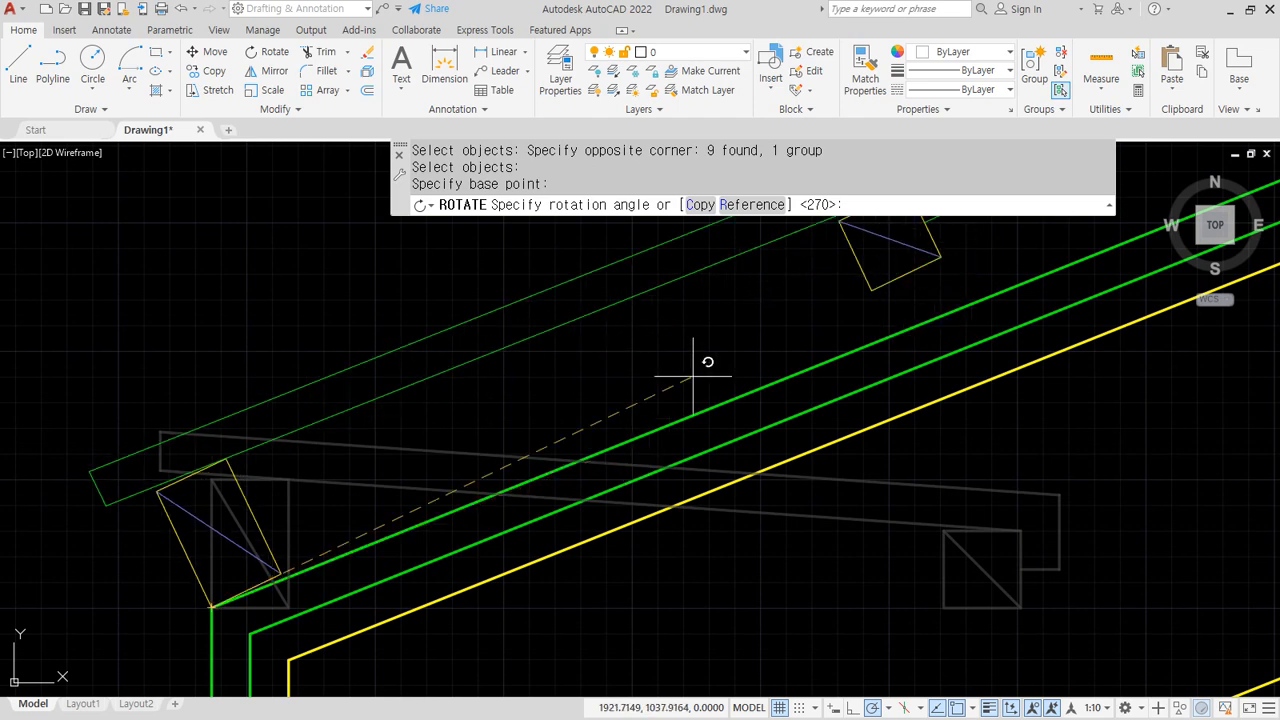
click(744, 212)
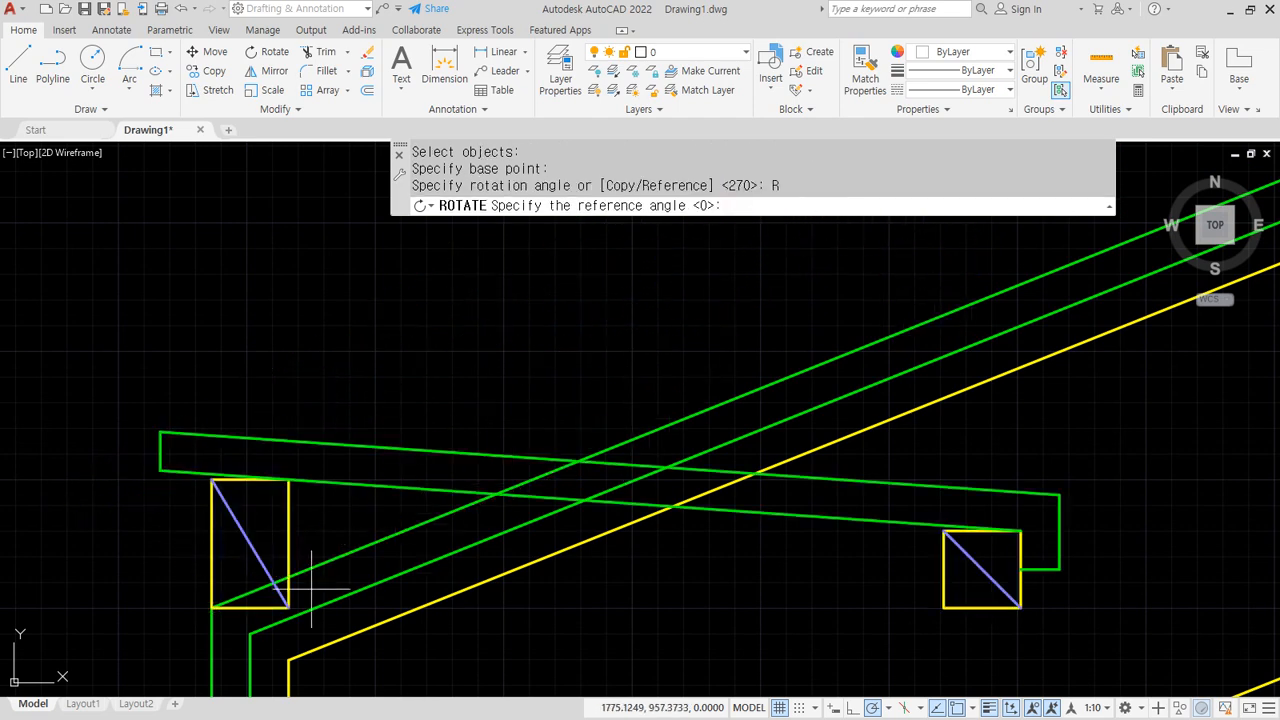
click(1020, 607)
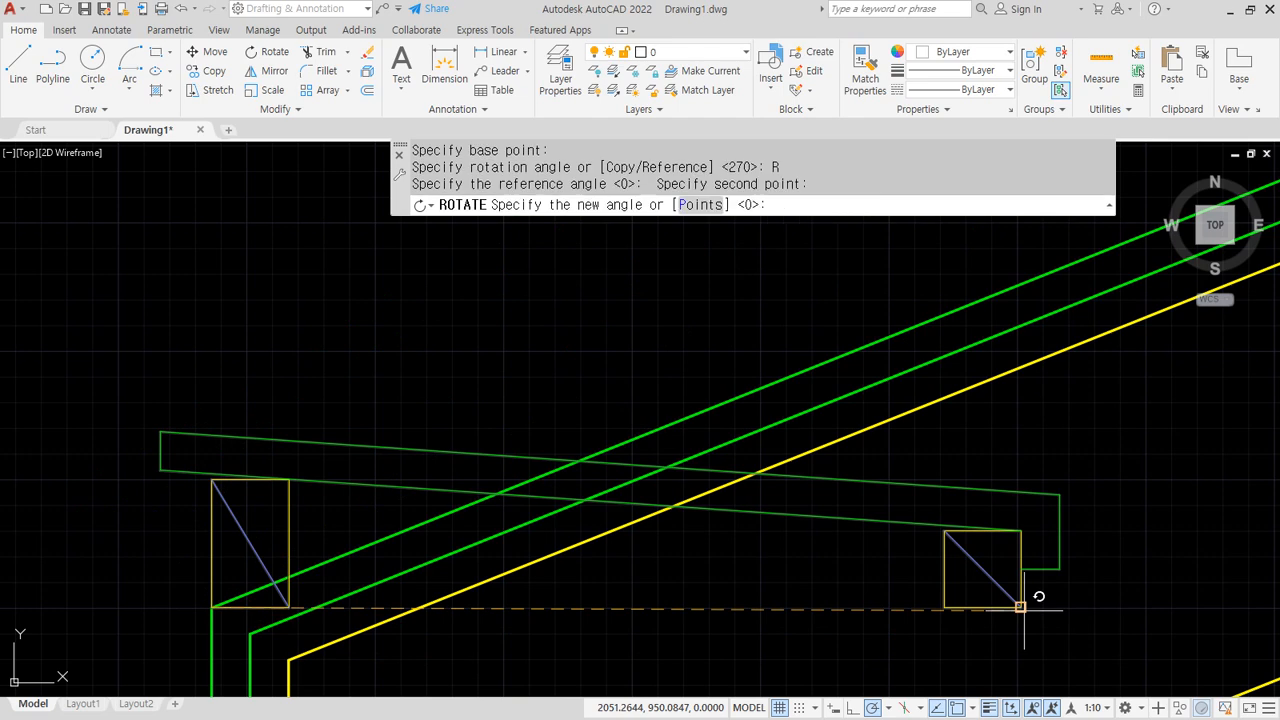
click(582, 460)
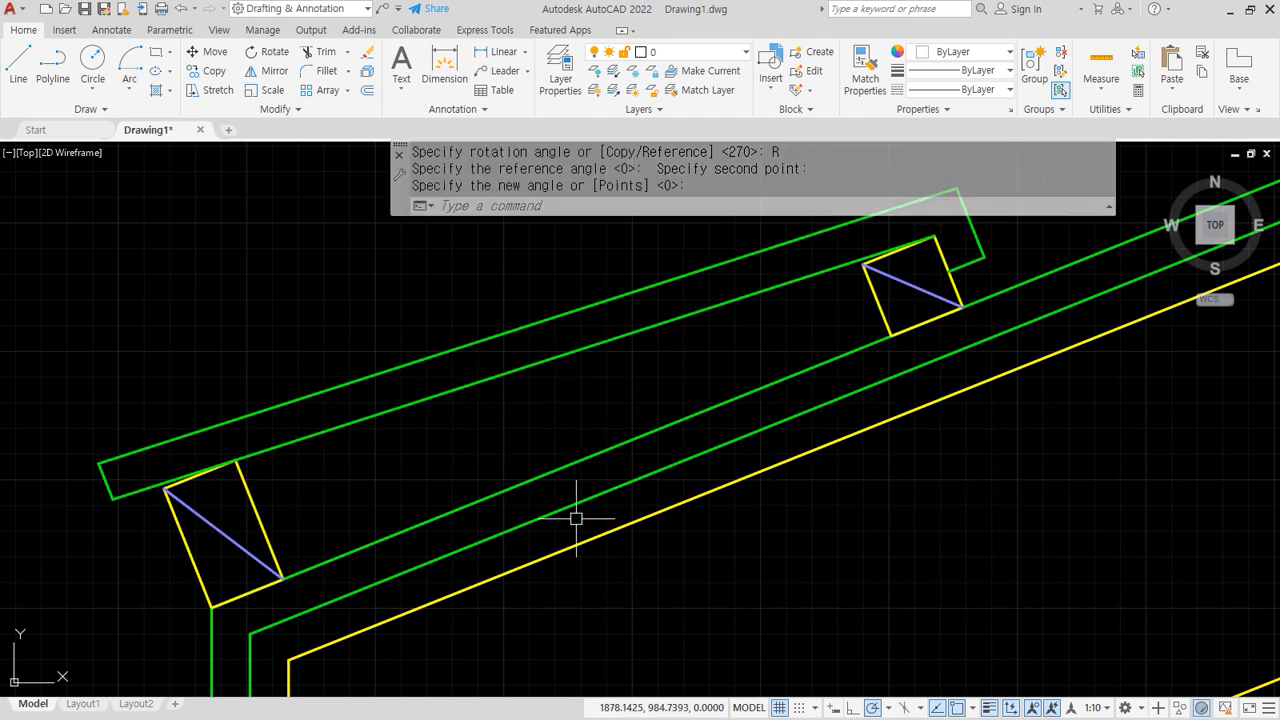
Create a path array of the rotated tile group along the outer green roof slope line.
text(ar)
key(Return)
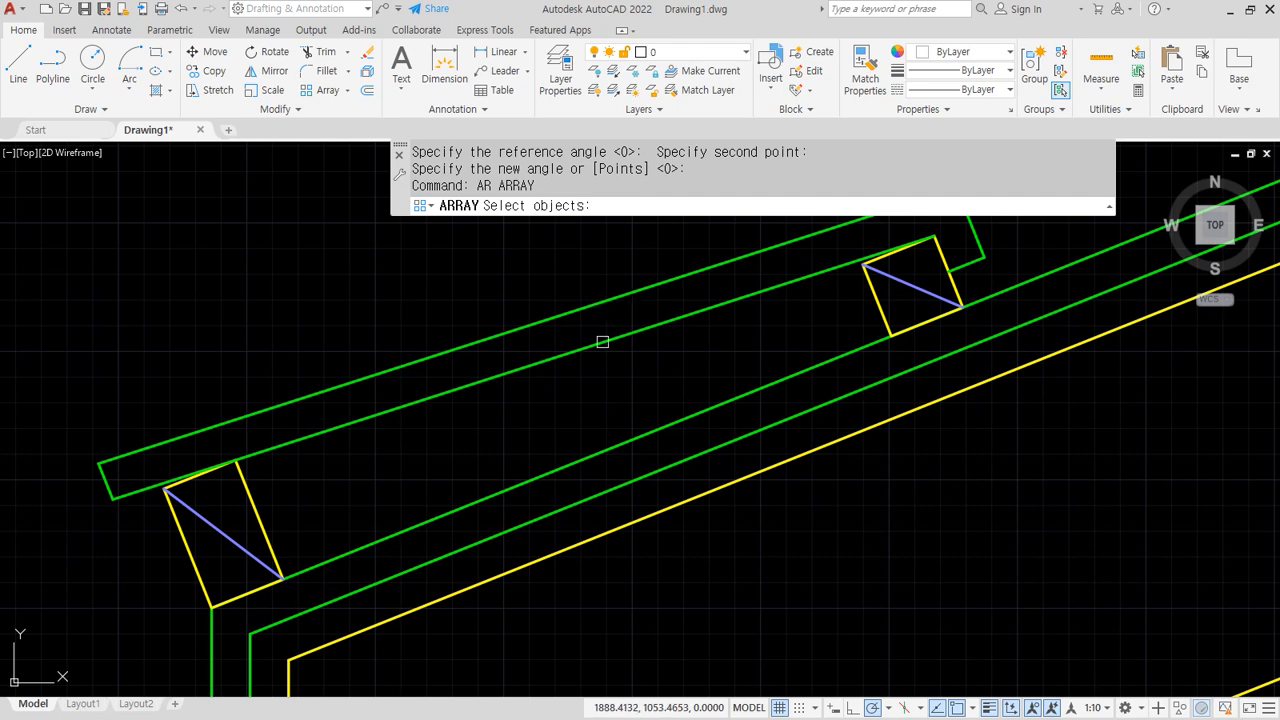
click(602, 342)
scroll(640, 343, down, 3)
key(Return)
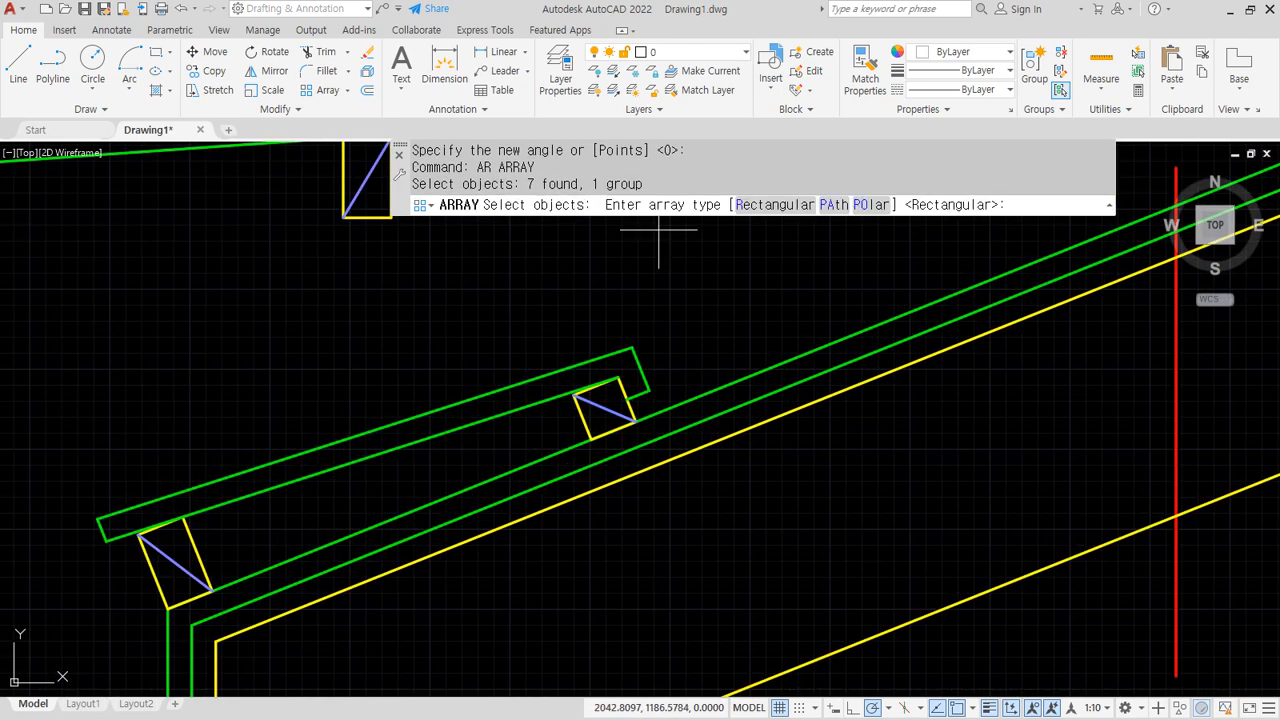
click(833, 204)
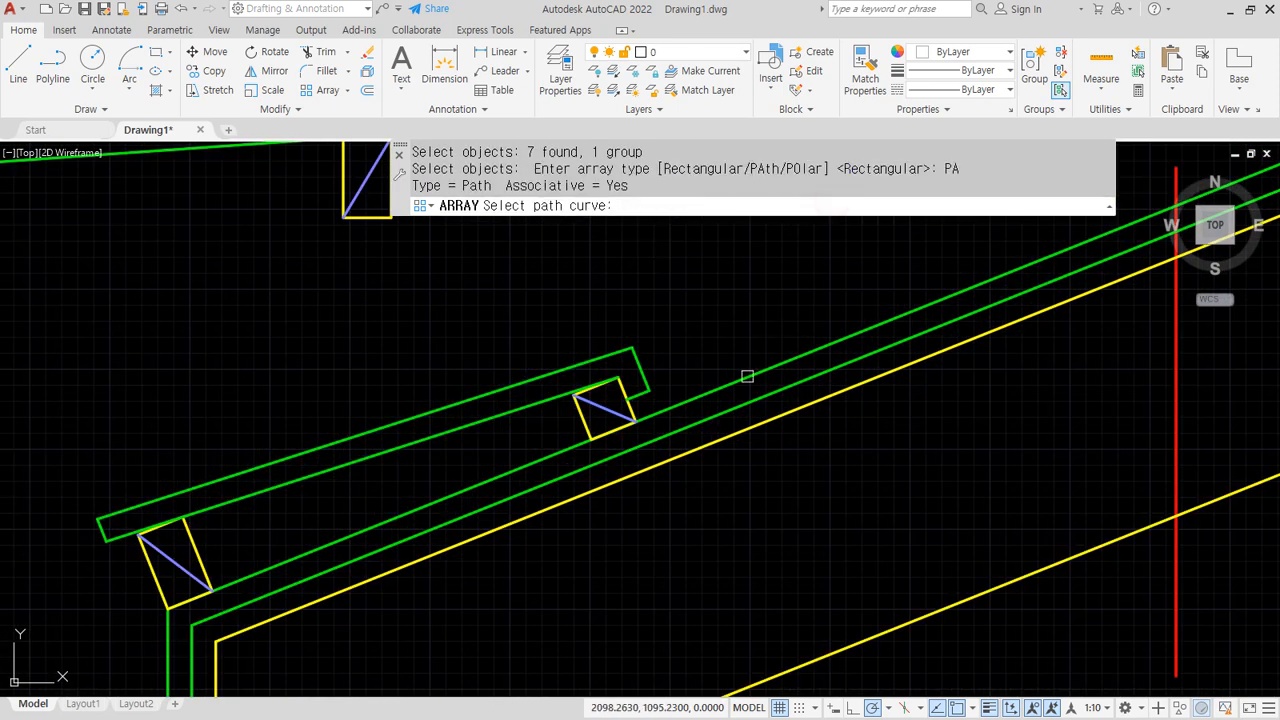
click(747, 376)
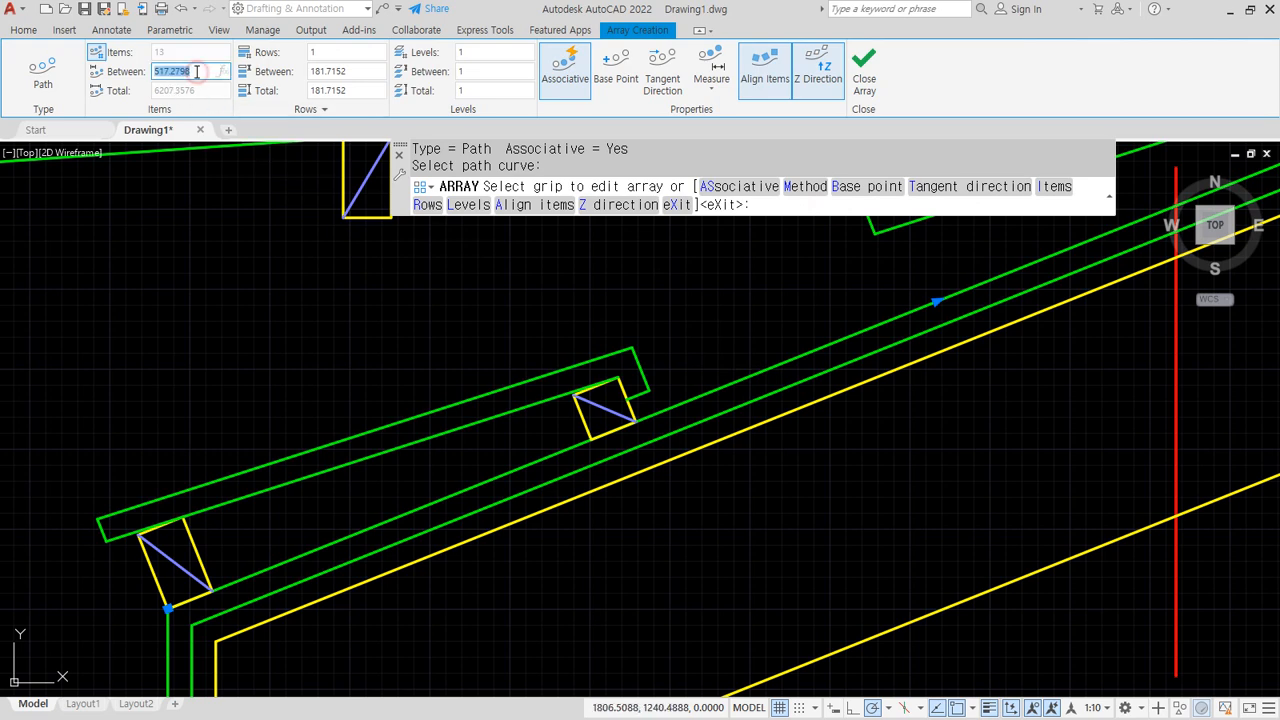
Set the spacing between the arrayed tiles to 300 and finish the array.
click(197, 71)
text(300)
key(Return)
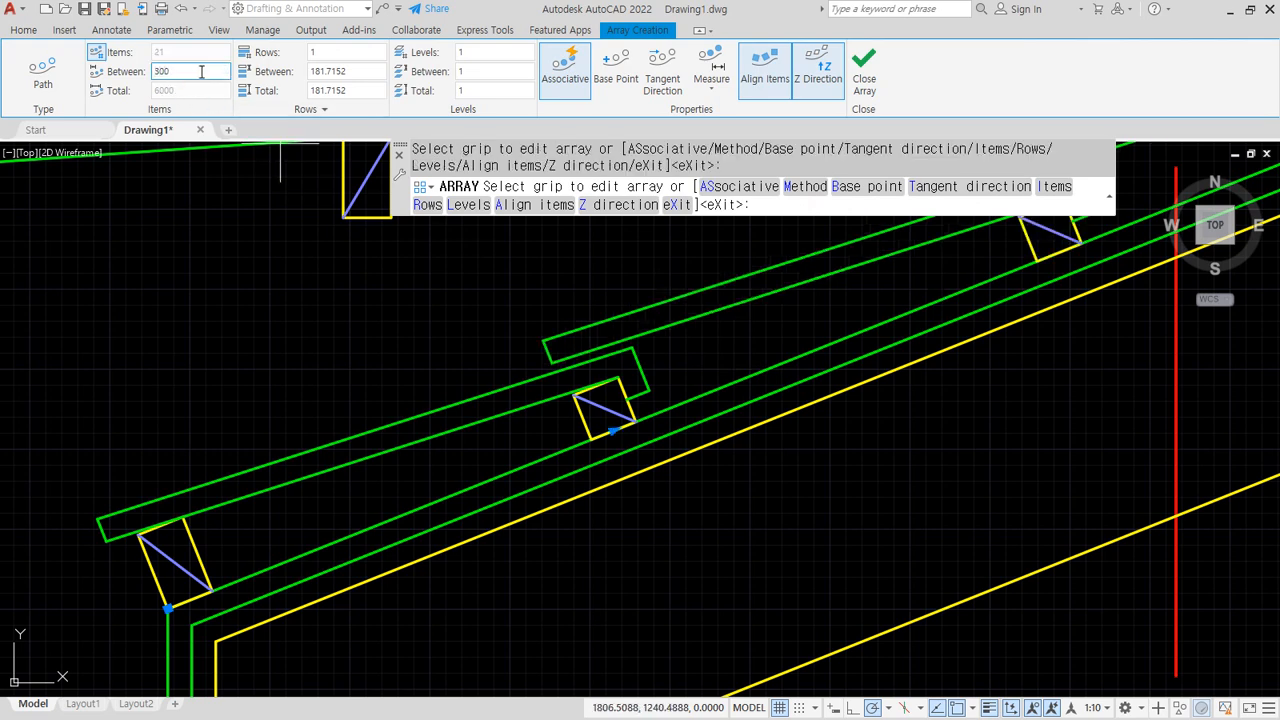
middle_drag(785, 385, 385, 541)
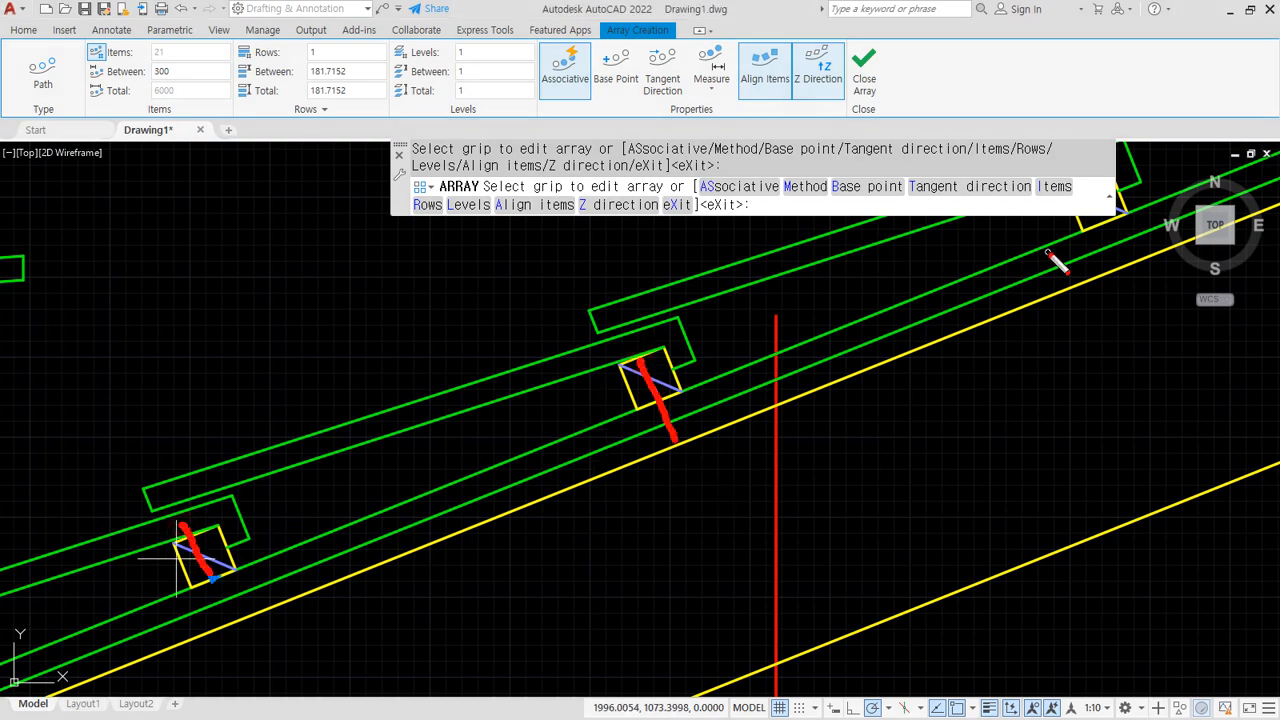
scroll(570, 480, down, 7)
scroll(420, 455, up, 7)
key(Escape)
key(Escape)
key(Escape)
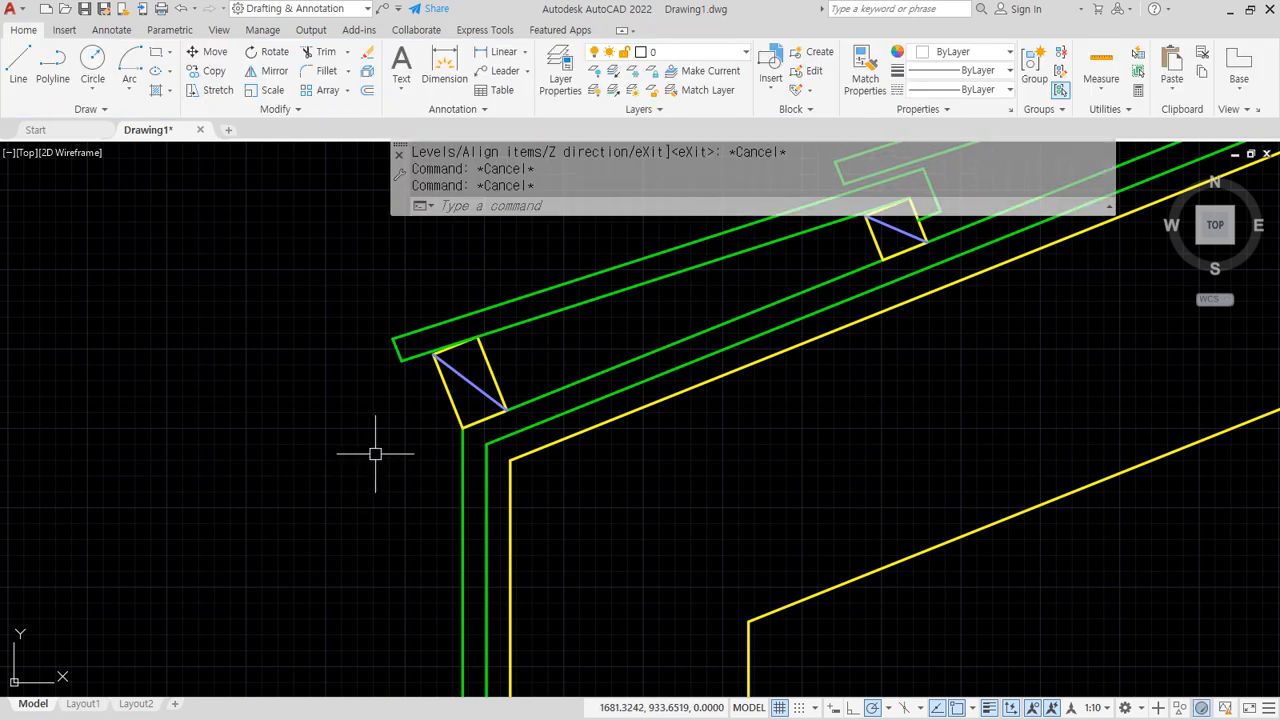
Draw a 50-long horizontal line outward from the eave batten's lower corner, continuing with a vertical line up past the tile end.
text(l)
key(Return)
scroll(443, 368, up, 4)
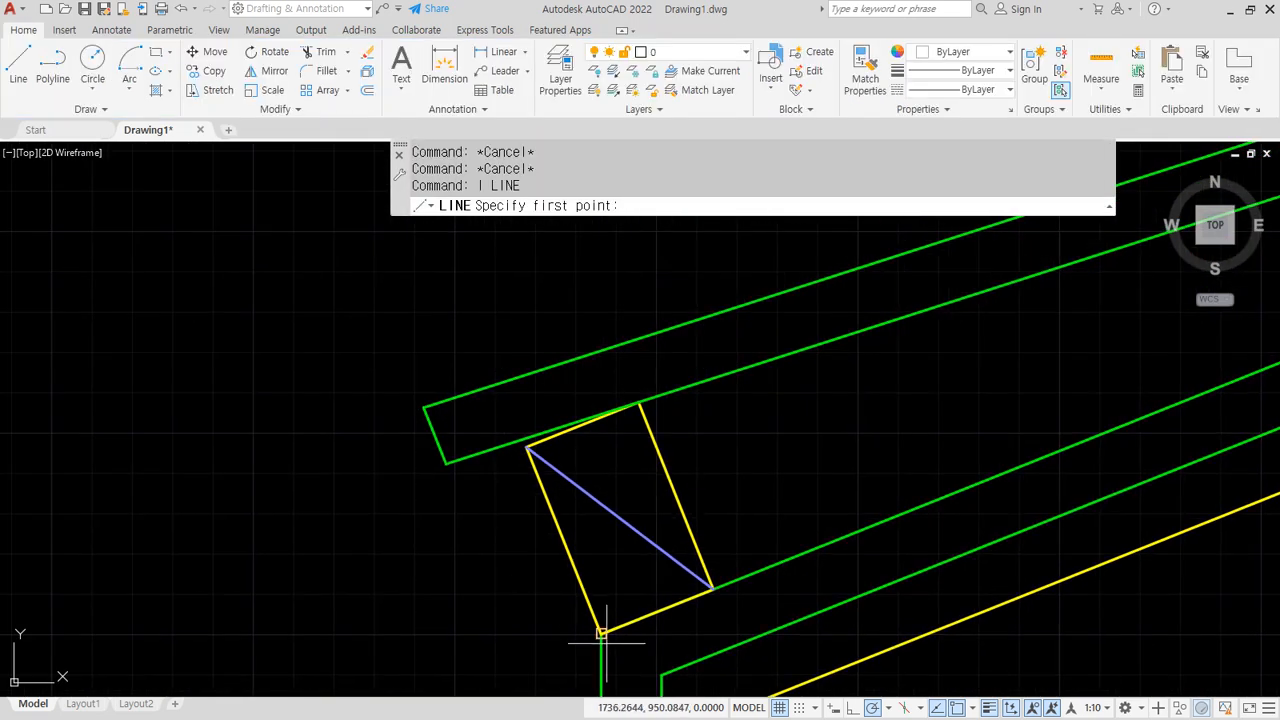
click(601, 633)
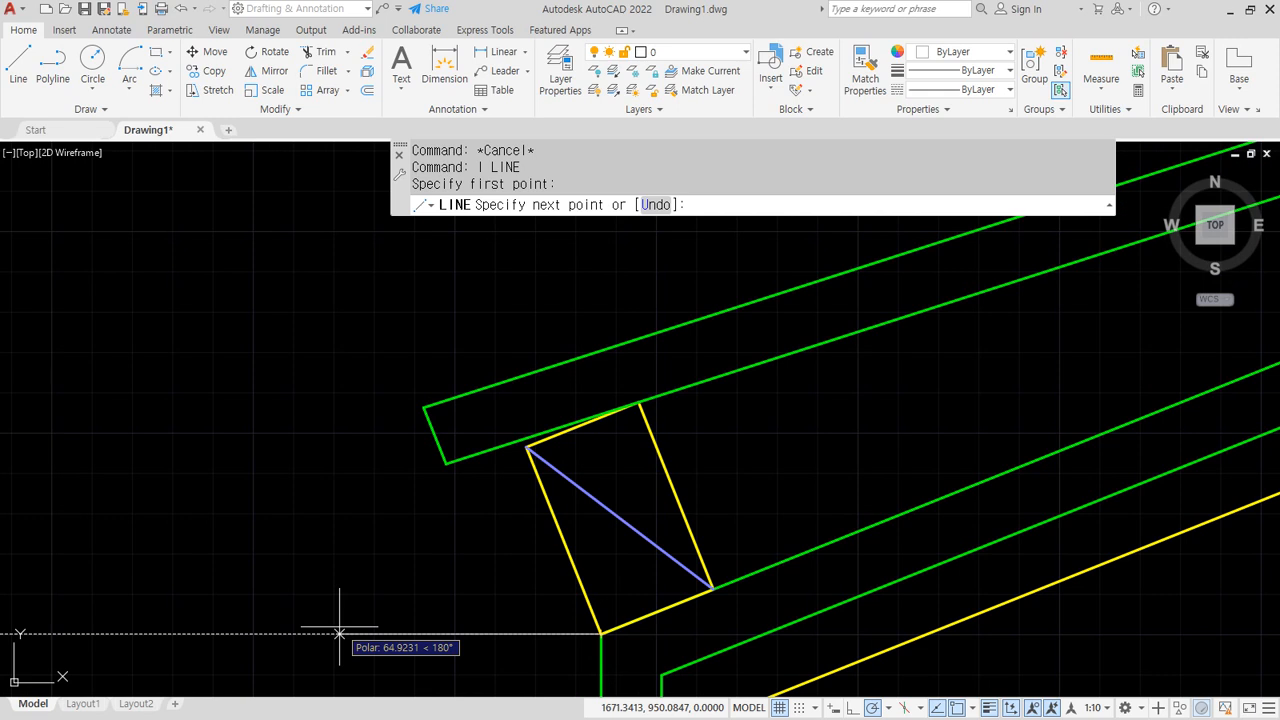
text(50)
key(Return)
click(399, 306)
key(Return)
text(f)
key(Return)
click(447, 402)
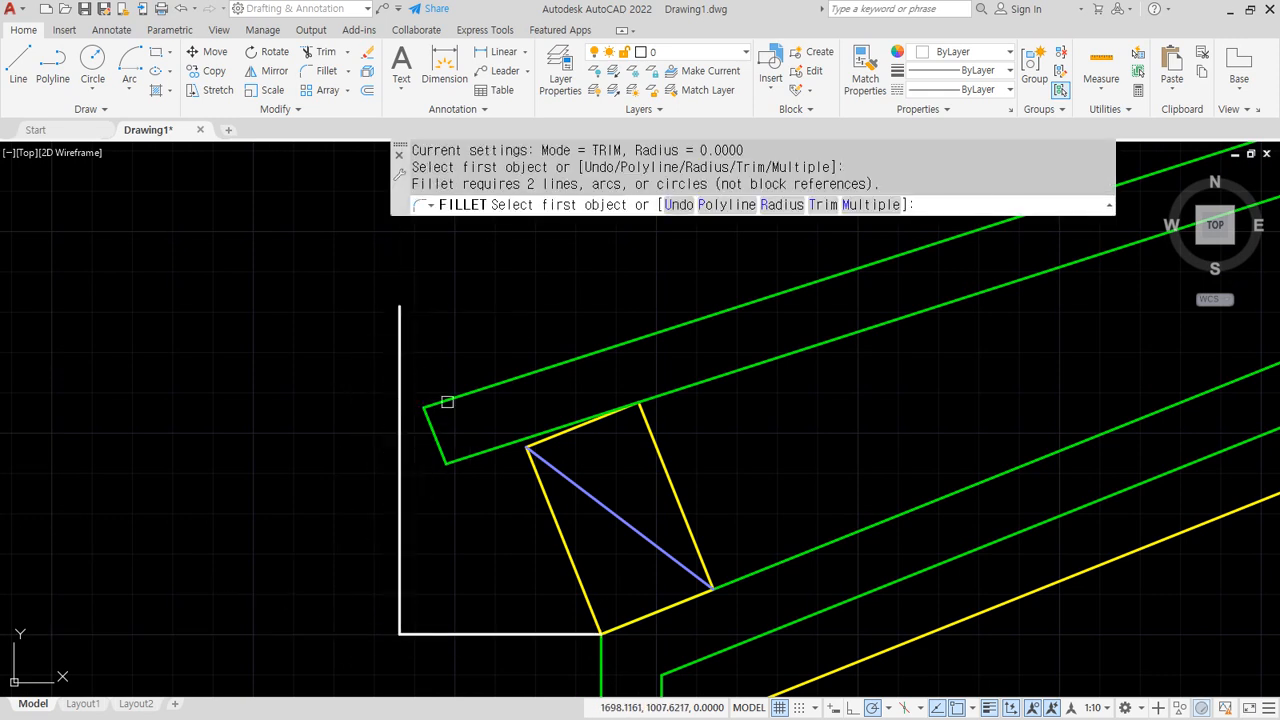
key(Escape)
key(Escape)
Explode the tile array.
text(x)
key(Return)
click(449, 455)
key(Return)
Fillet the eave tile's top edge with the new vertical line using radius 0 to form a sharp corner.
text(f)
key(Return)
click(445, 403)
click(400, 460)
Offset the vertical eave line 15 toward the batten.
text(o)
key(Return)
text(15)
key(Return)
click(399, 492)
click(455, 480)
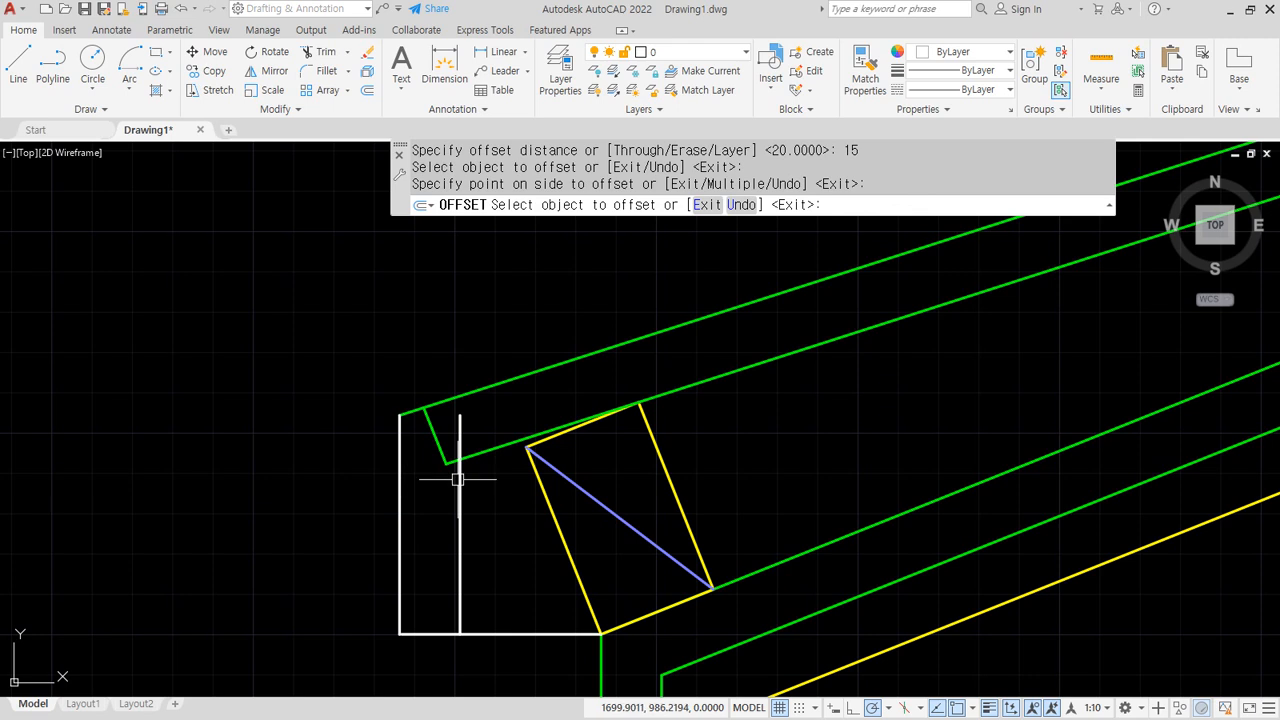
key(Return)
Fillet the offset line with the eave tile's underside and with the bottom horizontal line, using sharp corners.
text(f)
key(Escape)
text(f)
key(Return)
click(468, 456)
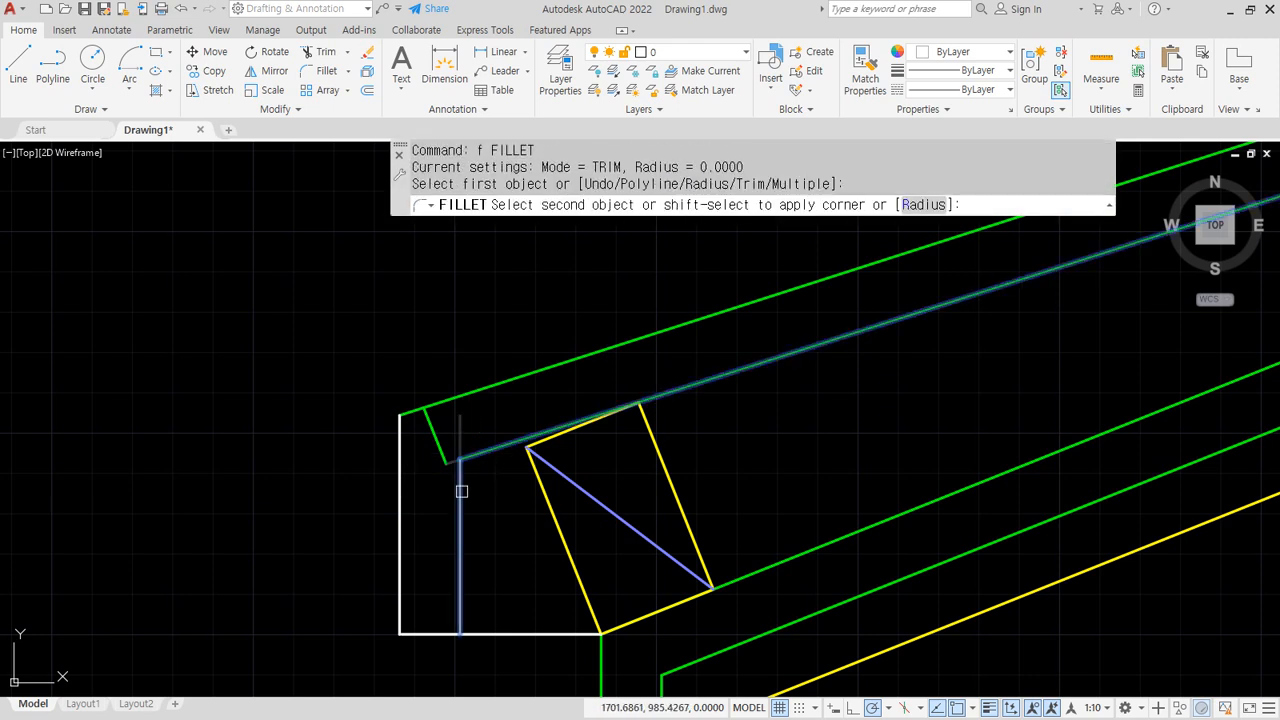
click(465, 629)
text(f)
key(Return)
click(460, 611)
click(437, 633)
Trim away the tile's old slanted end edge inside the extended eave piece.
text(tr)
key(Return)
click(435, 442)
key(Escape)
Match the new white eave lines to the properties of the green tile edge.
text(ma)
key(Return)
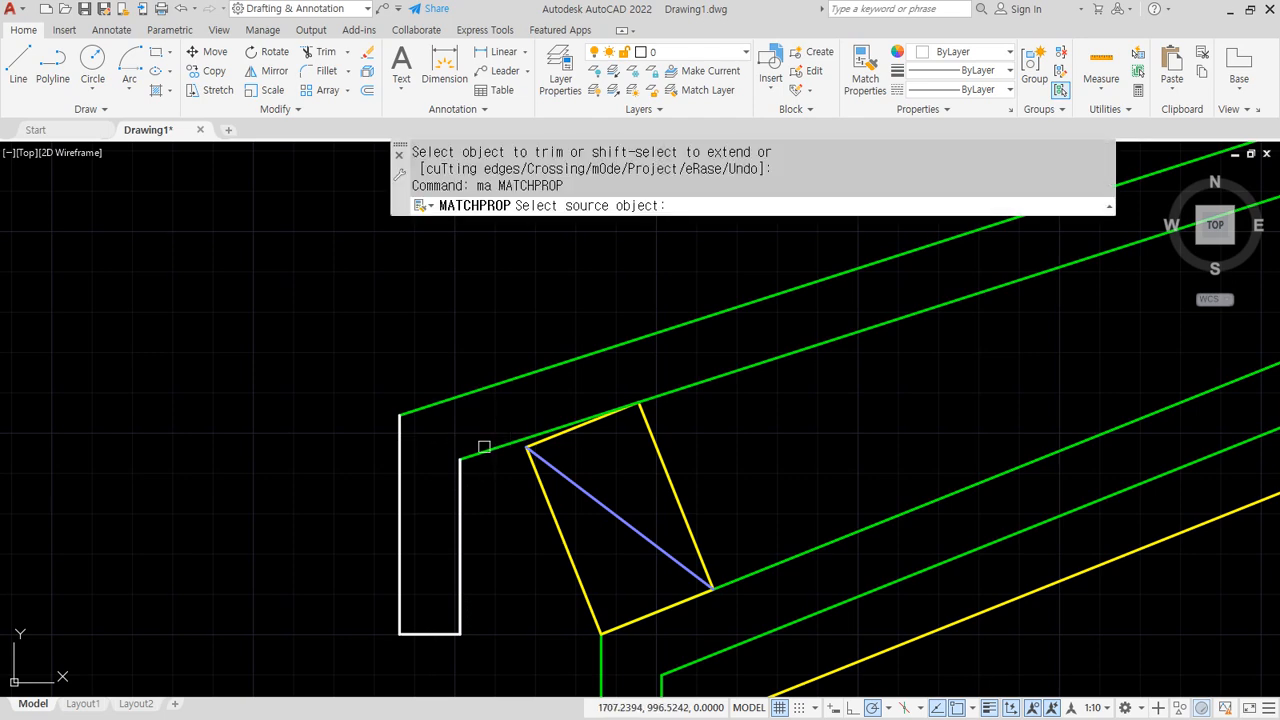
click(480, 451)
click(482, 655)
click(416, 633)
key(Return)
Load the HIDDENX2 linetype from acadiso.lin into the drawing.
scroll(289, 589, down, 5)
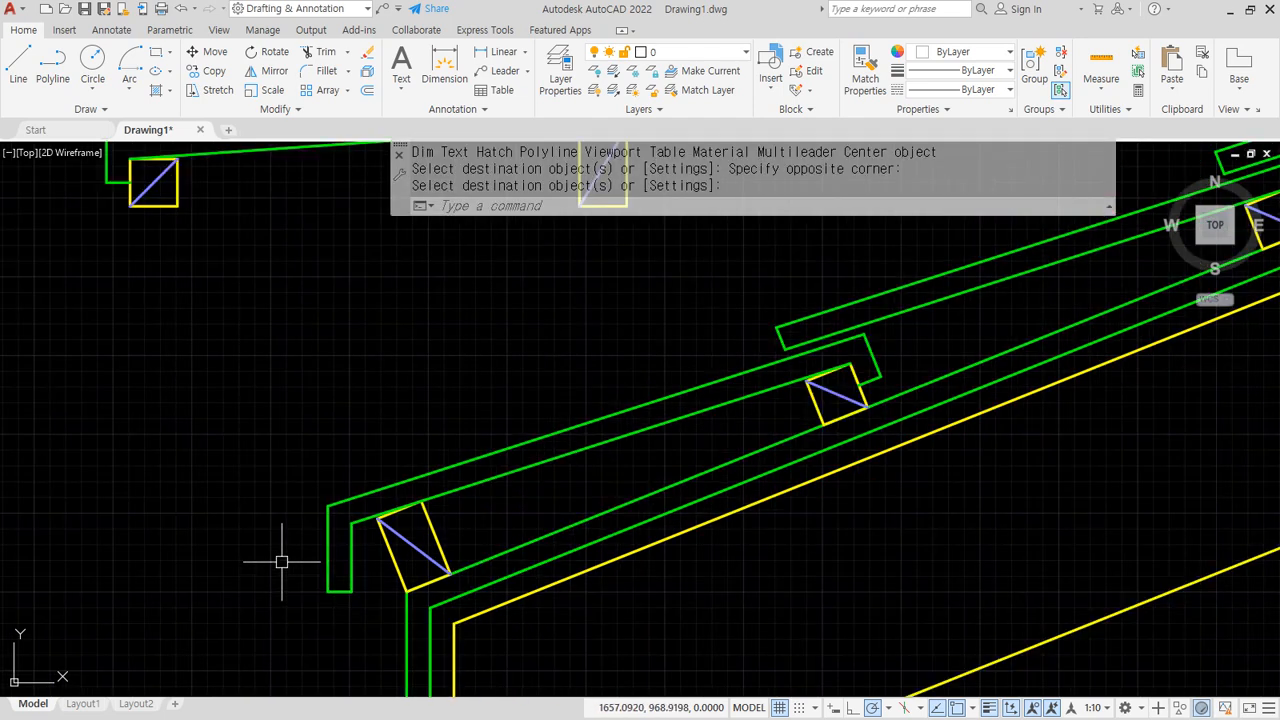
scroll(560, 552, down, 3)
scroll(480, 514, up, 3)
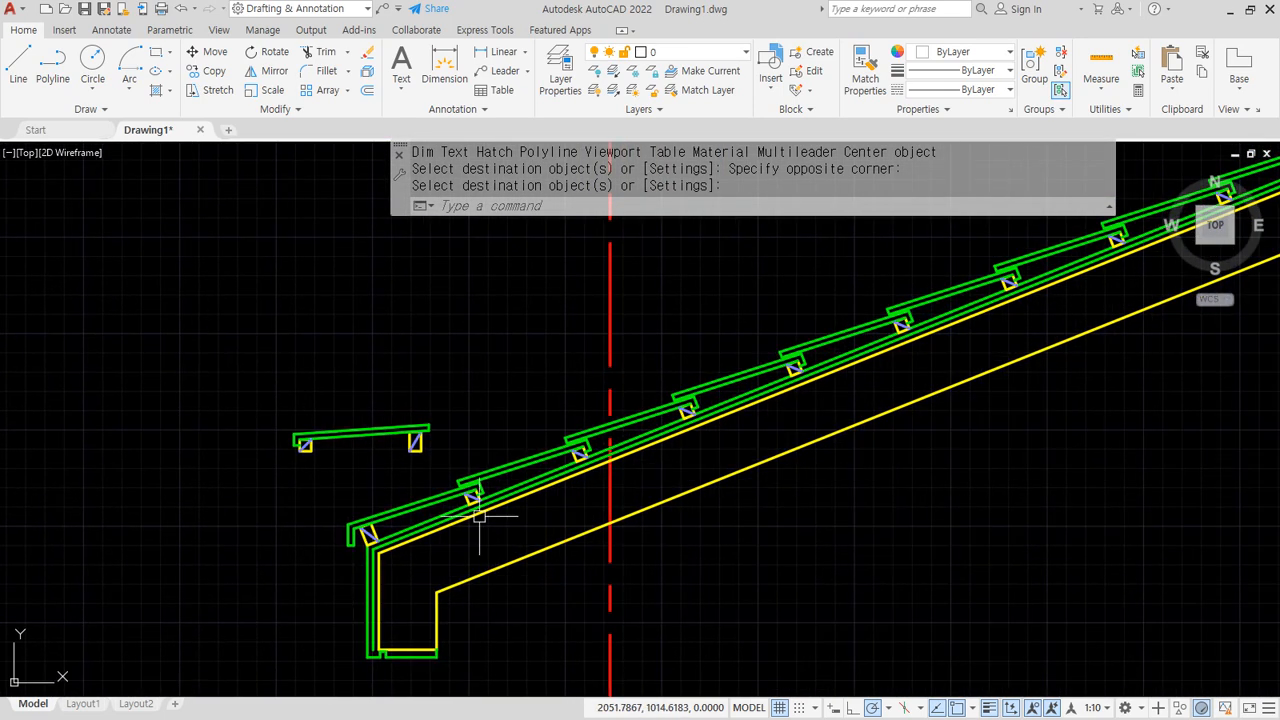
scroll(400, 442, up, 4)
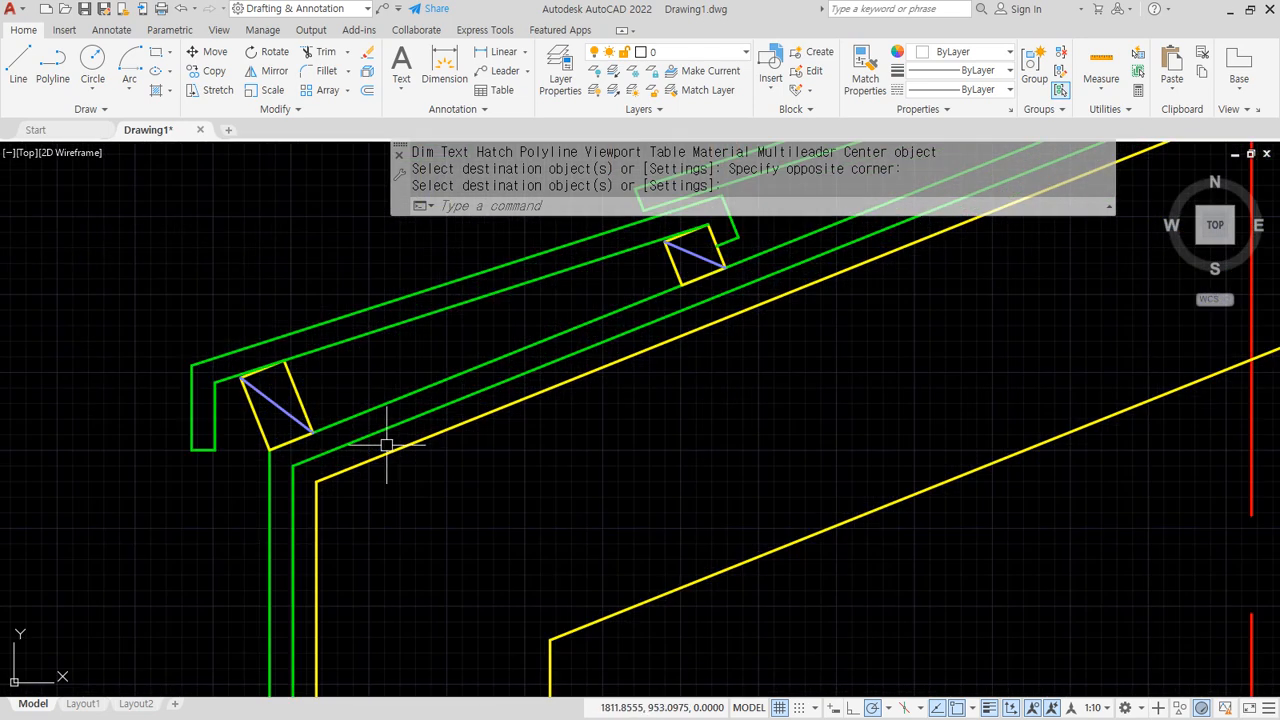
click(389, 431)
click(292, 491)
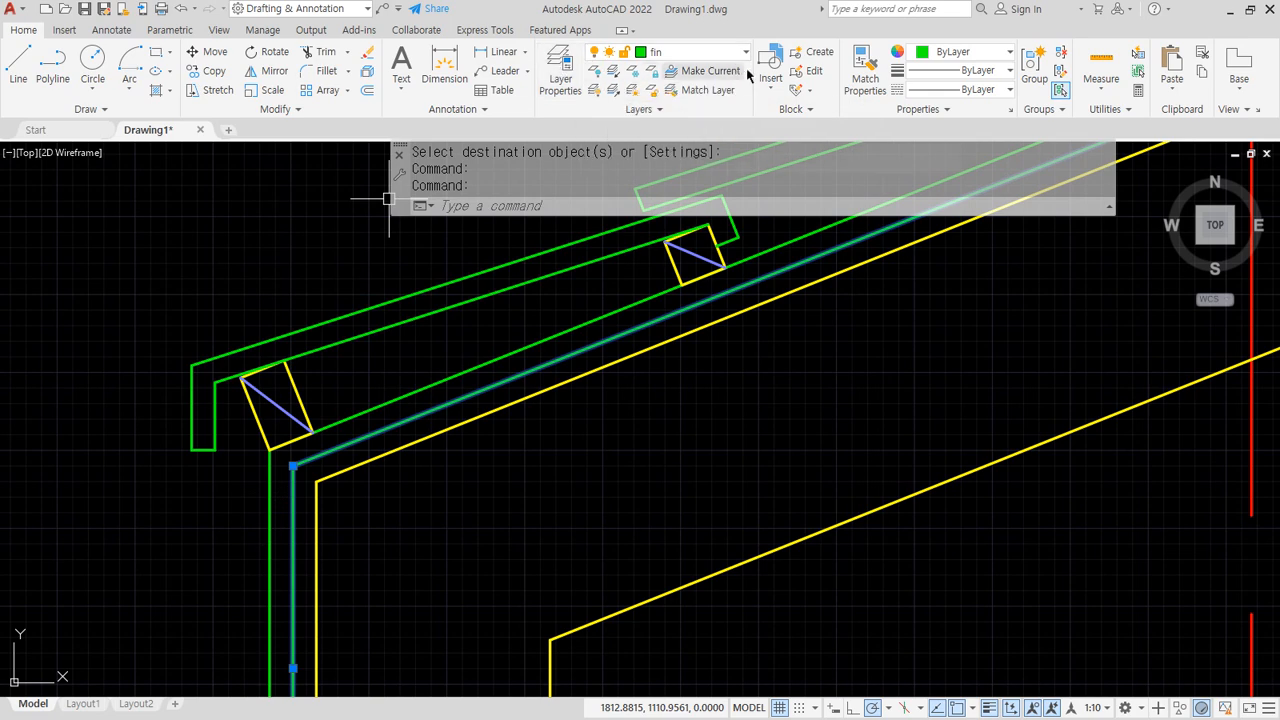
click(943, 91)
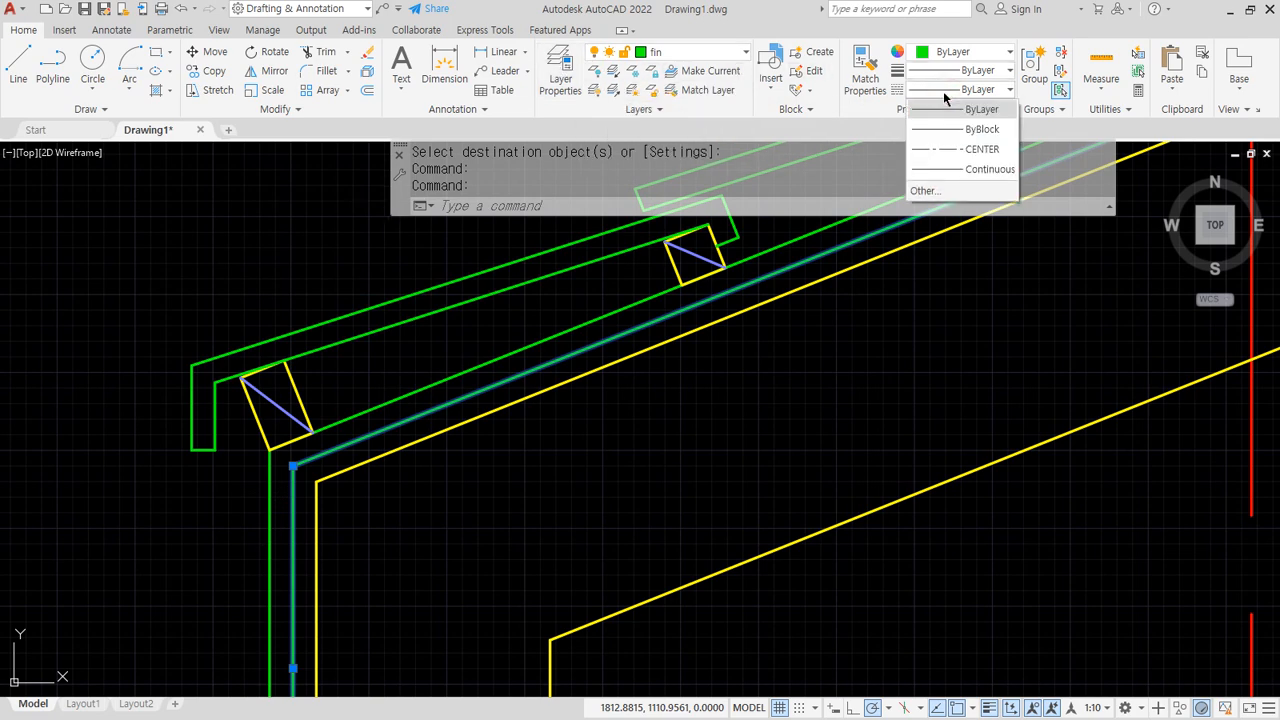
click(943, 190)
click(767, 228)
click(505, 341)
key(h)
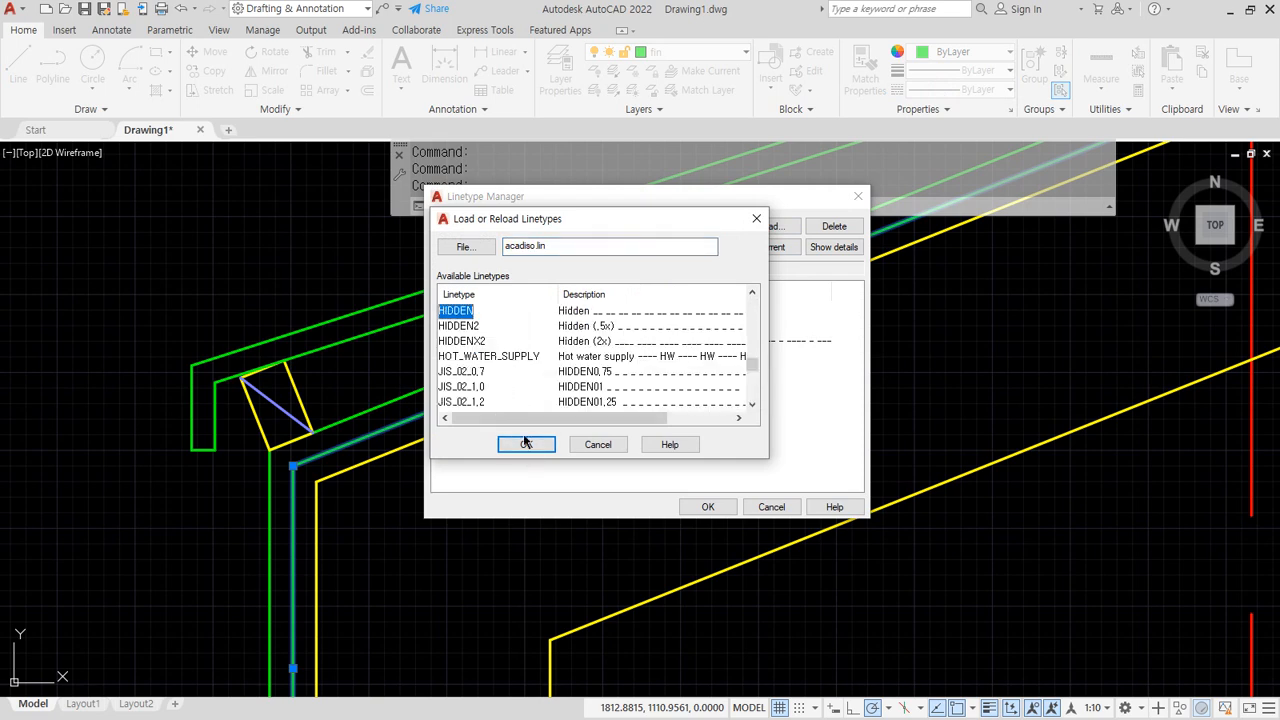
click(460, 341)
click(526, 444)
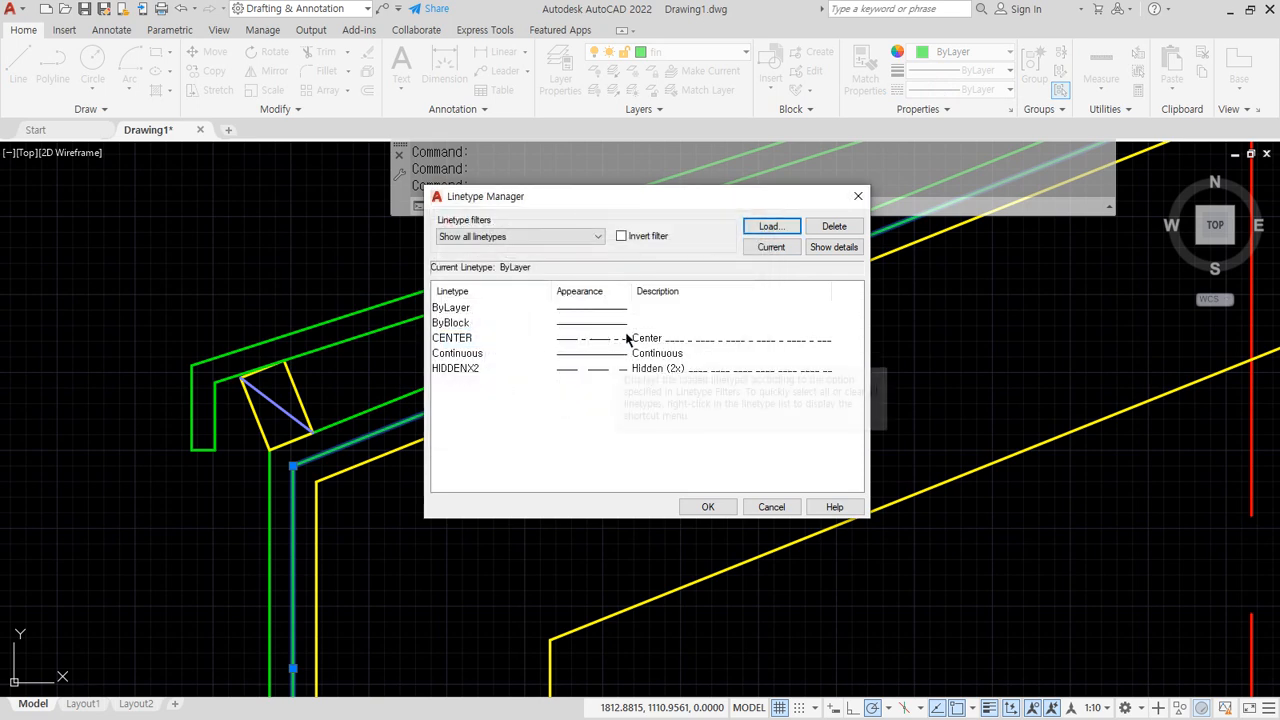
click(857, 197)
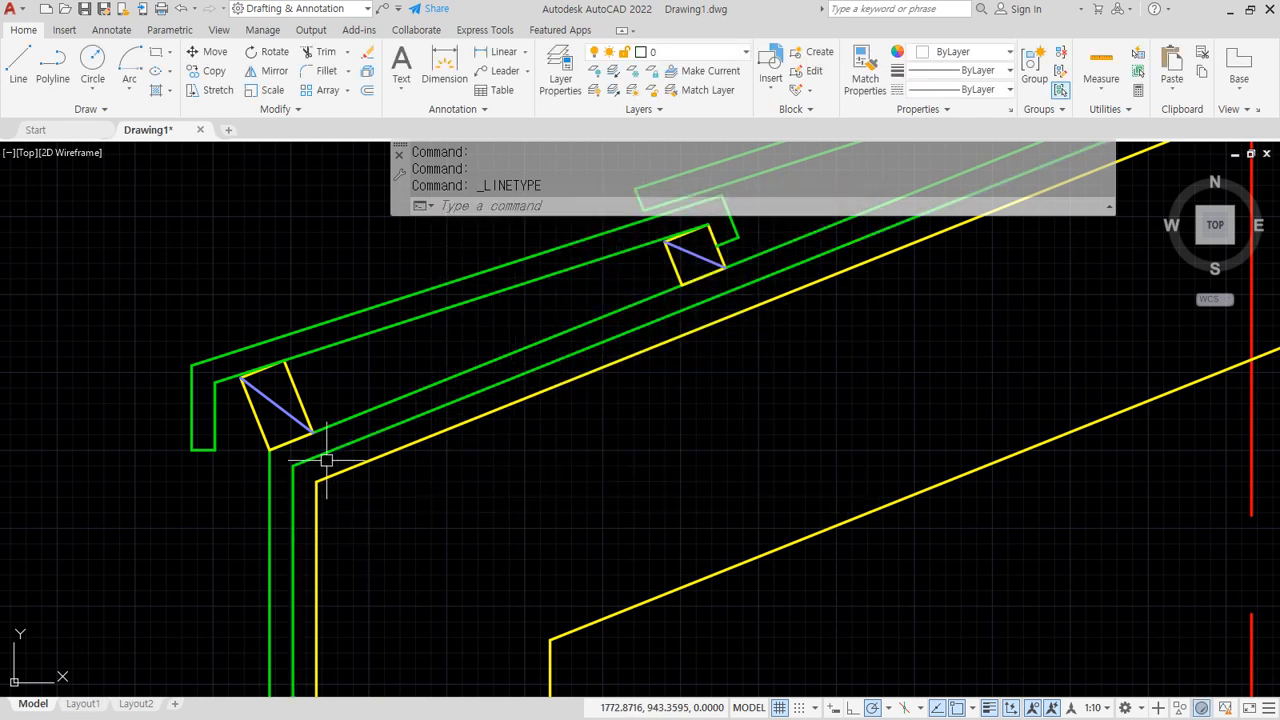
Assign the HIDDENX2 linetype to the inner green line along the eave and roof slope.
click(960, 89)
click(955, 188)
key(Escape)
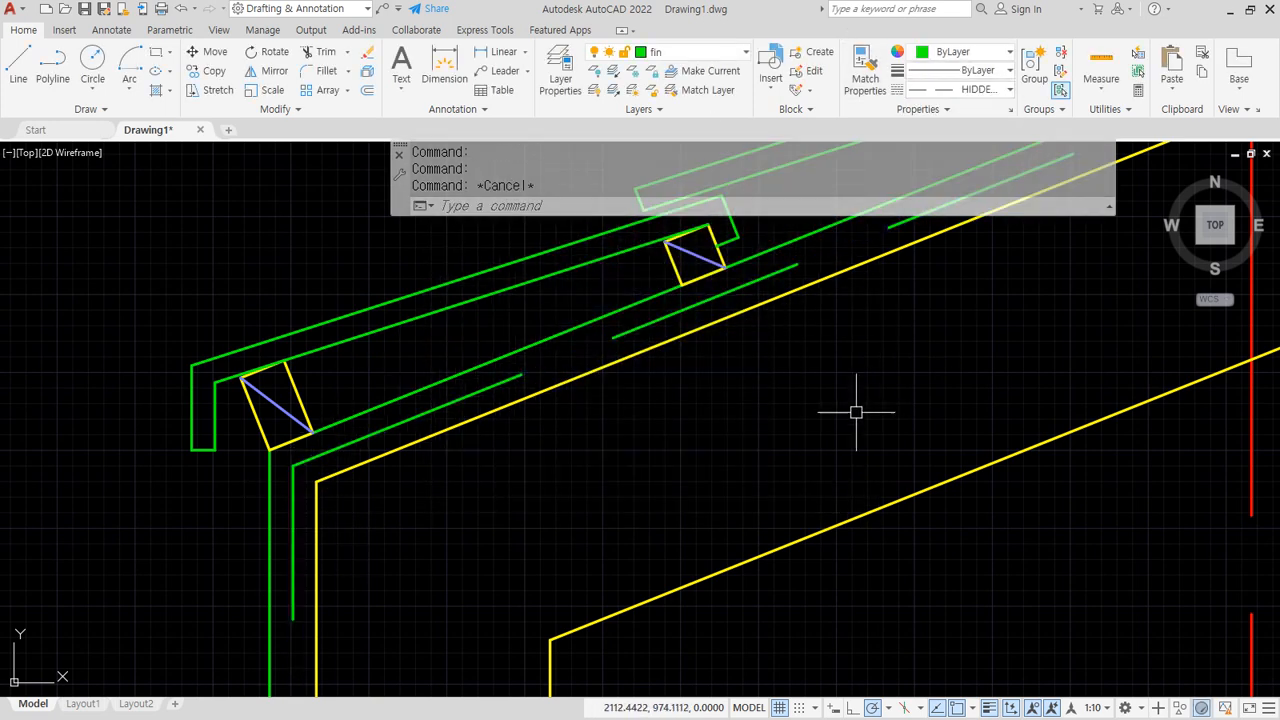
Examine the hidden line along the whole roof slope and the finished eave detail.
scroll(866, 406, down, 3)
middle_drag(751, 428, 620, 492)
middle_drag(943, 297, 474, 558)
middle_drag(861, 407, 529, 506)
mouse_move(697, 409)
middle_down()
mouse_move(371, 572)
mouse_move(852, 318)
middle_up()
middle_drag(318, 507, 866, 275)
middle_drag(377, 518, 908, 279)
middle_drag(582, 416, 531, 468)
scroll(530, 468, up, 2)
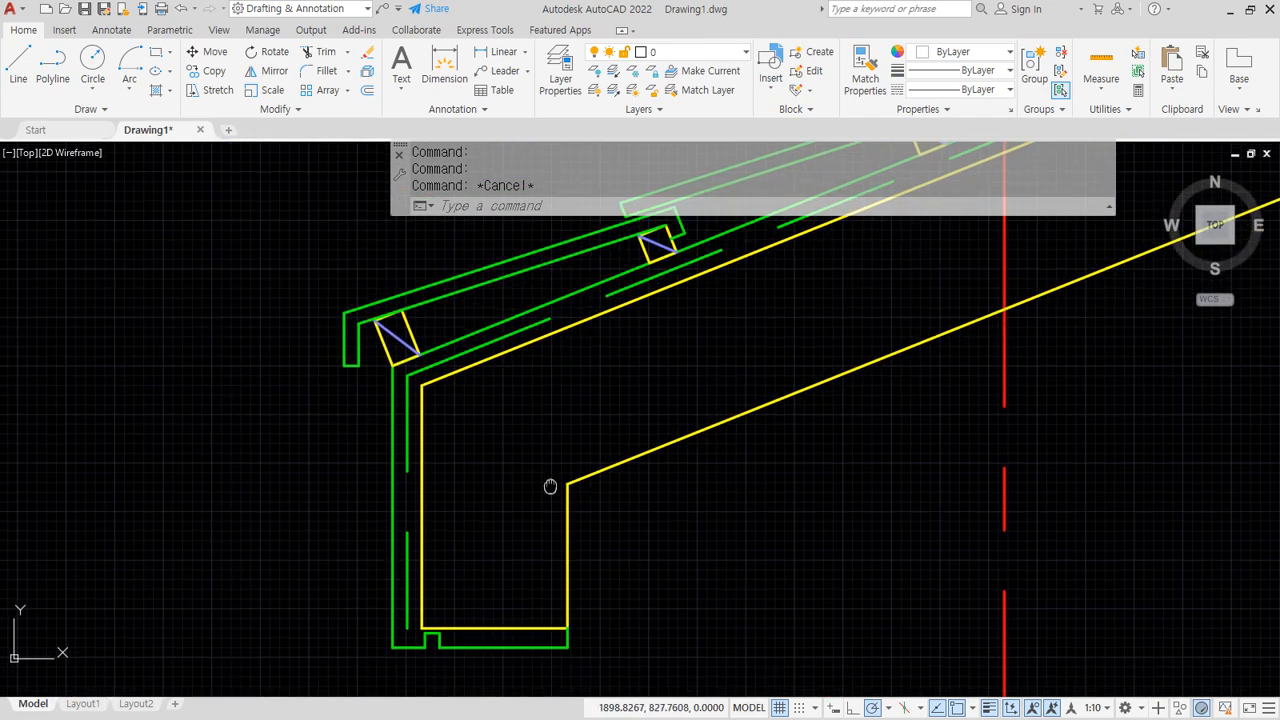
mouse_move(234, 465)
mouse_down()
mouse_move(696, 243)
mouse_move(472, 681)
mouse_up()
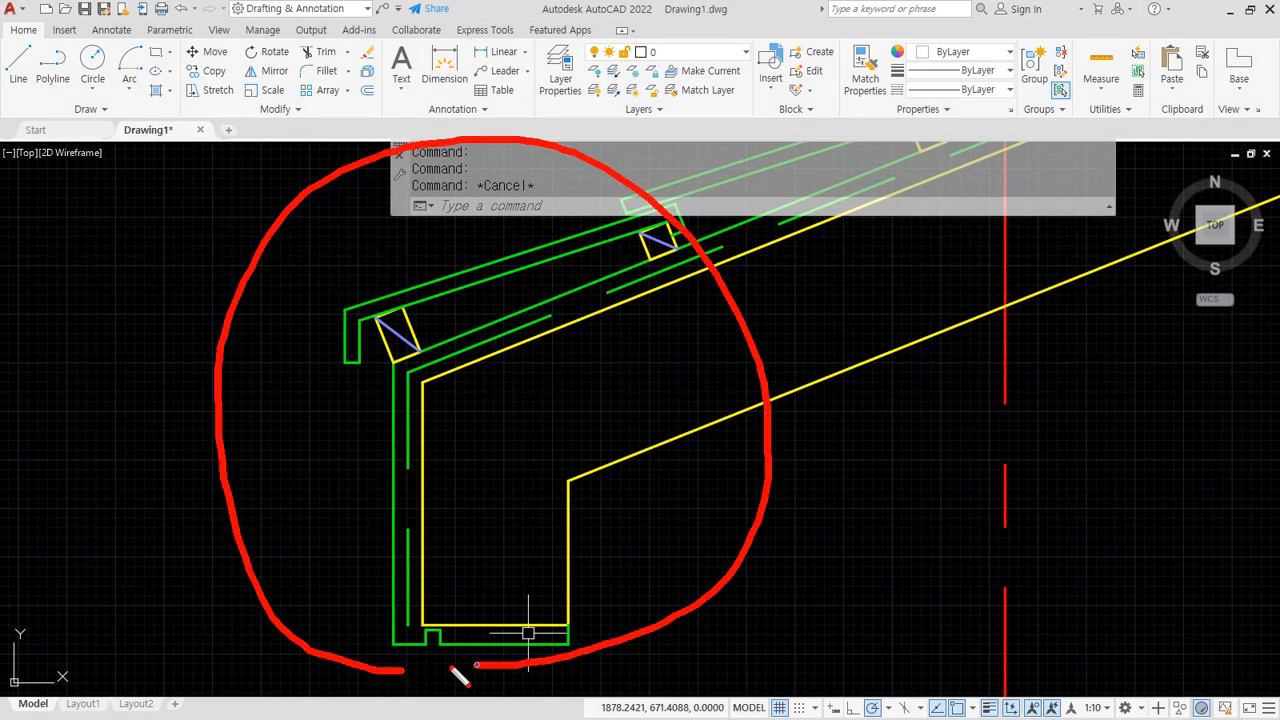
key(Escape)
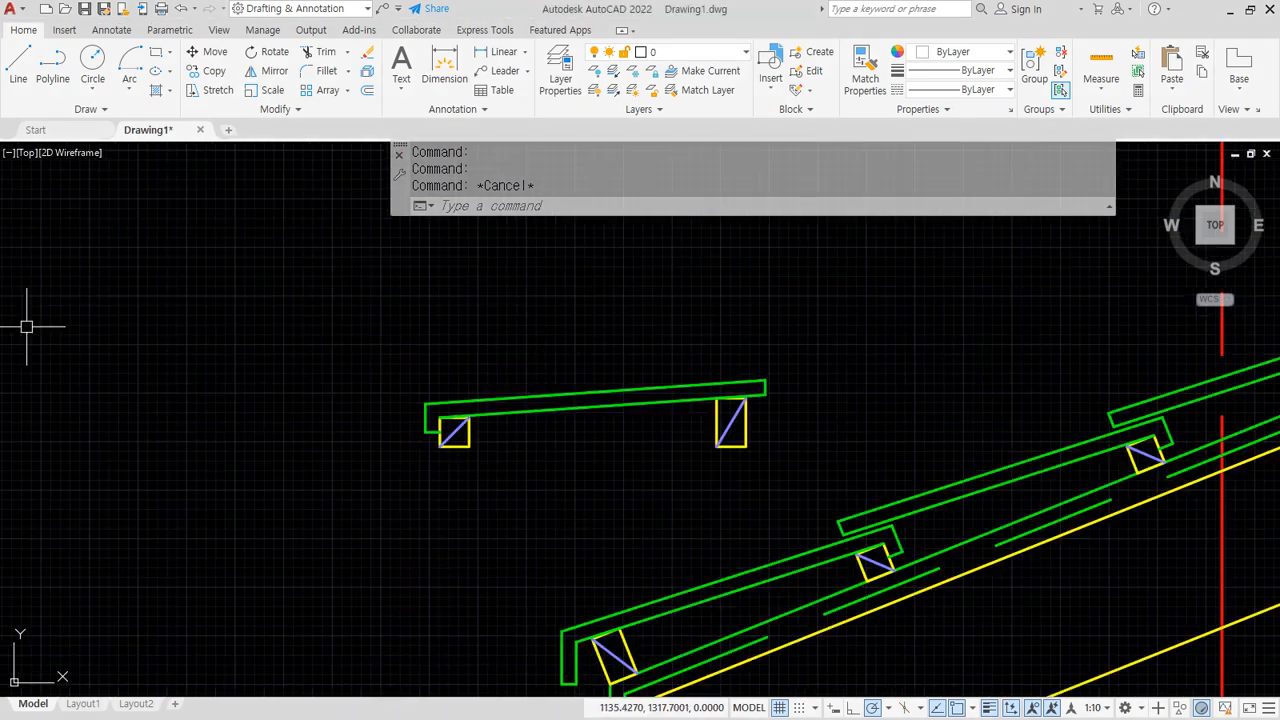
Switch to the Notepad command notes to read the Block, Insert and BEdit line, and return to AutoCAD.
key(alt+Tab)
key(ctrl+2)
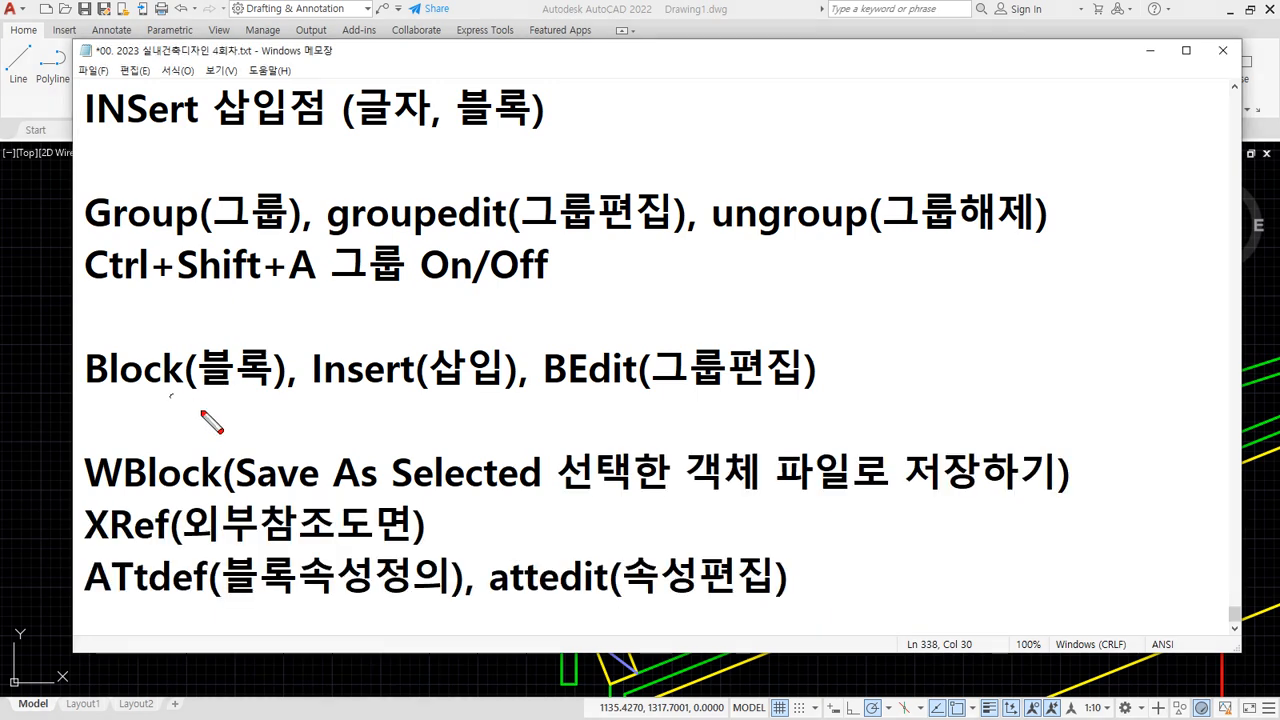
drag(277, 405, 103, 406)
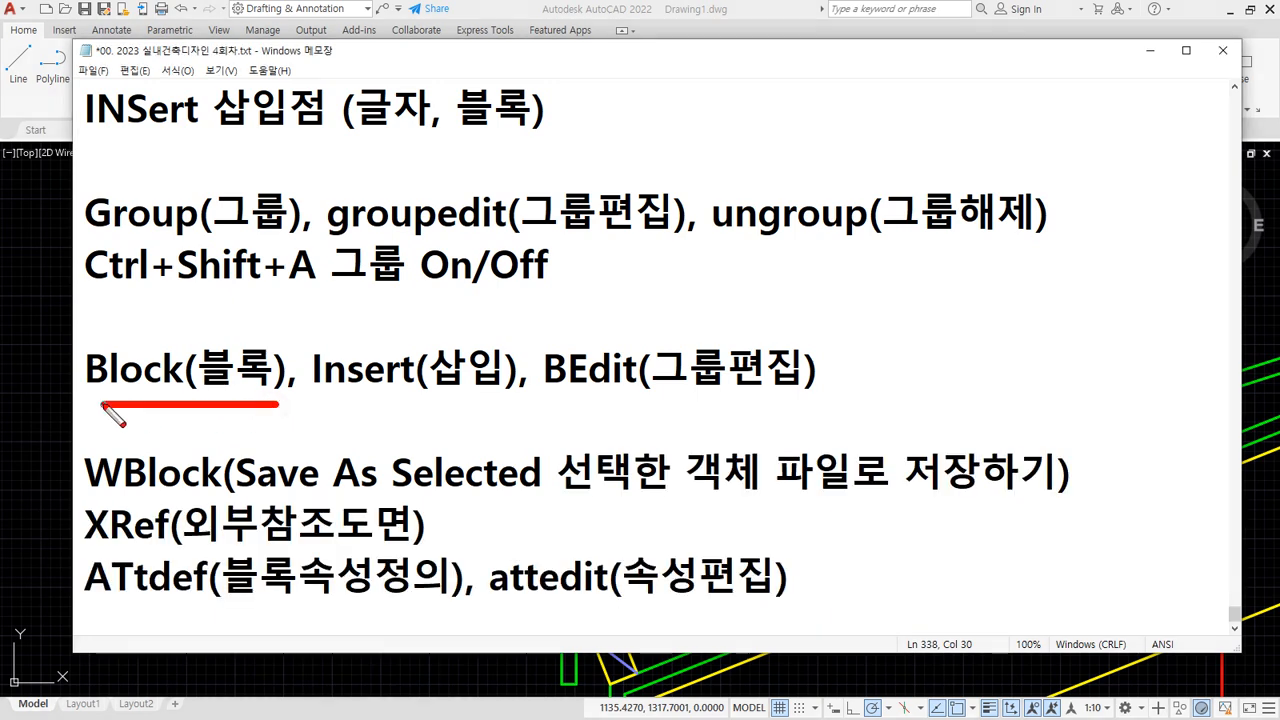
key(Escape)
key(alt+Tab)
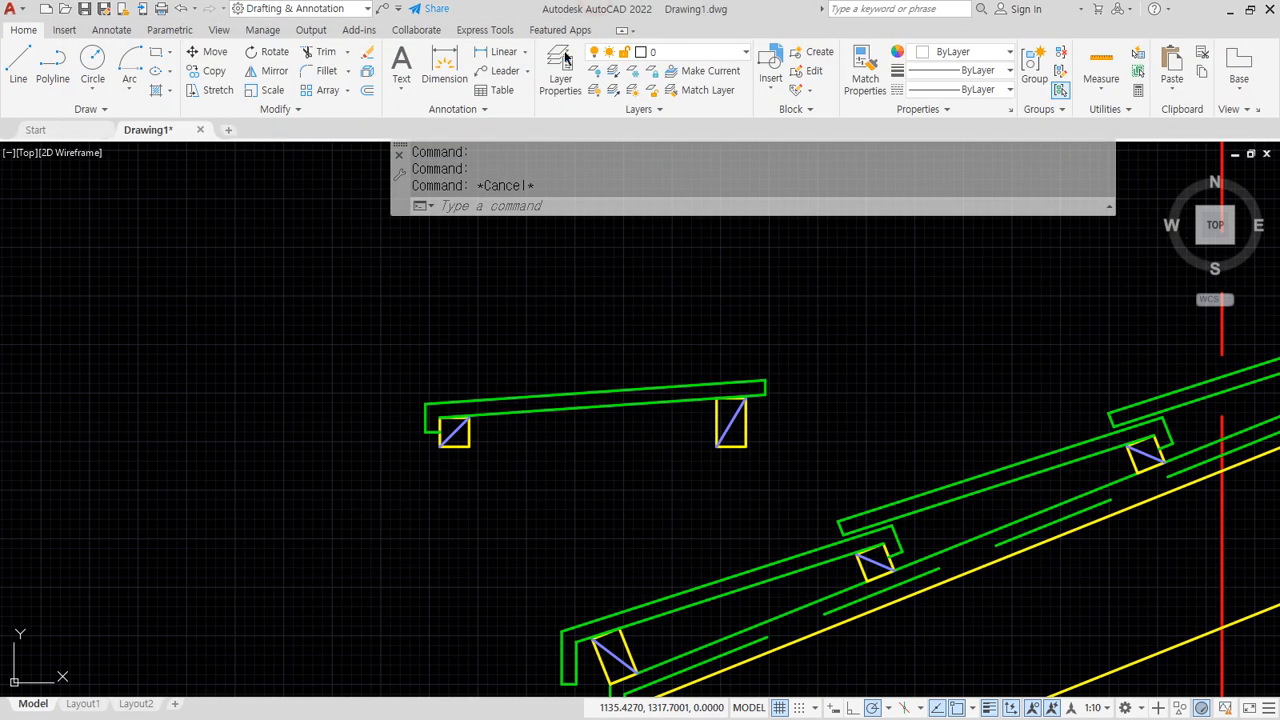
Draw a 900 by 200 rectangle in the empty area beside the roof section.
scroll(631, 275, down, 4)
middle_drag(78, 339, 514, 449)
middle_drag(252, 422, 314, 449)
text(rec)
key(Return)
click(263, 453)
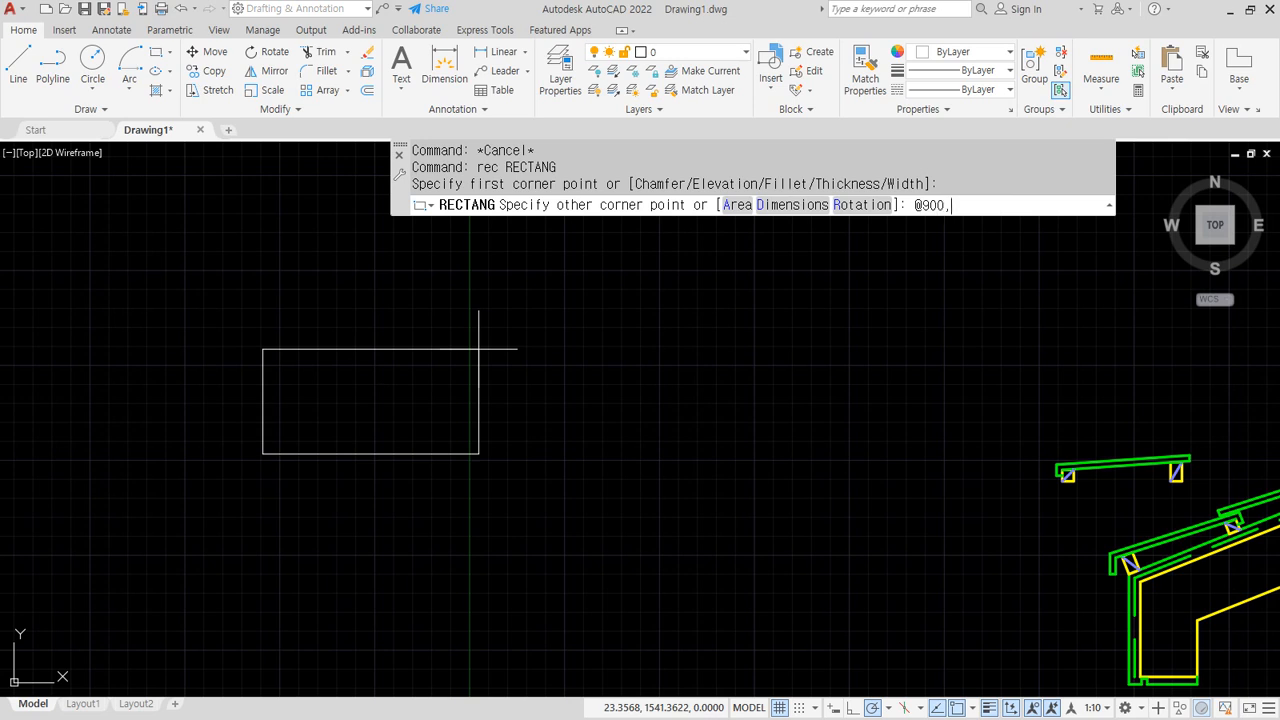
key(Return)
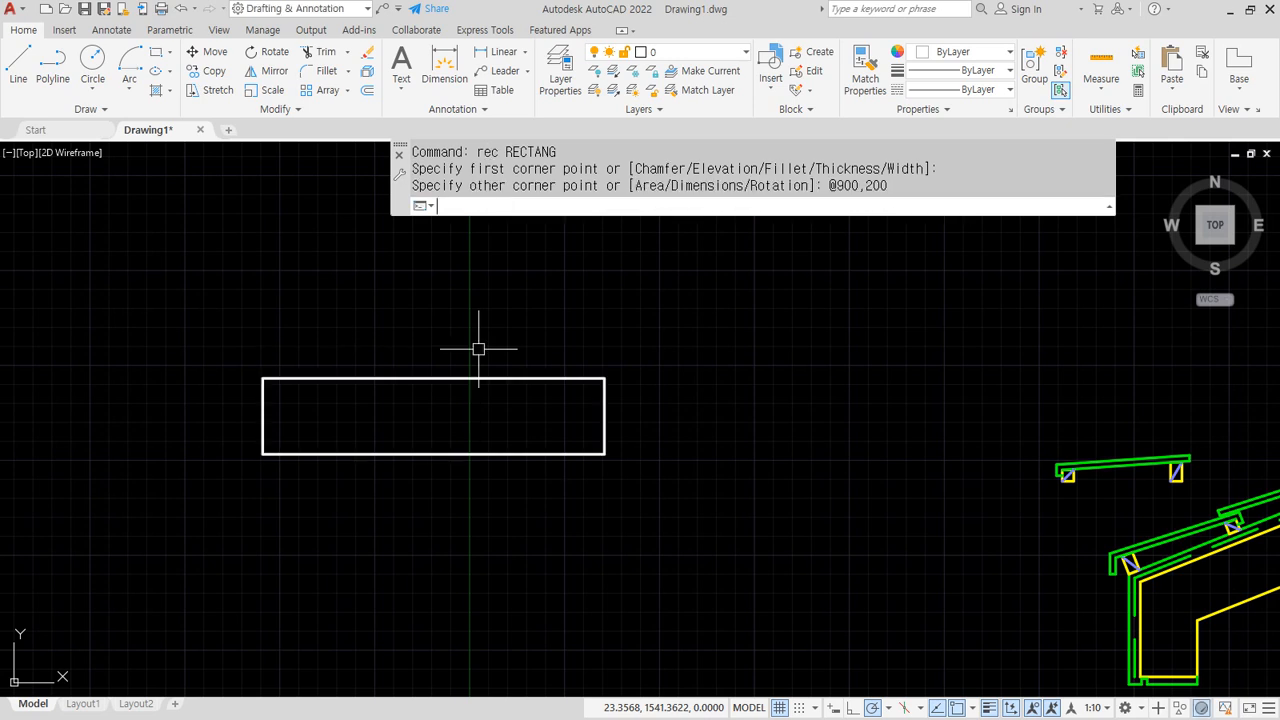
Explode the 900 by 200 rectangle into separate lines.
text(x)
key(Return)
click(425, 378)
key(Return)
Offset both short sides of the exploded rectangle inward by 40.
text(0)
key(Return)
text(40)
key(Return)
click(263, 409)
click(576, 406)
click(603, 417)
click(529, 414)
key(Return)
Trim away the long lines between the two offset lines, leaving two separate door jambs.
text(tr)
key(Return)
mouse_move(492, 358)
mouse_down()
mouse_move(497, 491)
mouse_move(480, 495)
mouse_up()
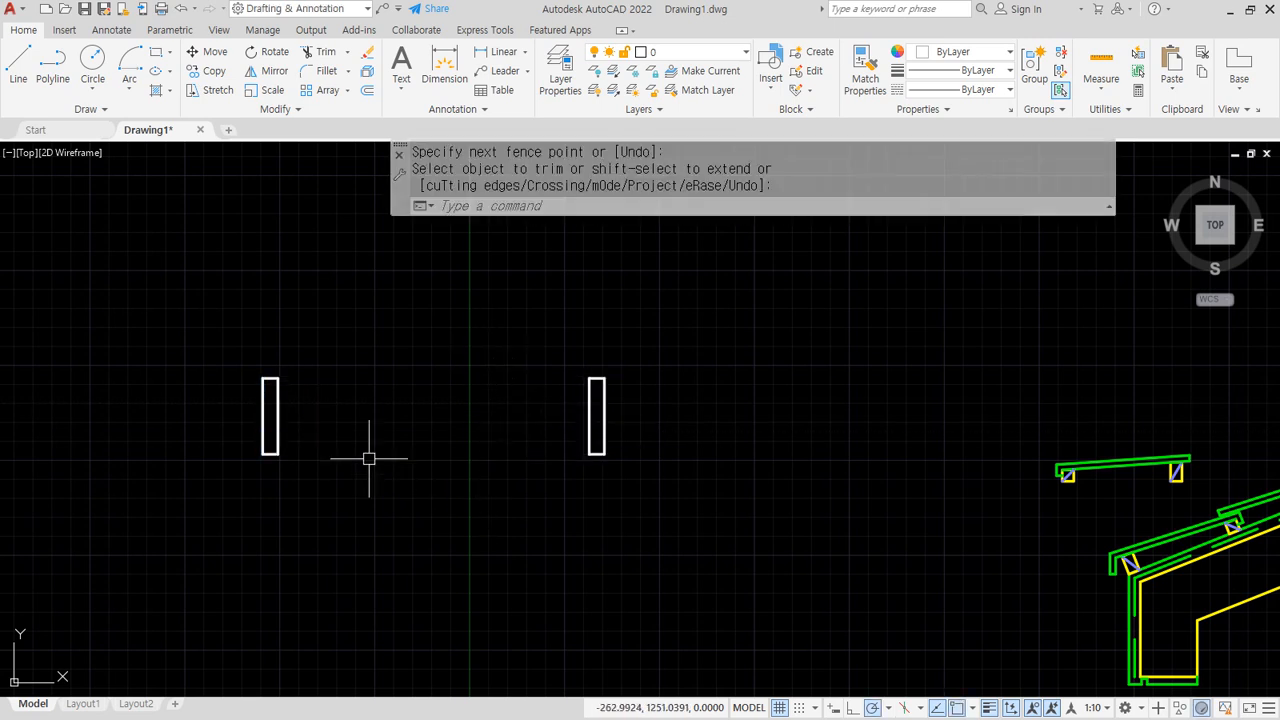
key(Return)
text(rec)
key(Return)
click(278, 378)
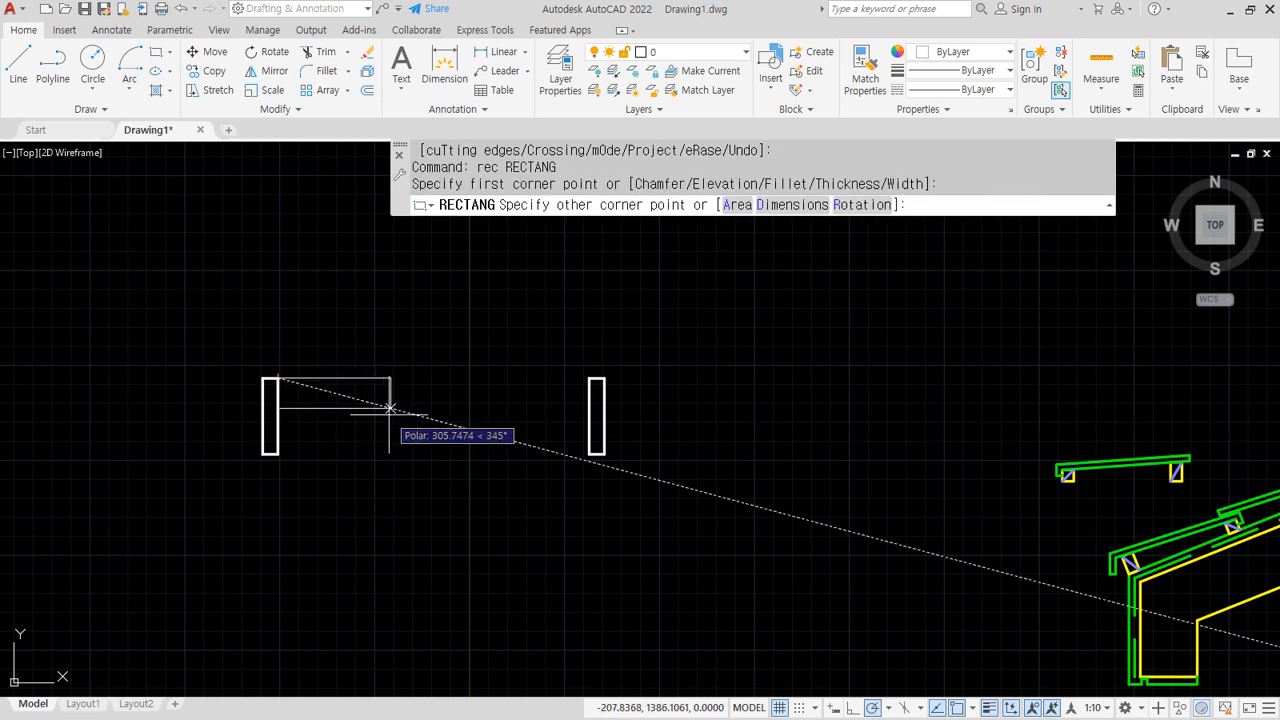
text(@820,-35)
key(Return)
Rotate the door leaf about the right jamb's upper inner corner until it stands upright above the opening.
text(ro)
key(Return)
click(589, 379)
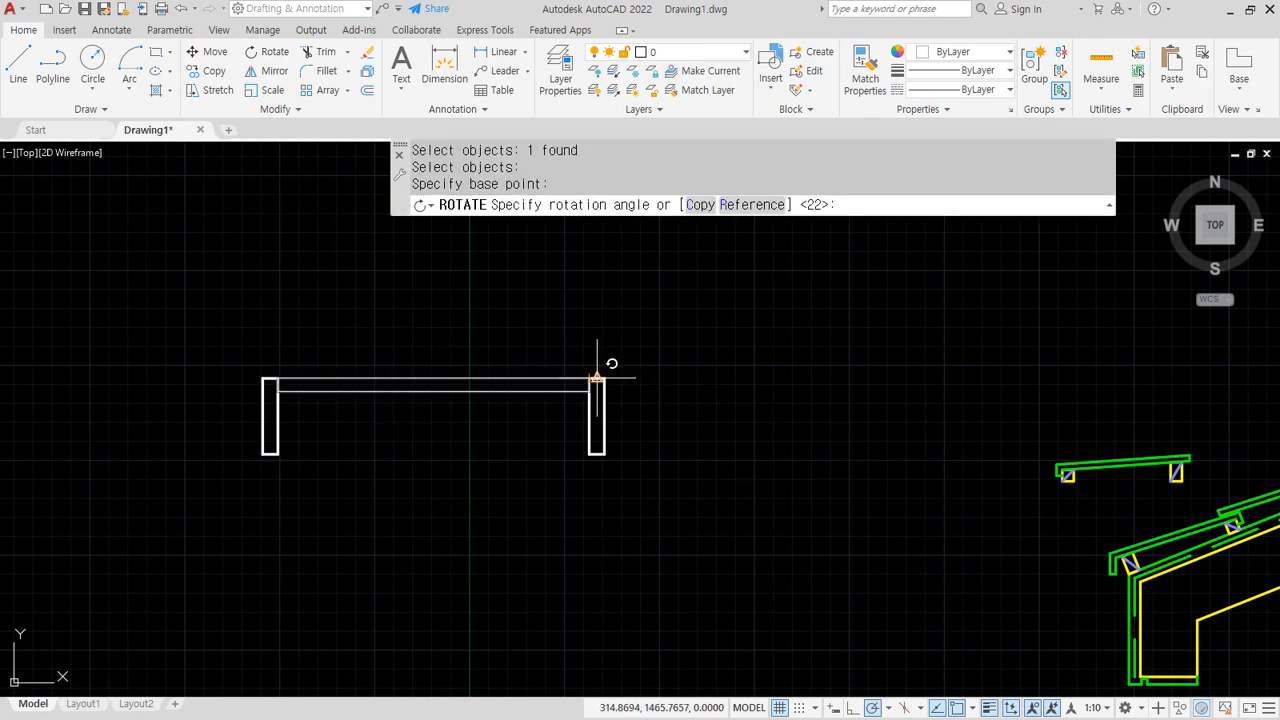
click(551, 423)
Draw the swing as a Start, Center, End arc from the leaf's upper right corner, centred on its hinge corner, to the left jamb.
scroll(546, 550, down, 2)
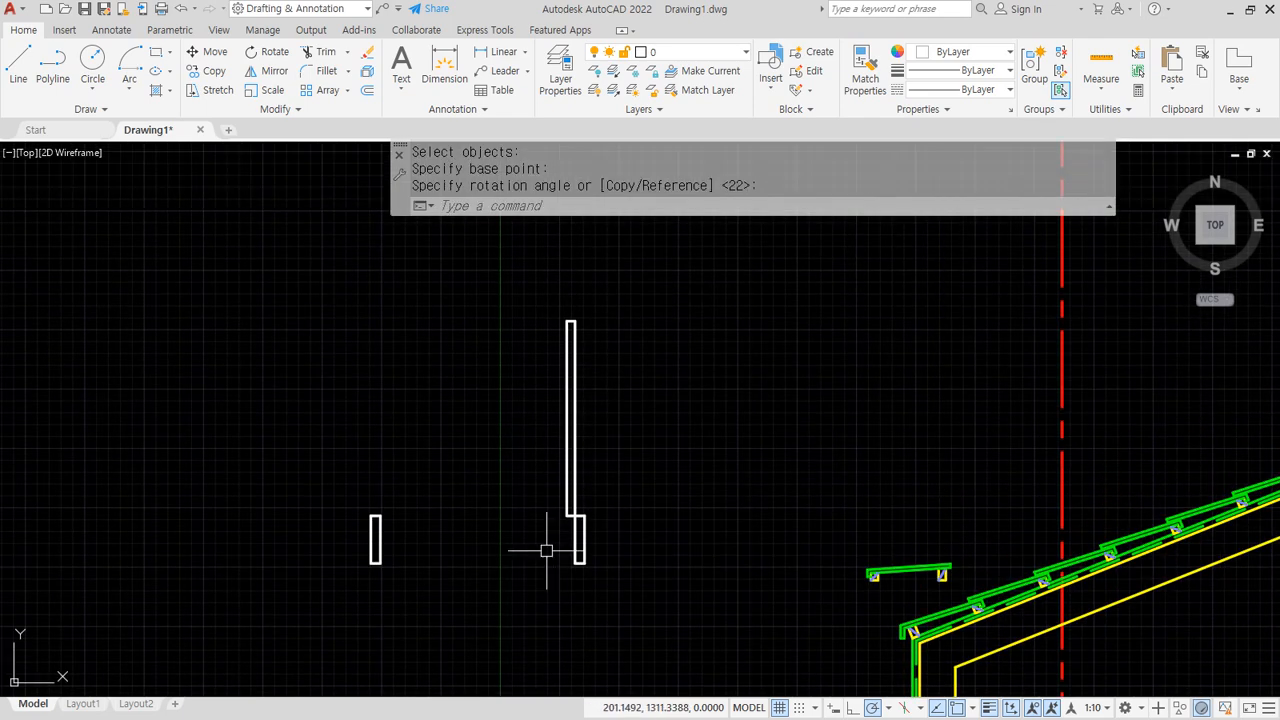
click(129, 86)
click(182, 155)
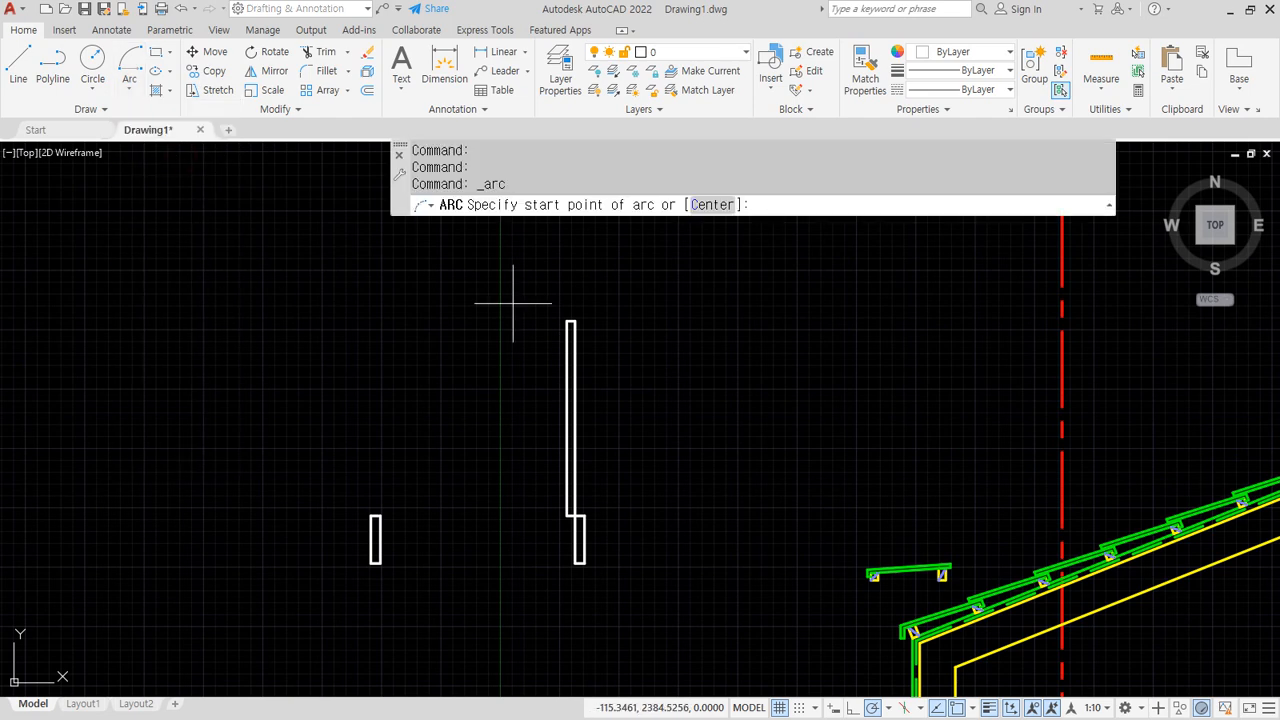
click(573, 321)
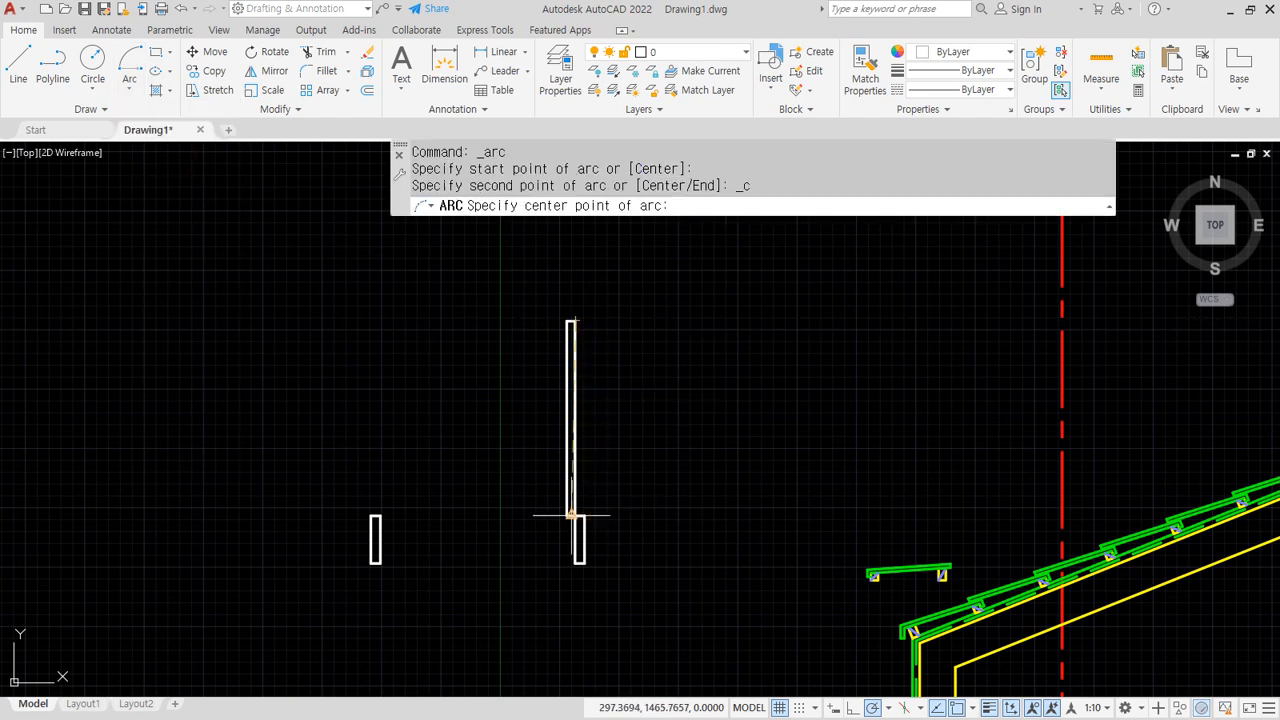
scroll(566, 516, up, 5)
click(567, 514)
scroll(567, 514, down, 5)
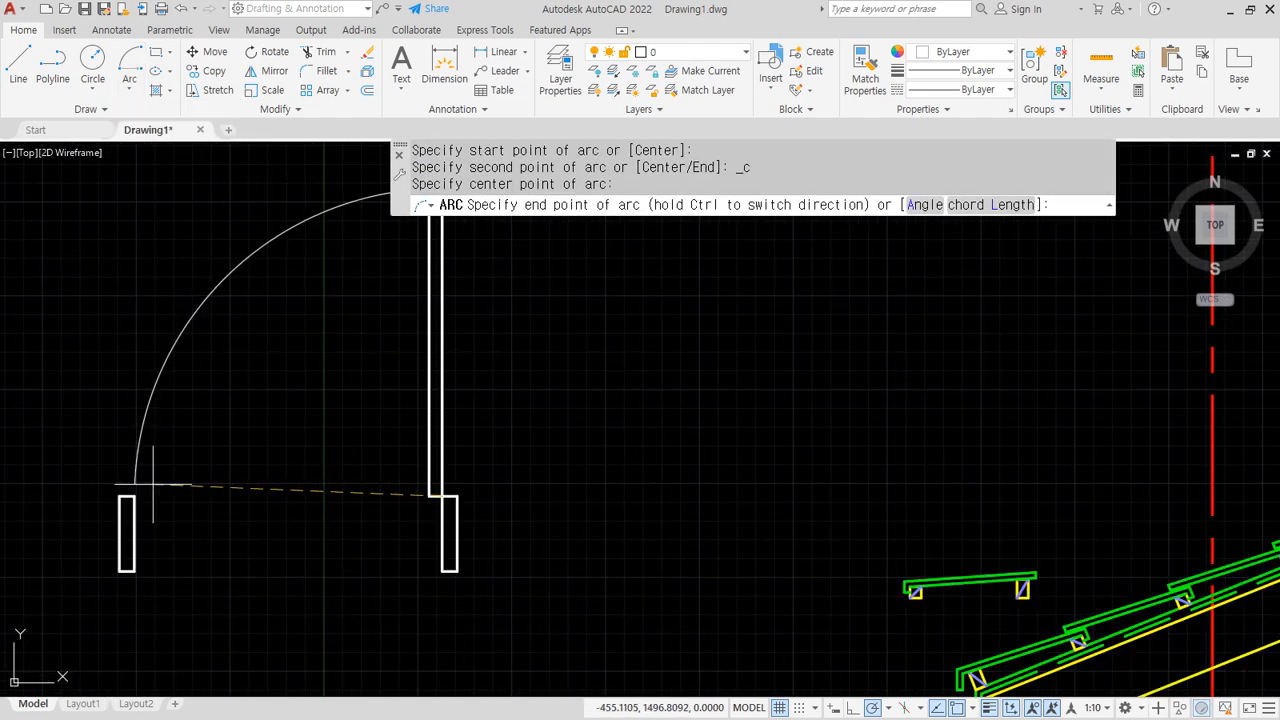
click(166, 495)
Move the door swing arc to the red centre-line layer and clear the selection.
click(229, 287)
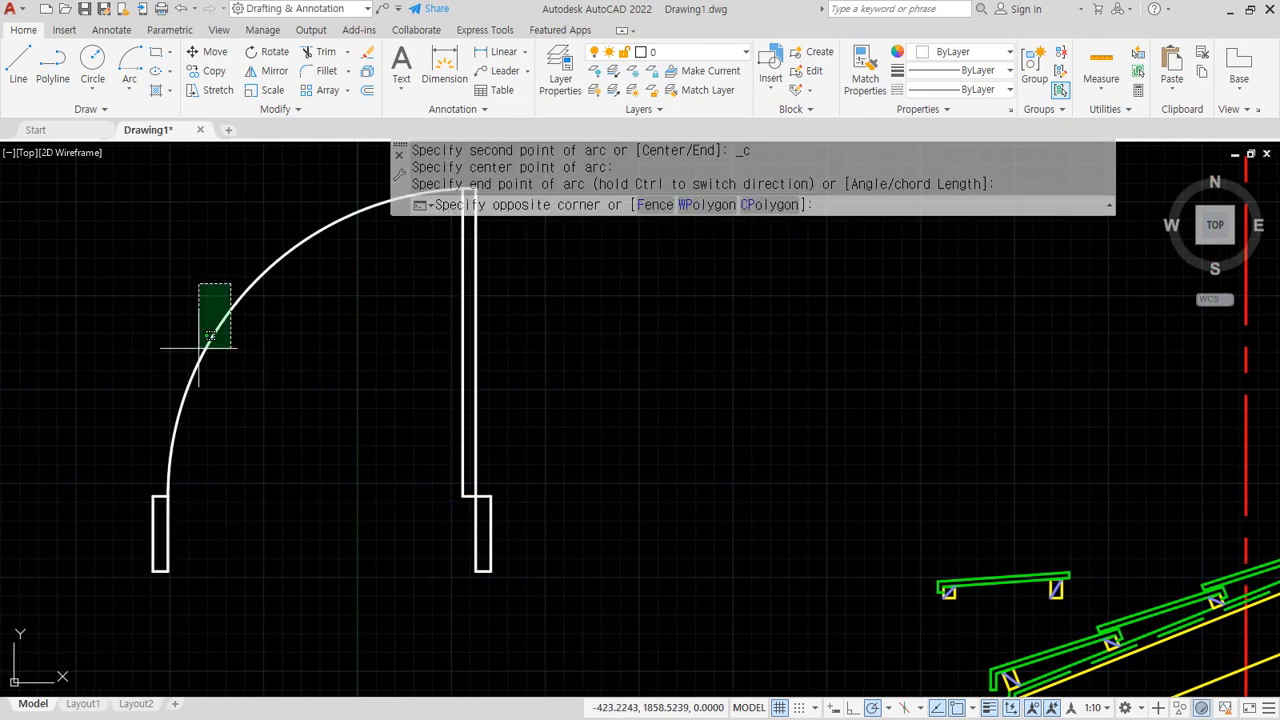
click(195, 348)
click(666, 52)
click(660, 90)
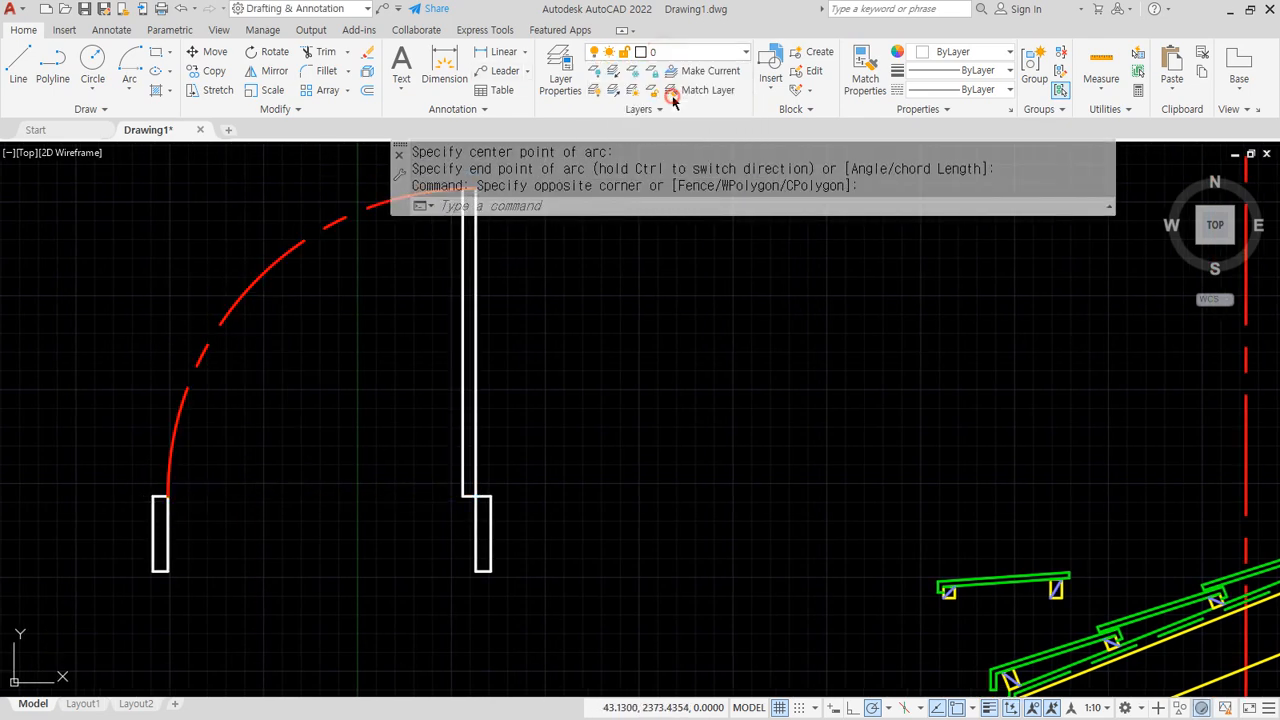
scroll(569, 477, down, 2)
key(Escape)
mouse_move(365, 612)
mouse_down()
mouse_move(354, 274)
mouse_move(580, 606)
mouse_move(292, 598)
mouse_up()
key(Escape)
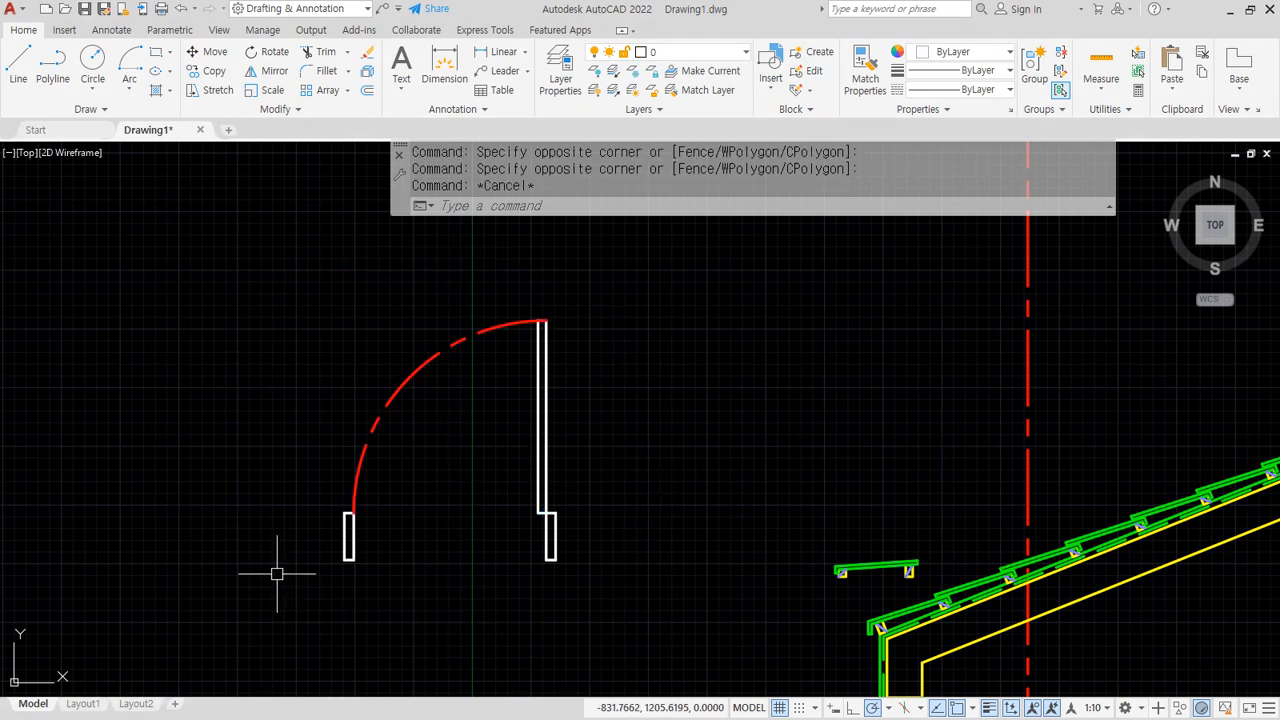
Start a new block definition and name it 문_900.
text(b)
key(Return)
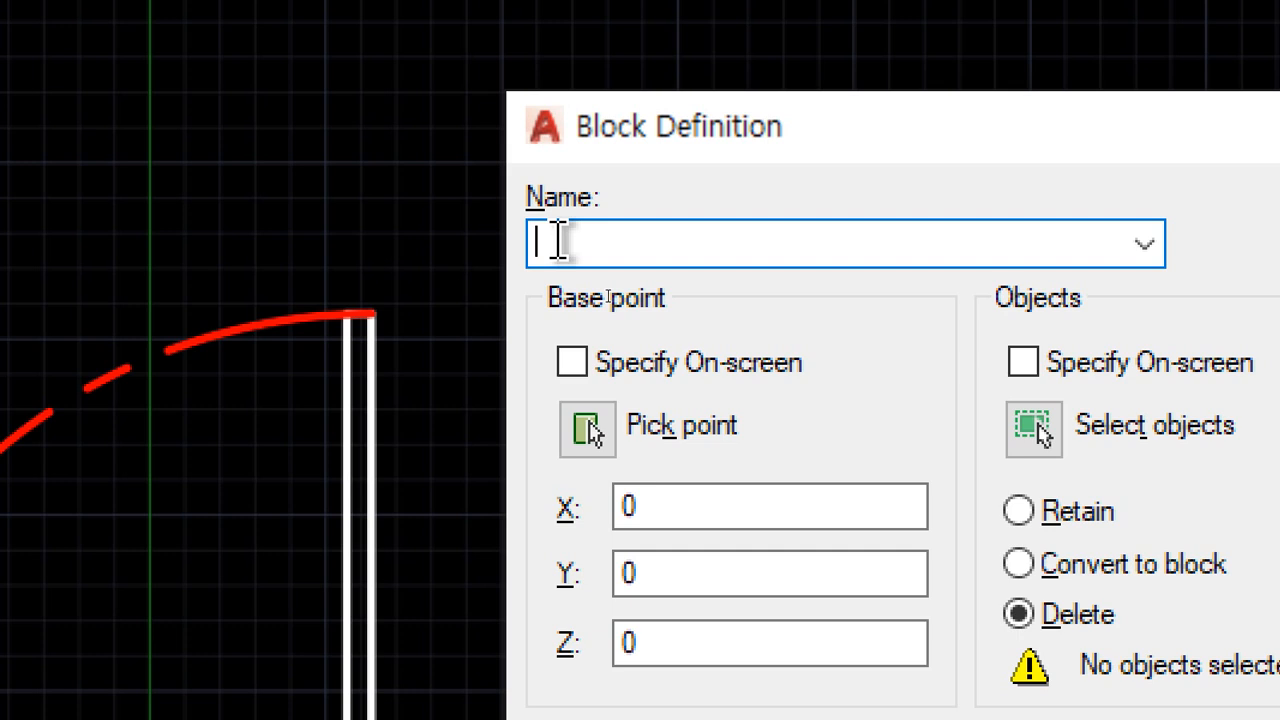
text(문_900)
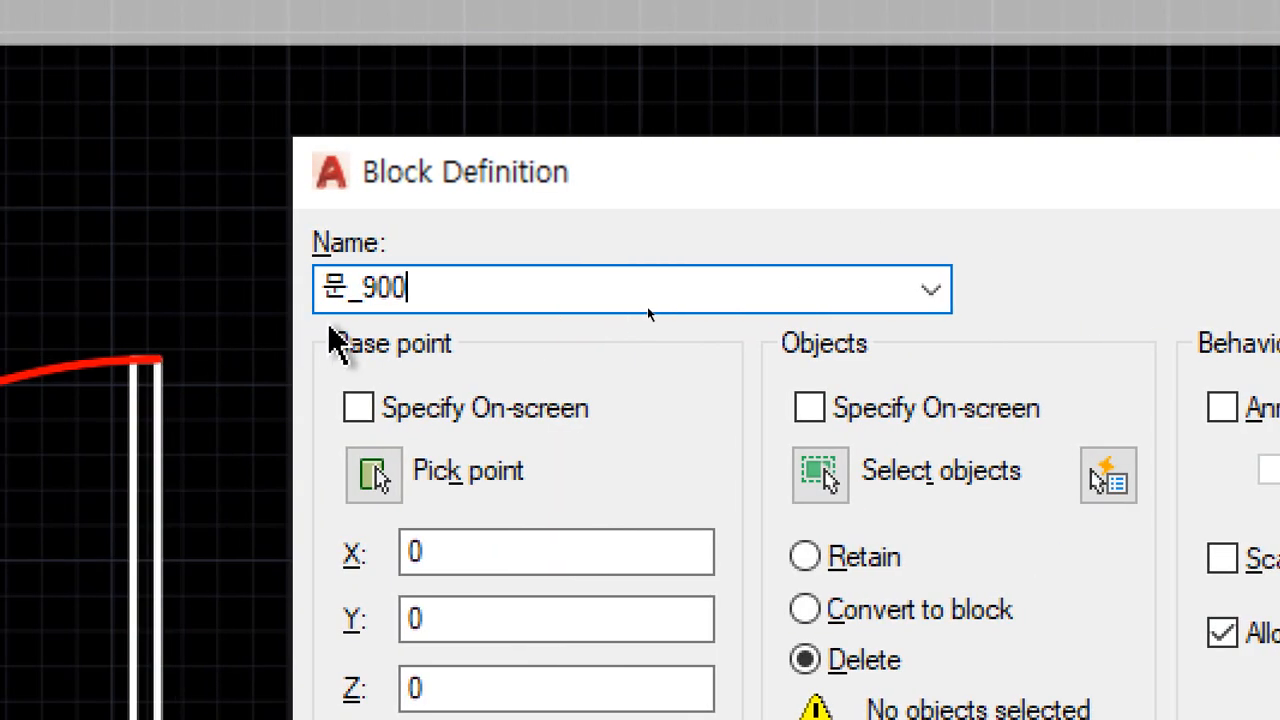
Try Door_900 as the block name and restore it to 문_900.
key(Home)
key(Delete)
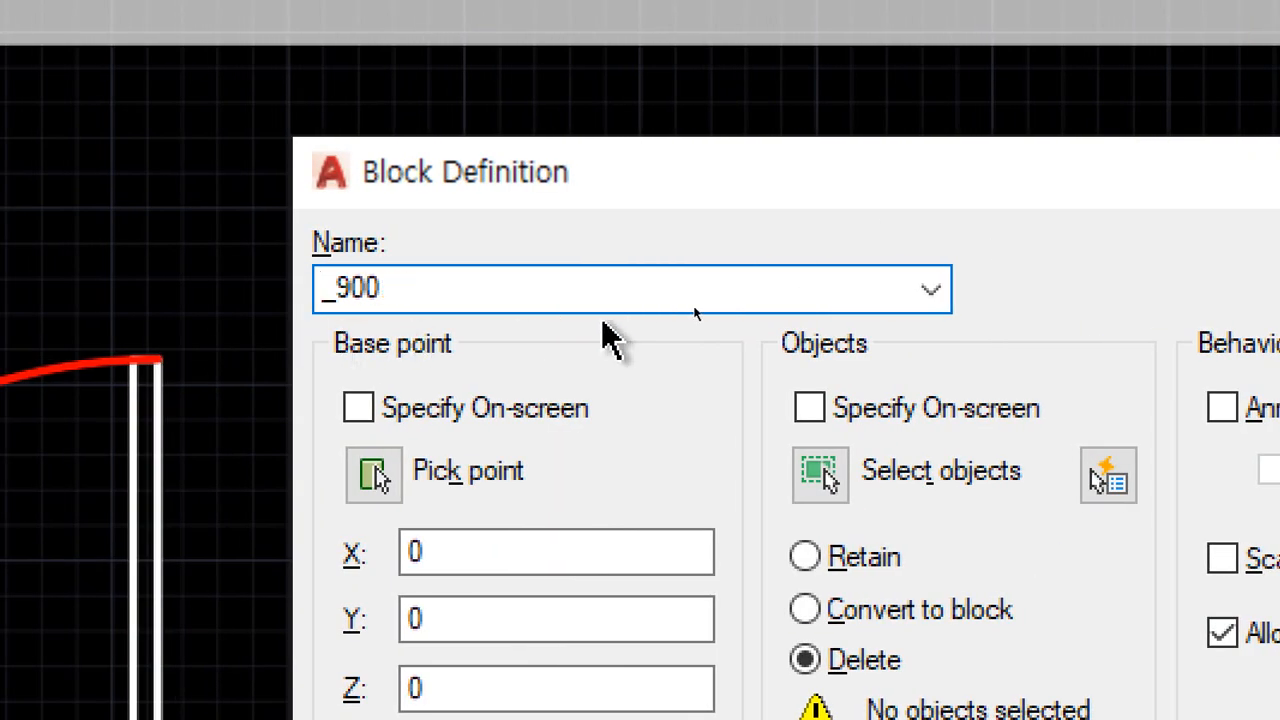
text(Door)
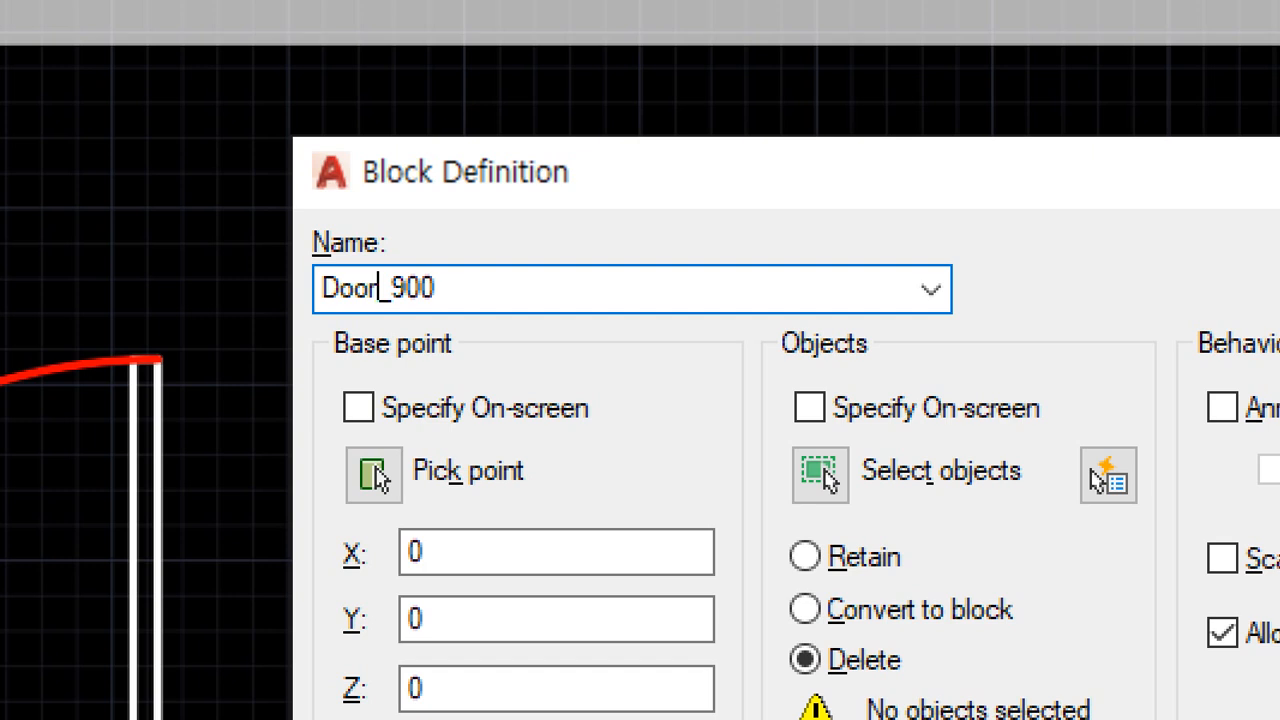
key(shift+Home)
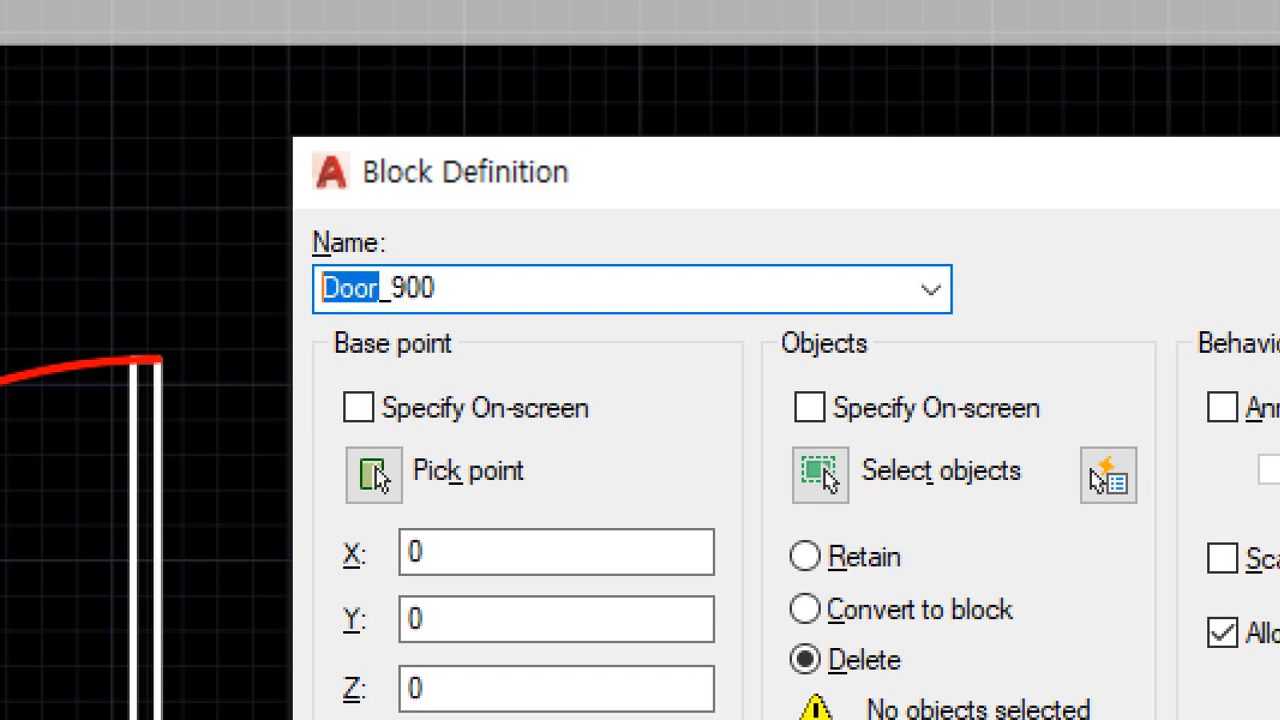
text(문)
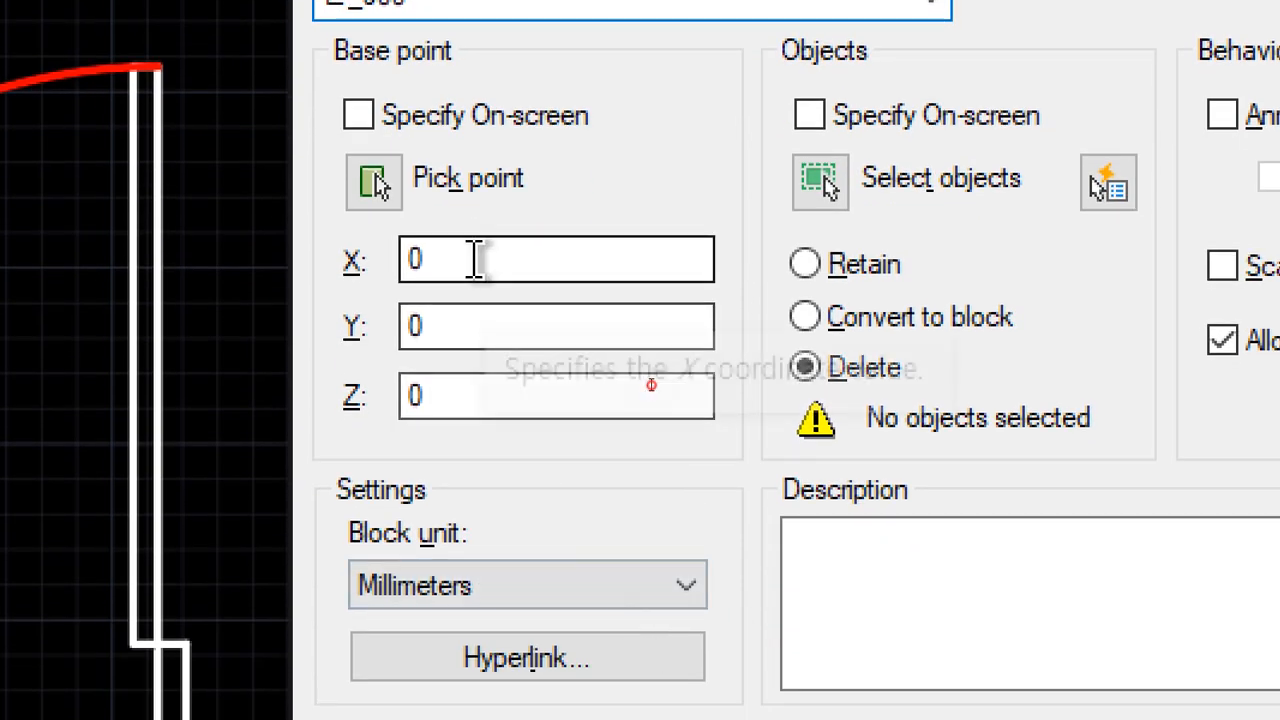
Set the block's base point at the upper outer corner of the right jamb.
click(476, 260)
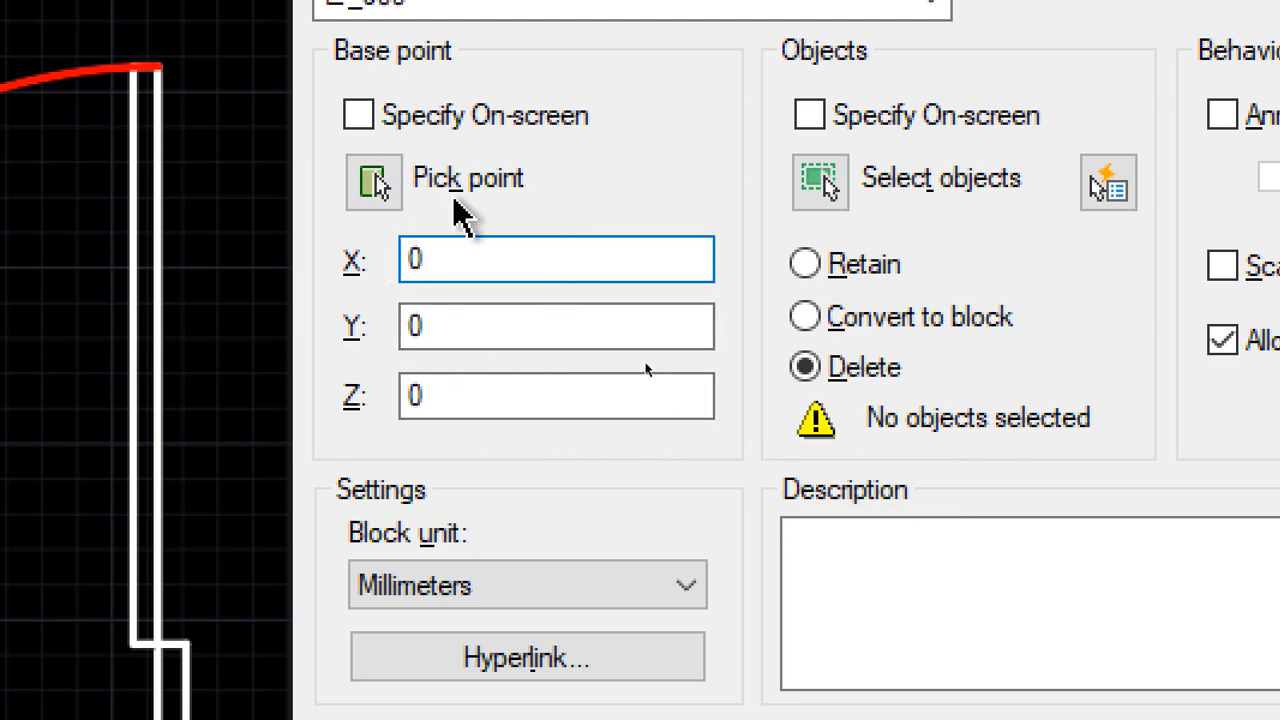
click(372, 184)
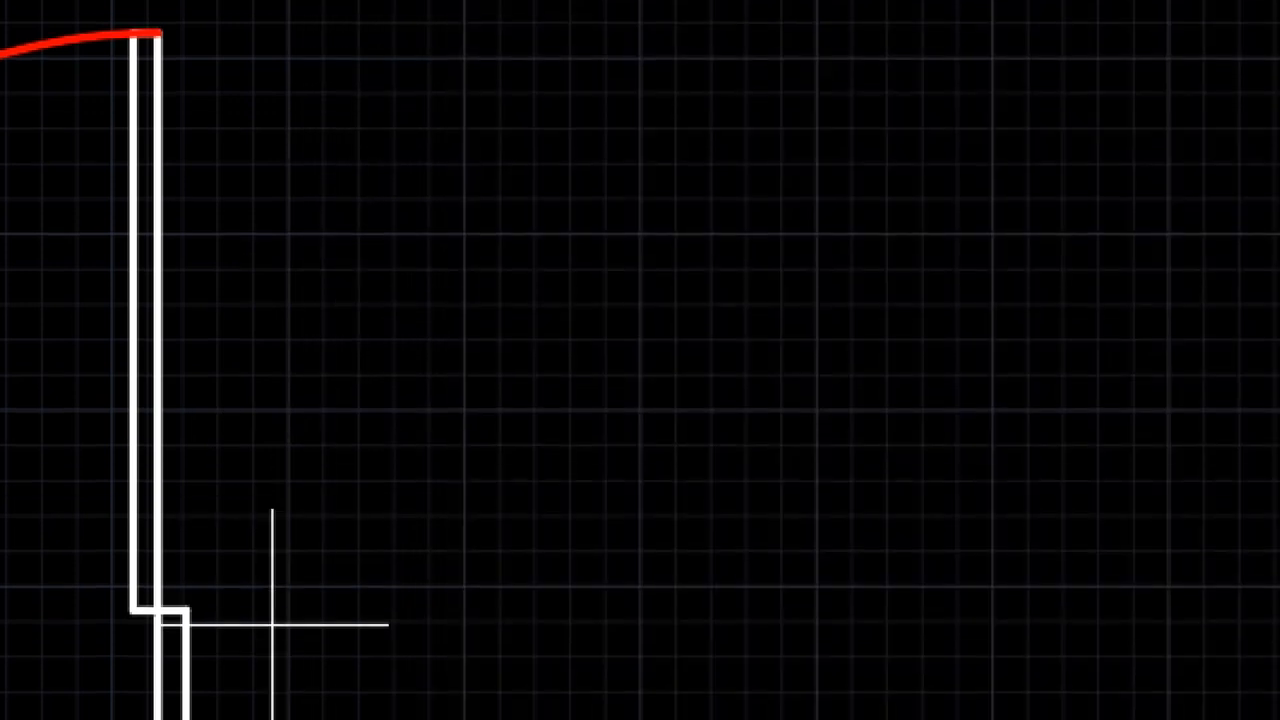
click(187, 477)
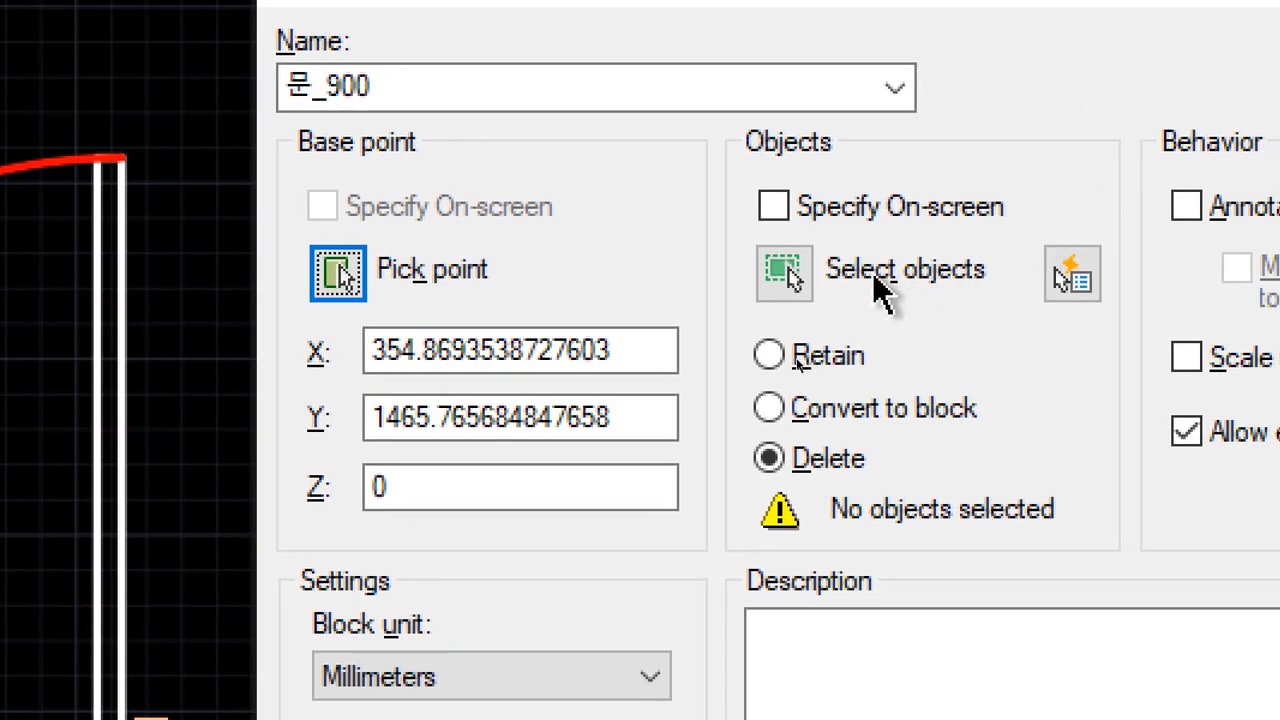
Select the jambs, door leaf and swing arc as the block's objects.
click(783, 272)
click(326, 86)
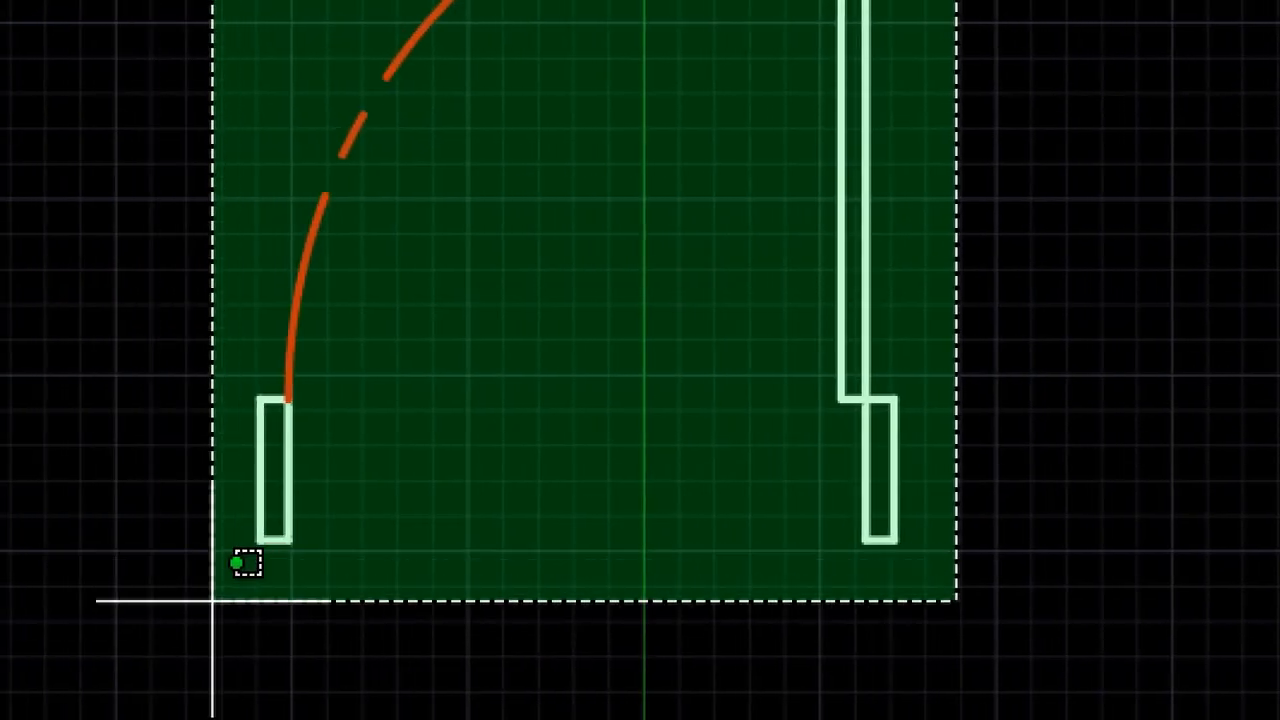
click(211, 600)
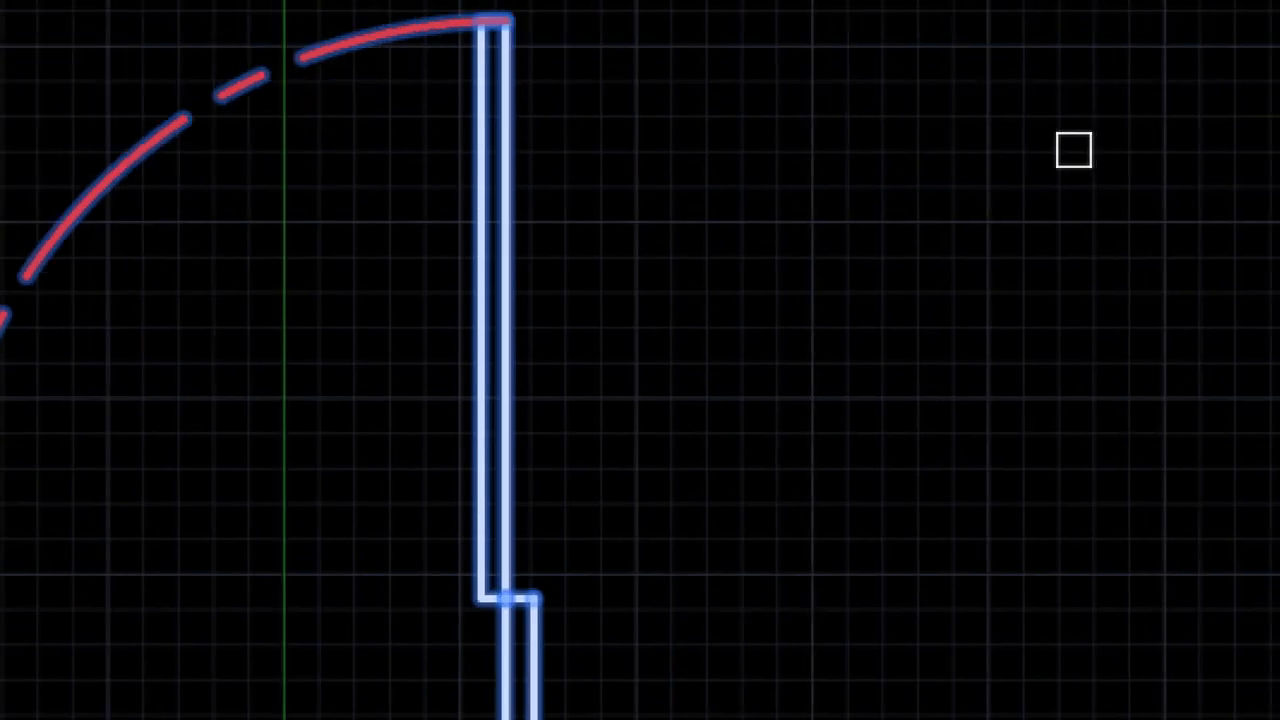
key(Return)
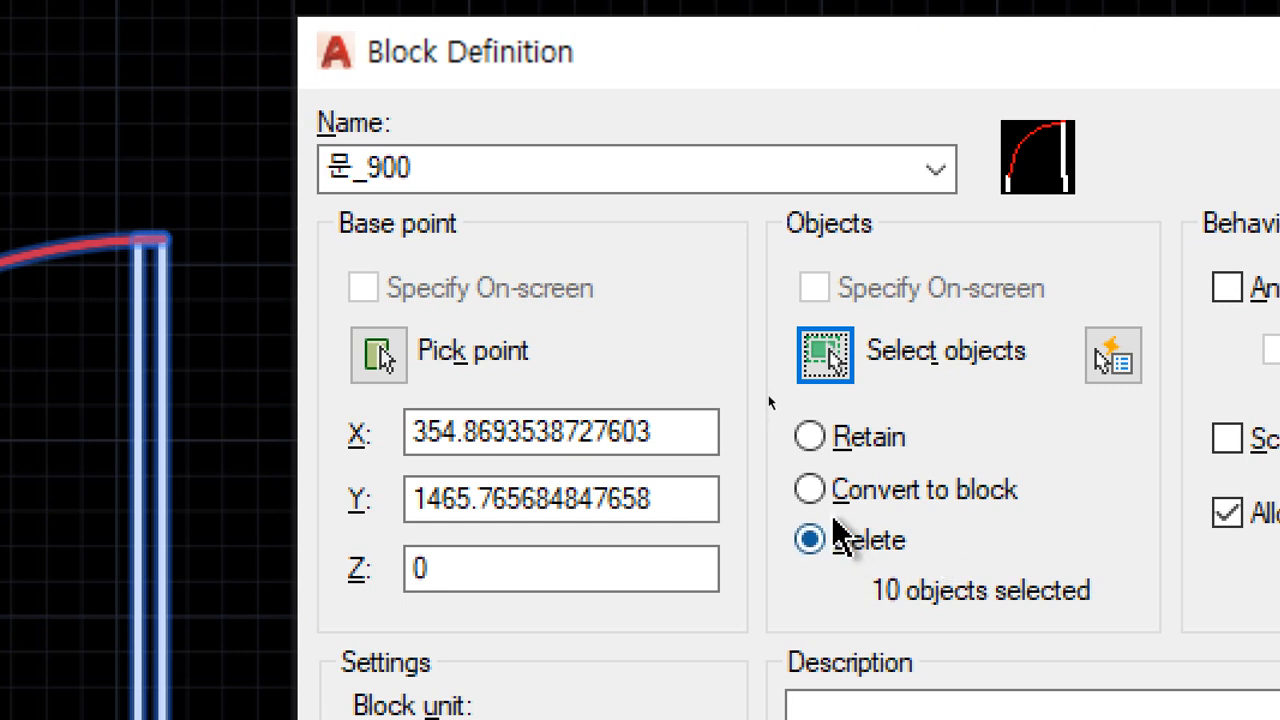
Try the Retain and Convert to block options for the source objects and return to Delete.
click(836, 436)
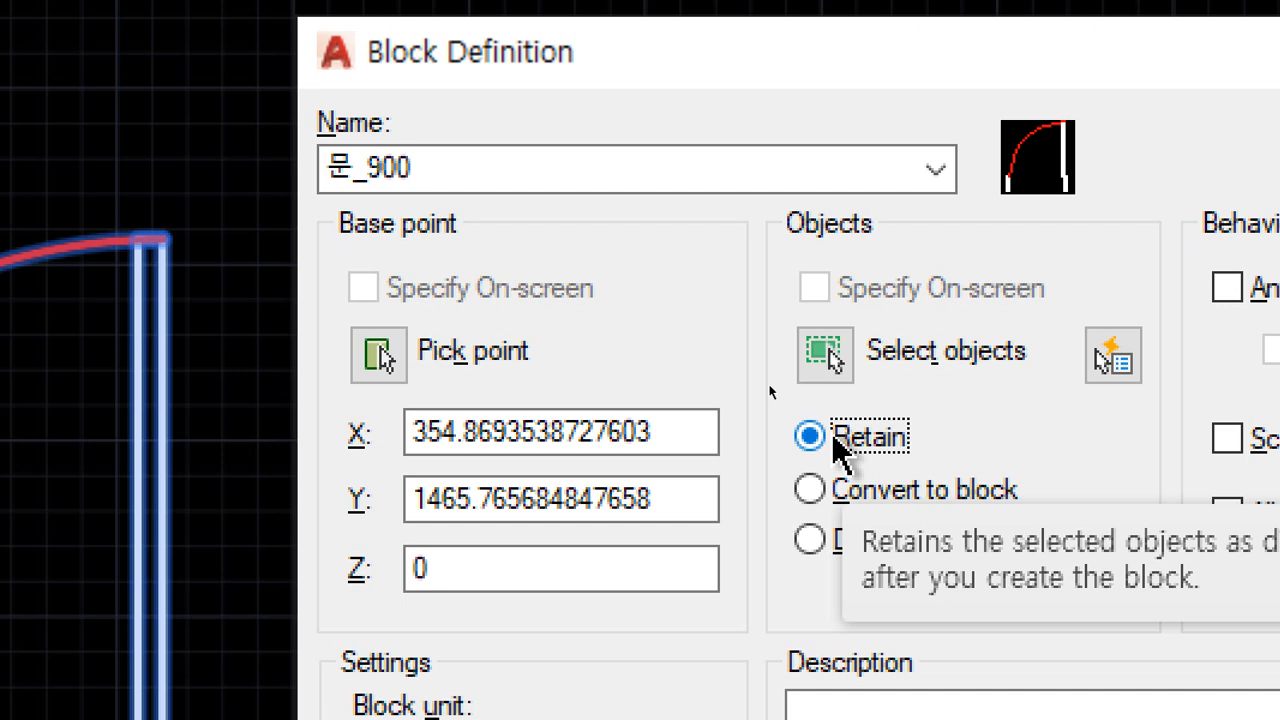
click(838, 495)
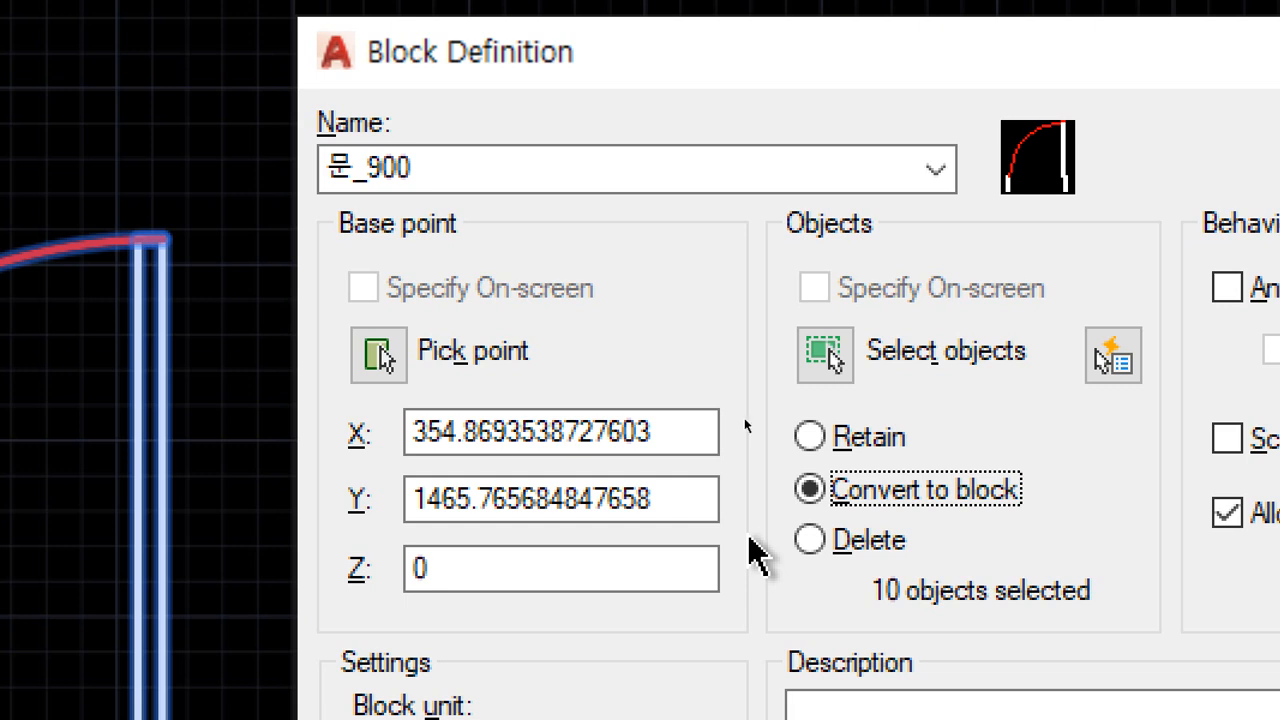
click(810, 550)
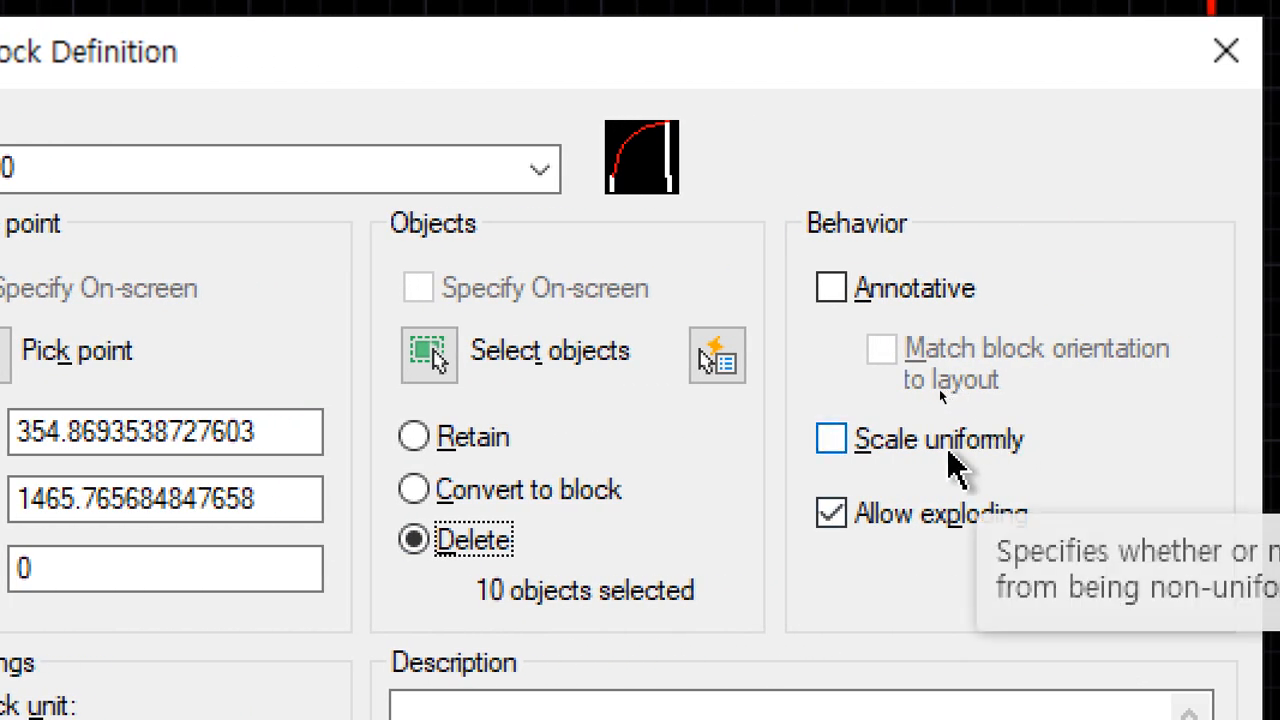
Turn Scale uniformly on and back off, and create the 문_900 block.
click(948, 450)
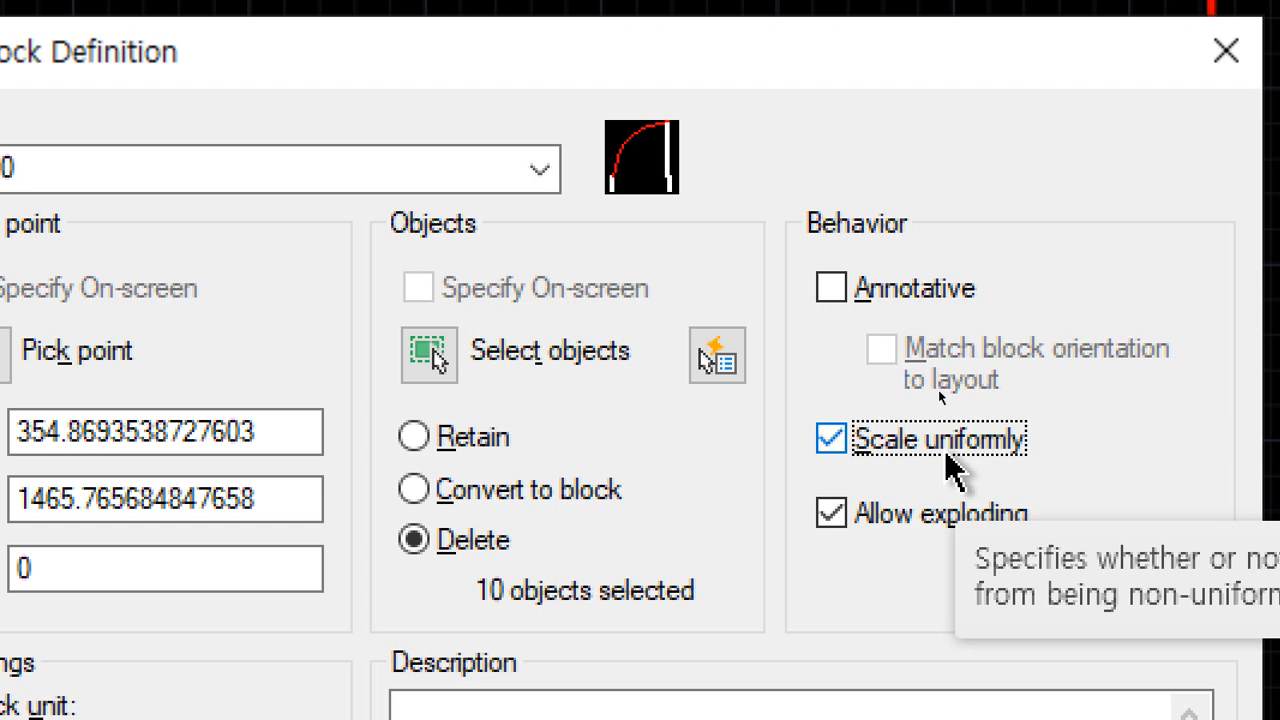
click(946, 450)
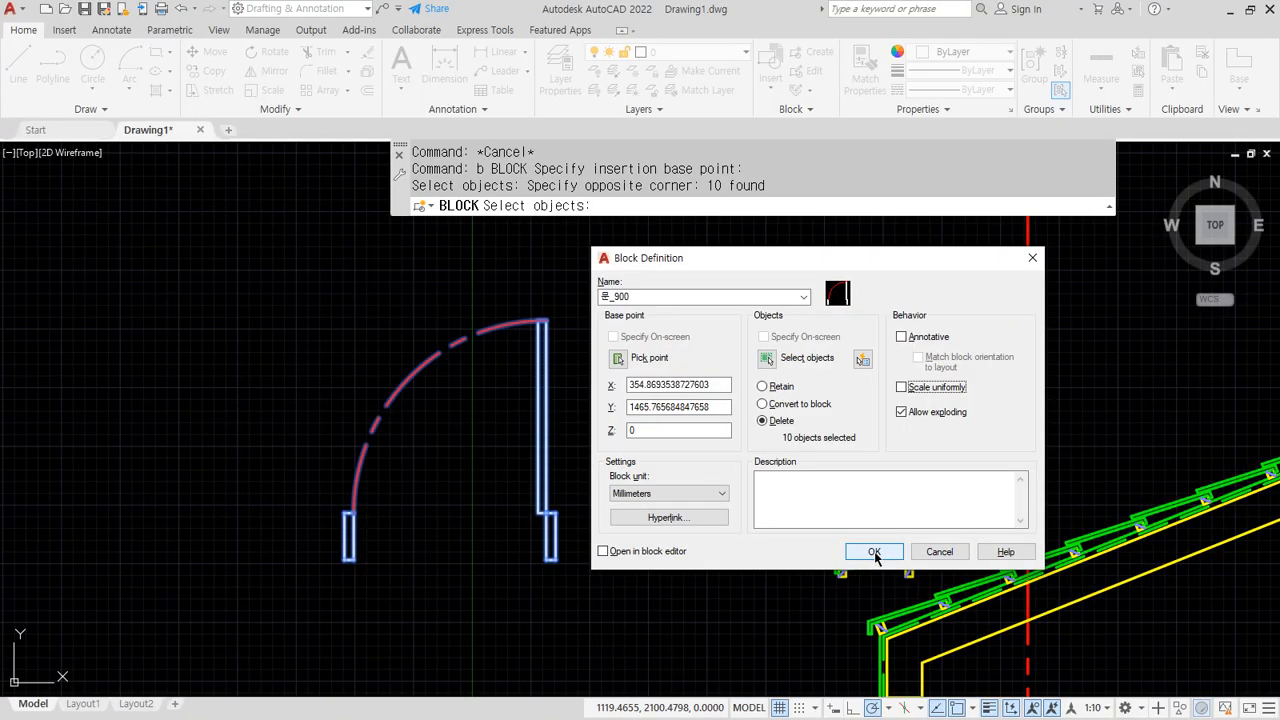
click(872, 553)
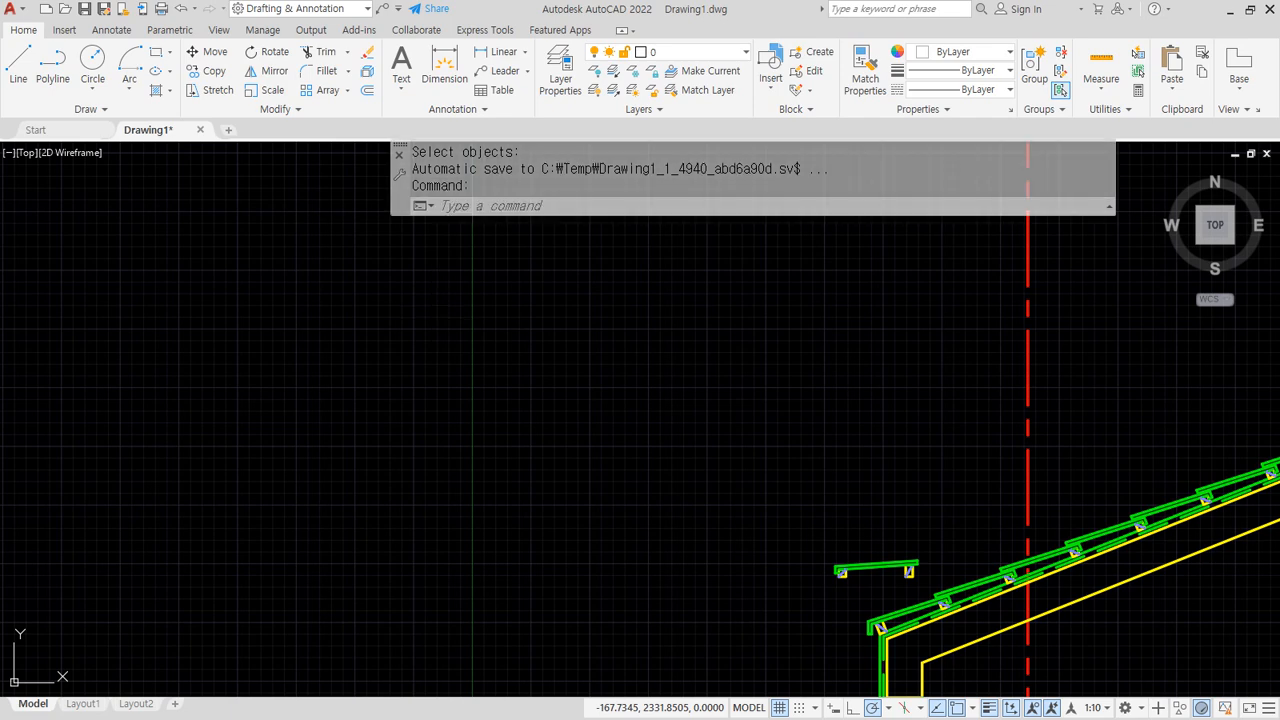
Insert the 문_900 block in the empty area left of the roof section at scale 1 and rotation 0.
text(i)
key(Return)
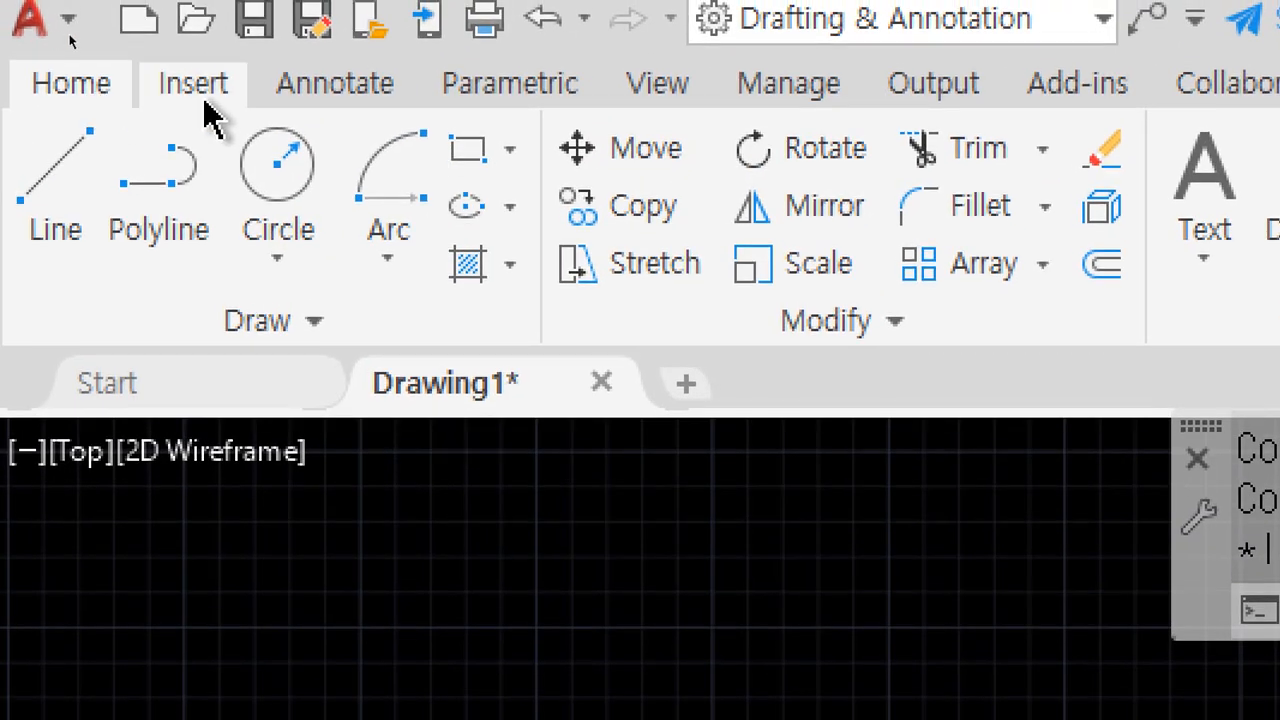
click(208, 100)
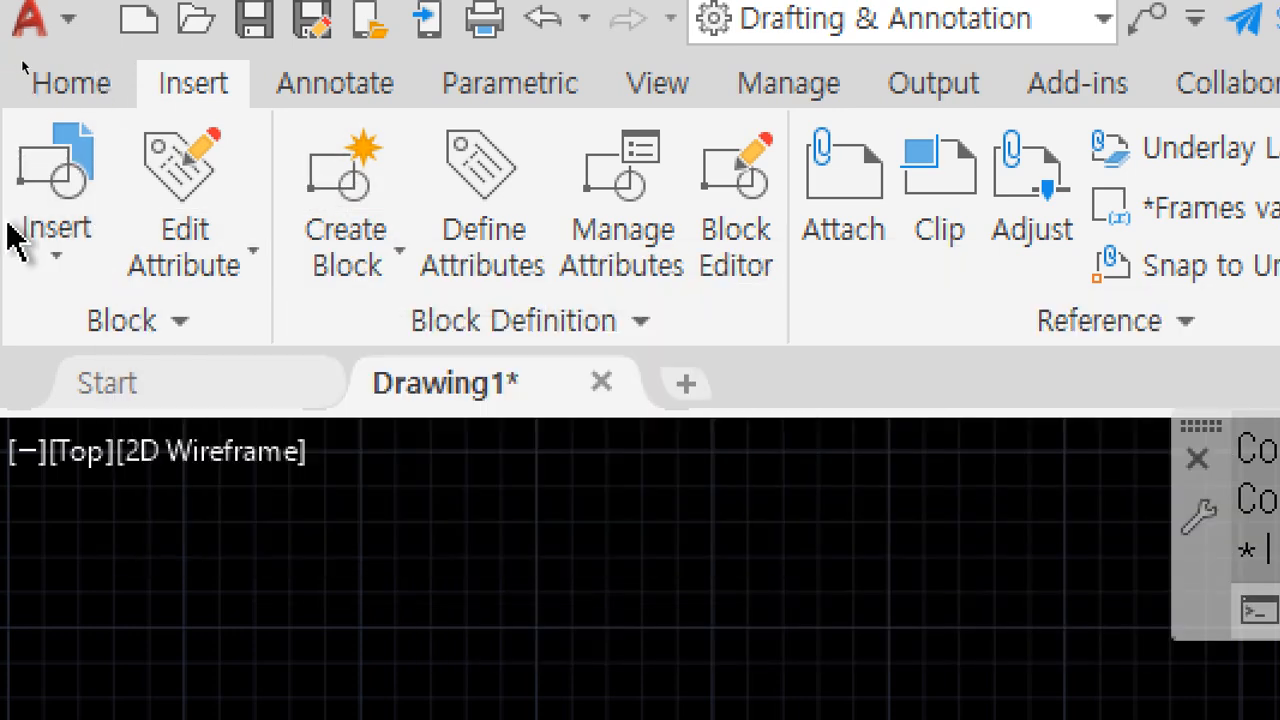
click(58, 256)
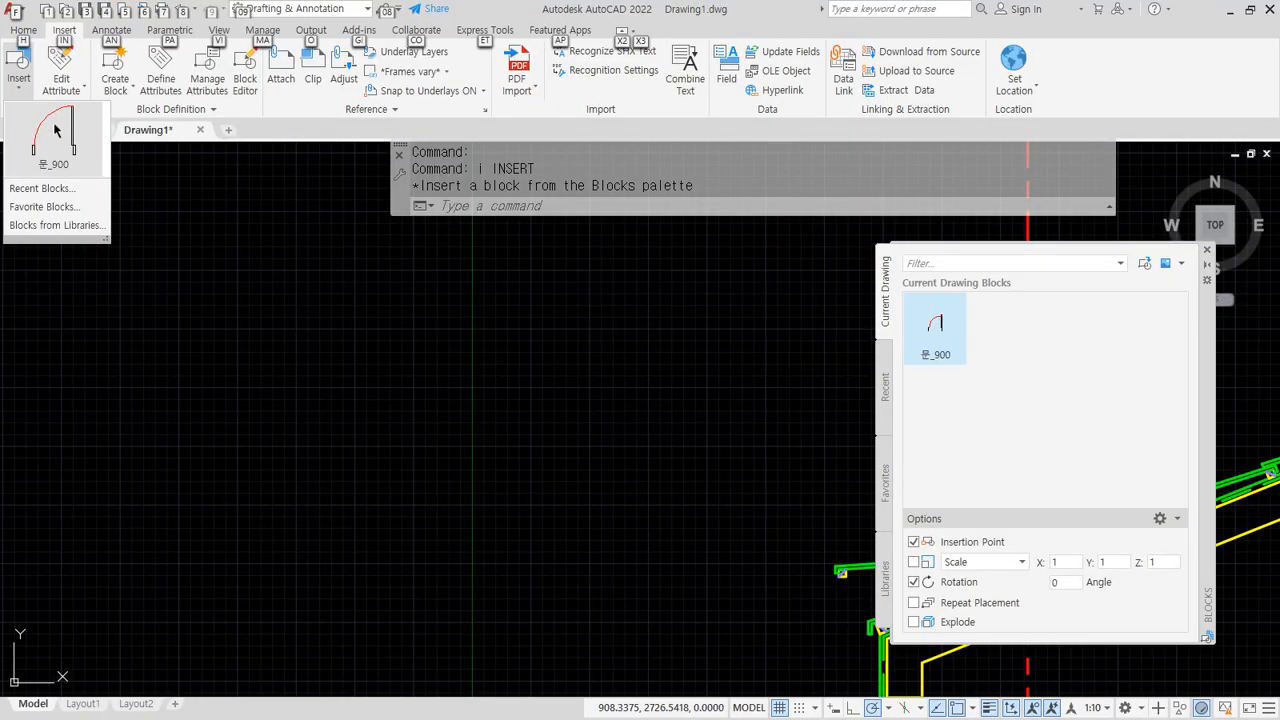
click(167, 376)
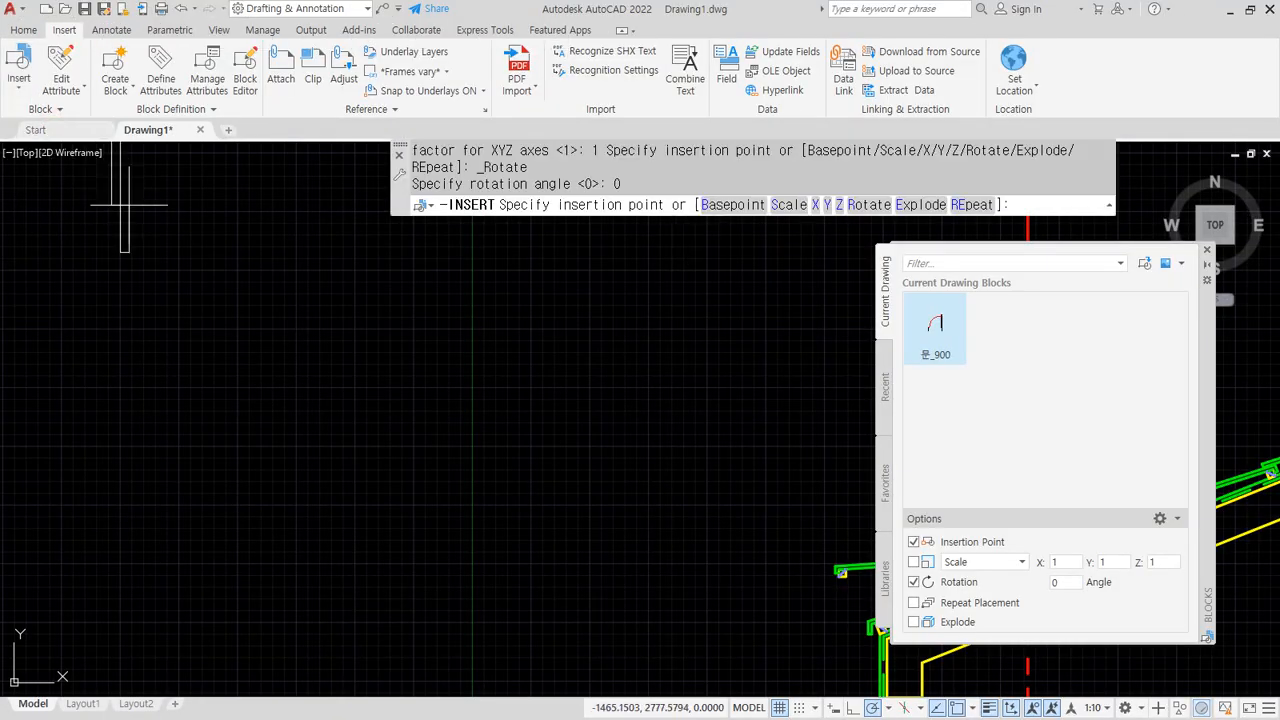
scroll(308, 445, down, 2)
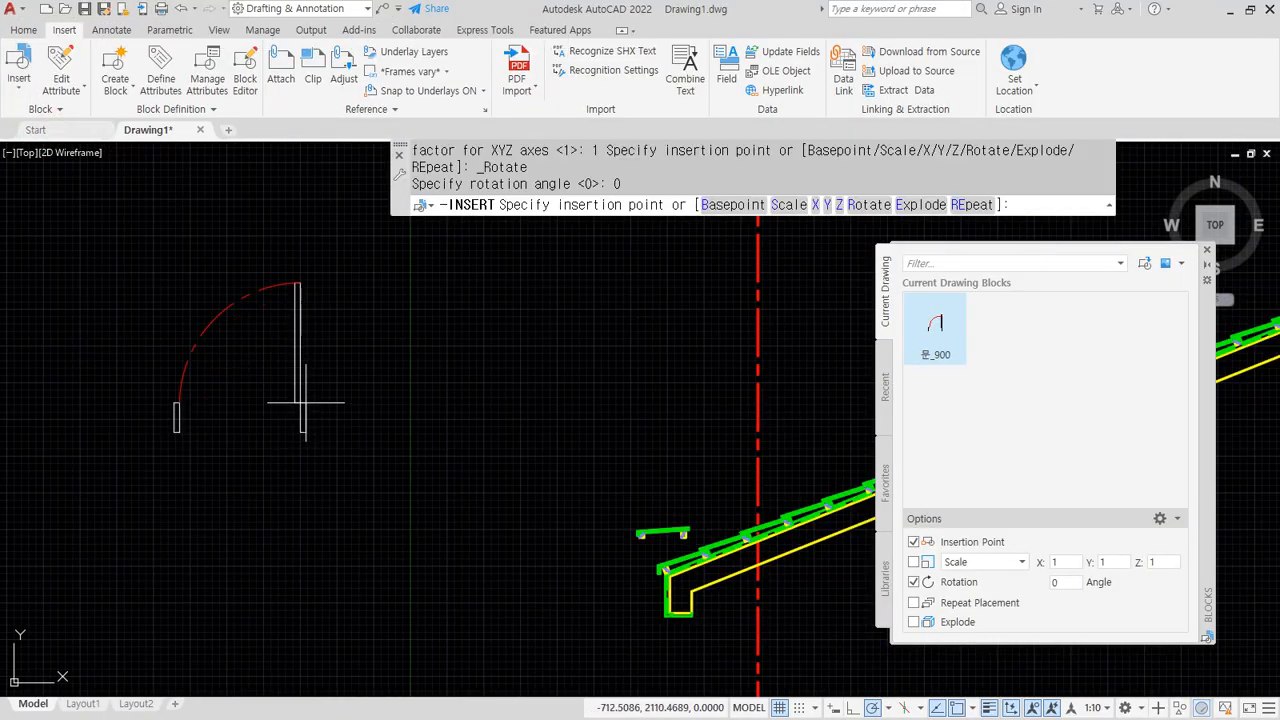
click(305, 403)
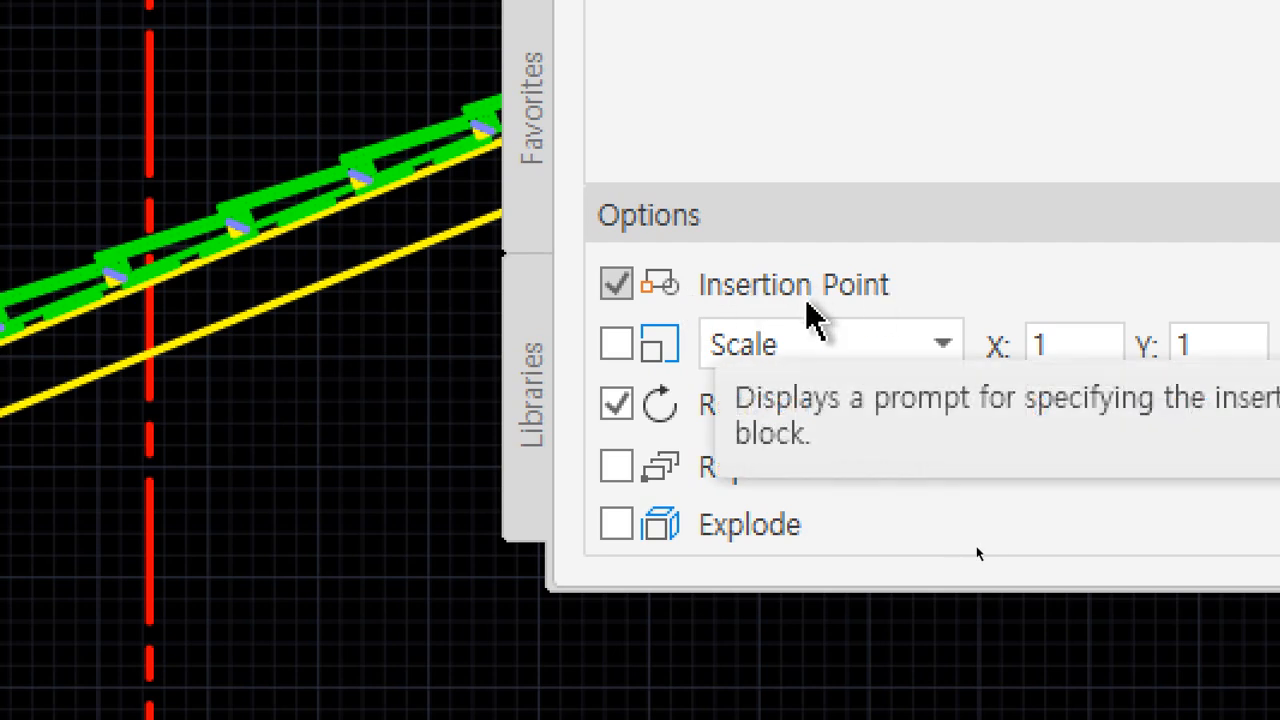
Turn the on-screen Insertion Point option off and back on, and enable the on-screen Scale option for block insertion.
click(615, 287)
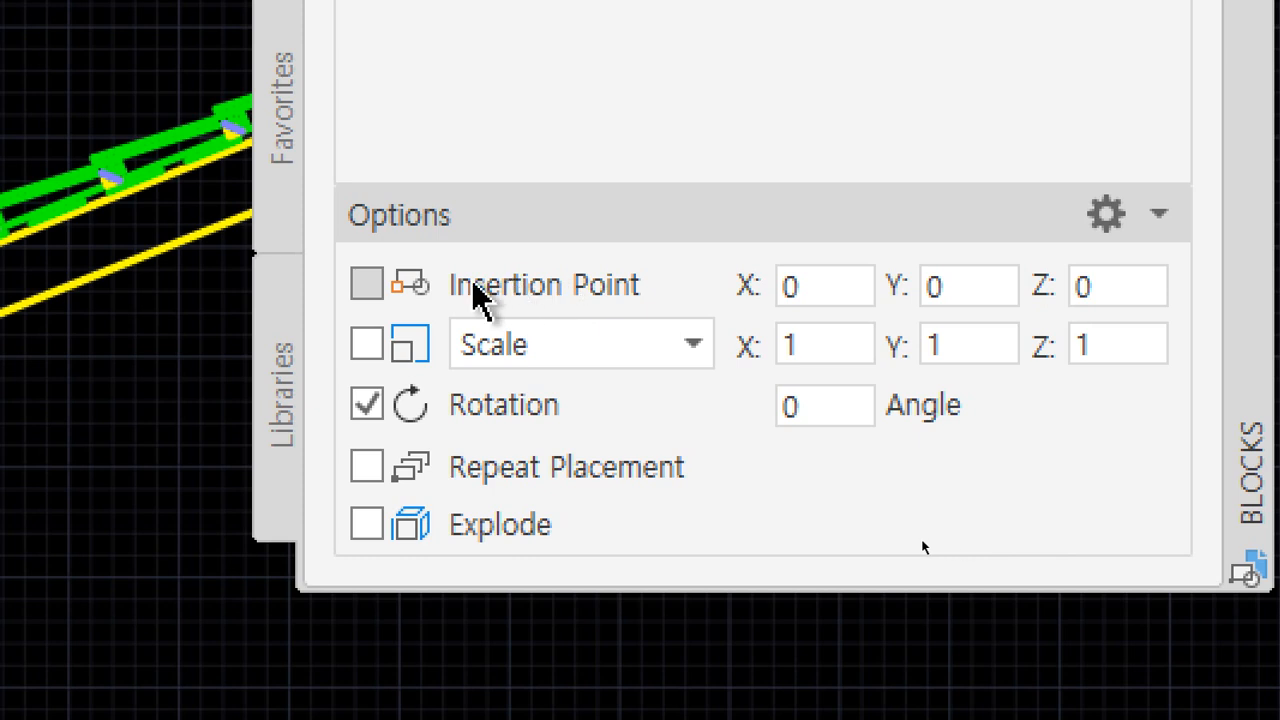
click(367, 286)
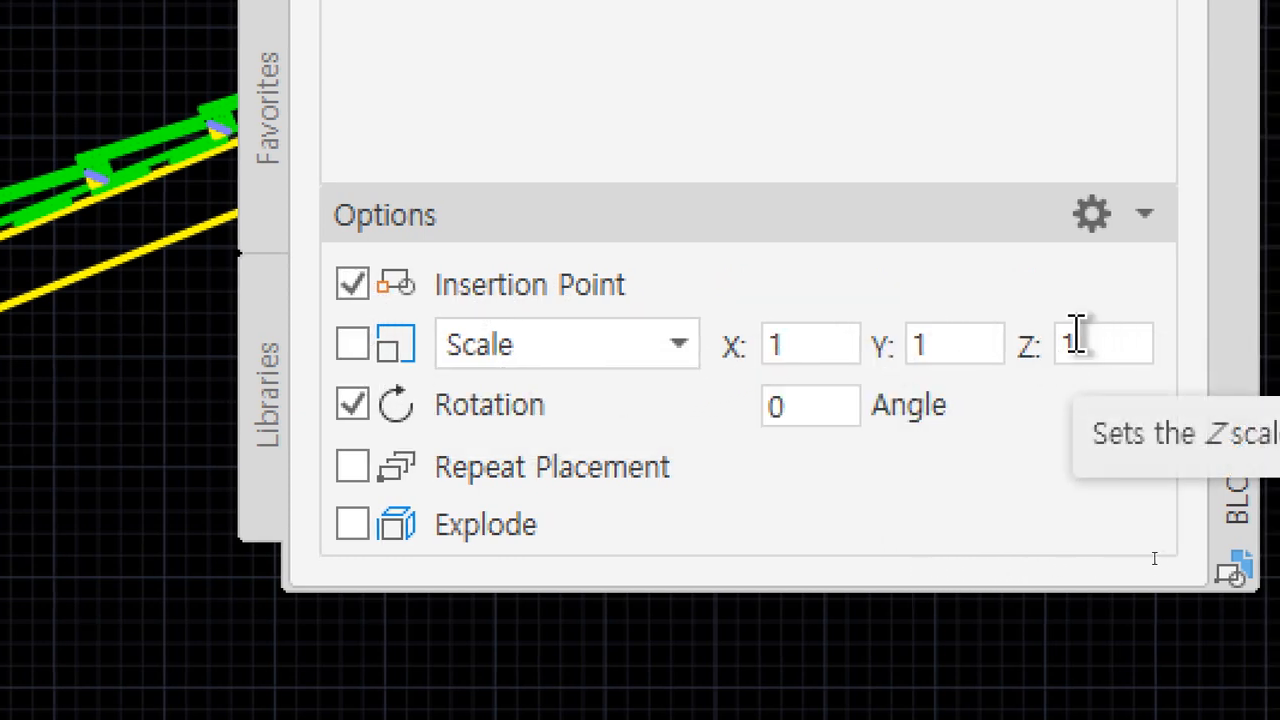
click(353, 344)
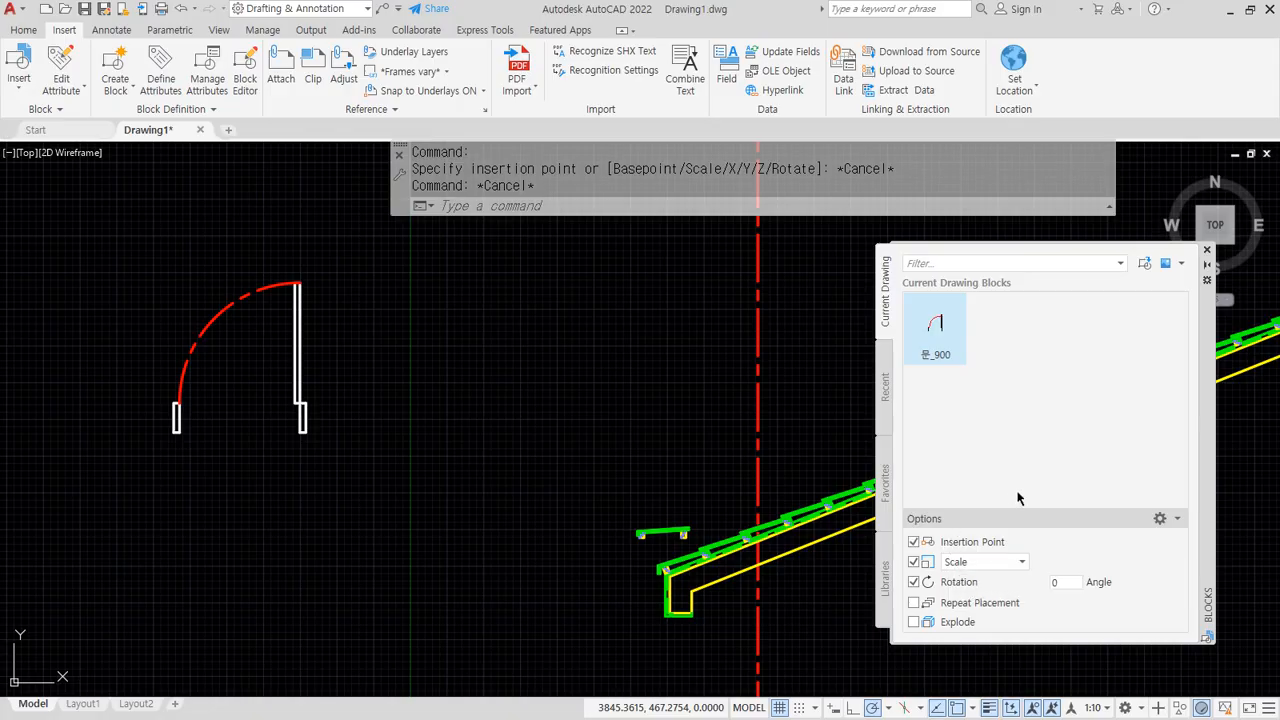
Insert a second 문_900 door between the first one and the red centreline with X and Y scale 1 and rotation 0.
click(926, 45)
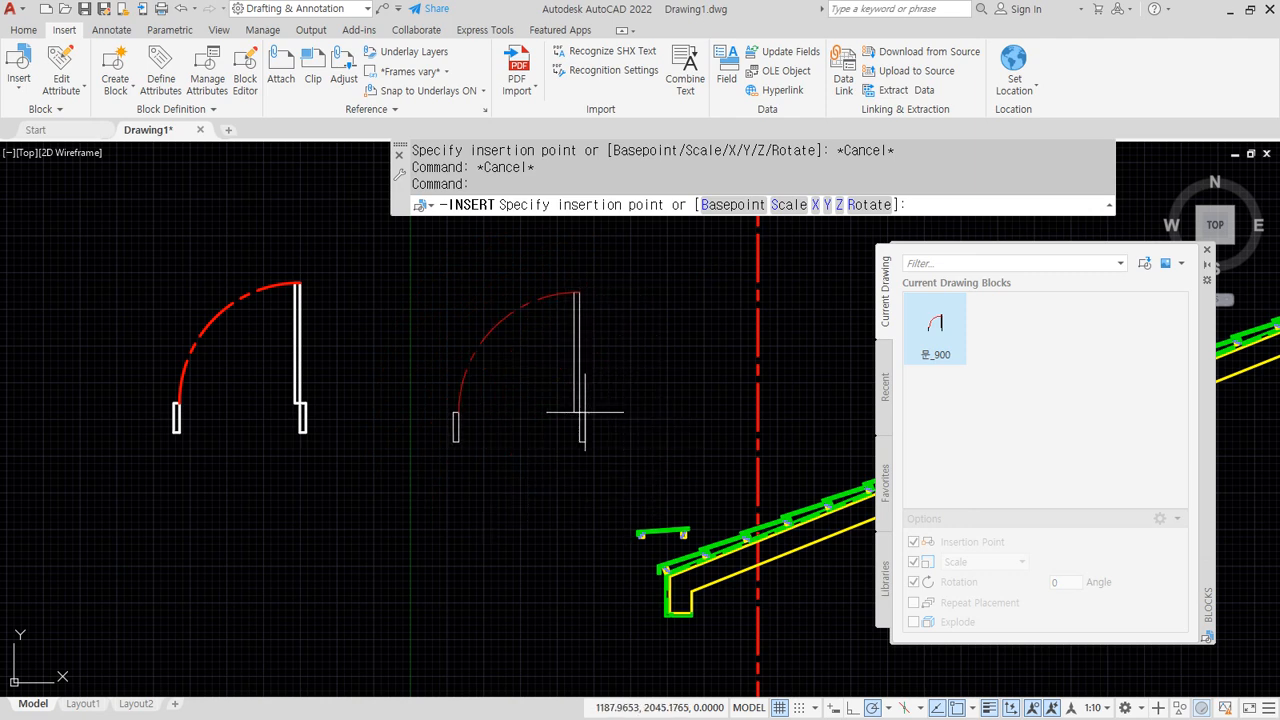
click(600, 409)
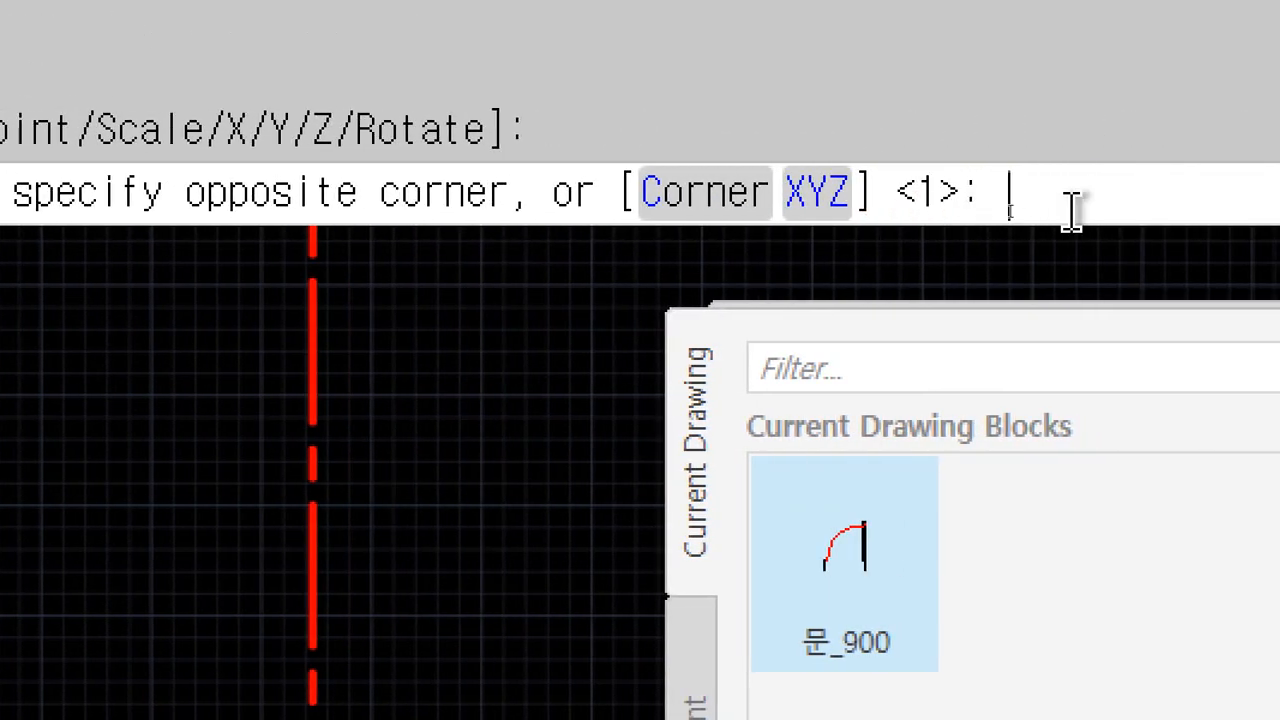
key(Return)
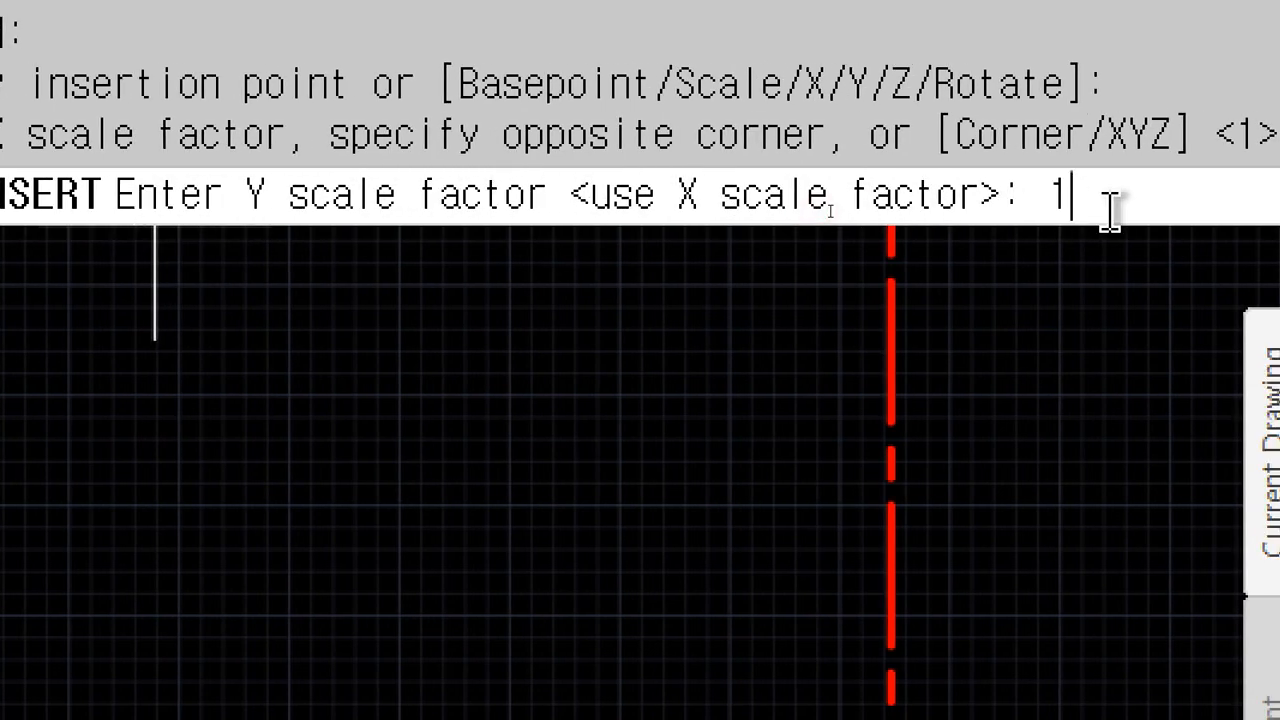
text(1)
key(Return)
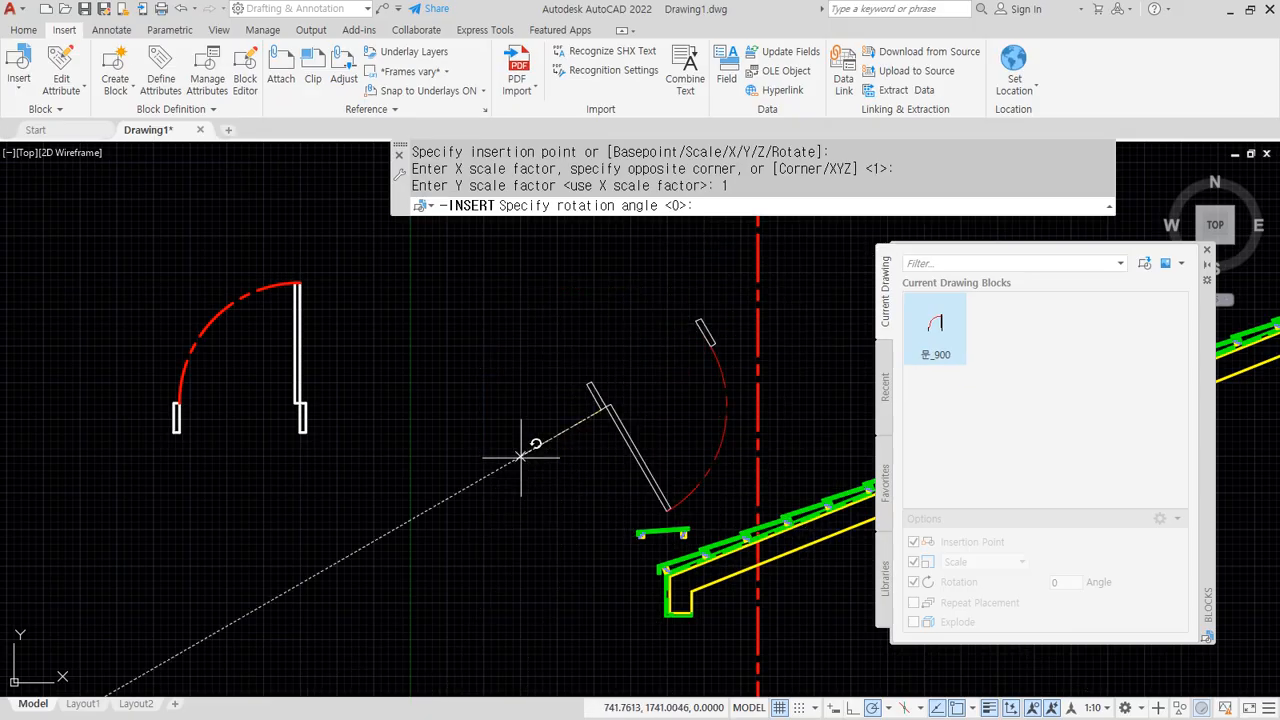
click(678, 410)
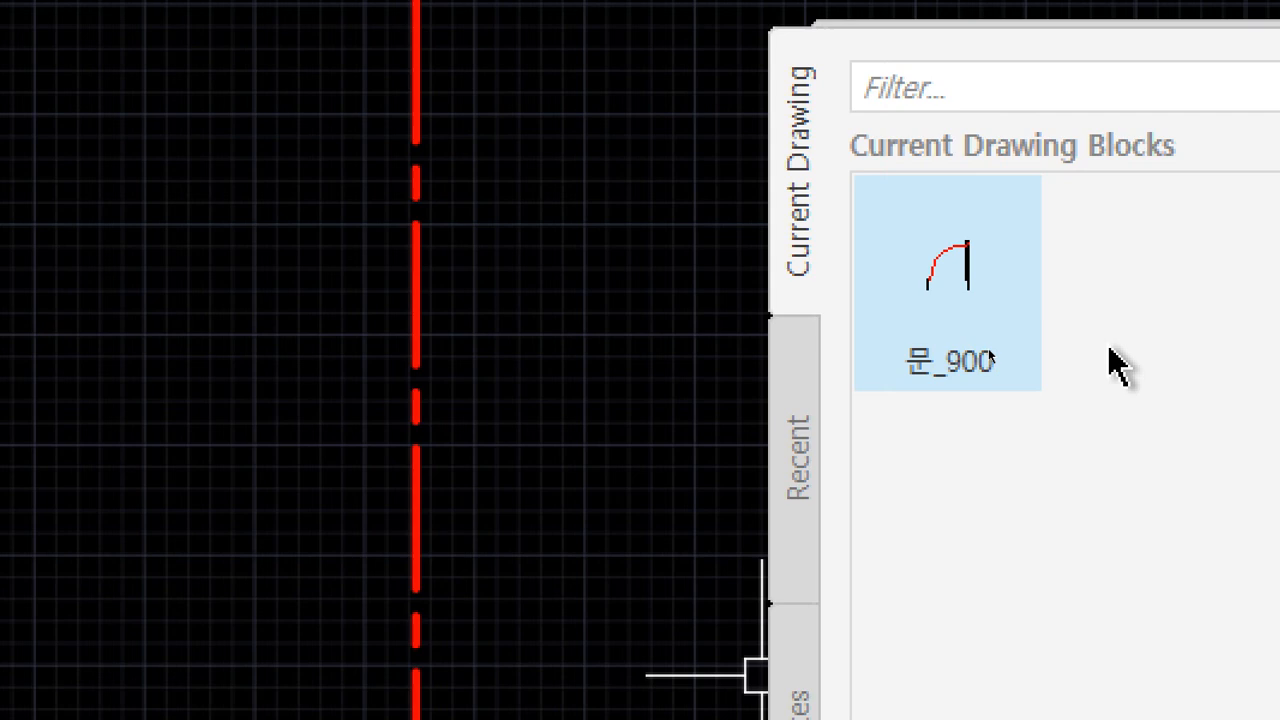
Turn off the on-screen Scale and Rotation options and insert a third 문_900 door above and left of the first.
mouse_move(986, 253)
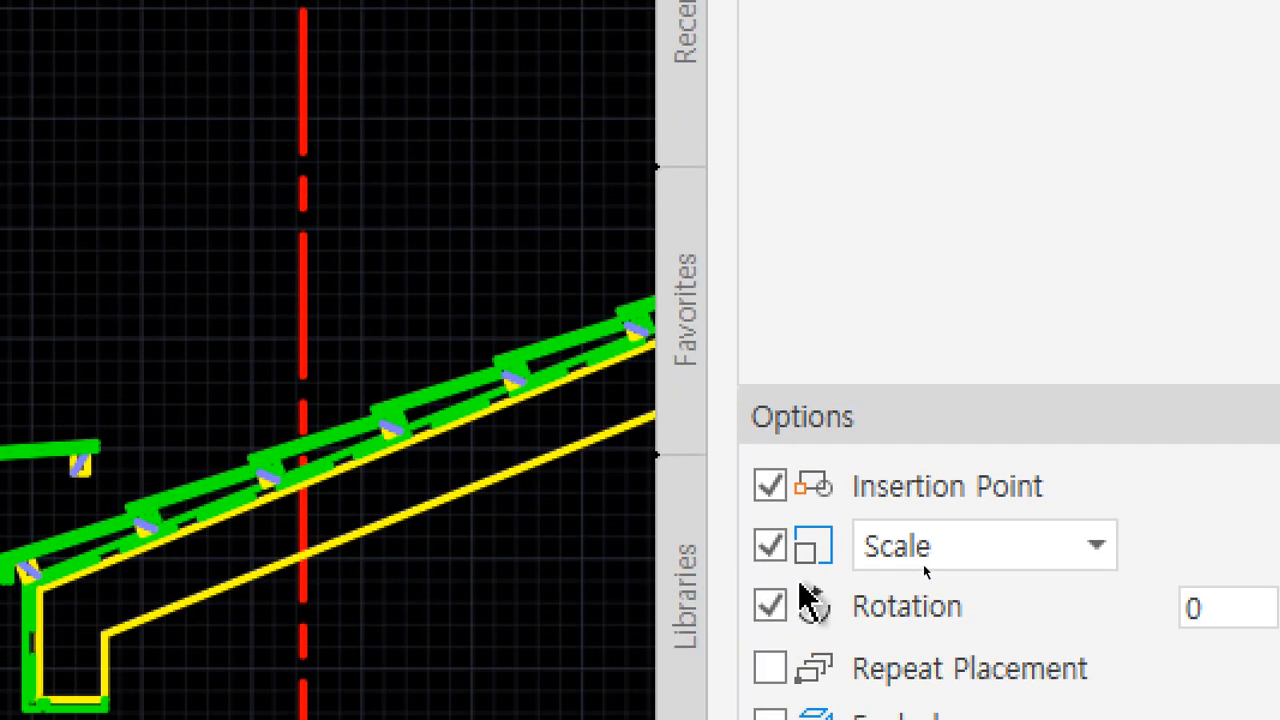
click(769, 546)
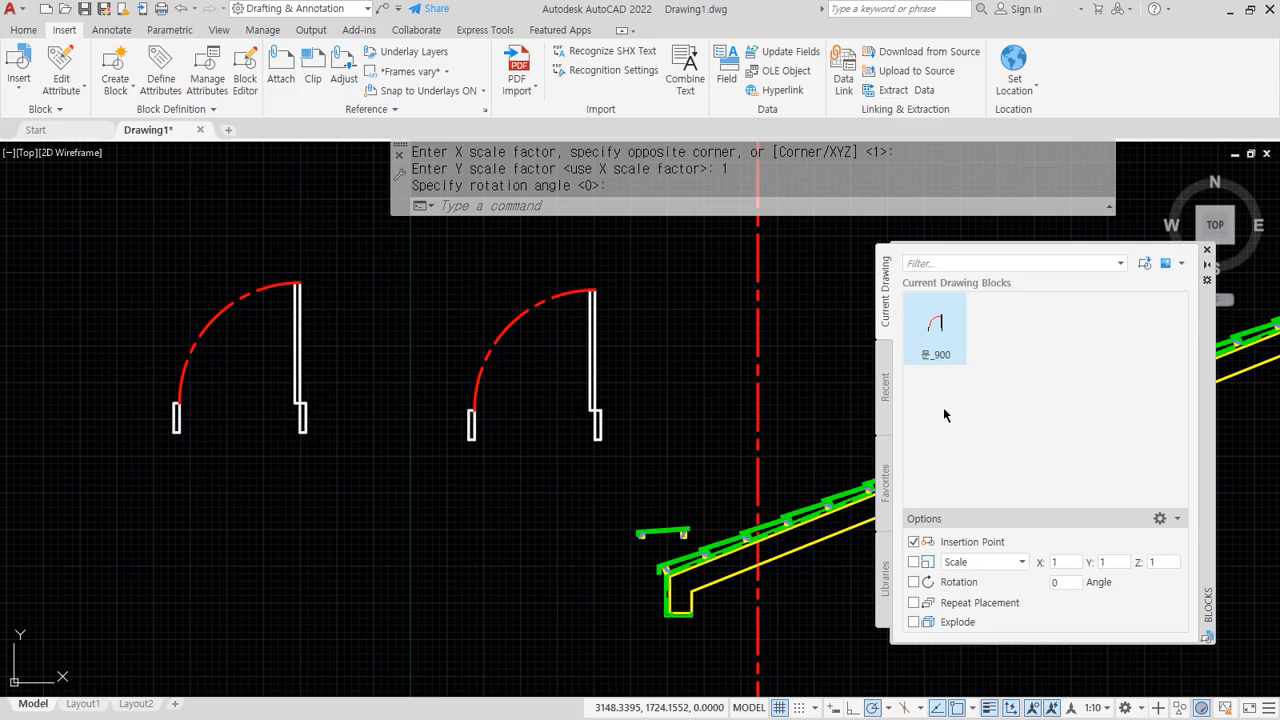
click(935, 325)
click(161, 310)
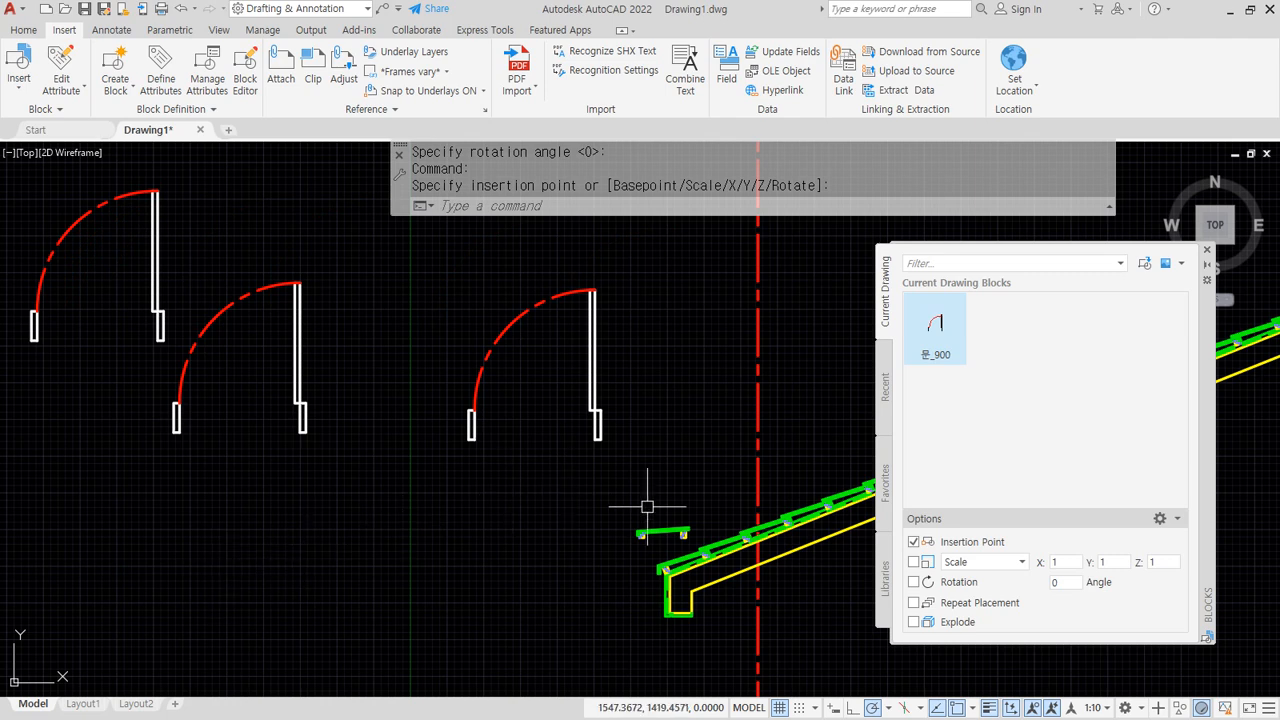
Enable the on-screen Rotation option and insert a 문_900 door below the others, rotated 90 degrees.
click(913, 581)
click(935, 325)
click(278, 570)
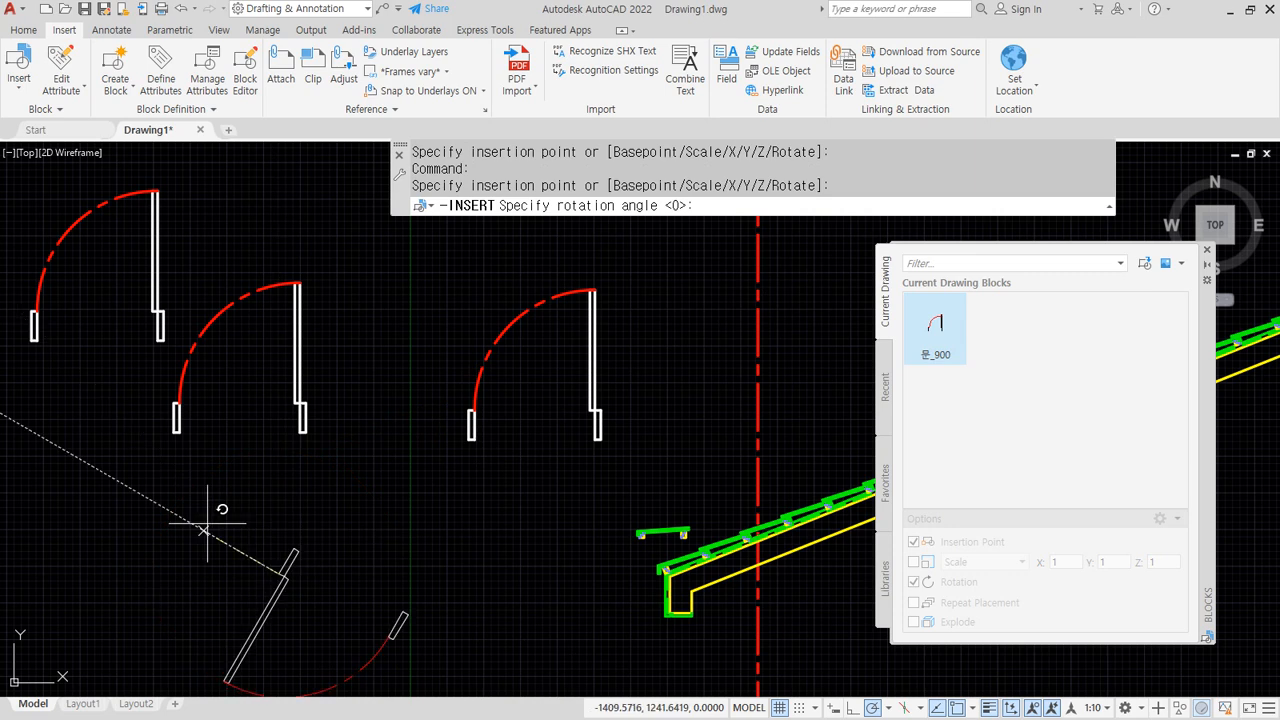
click(278, 528)
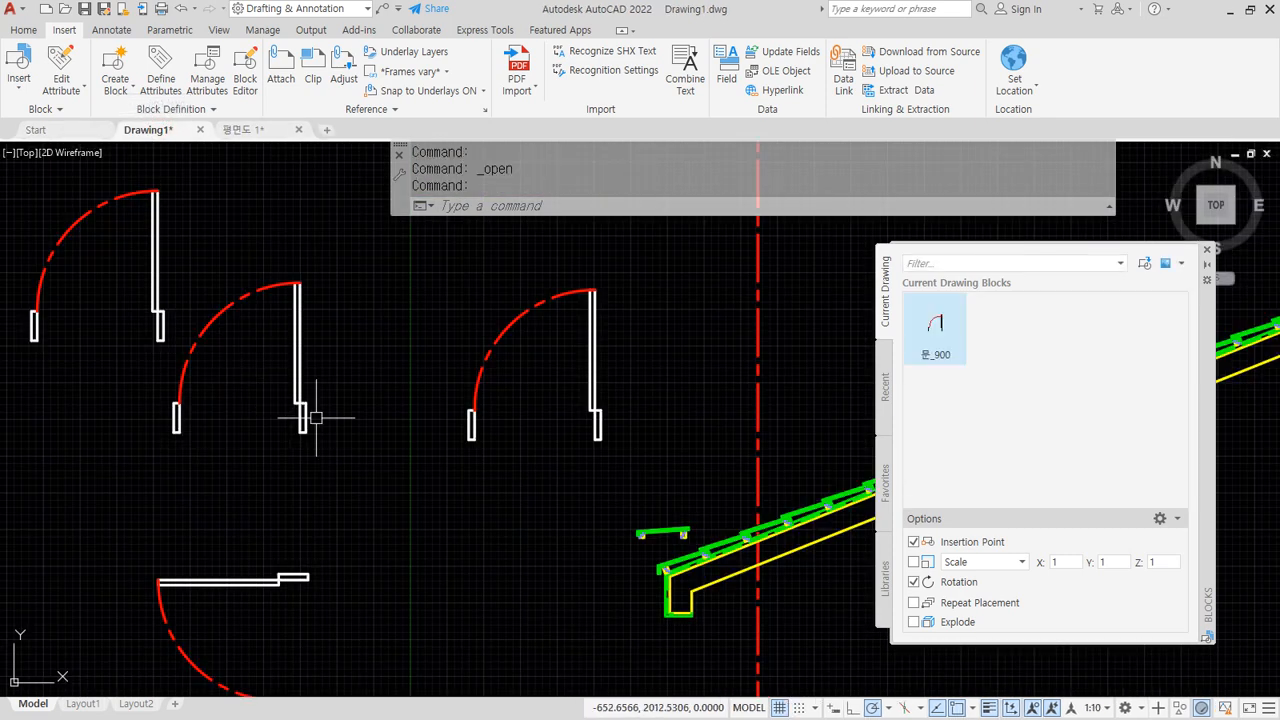
Copy one 문_900 door block and paste it into the open middle of the 평면도 1 floor plan.
click(335, 467)
click(242, 367)
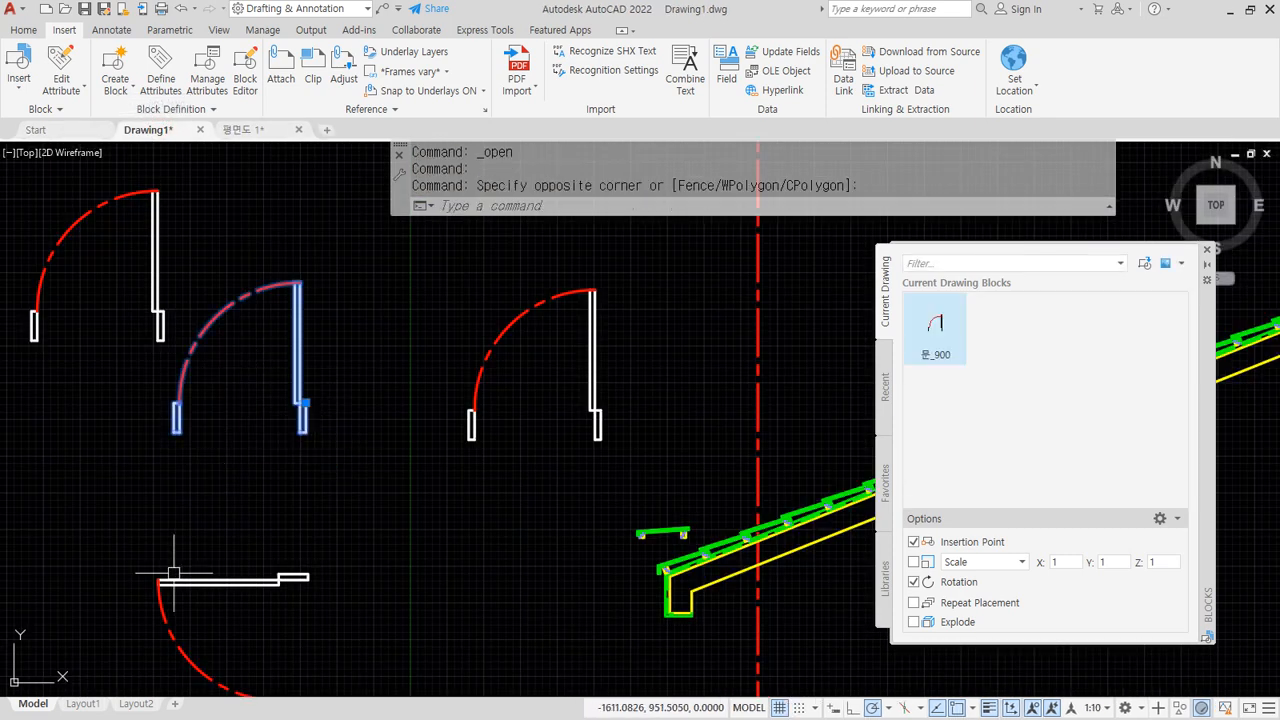
key(ctrl+c)
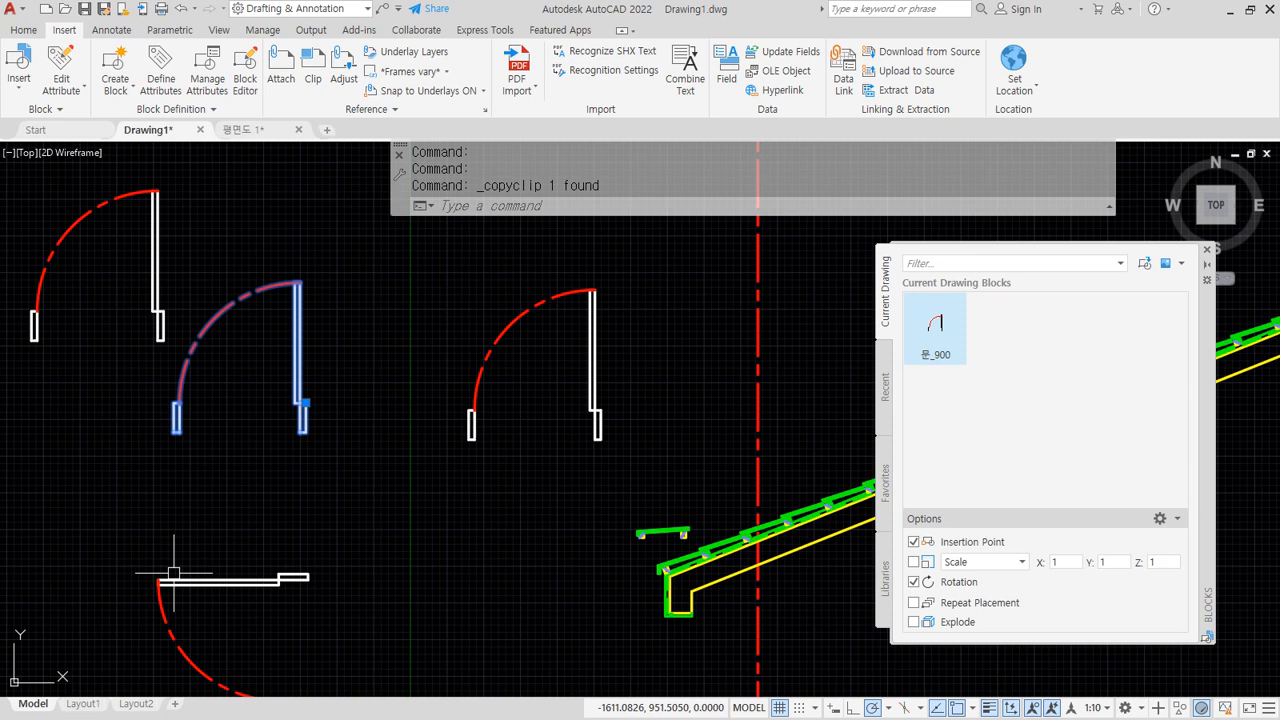
click(243, 131)
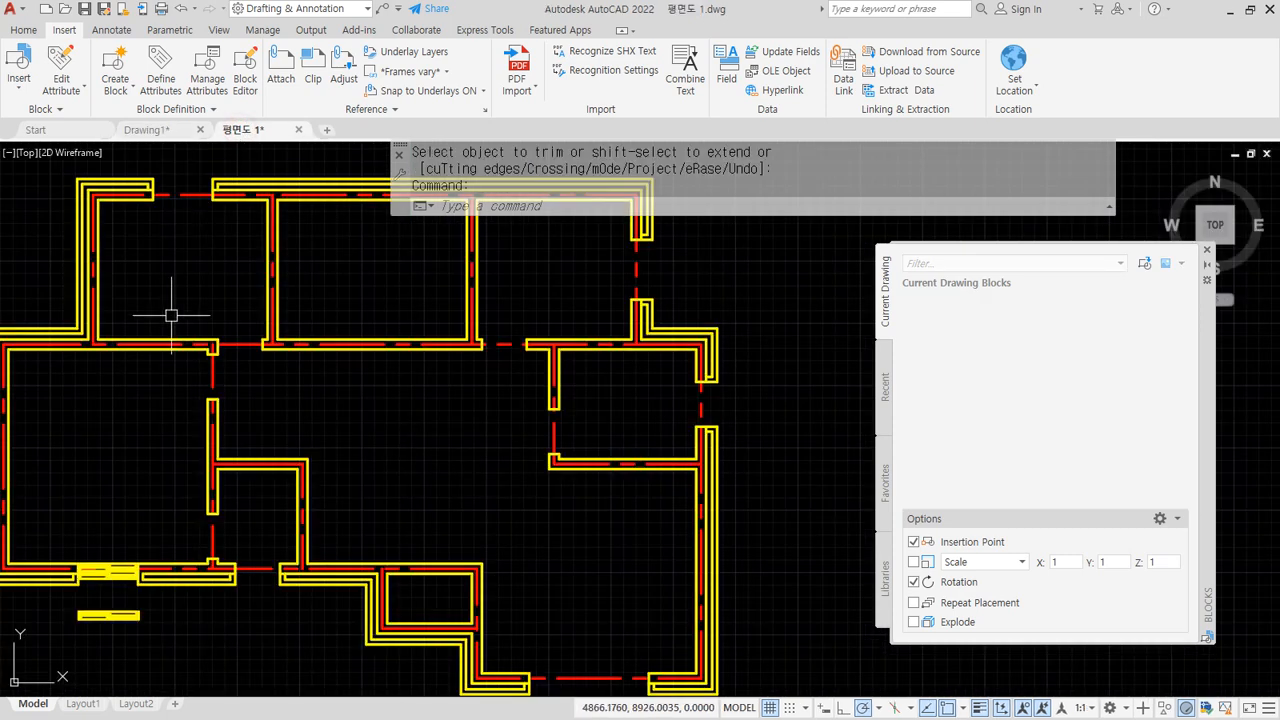
key(ctrl+v)
click(413, 447)
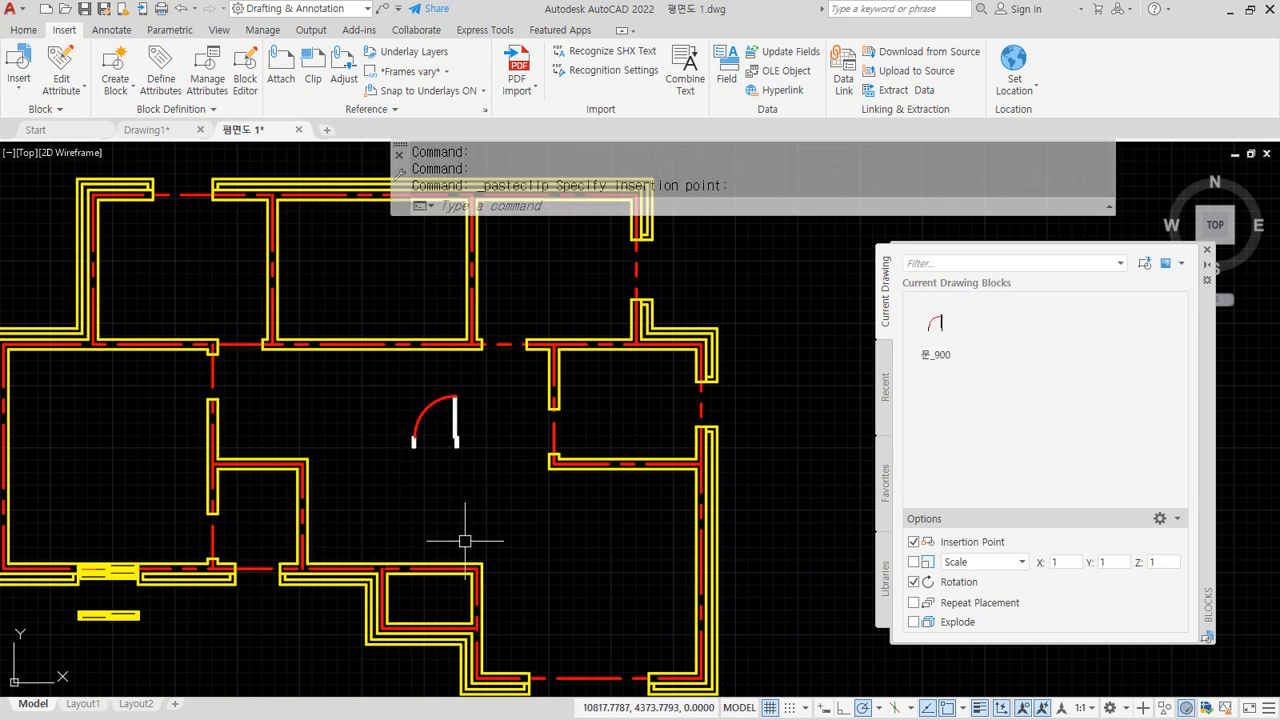
Try the 문_900 door on the lower jamb of the left room's upper opening, rotated 270 degrees, and erase it.
click(935, 325)
scroll(171, 371, up, 10)
scroll(275, 487, up, 3)
click(369, 493)
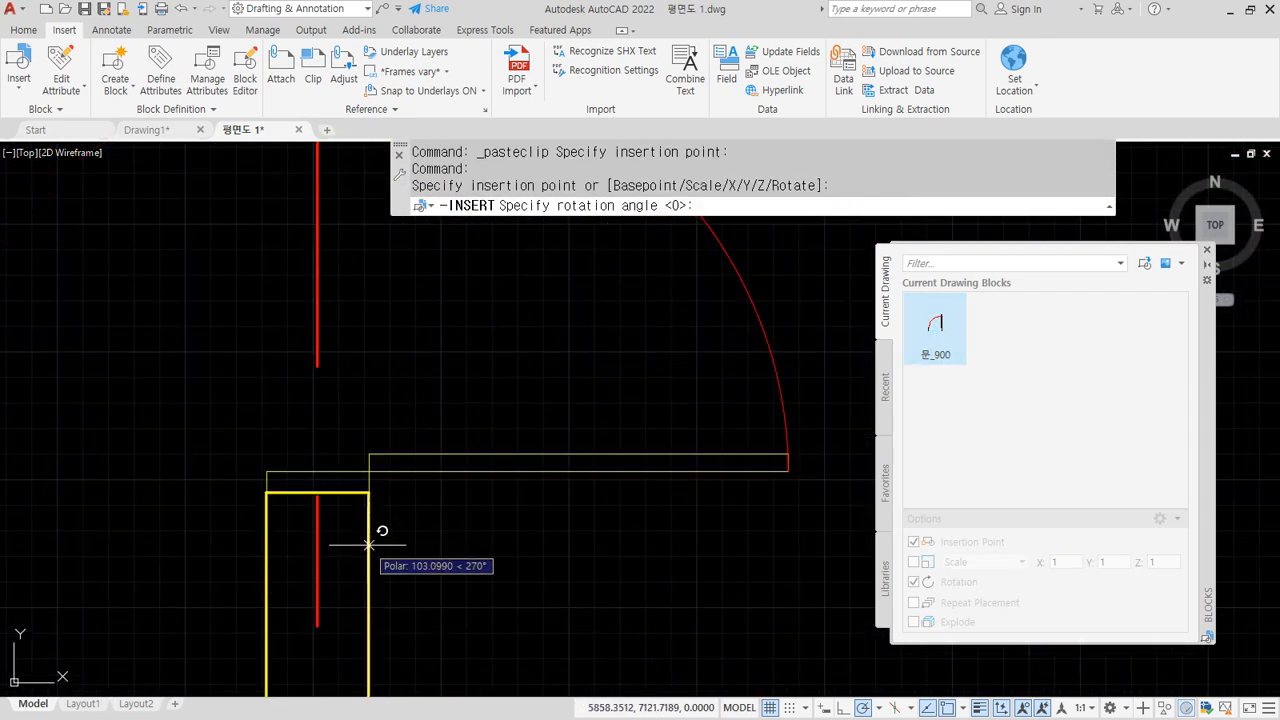
click(372, 540)
scroll(257, 500, down, 5)
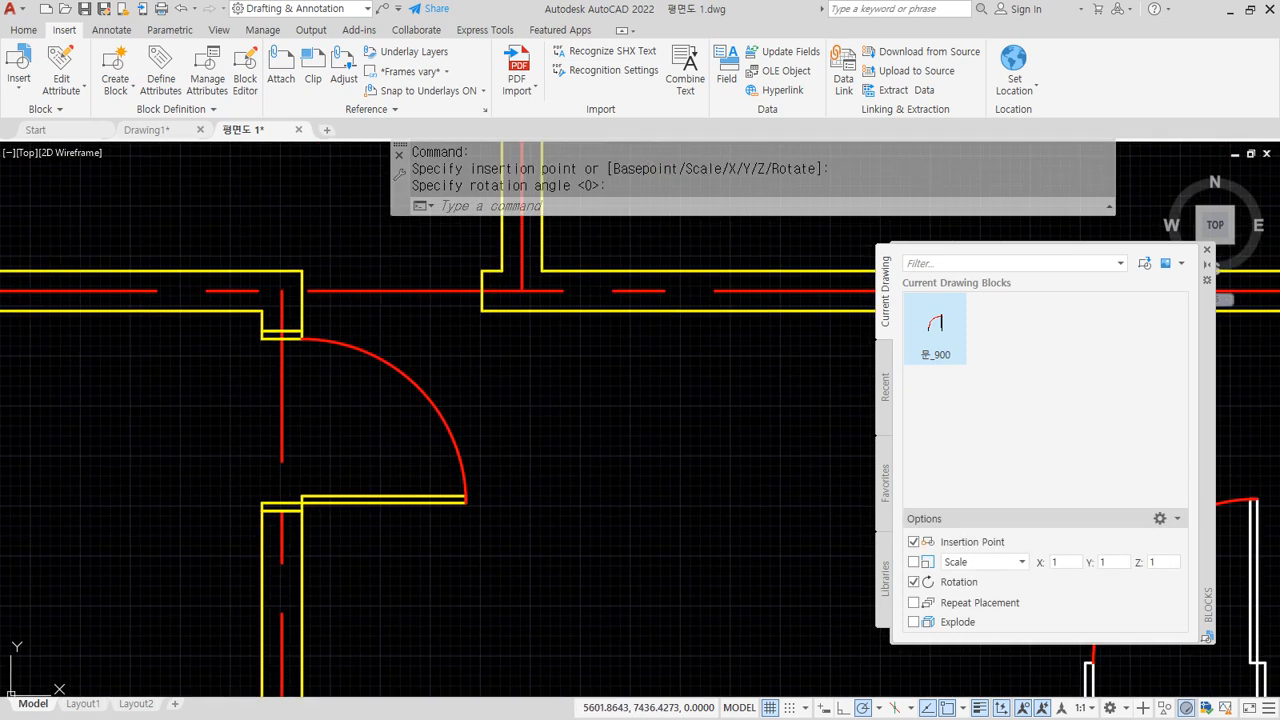
click(390, 503)
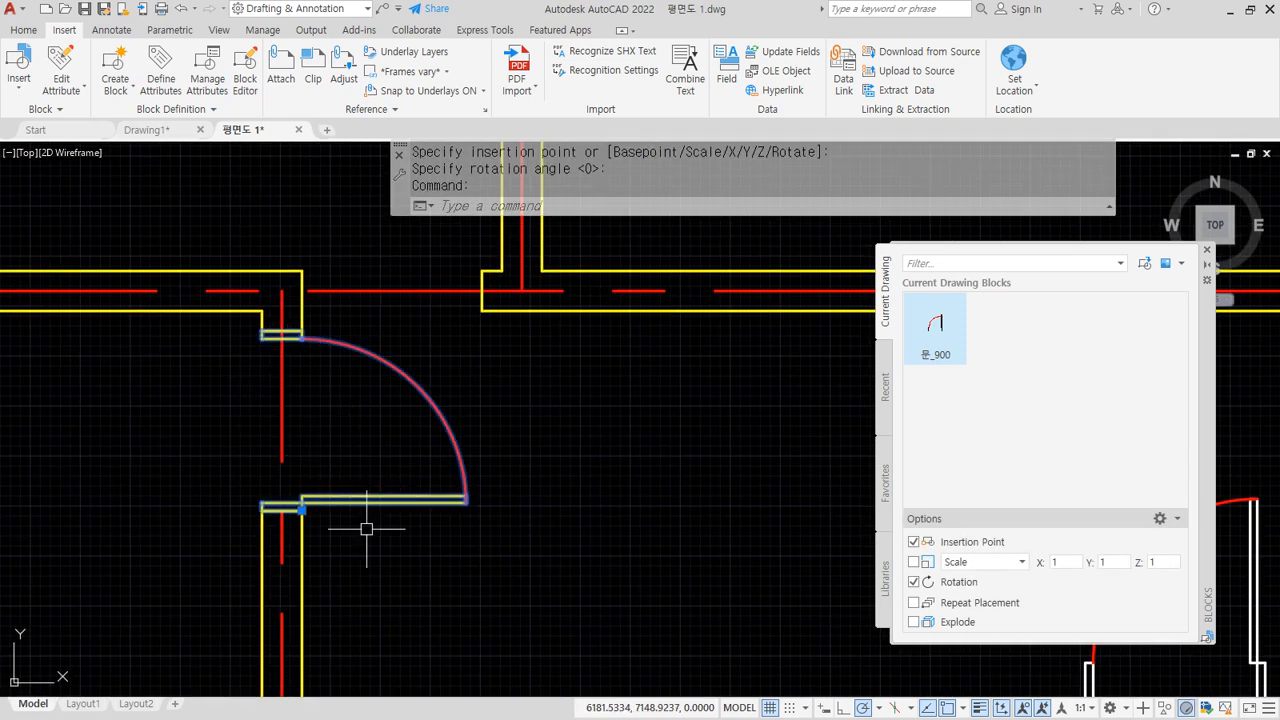
text(e)
key(Return)
Insert 문_900 at the upper jamb of the left room's upper opening, rotated 90 degrees to swing into the room.
click(935, 328)
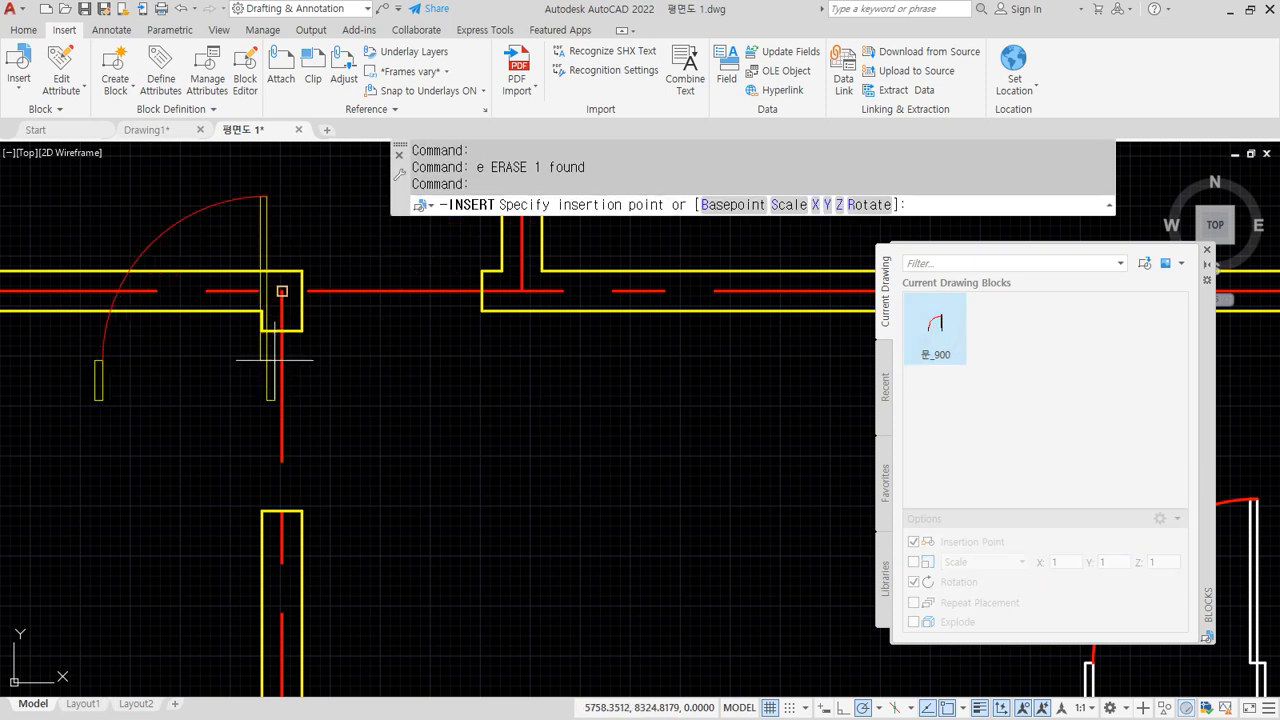
click(276, 322)
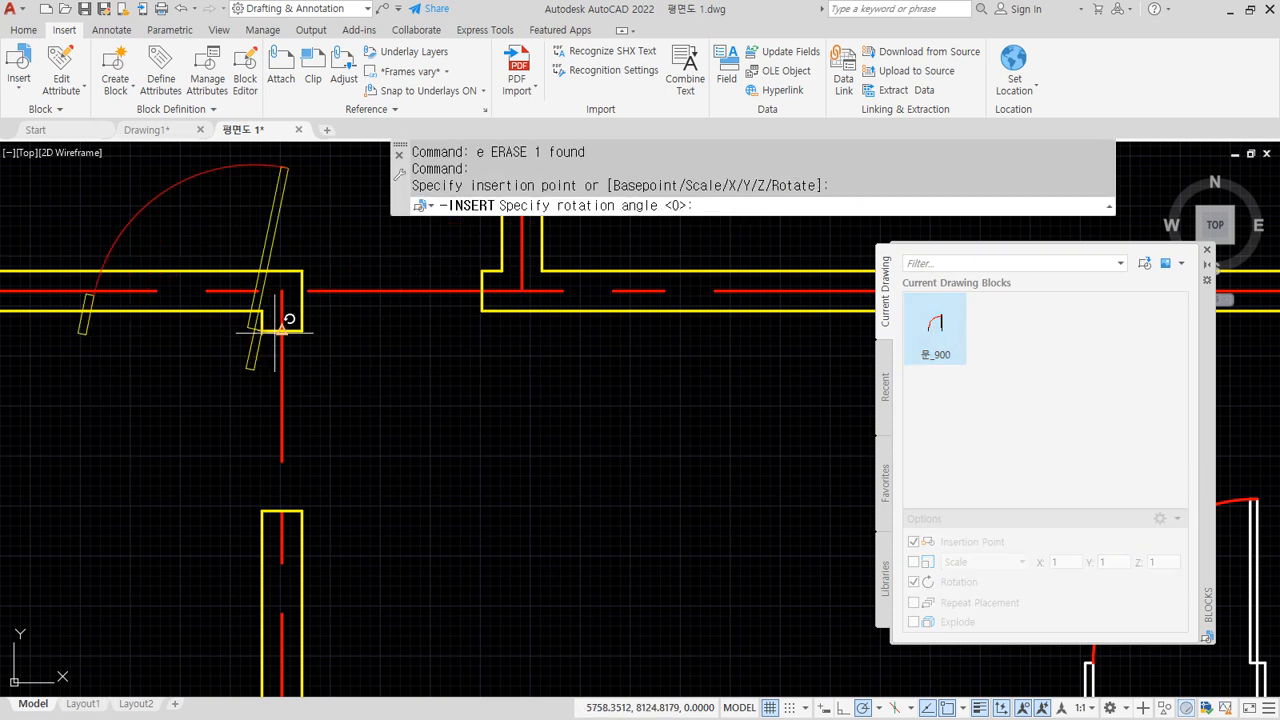
click(264, 242)
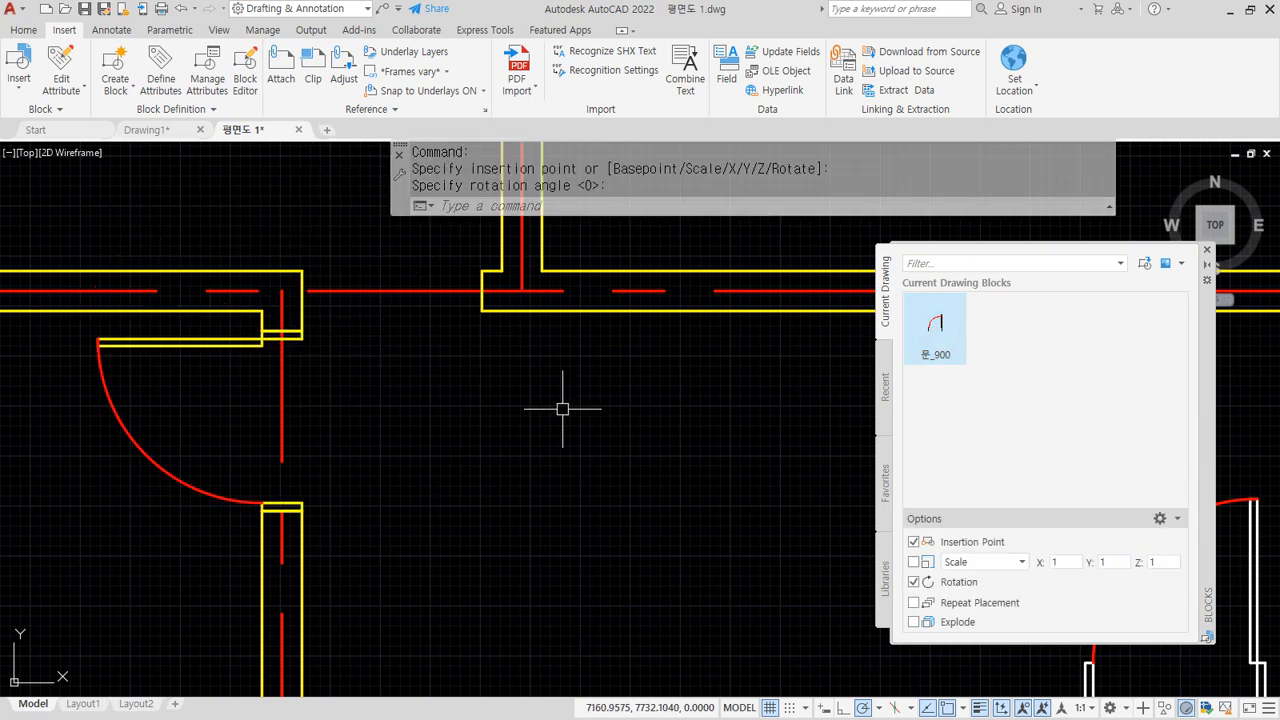
Insert 문_900 at the right jamb of the neighbouring opening in the horizontal wall with rotation 0.
click(938, 324)
click(482, 271)
key(Return)
Insert 문_900 at the lower jamb of the opening near the small room beside the bottom wall, rotated 270 degrees.
scroll(532, 432, down, 2)
mouse_move(575, 694)
middle_down()
mouse_move(335, 475)
mouse_move(422, 348)
middle_up()
key(Delete)
click(932, 340)
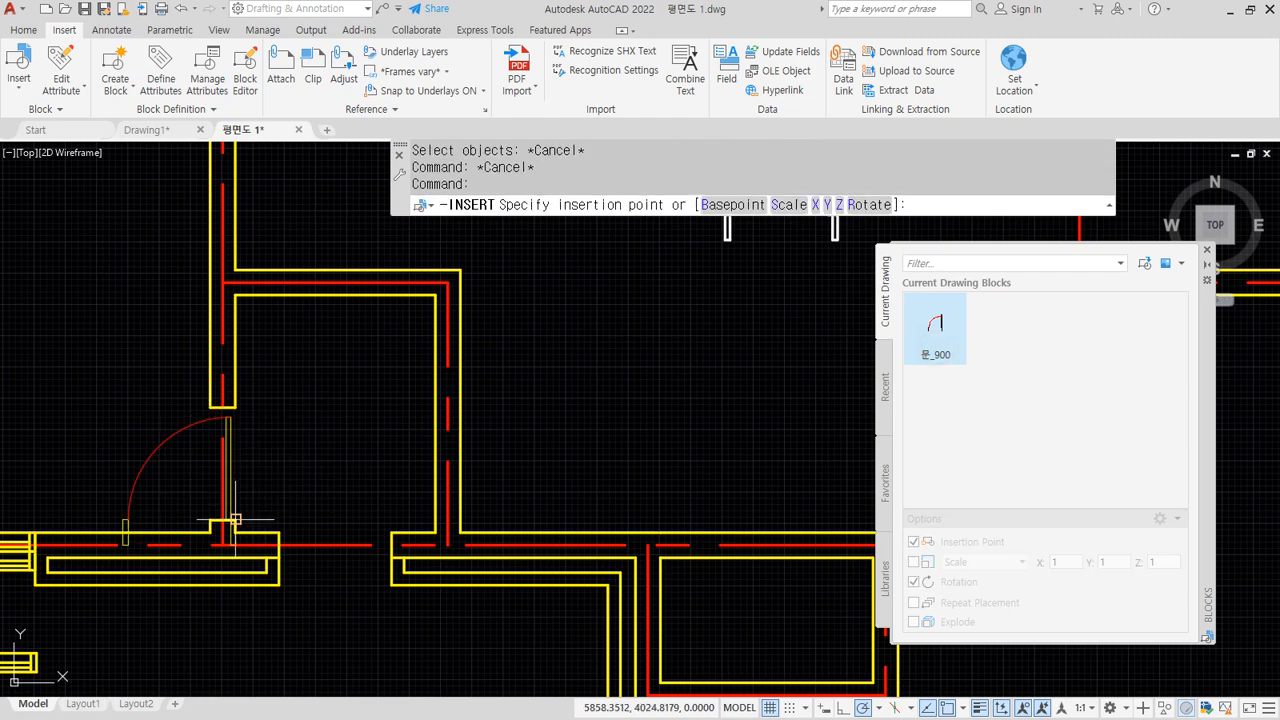
click(235, 519)
click(238, 617)
Insert 문_900 at the right jamb of the upper-right room's opening in the horizontal wall with rotation 0.
scroll(304, 541, down, 4)
middle_drag(474, 487, 322, 595)
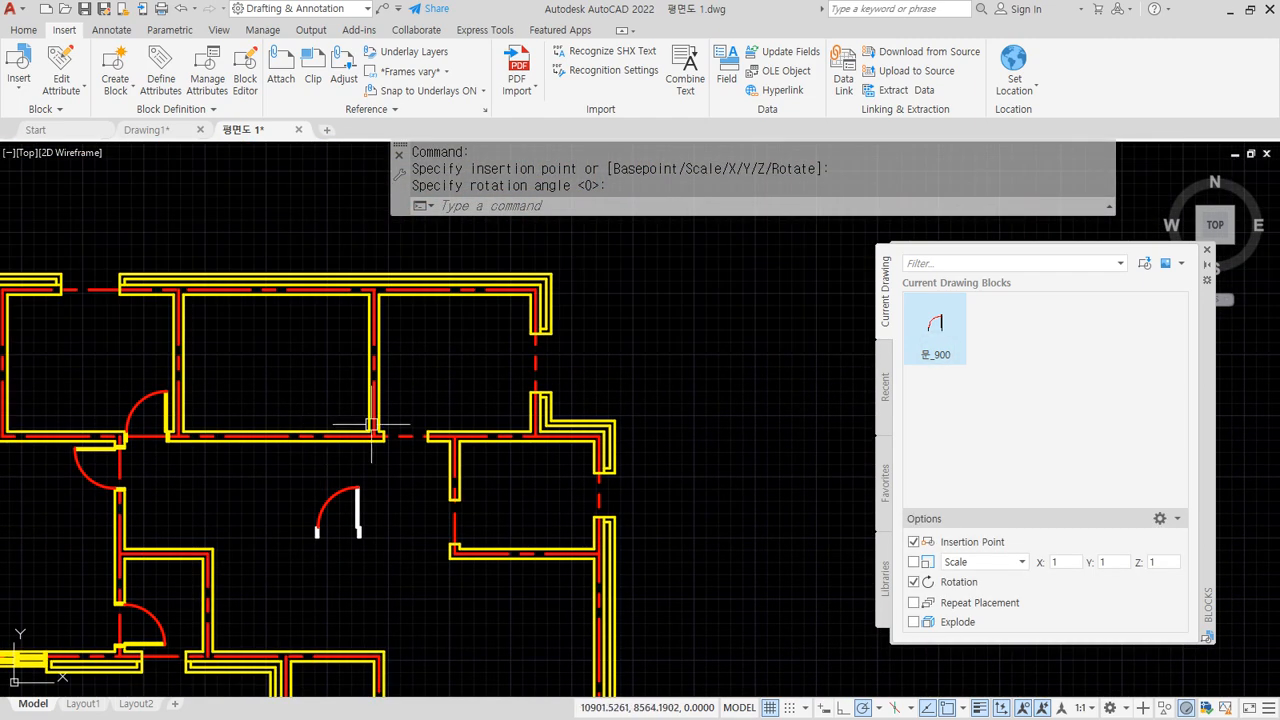
scroll(371, 425, up, 2)
click(935, 325)
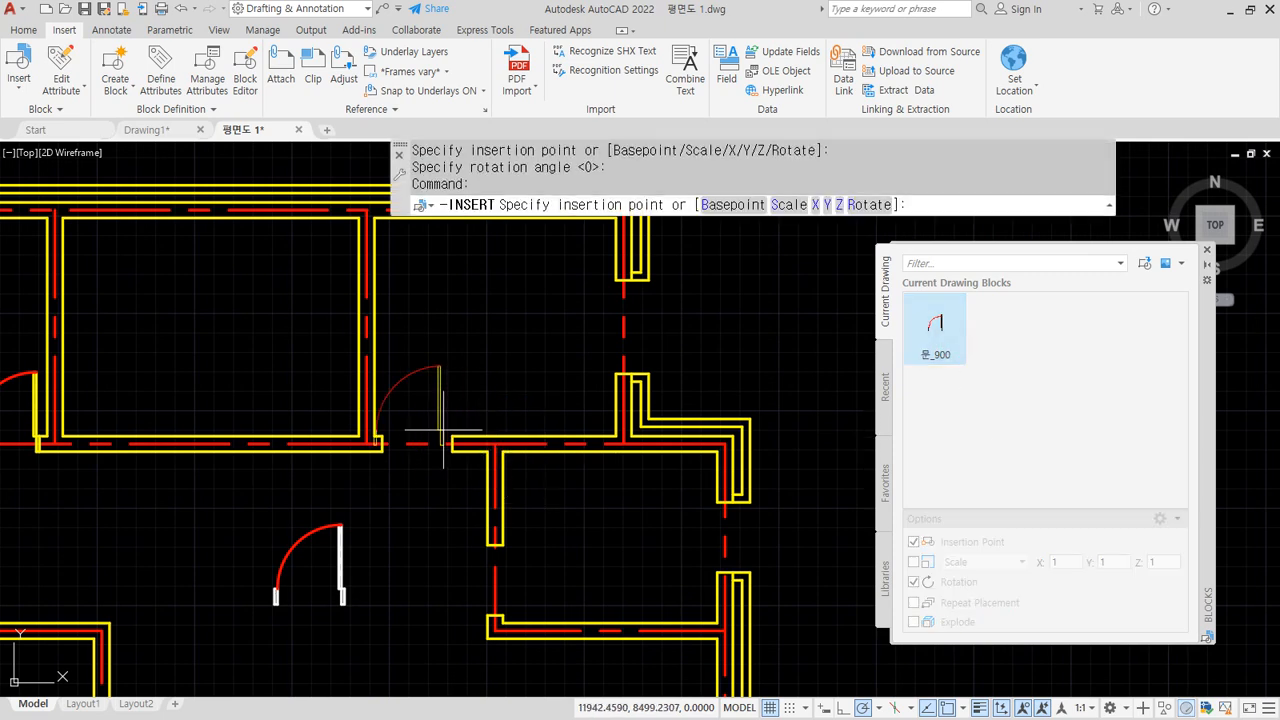
scroll(453, 438, up, 3)
click(464, 448)
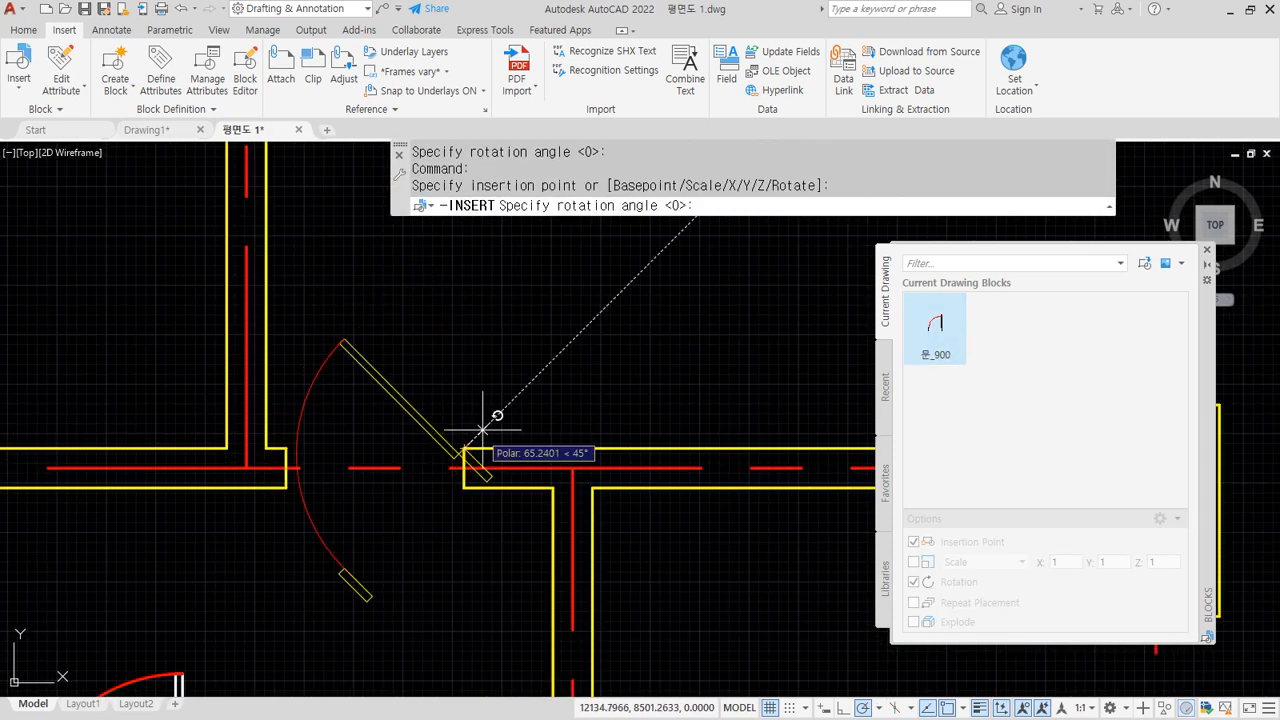
click(619, 447)
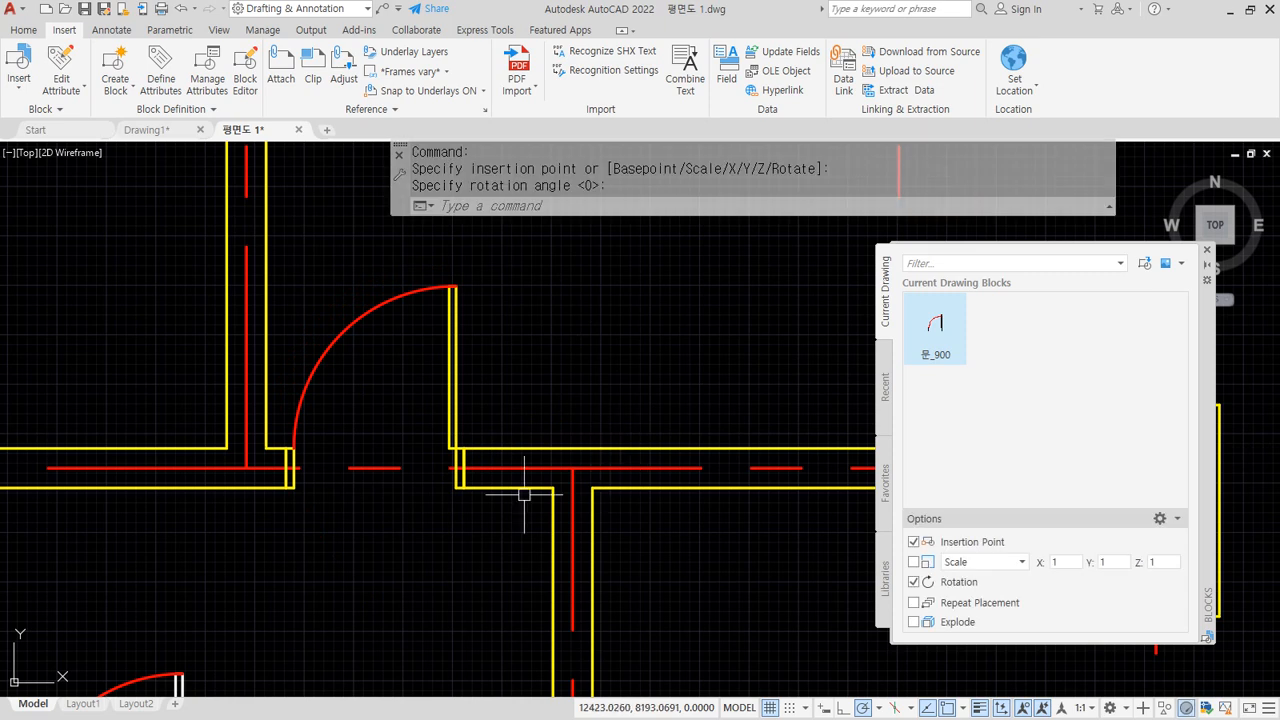
Draw a helper line across the lower edge of the upper-right room's door opening, between the frame corners.
scroll(397, 451, up, 2)
text(l)
key(Return)
click(232, 511)
click(487, 513)
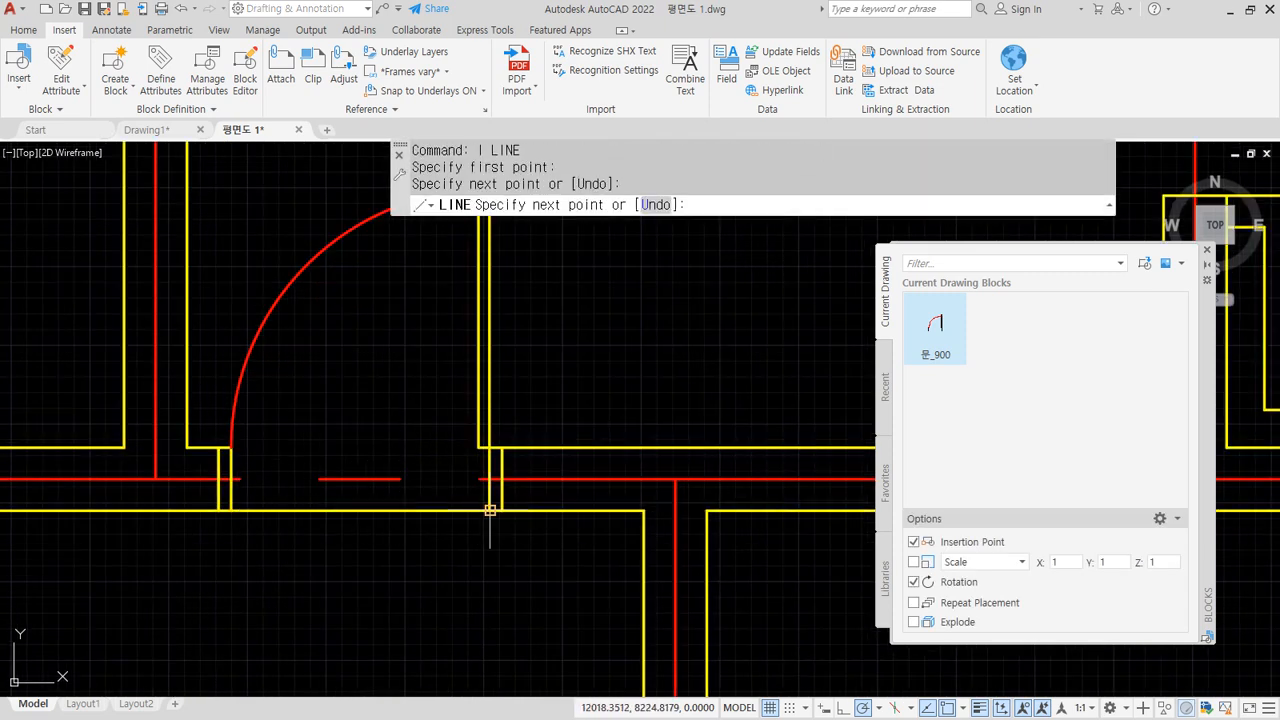
key(Return)
Mirror the upper-right room's door about a vertical axis through the helper line's midpoint, erasing the source object.
text(mi)
key(Return)
click(484, 440)
key(Return)
click(360, 510)
click(358, 401)
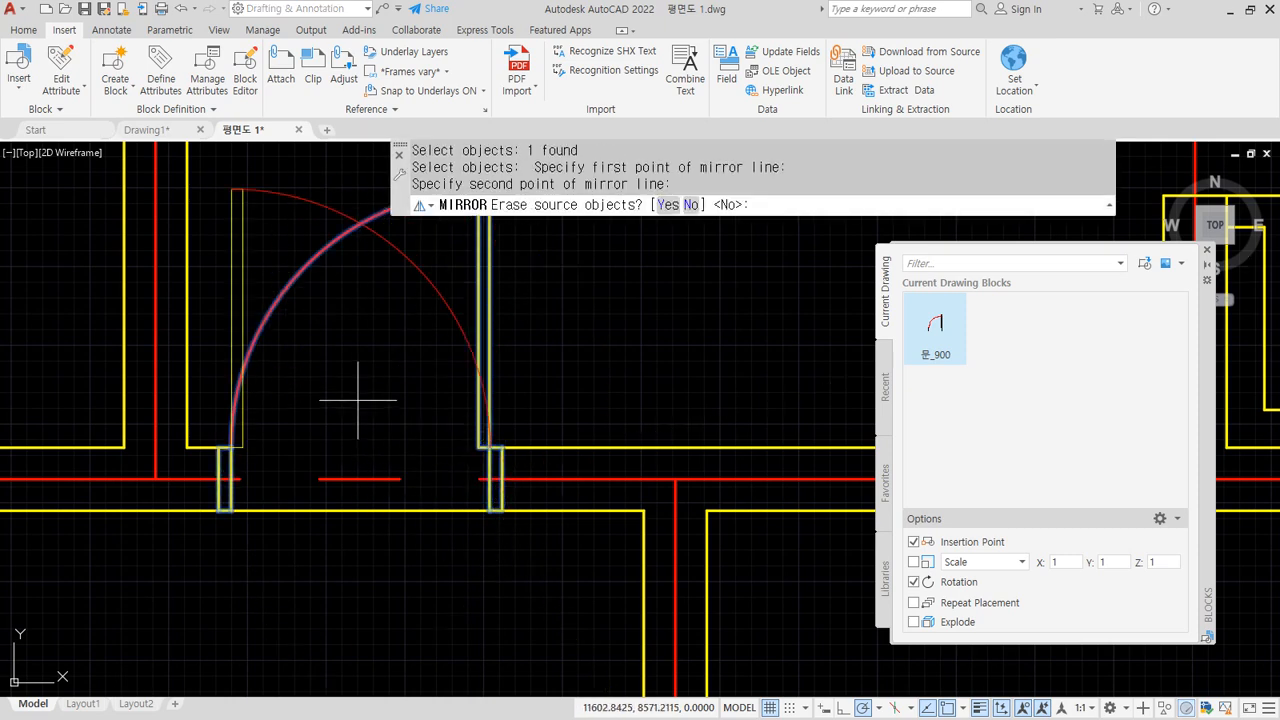
text(y)
key(Return)
Erase the helper line across the upper-right room's door opening.
click(429, 511)
text(e)
key(Return)
Insert 문_900 at the lower jamb of the right small room's opening, rotated 270 degrees to swing into the room.
scroll(485, 604, down, 2)
middle_drag(485, 604, 294, 280)
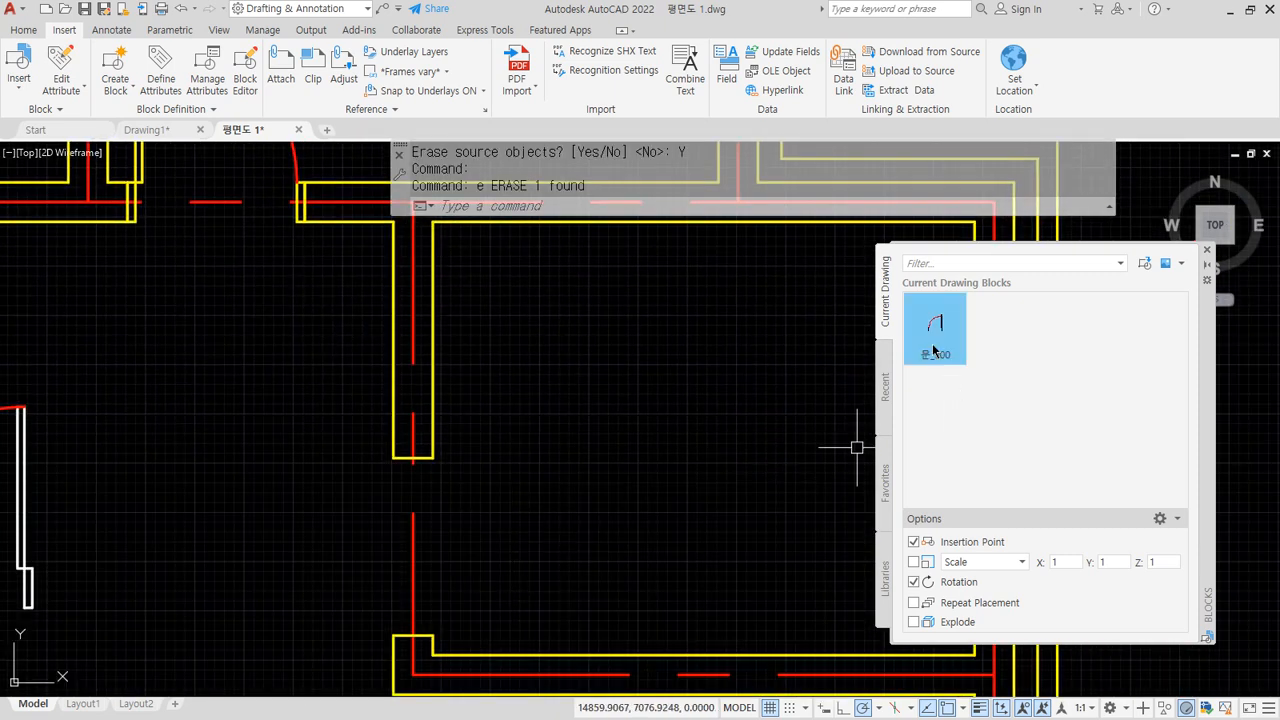
click(933, 351)
scroll(432, 654, up, 4)
click(452, 592)
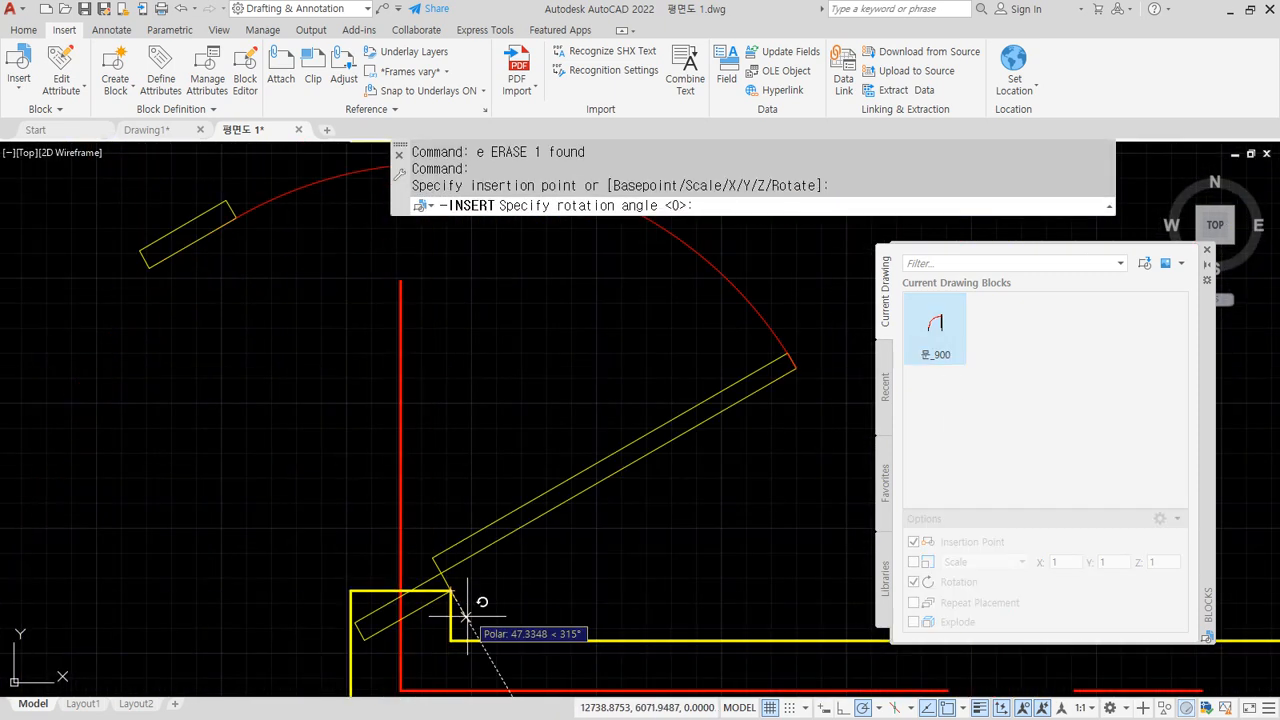
click(463, 626)
scroll(270, 576, up, 3)
scroll(270, 576, down, 6)
middle_drag(463, 477, 535, 468)
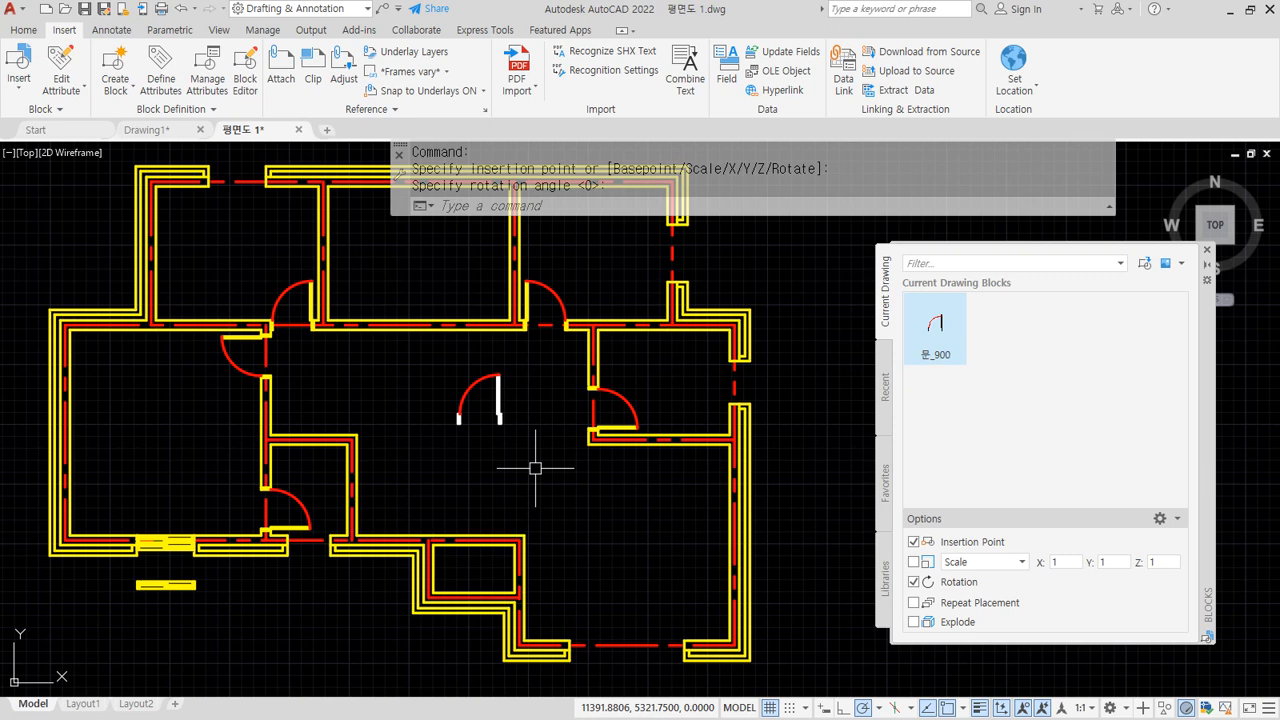
scroll(445, 550, down, 3)
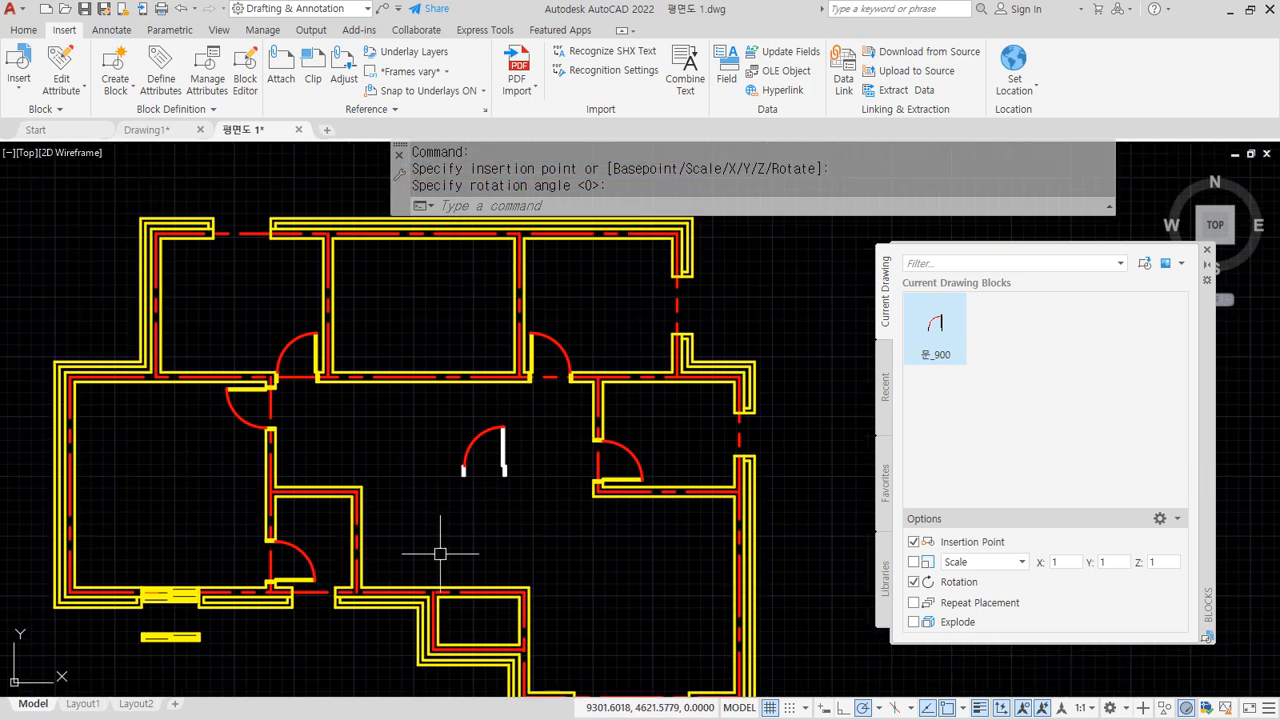
middle_drag(453, 546, 440, 499)
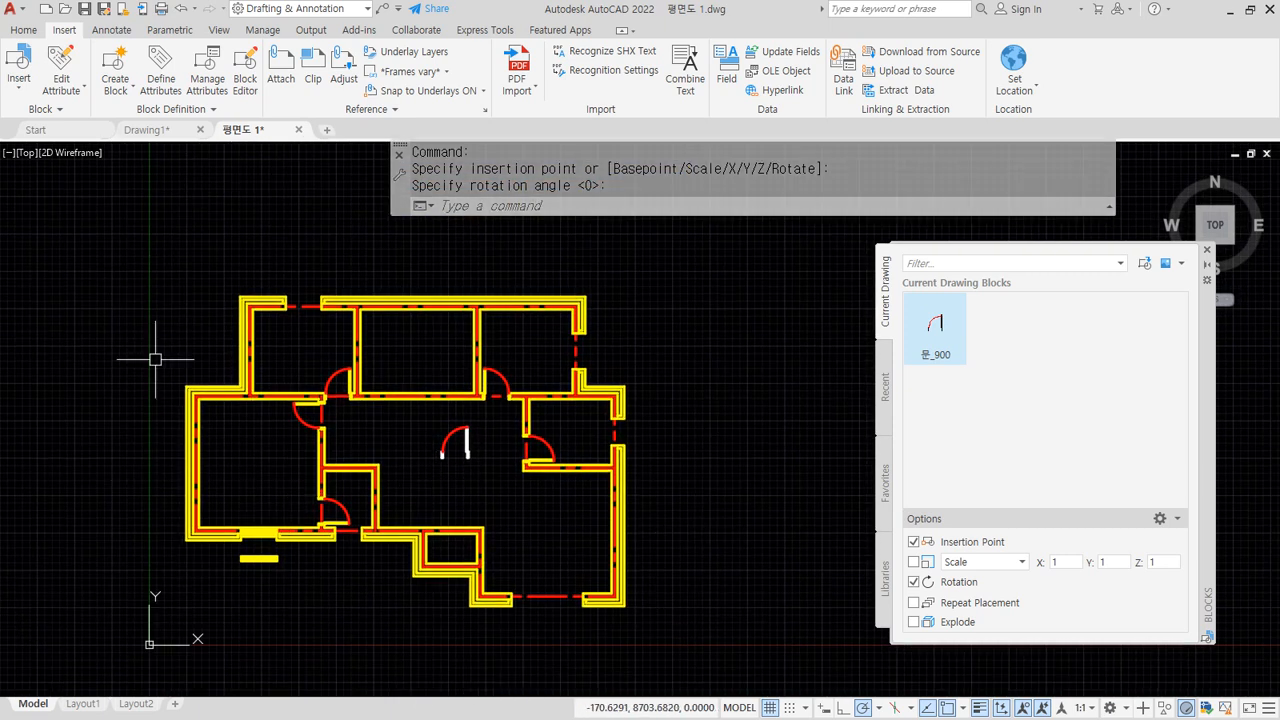
key(Return)
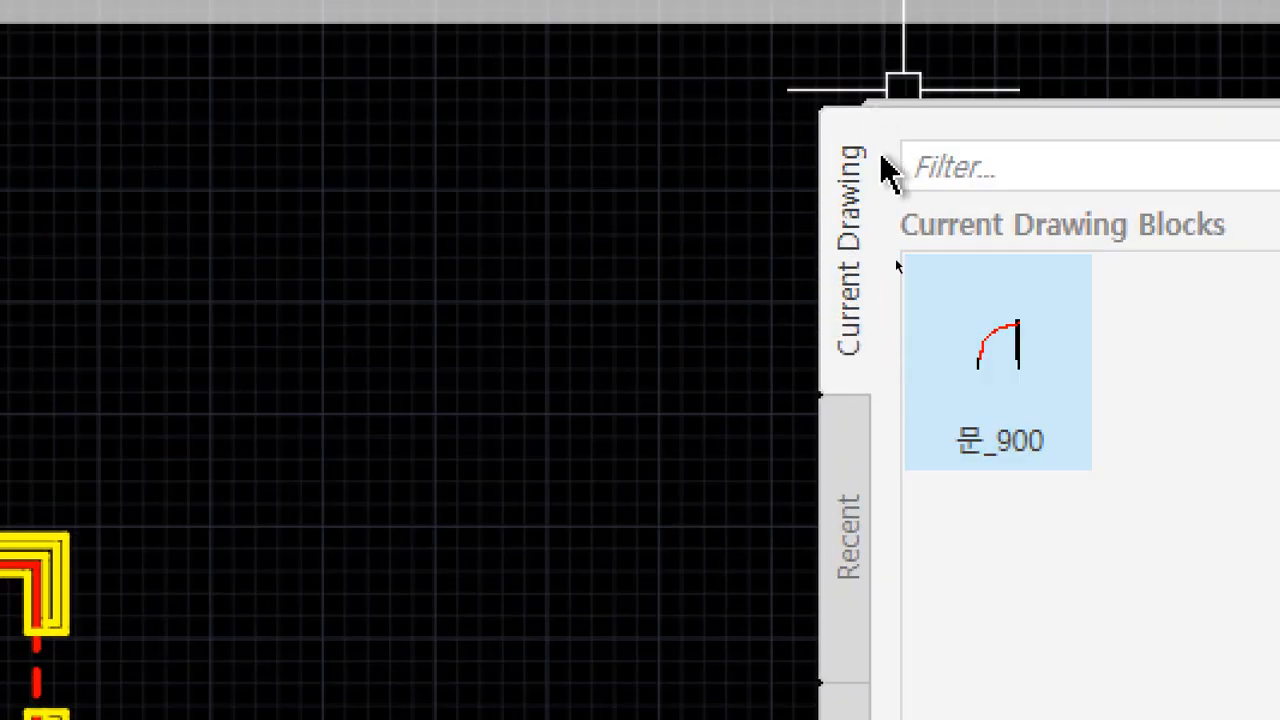
Browse the current drawing, recent, favorite and library block collections.
mouse_move(1060, 330)
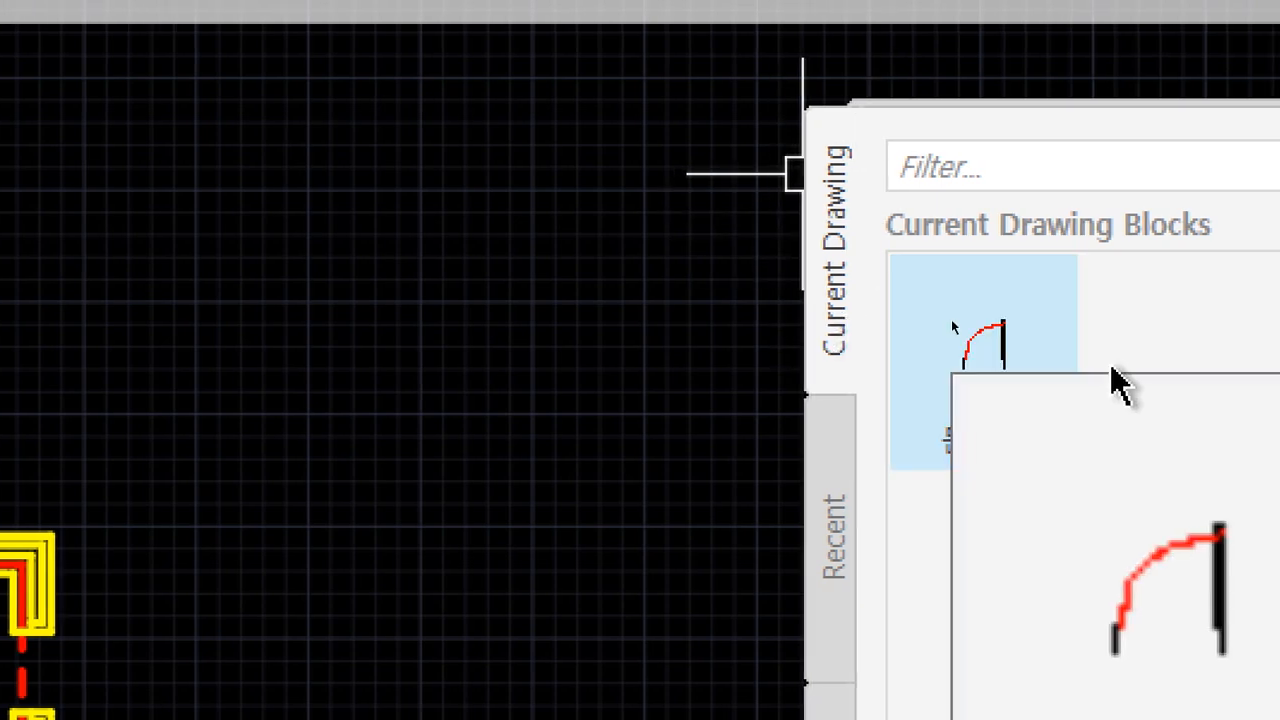
click(834, 557)
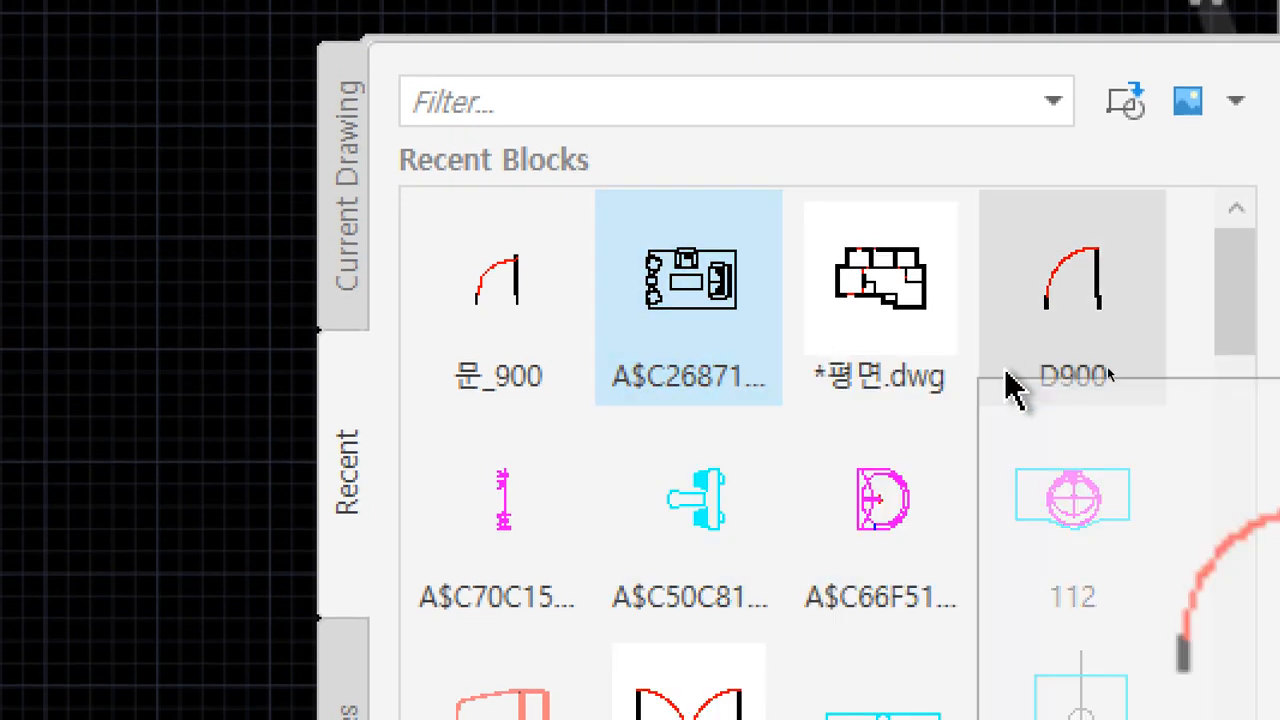
scroll(740, 490, down, 1)
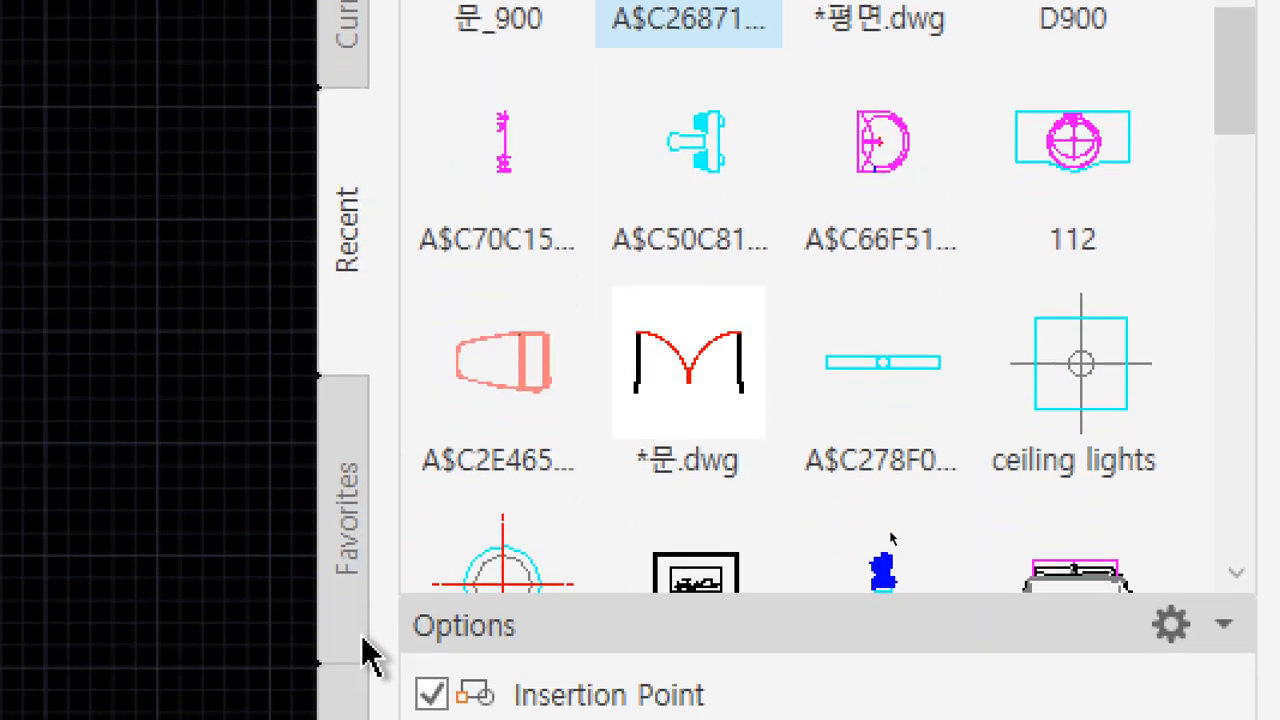
click(360, 528)
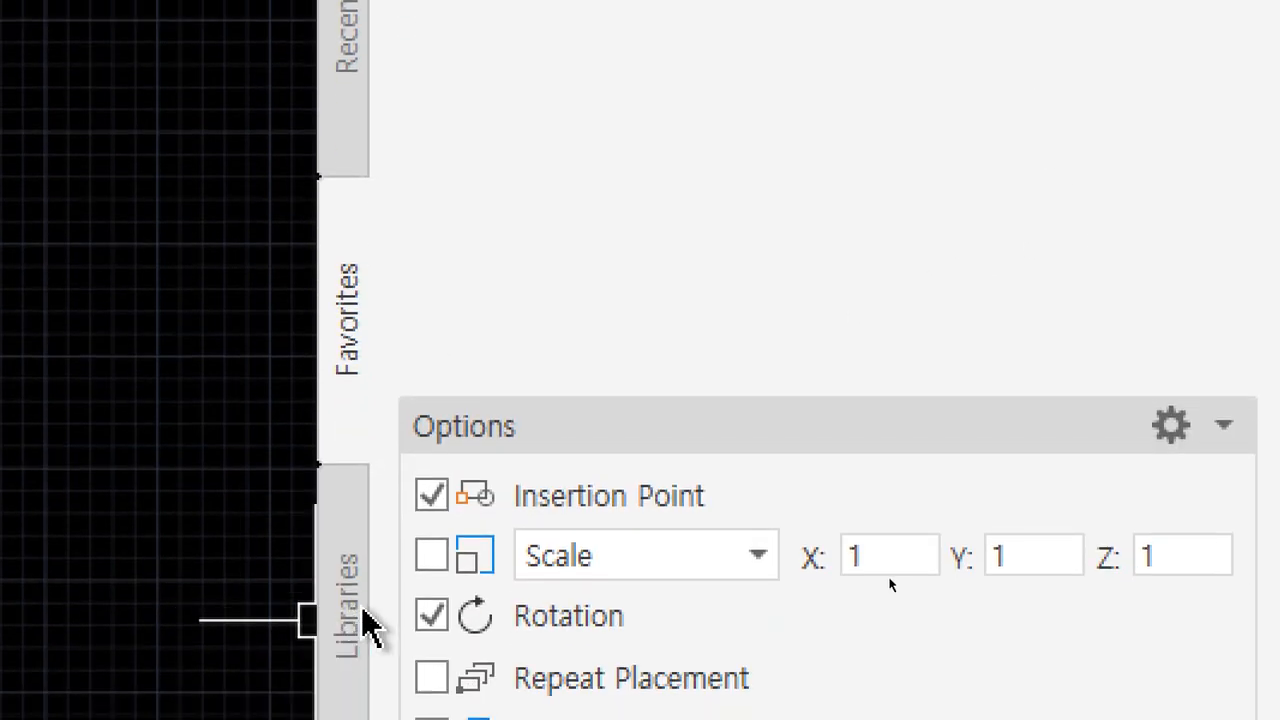
click(363, 620)
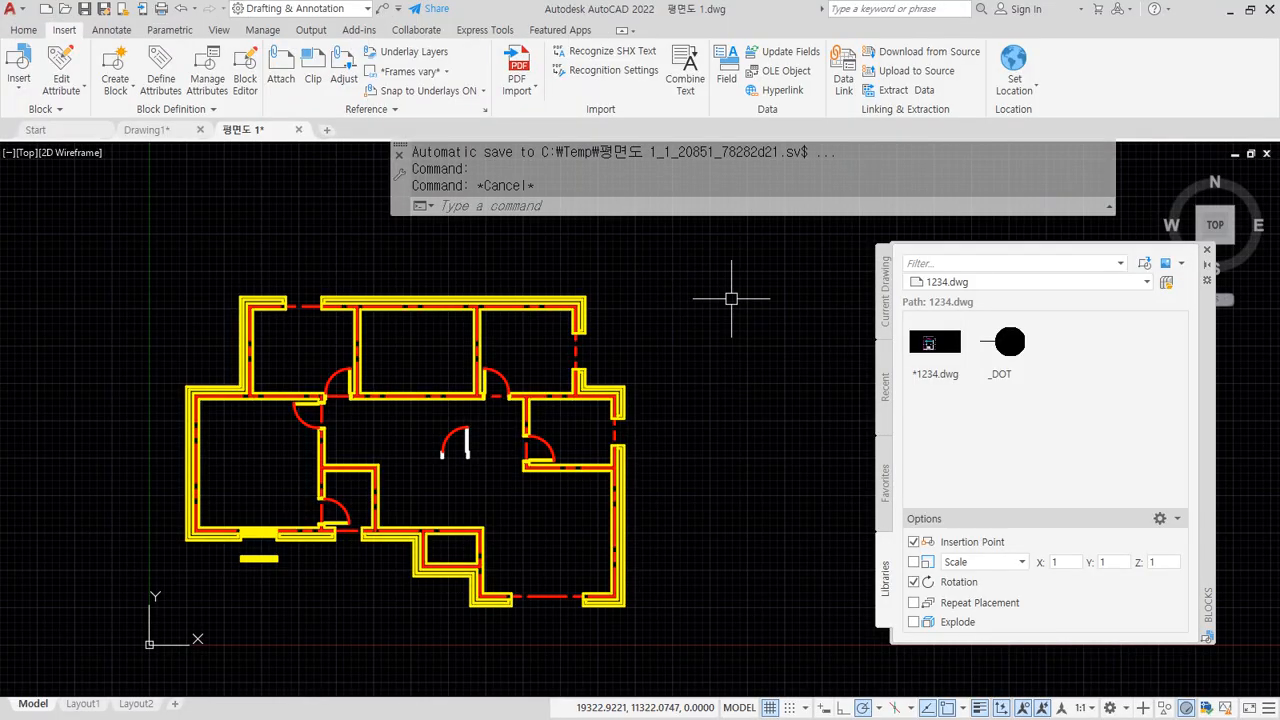
click(731, 298)
click(12, 694)
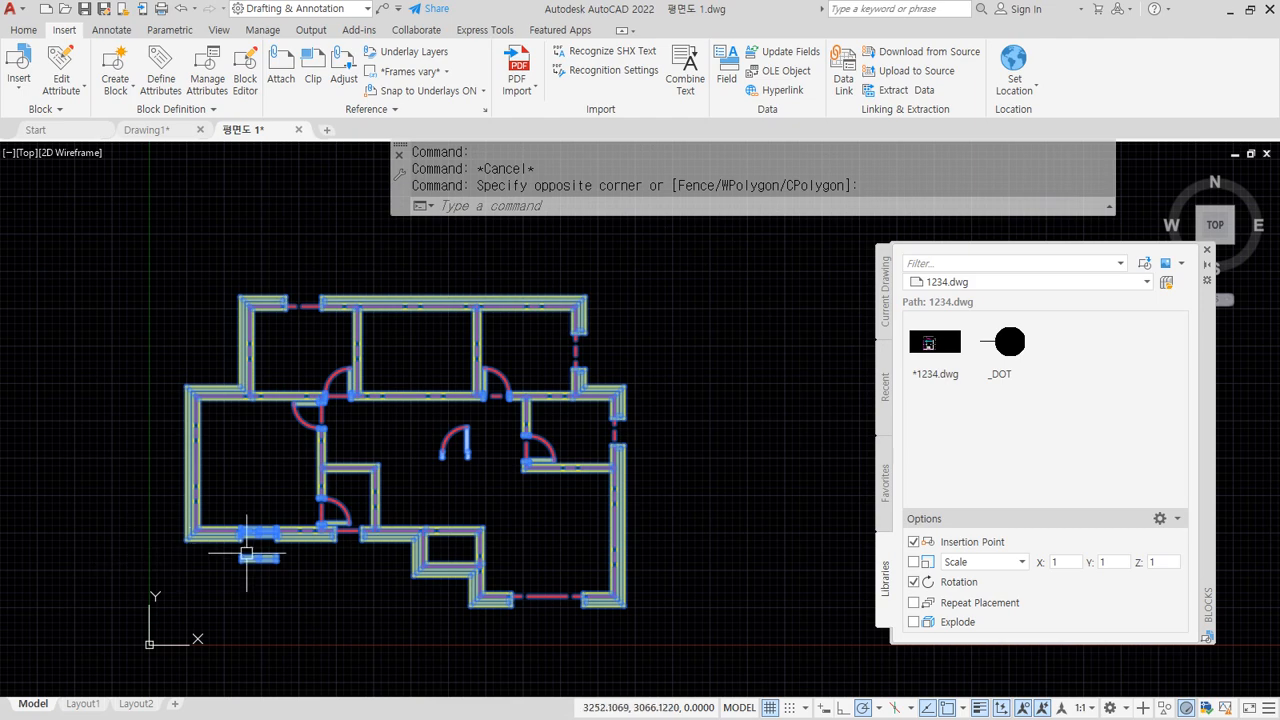
key(Escape)
Erase the loose window copy below the left room's bottom wall.
scroll(239, 575, up, 5)
click(217, 474)
click(457, 560)
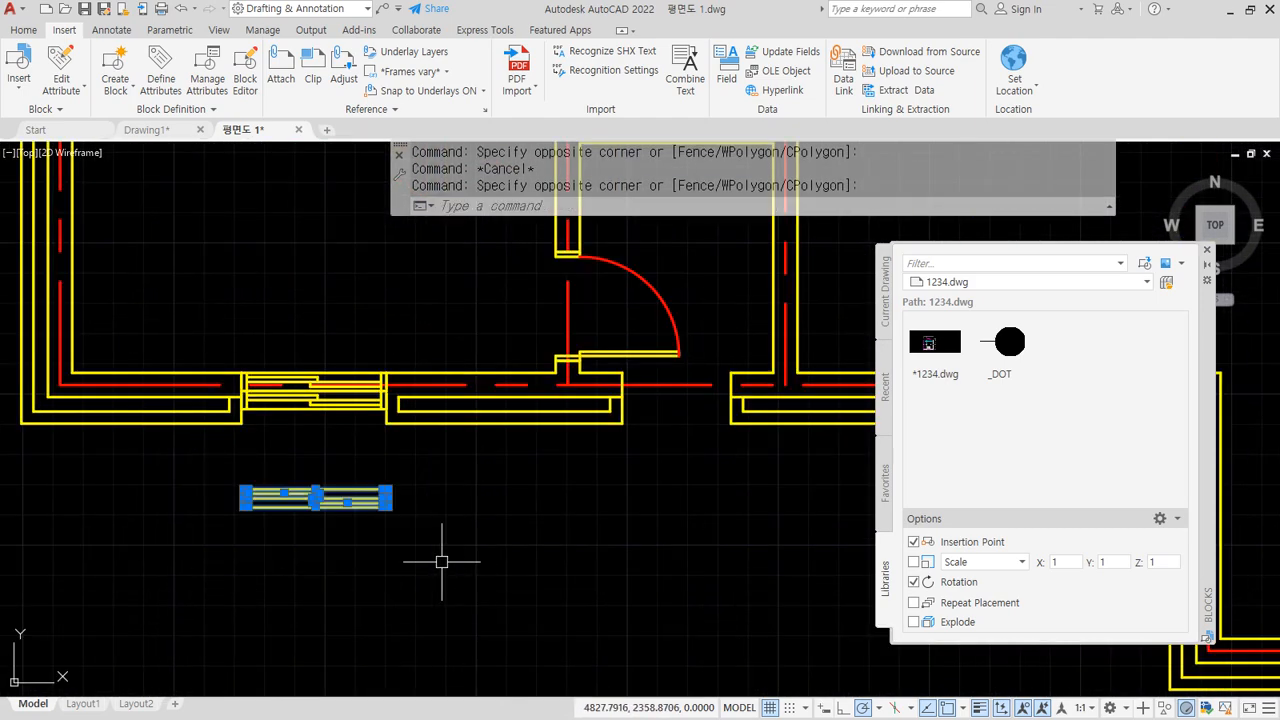
text(e)
key(Return)
Erase the double sliding window from the opening in the left room's bottom wall.
scroll(289, 389, up, 4)
click(164, 325)
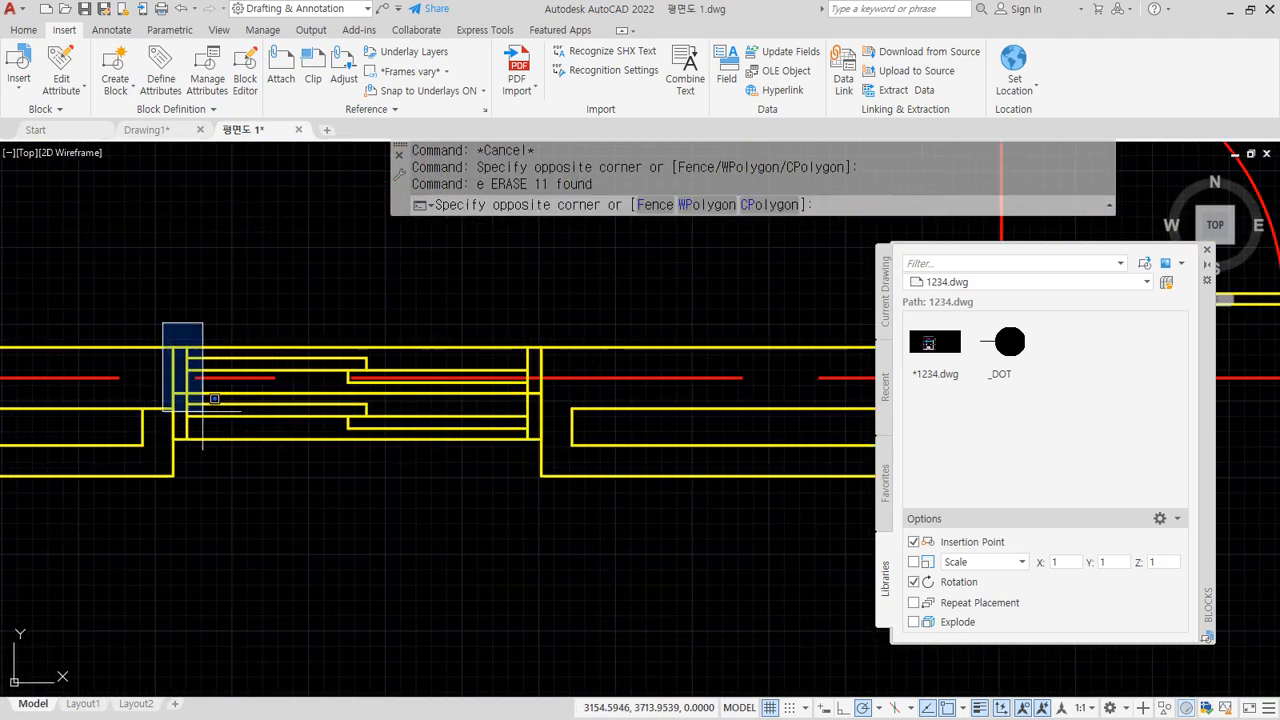
click(565, 482)
text(e)
key(Return)
Erase the loose white door in the middle of the floor plan and save the drawing.
scroll(532, 501, down, 4)
middle_drag(598, 498, 8, 409)
middle_drag(499, 464, 198, 423)
scroll(198, 423, down, 4)
middle_drag(394, 425, 522, 496)
click(511, 408)
click(426, 356)
text(e)
key(Return)
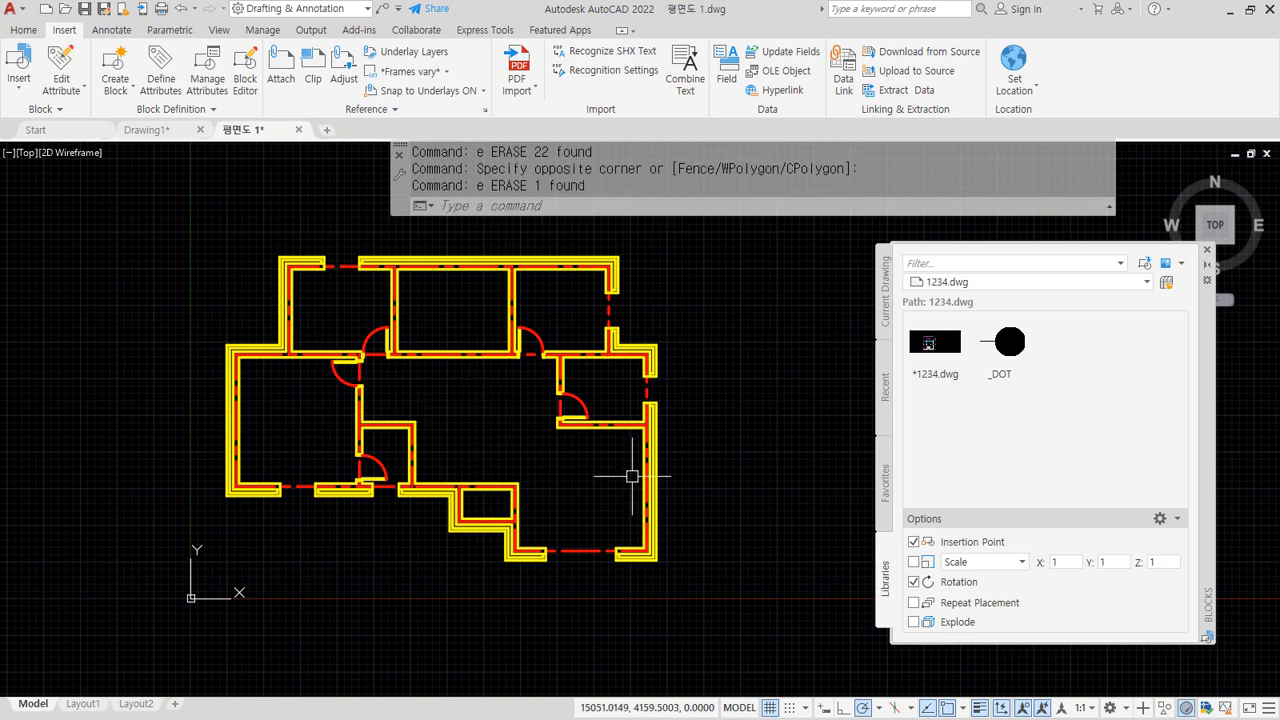
key(ctrl+s)
In Drawing1, erase all the doors and other objects, and zoom to the entire drawing.
click(140, 130)
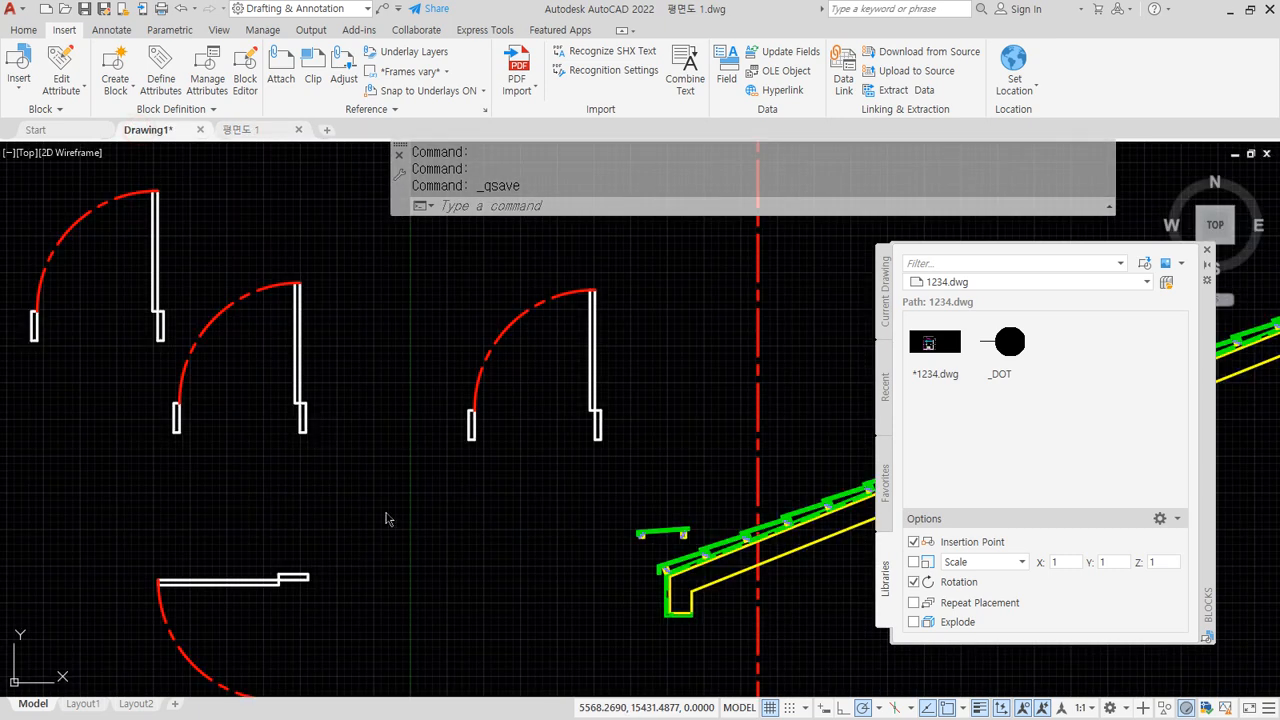
scroll(414, 515, down, 5)
click(868, 655)
click(102, 310)
text(e)
key(Return)
text(z)
key(Return)
text(a)
key(Return)
scroll(435, 422, down, 2)
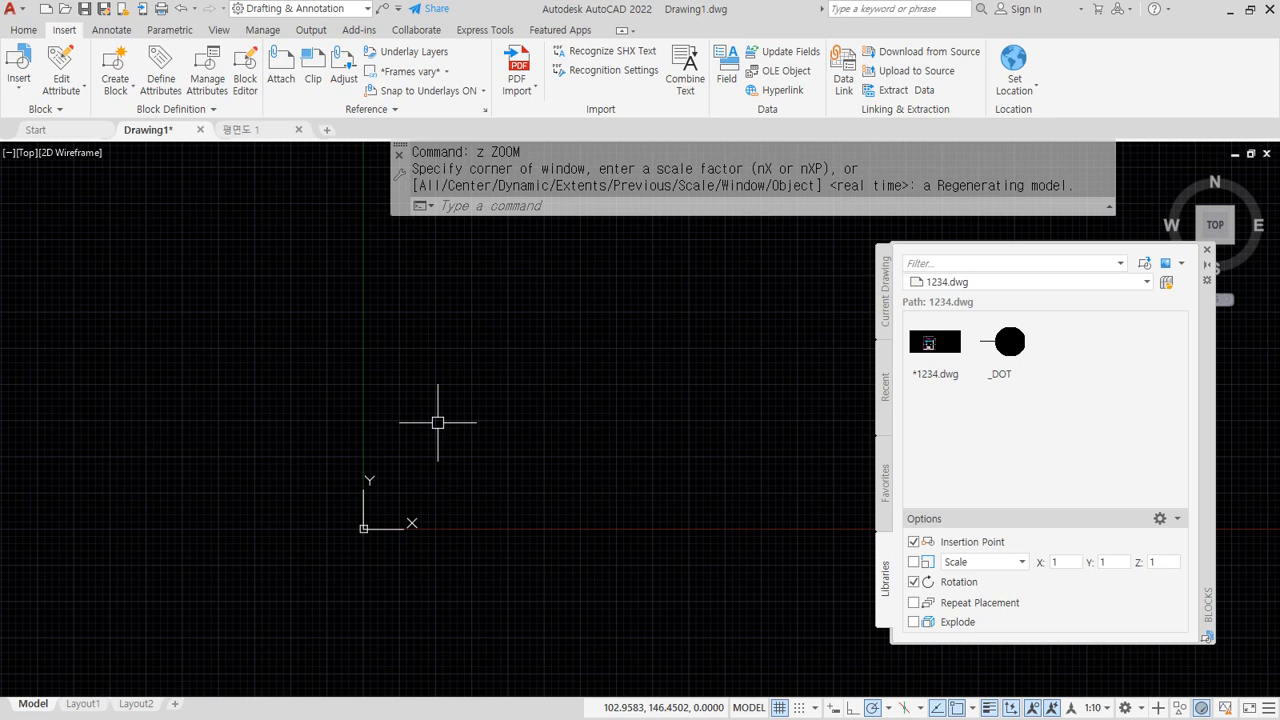
View Drawing1's block collection and the available thumbnail display sizes.
click(885, 285)
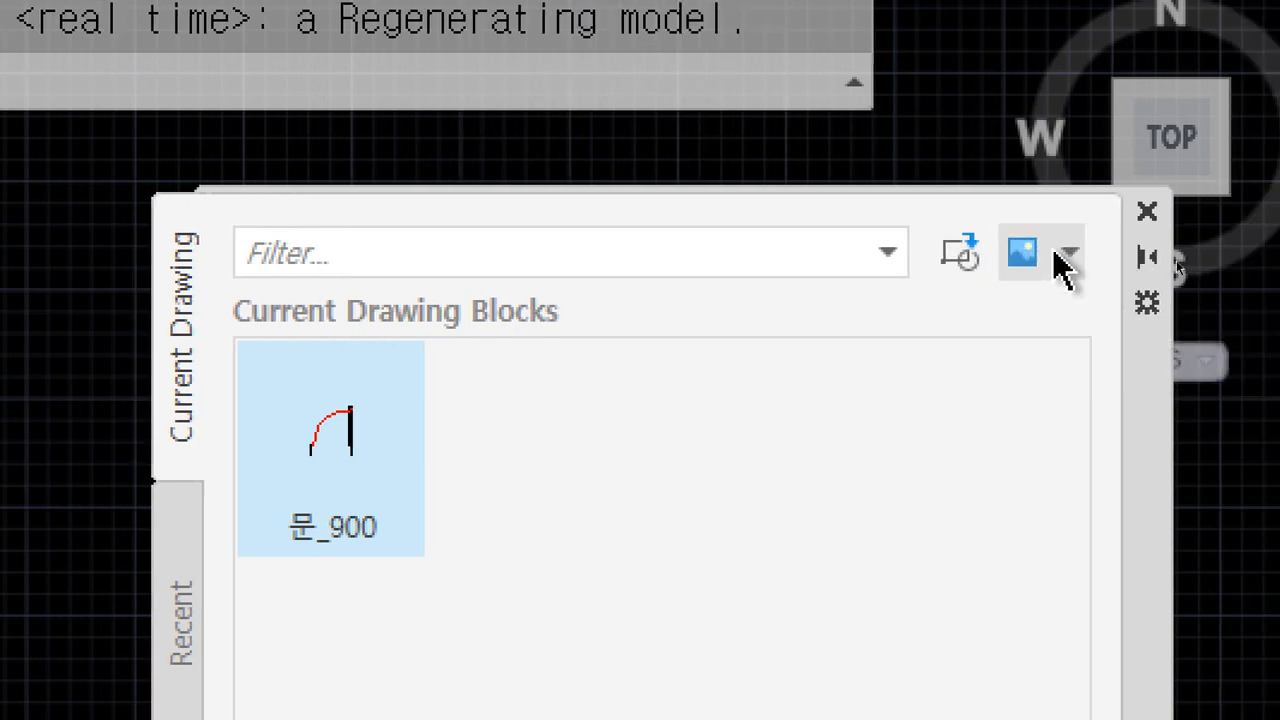
click(1057, 252)
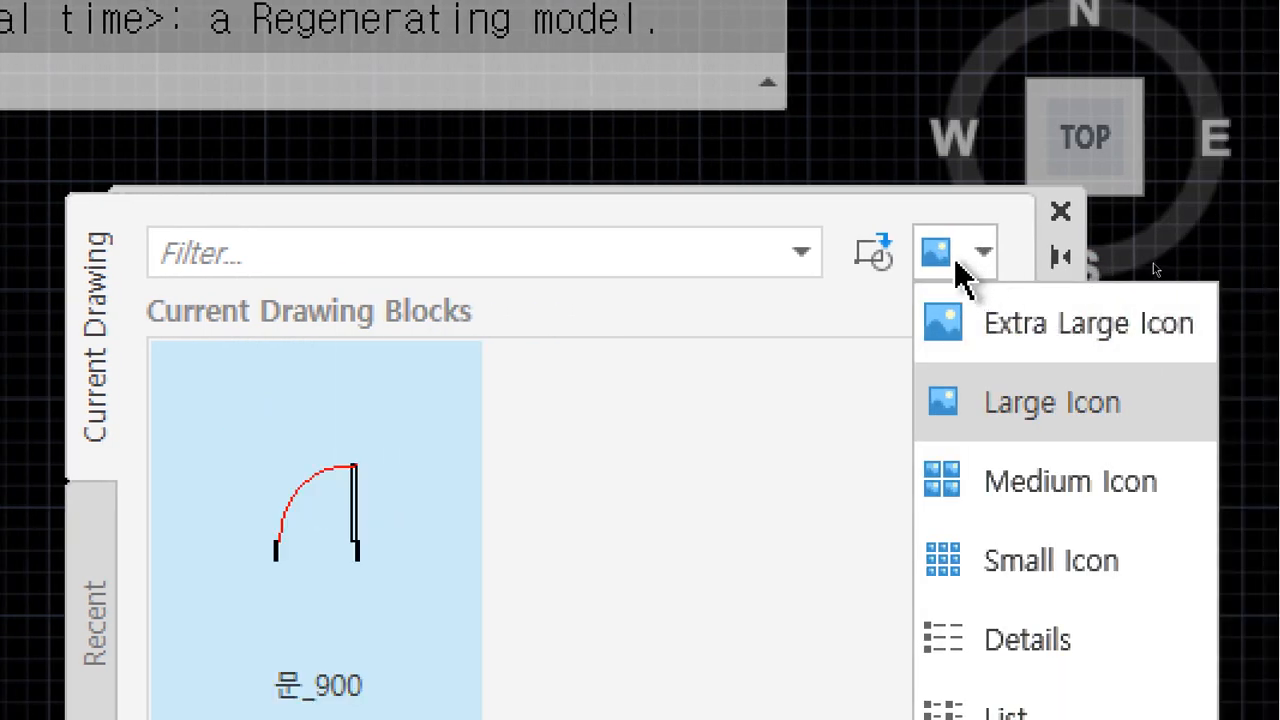
click(843, 304)
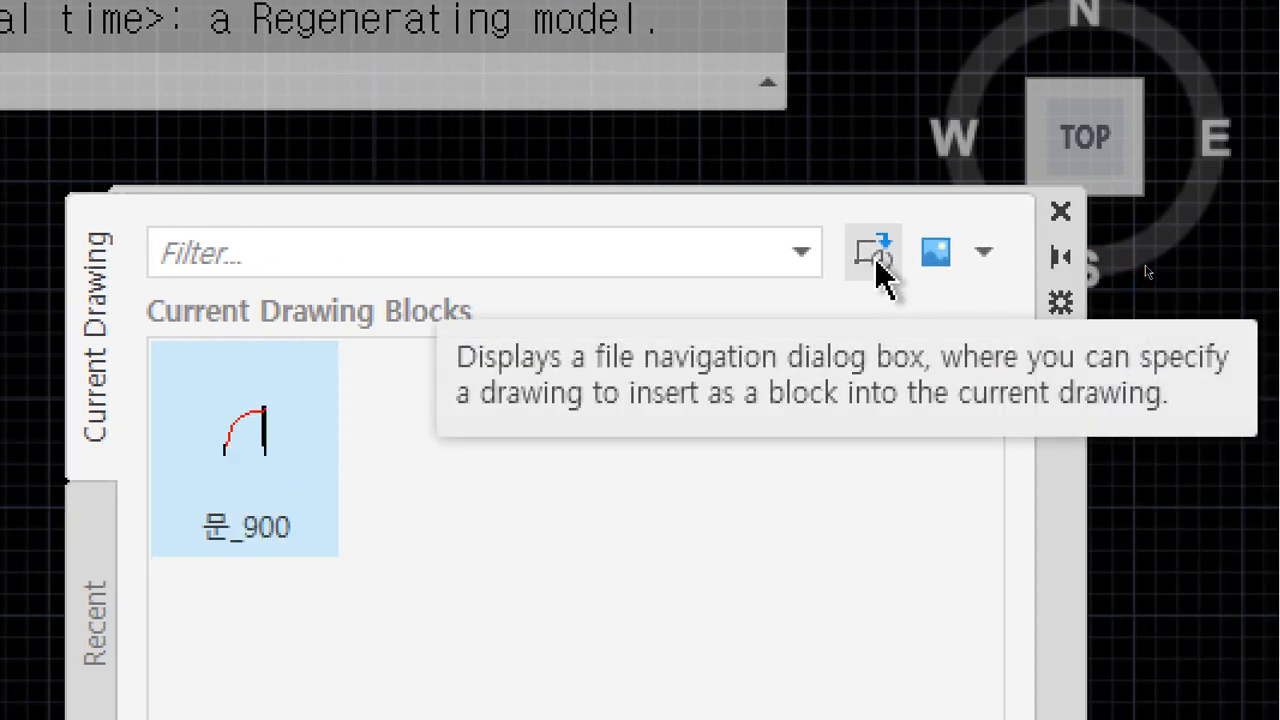
Choose 평면도 1.dwg from the 2023 실내건축 4차 folder as the drawing file to insert as a block.
click(877, 262)
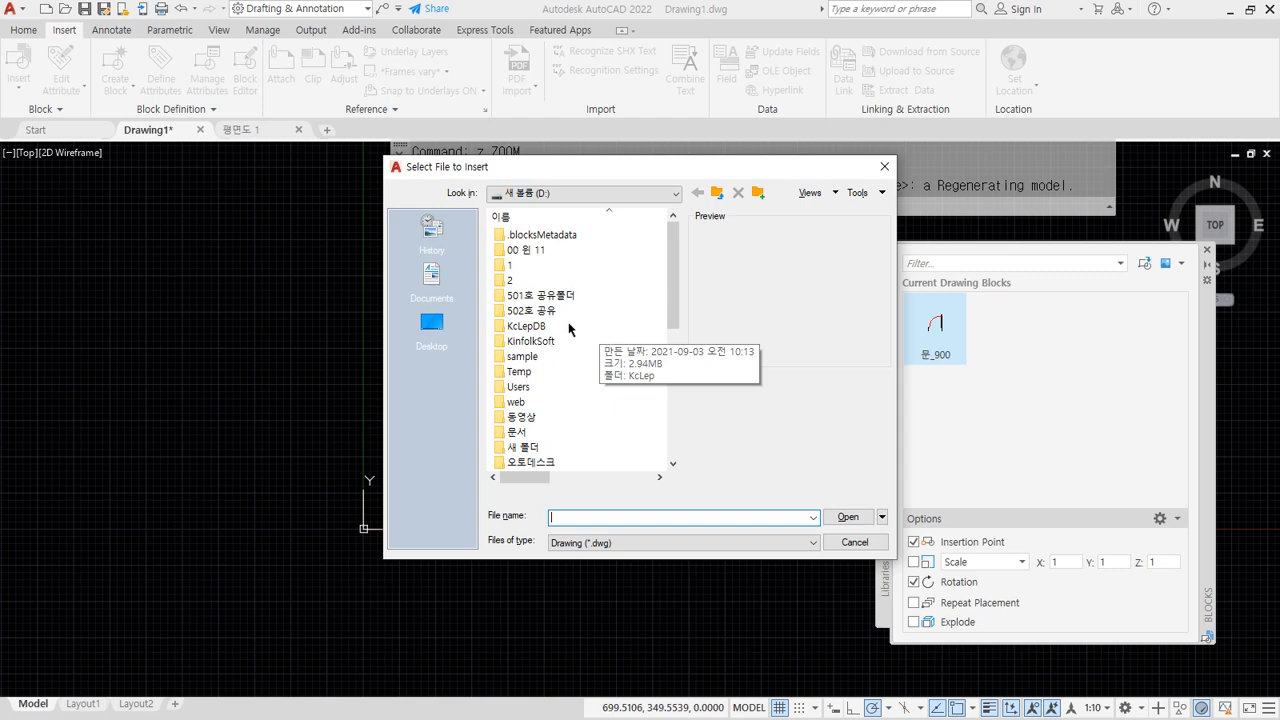
double_click(540, 434)
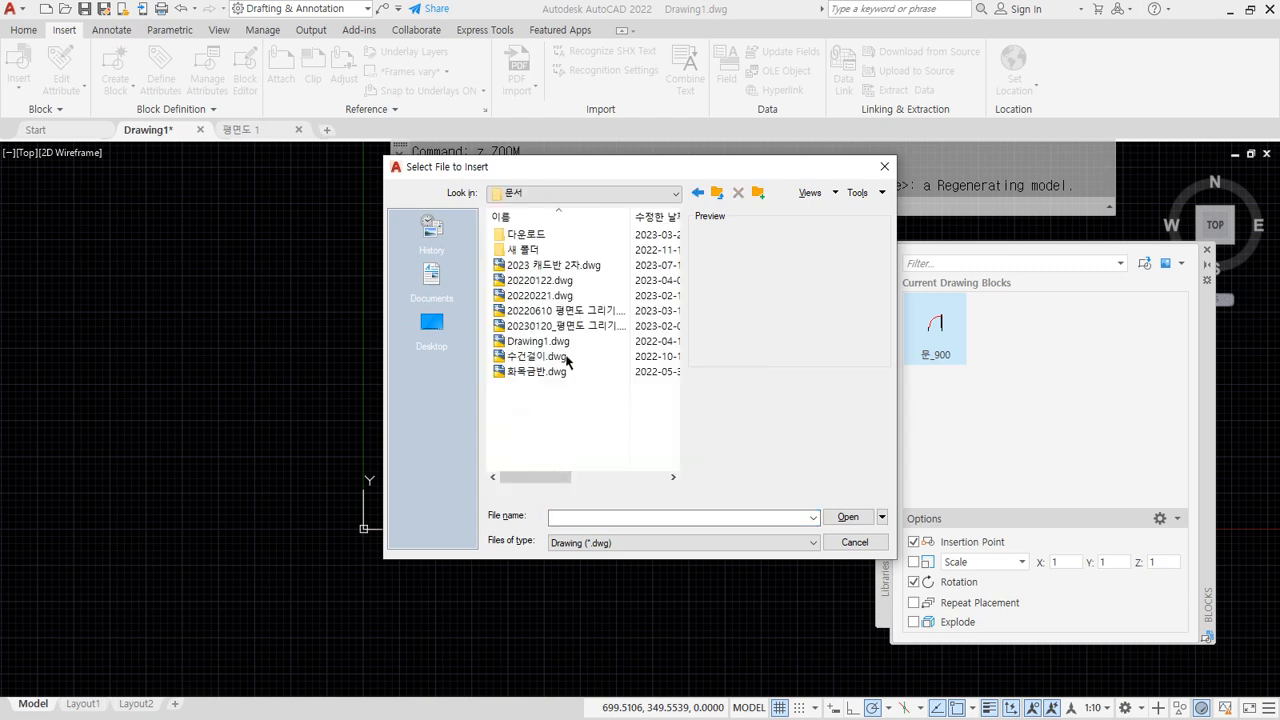
double_click(571, 295)
click(558, 236)
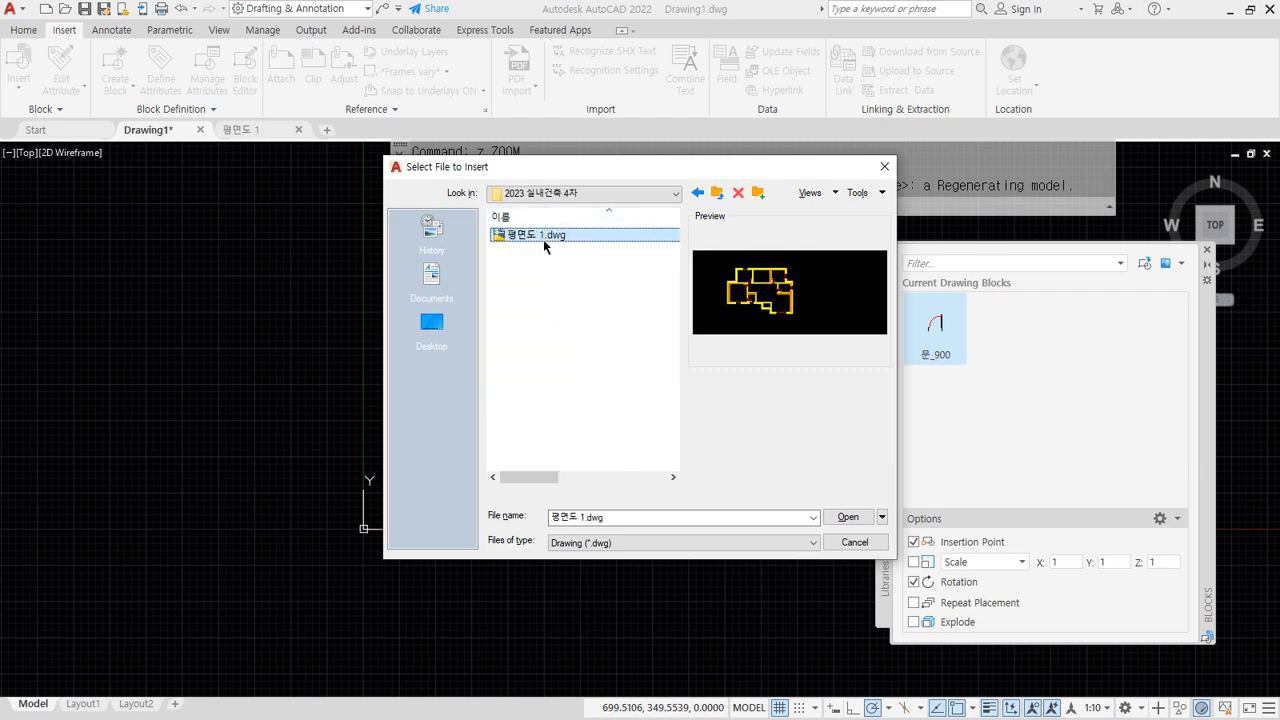
click(848, 517)
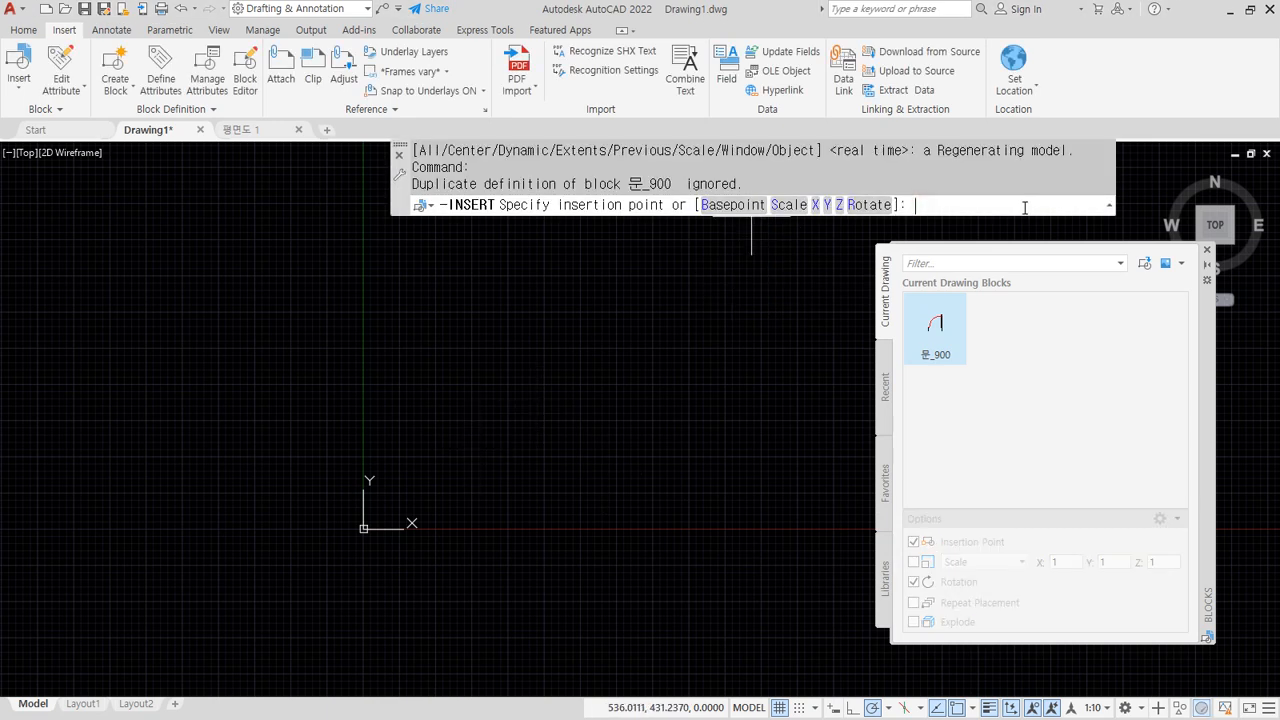
Place the 평면도 1 block at insertion point 0,0 with rotation 0 and show the whole plan.
key(Return)
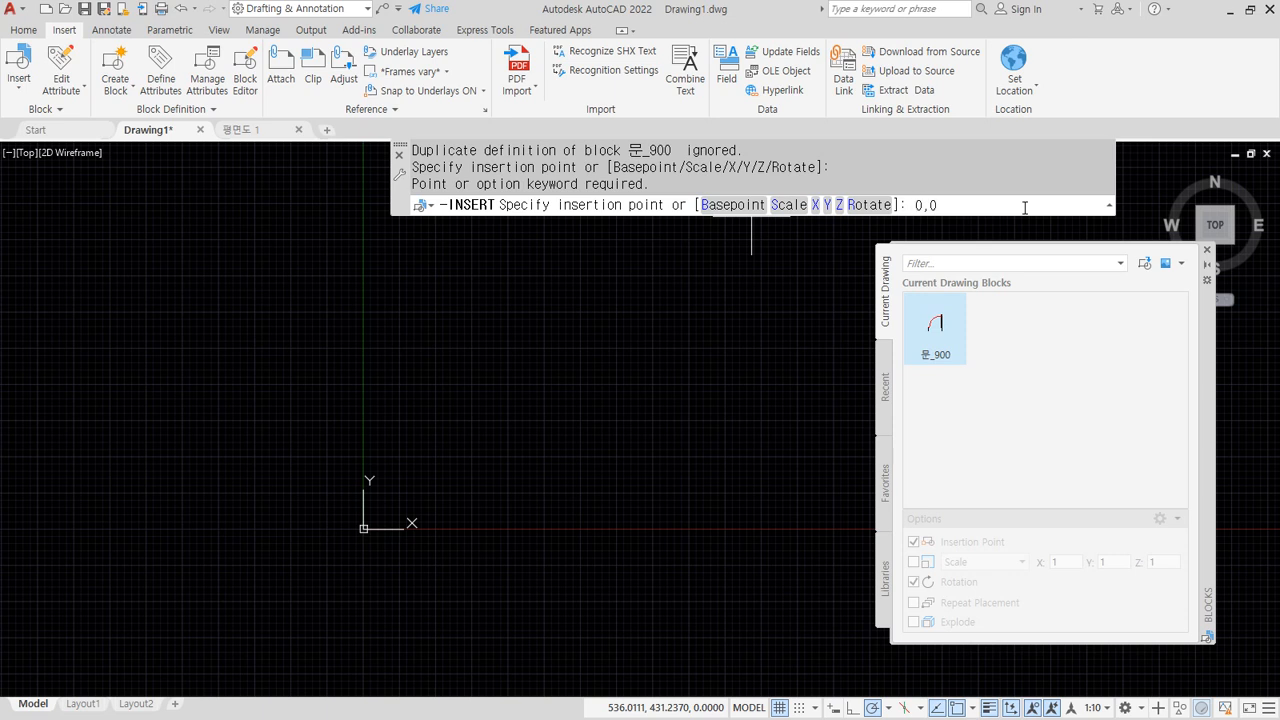
key(Return)
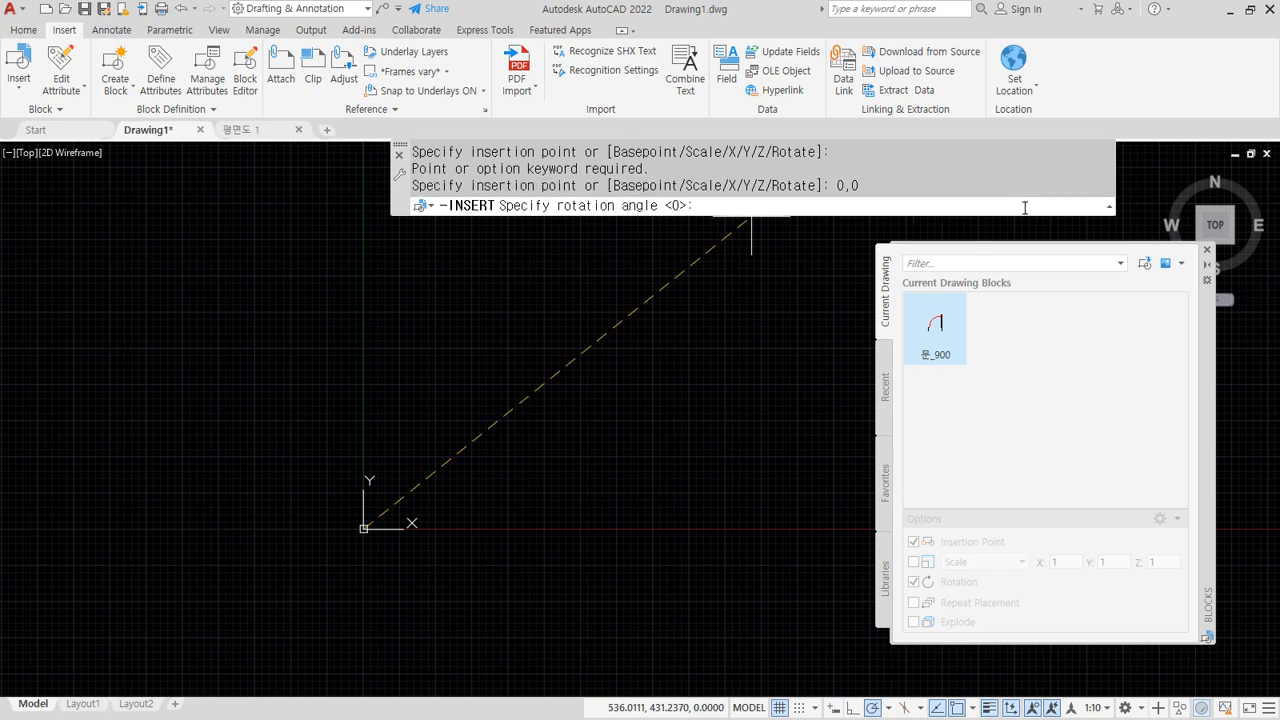
key(Return)
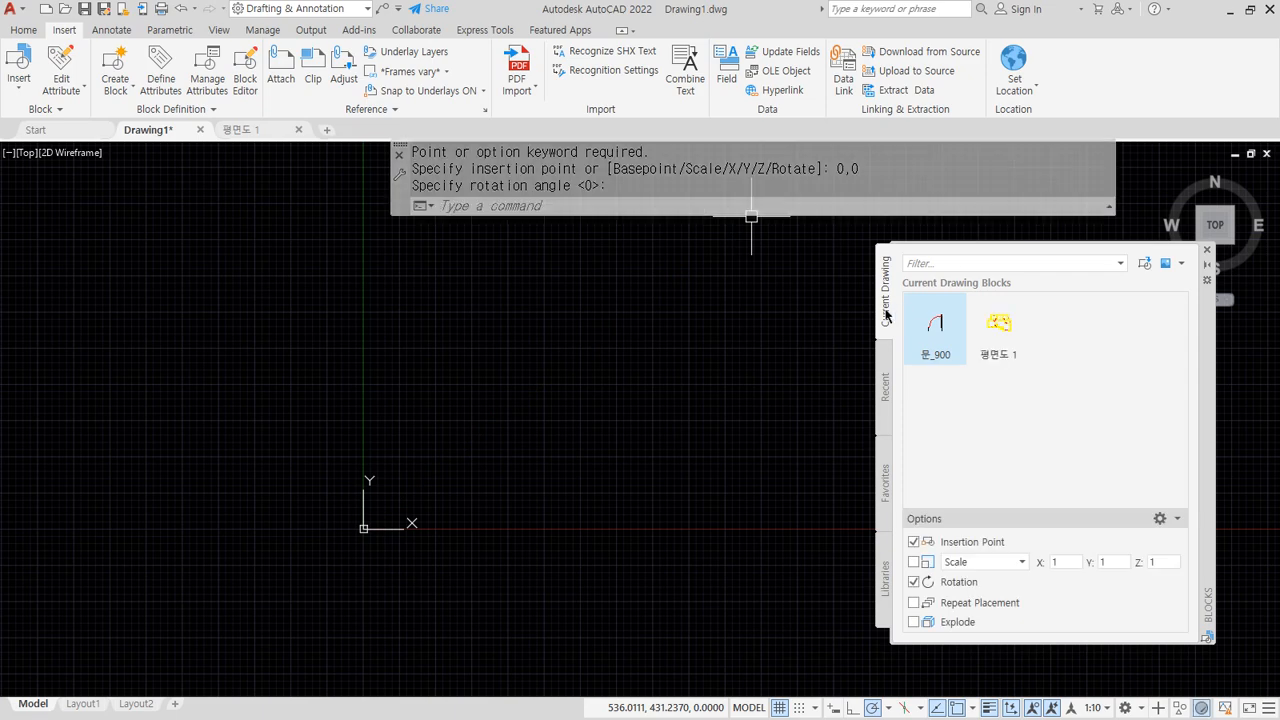
middle_click(491, 333)
middle_click(491, 333)
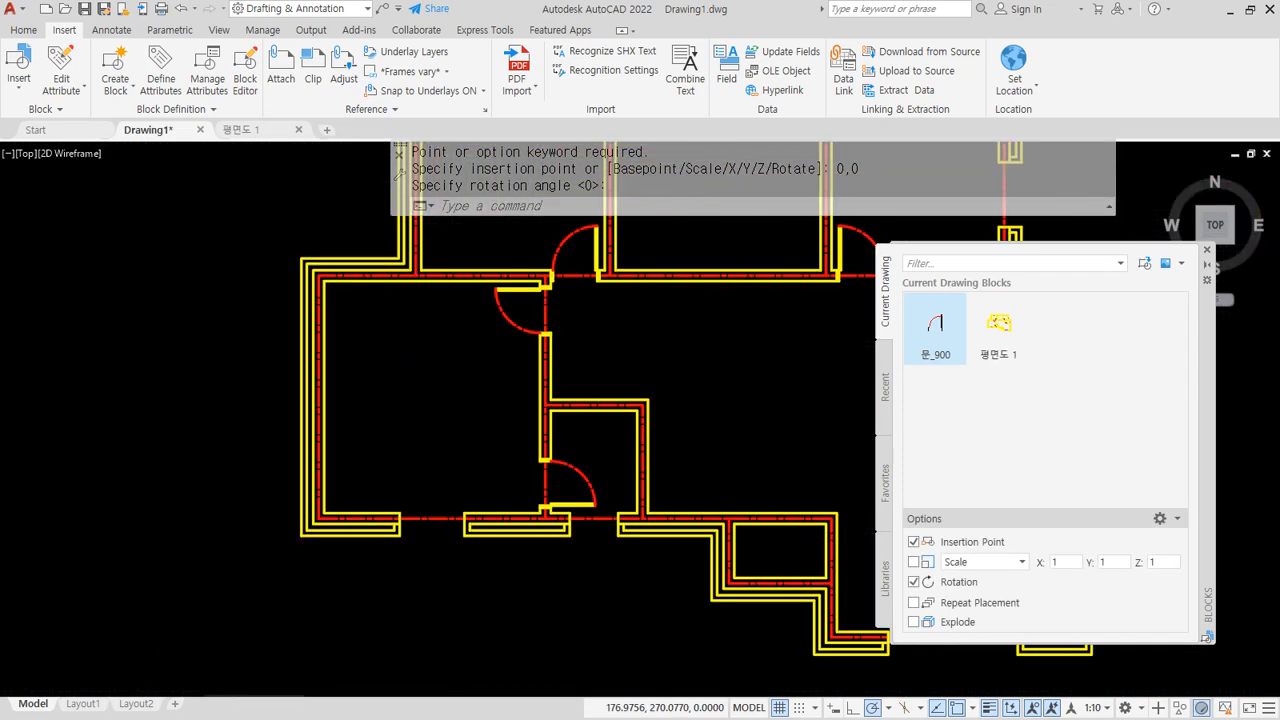
scroll(602, 338, down, 3)
middle_drag(680, 343, 559, 361)
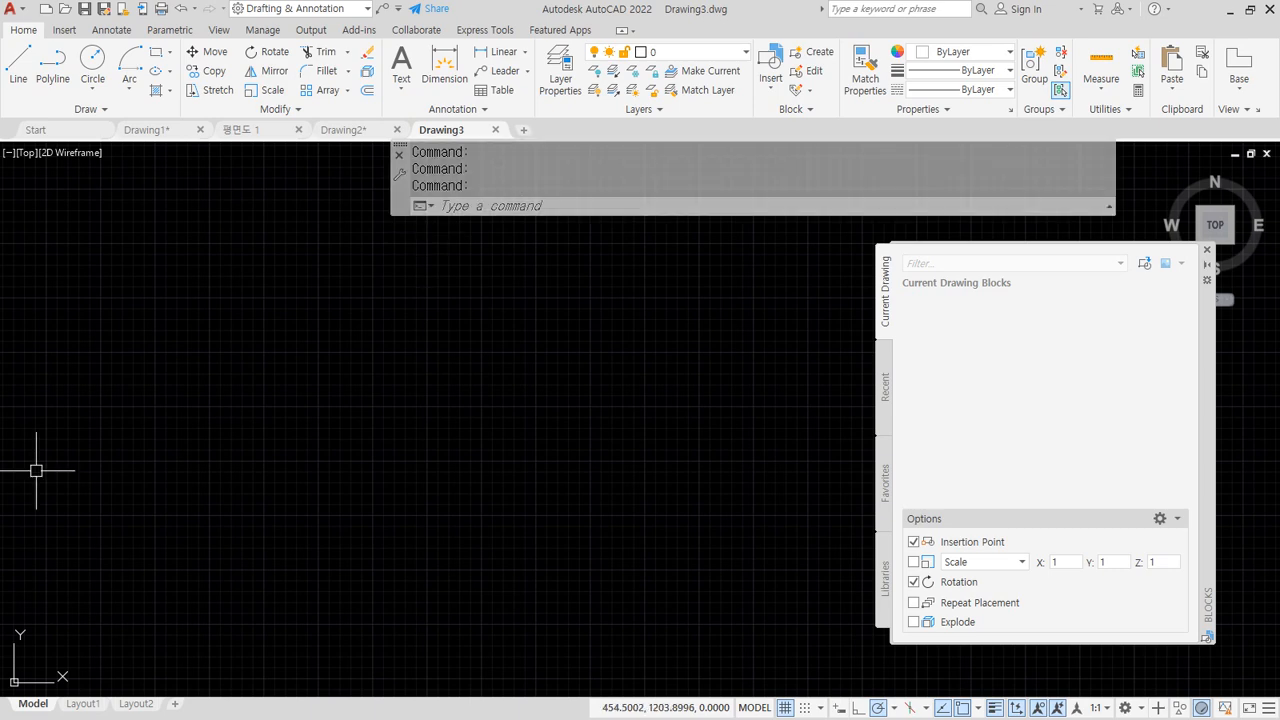
Switch to the Notepad lesson notes and review the XRef(외부참조도면) entry.
key(alt+Tab)
drag(76, 548, 480, 550)
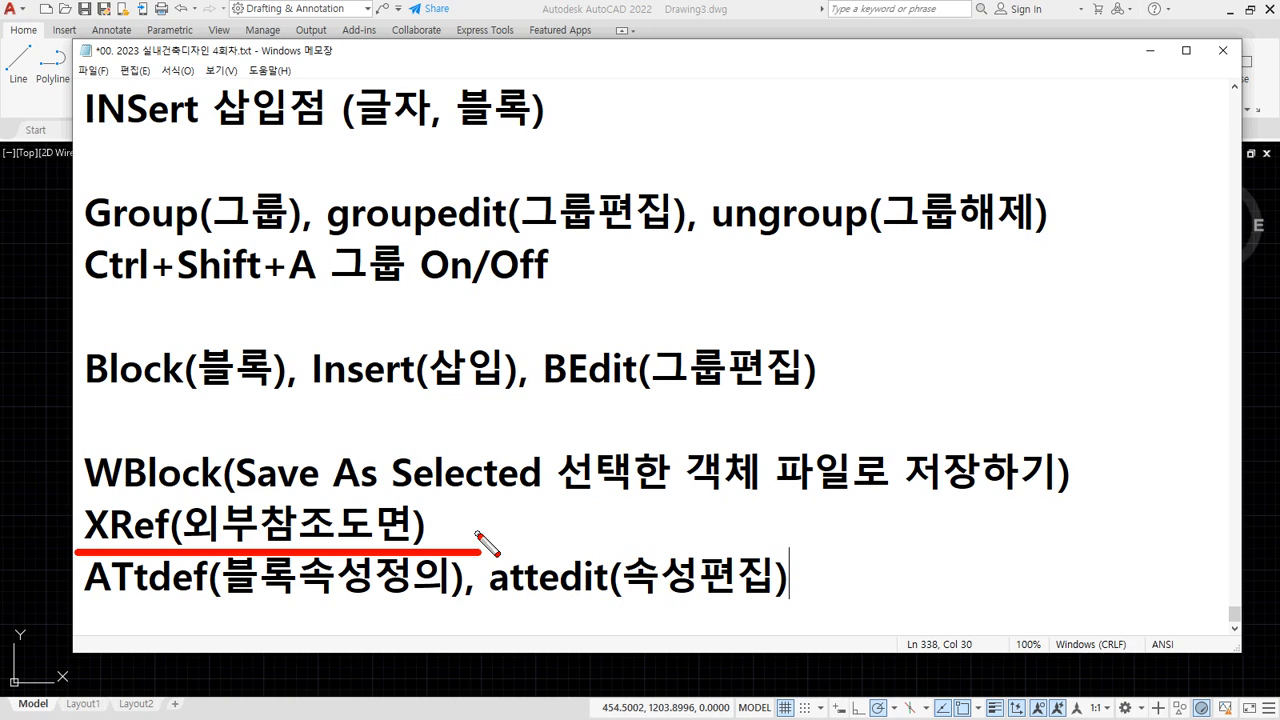
key(Escape)
Switch back to AutoCAD and open the external references manager for Drawing3 with XREF.
key(alt+Tab)
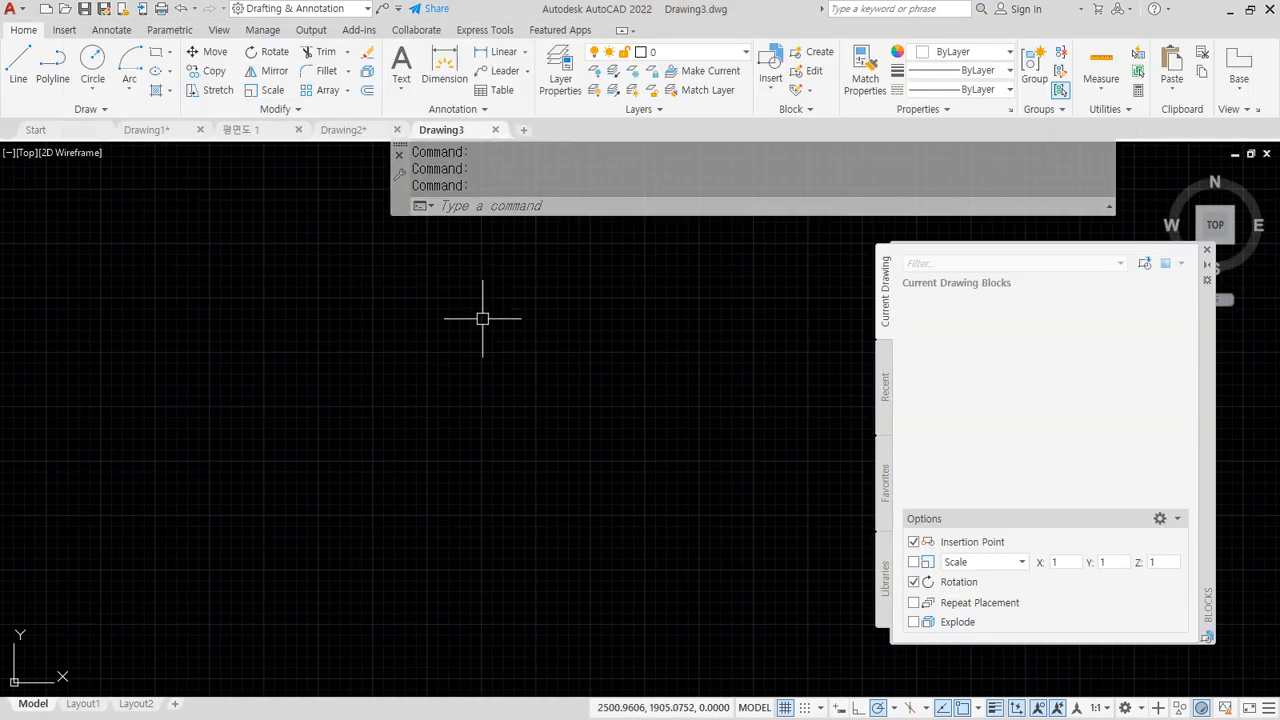
text(xref)
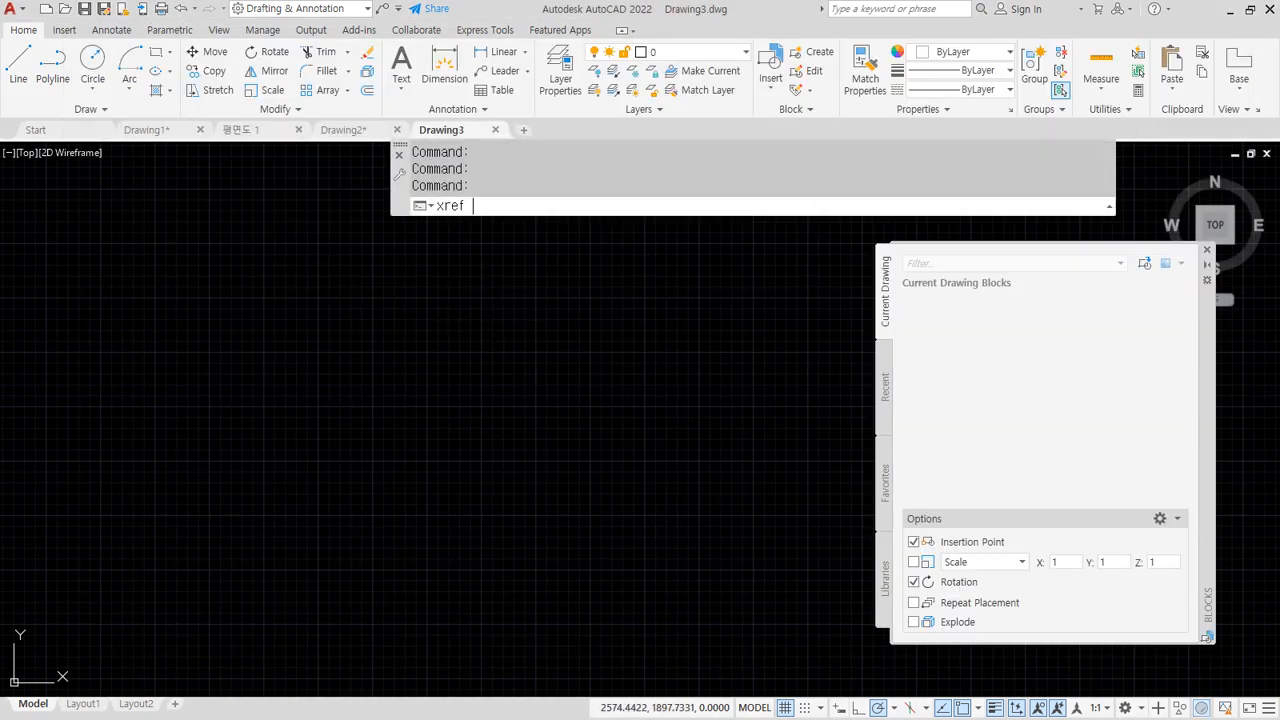
key(Return)
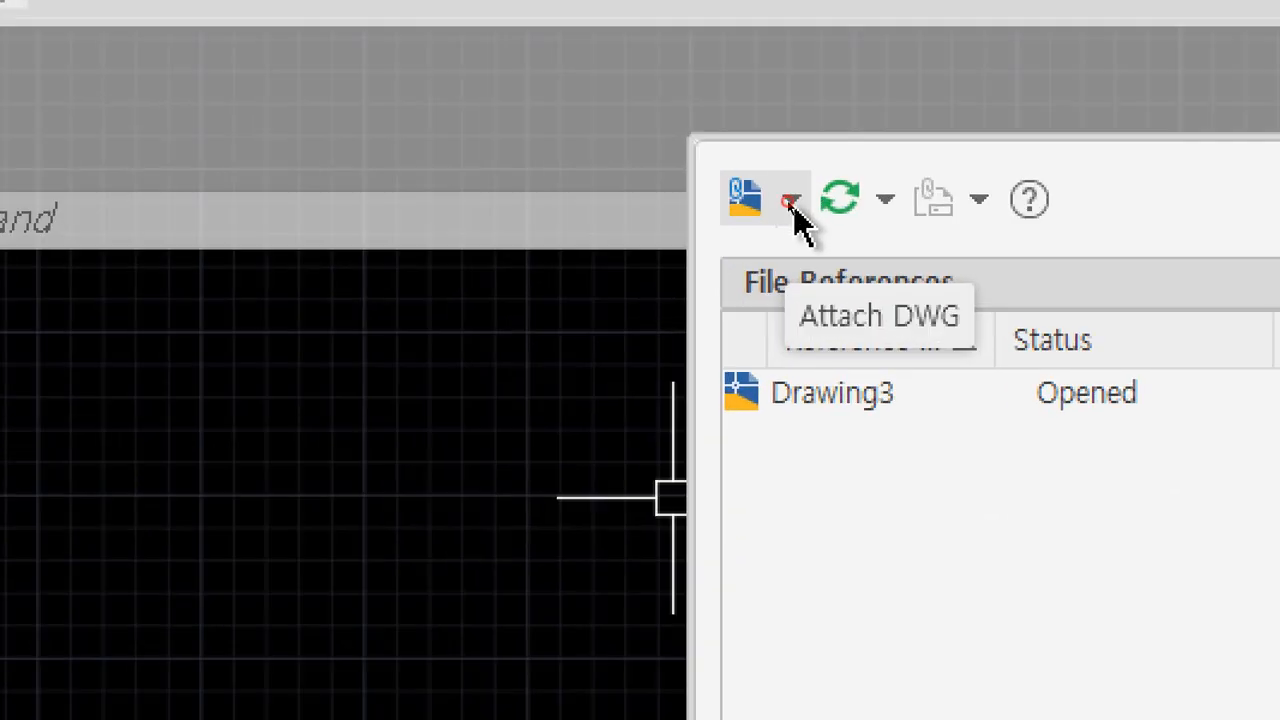
Choose 평면도 1.dwg from the 2023 실내건축 4차 folder as the DWG external reference to attach.
click(788, 201)
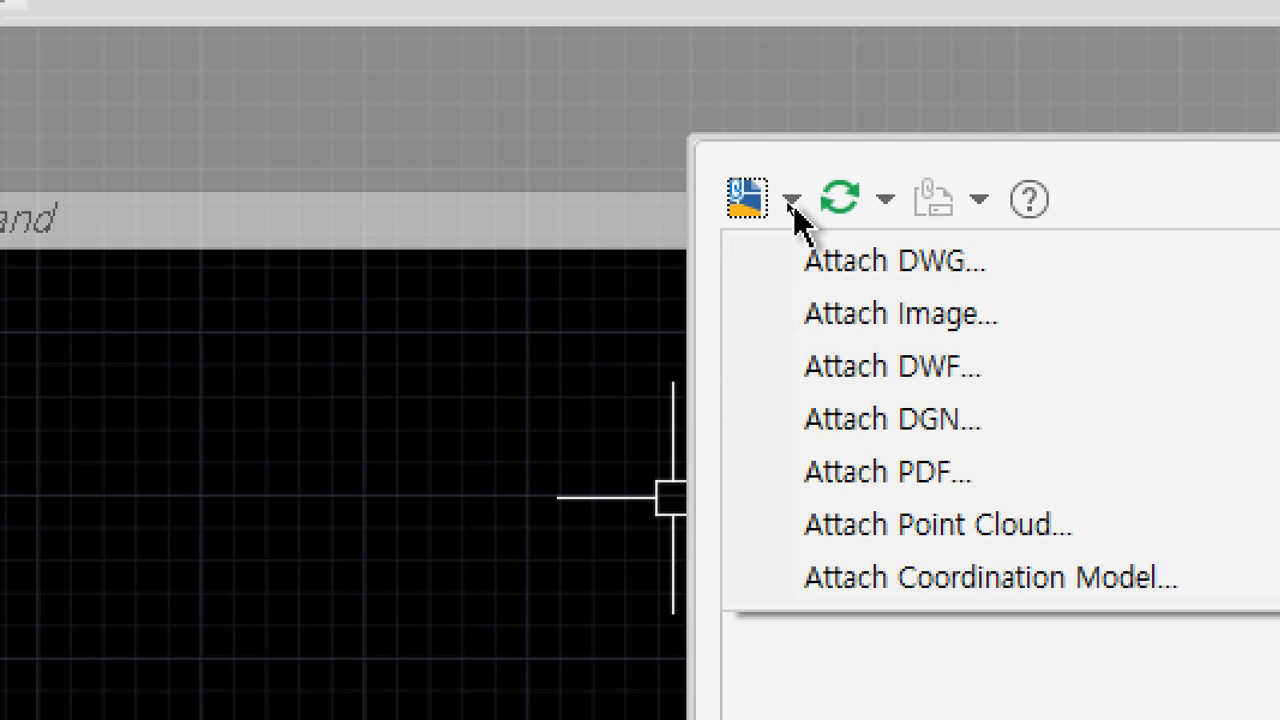
click(755, 258)
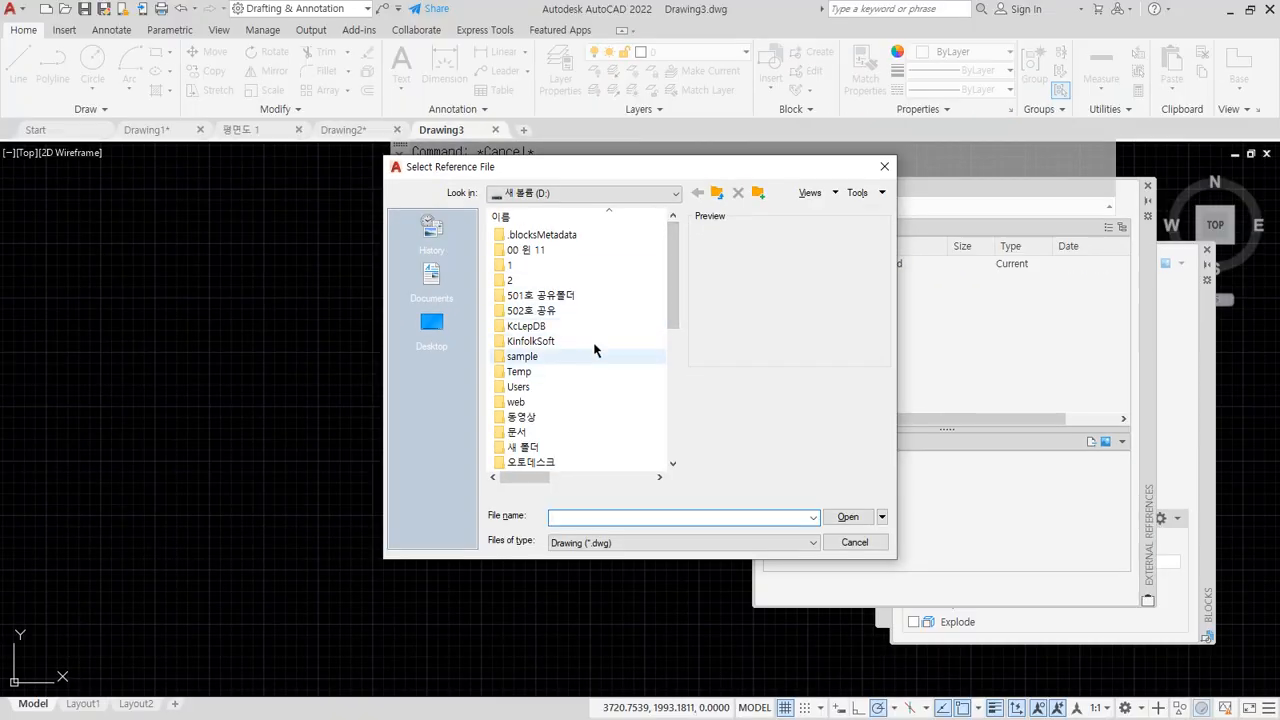
double_click(560, 310)
scroll(585, 340, down, 1)
double_click(552, 387)
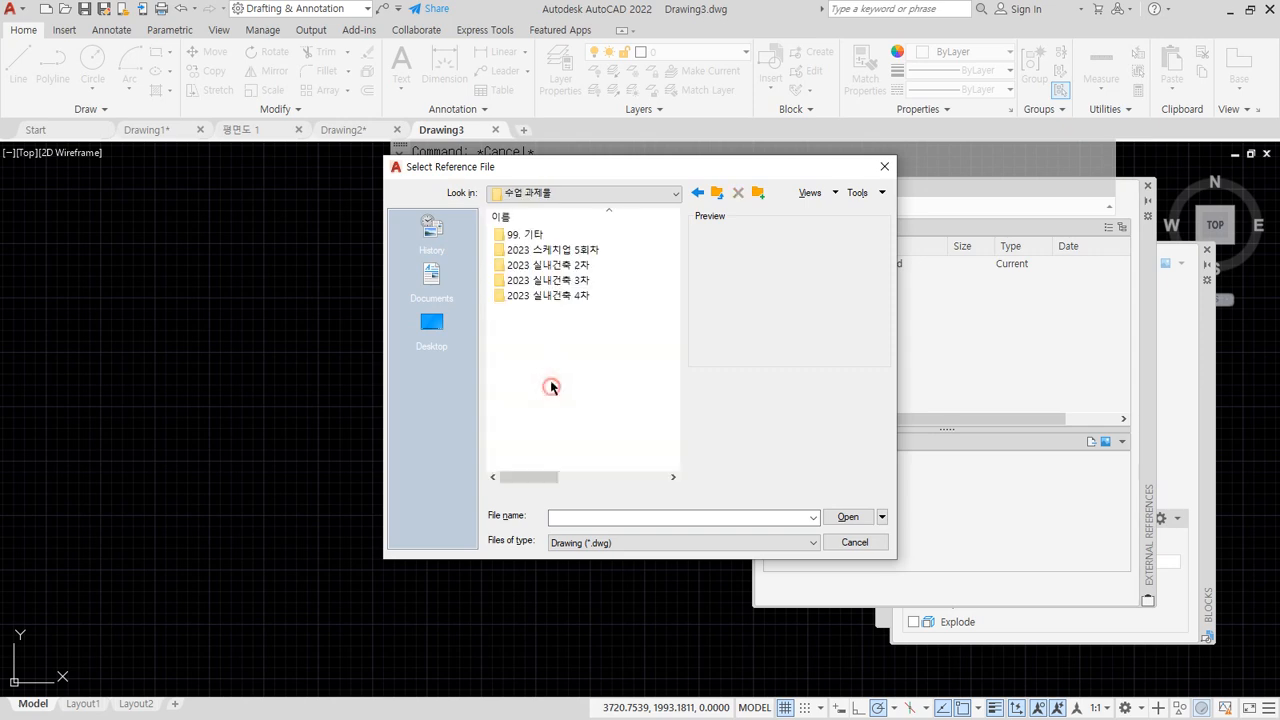
click(532, 236)
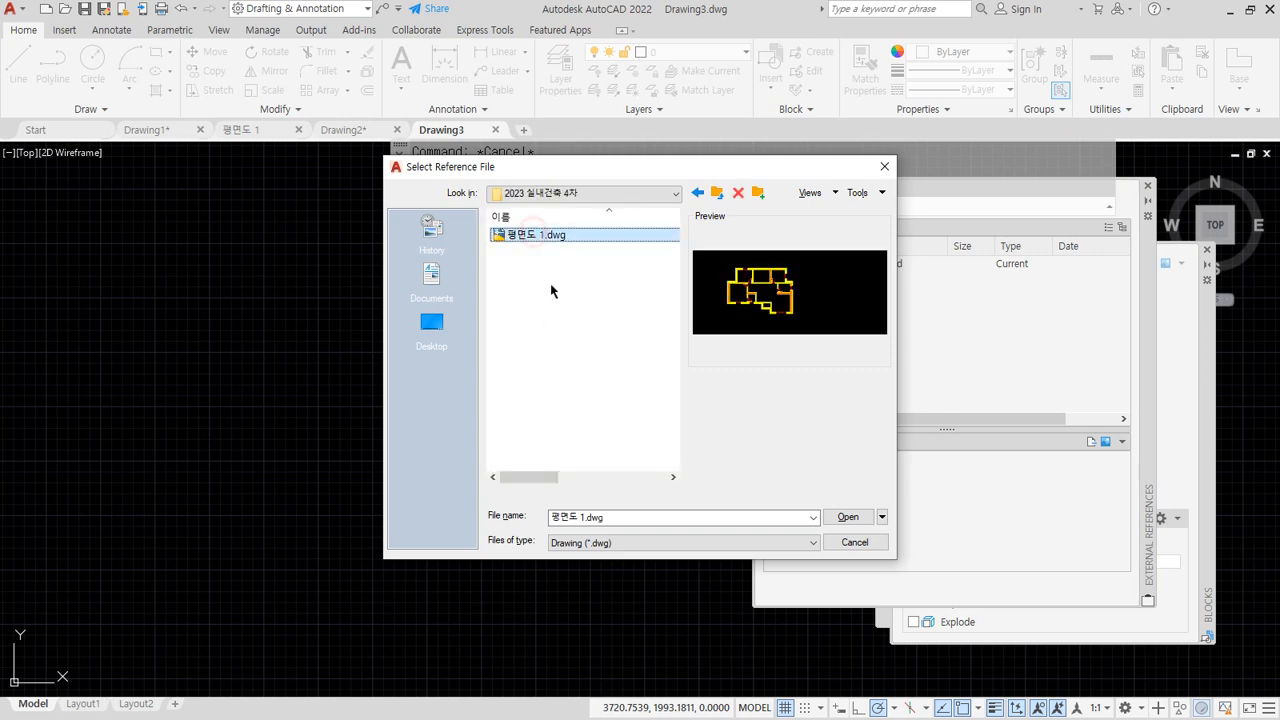
click(845, 517)
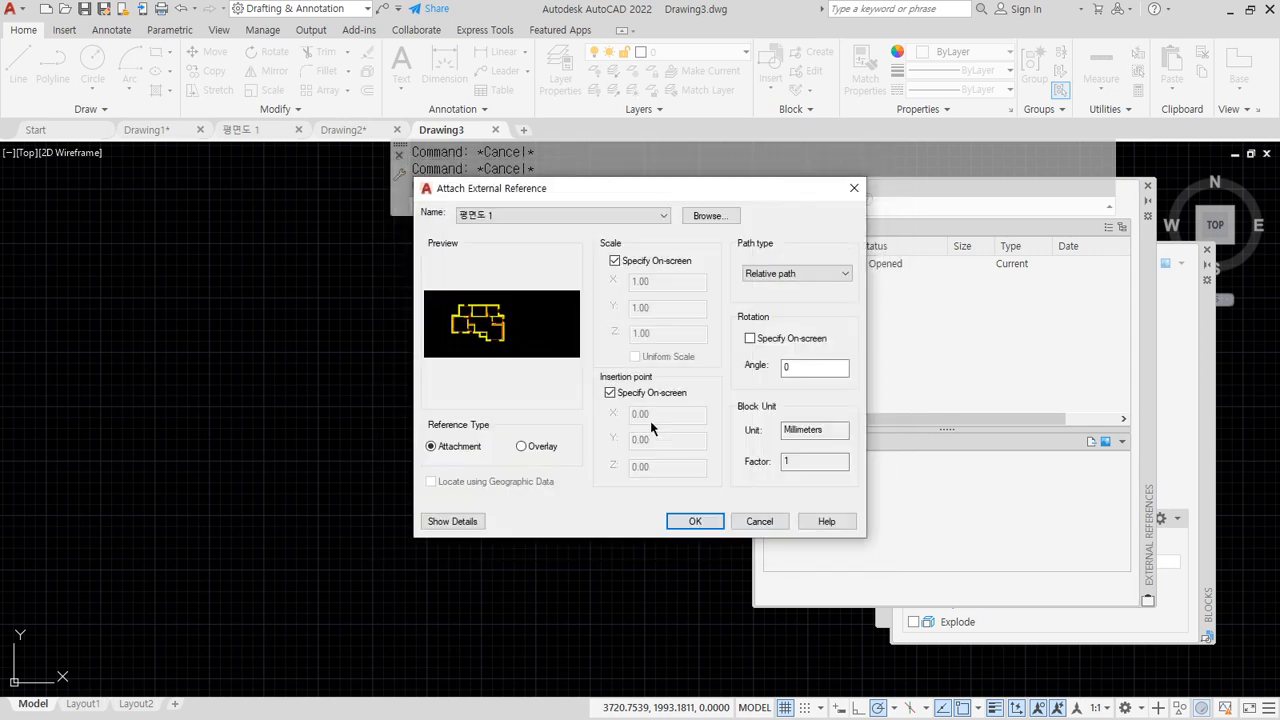
Attach the 평면도 1 reference at insertion point 0,0 with the default scale factors and show the whole plan.
click(690, 520)
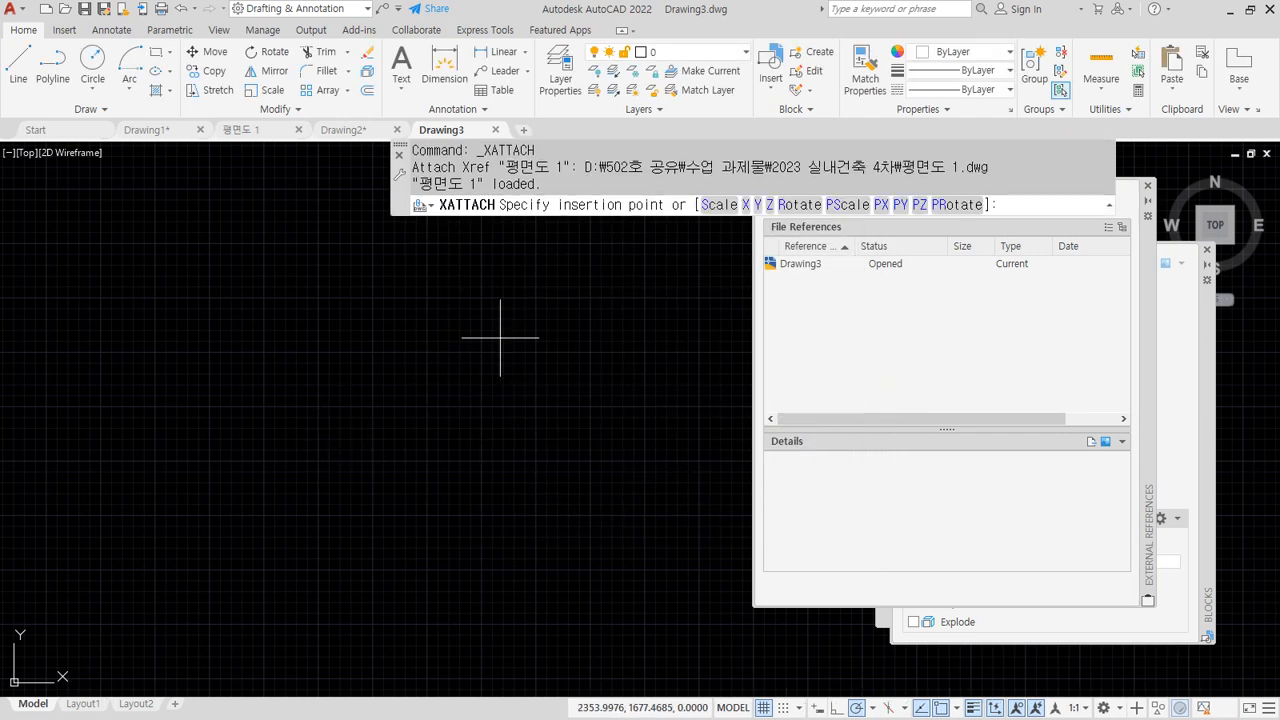
text(0,0)
key(Return)
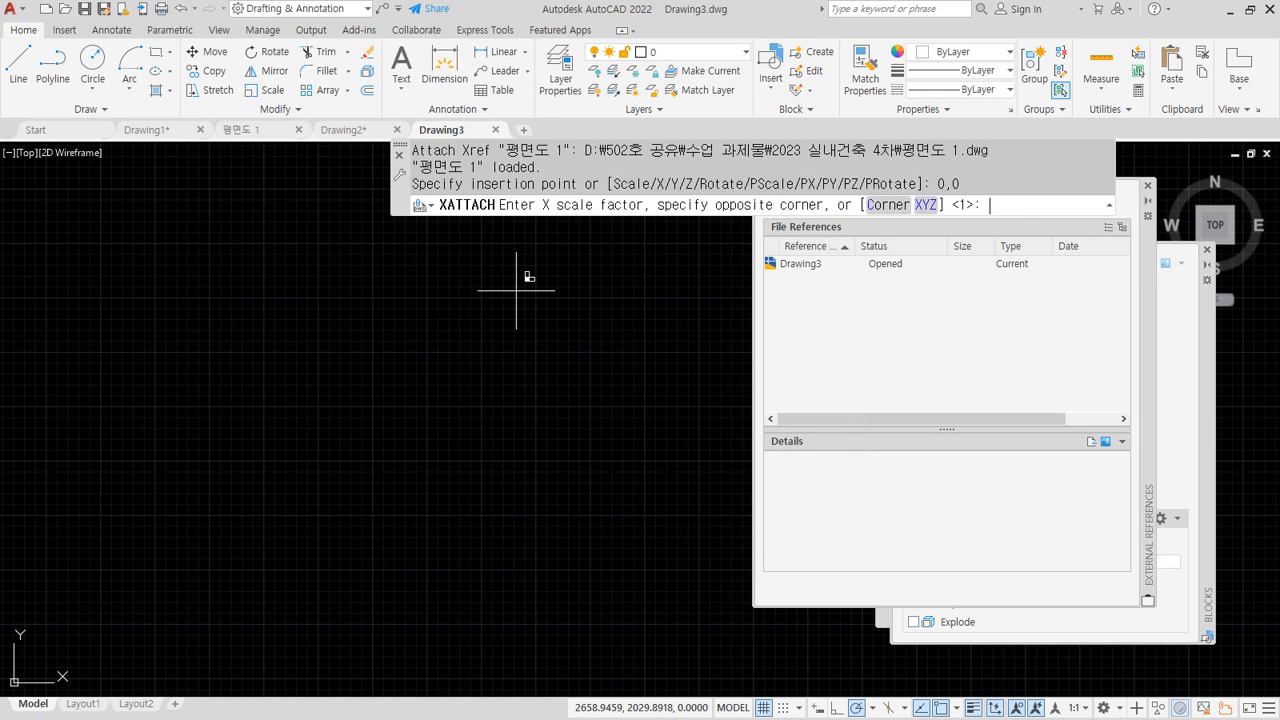
key(Return)
key(Return)
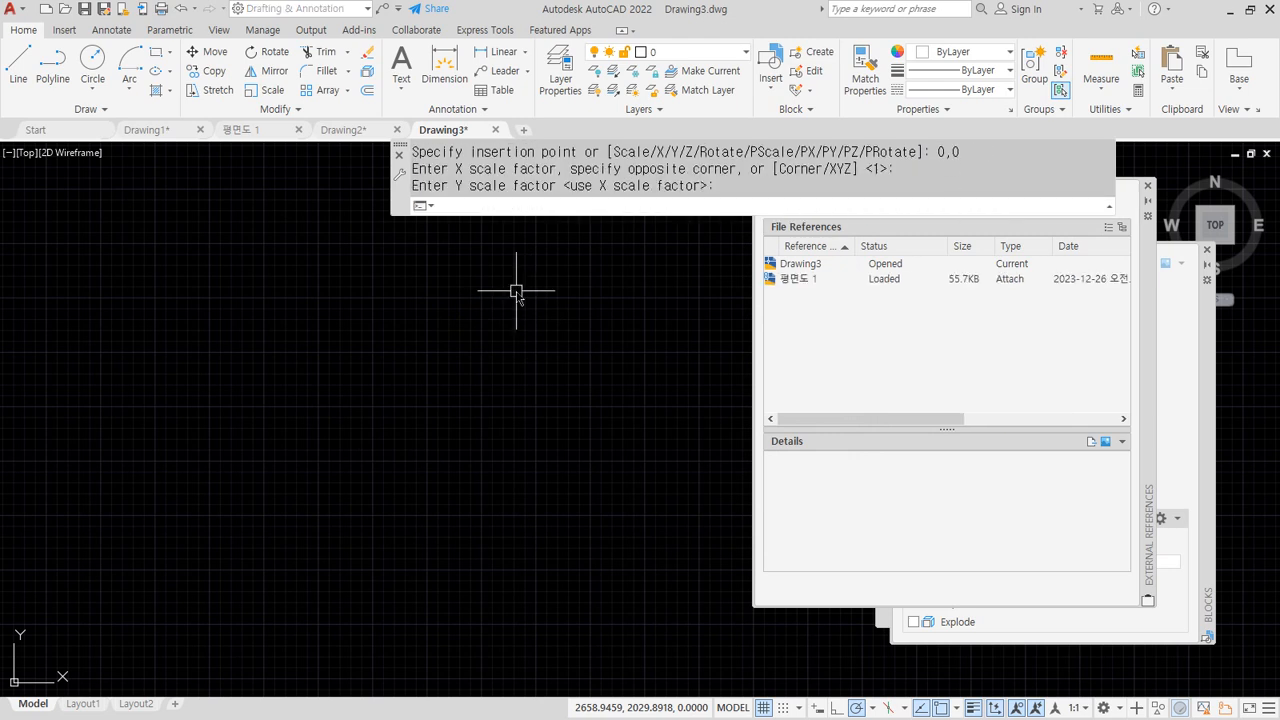
middle_click(516, 290)
middle_click(516, 290)
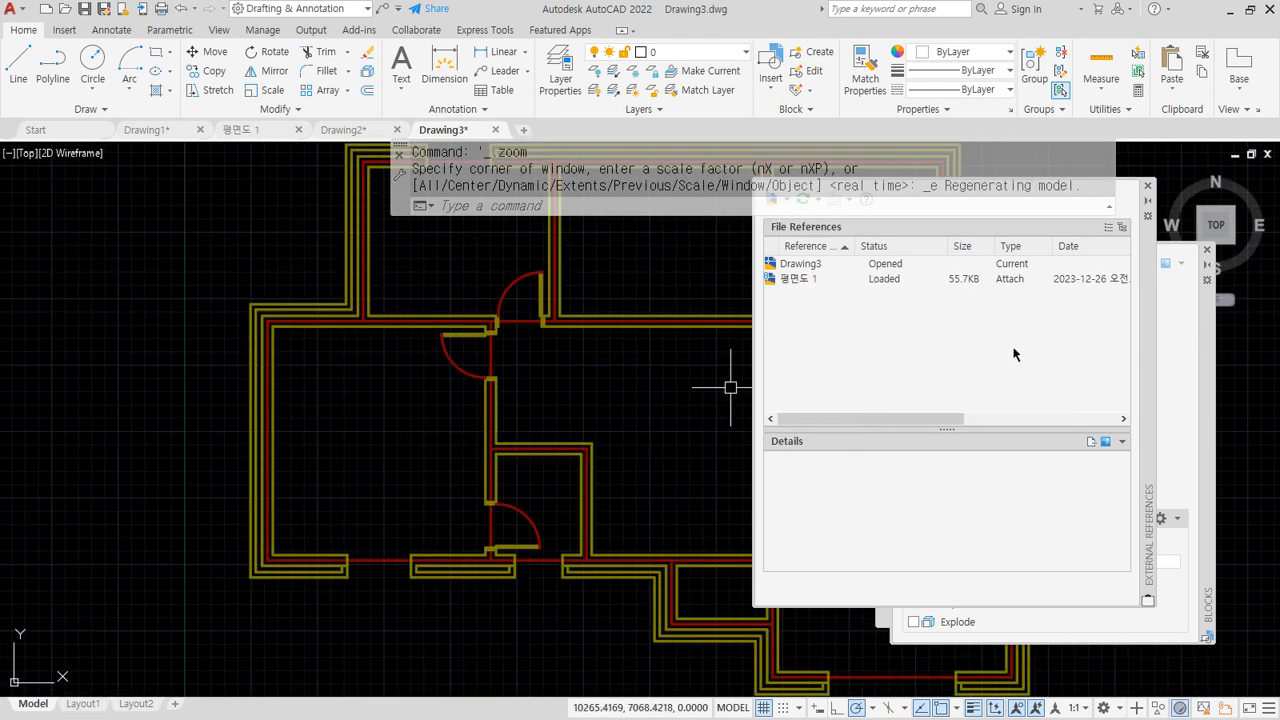
drag(786, 291, 948, 290)
mouse_move(513, 374)
mouse_down()
mouse_move(397, 339)
mouse_move(488, 407)
mouse_up()
key(Escape)
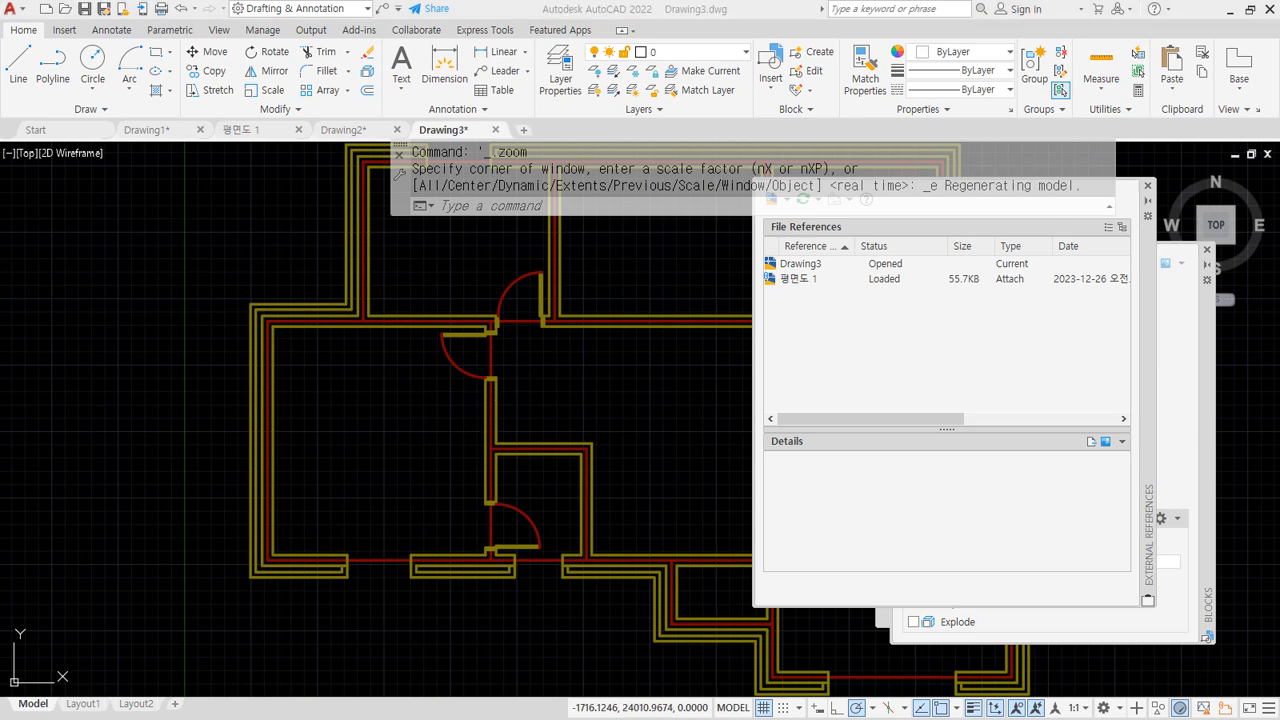
Switch to Drawing1 and examine its inserted floor plan and the blocks stored in the current drawing.
click(168, 134)
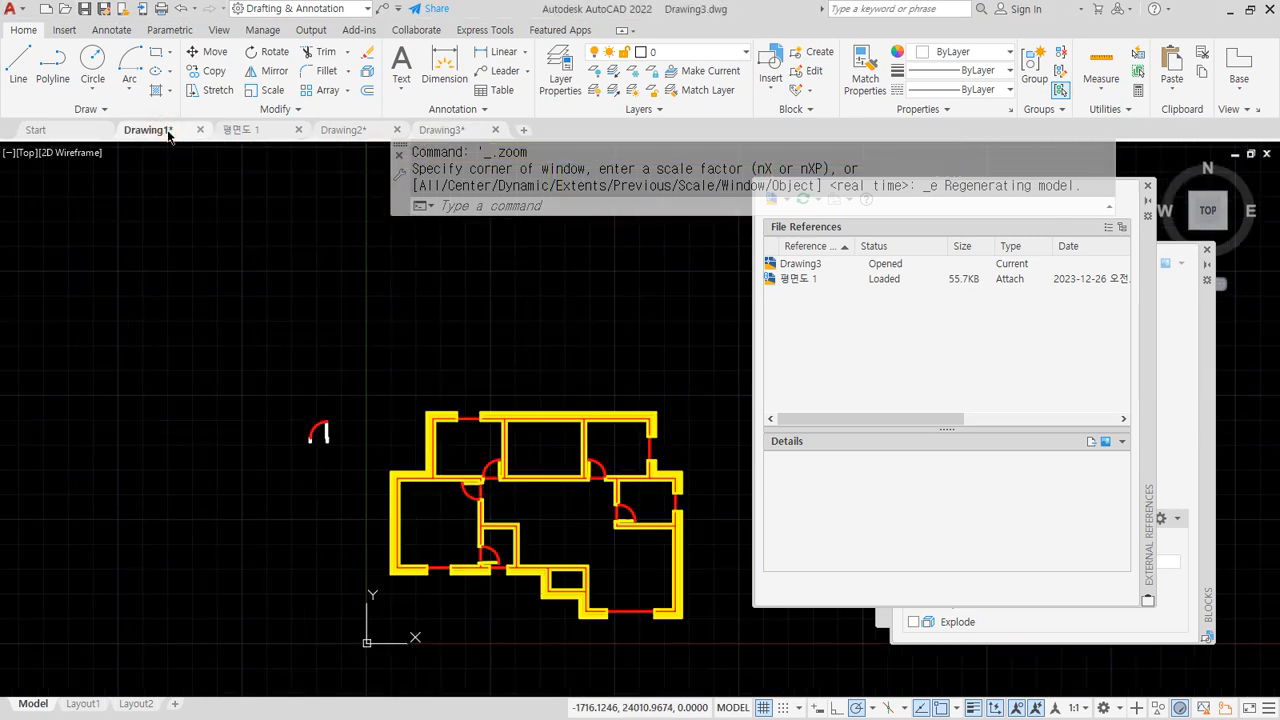
middle_drag(430, 437, 248, 331)
mouse_move(465, 570)
mouse_down()
mouse_move(443, 580)
mouse_move(266, 277)
mouse_move(527, 420)
mouse_move(332, 527)
mouse_up()
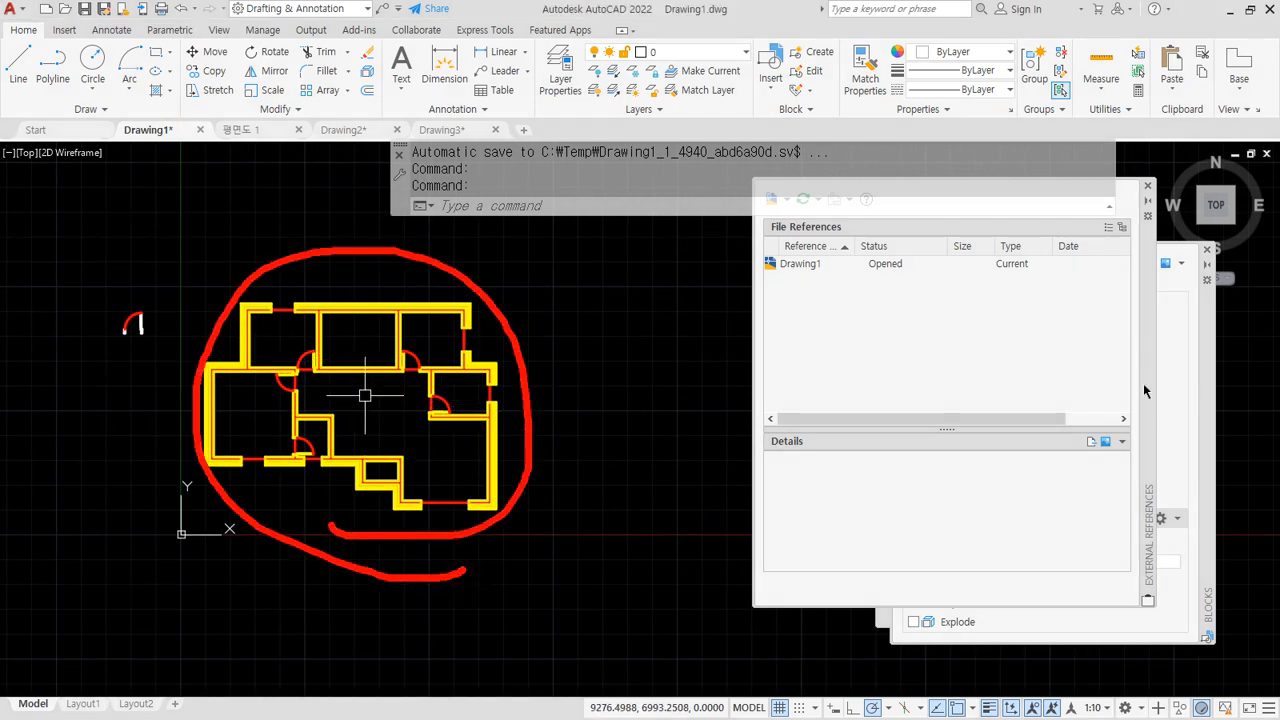
key(Escape)
click(1195, 375)
click(1206, 350)
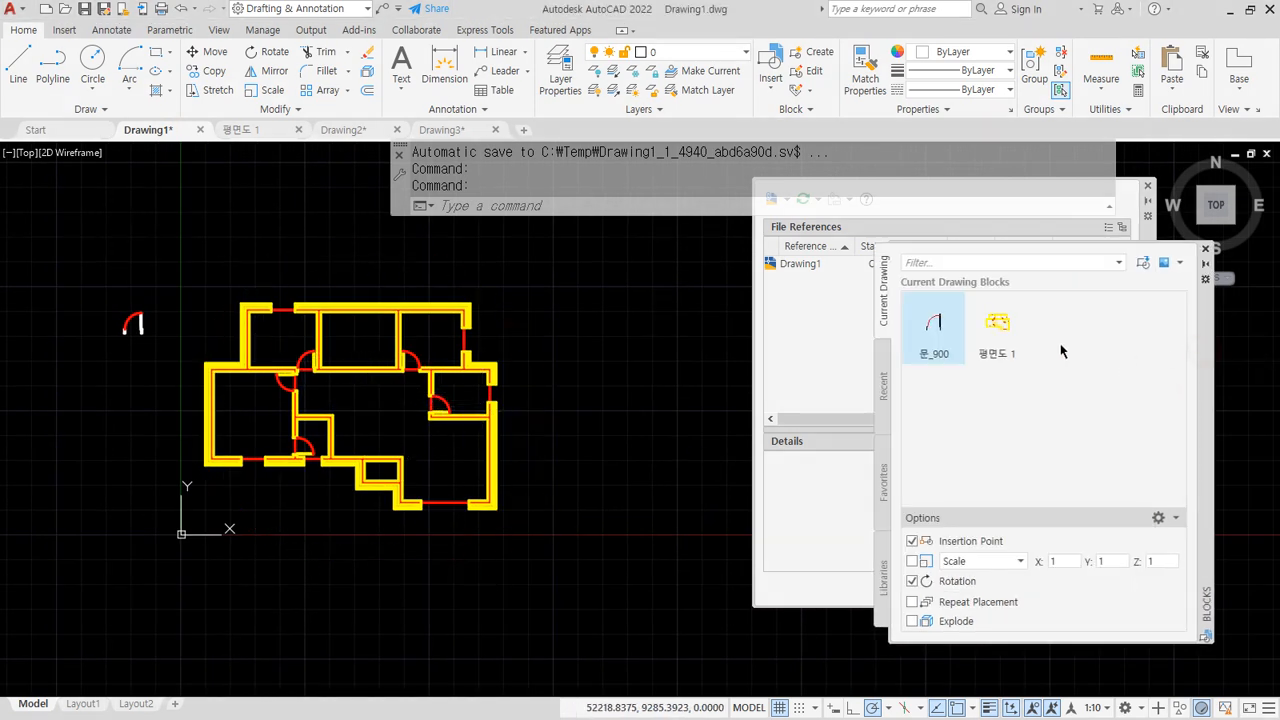
mouse_move(1003, 382)
mouse_down()
mouse_move(985, 300)
mouse_move(1070, 375)
mouse_move(1011, 384)
mouse_up()
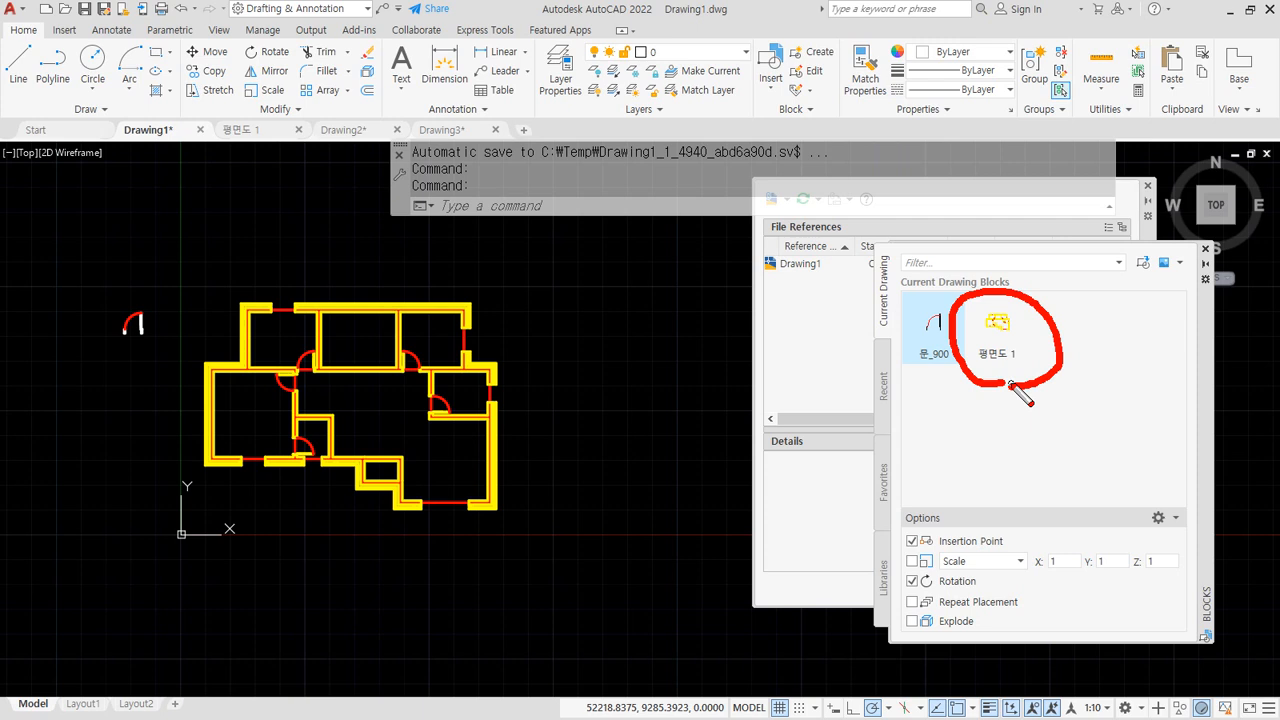
key(Escape)
Compare the 평면도 1 source drawing with the floor plan block inserted in Drawing1.
click(252, 129)
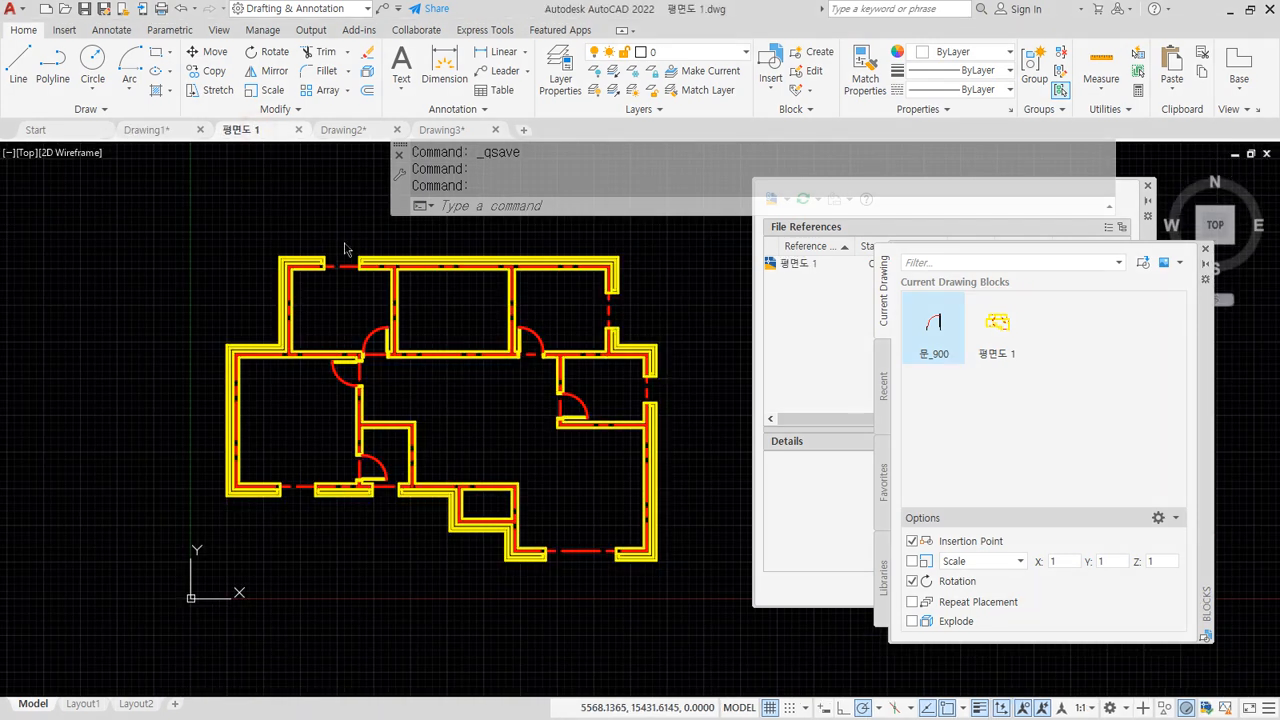
mouse_move(414, 366)
mouse_down()
mouse_move(366, 300)
mouse_move(414, 400)
mouse_up()
key(Escape)
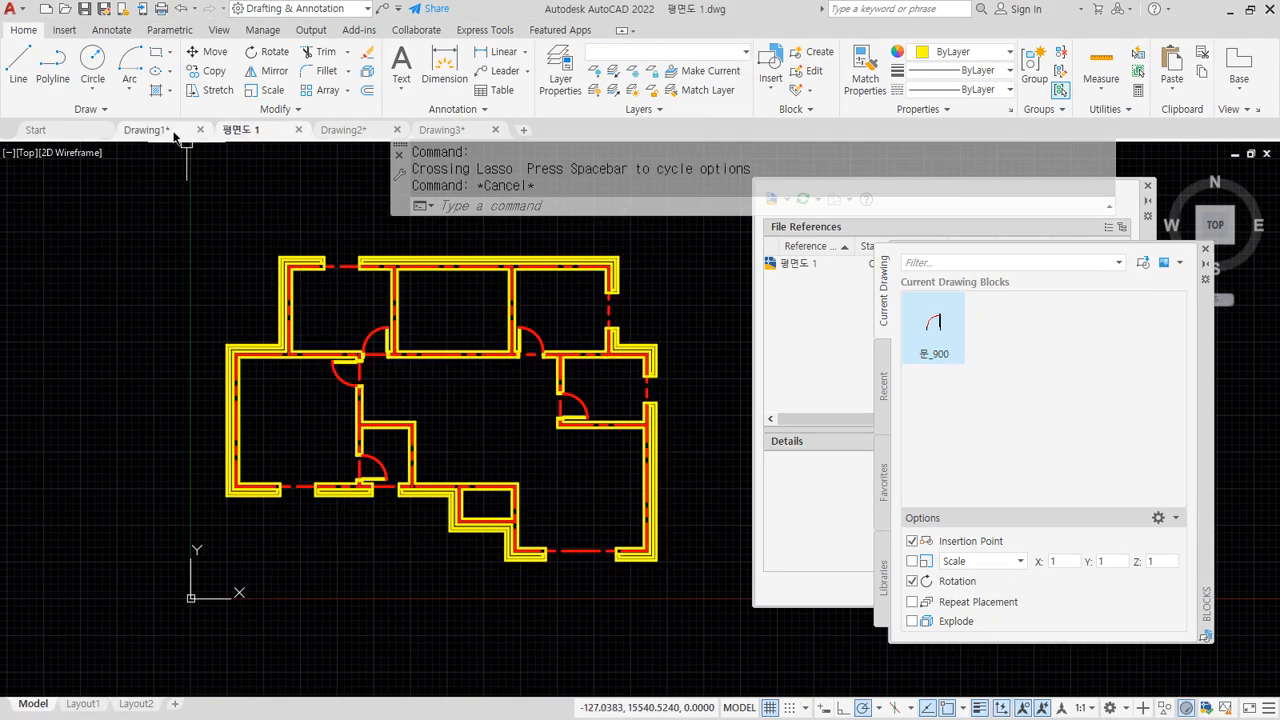
click(183, 134)
mouse_move(369, 519)
mouse_down()
mouse_move(243, 363)
mouse_move(443, 457)
mouse_move(345, 470)
mouse_up()
key(Escape)
Return to Drawing3 and examine the whole attached plan together with its block list and file references.
click(443, 129)
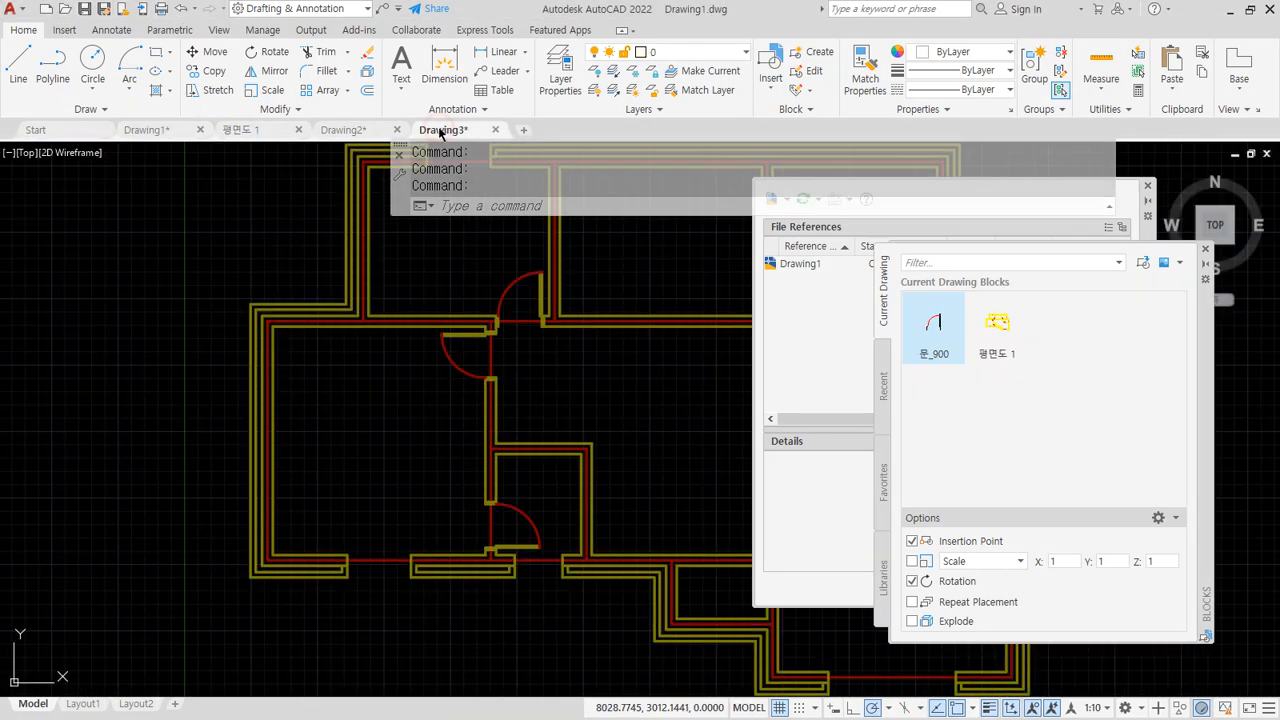
scroll(451, 445, down, 2)
middle_drag(512, 396, 298, 380)
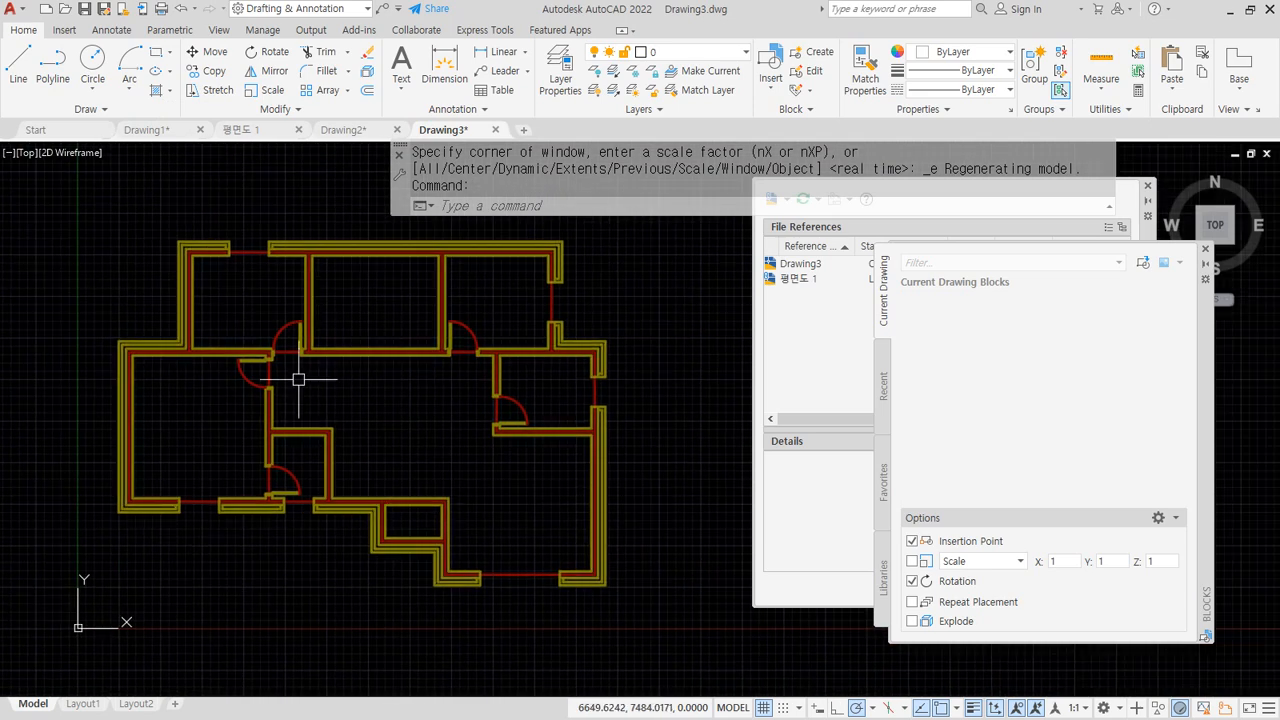
mouse_move(383, 456)
mouse_down()
mouse_move(253, 432)
mouse_move(390, 452)
mouse_up()
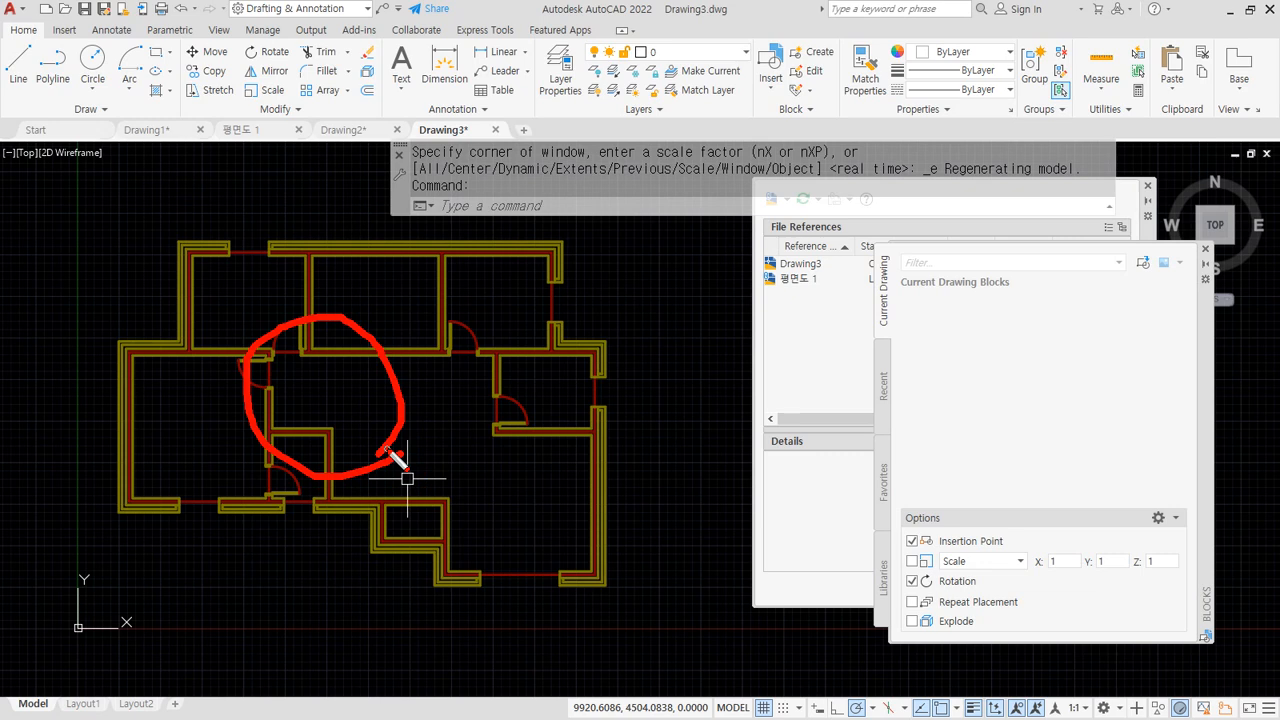
drag(822, 296, 759, 299)
key(Escape)
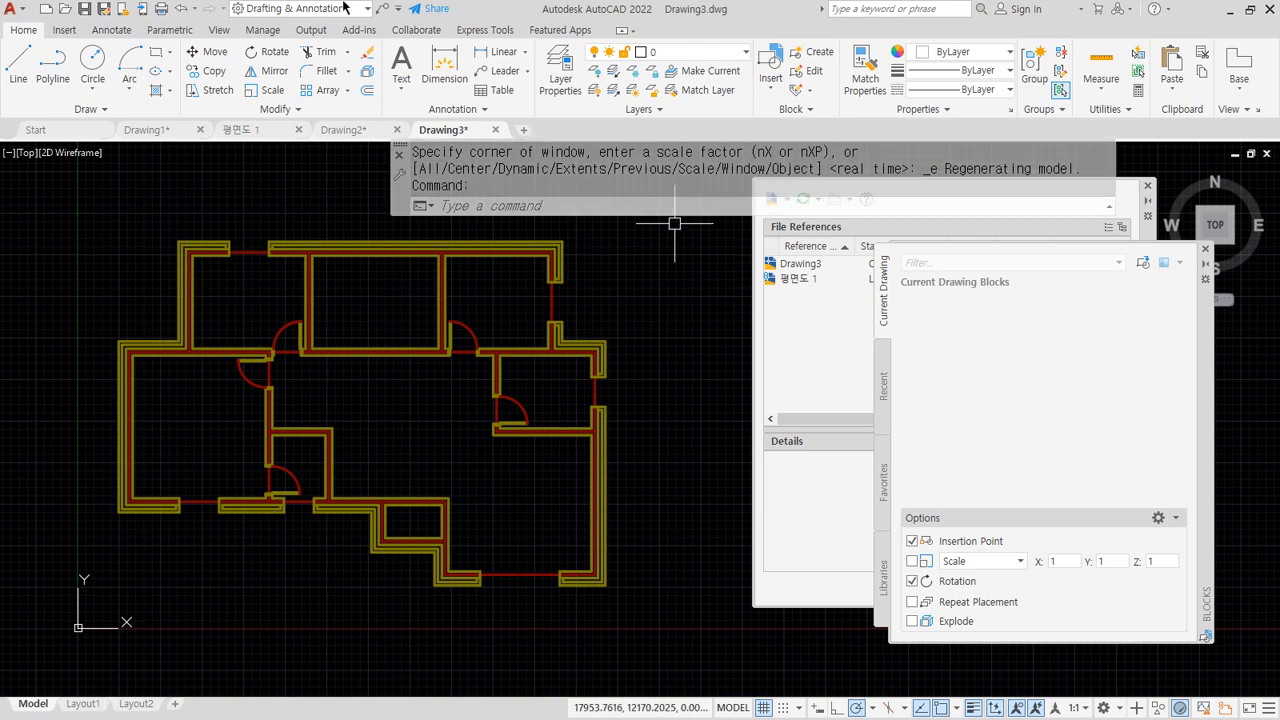
Draw eight circles of varying sizes inside the rooms of the 평면도 1 source drawing and save it.
click(245, 130)
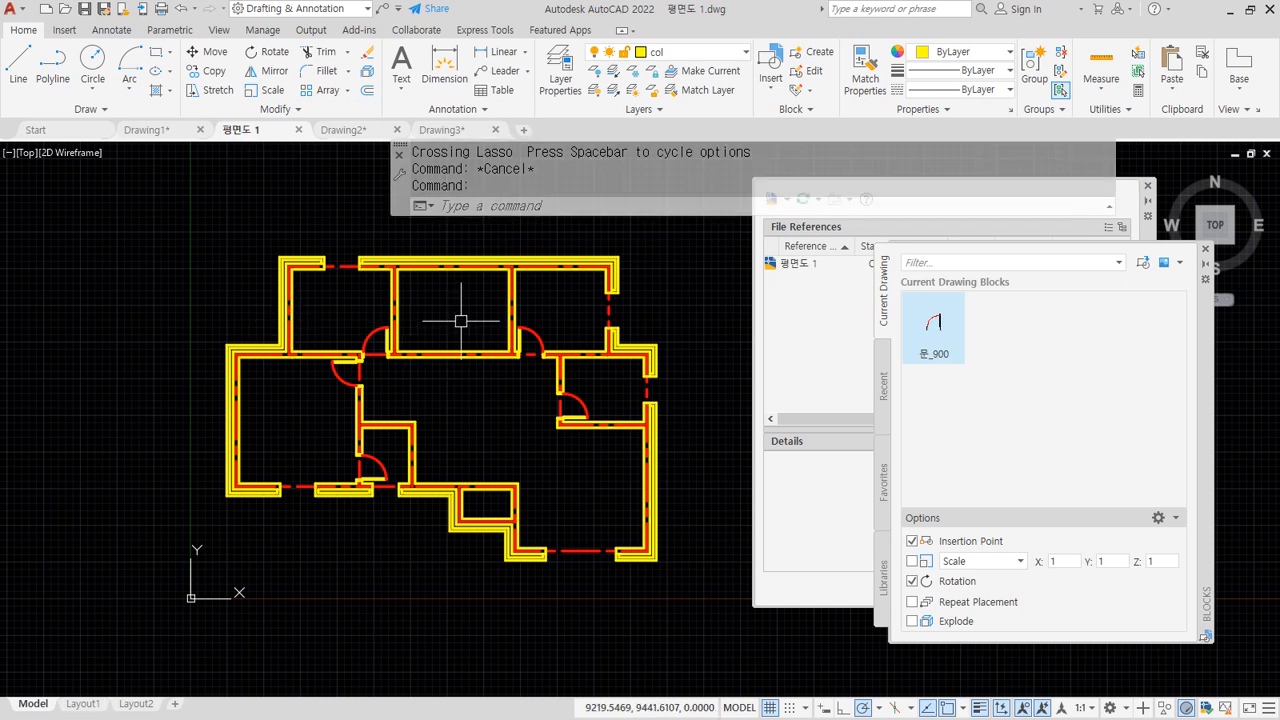
scroll(463, 322, up, 2)
text(c)
key(space)
click(474, 467)
click(472, 438)
key(space)
click(603, 571)
click(611, 549)
key(space)
click(714, 597)
click(709, 559)
key(space)
click(715, 425)
click(698, 427)
key(space)
click(639, 311)
click(663, 311)
key(space)
click(406, 287)
click(423, 287)
key(space)
click(247, 286)
click(232, 272)
key(space)
click(217, 446)
click(190, 446)
key(space)
key(Escape)
scroll(424, 408, down, 3)
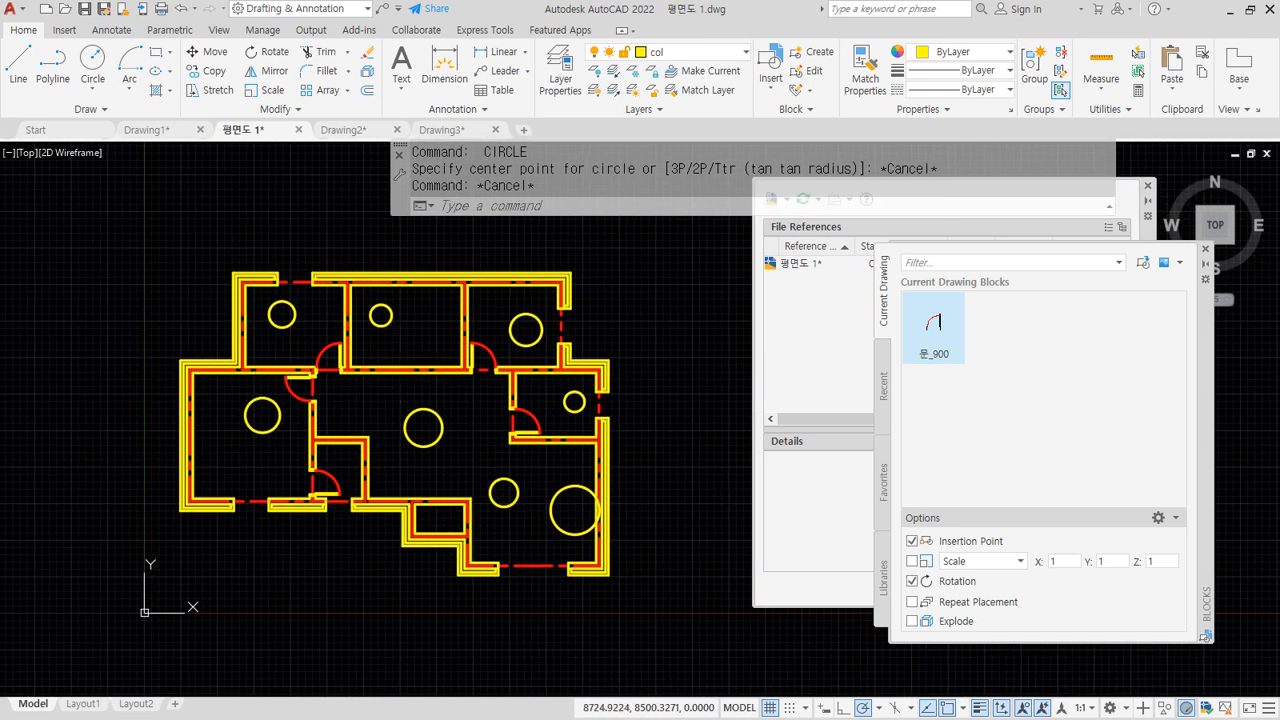
key(ctrl+s)
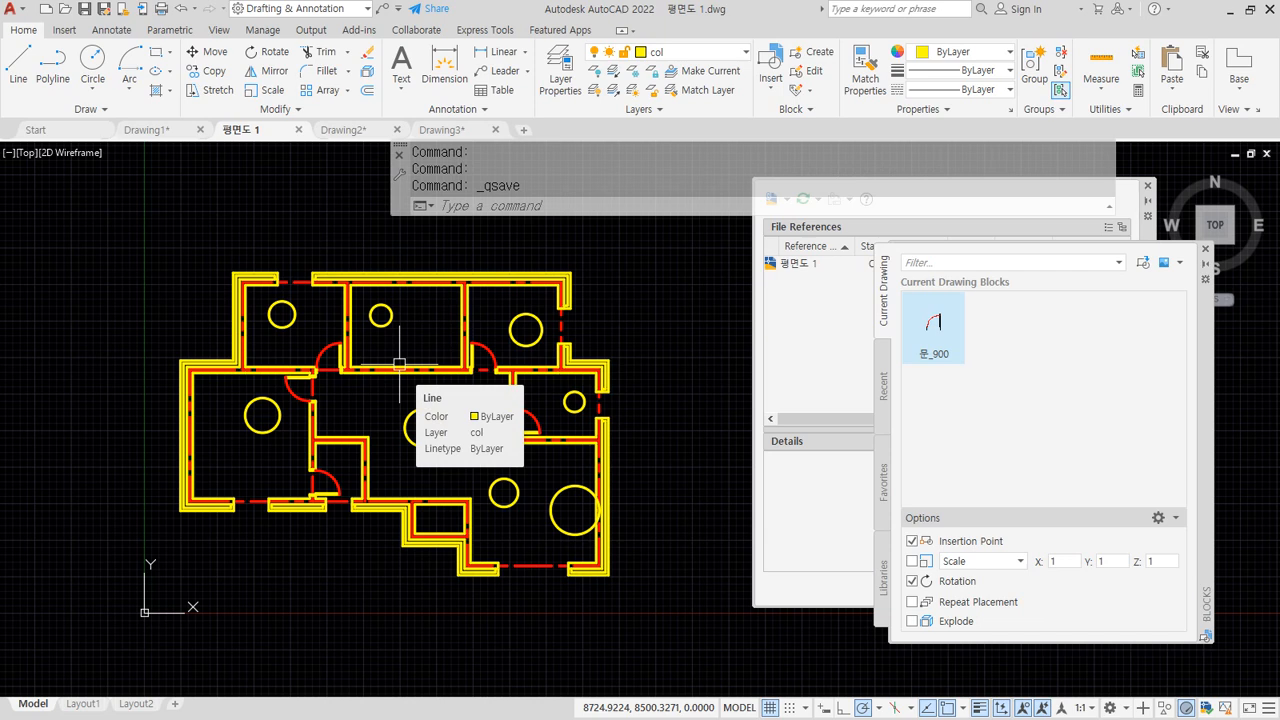
Reload the modified 평면도 1 reference in Drawing3 and compare it with the block in Drawing1.
click(158, 131)
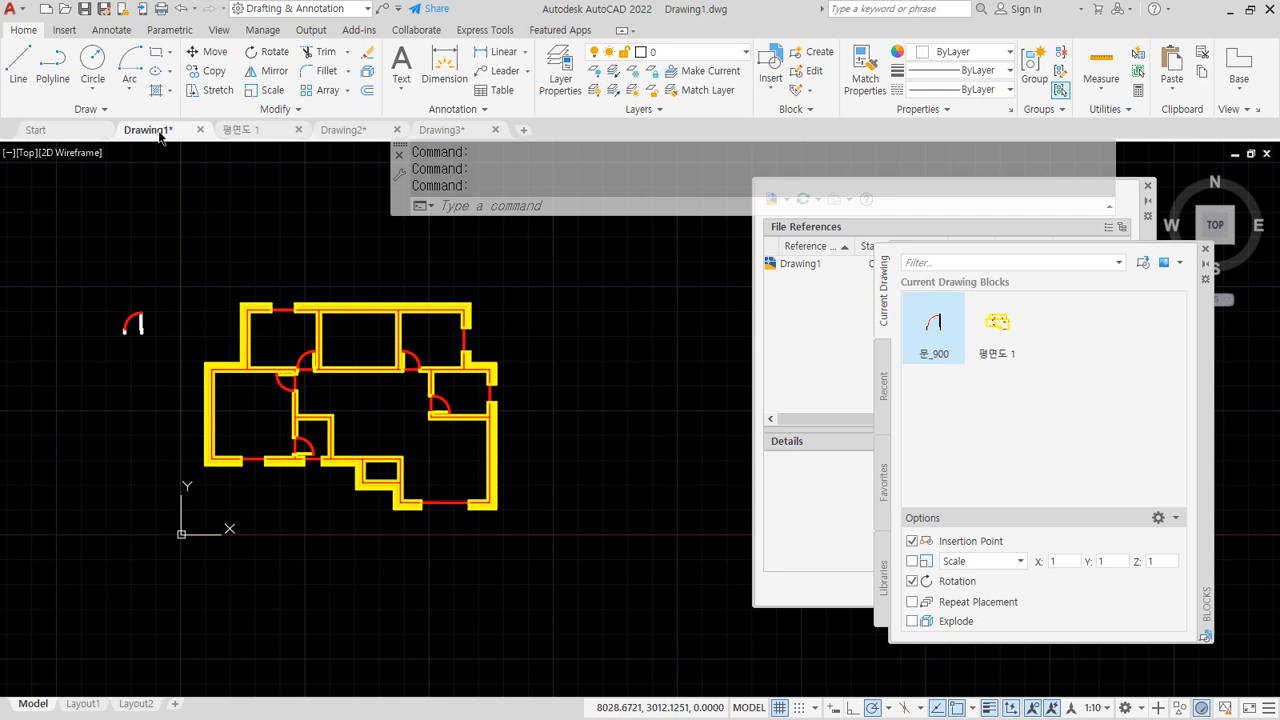
click(453, 130)
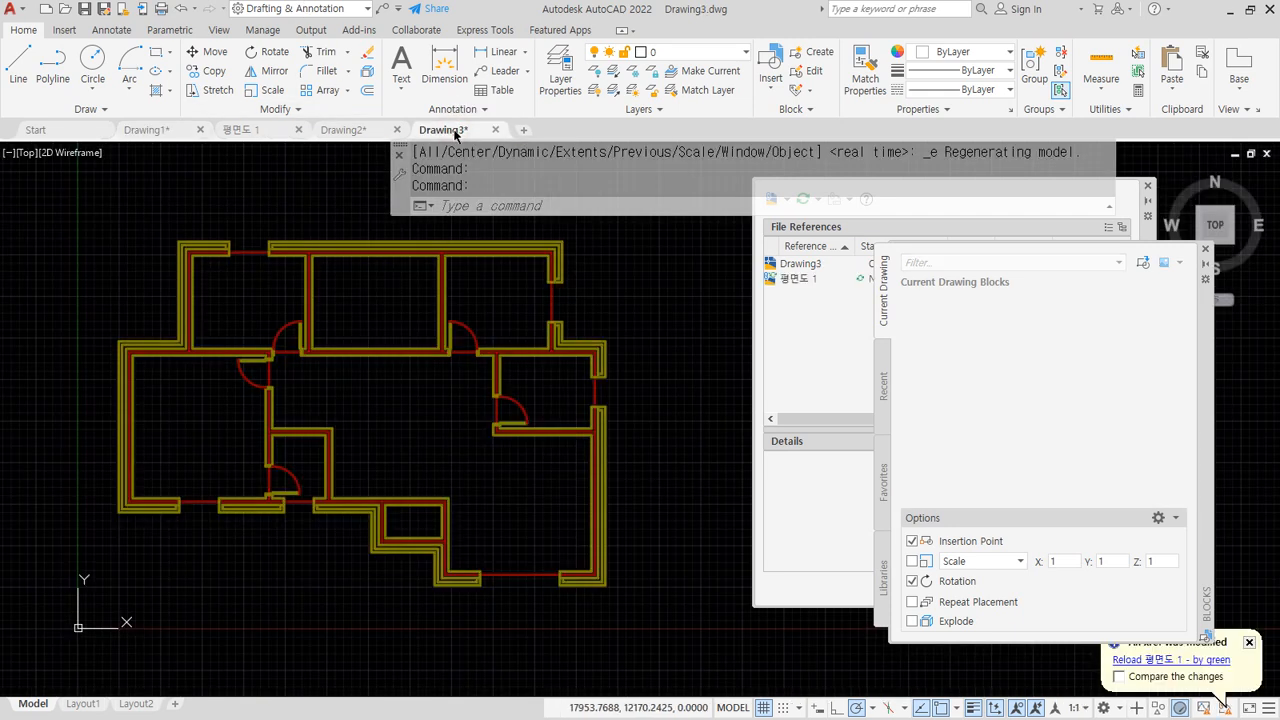
drag(1205, 400, 1175, 335)
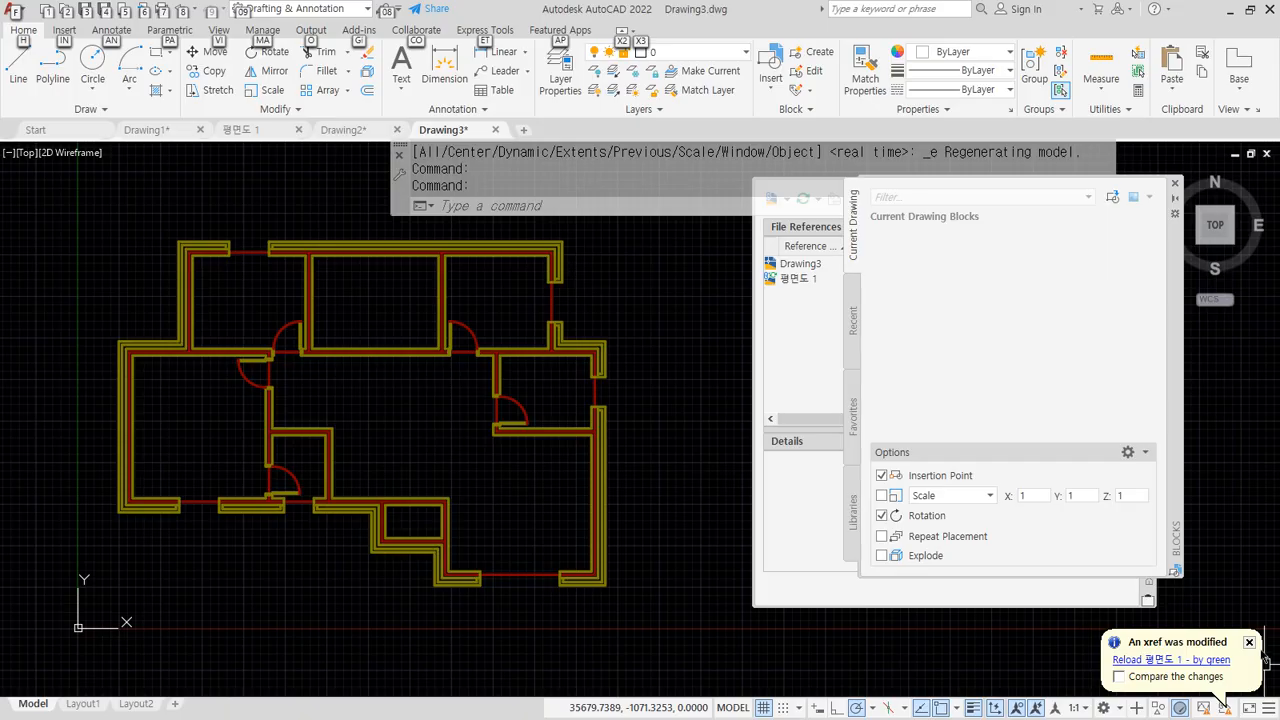
click(1181, 662)
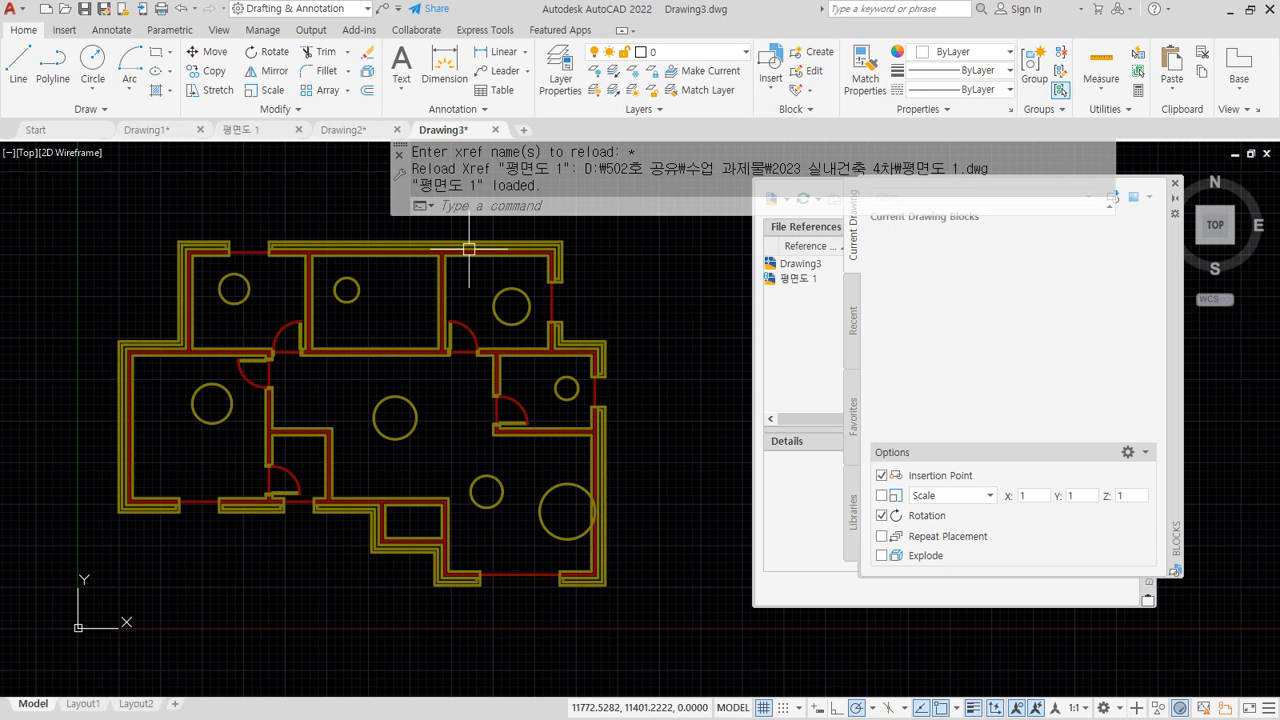
click(150, 130)
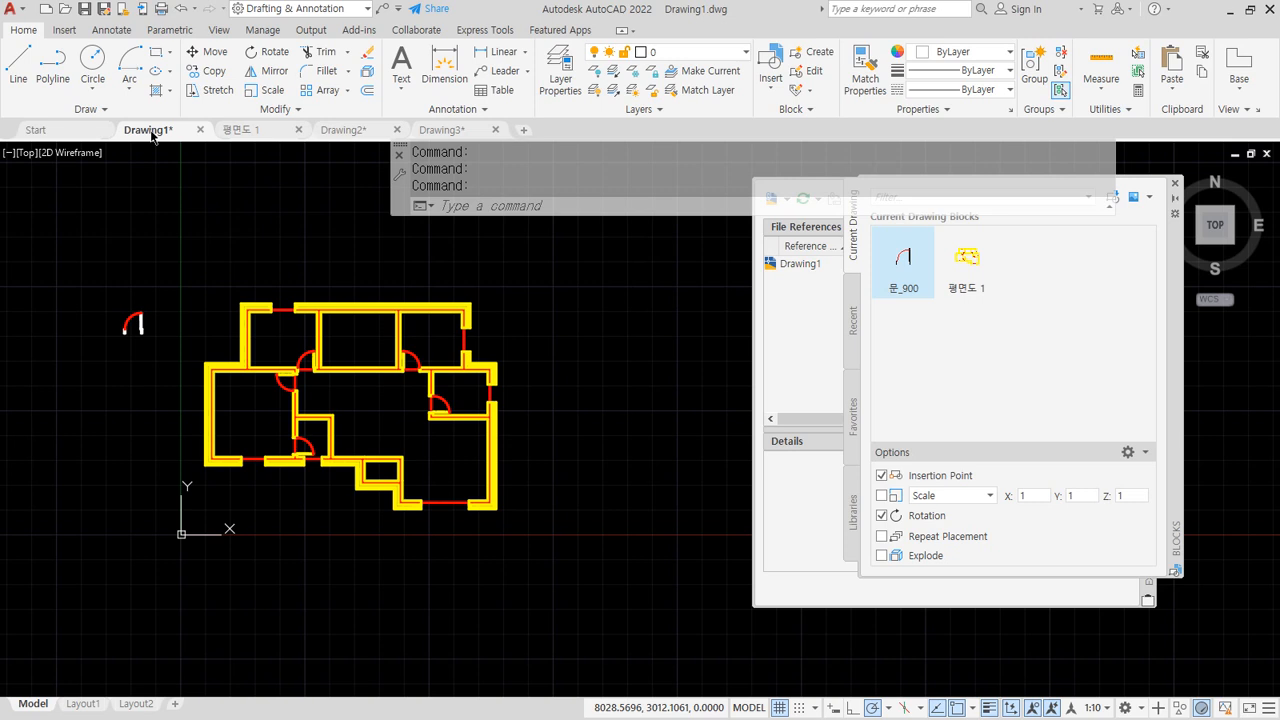
click(446, 129)
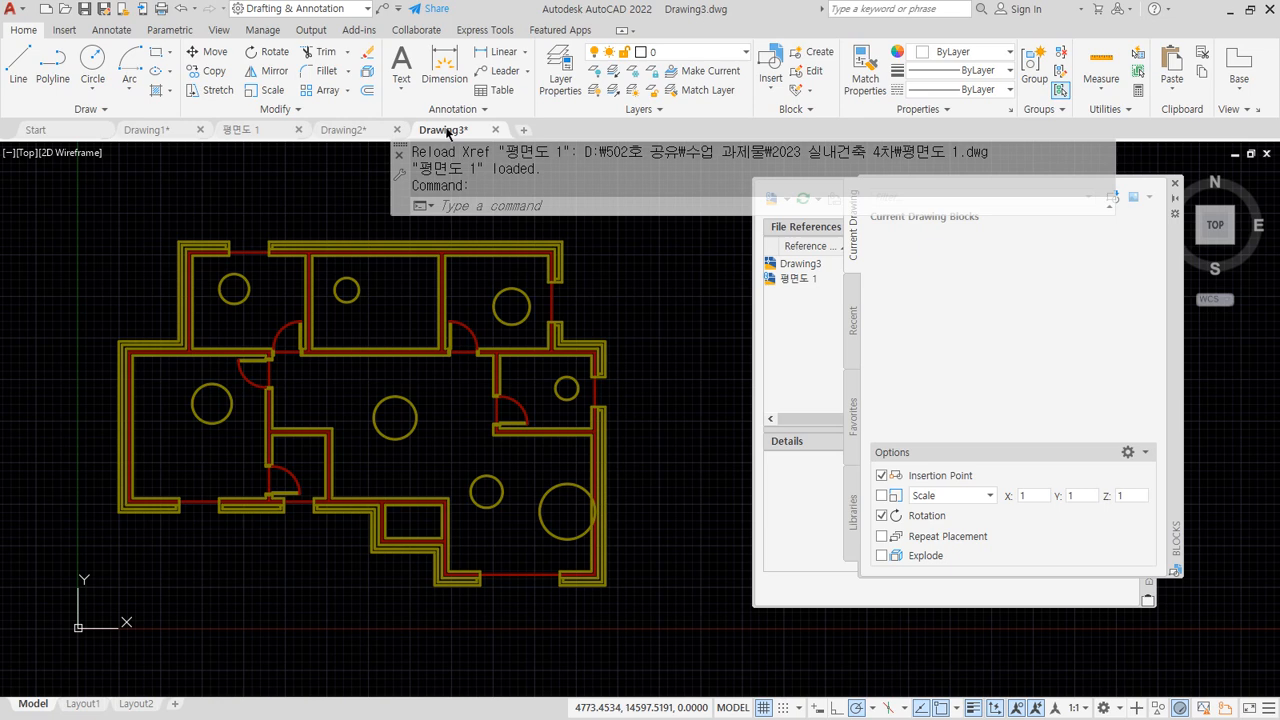
Erase all eight circles from the rooms of the 평면도 1 source drawing and save it.
click(252, 129)
click(280, 317)
key(Delete)
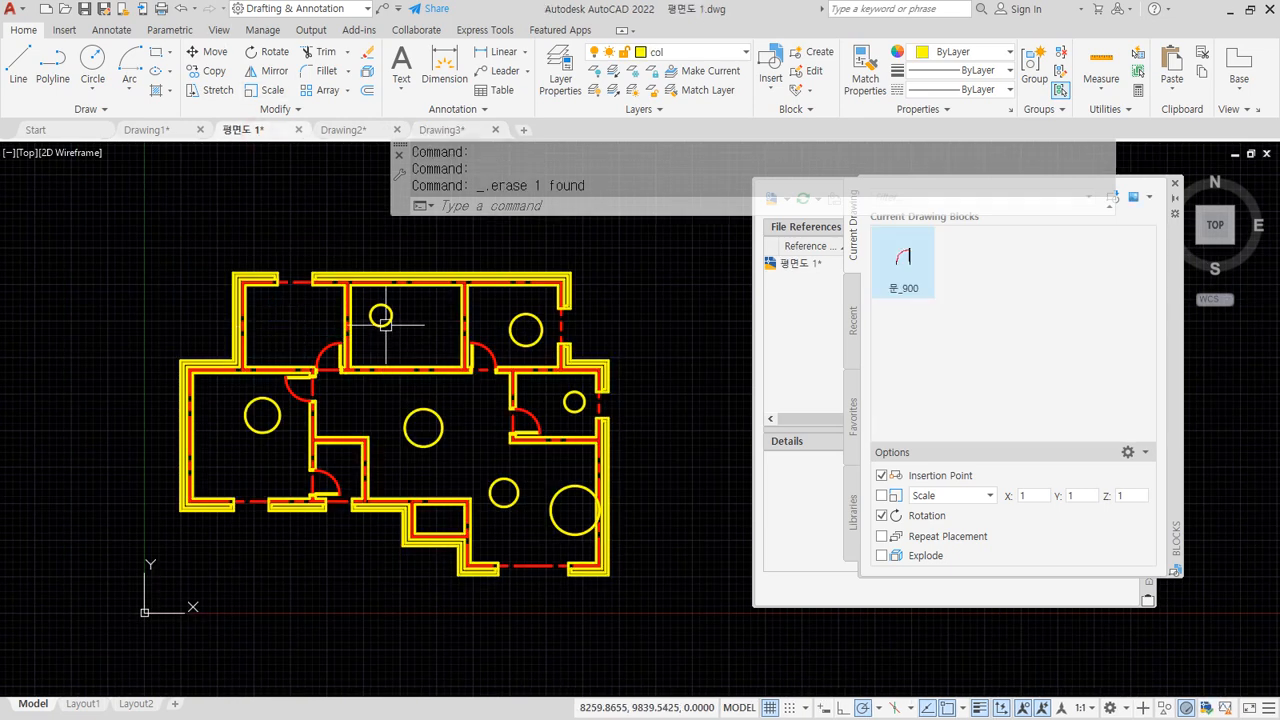
click(522, 326)
key(Delete)
click(574, 401)
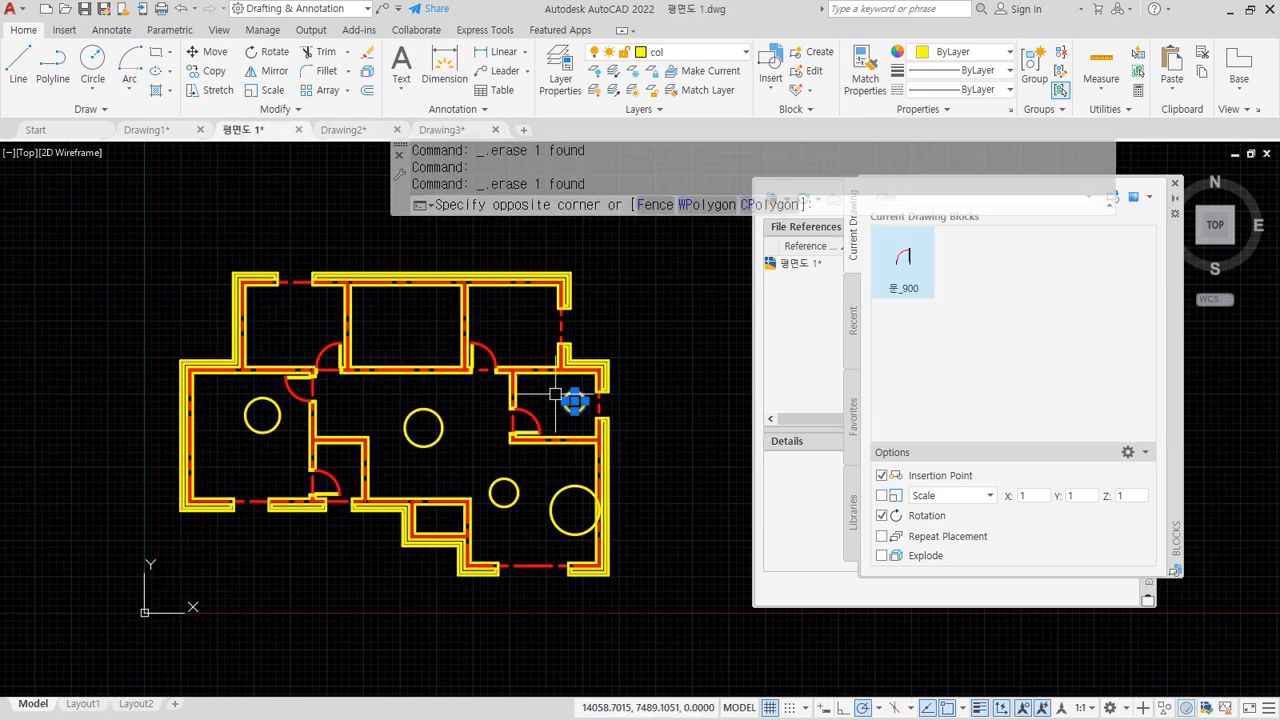
click(557, 392)
key(Delete)
click(575, 484)
key(Delete)
click(519, 492)
key(Delete)
click(438, 442)
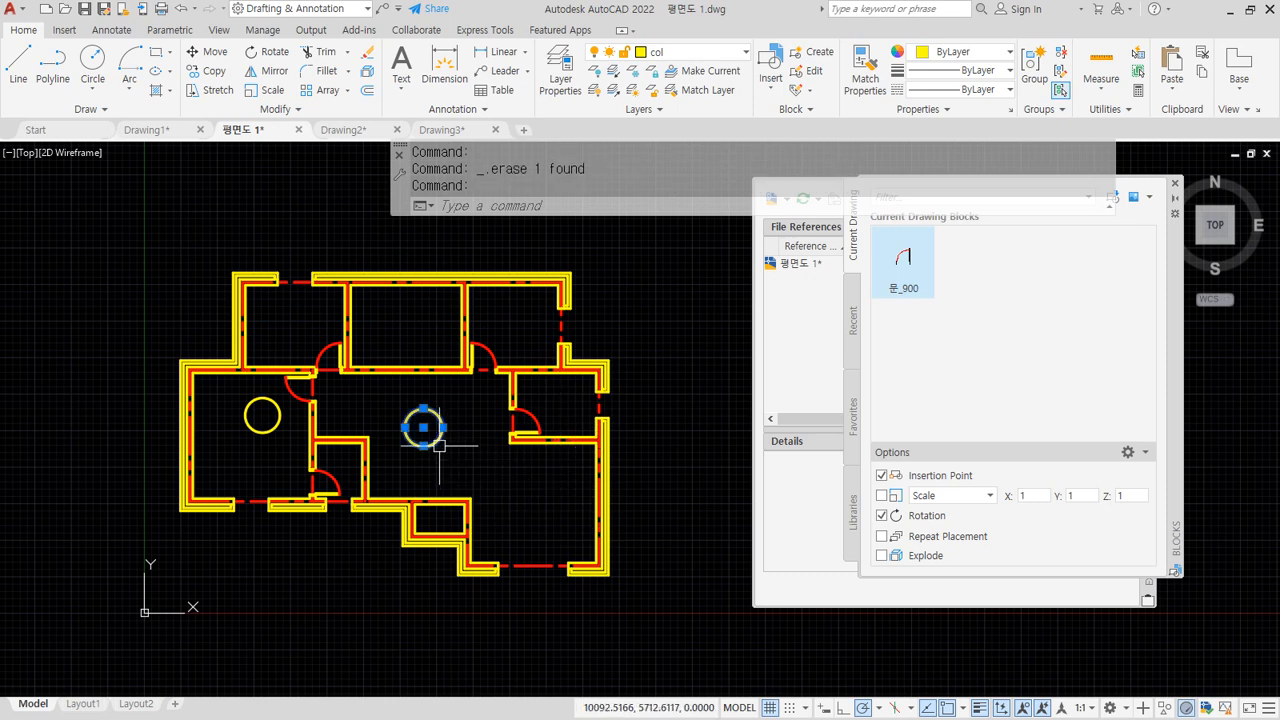
key(Delete)
click(244, 423)
key(Delete)
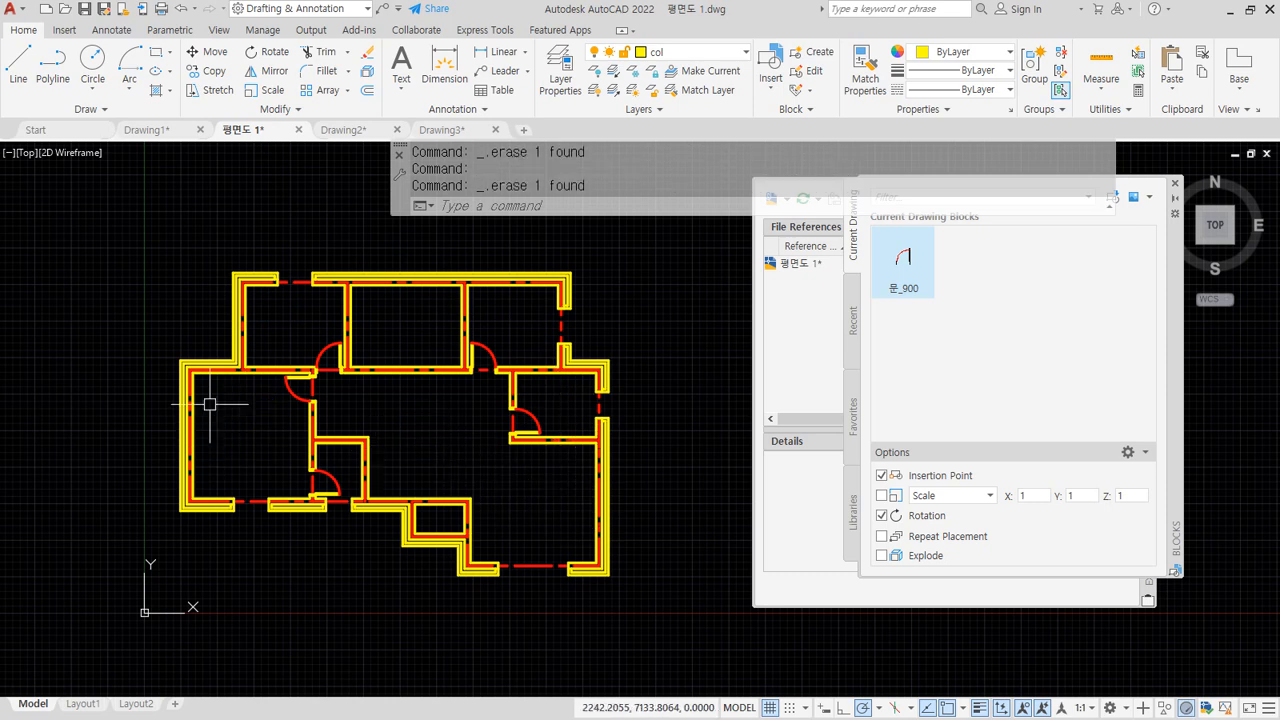
click(22, 20)
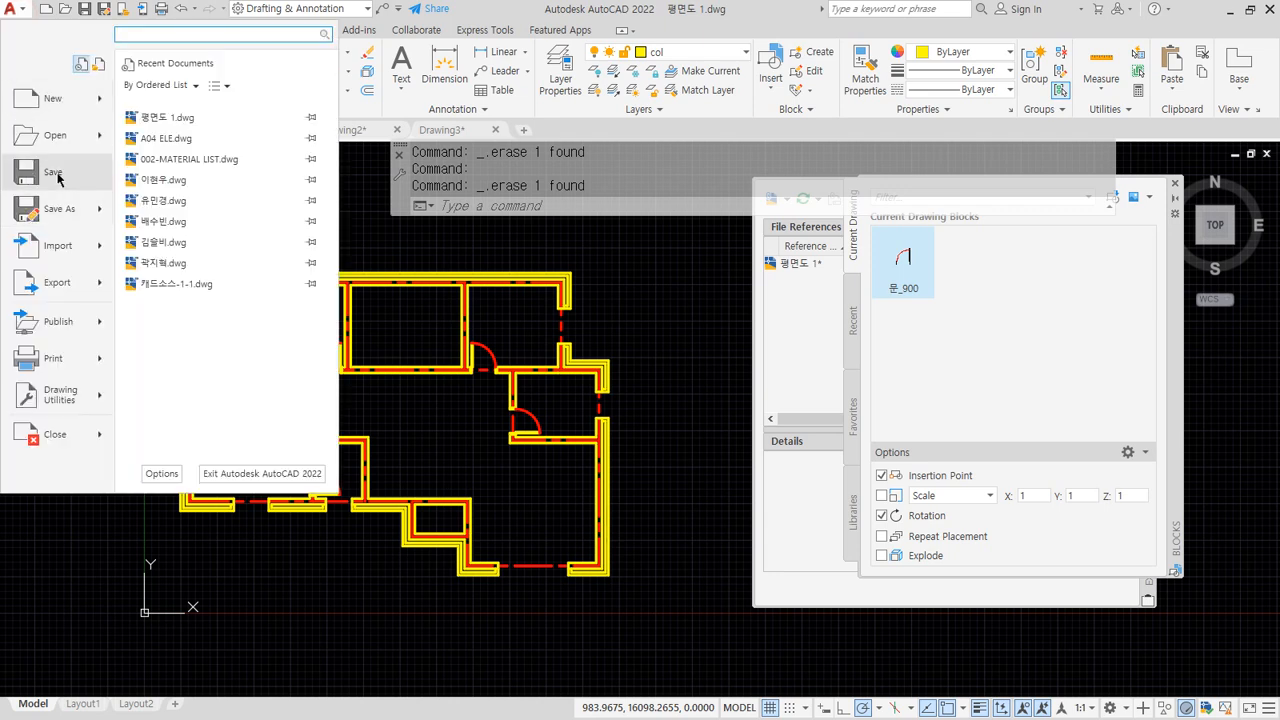
click(56, 172)
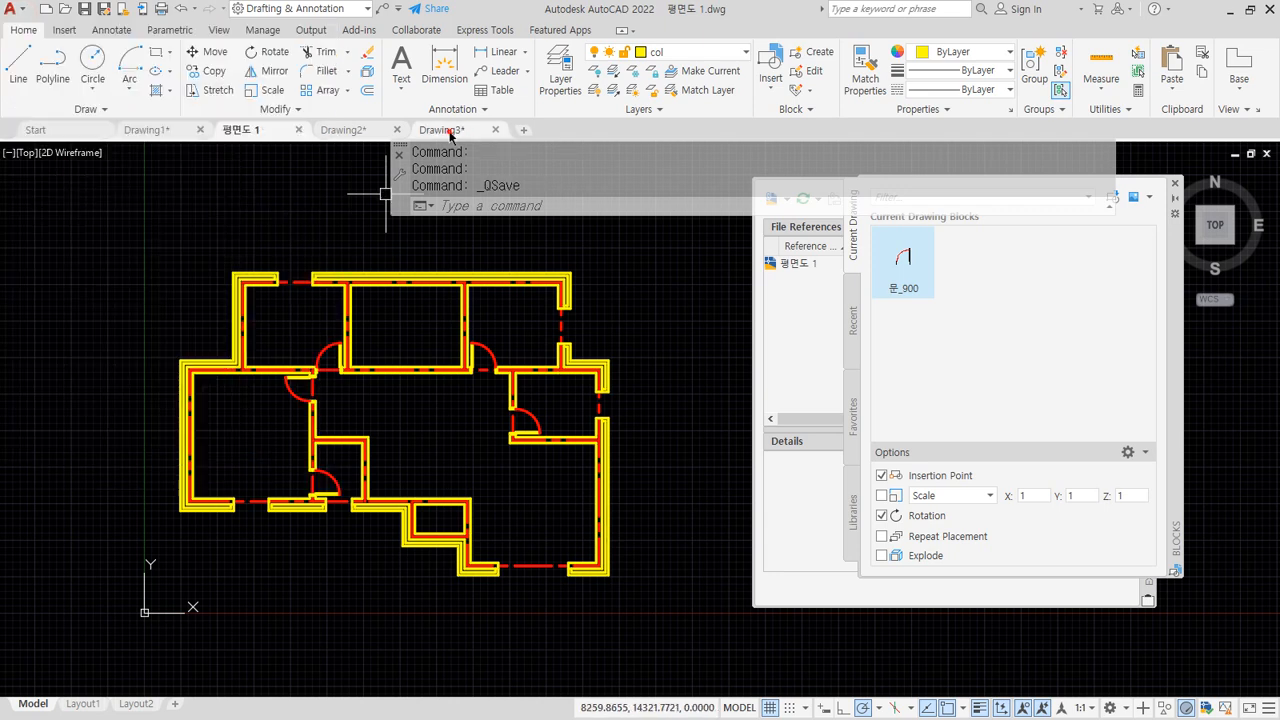
Return to Drawing3 and reload the modified 평면도 1 reference, declining to compare the differences.
click(445, 130)
click(786, 350)
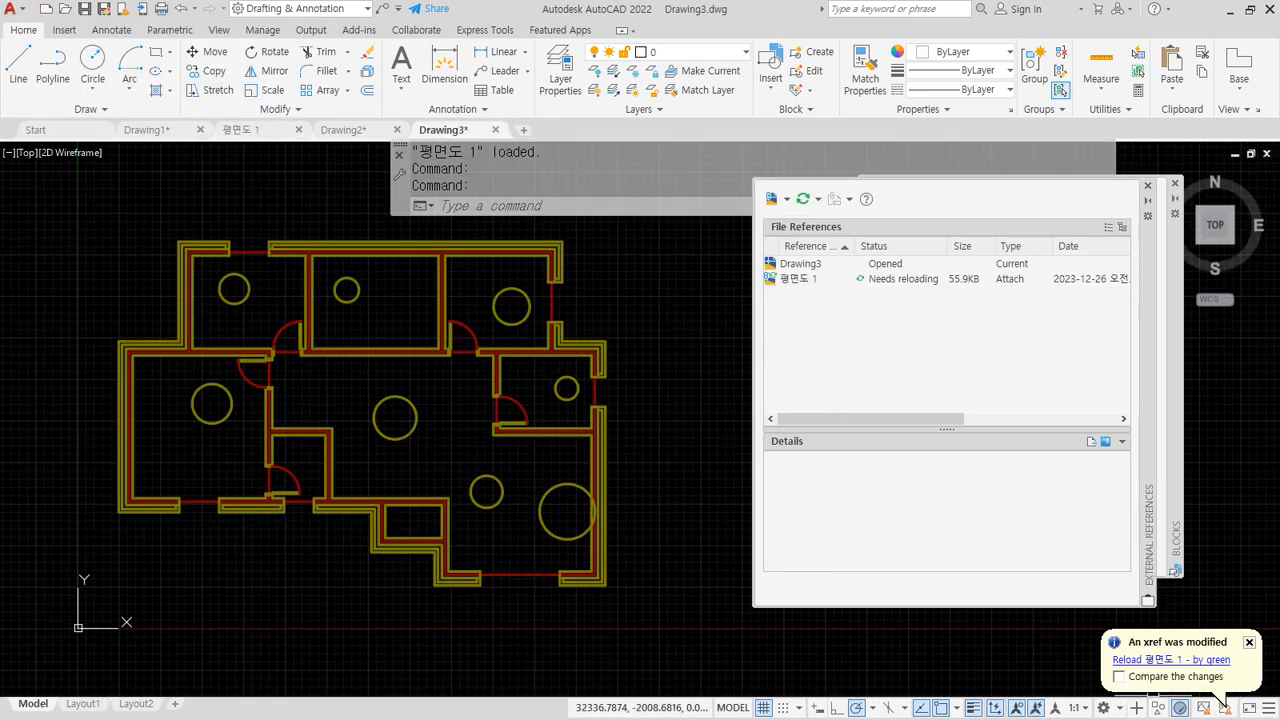
mouse_move(1192, 700)
mouse_down()
mouse_move(1121, 641)
mouse_move(1185, 703)
mouse_up()
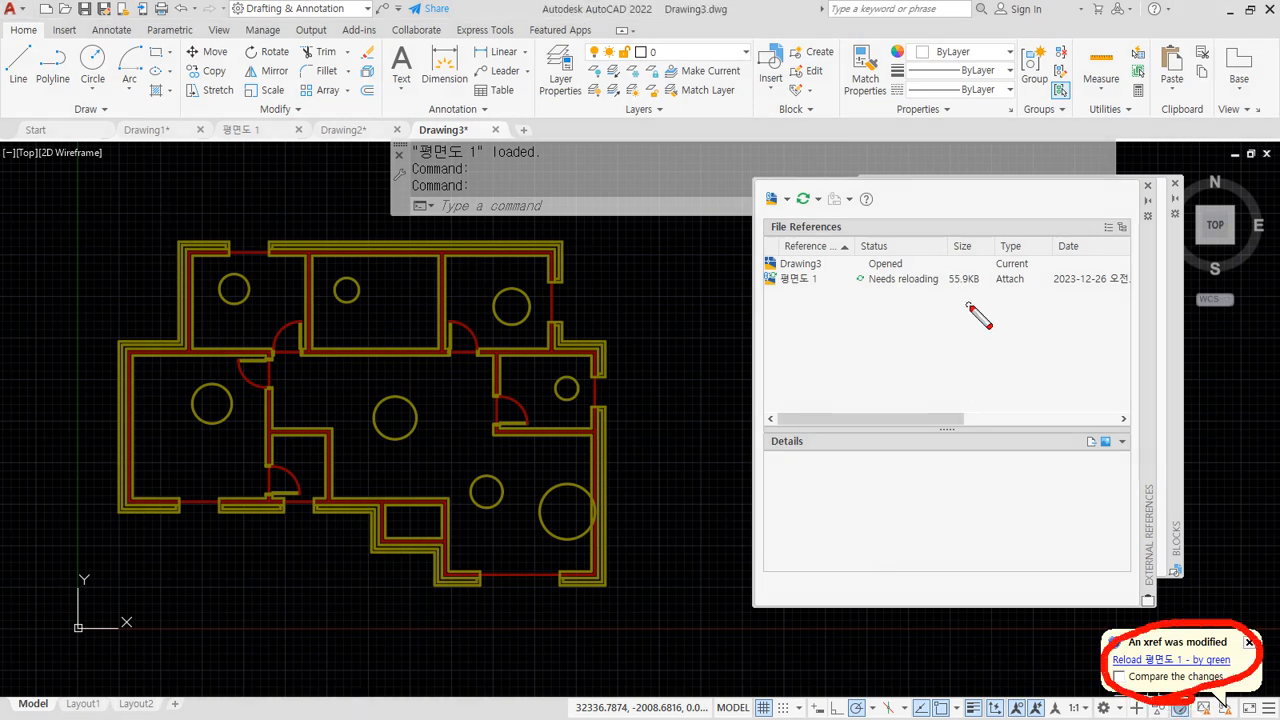
drag(980, 297, 818, 297)
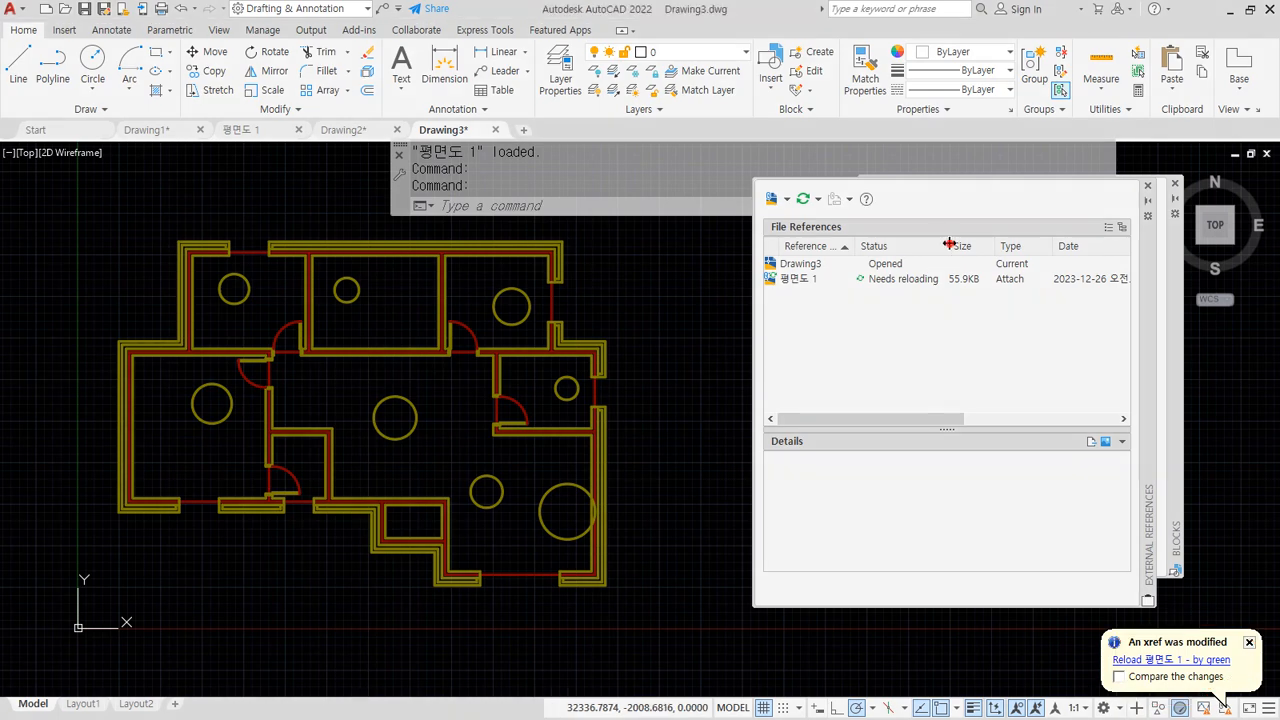
drag(943, 246, 977, 257)
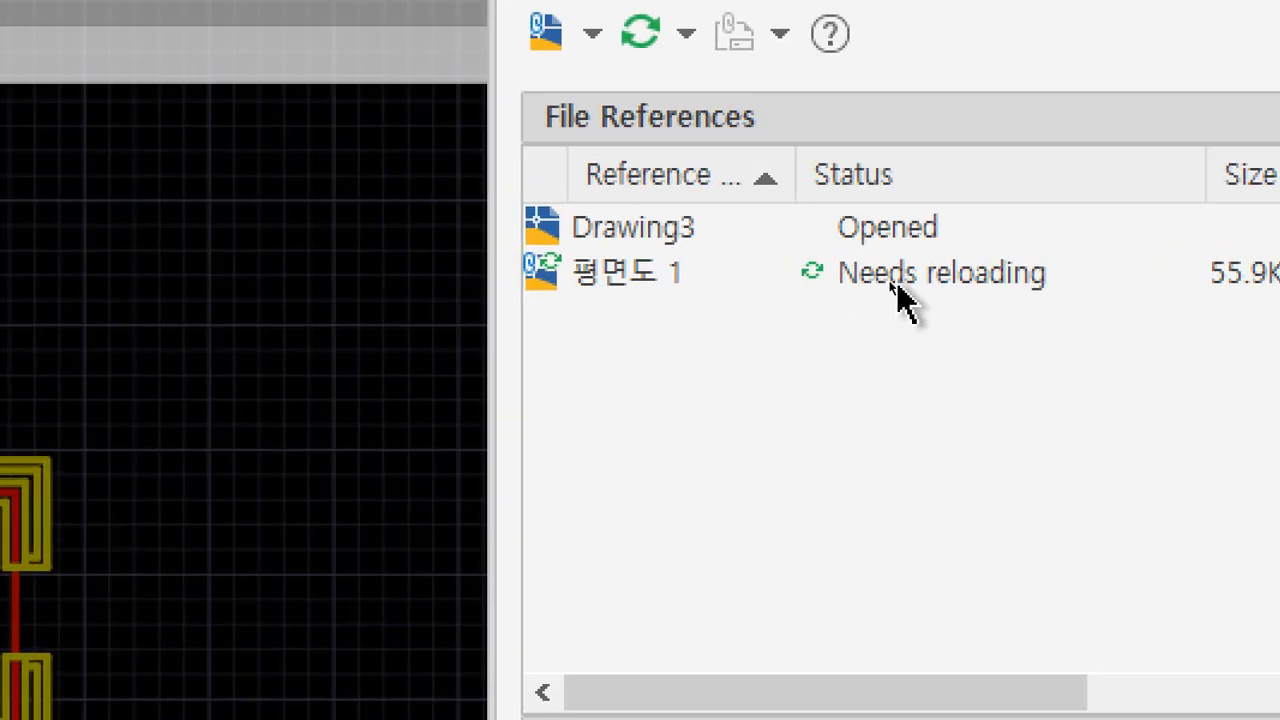
click(895, 285)
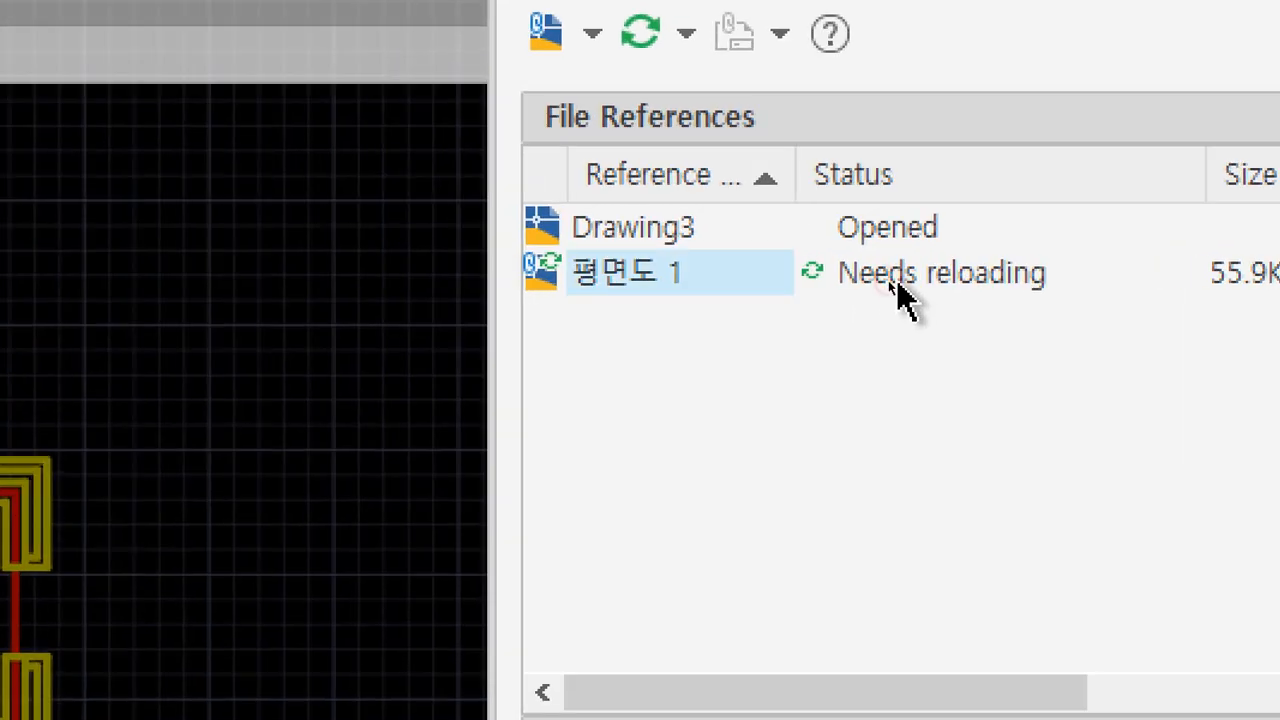
right_click(670, 280)
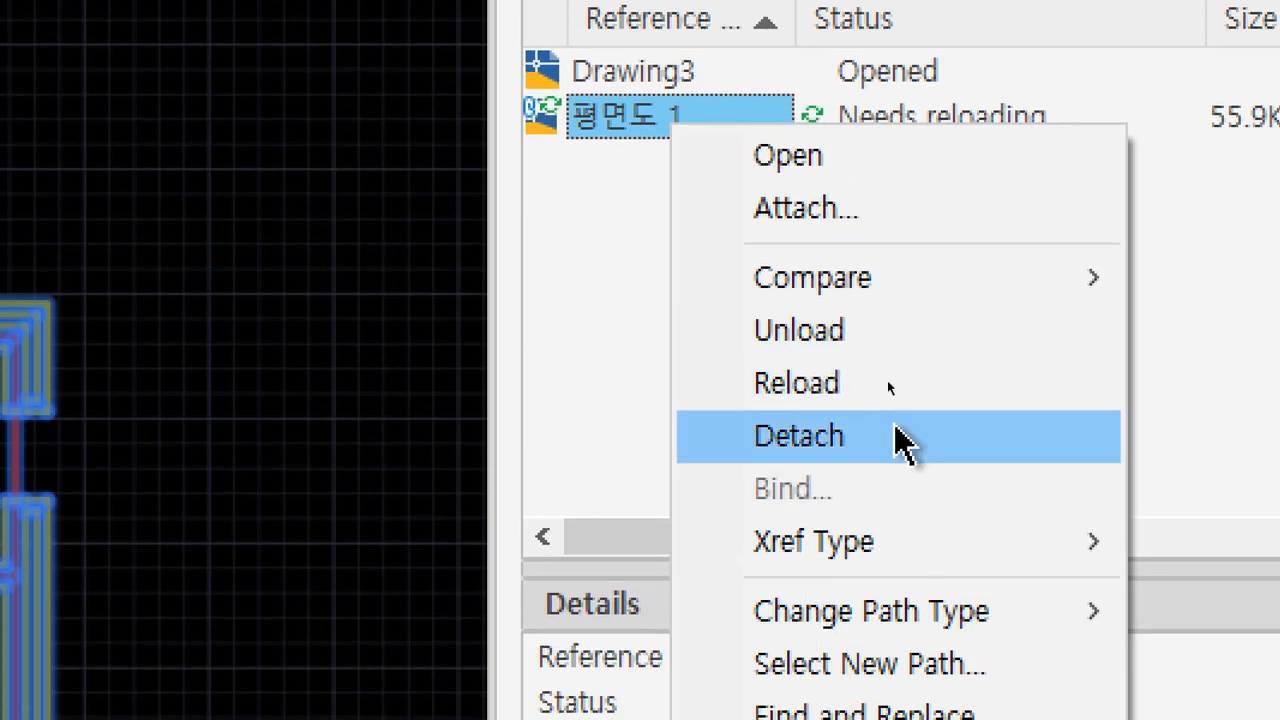
click(898, 398)
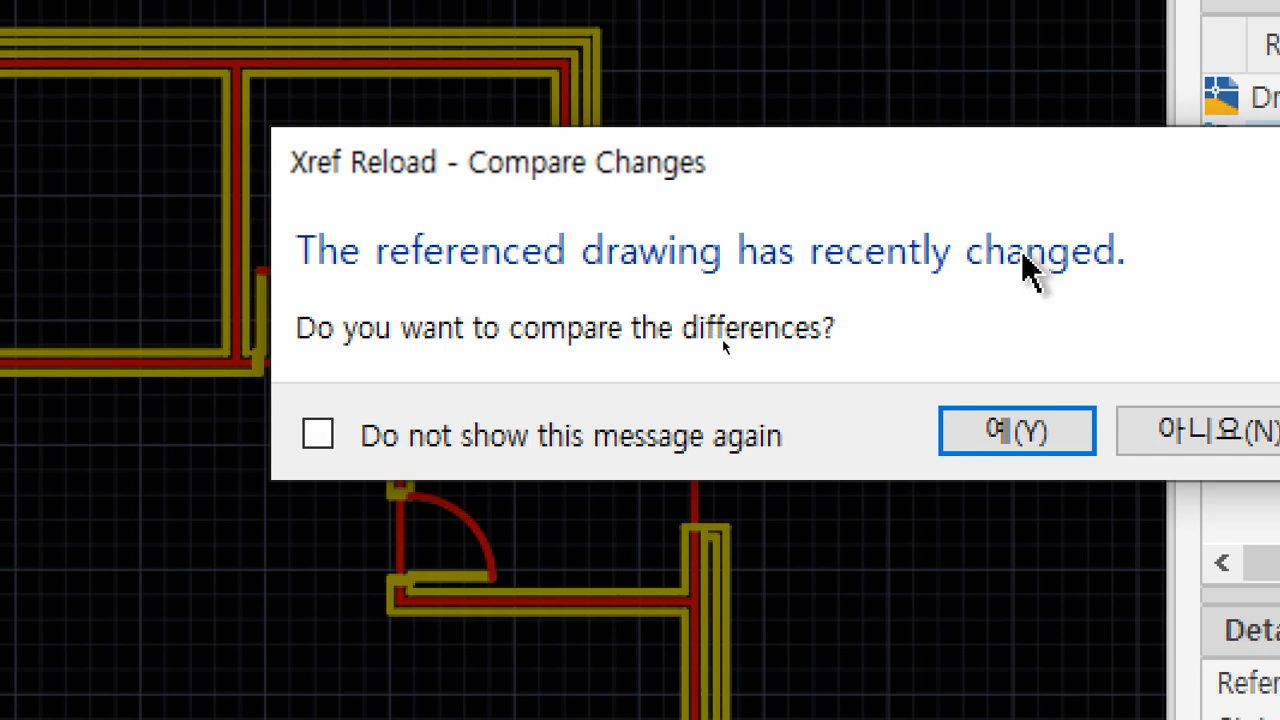
click(1208, 430)
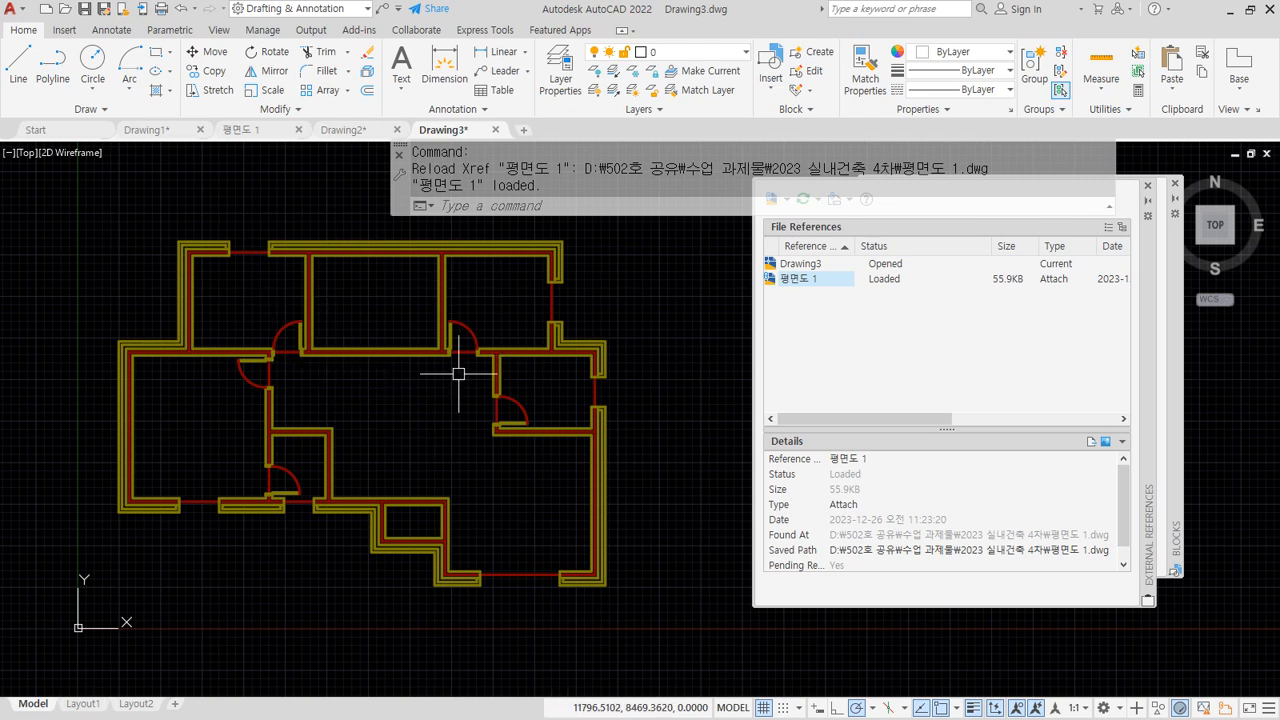
Check the saved path of the 평면도 1 reference and locate 평면도 1.dwg in D:\502호 공유\수업 과제물\2023 실내건축 4차 using File Explorer.
click(825, 283)
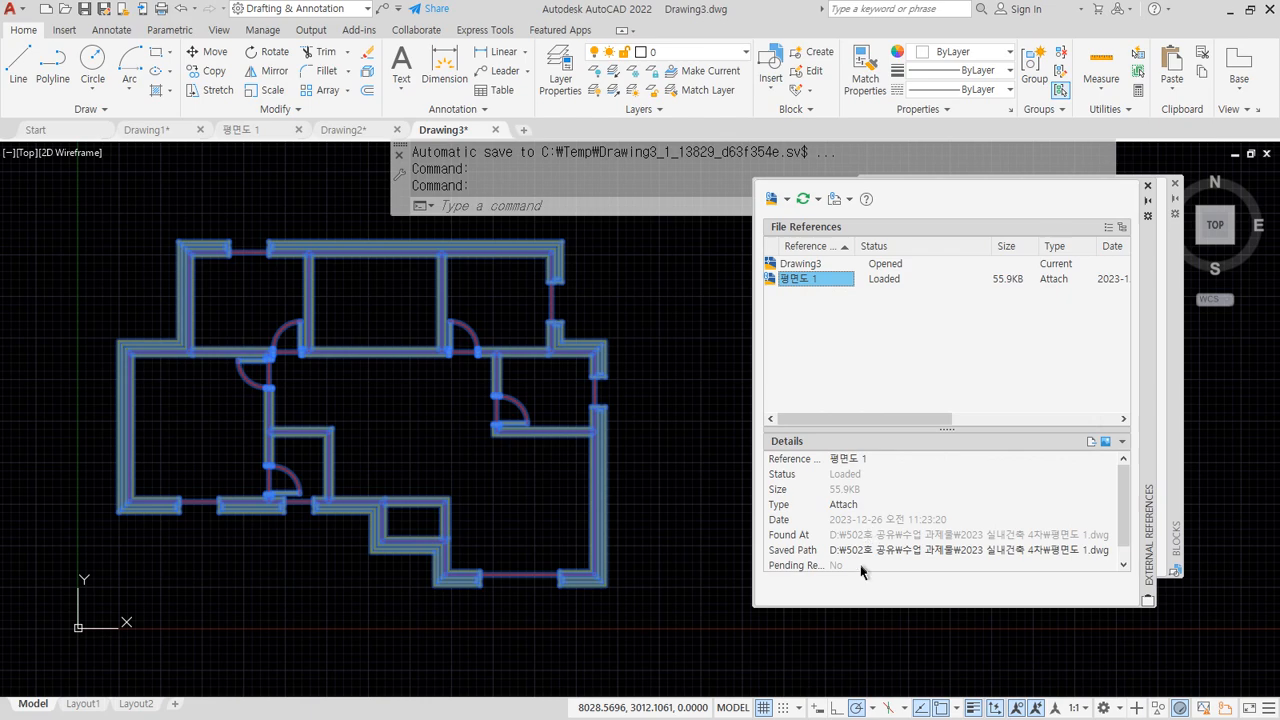
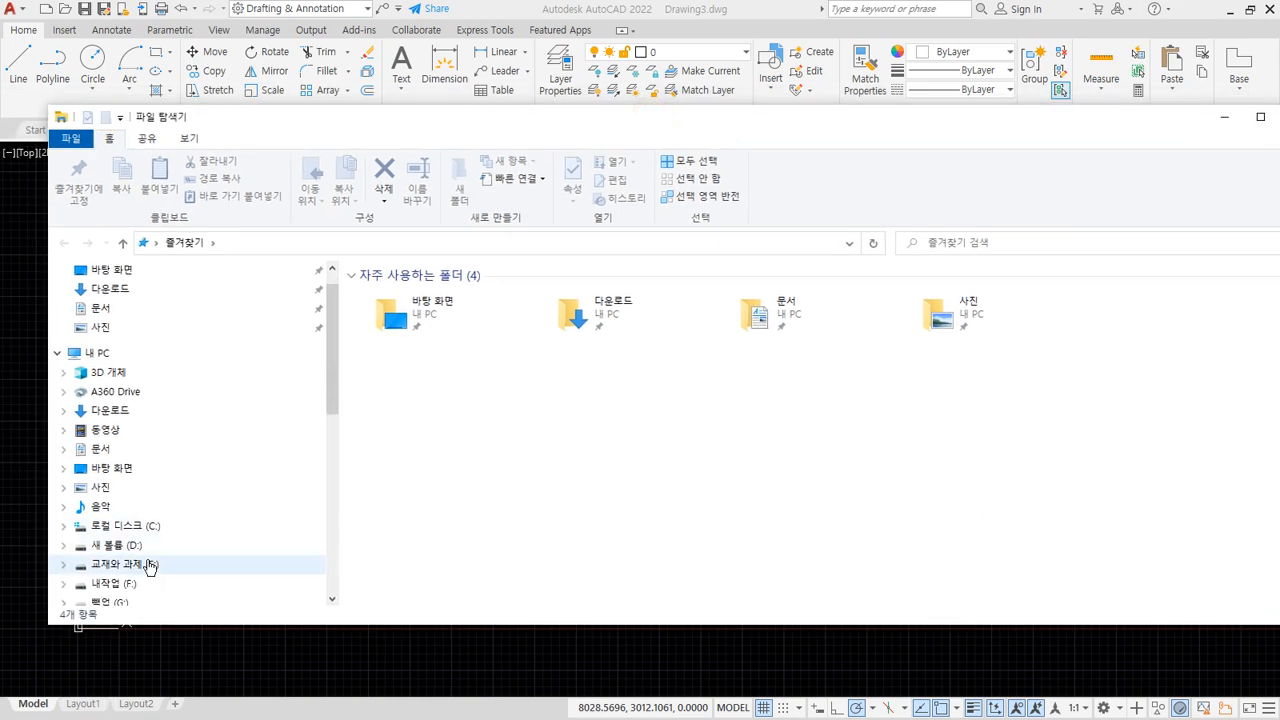
click(150, 547)
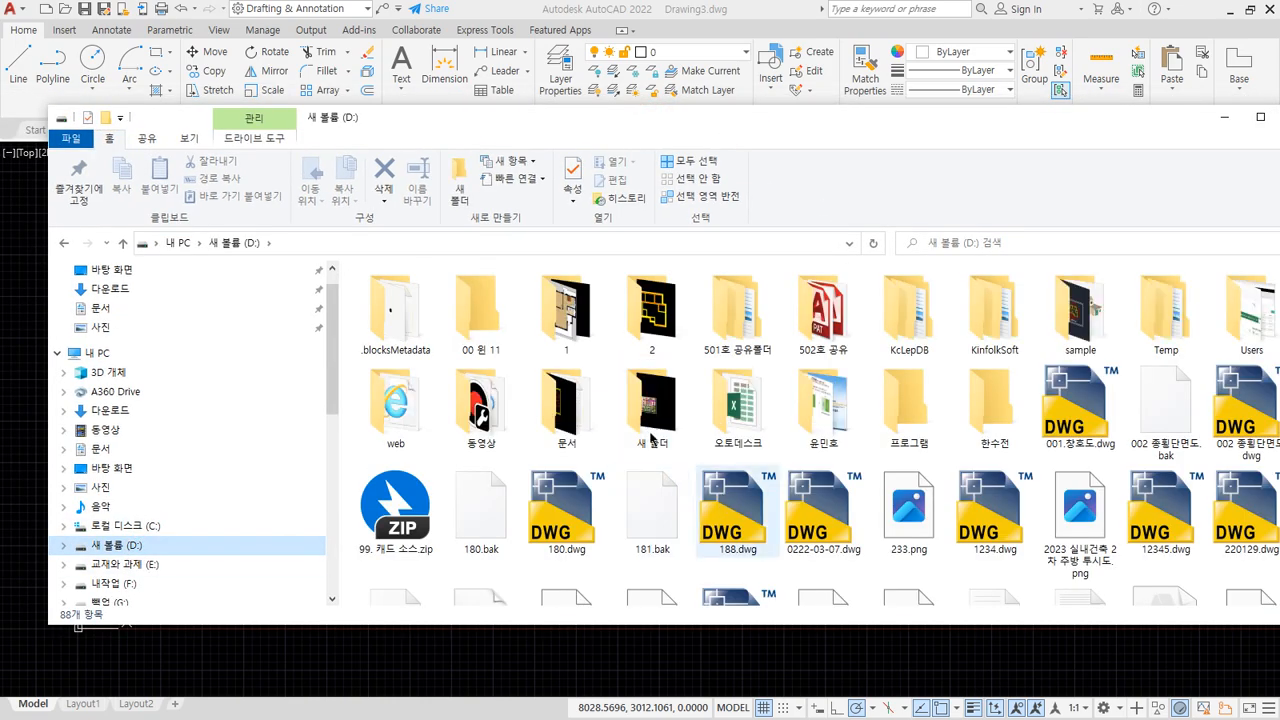
double_click(823, 308)
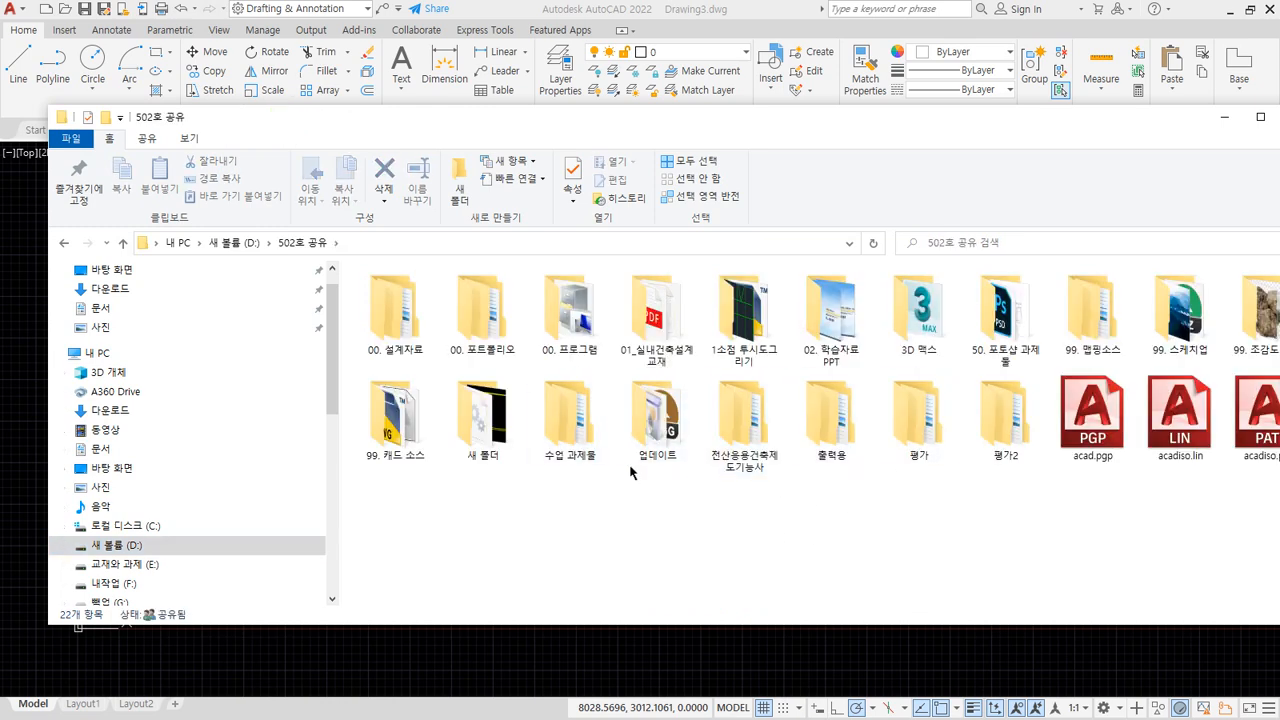
double_click(568, 418)
scroll(609, 514, down, 2)
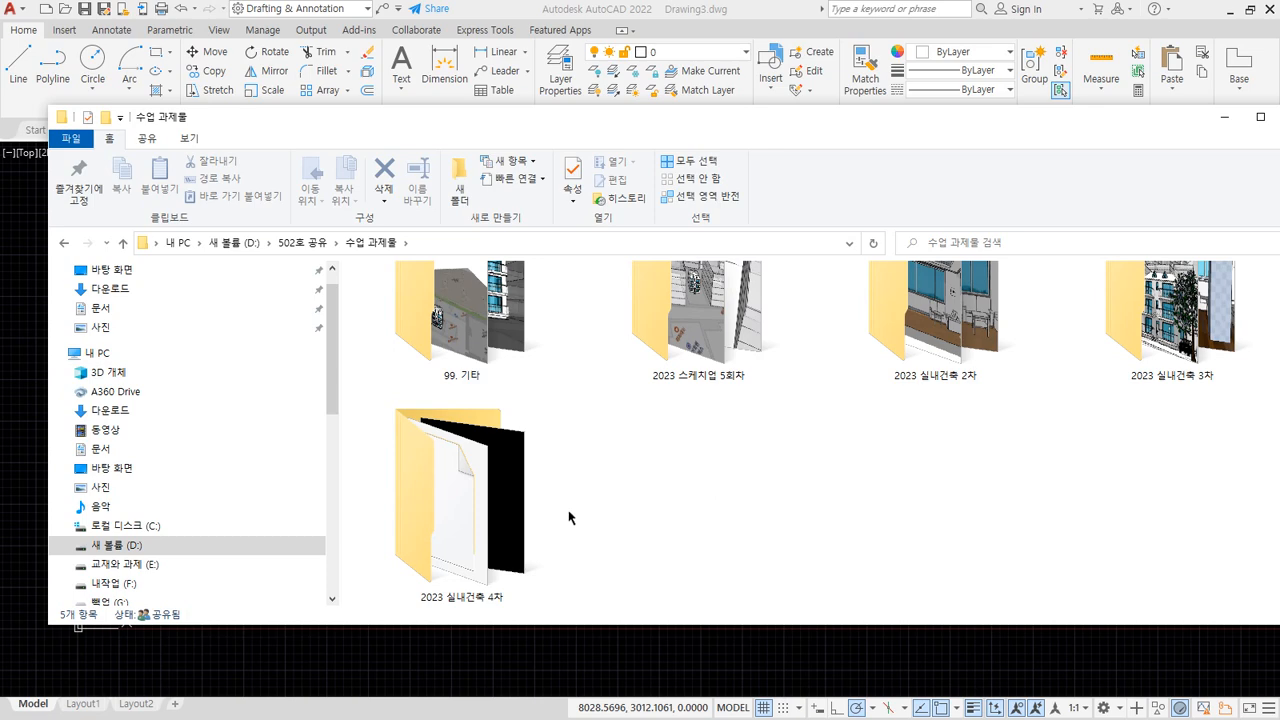
double_click(427, 390)
click(415, 312)
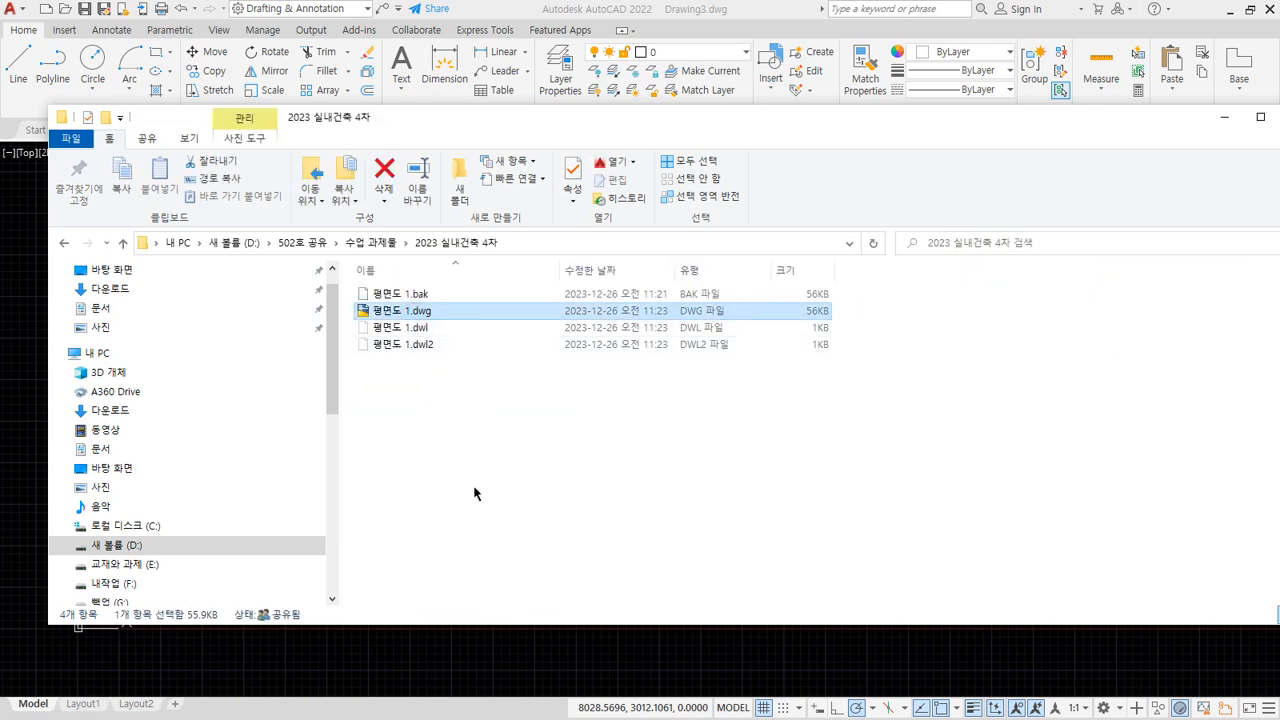
Switch back to AutoCAD and close the 평면도 1 source drawing.
click(440, 10)
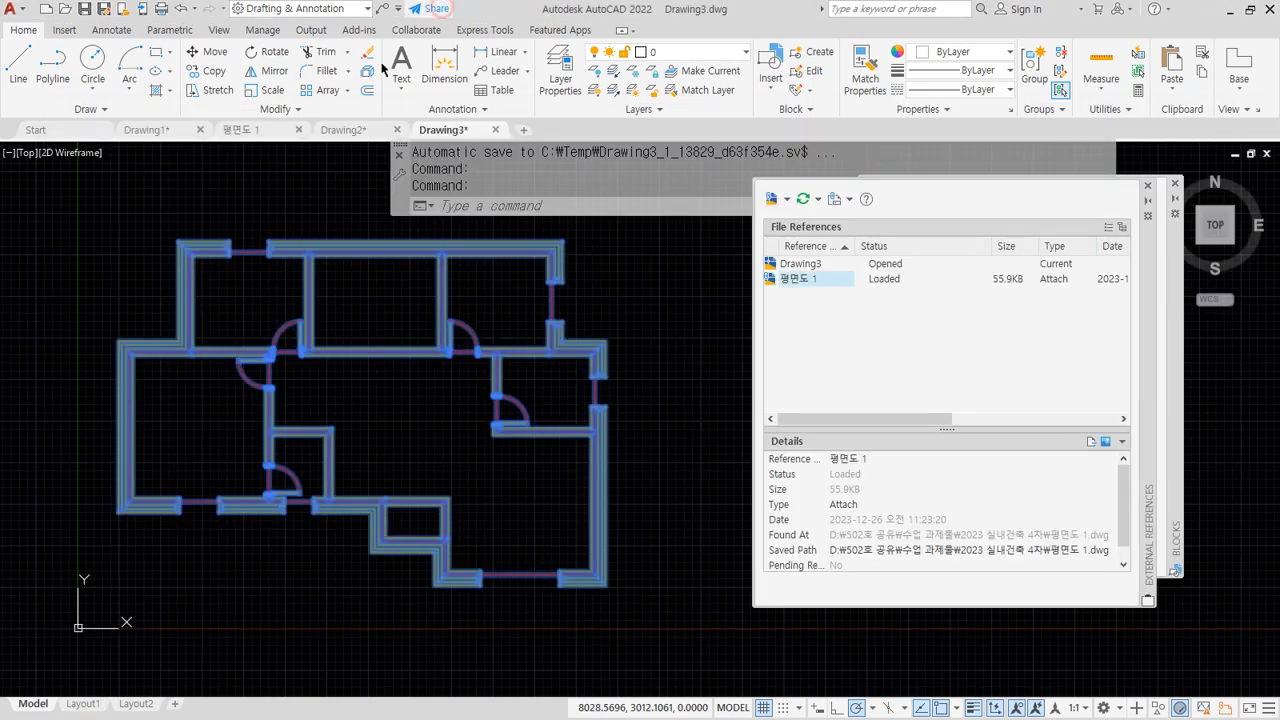
click(249, 129)
click(296, 131)
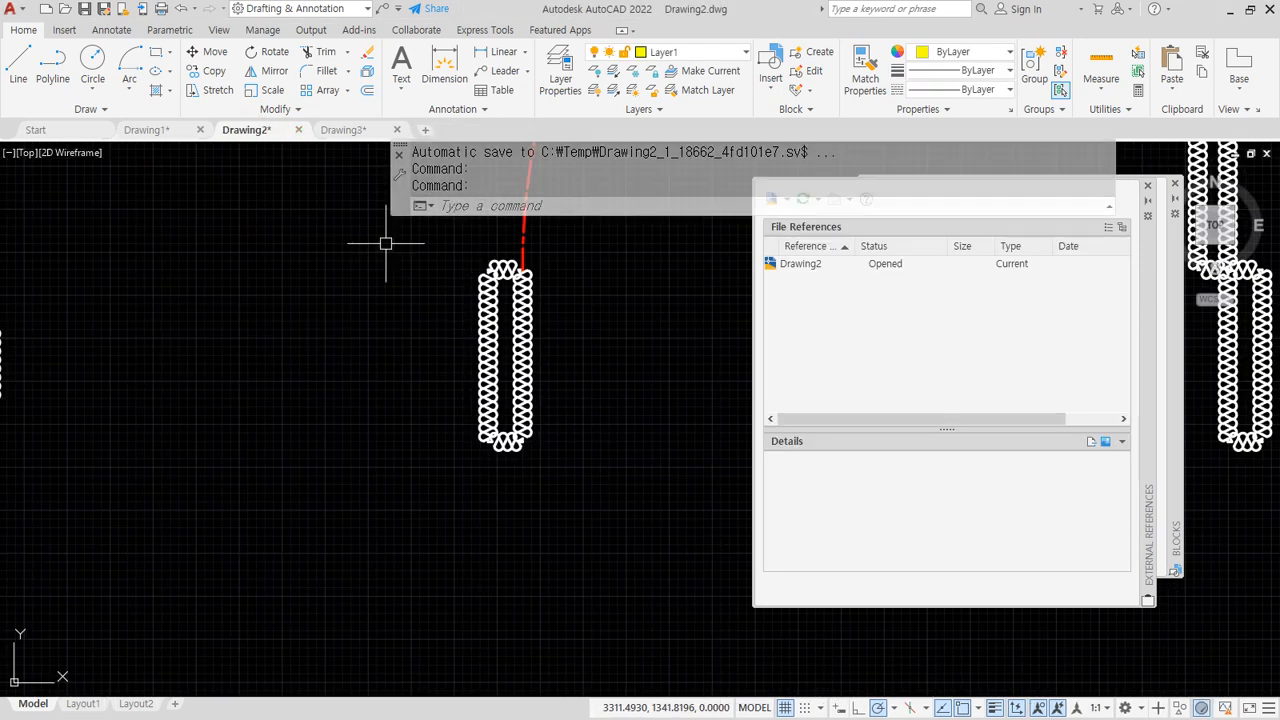
Switch to File Explorer and move 평면도 1.dwg from the 2023 실내건축 4차 folder into folder 1 on drive C.
key(alt+Tab)
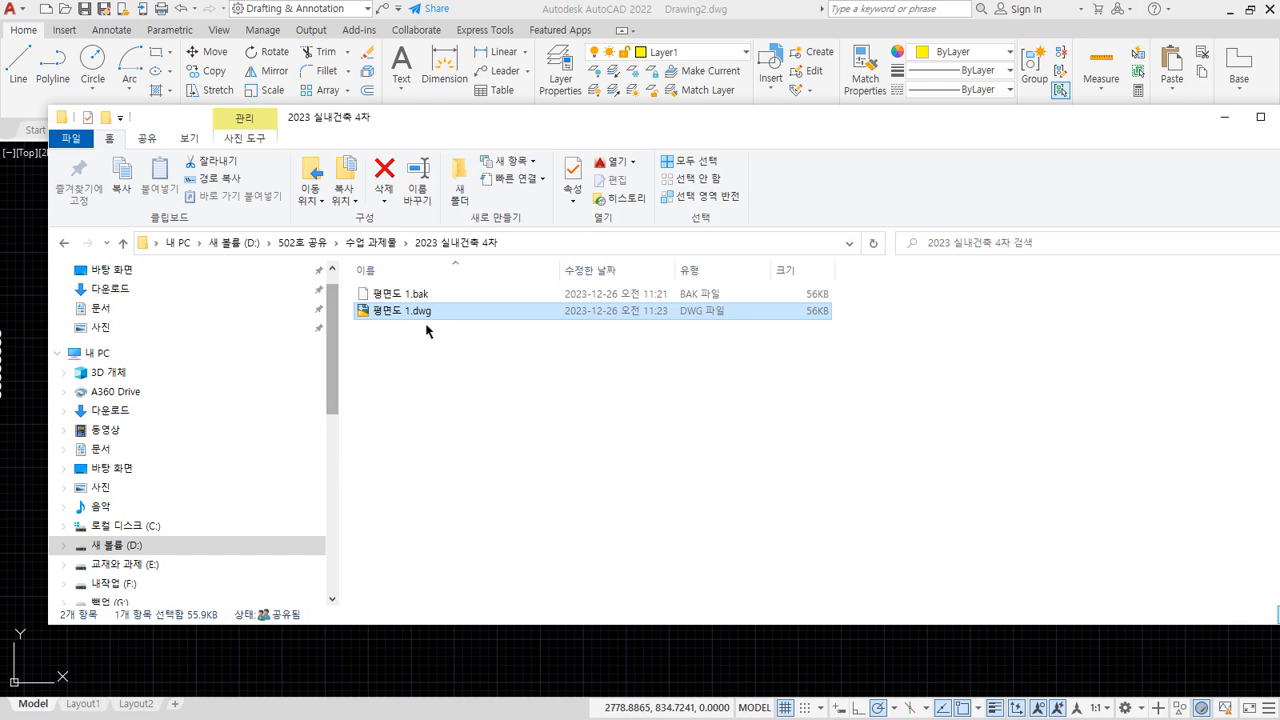
double_click(428, 310)
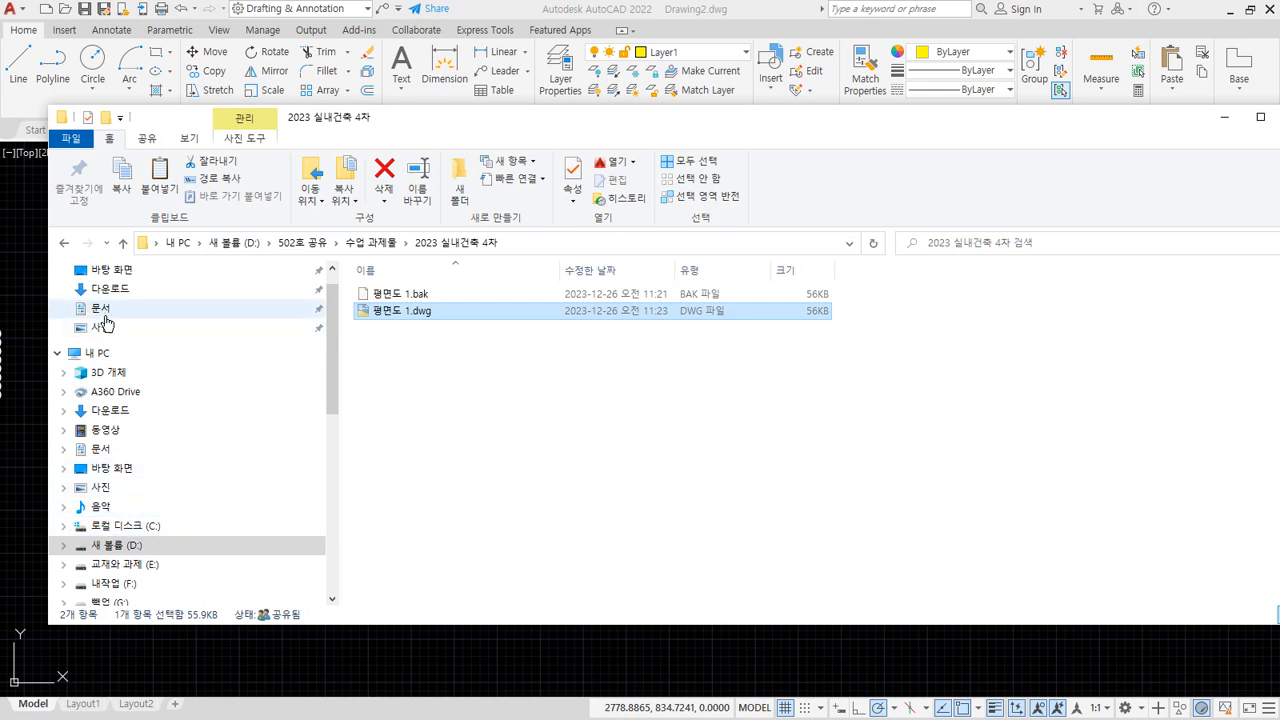
click(118, 525)
double_click(439, 345)
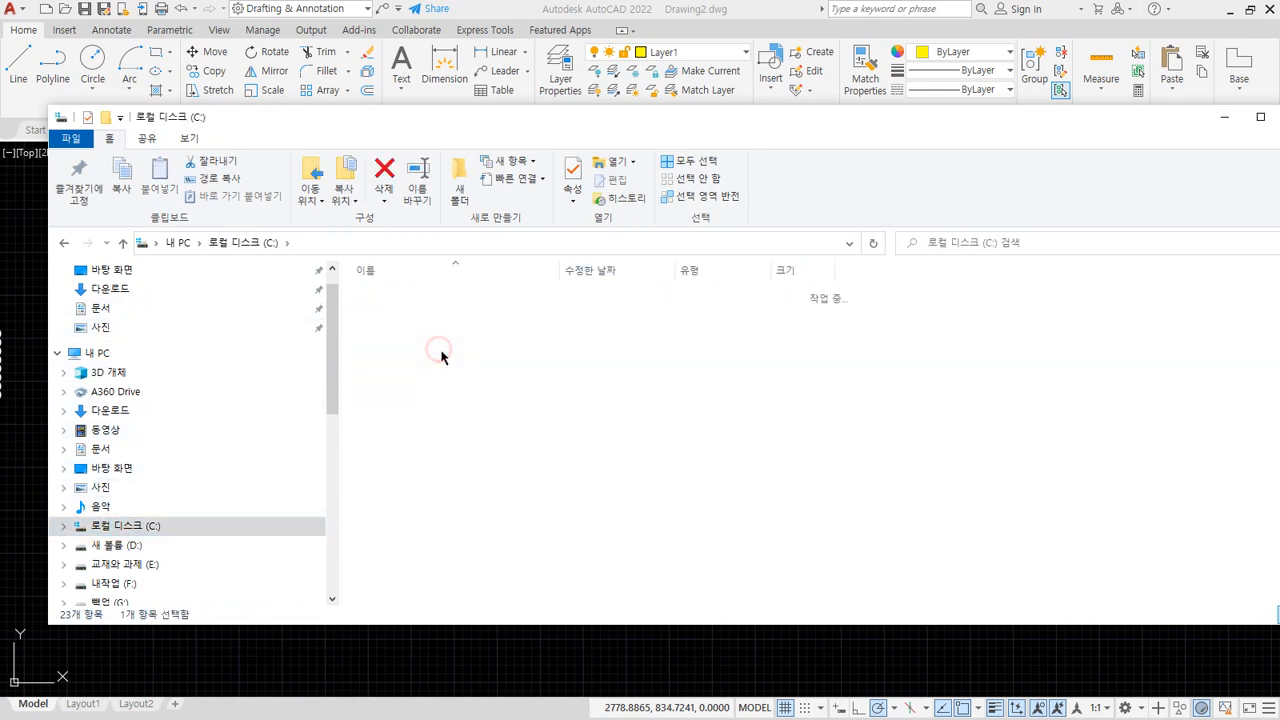
key(ctrl+v)
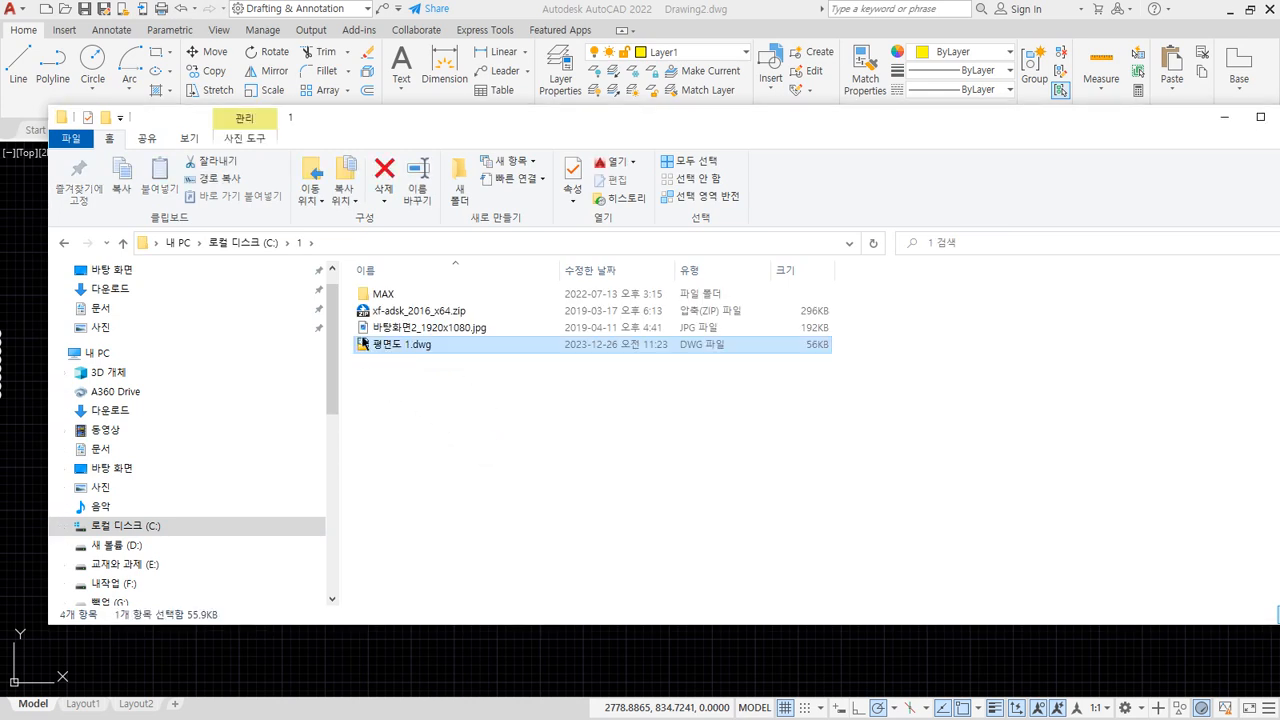
double_click(447, 350)
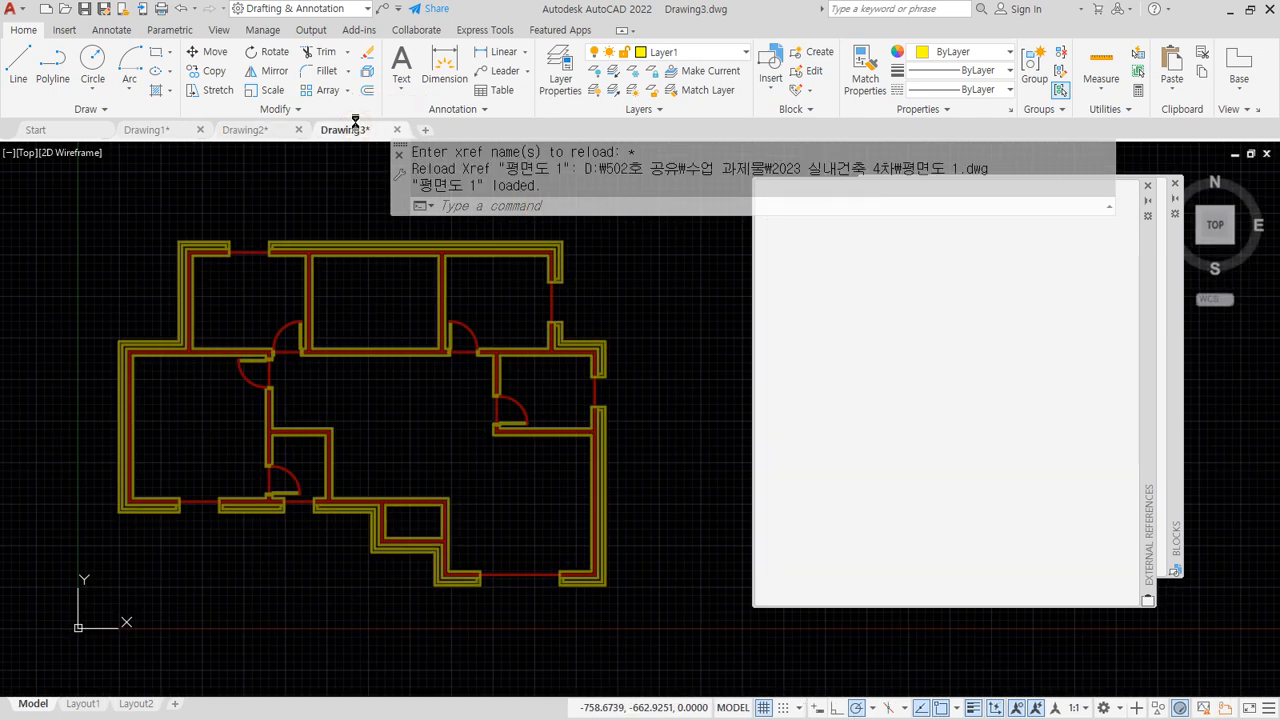
Save Drawing3 as xref in the 2023 실내건축 4차 folder and close that drawing.
mouse_move(363, 137)
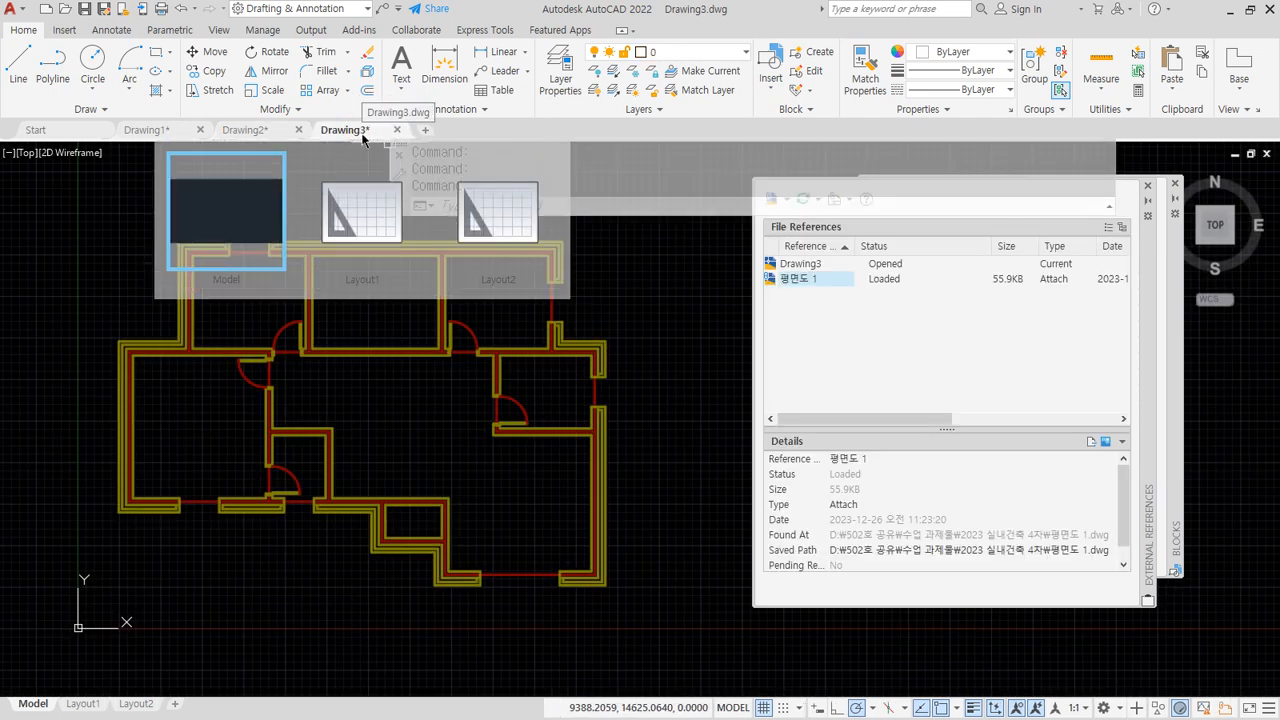
key(ctrl+s)
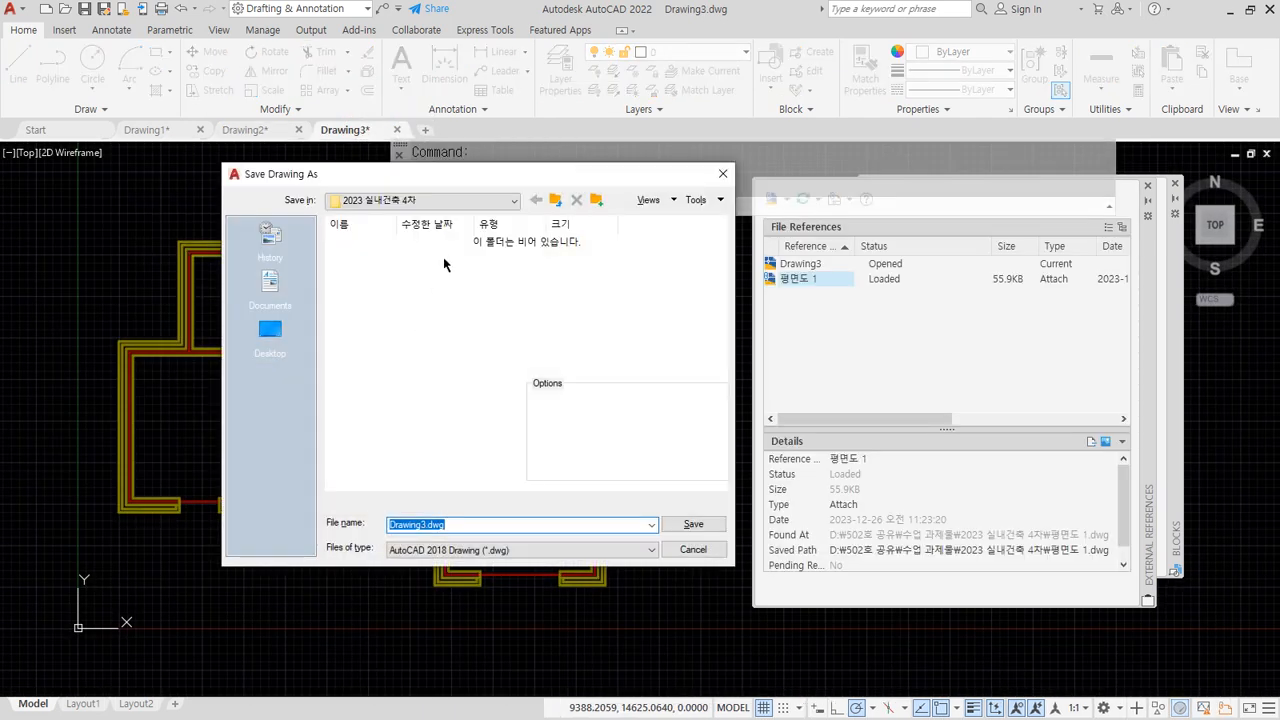
click(414, 523)
text(xref)
key(Return)
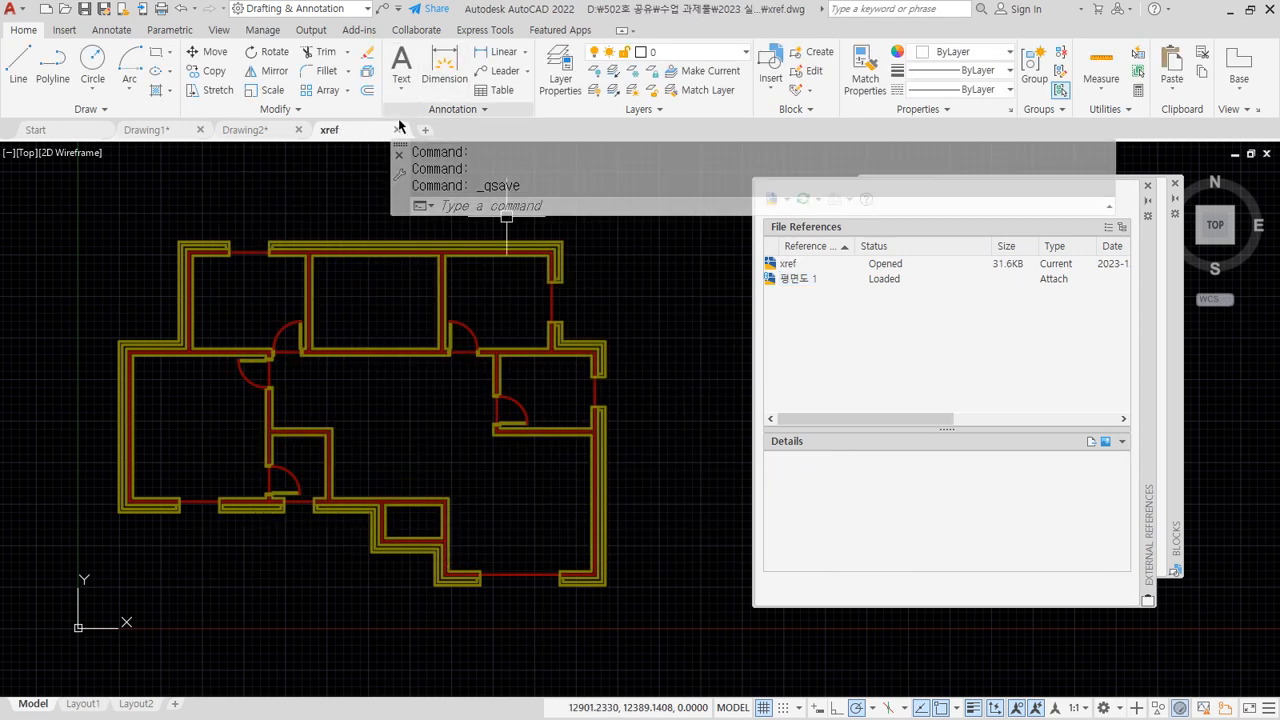
click(395, 130)
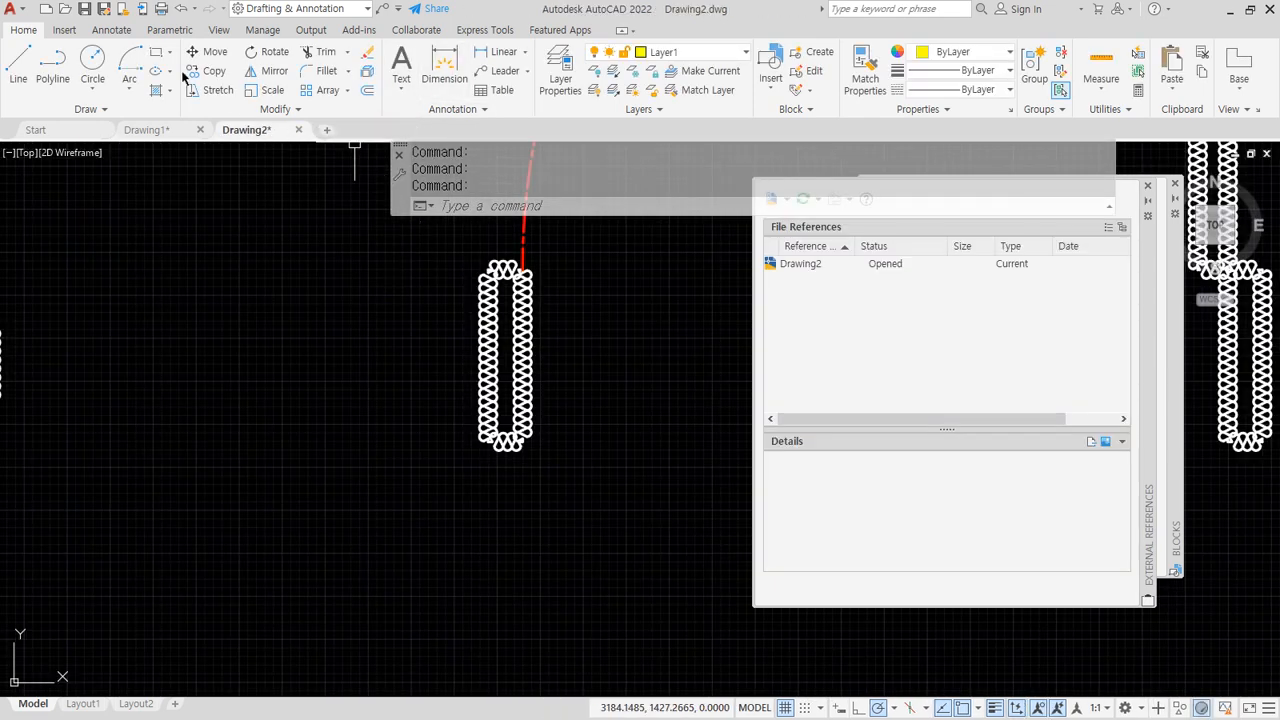
Reopen xref.dwg from the 2023 실내건축 4차 folder, ignoring the unresolved reference files.
click(18, 12)
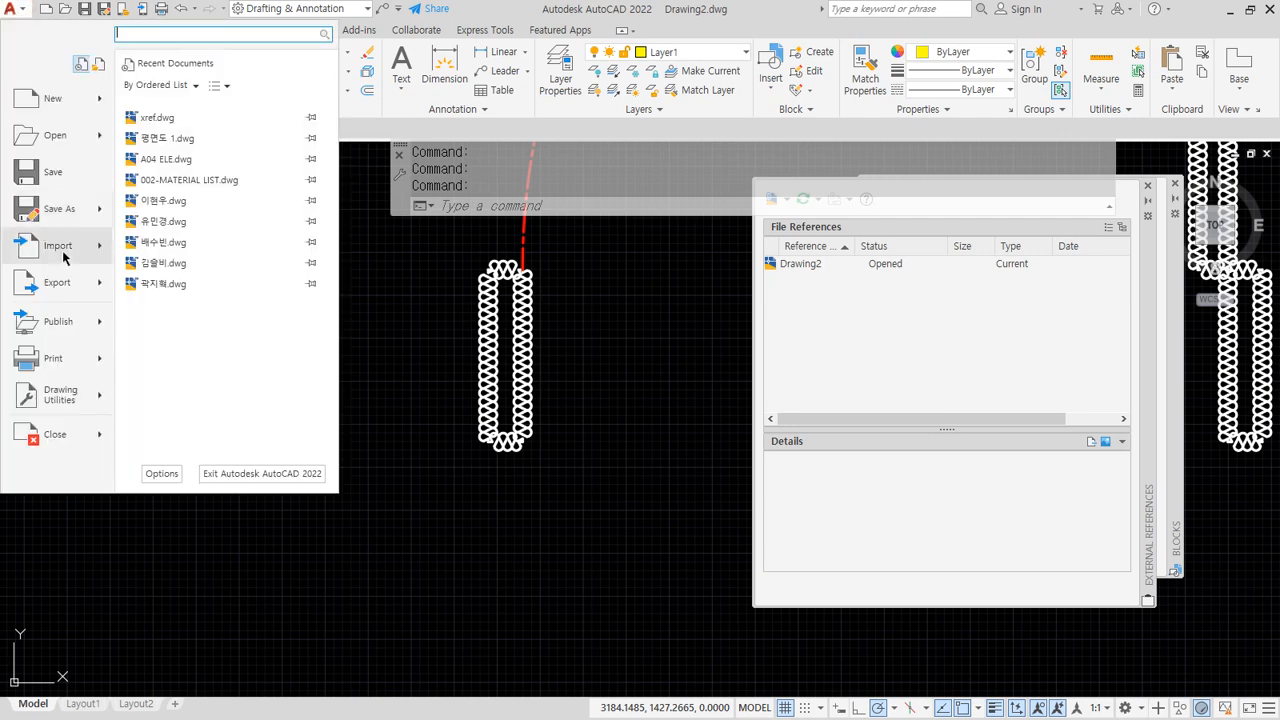
click(54, 131)
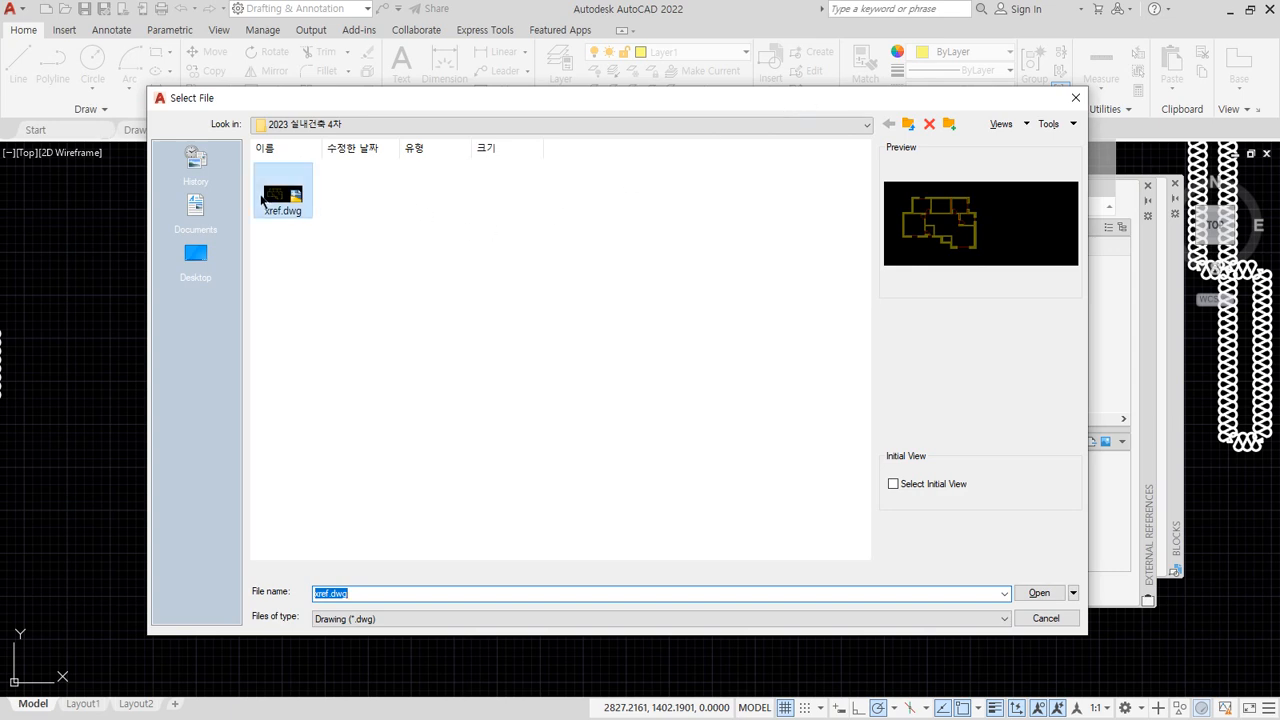
double_click(273, 197)
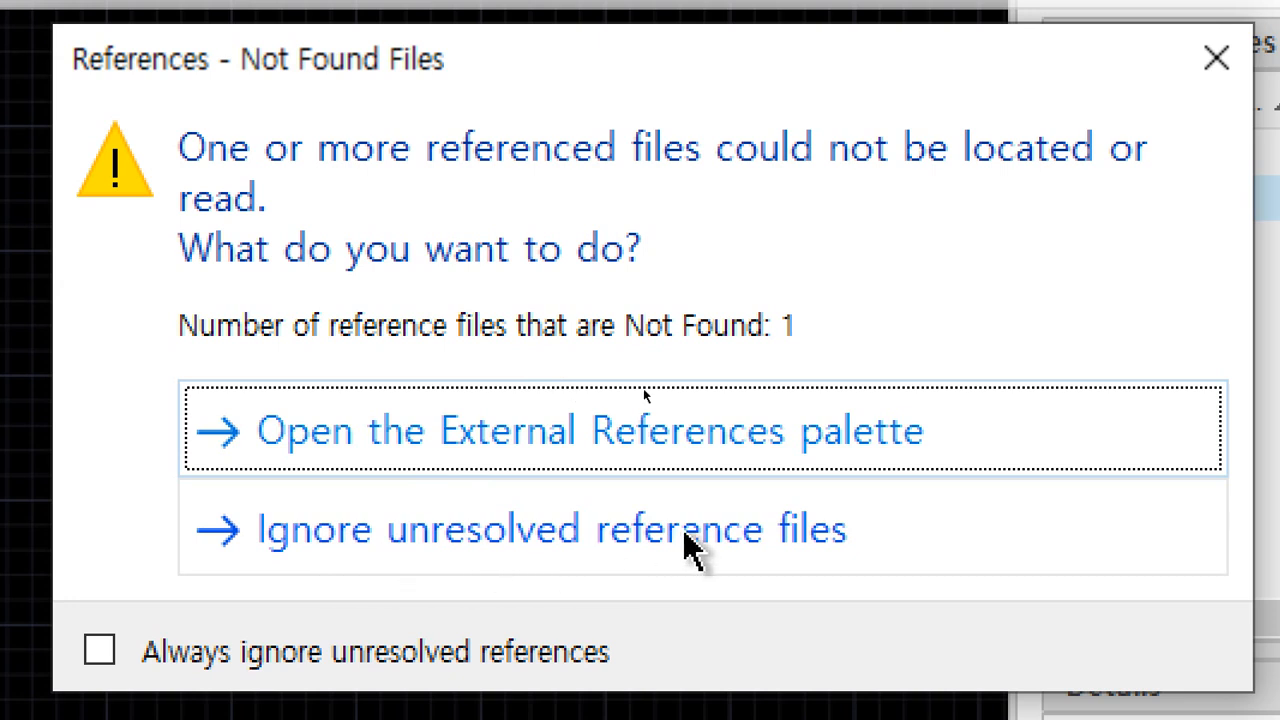
click(363, 530)
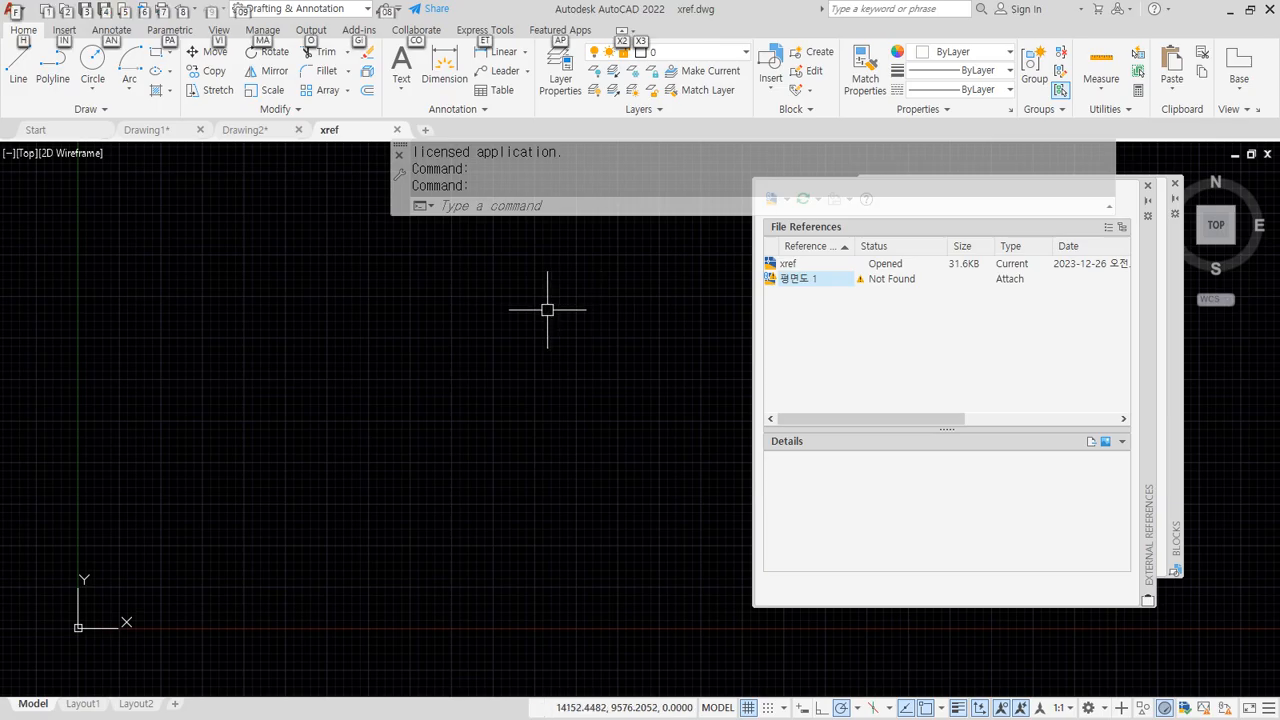
Examine the full path text displayed in place of the attached plan and the status of the 평면도 1 reference.
middle_click(548, 311)
middle_click(548, 311)
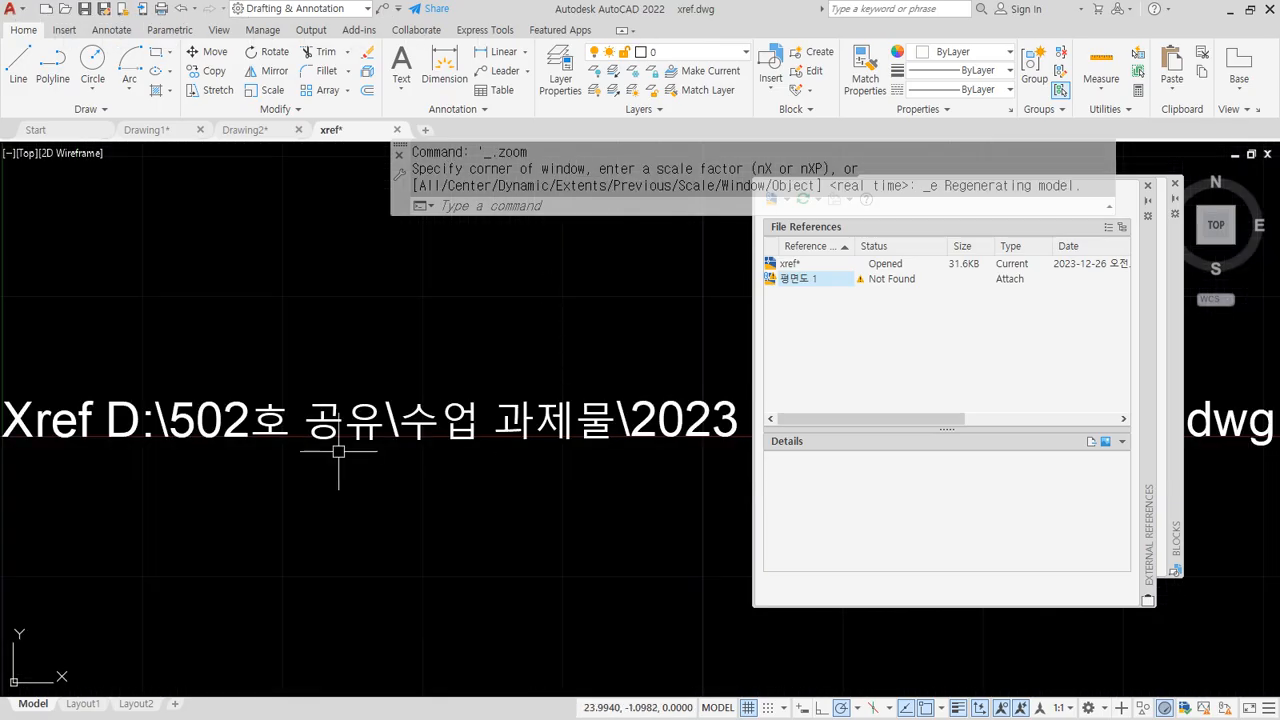
scroll(339, 451, down, 2)
mouse_move(434, 437)
middle_down()
mouse_move(308, 392)
mouse_move(332, 398)
middle_up()
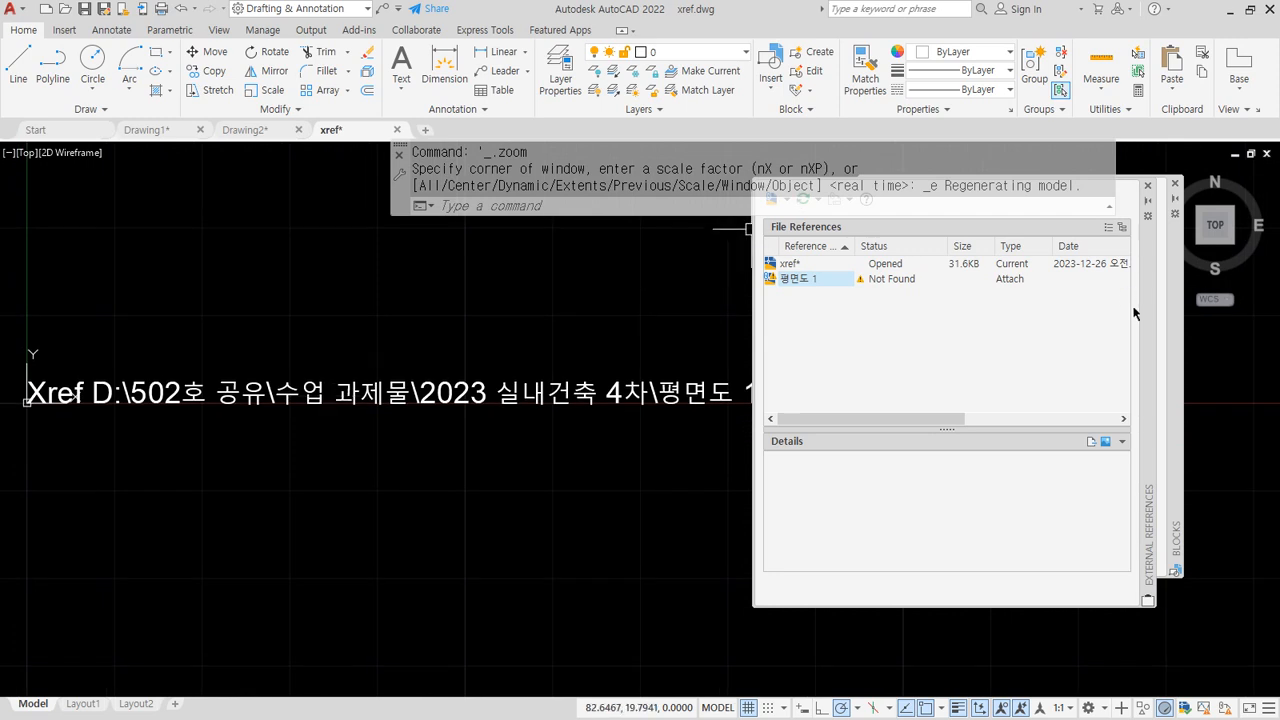
drag(1148, 311, 1242, 335)
middle_drag(48, 397, 201, 382)
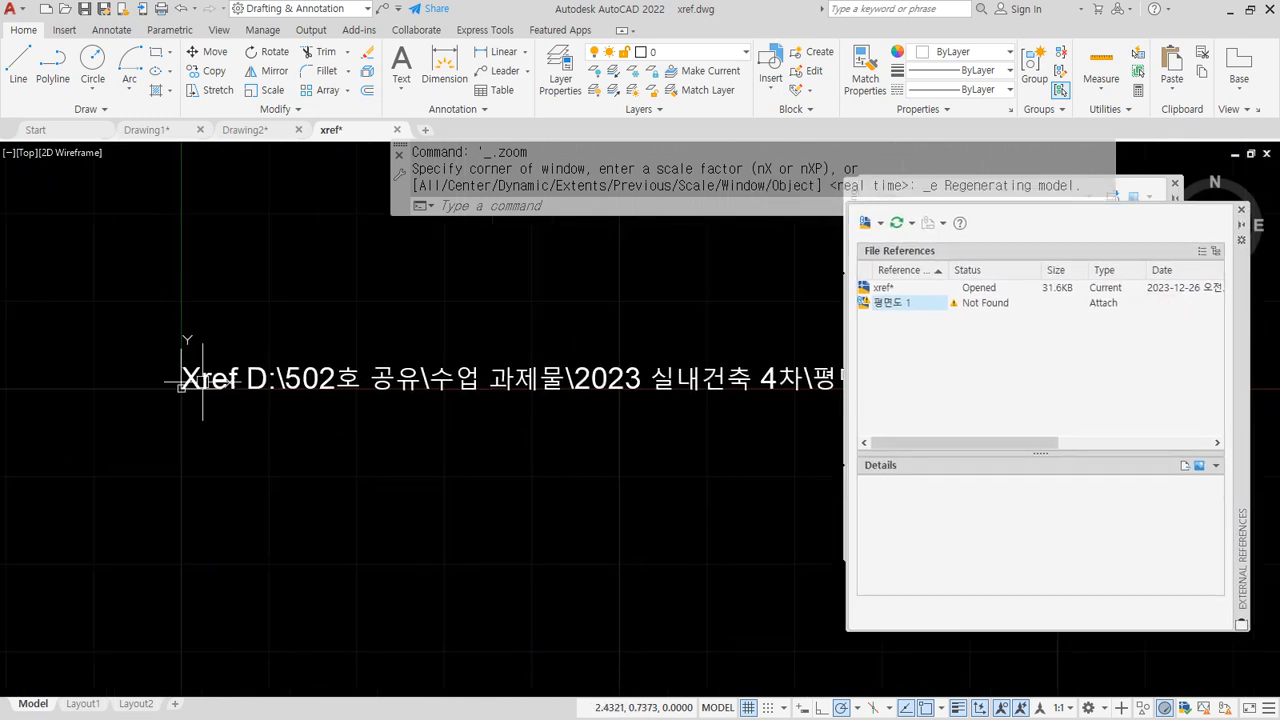
scroll(201, 382, up, 2)
mouse_move(216, 308)
mouse_down()
mouse_move(244, 346)
mouse_move(262, 413)
mouse_up()
drag(302, 404, 716, 405)
key(Escape)
middle_drag(722, 427, 258, 424)
middle_drag(668, 412, 205, 408)
middle_drag(617, 410, 250, 398)
middle_drag(505, 404, 180, 379)
drag(204, 386, 565, 383)
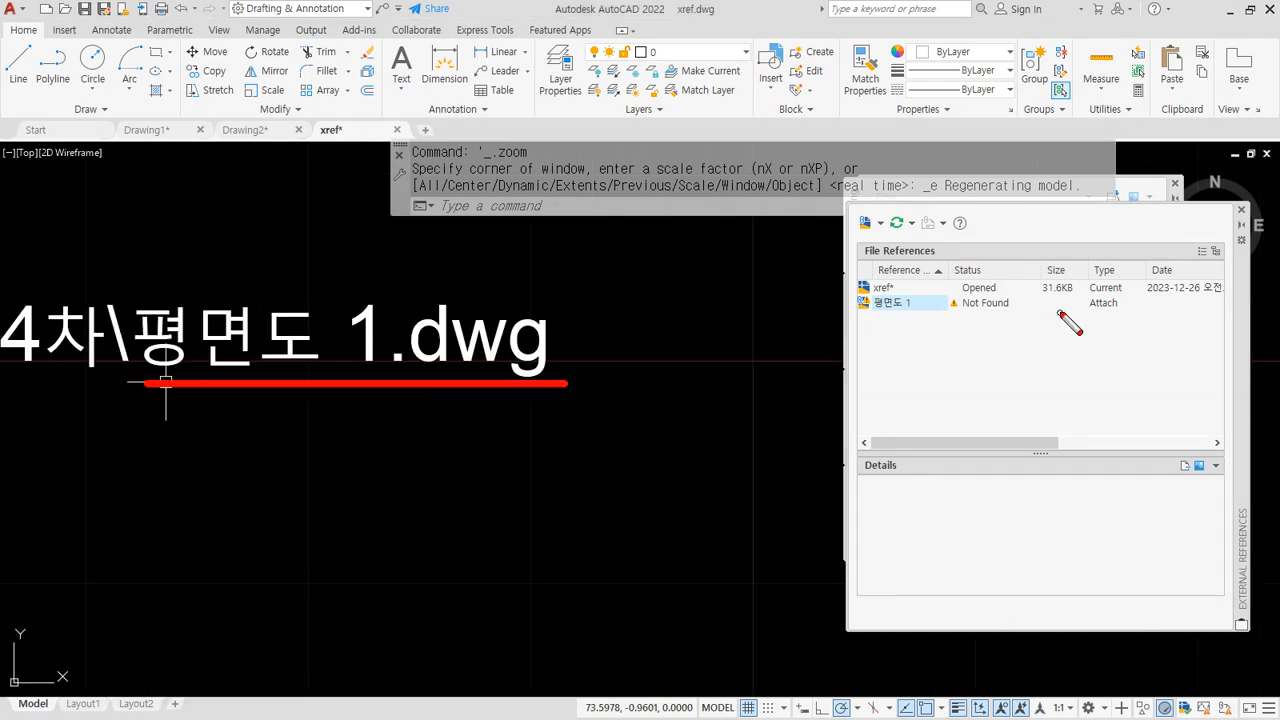
drag(1062, 312, 946, 312)
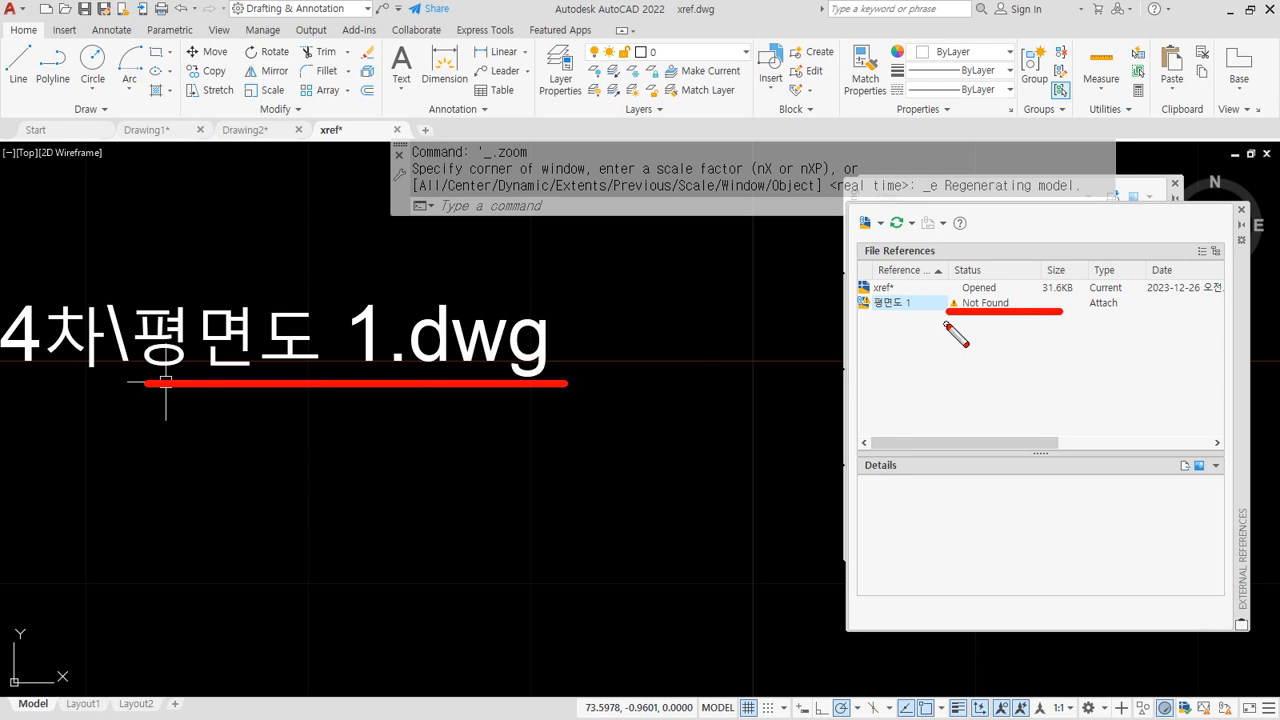
key(Escape)
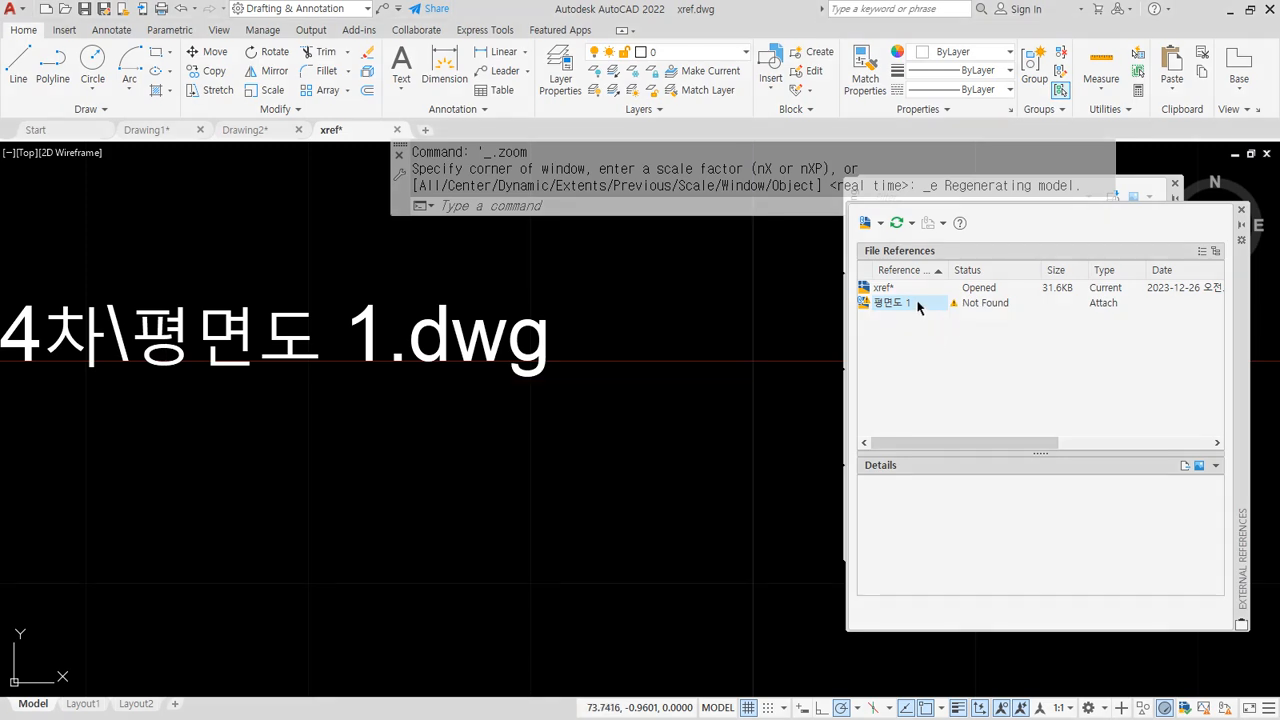
Relink the missing 평면도 1 reference to 평면도 1.dwg in folder 1 on drive C and fit the drawing in view.
click(941, 305)
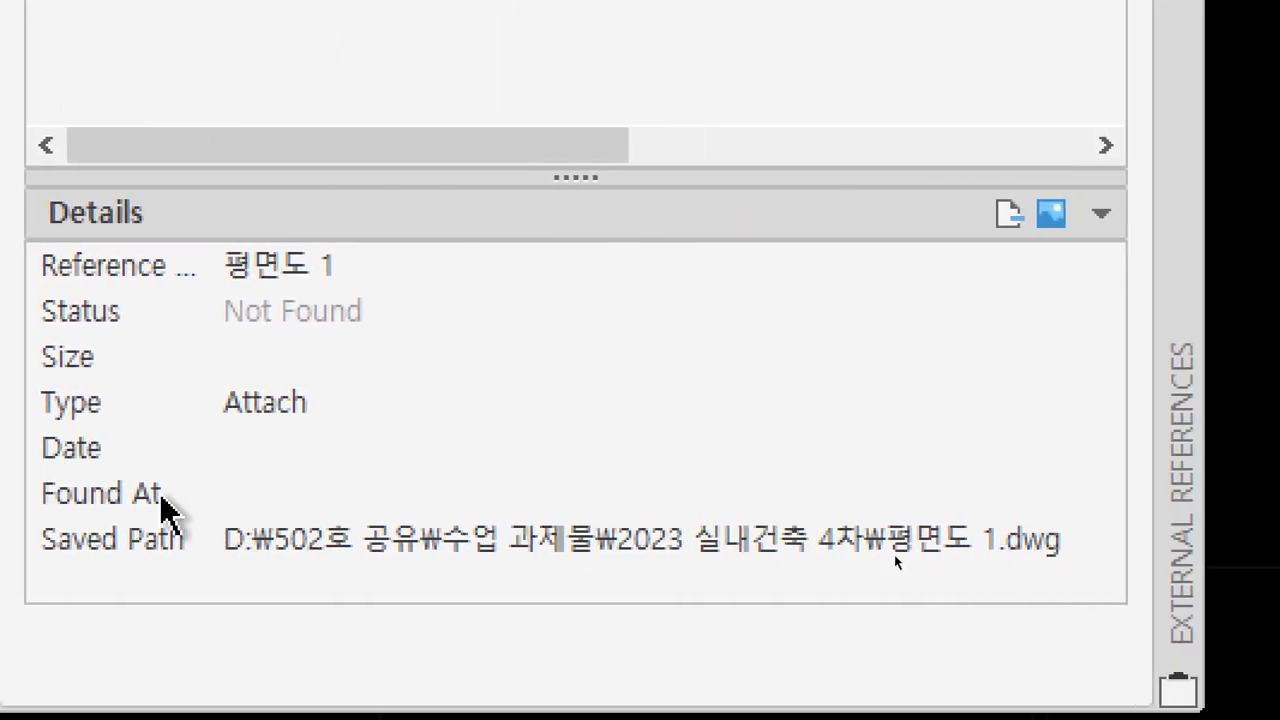
click(154, 556)
click(172, 508)
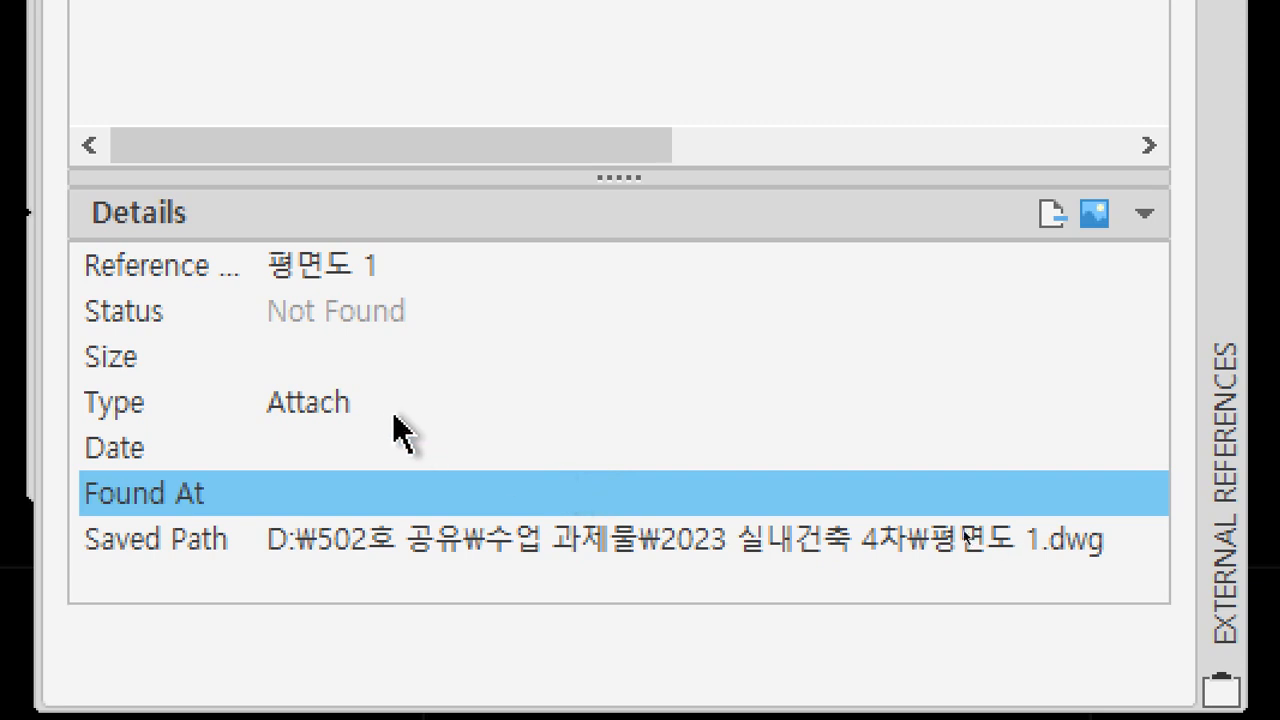
click(380, 545)
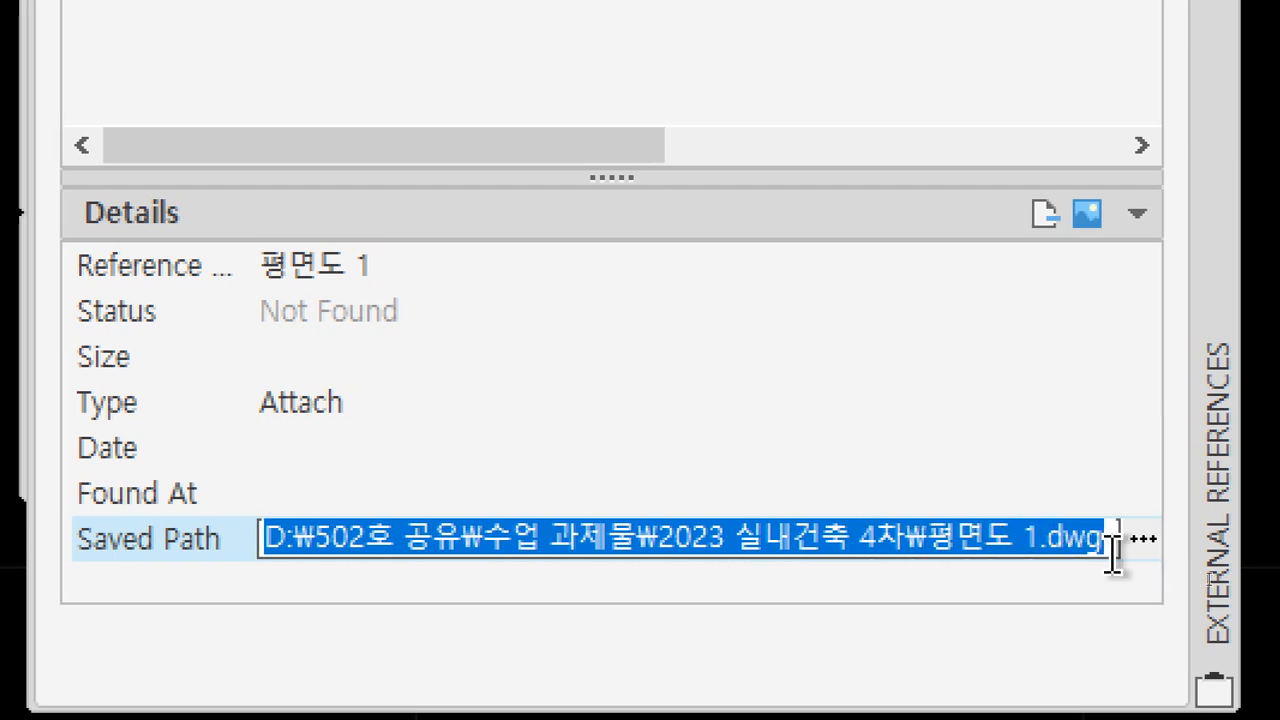
click(1114, 548)
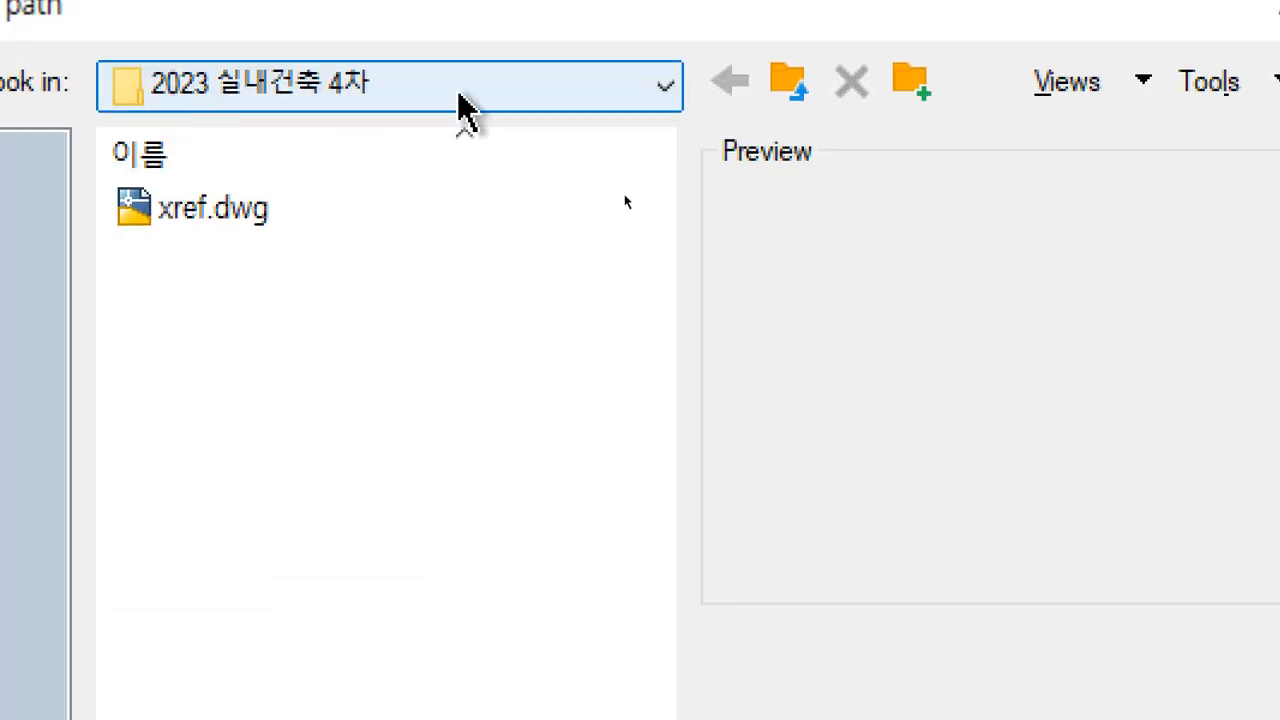
click(459, 94)
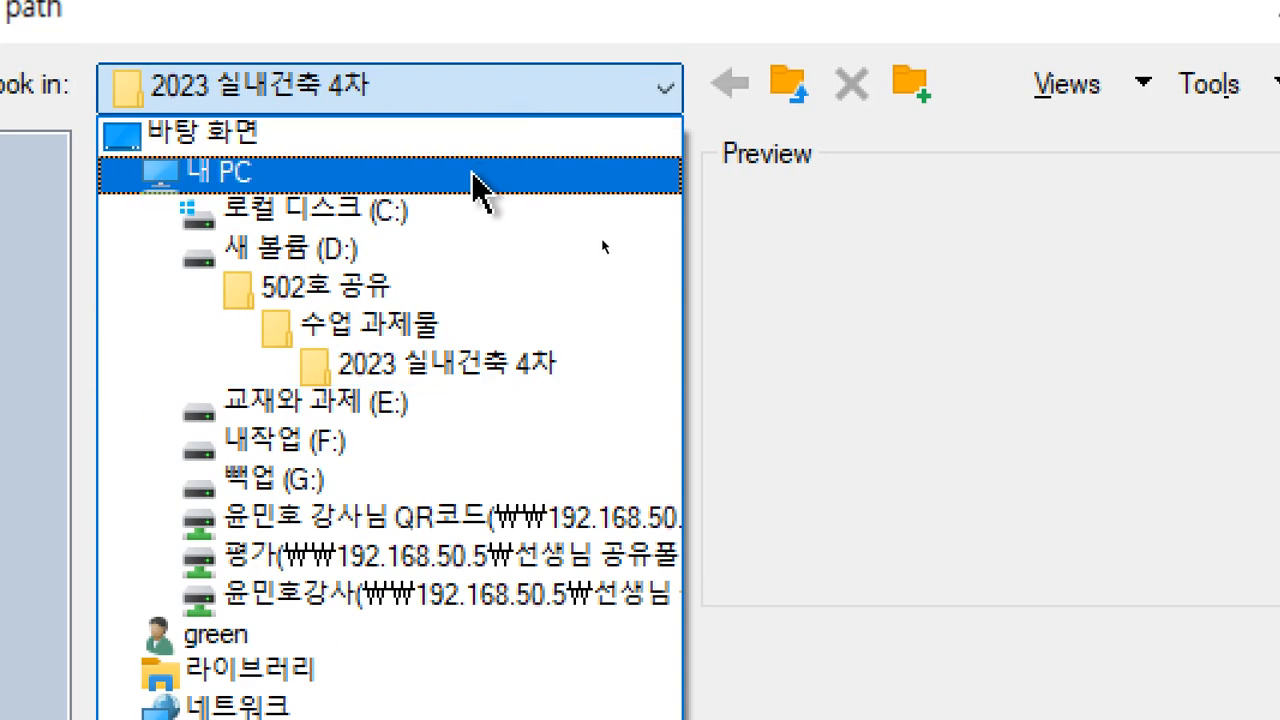
click(430, 228)
double_click(248, 348)
click(240, 305)
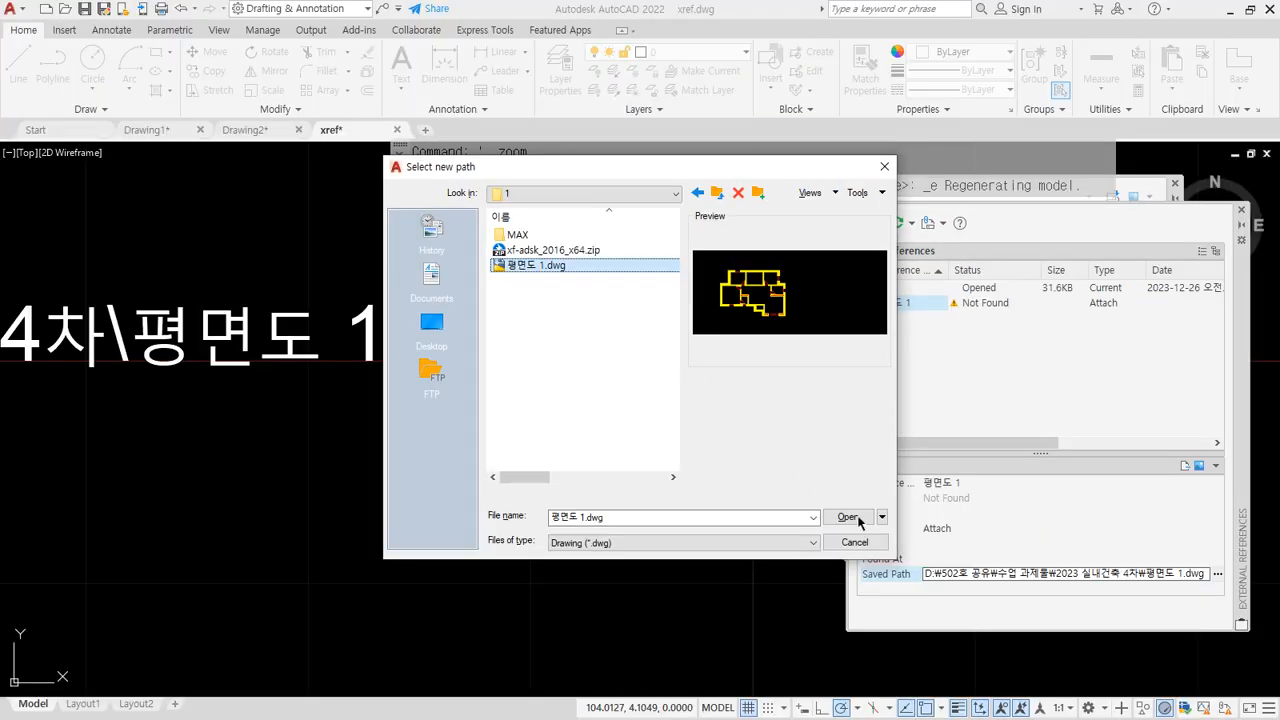
click(848, 517)
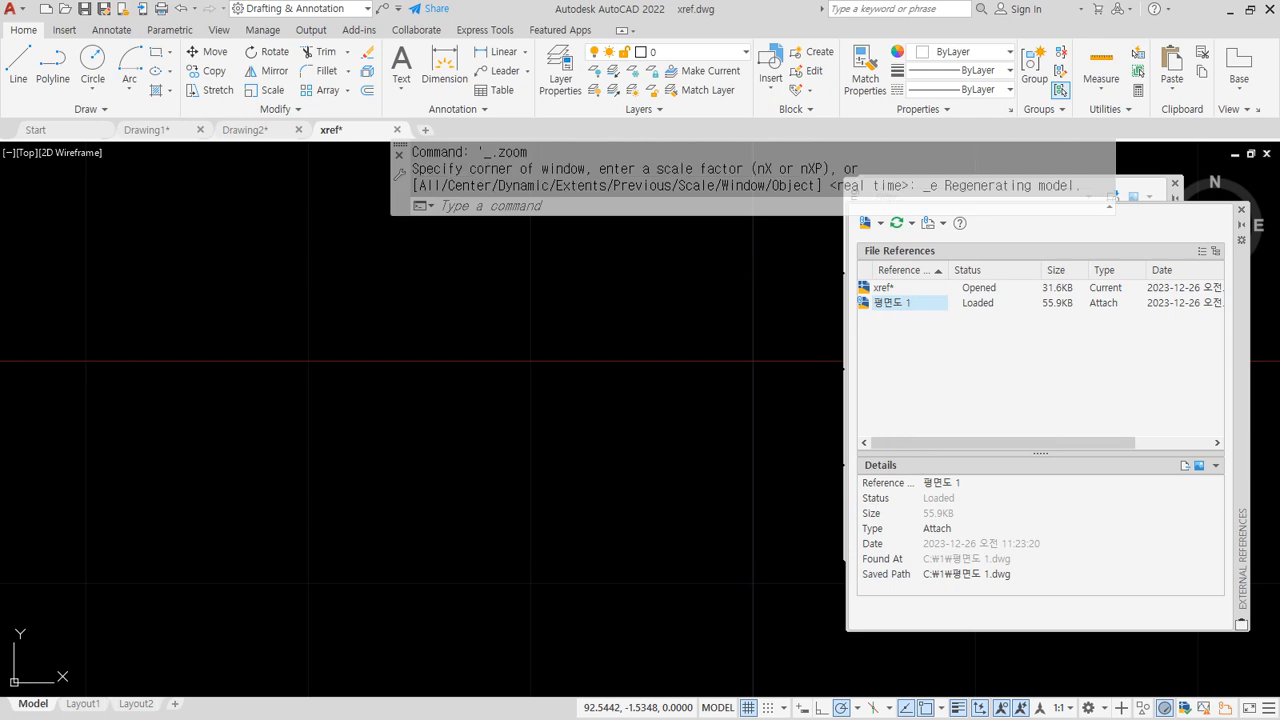
middle_click(584, 394)
middle_click(584, 394)
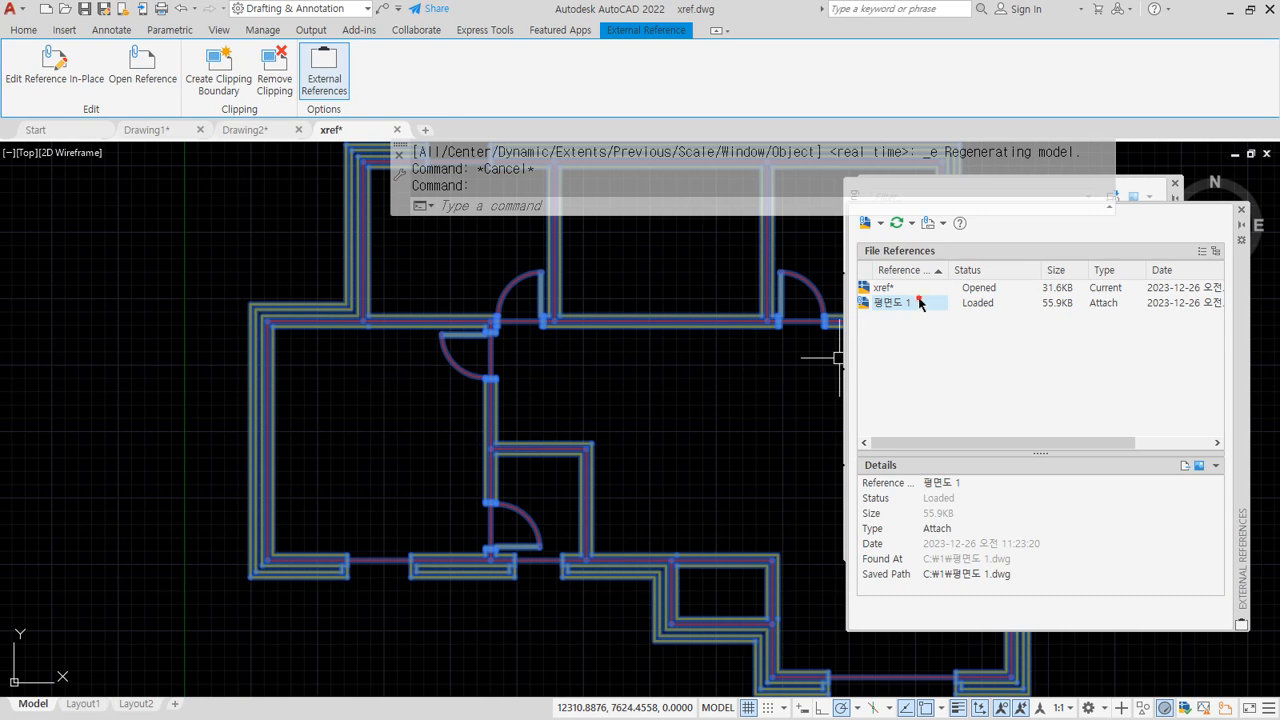
Unload the 평면도 1 reference from the drawing while keeping its entry in the reference list.
click(921, 303)
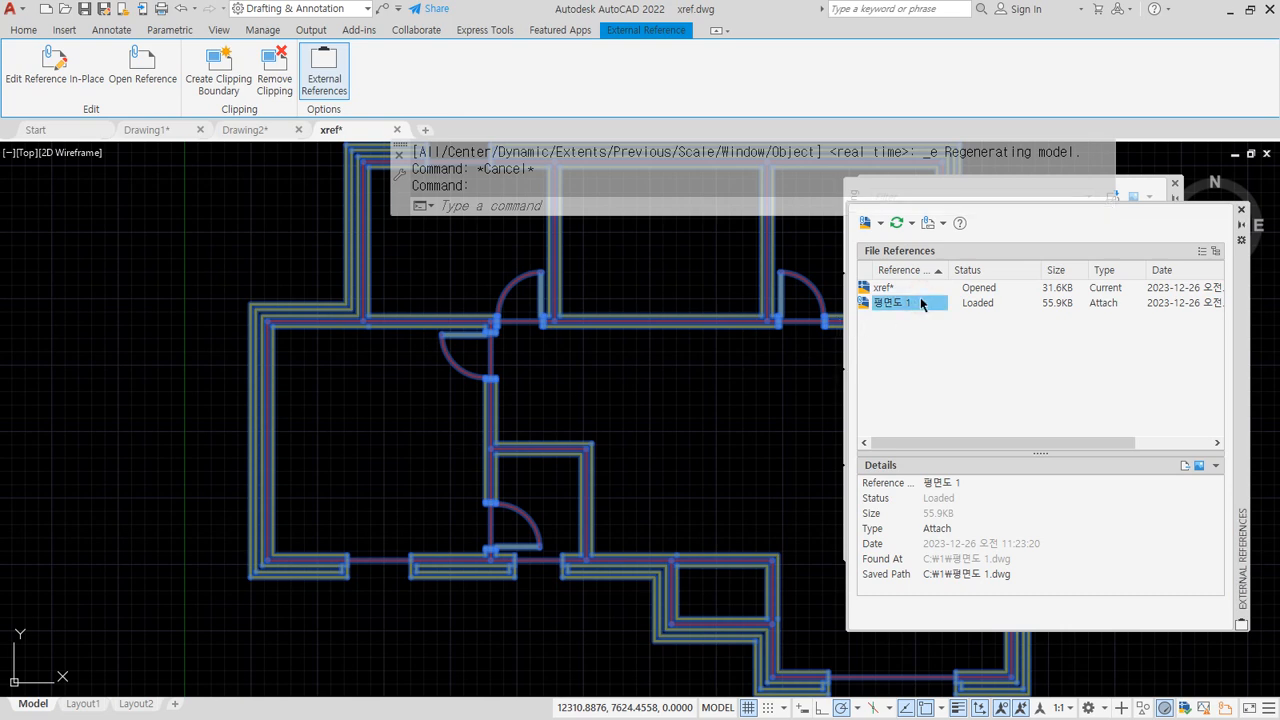
right_click(925, 310)
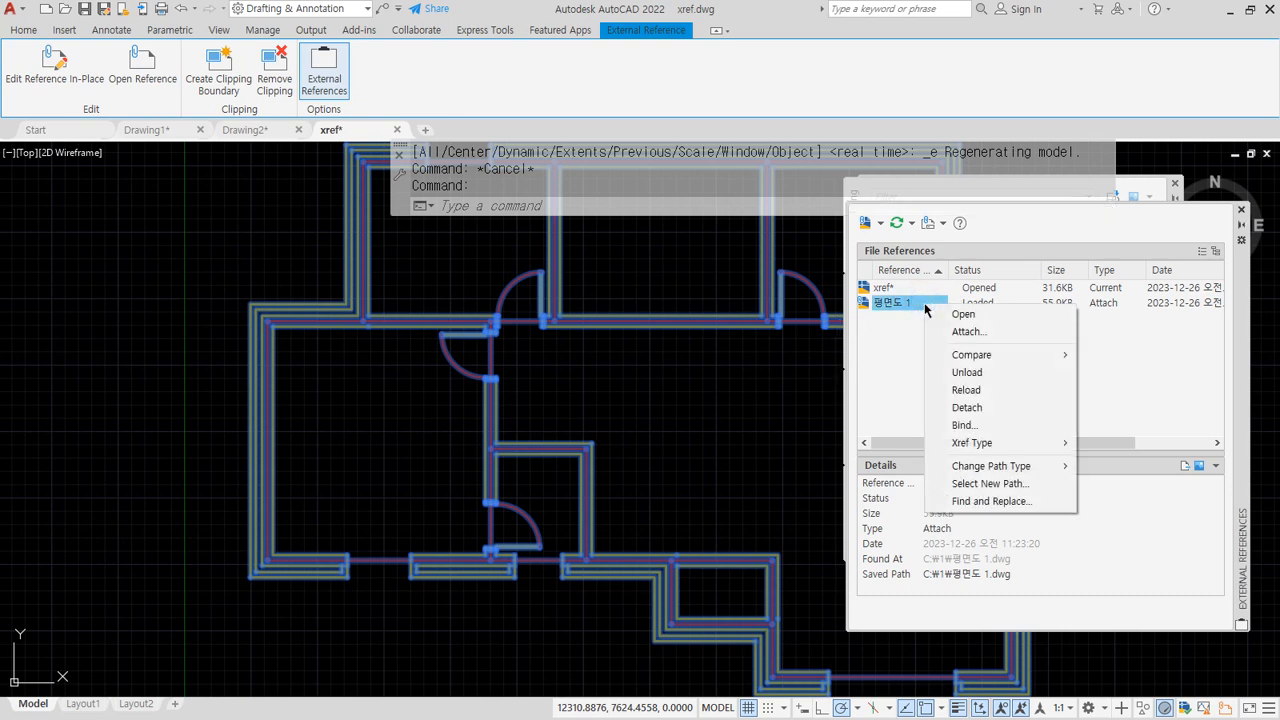
key(Escape)
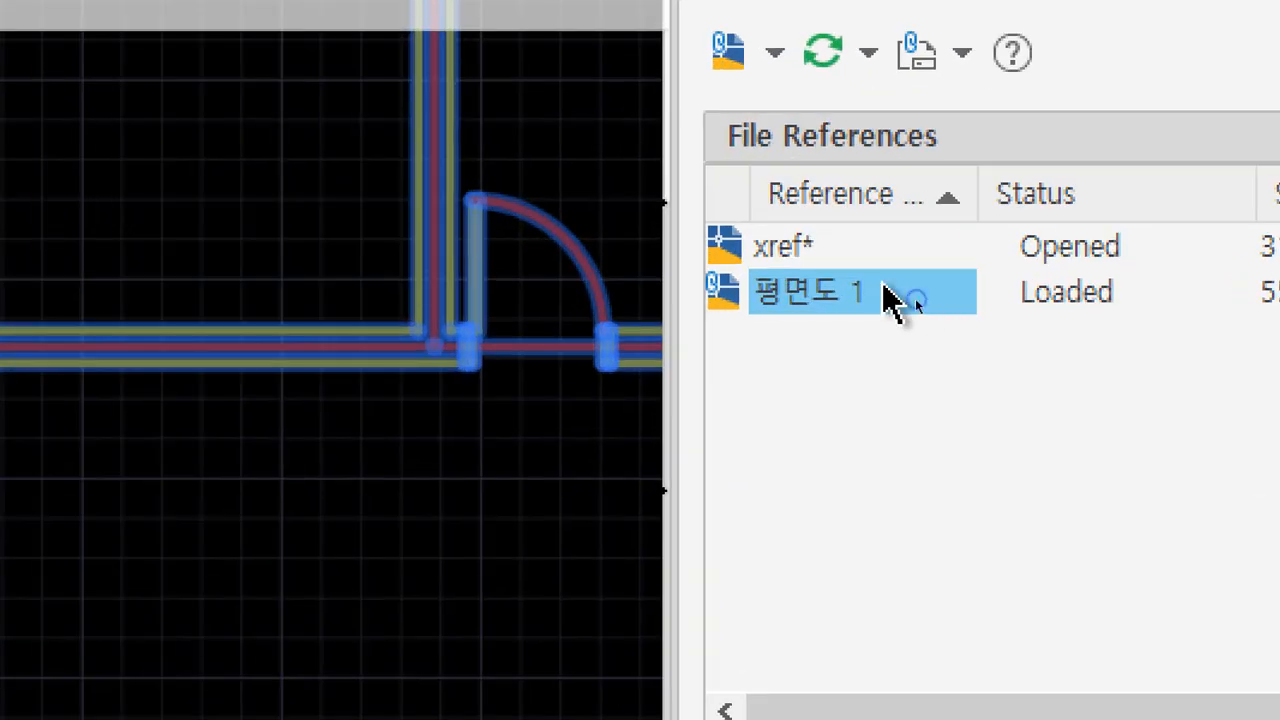
right_click(915, 300)
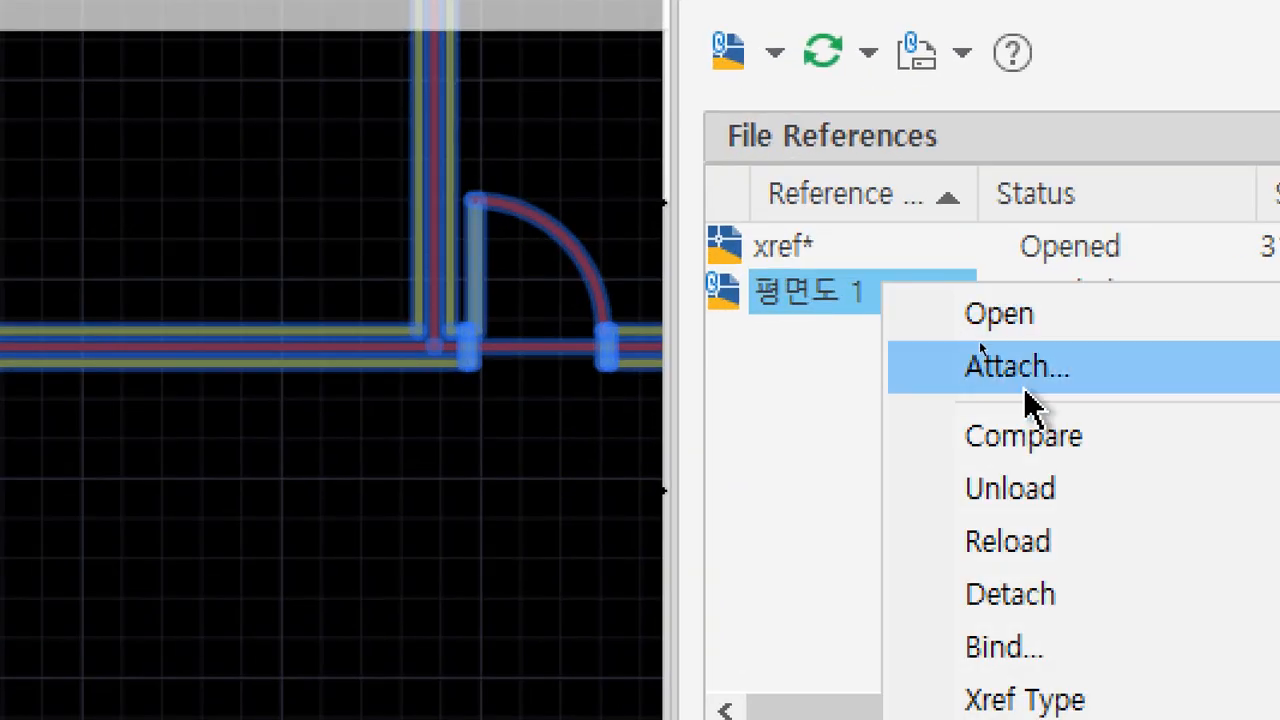
click(1090, 505)
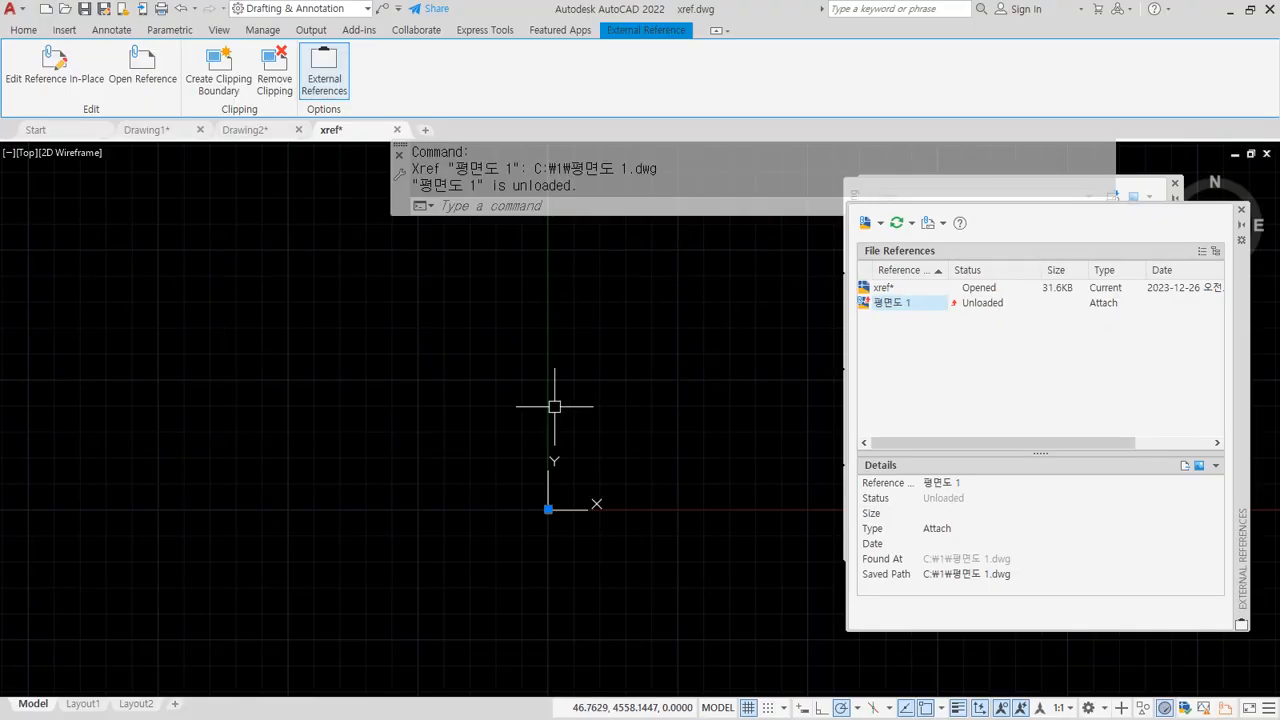
click(403, 331)
click(297, 334)
mouse_move(947, 322)
mouse_down()
mouse_move(857, 322)
mouse_move(990, 323)
mouse_up()
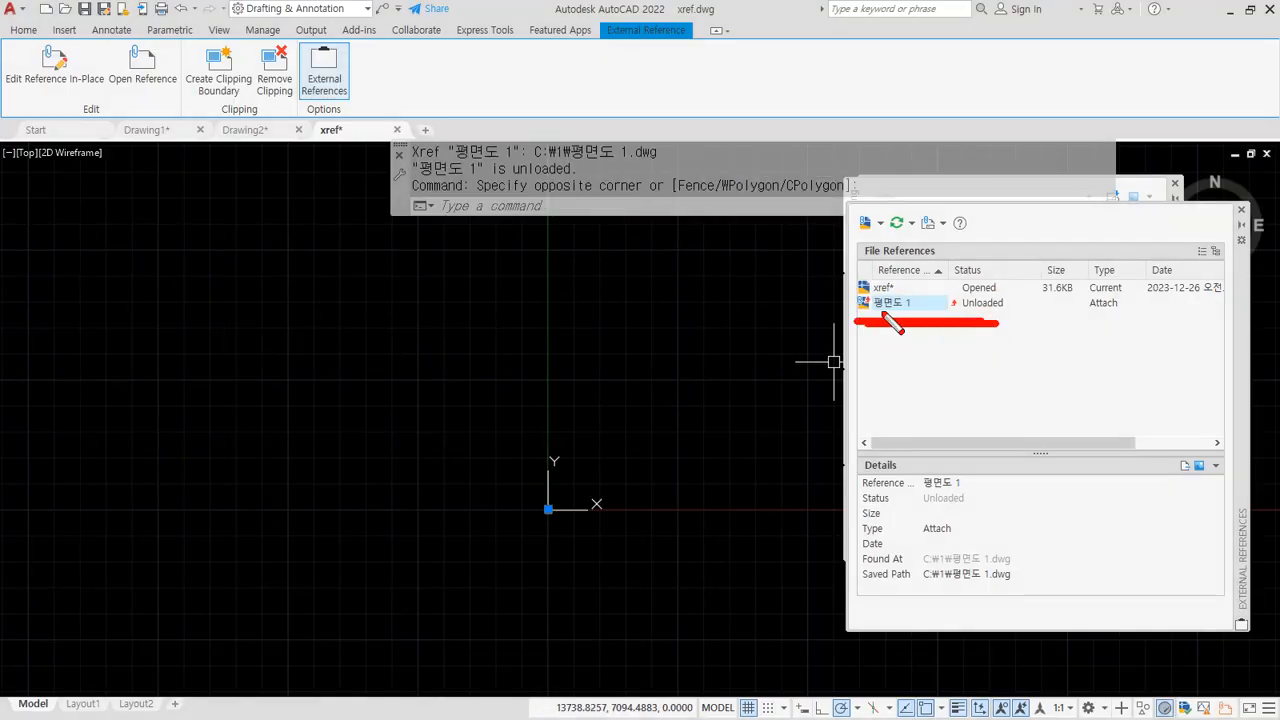
key(Escape)
Reload the unloaded 평면도 1 reference.
click(891, 304)
right_click(914, 299)
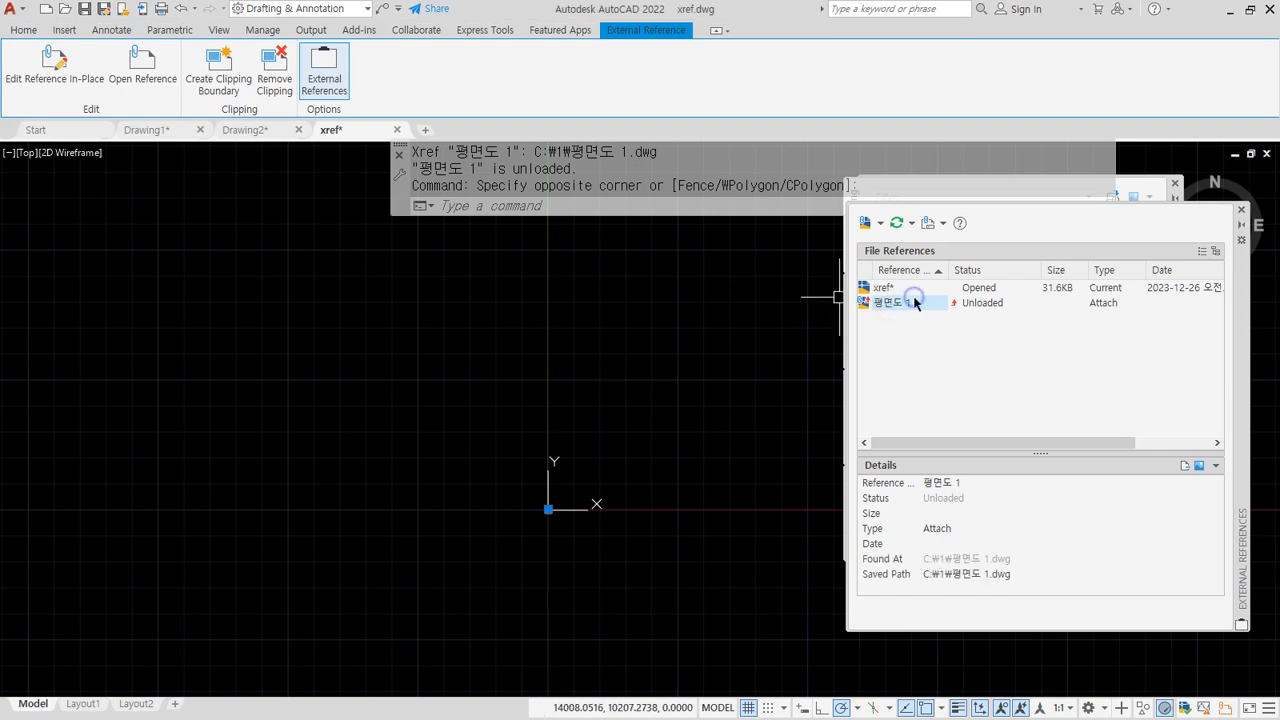
click(945, 378)
middle_drag(673, 361, 451, 423)
scroll(475, 355, up, 2)
middle_drag(556, 401, 566, 379)
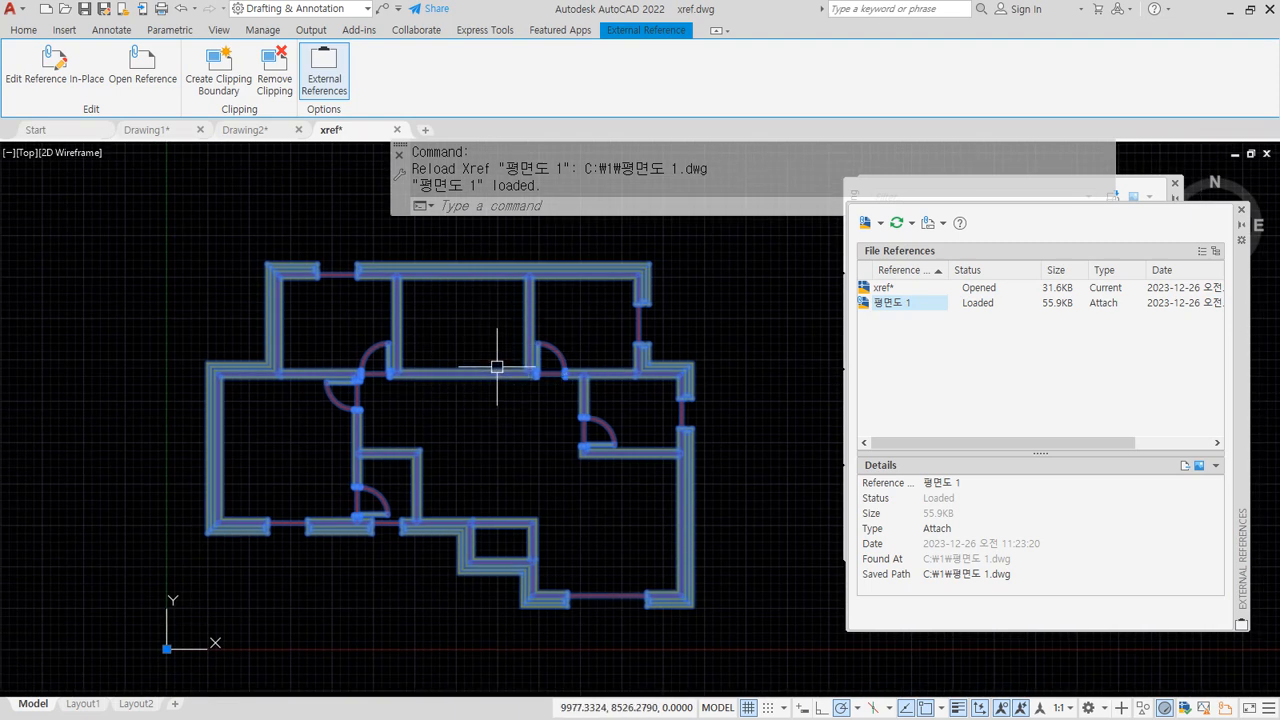
Detach the 평면도 1 reference from the xref drawing.
right_click(902, 302)
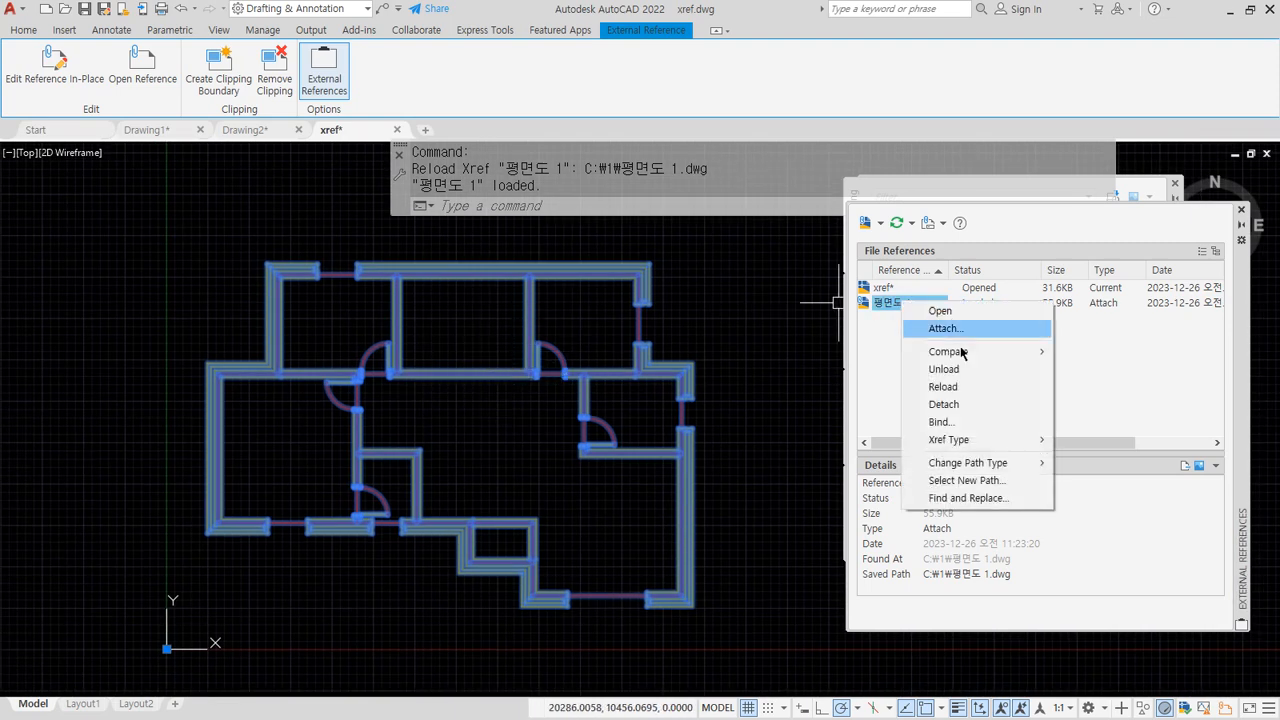
click(987, 404)
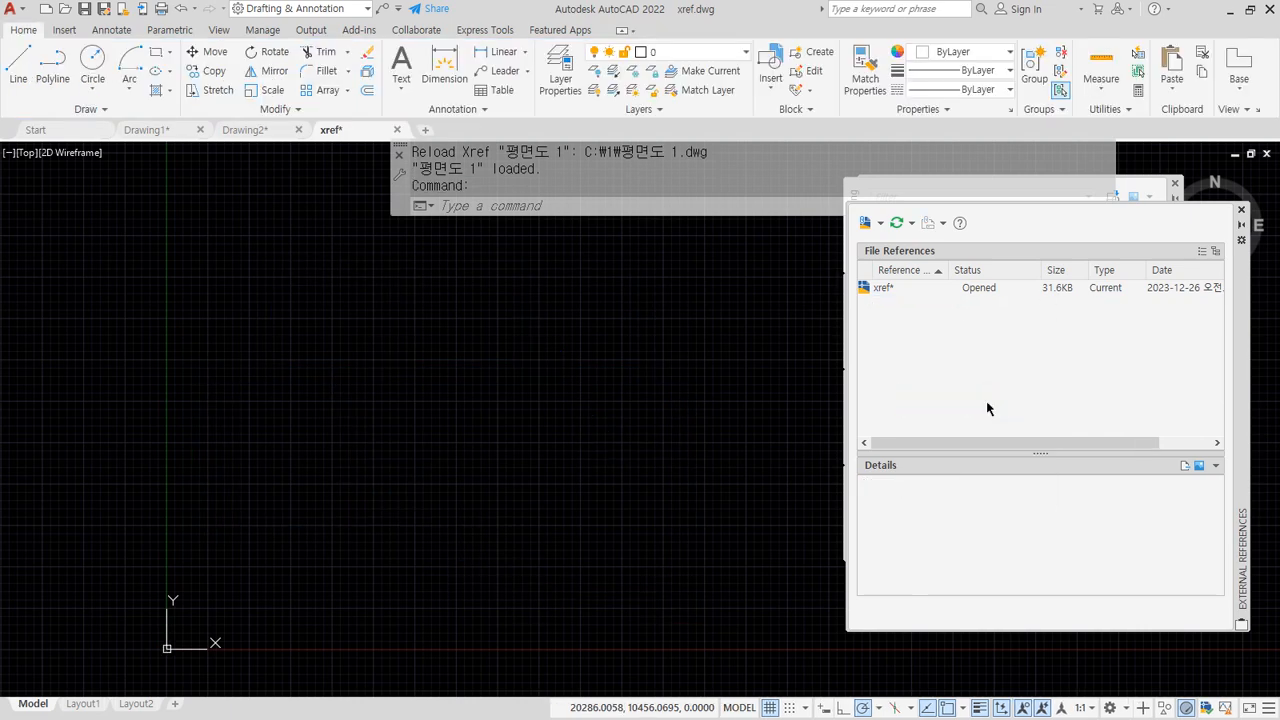
key(alt)
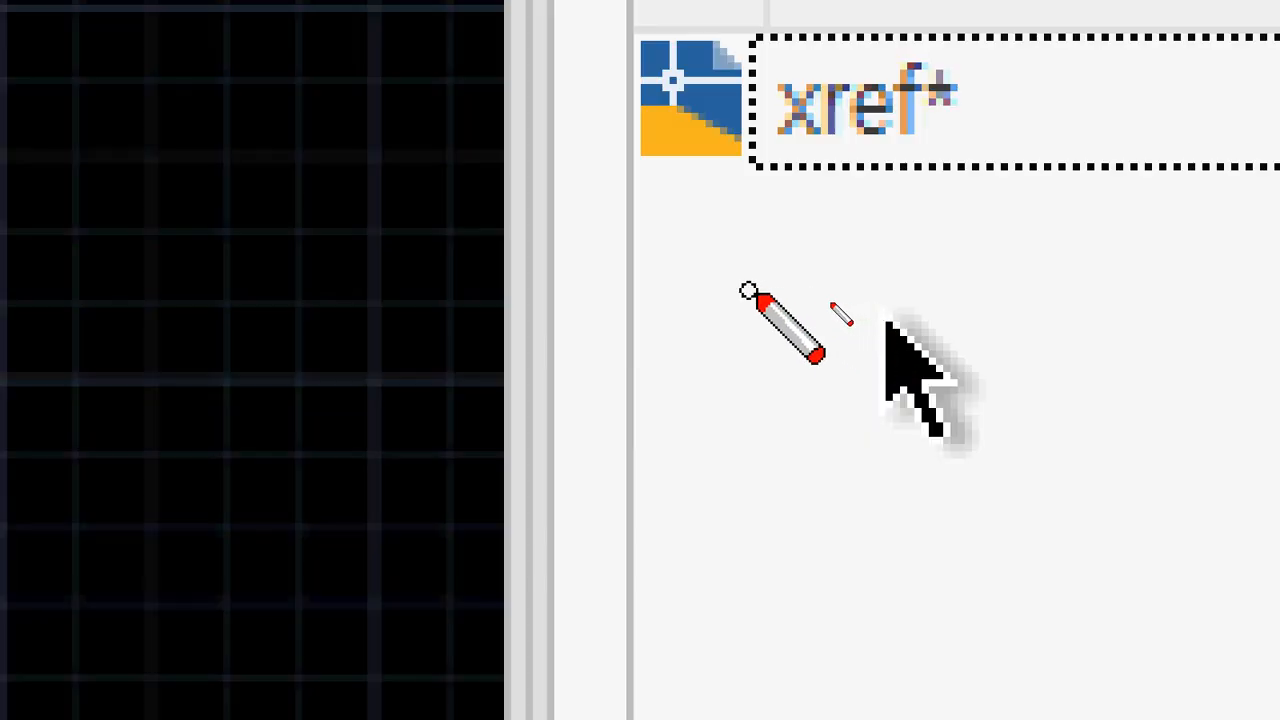
drag(748, 290, 1108, 285)
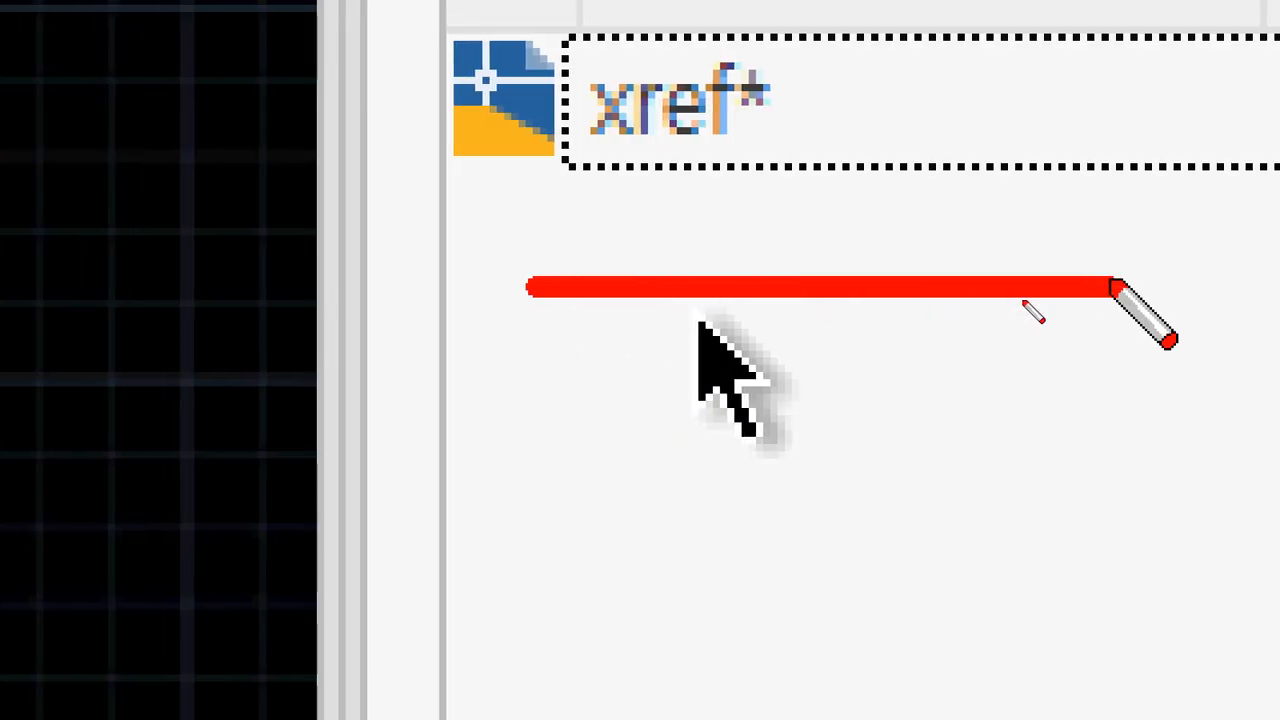
key(Escape)
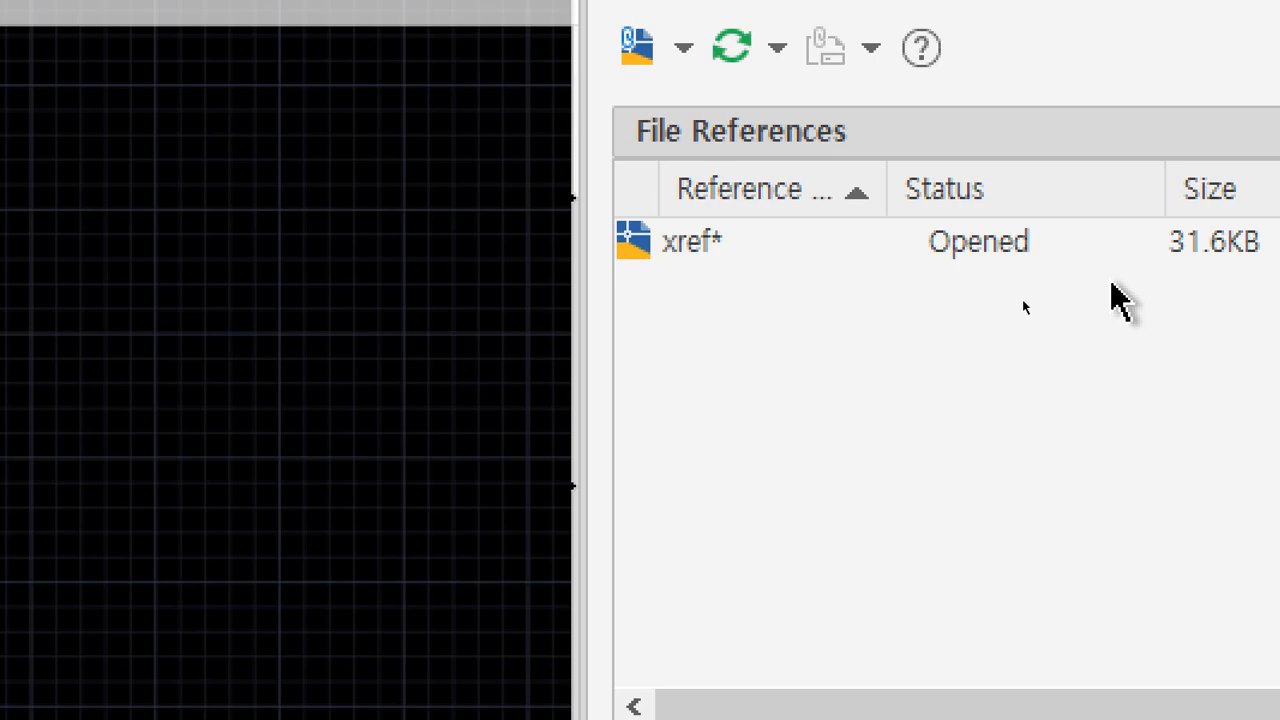
key(Escape)
click(891, 301)
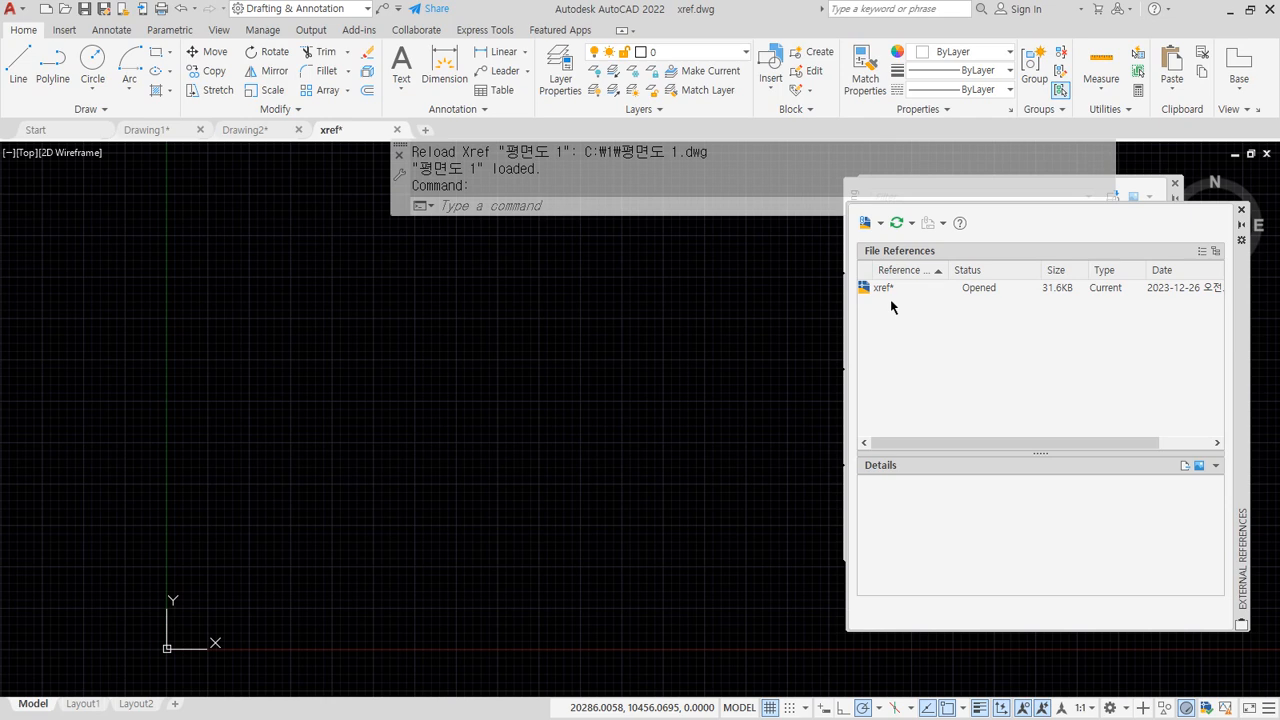
click(716, 342)
click(690, 397)
Undo the detaching of the 평면도 1 reference.
key(ctrl+z)
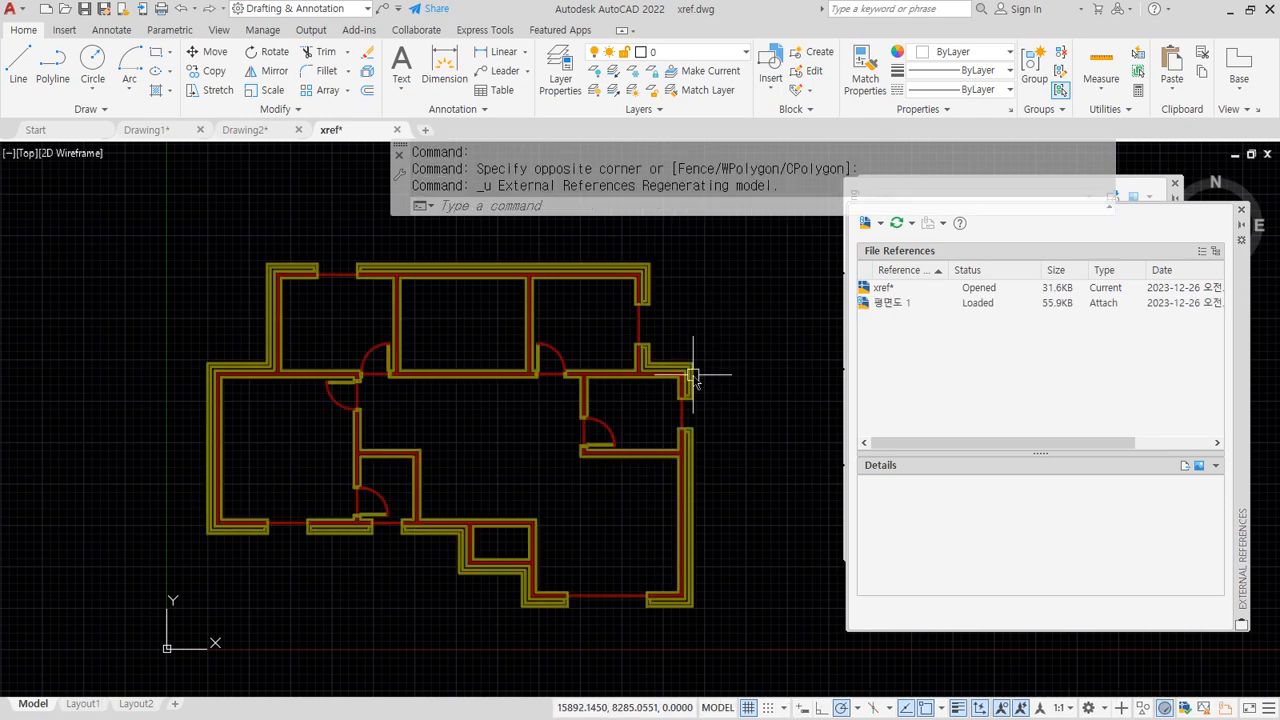
click(693, 375)
key(Escape)
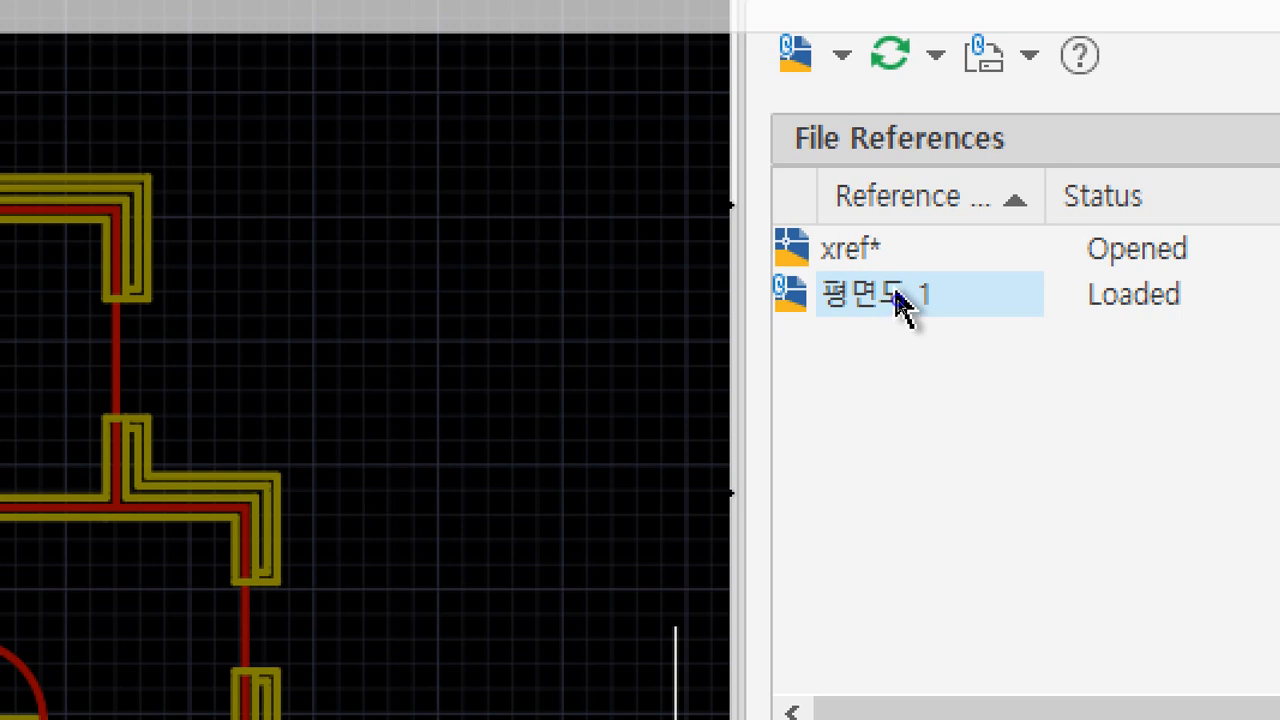
Bind the 평면도 1 reference into the current drawing with the Insert bind type.
right_click(898, 301)
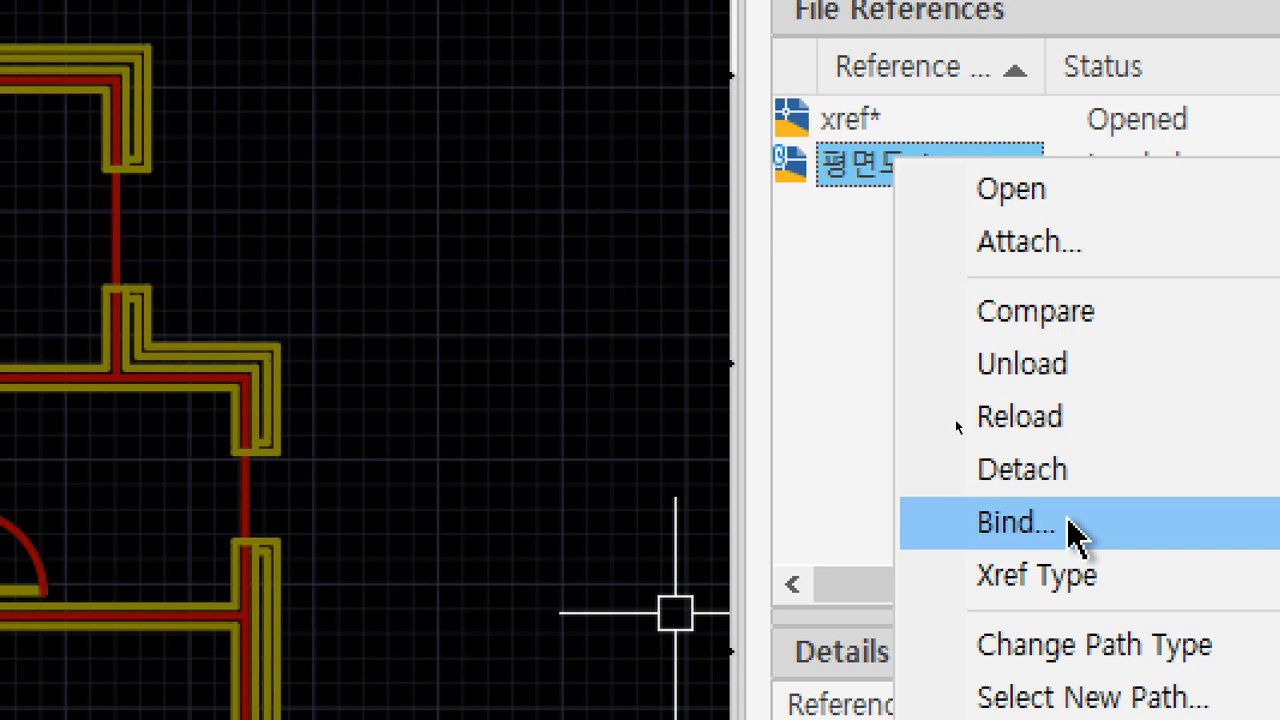
click(1076, 533)
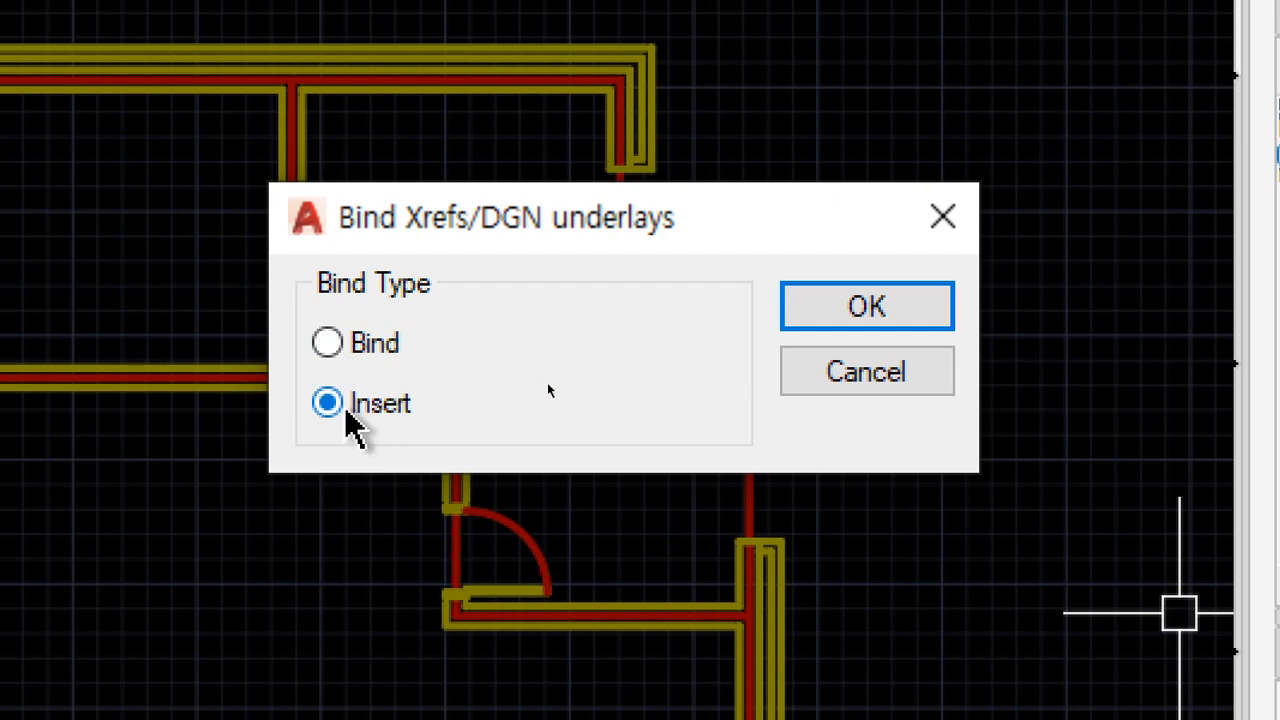
click(848, 308)
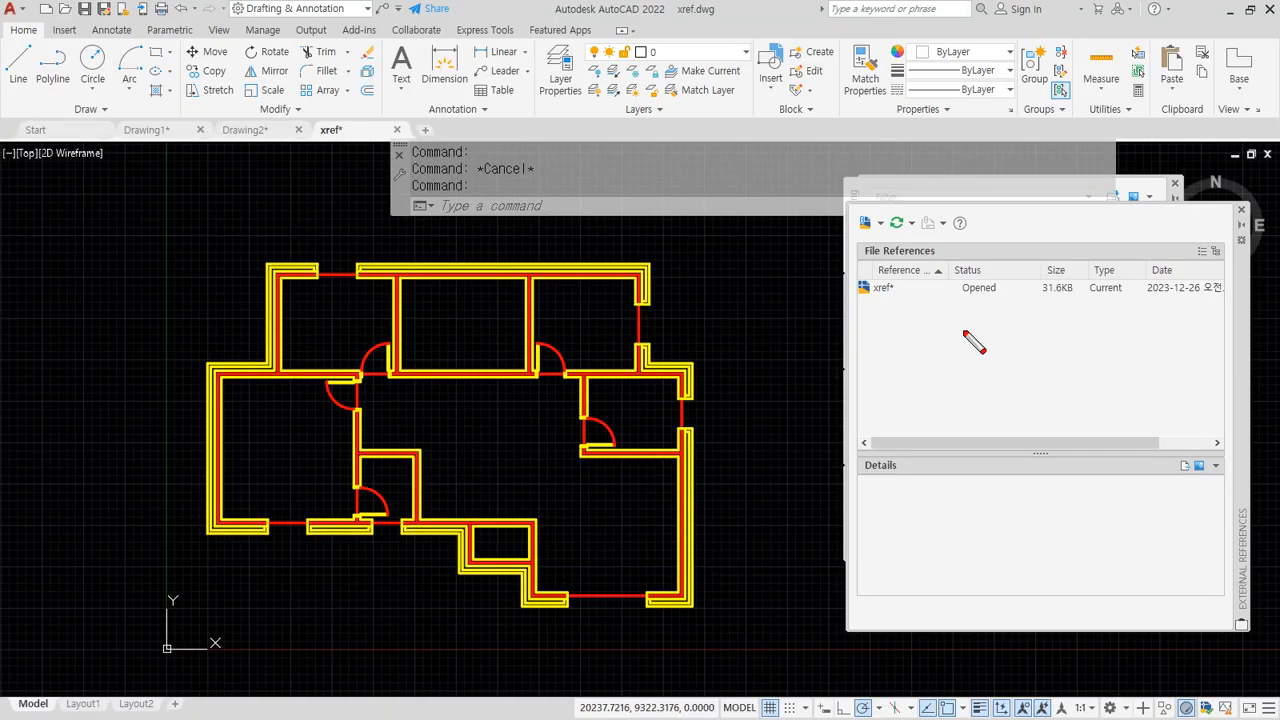
drag(936, 342, 955, 302)
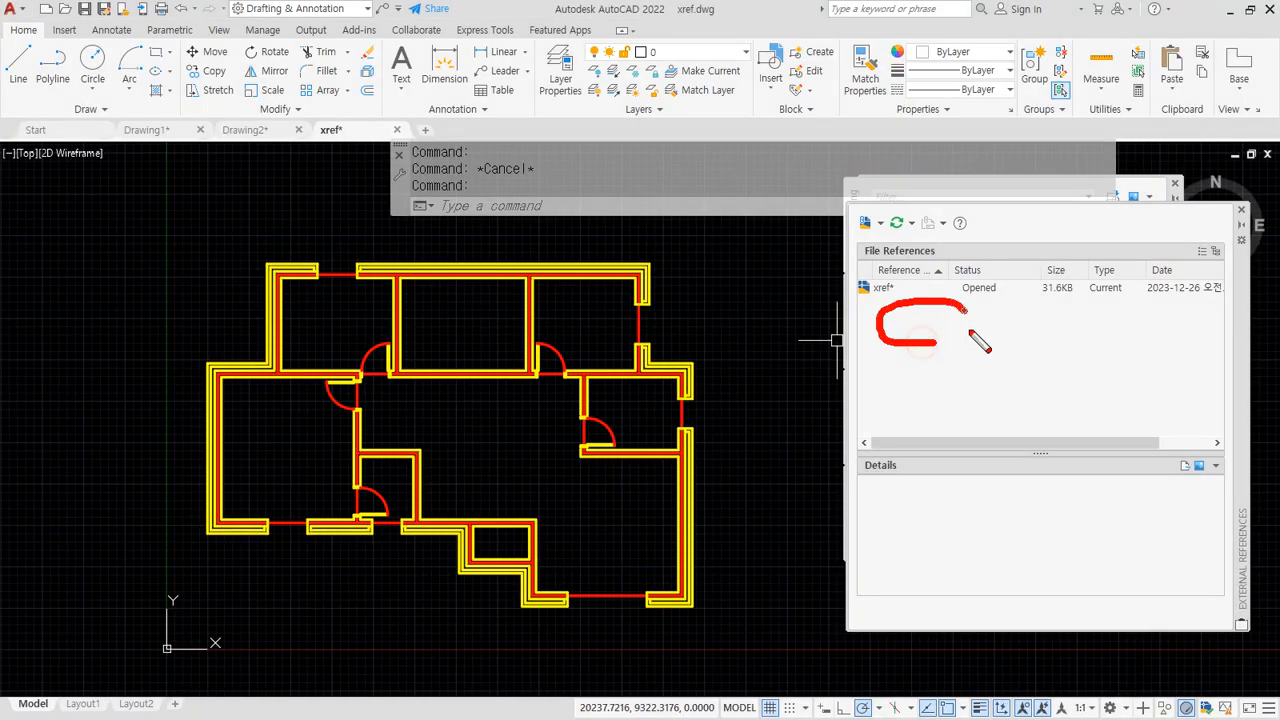
mouse_move(660, 362)
mouse_down()
mouse_move(592, 336)
mouse_move(713, 380)
mouse_up()
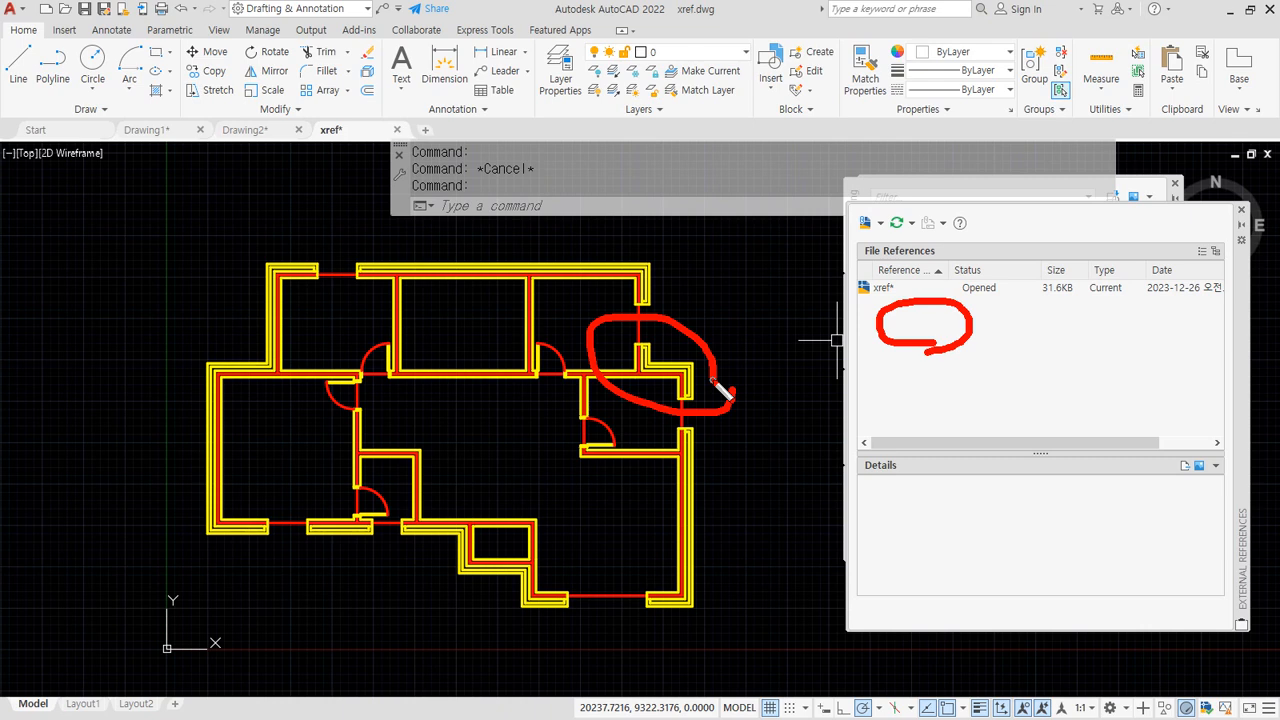
key(Escape)
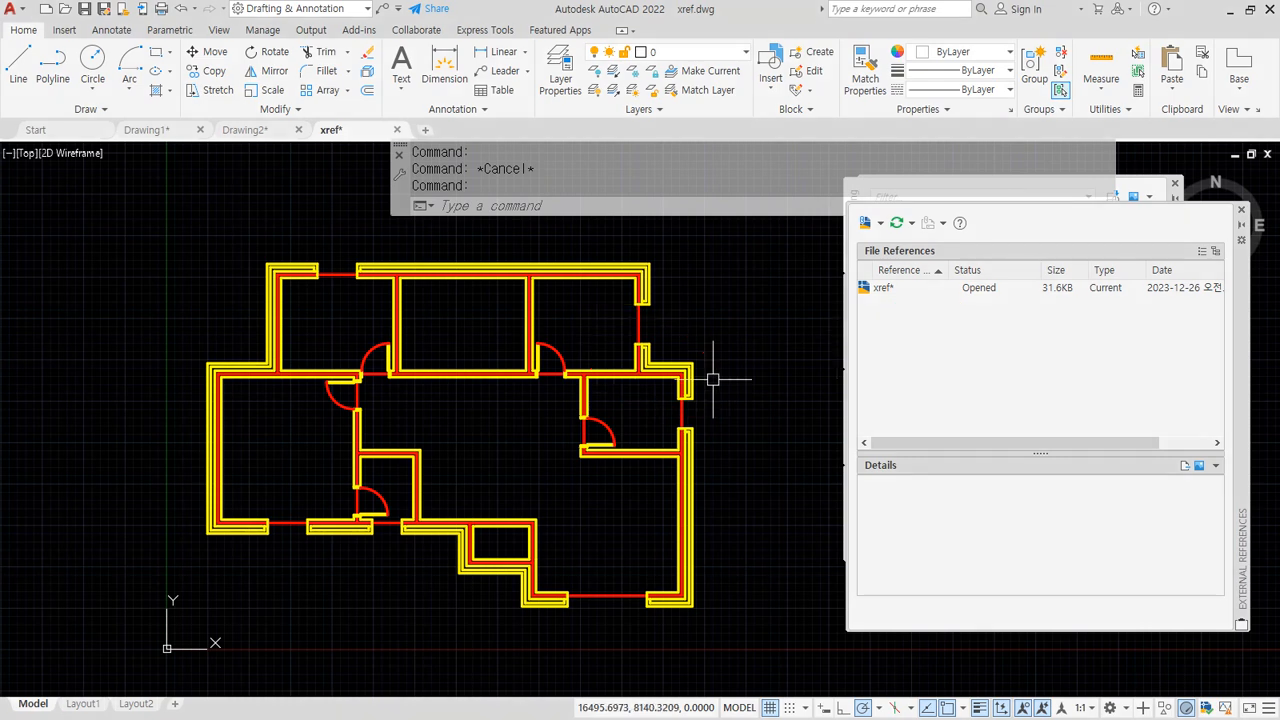
Switch to the Notepad lesson notes and review the line on block commands, including BEdit.
key(alt+Tab)
key(ctrl+2)
mouse_move(547, 395)
mouse_down()
mouse_move(750, 395)
mouse_move(581, 396)
mouse_up()
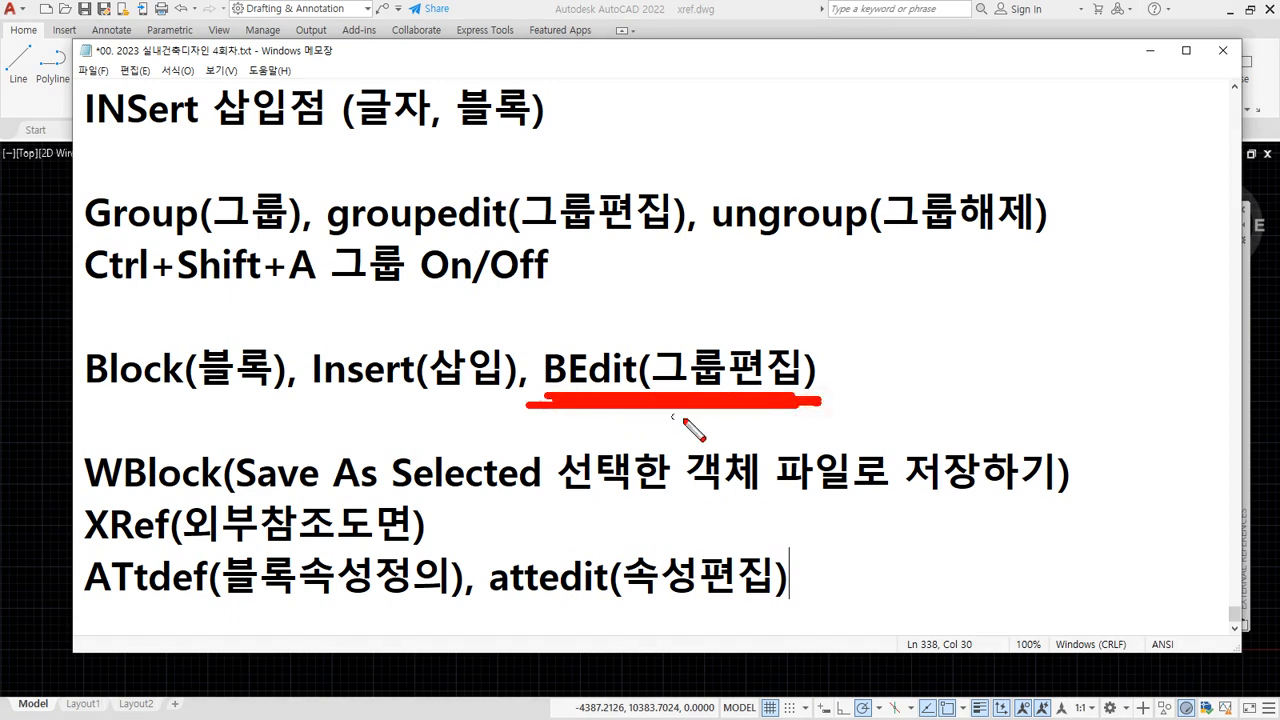
key(Escape)
Switch back to AutoCAD, open the 평면도 1 block in the Block Editor with BEdit, and select the upper-right room's door.
click(717, 6)
text(BE)
key(Return)
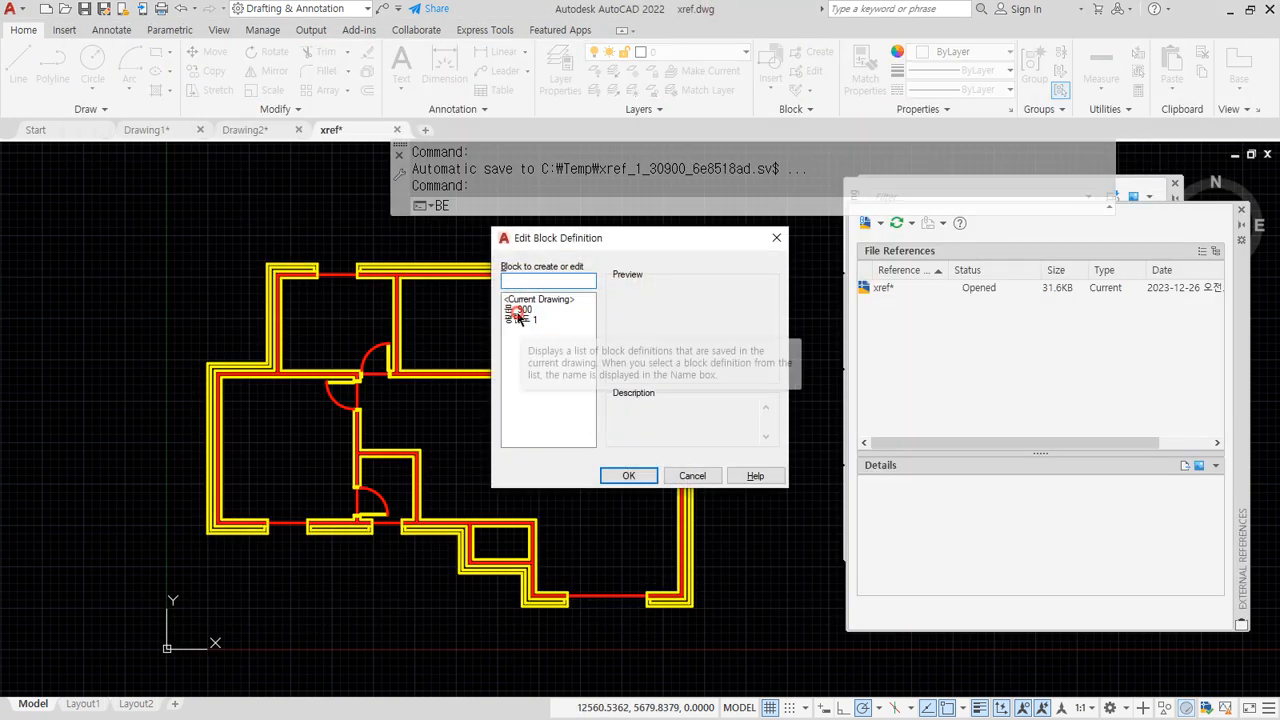
click(519, 320)
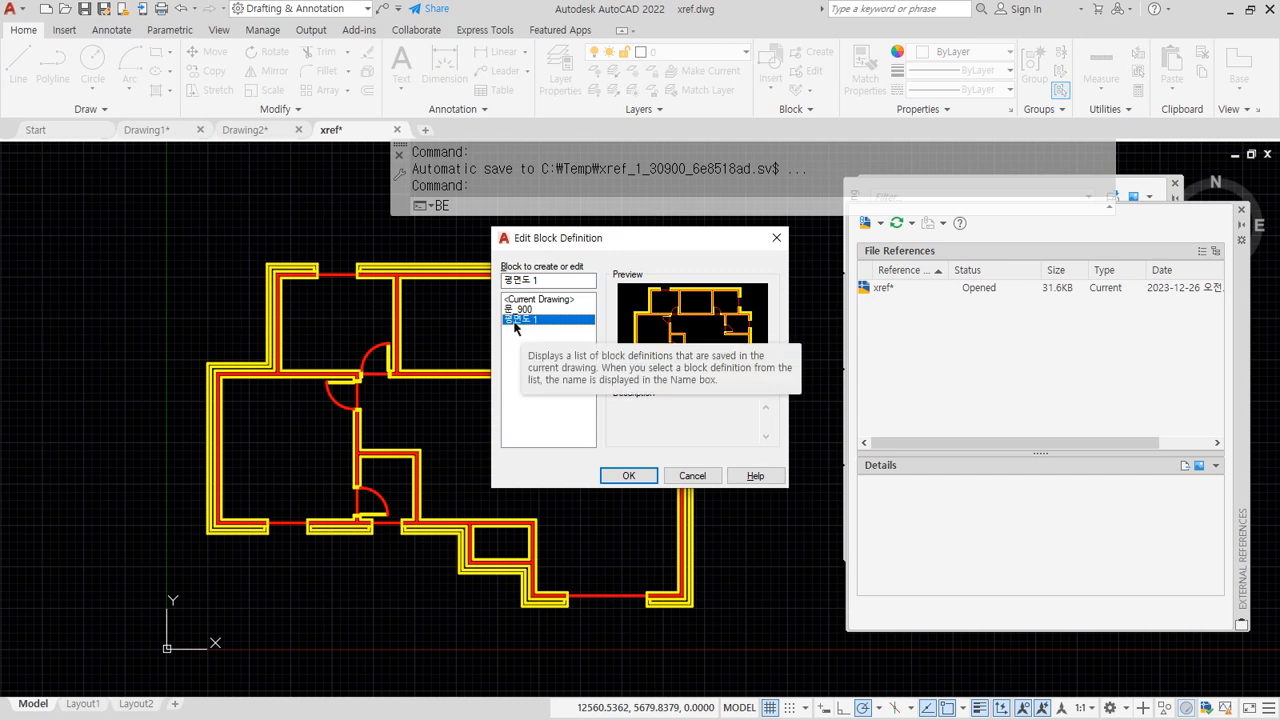
click(628, 475)
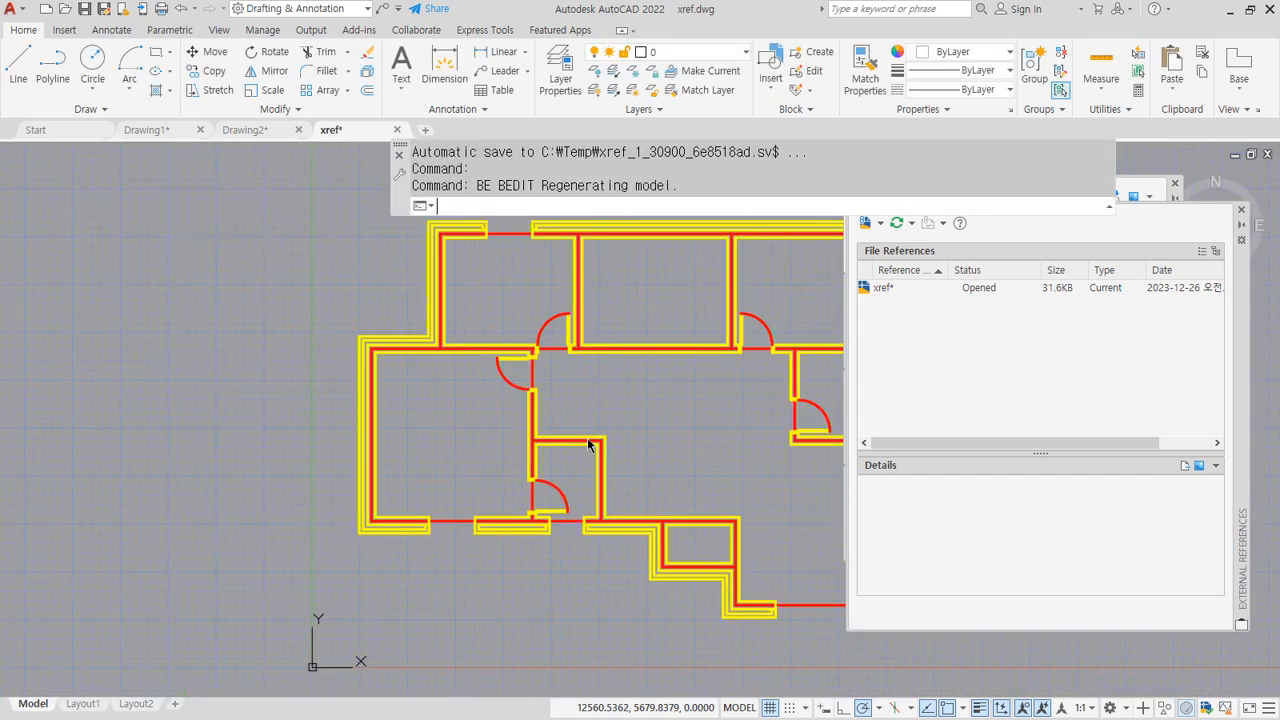
middle_drag(580, 399, 320, 399)
click(466, 330)
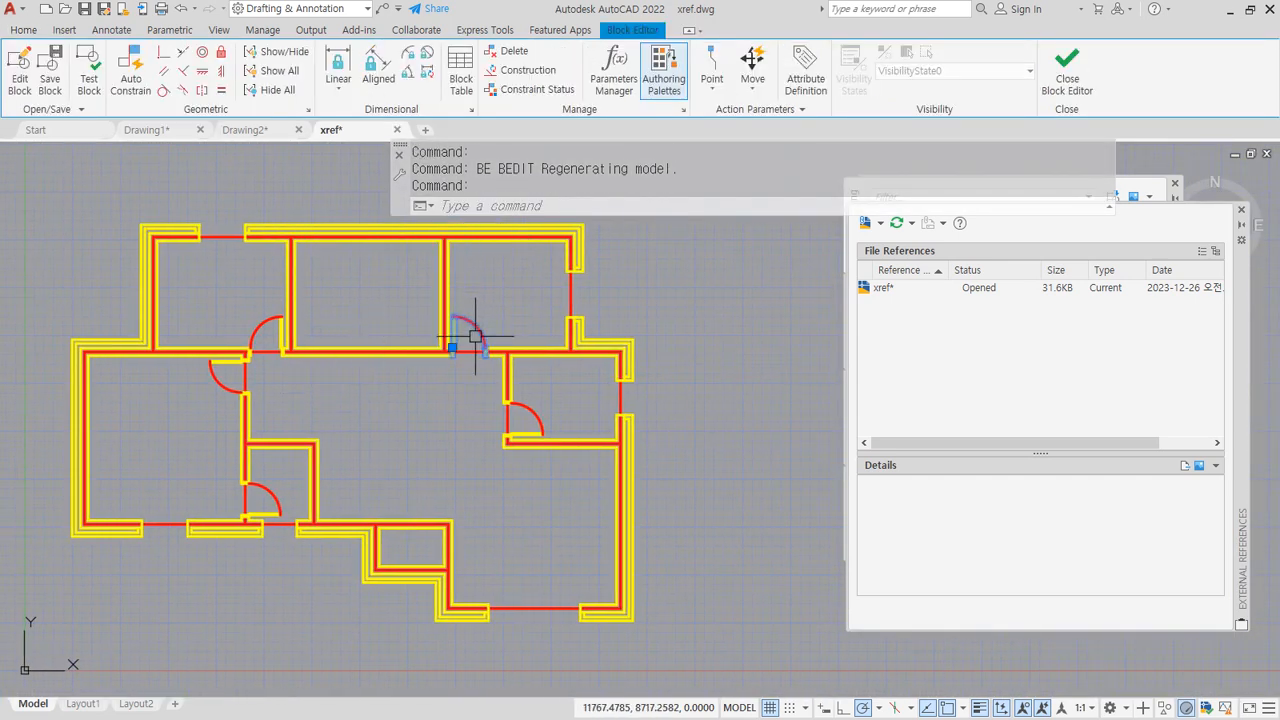
Delete the remaining swing doors from the 평면도 1 block and close the Block Editor, saving the changes.
click(260, 329)
key(Delete)
click(223, 386)
key(Delete)
click(265, 495)
key(Delete)
click(522, 414)
key(Delete)
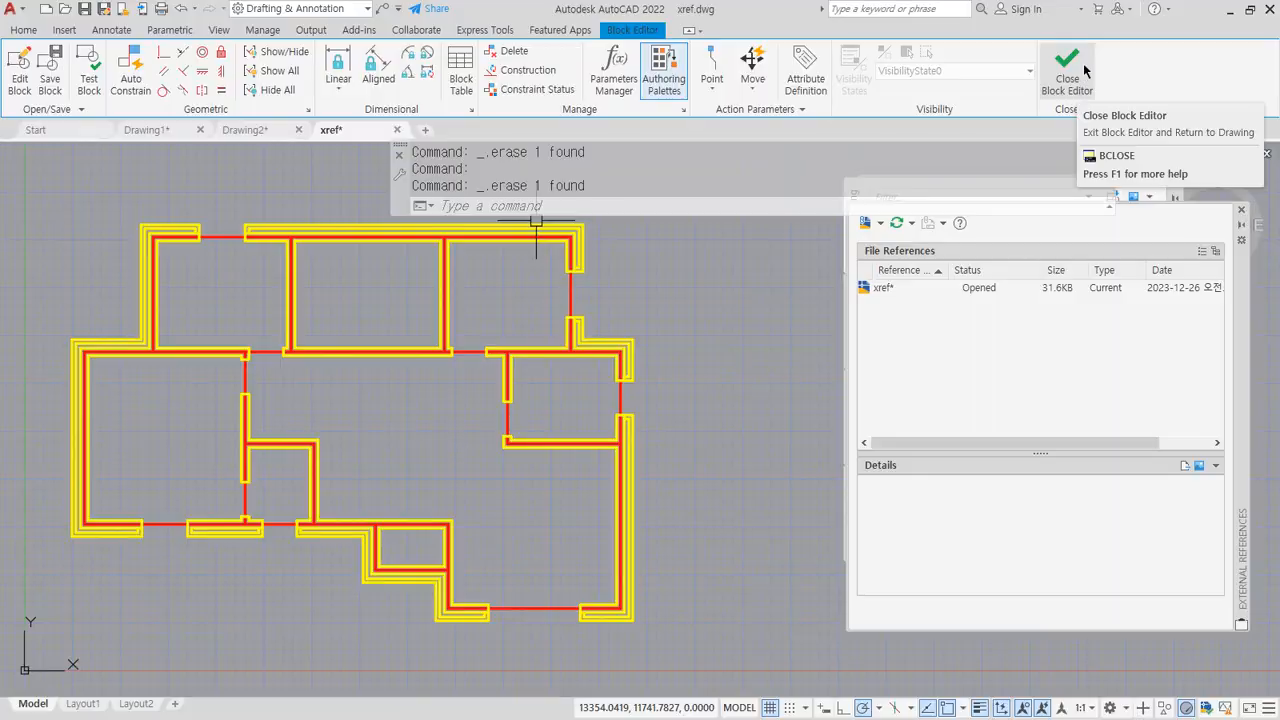
click(1035, 150)
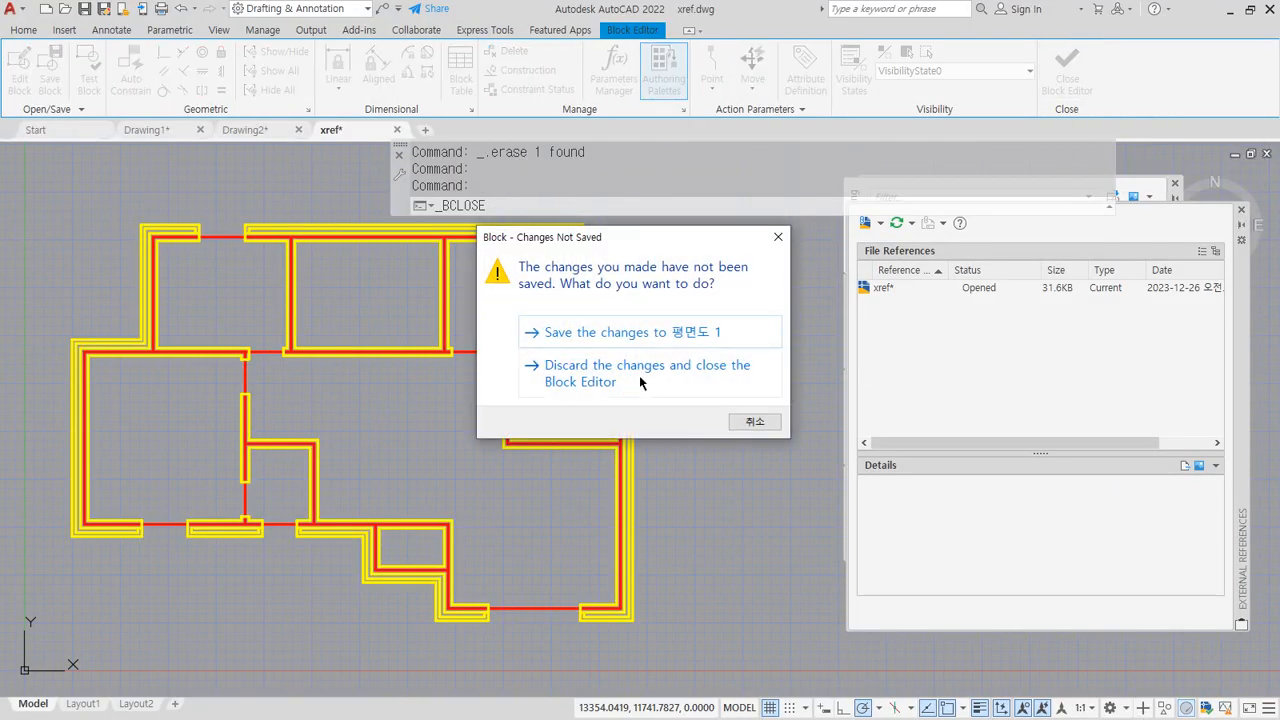
click(618, 334)
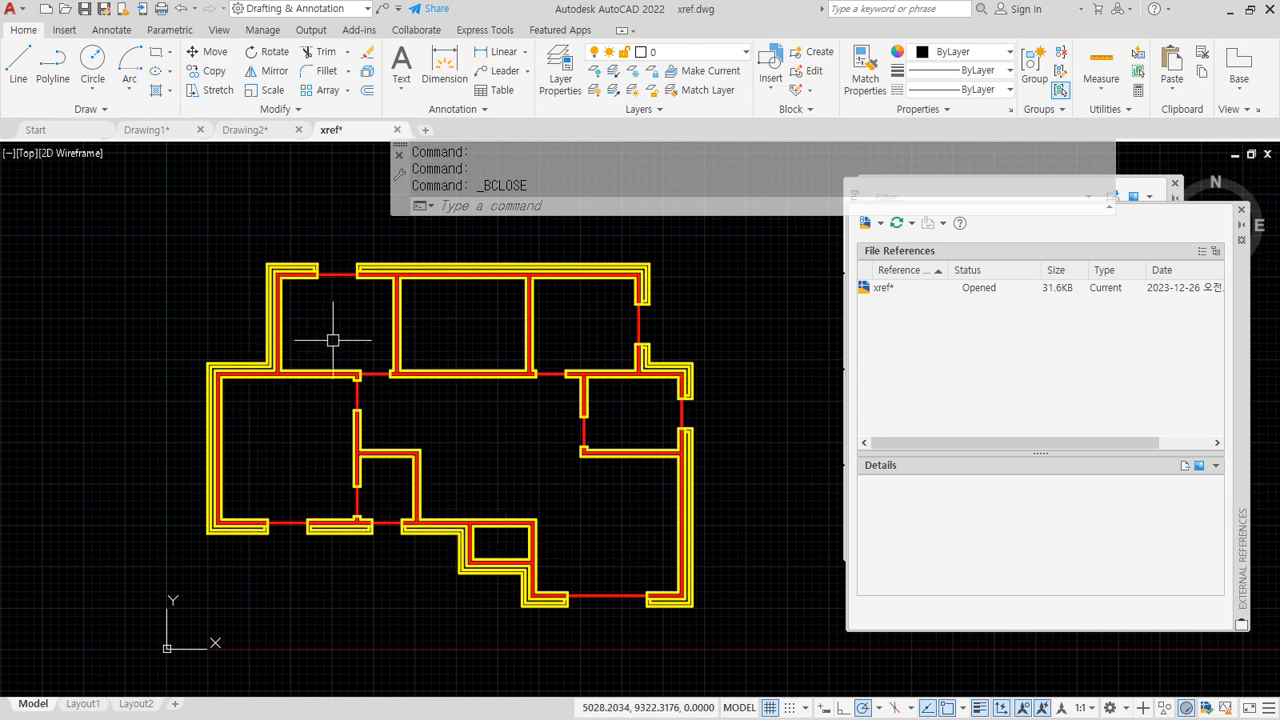
Undo the door deletions made in the 평면도 1 block.
key(ctrl+z)
key(ctrl+z)
key(ctrl+z)
key(ctrl+z)
key(ctrl+z)
key(ctrl+z)
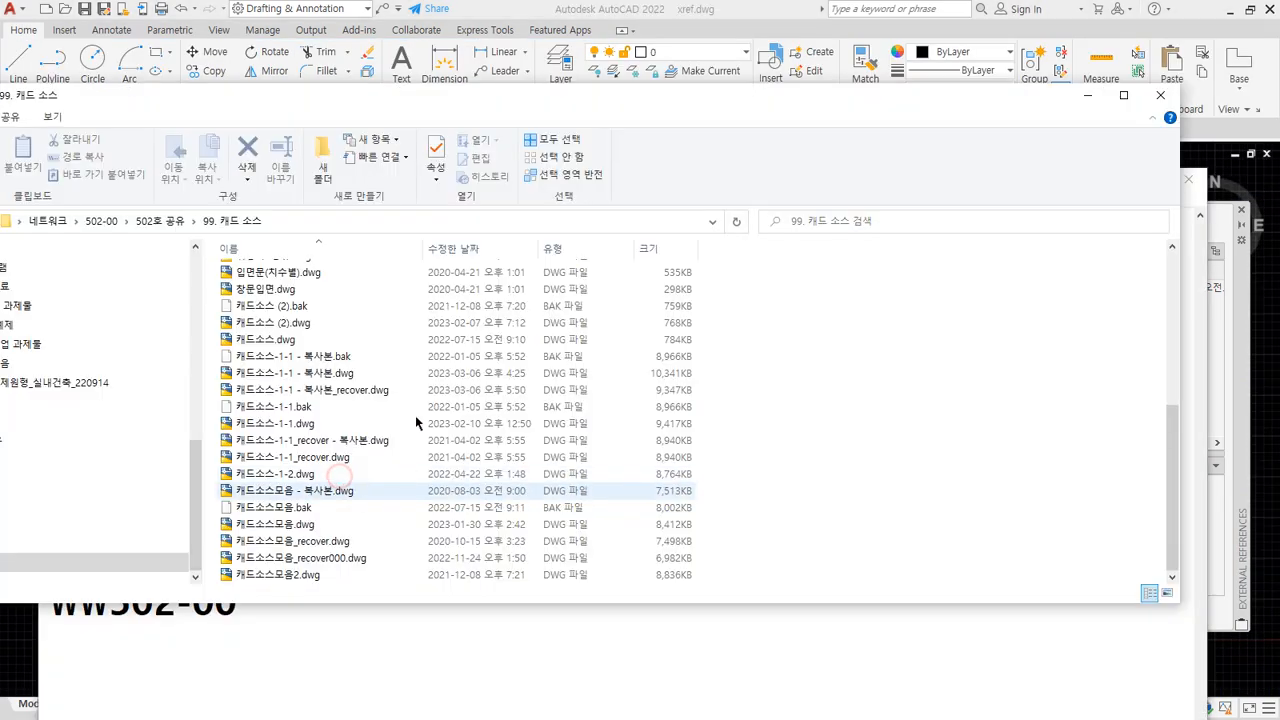
Switch to File Explorer and open 캐드소스-1-1.dwg from the 99. 캐드 소스 folder in AutoCAD.
drag(523, 104, 572, 152)
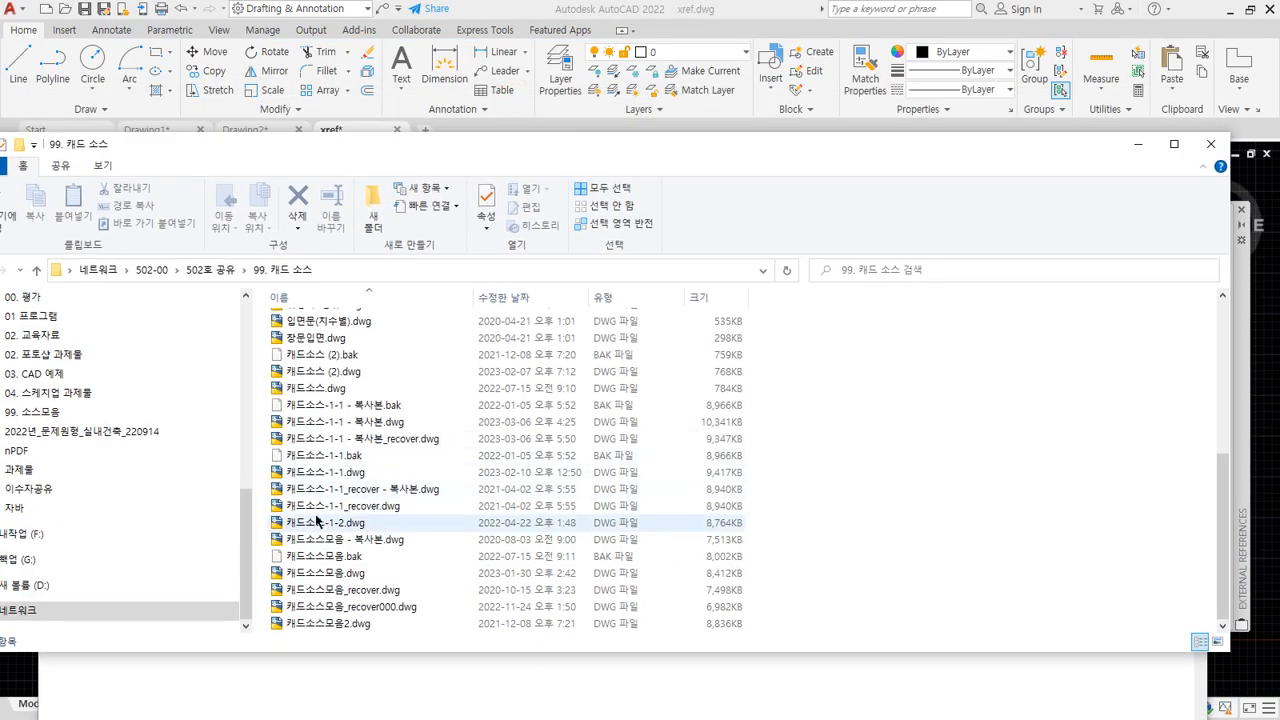
click(316, 476)
drag(316, 476, 545, 10)
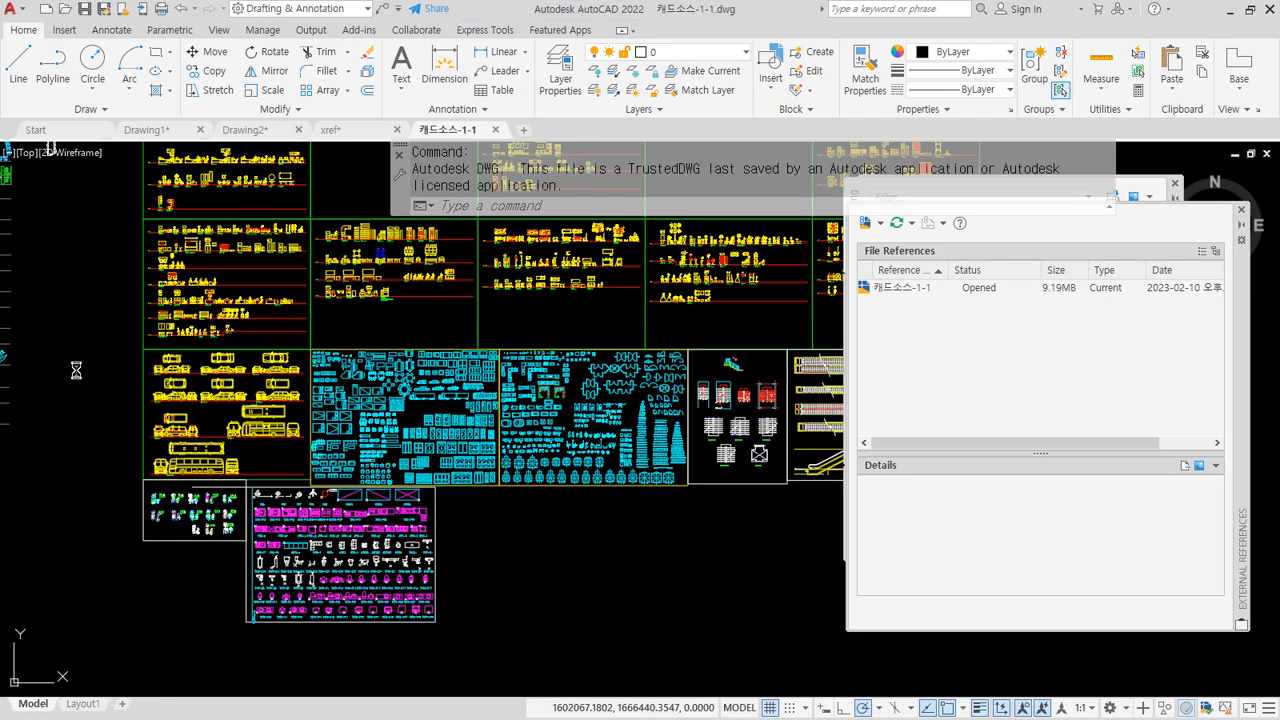
Examine the TREE and 조경 평면 landscape symbols in the 캐드소스-1-1 library drawing.
middle_drag(146, 357, 646, 459)
click(103, 352)
mouse_move(284, 262)
middle_down()
mouse_move(263, 469)
mouse_move(225, 542)
middle_up()
click(81, 399)
click(170, 196)
scroll(205, 182, up, 6)
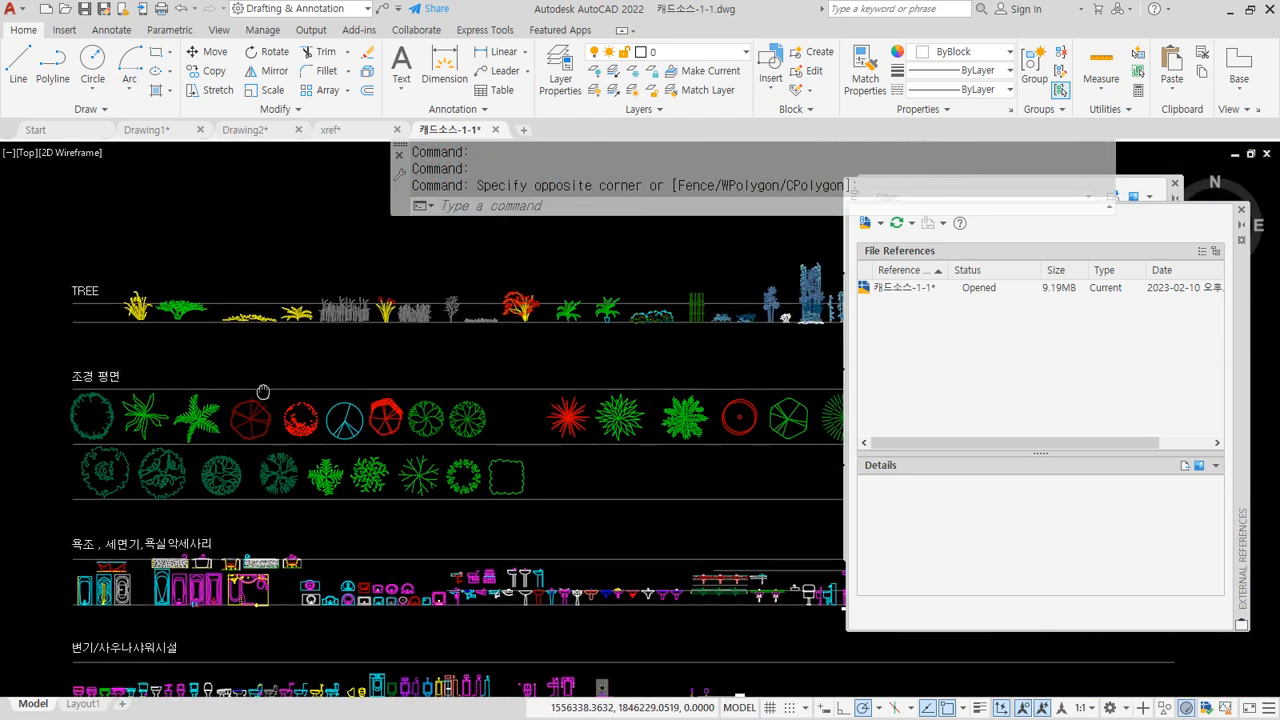
scroll(466, 474, up, 4)
middle_drag(590, 474, 103, 434)
mouse_move(512, 428)
middle_down()
mouse_move(497, 449)
mouse_move(4, 504)
middle_up()
Look through the bathtub and washbasin symbols in the library's bathroom fixture section.
scroll(284, 496, down, 2)
middle_drag(592, 493, 290, 468)
middle_drag(280, 565, 547, 358)
key(alt+Tab)
click(605, 7)
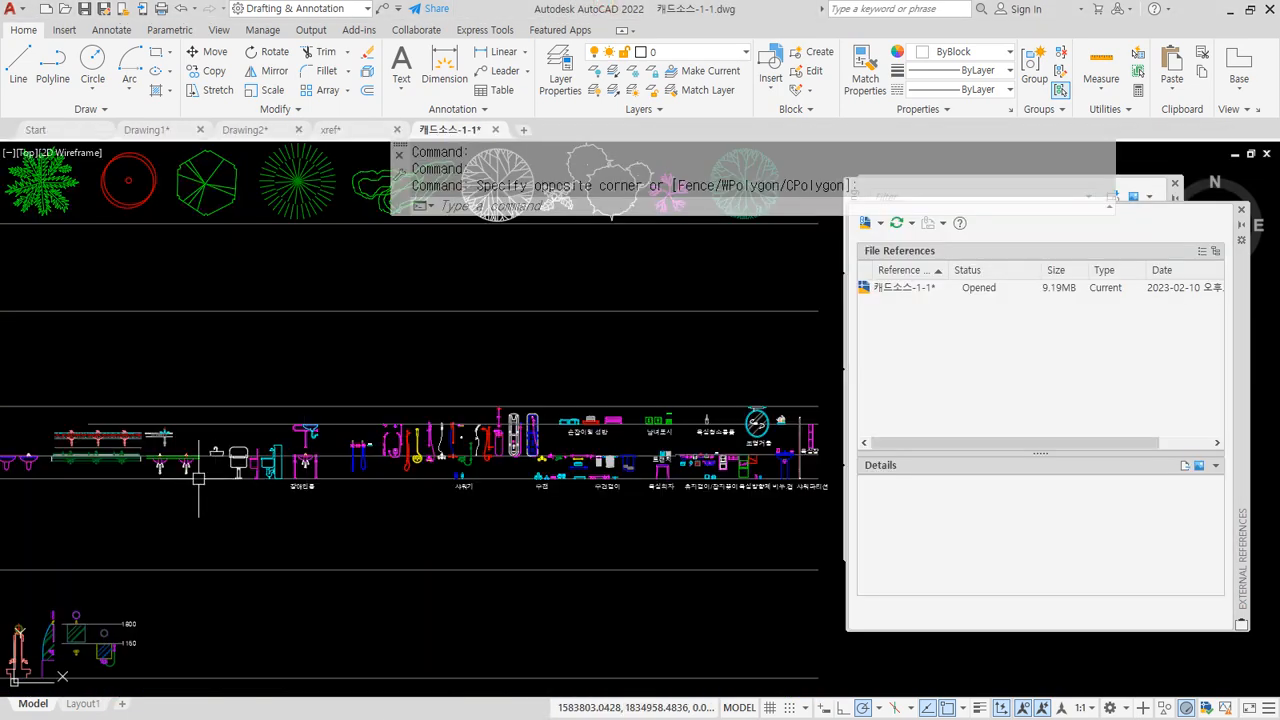
middle_drag(198, 478, 706, 405)
middle_drag(178, 541, 695, 535)
scroll(60, 376, up, 3)
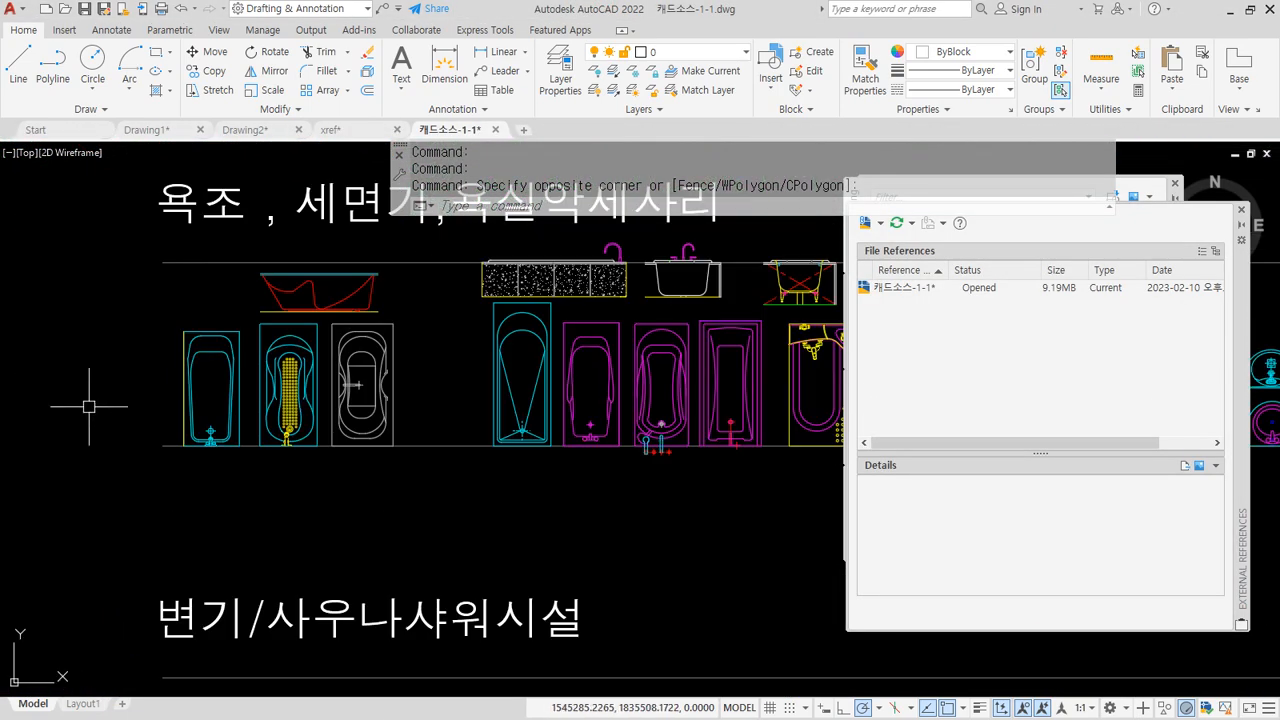
middle_drag(407, 418, 280, 421)
middle_drag(475, 429, 259, 436)
middle_drag(544, 420, 436, 422)
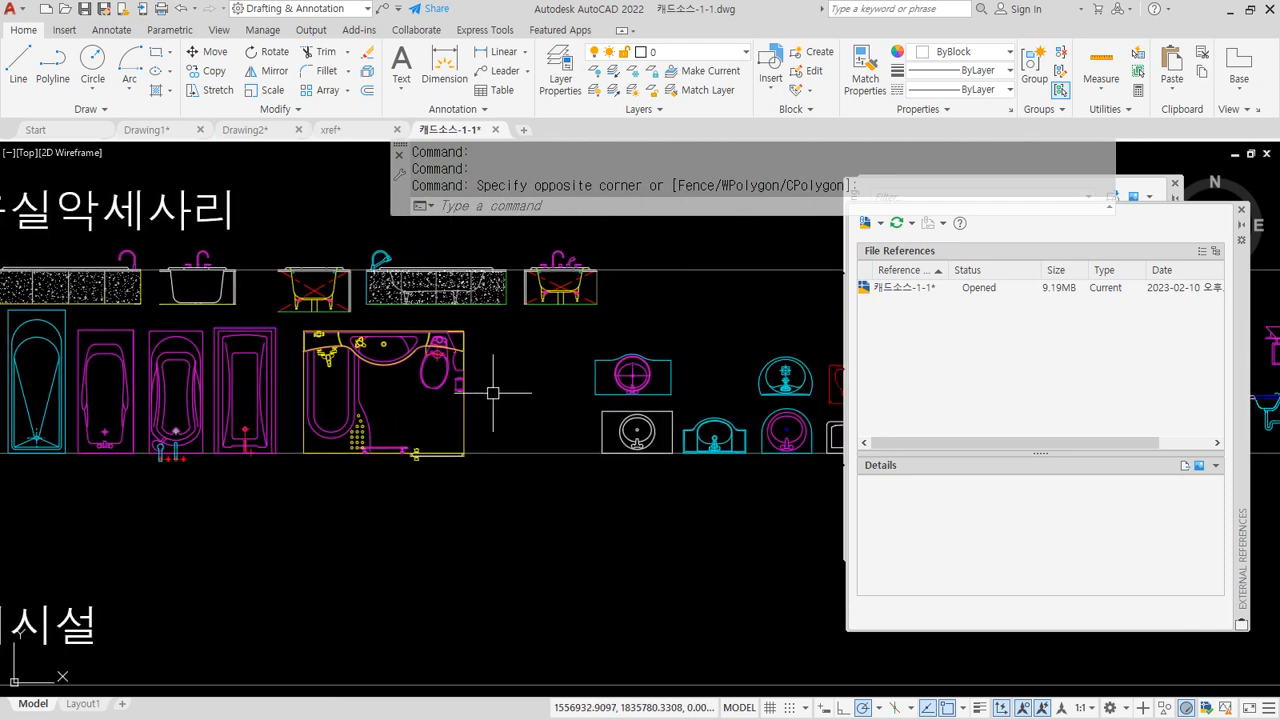
middle_drag(636, 363, 394, 360)
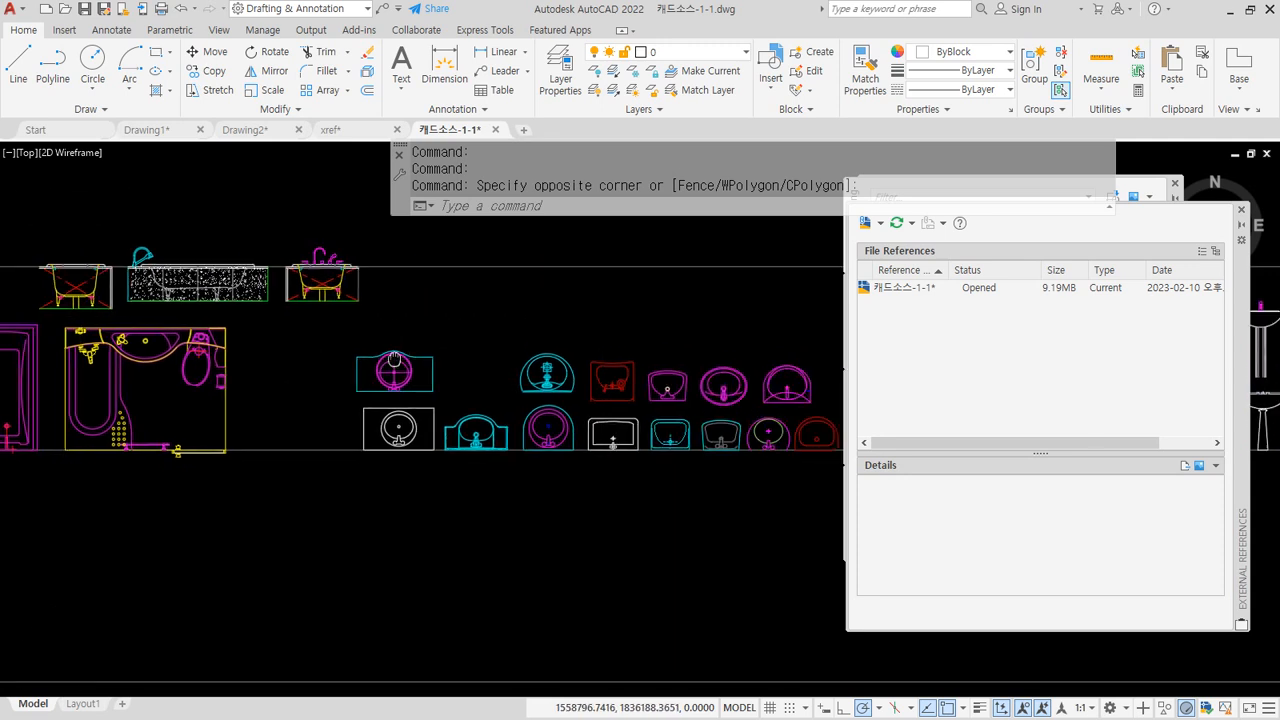
Copy the plan symbol of the cyan washbasin with the round magenta bowl to the clipboard.
scroll(394, 360, up, 2)
click(468, 420)
click(291, 334)
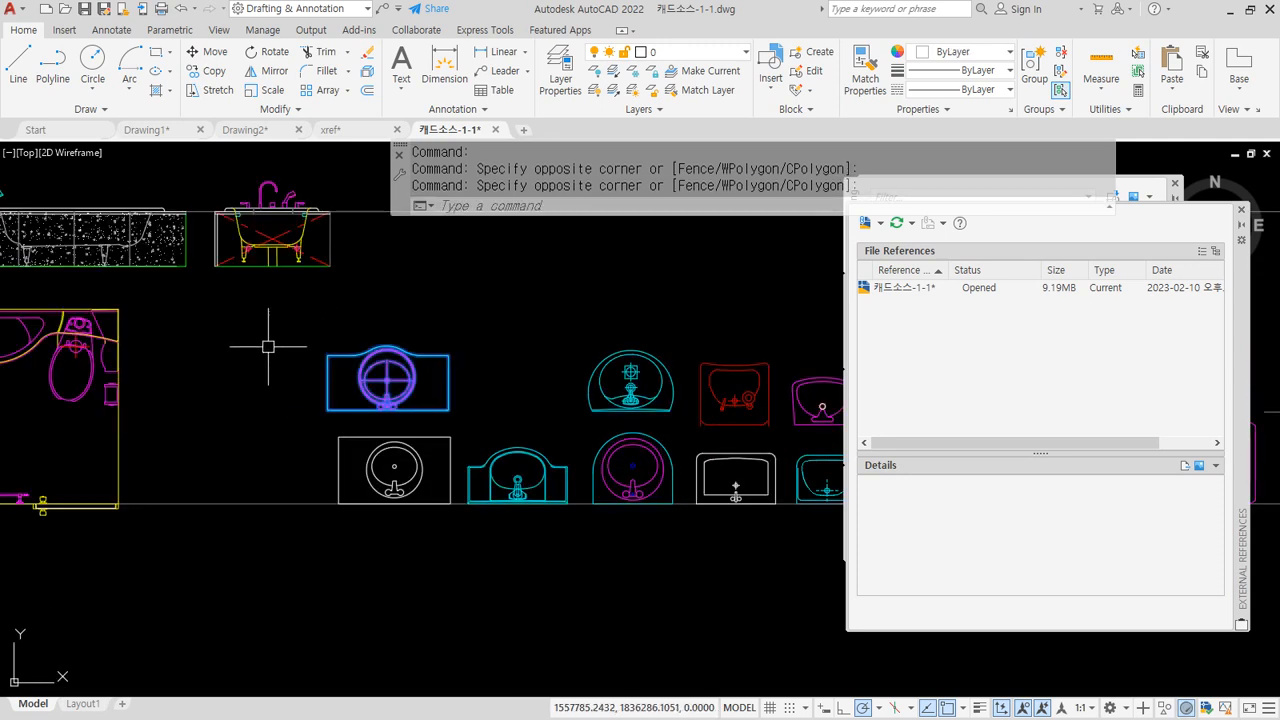
key(Escape)
key(Escape)
click(266, 335)
click(254, 333)
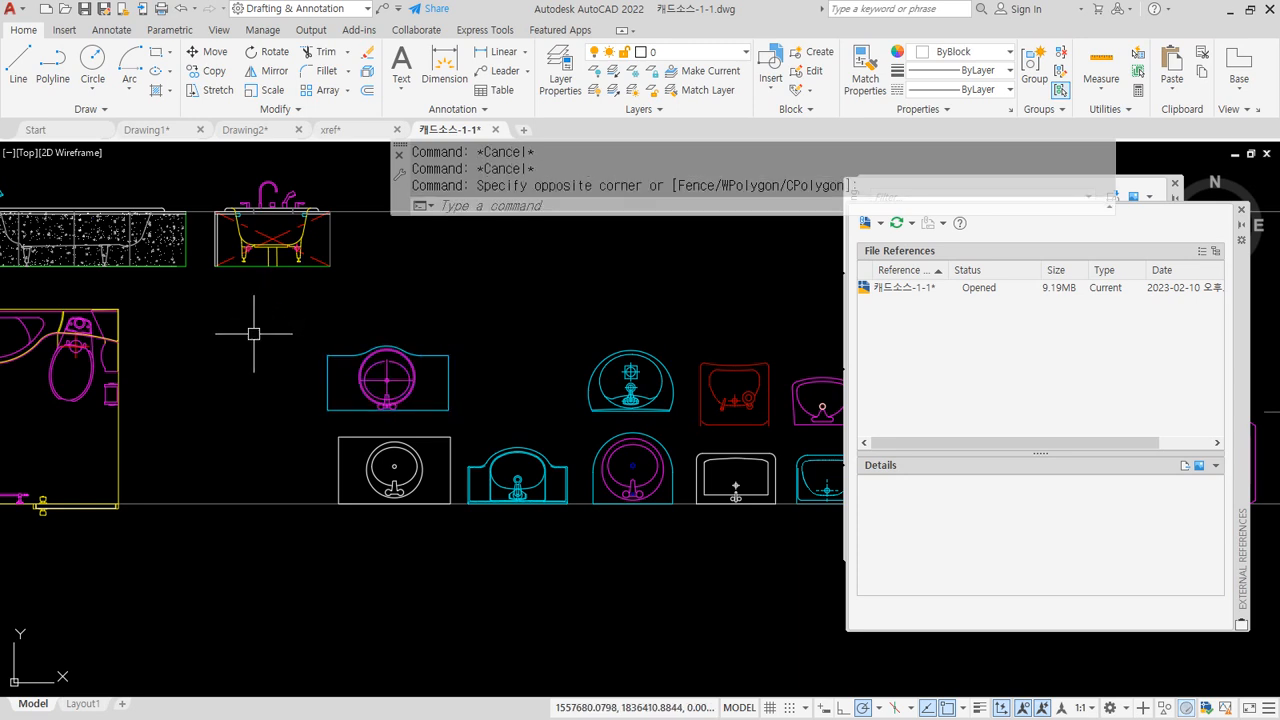
key(ctrl+c)
click(276, 325)
click(502, 419)
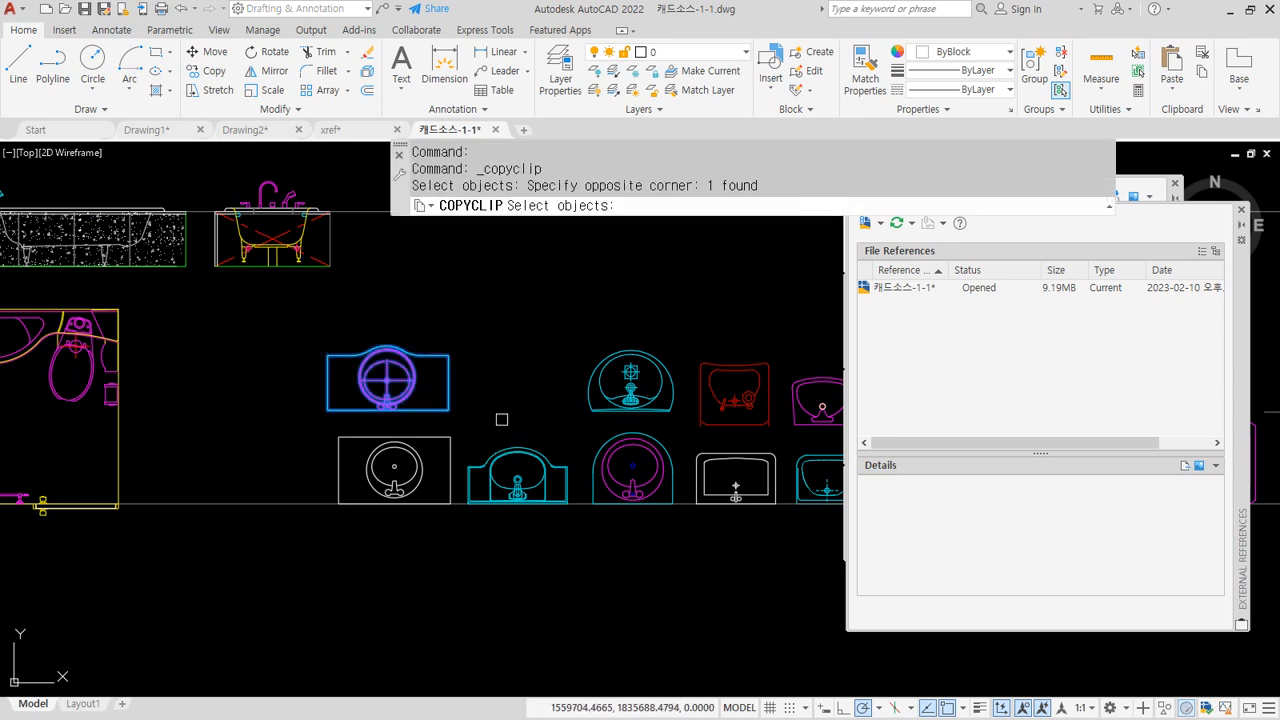
key(Return)
click(502, 417)
click(218, 299)
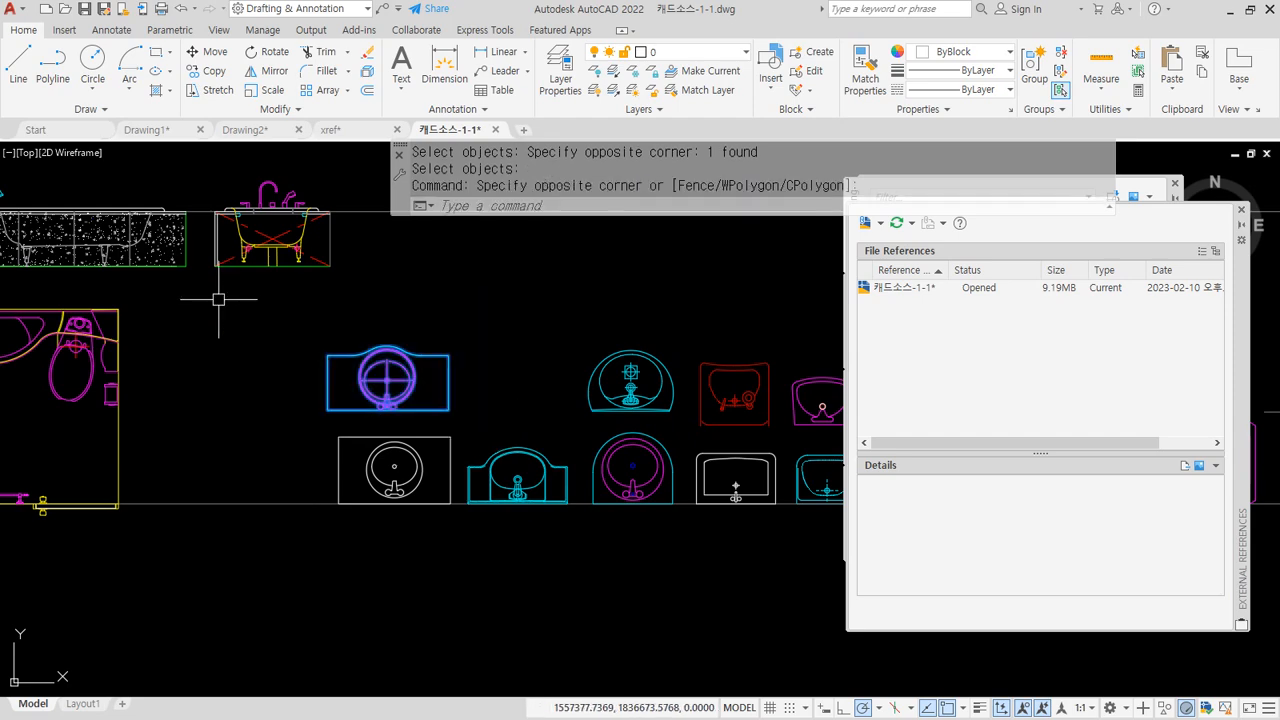
key(ctrl+c)
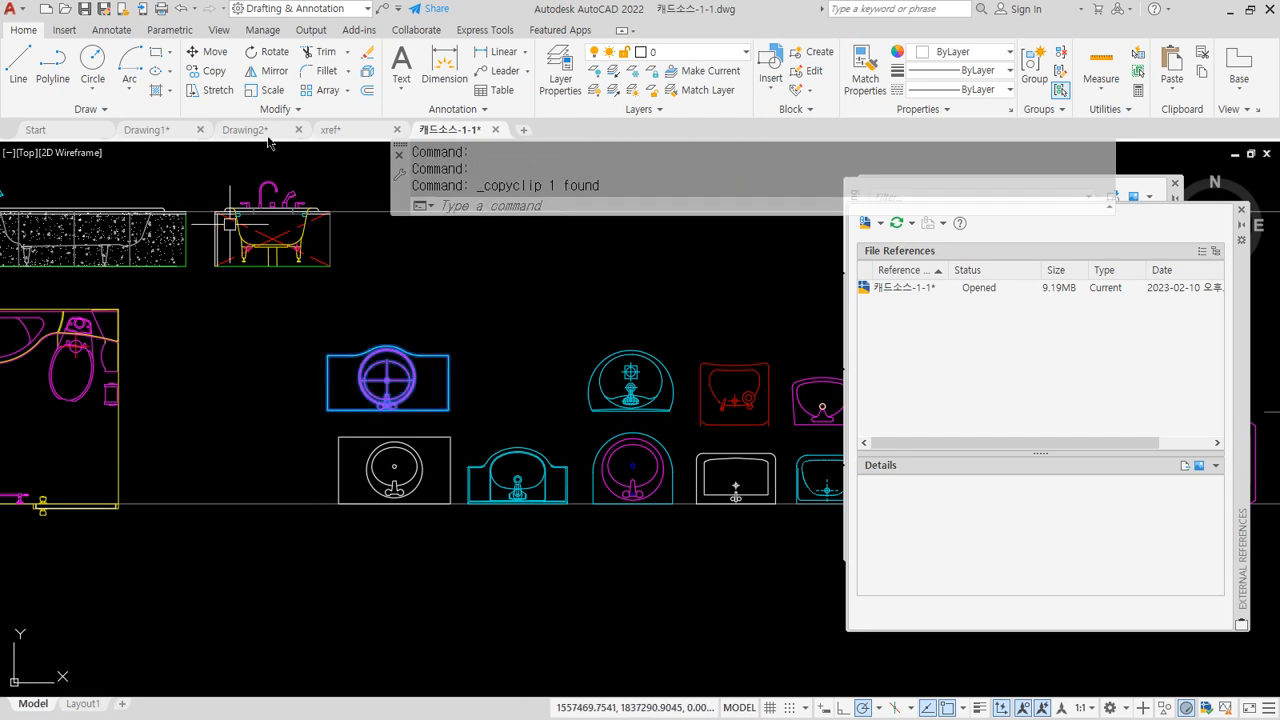
Switch to the xref drawing and paste the washbasin inside the small bathroom next to the lower-left door.
click(330, 130)
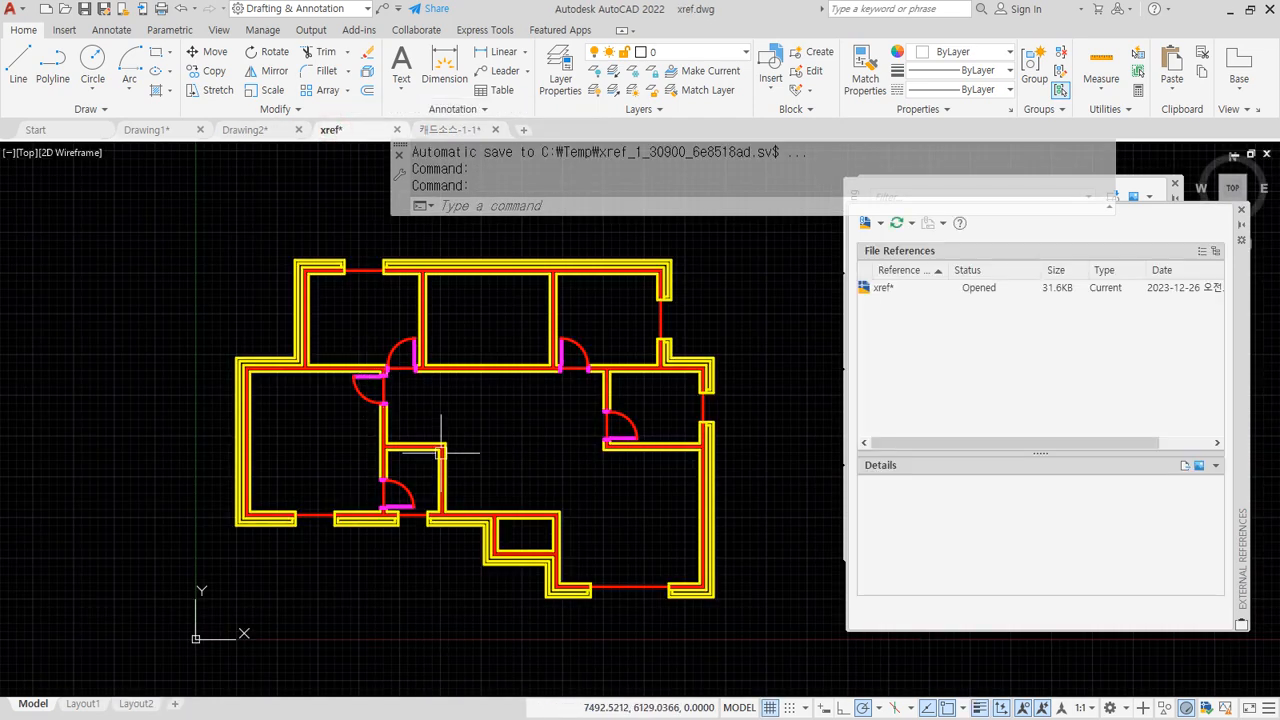
scroll(440, 480, up, 6)
key(ctrl+v)
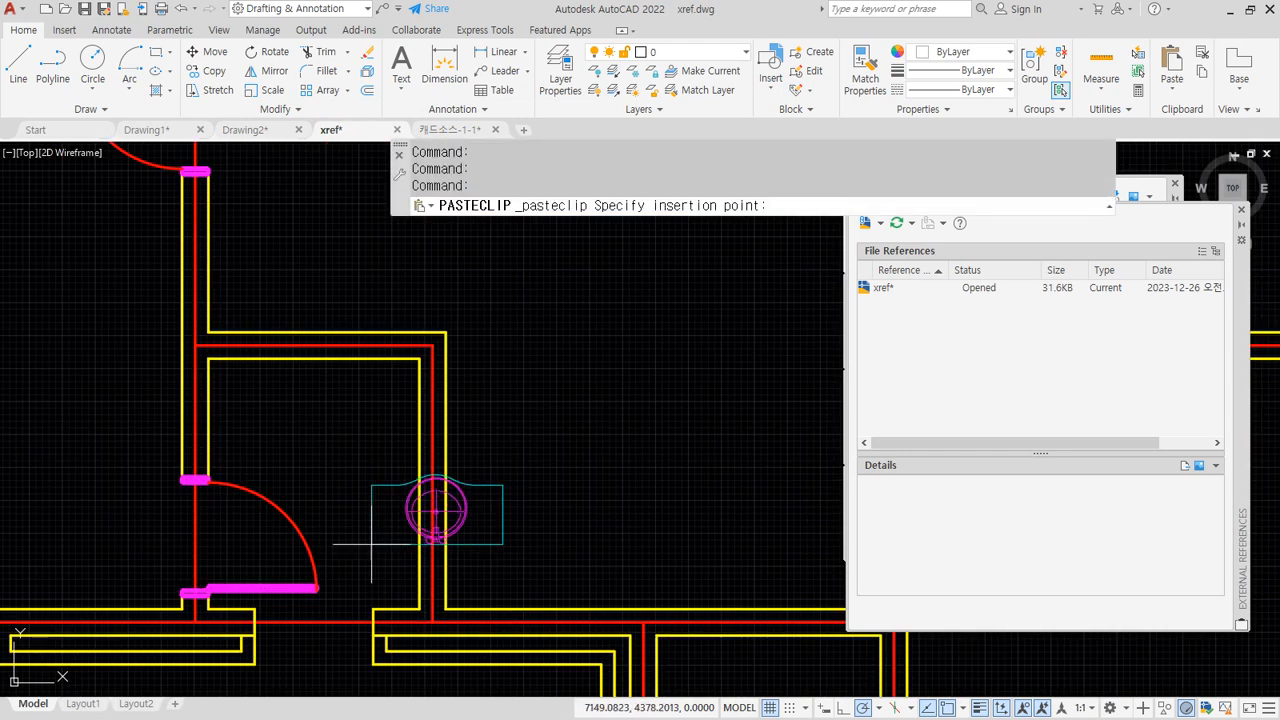
click(260, 460)
Rotate the pasted washbasin 90 degrees about its lower-left corner.
text(ro)
key(Return)
click(255, 460)
key(Return)
click(260, 460)
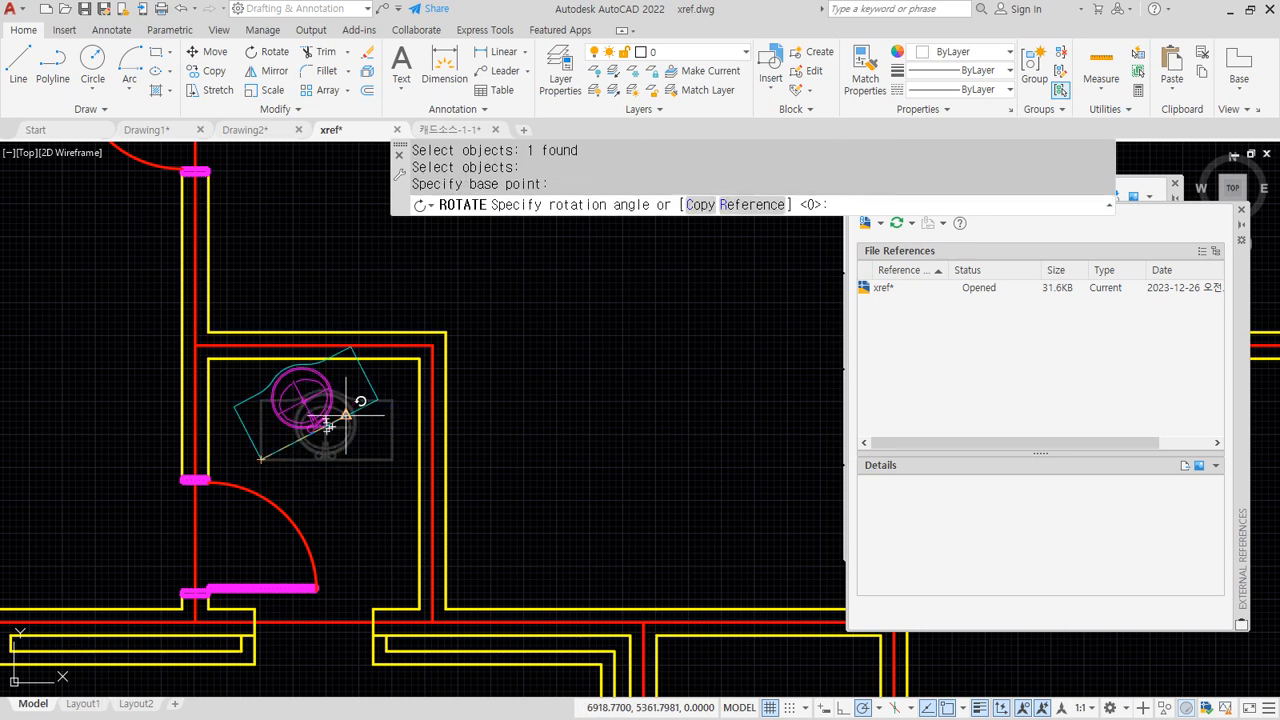
click(260, 260)
Move the washbasin by its lower-right corner to the small bathroom's lower-right inner wall corner.
text(m)
key(Return)
click(261, 456)
key(Return)
click(261, 456)
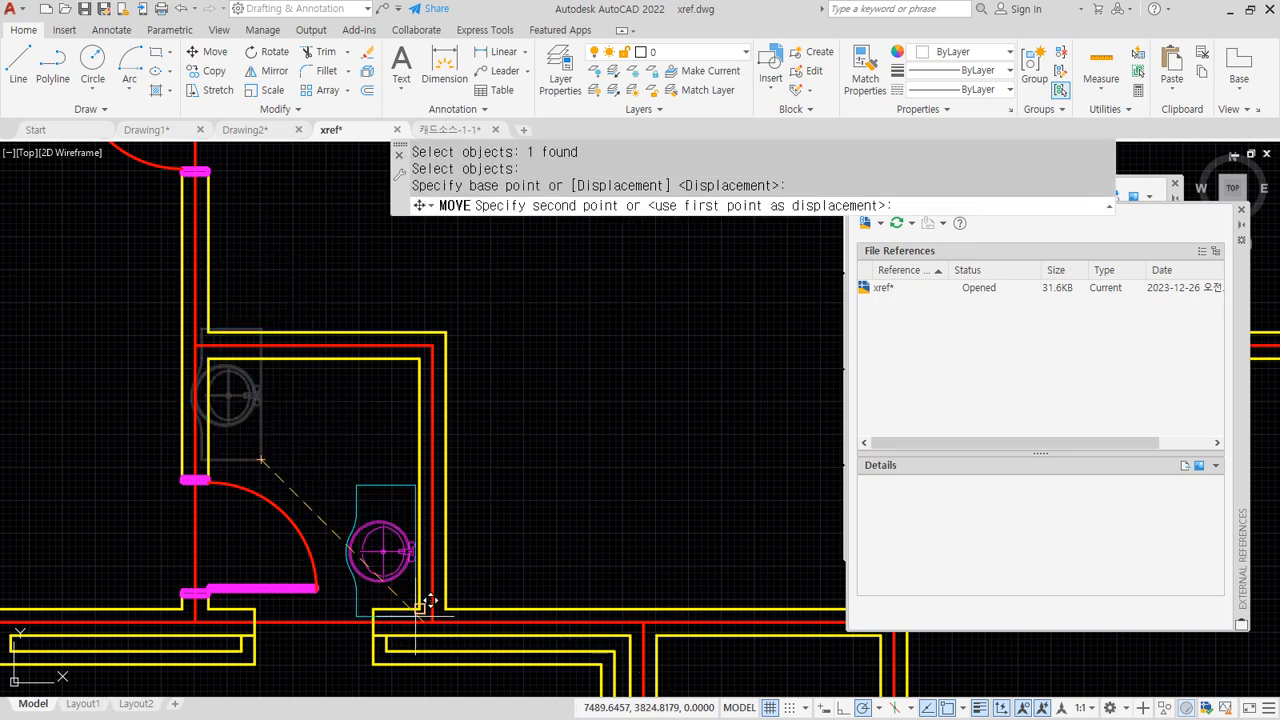
click(418, 607)
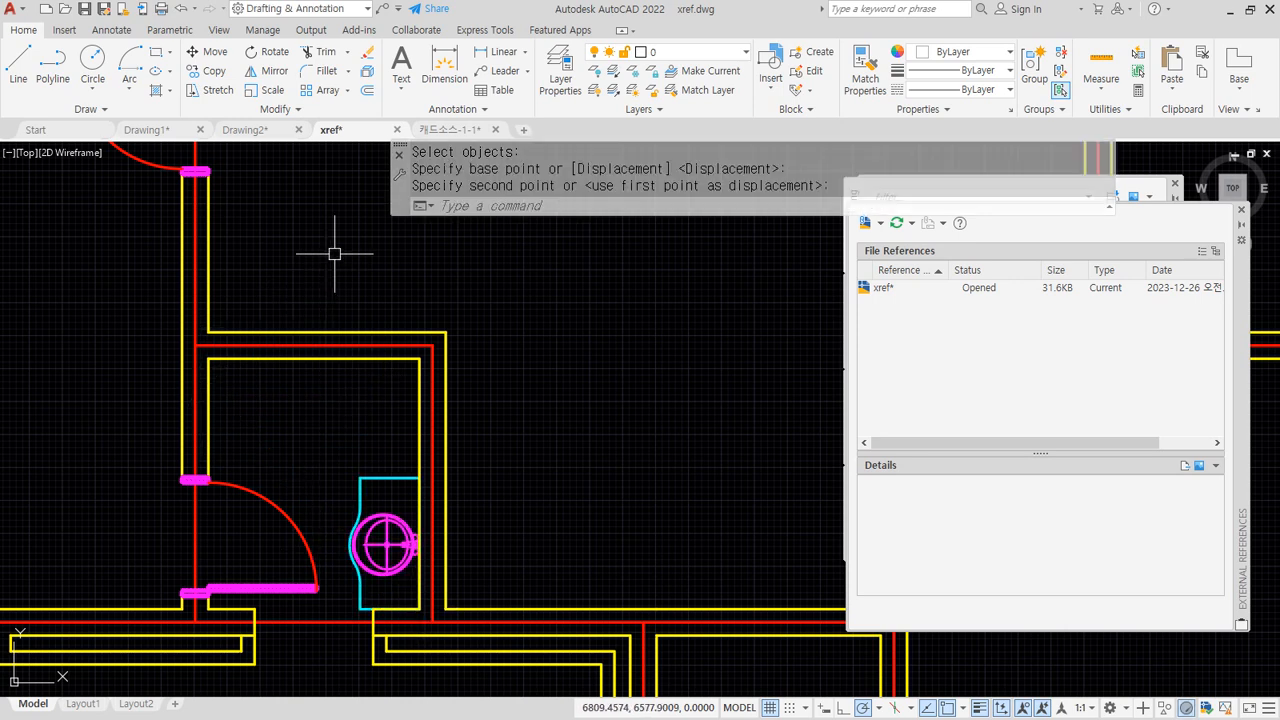
Switch to the 캐드소스-1-1 drawing and copy the cyan two-handle faucet from the 수전 group.
click(430, 129)
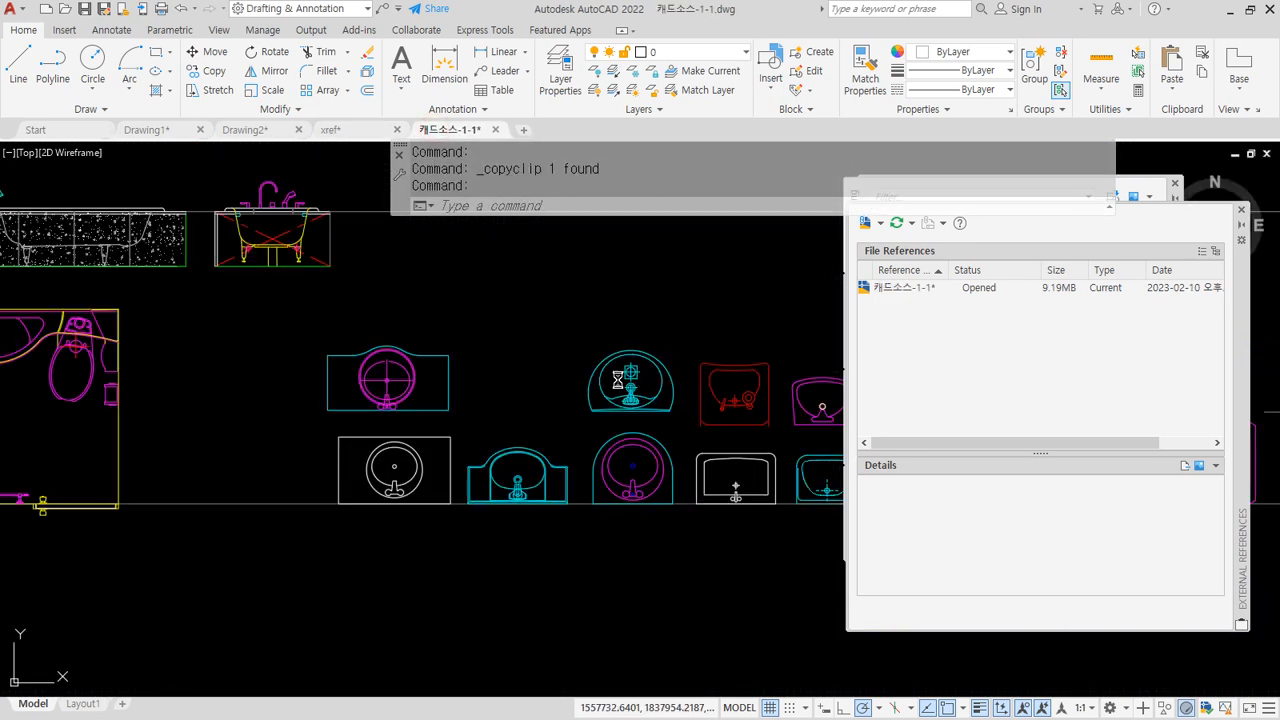
scroll(500, 311, down, 5)
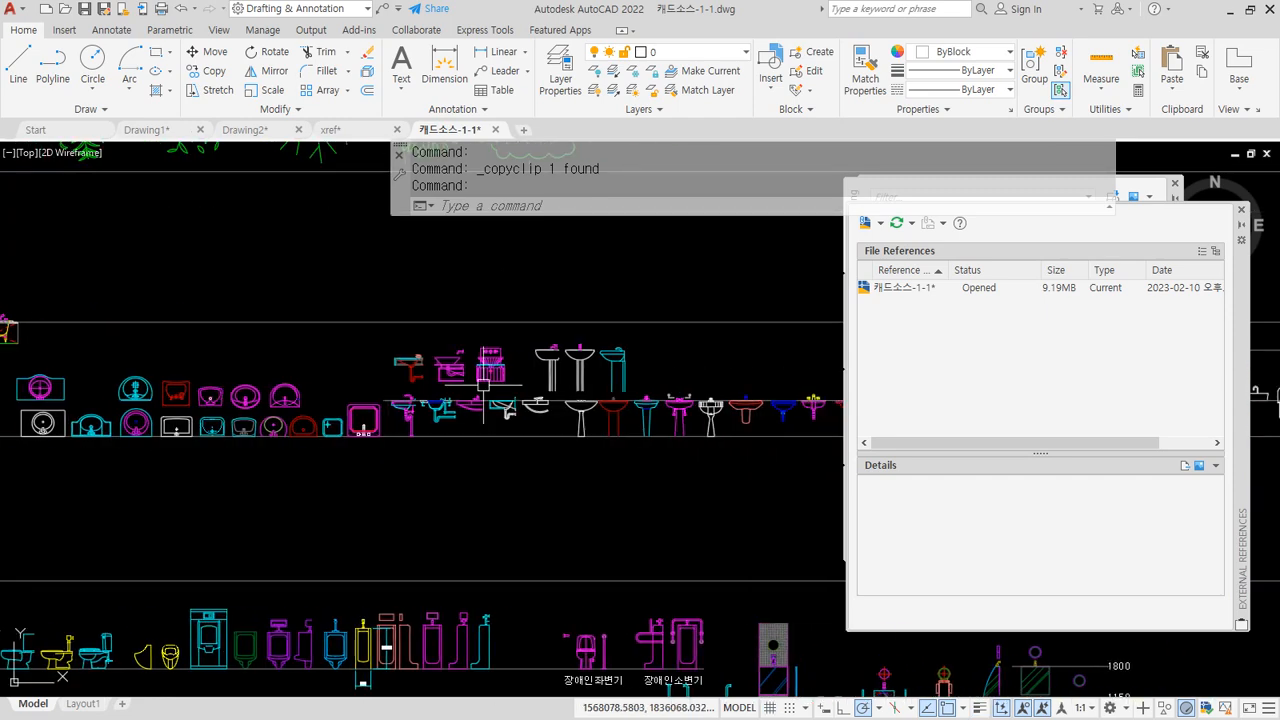
scroll(587, 392, up, 6)
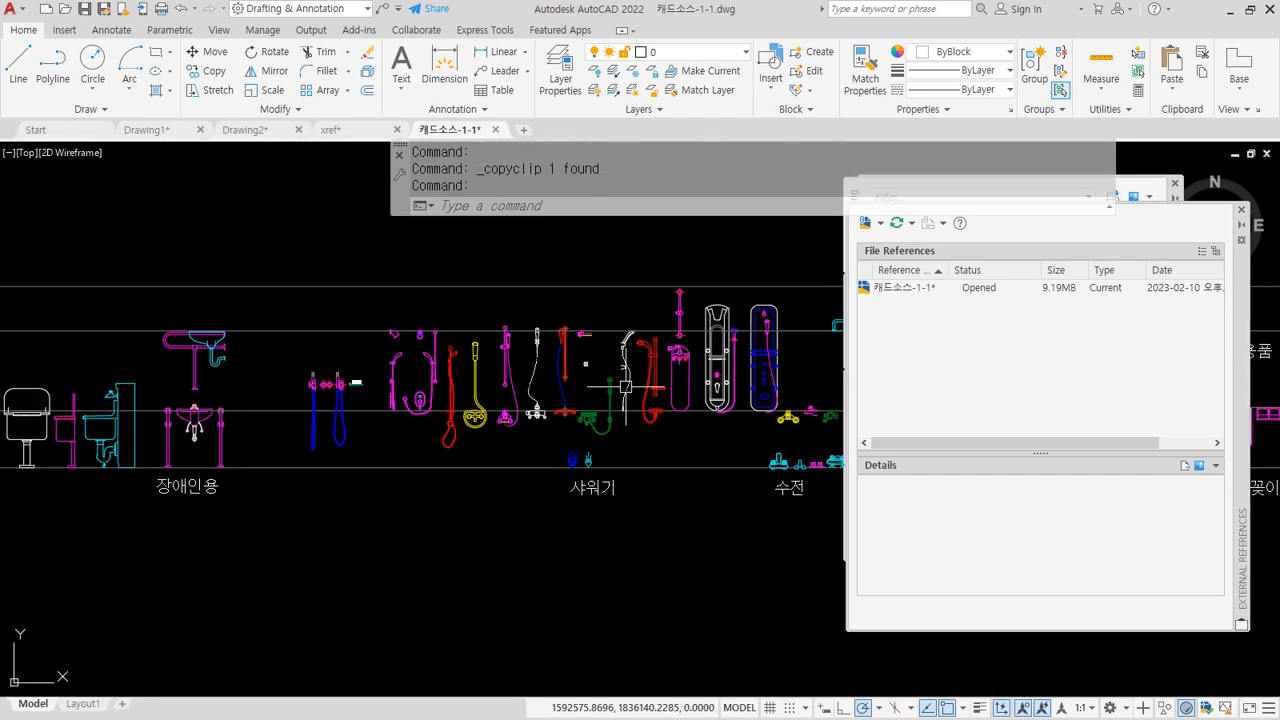
mouse_move(543, 349)
middle_down()
mouse_move(762, 400)
mouse_move(164, 388)
middle_up()
scroll(305, 475, up, 4)
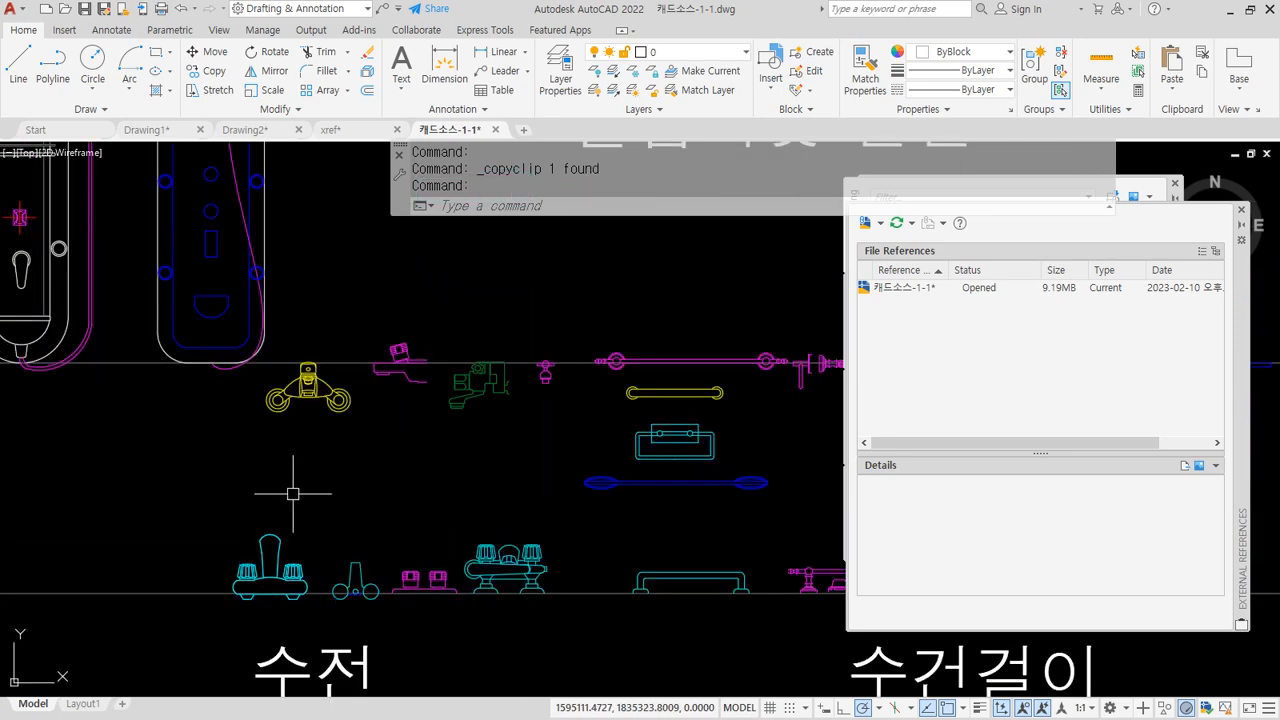
click(172, 492)
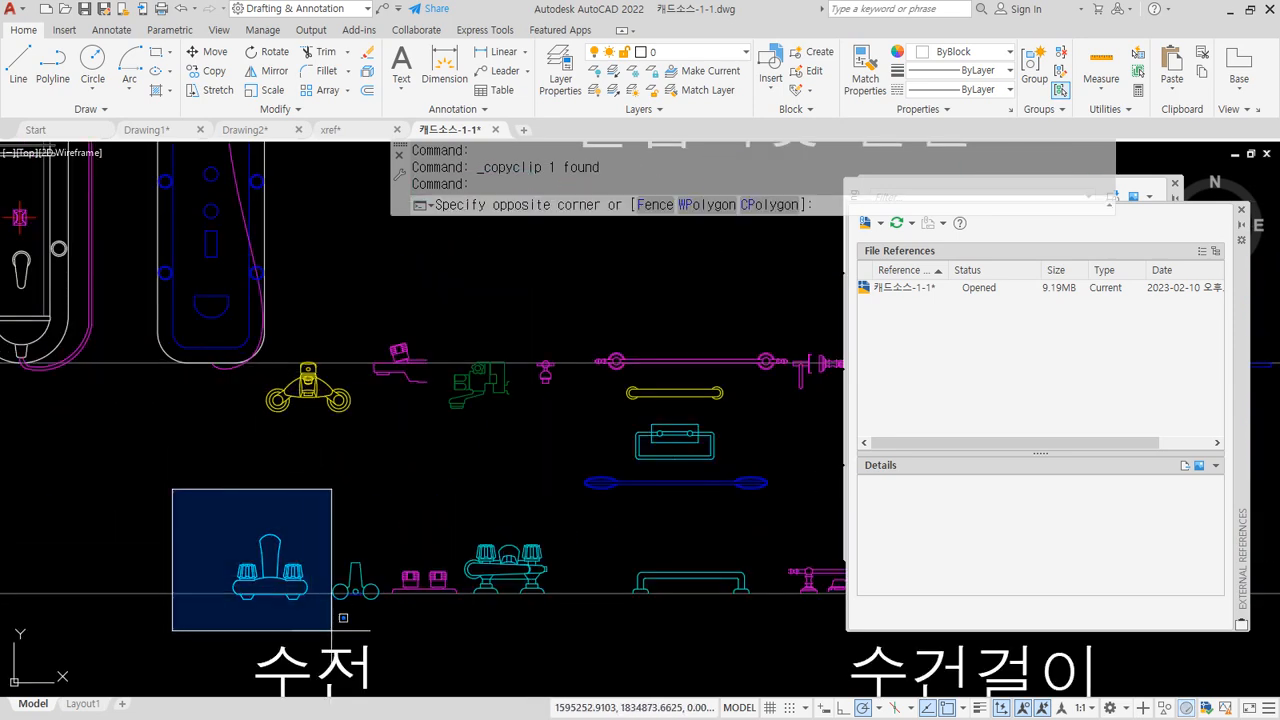
click(316, 626)
key(ctrl+c)
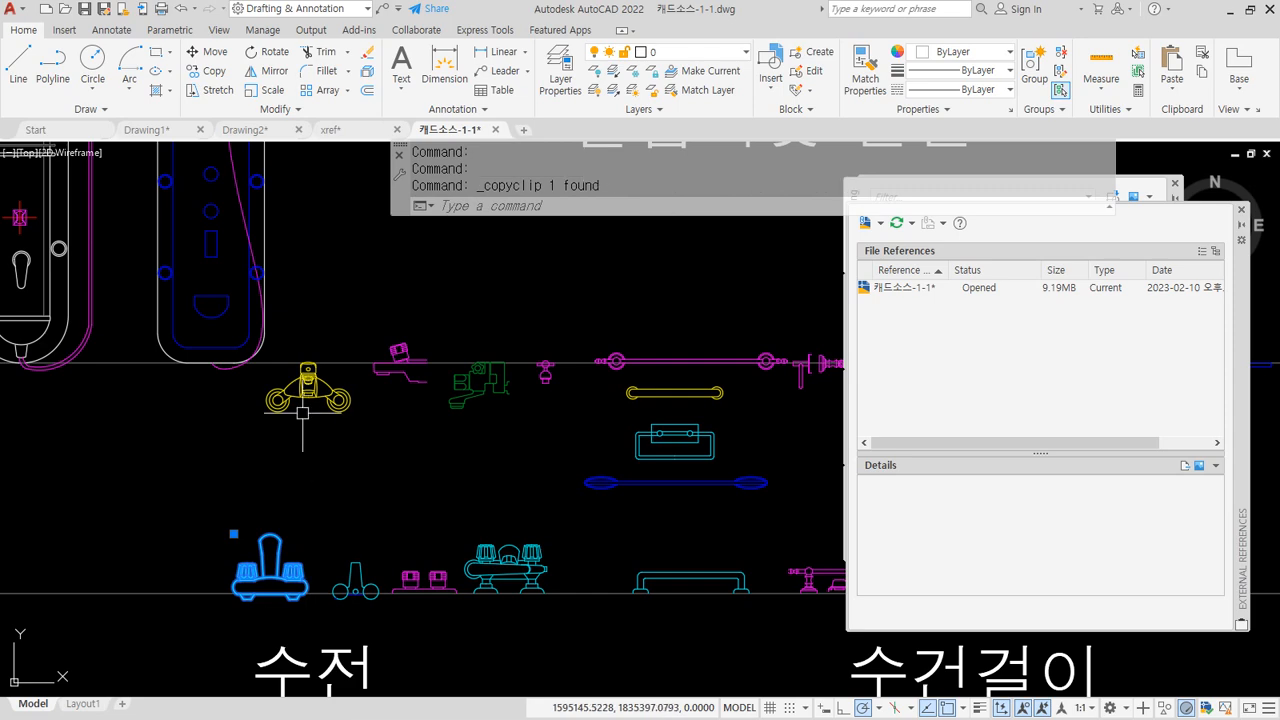
Switch to the xref drawing and paste the faucet inside the small bathroom above the washbasin.
click(332, 130)
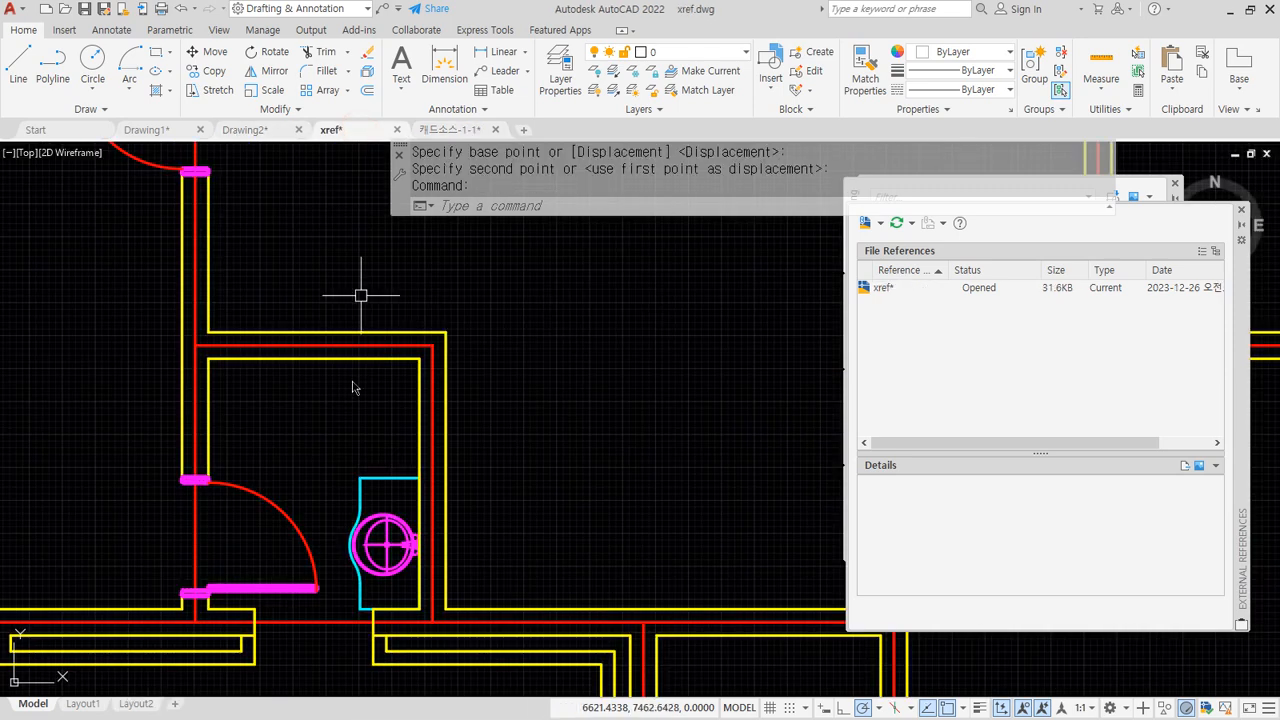
key(ctrl+v)
click(358, 418)
scroll(350, 412, up, 4)
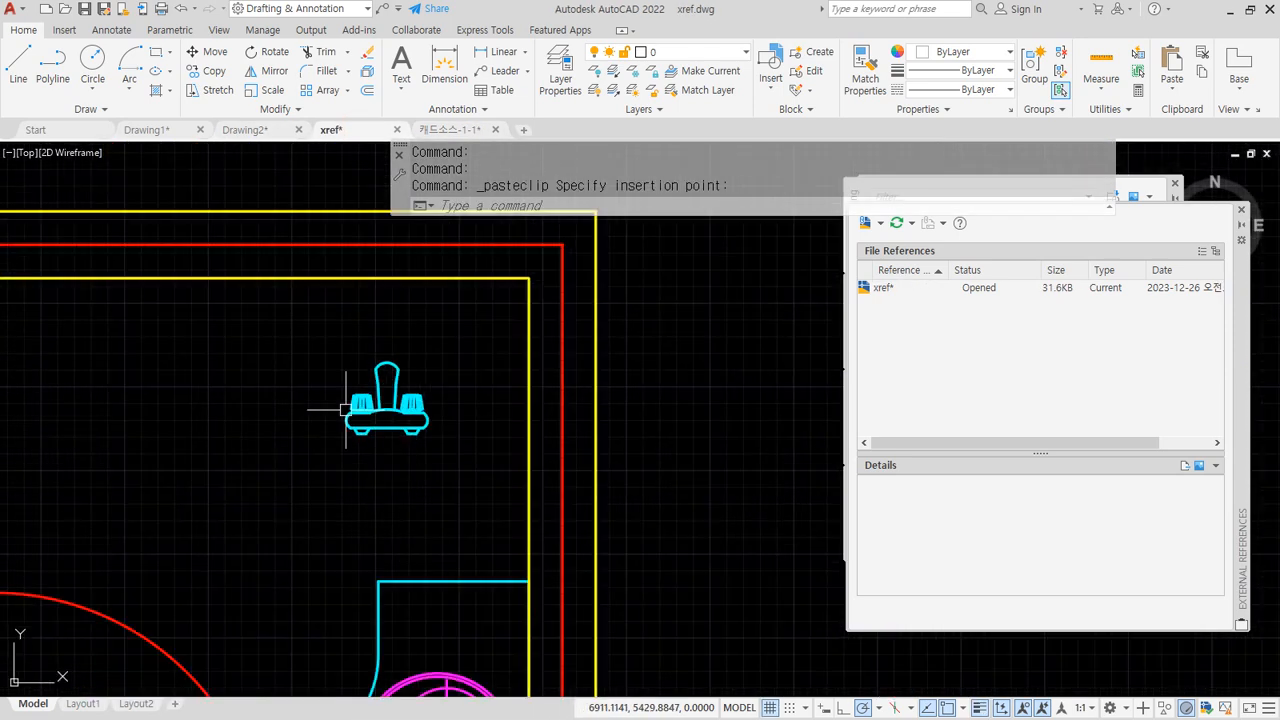
Rotate the pasted faucet 90 degrees about a point on its base.
text(ro)
key(Return)
click(441, 448)
click(297, 360)
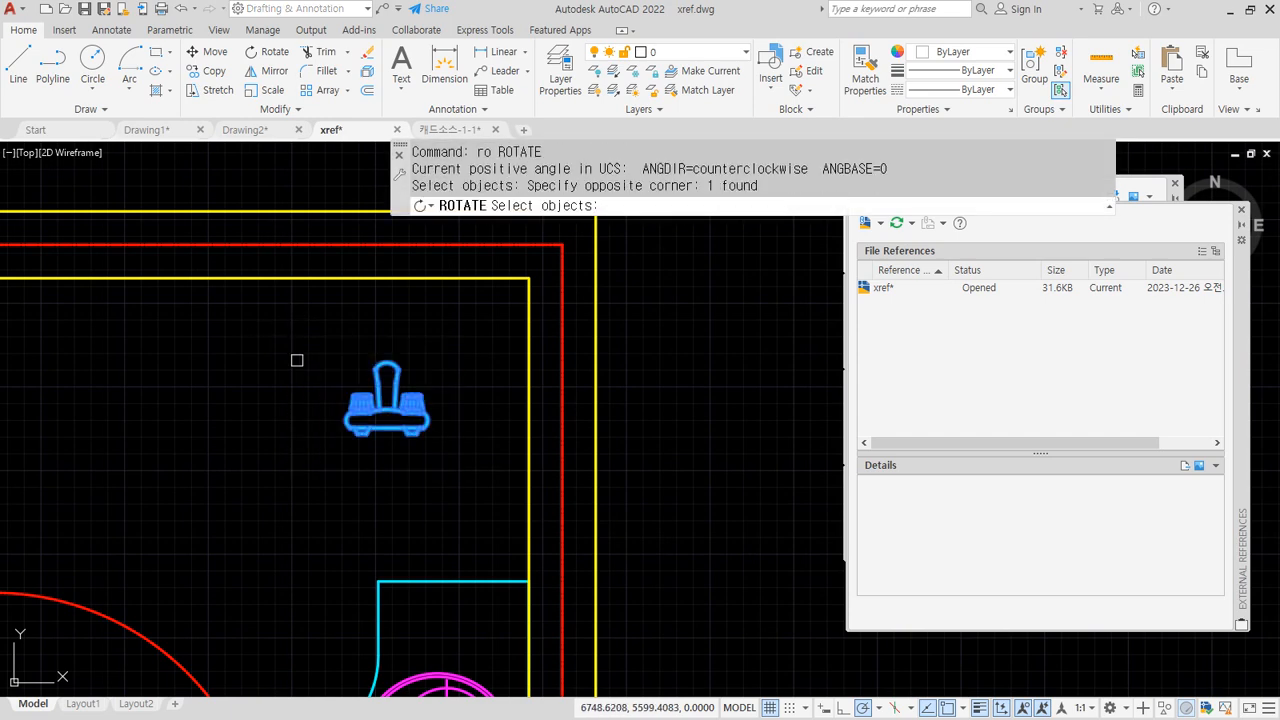
key(Return)
scroll(371, 429, up, 2)
click(386, 343)
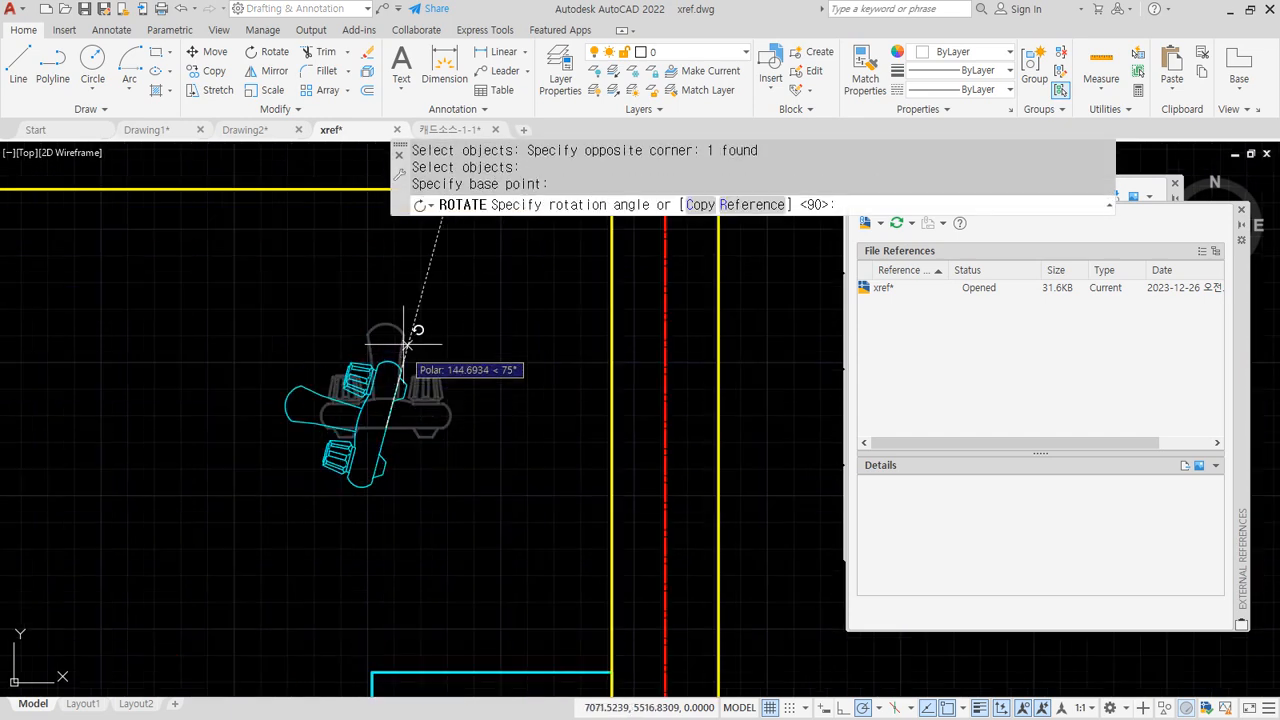
click(386, 296)
Move the faucet by its base corner onto the bathroom's right inner wall line with the Nearest object snap.
text(m)
key(Return)
click(443, 483)
click(315, 435)
key(Return)
click(395, 473)
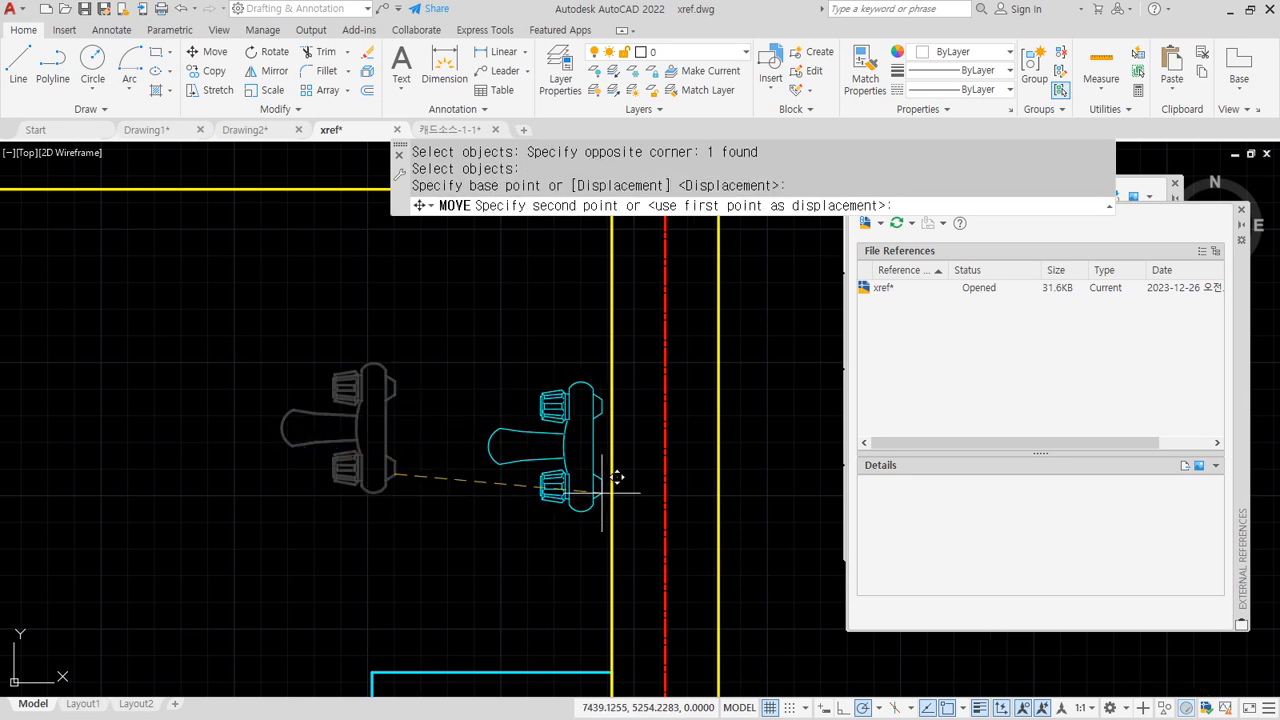
text(nea)
key(Return)
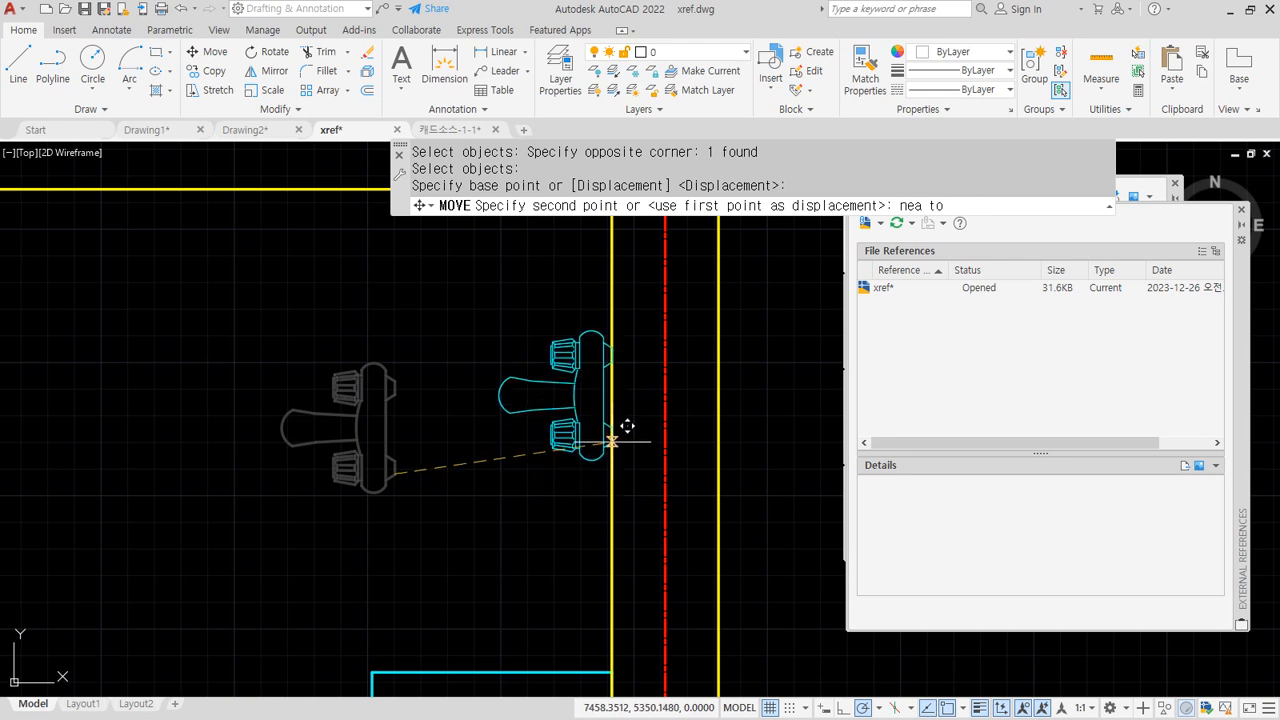
click(627, 433)
Switch to the 캐드소스-1-1 drawing and copy the magenta towel rail with brackets from the 수건걸이 group.
click(450, 129)
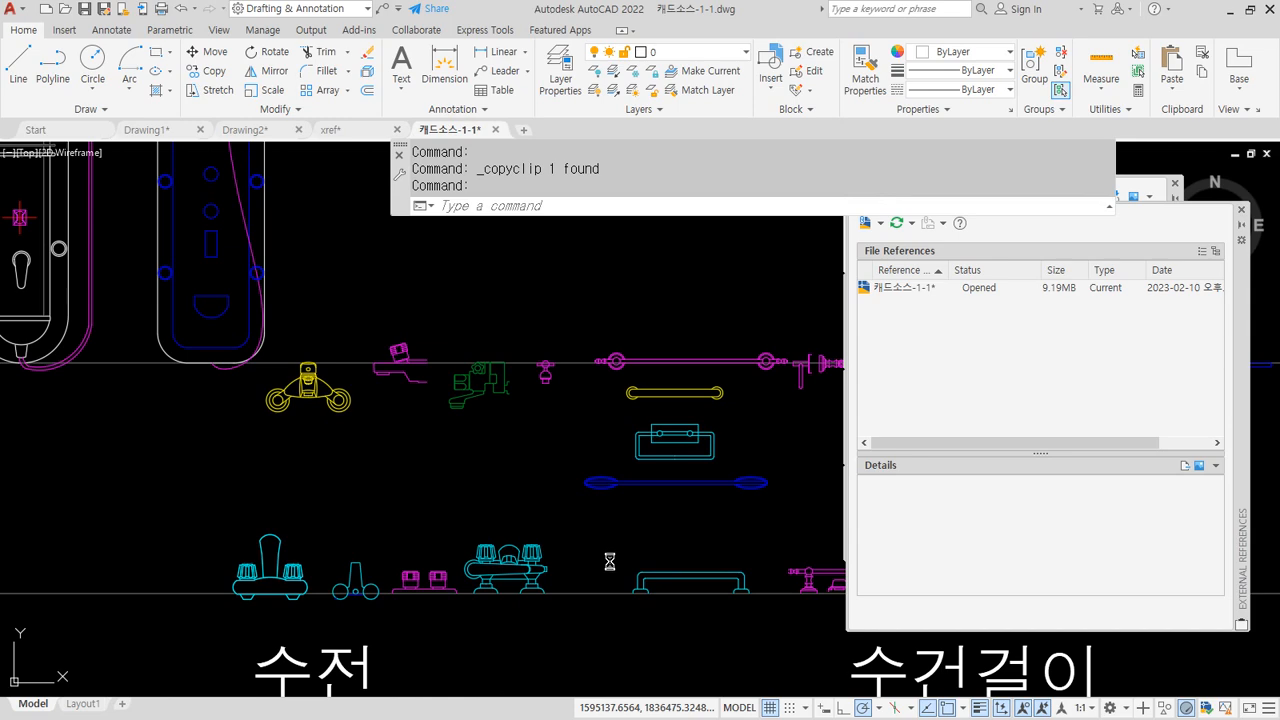
click(600, 543)
click(766, 637)
middle_drag(720, 517, 320, 445)
key(Escape)
key(Escape)
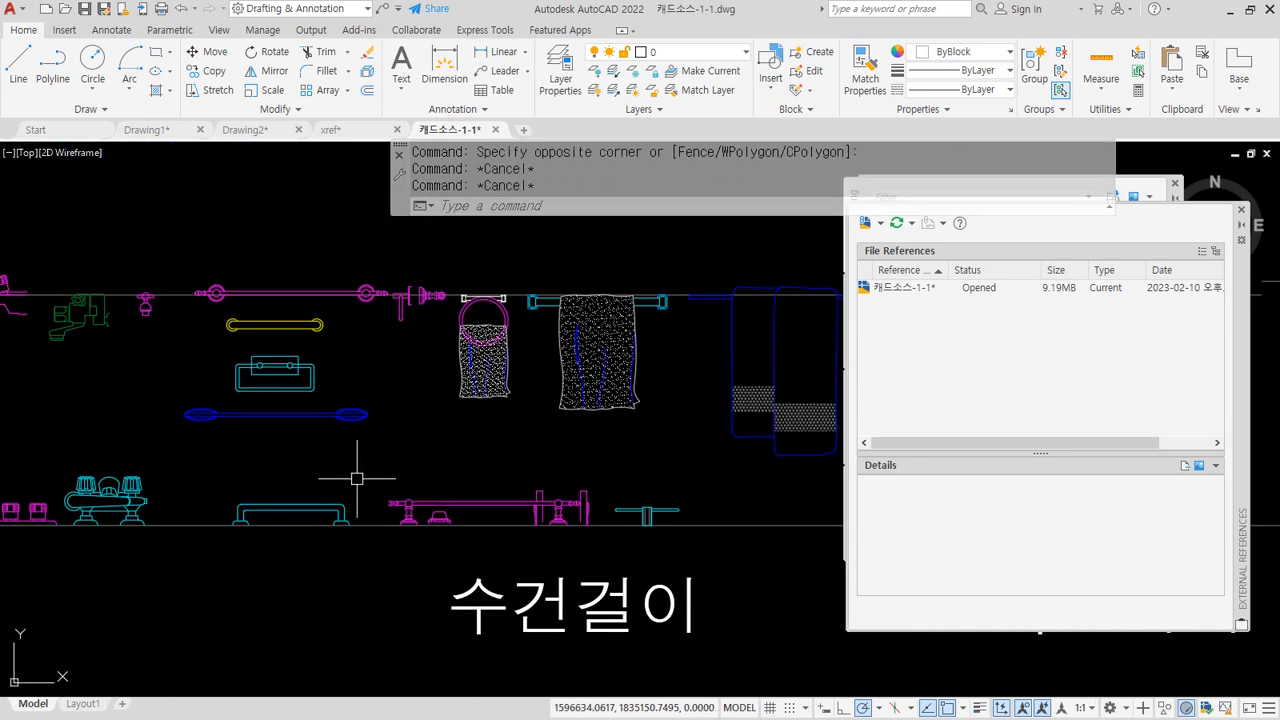
click(348, 478)
click(593, 545)
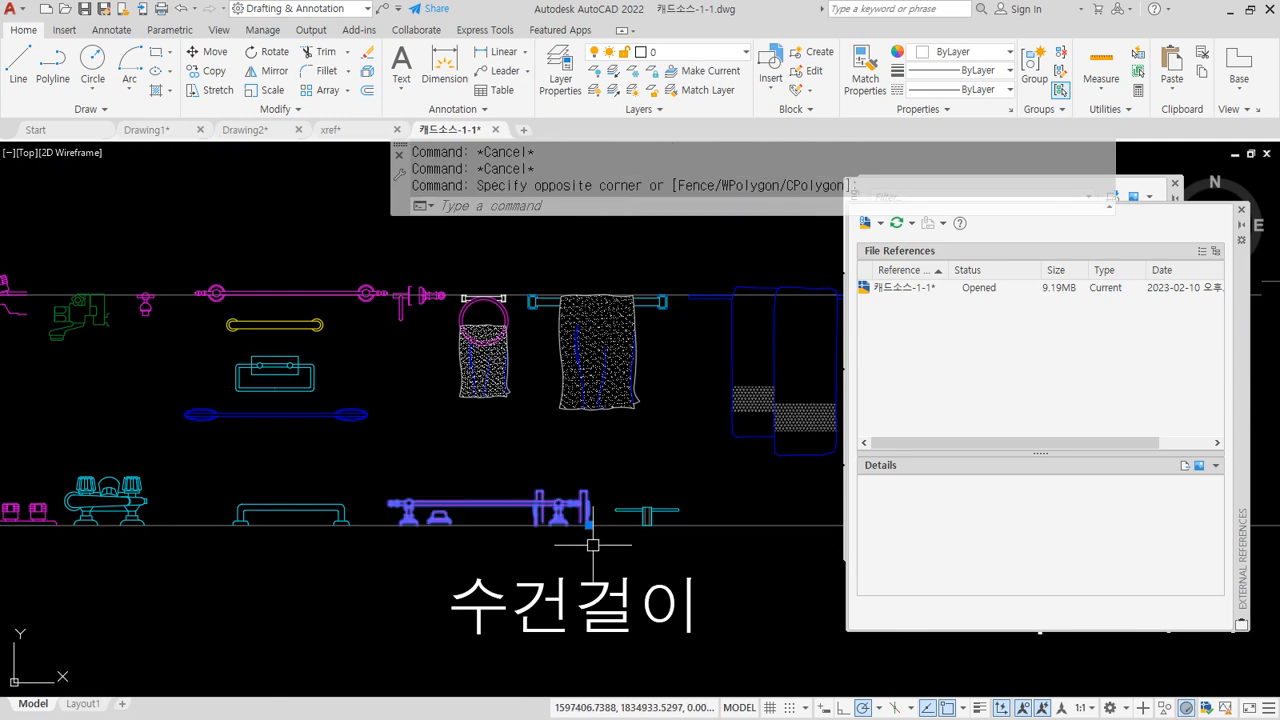
key(ctrl+c)
Switch to the xref drawing and paste the towel rail in the open upper area of the small bathroom.
click(350, 129)
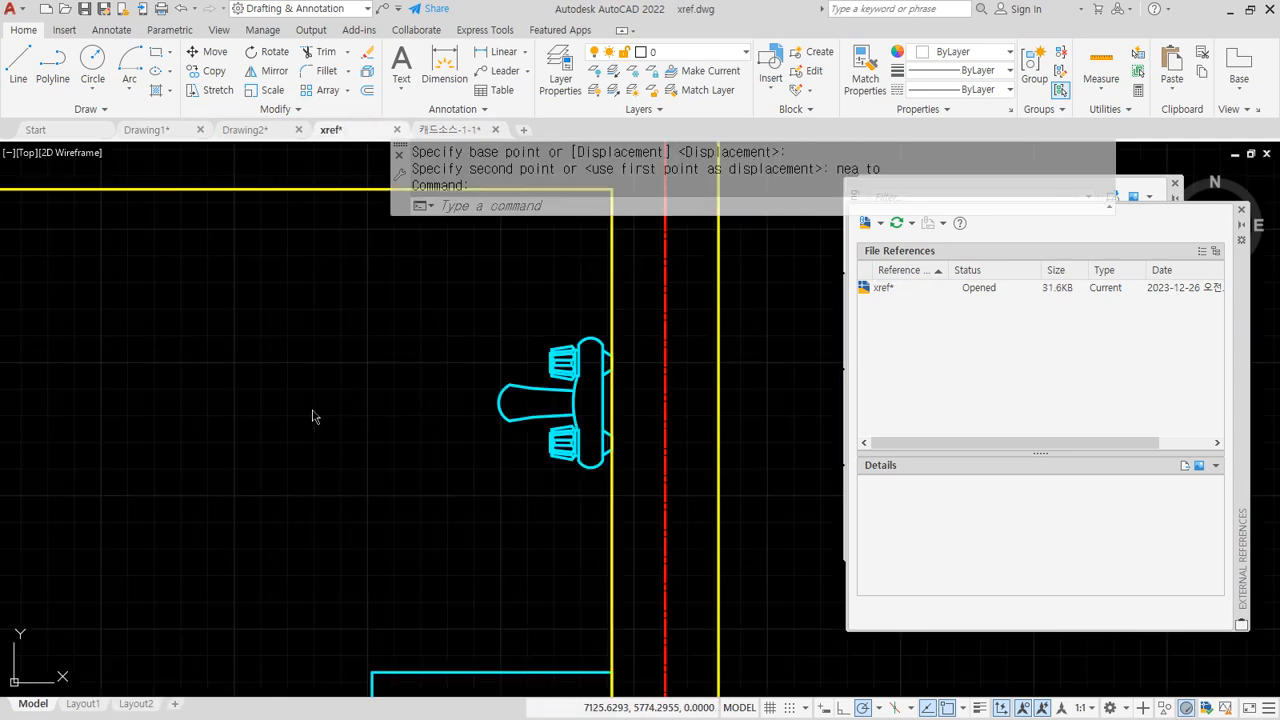
key(ctrl+v)
scroll(261, 425, down, 4)
middle_drag(221, 430, 455, 431)
click(366, 418)
scroll(376, 404, up, 4)
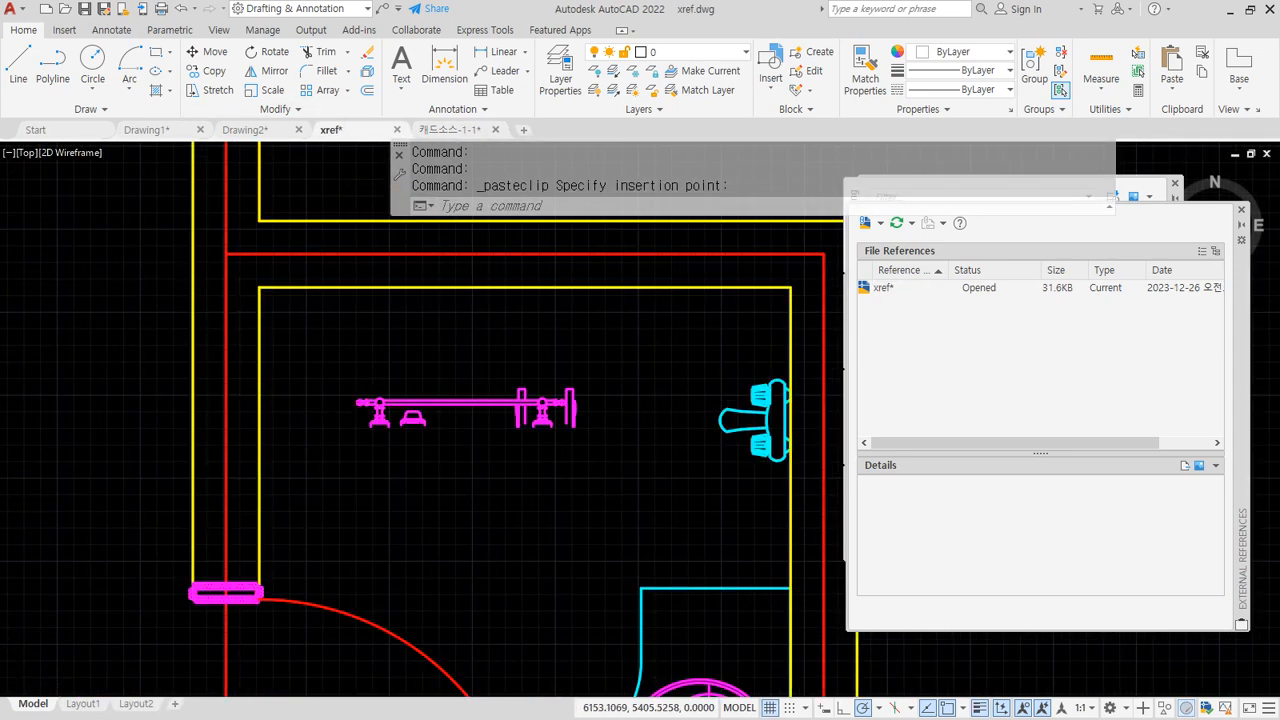
Rotate the pasted towel rail 270 degrees about a point below it so its mounting brackets face the bathroom's left wall.
scroll(415, 411, up, 2)
text(ro)
key(Return)
scroll(313, 363, down, 2)
click(715, 485)
key(Return)
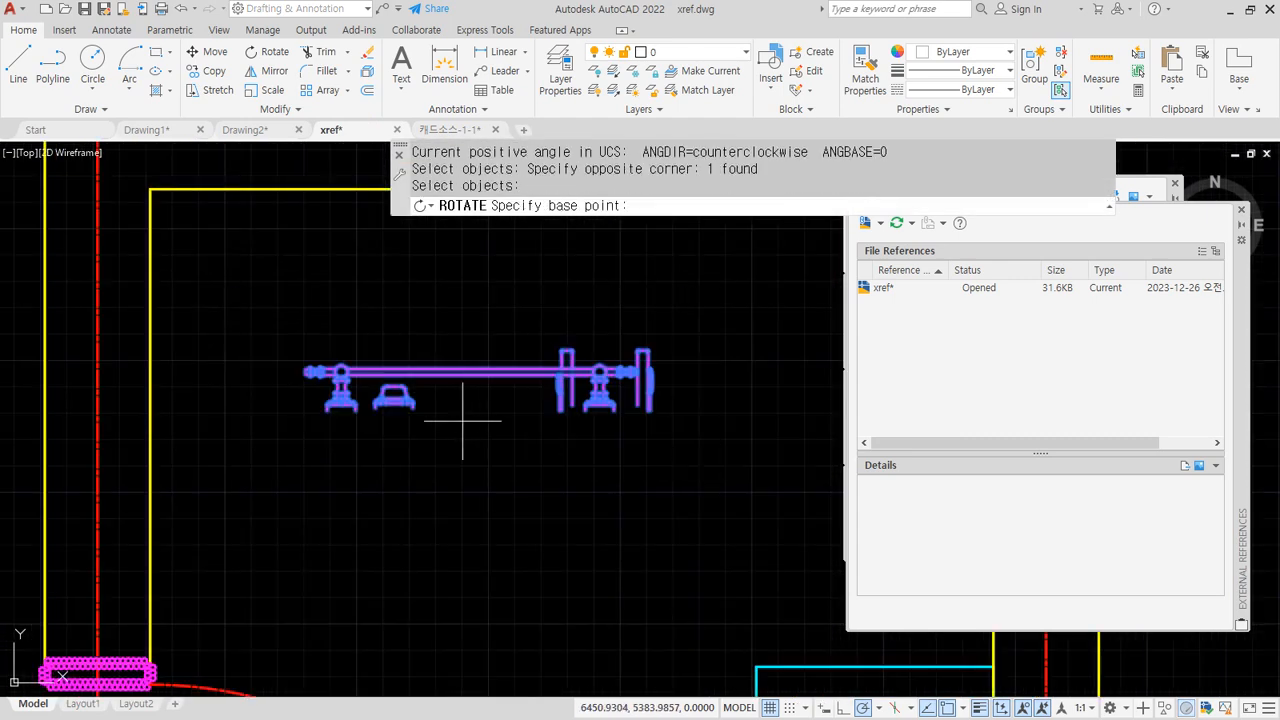
click(480, 410)
click(494, 509)
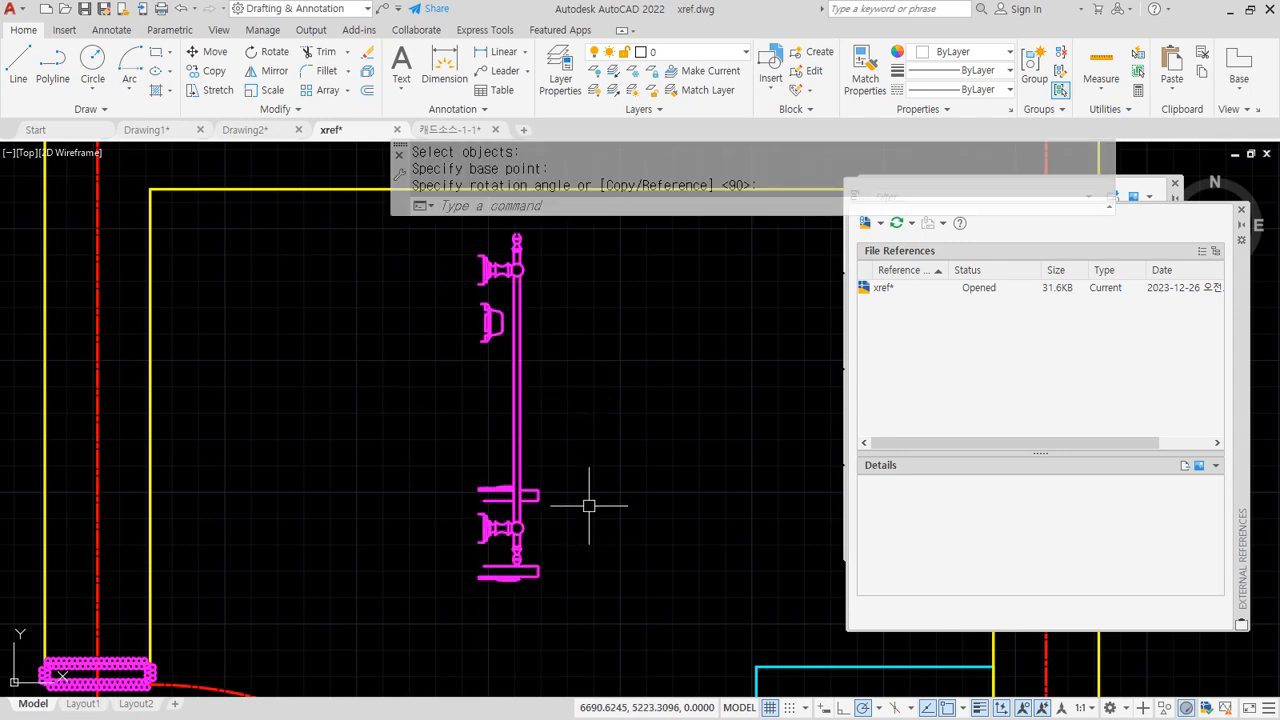
Move the towel rail by the back corner of its small middle bracket onto the bathroom's left inner wall line.
text(m)
key(Return)
click(595, 490)
click(400, 351)
key(Return)
scroll(475, 335, up, 5)
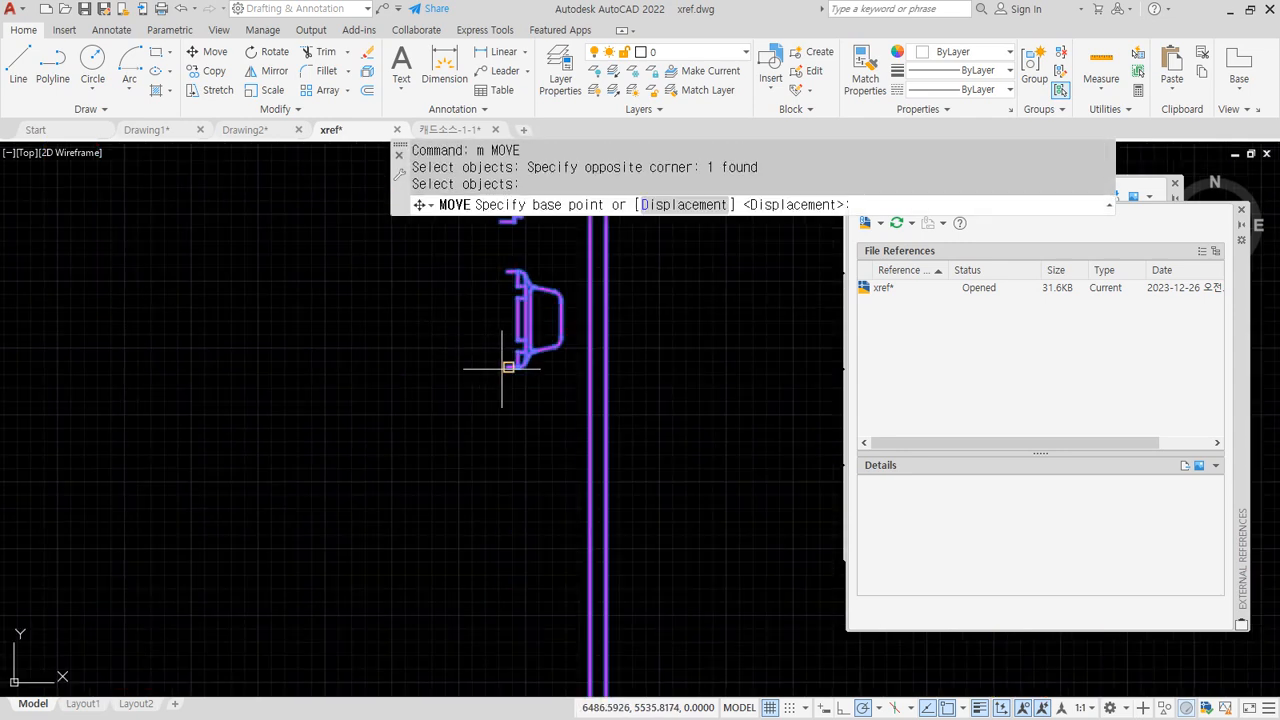
click(508, 367)
scroll(420, 374, down, 3)
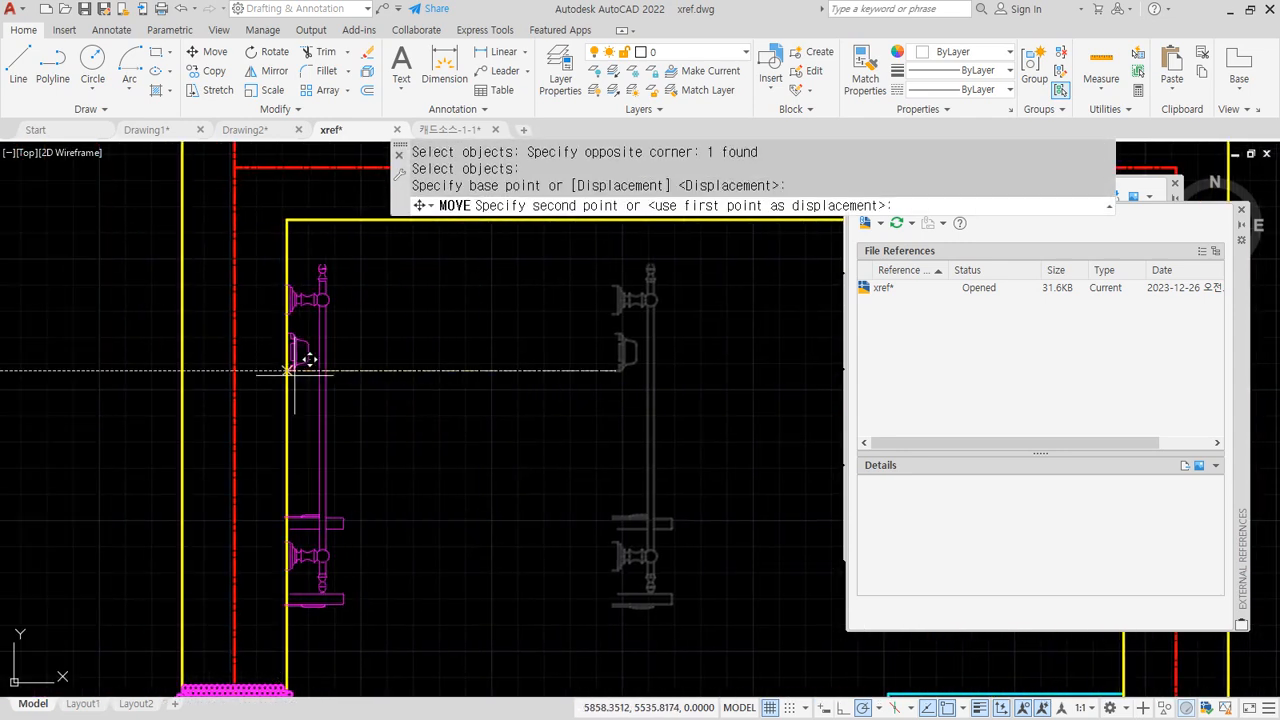
click(292, 370)
Move the towel rail again to seat its lower bracket's base corner on the left inner wall line.
scroll(357, 429, down, 3)
scroll(383, 528, up, 3)
scroll(346, 375, up, 5)
key(Return)
click(357, 500)
click(240, 346)
scroll(177, 394, up, 5)
key(Return)
click(180, 416)
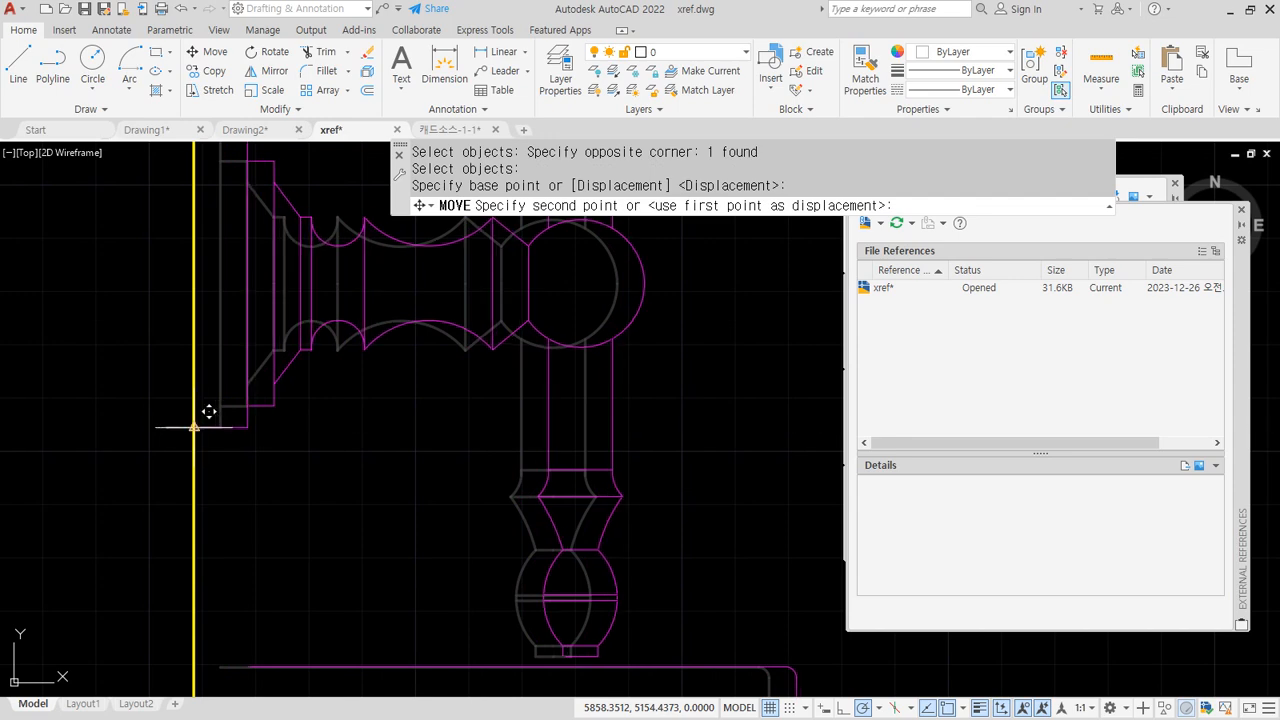
click(209, 411)
scroll(457, 457, down, 5)
middle_drag(559, 457, 141, 470)
scroll(263, 463, down, 4)
middle_drag(263, 463, 409, 434)
scroll(496, 600, up, 2)
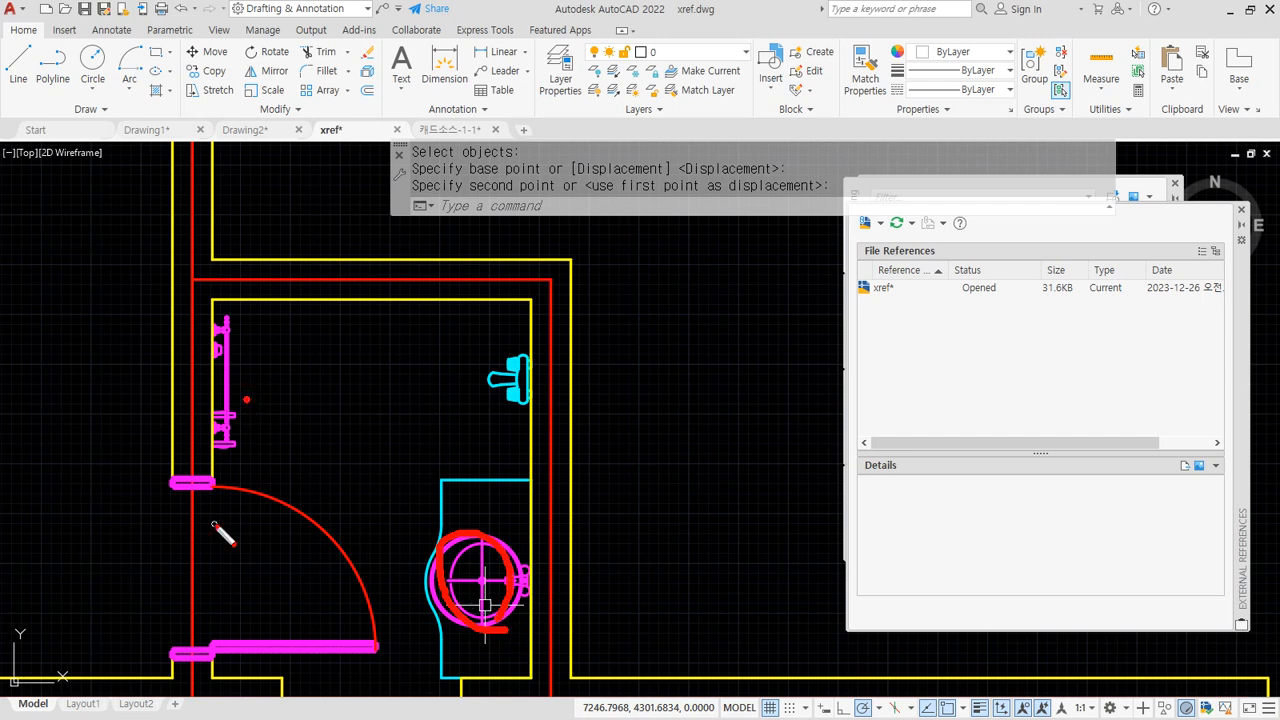
drag(512, 334, 378, 348)
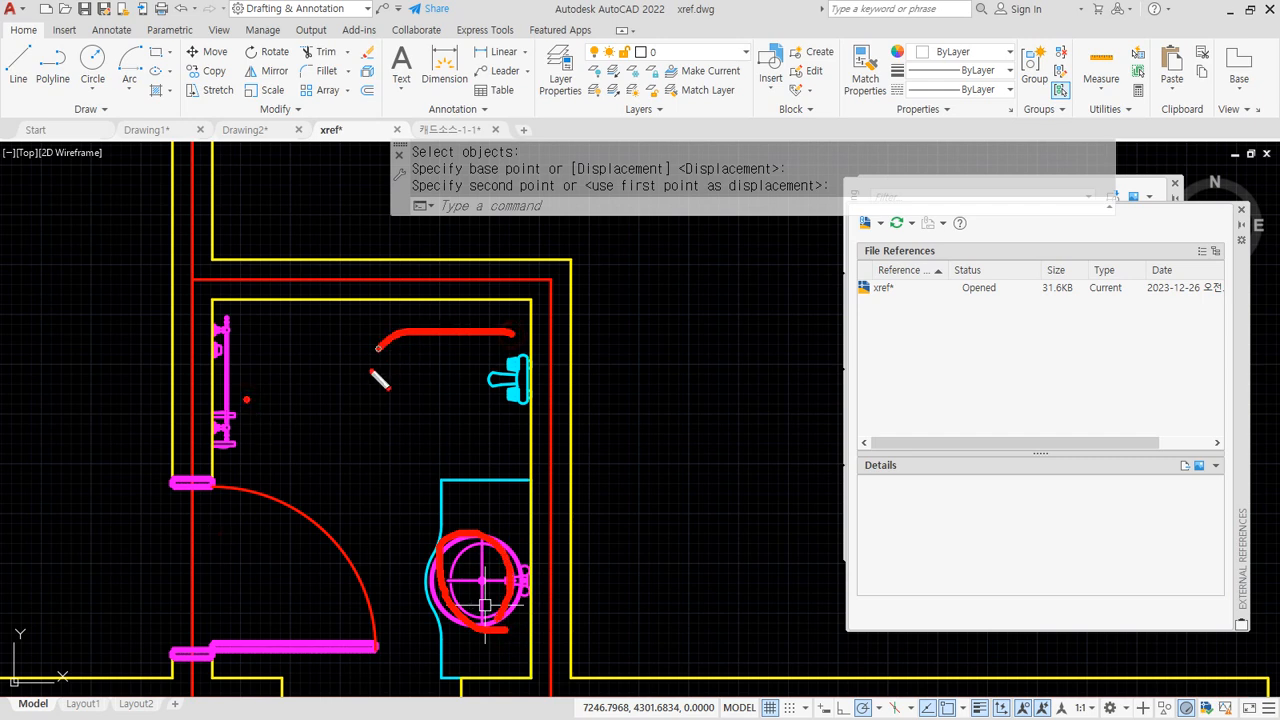
Switch to the 캐드소스-1-1 drawing and copy the magenta plan-view toilet with side arms from the 변기/사우나샤워시설 group.
click(450, 129)
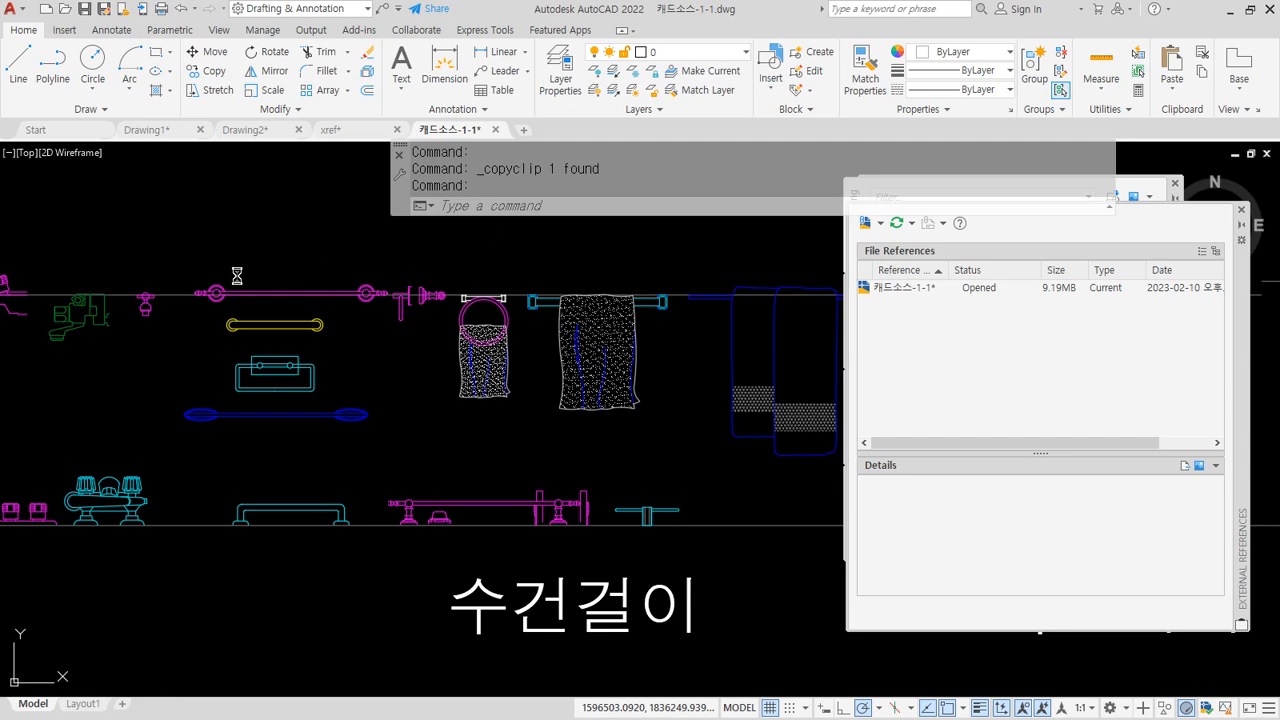
scroll(521, 458, down, 2)
middle_drag(630, 433, 28, 391)
scroll(409, 397, down, 4)
mouse_move(583, 397)
middle_down()
mouse_move(419, 397)
mouse_move(438, 468)
mouse_move(674, 498)
middle_up()
middle_drag(473, 458, 796, 458)
drag(0, 0, 0, 0)
middle_drag(345, 440, 790, 438)
middle_drag(380, 420, 737, 417)
scroll(290, 440, down, 2)
middle_drag(290, 444, 667, 446)
mouse_move(36, 448)
middle_down()
mouse_move(768, 450)
mouse_move(70, 466)
mouse_move(339, 456)
mouse_move(377, 356)
middle_up()
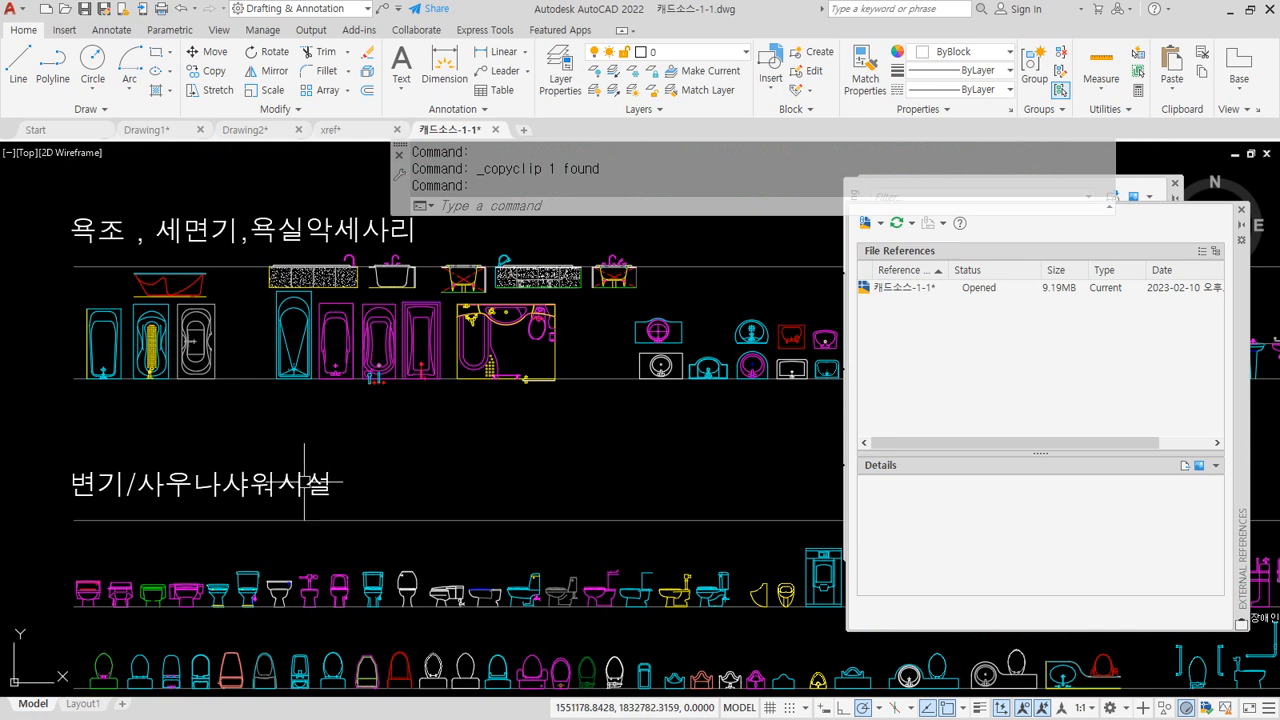
middle_drag(300, 510, 311, 324)
scroll(200, 482, up, 4)
middle_drag(538, 512, 94, 461)
middle_drag(384, 457, 17, 404)
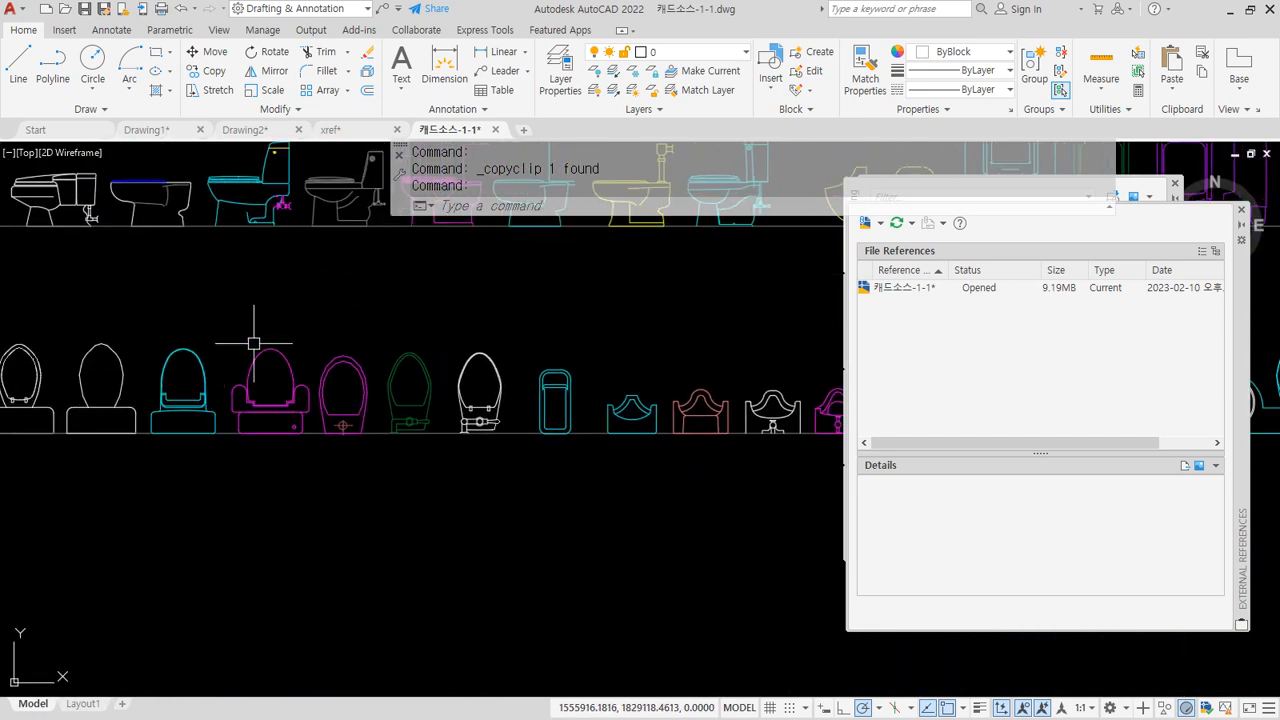
click(230, 317)
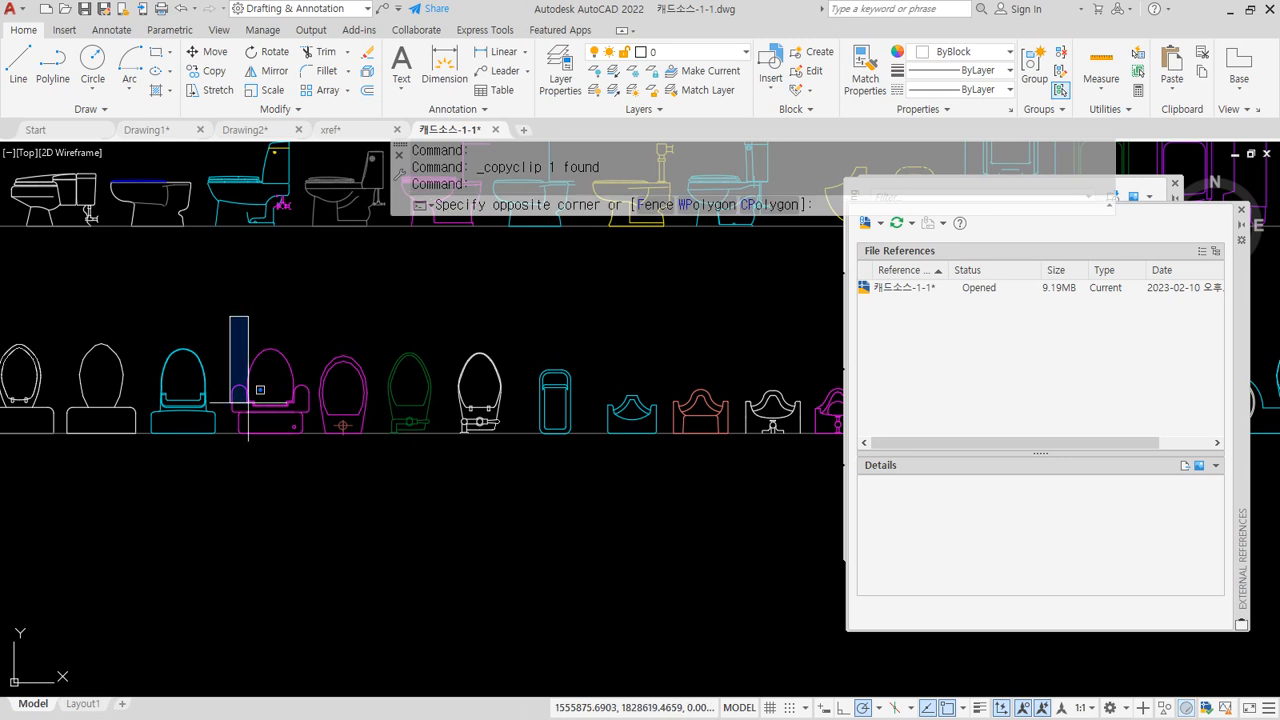
click(313, 454)
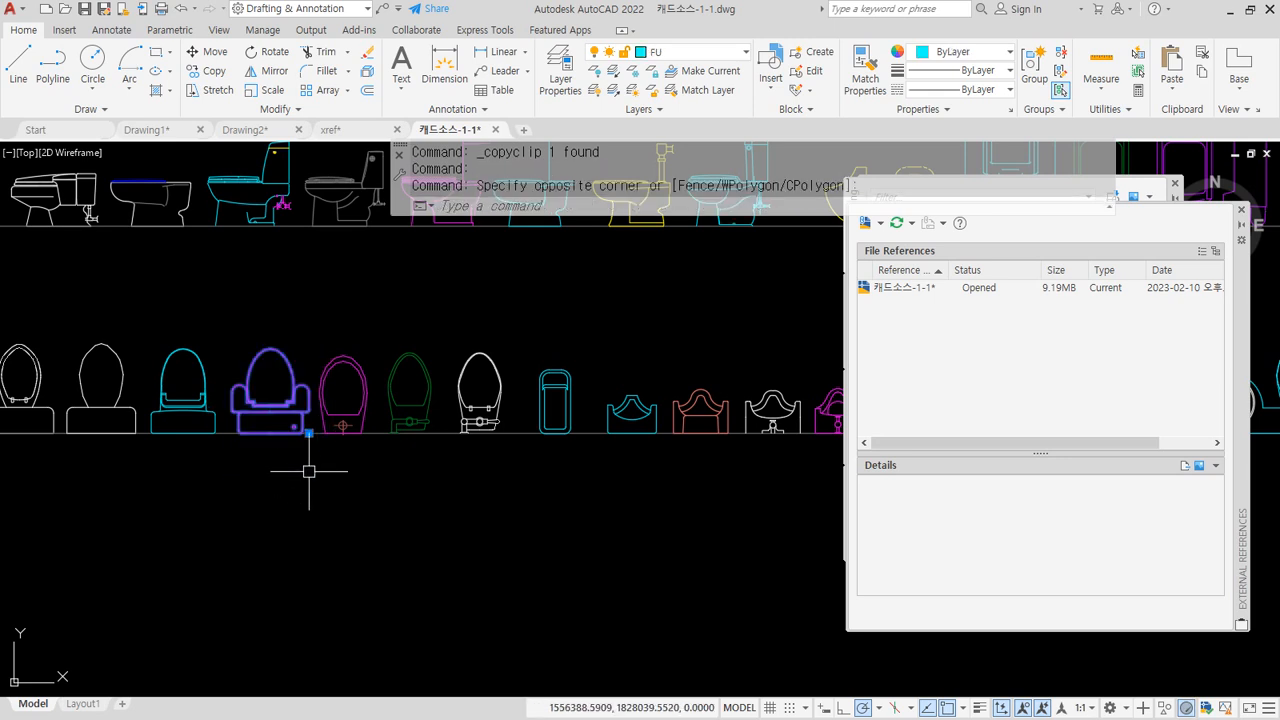
Switch to the xref drawing and paste the toilet between the towel rail and the faucet.
click(331, 129)
key(ctrl+v)
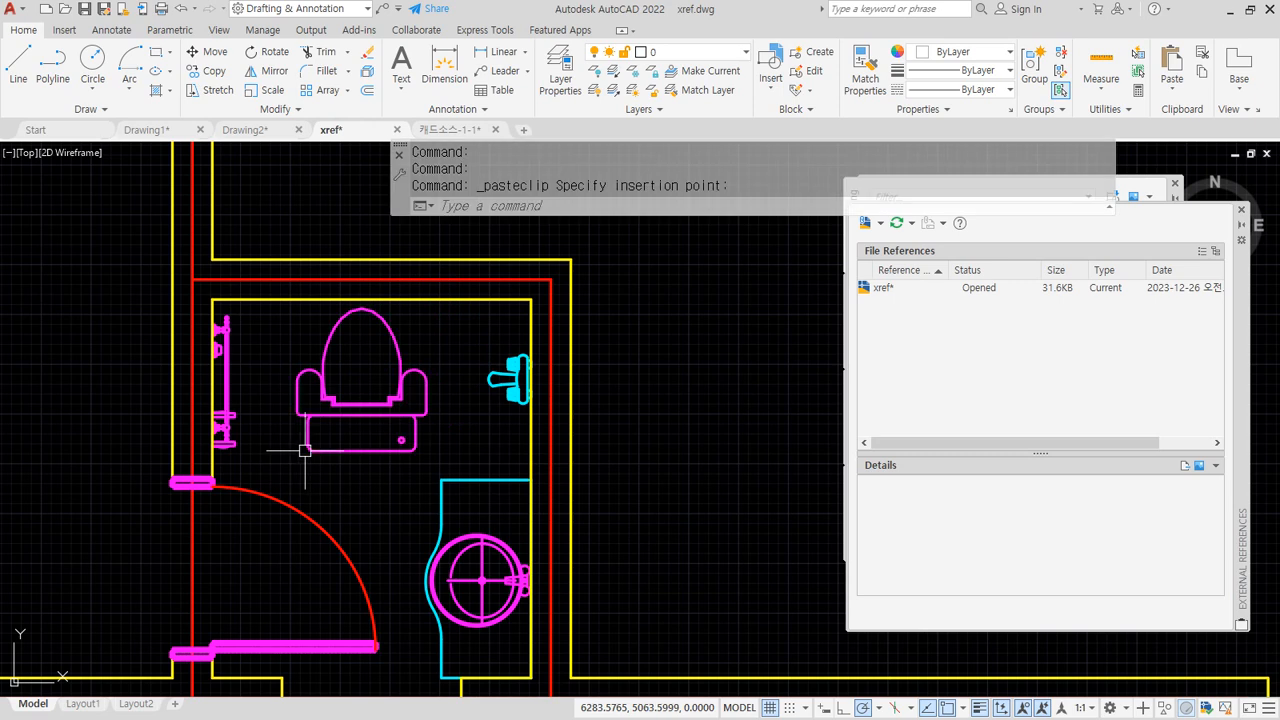
text(ri)
key(Escape)
key(Escape)
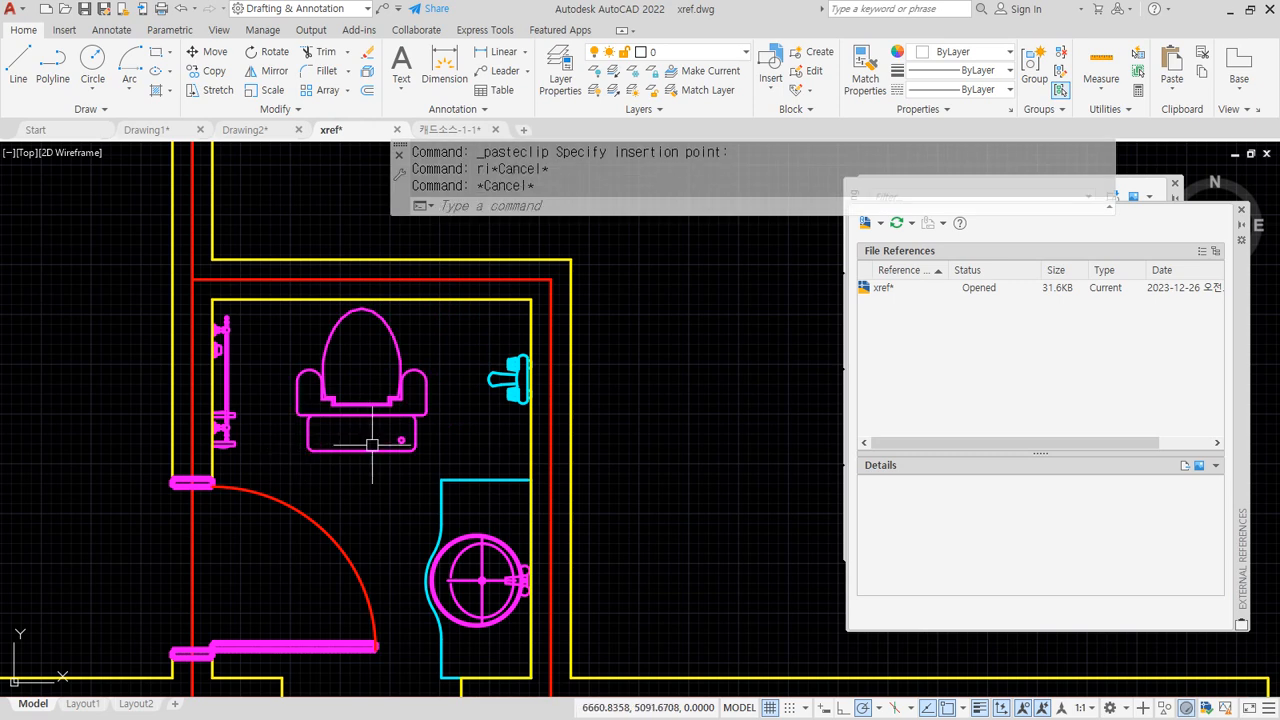
Rotate the toilet 90 degrees counterclockwise about the middle of its tank's back edge.
text(ro)
key(Return)
click(372, 442)
key(Return)
click(370, 444)
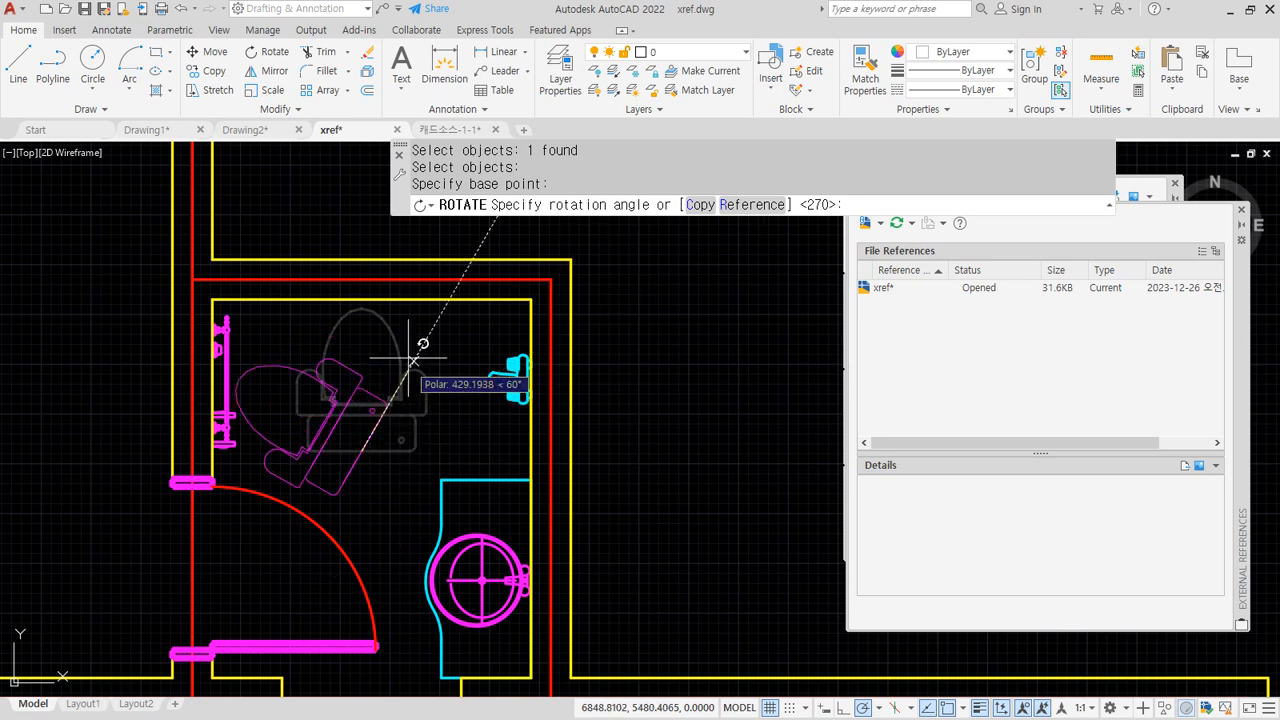
click(357, 349)
Move the toilet by its tank's back midpoint onto the bathroom's right inner wall line with the Nearest object snap.
text(m)
key(Return)
click(362, 450)
key(Return)
click(362, 450)
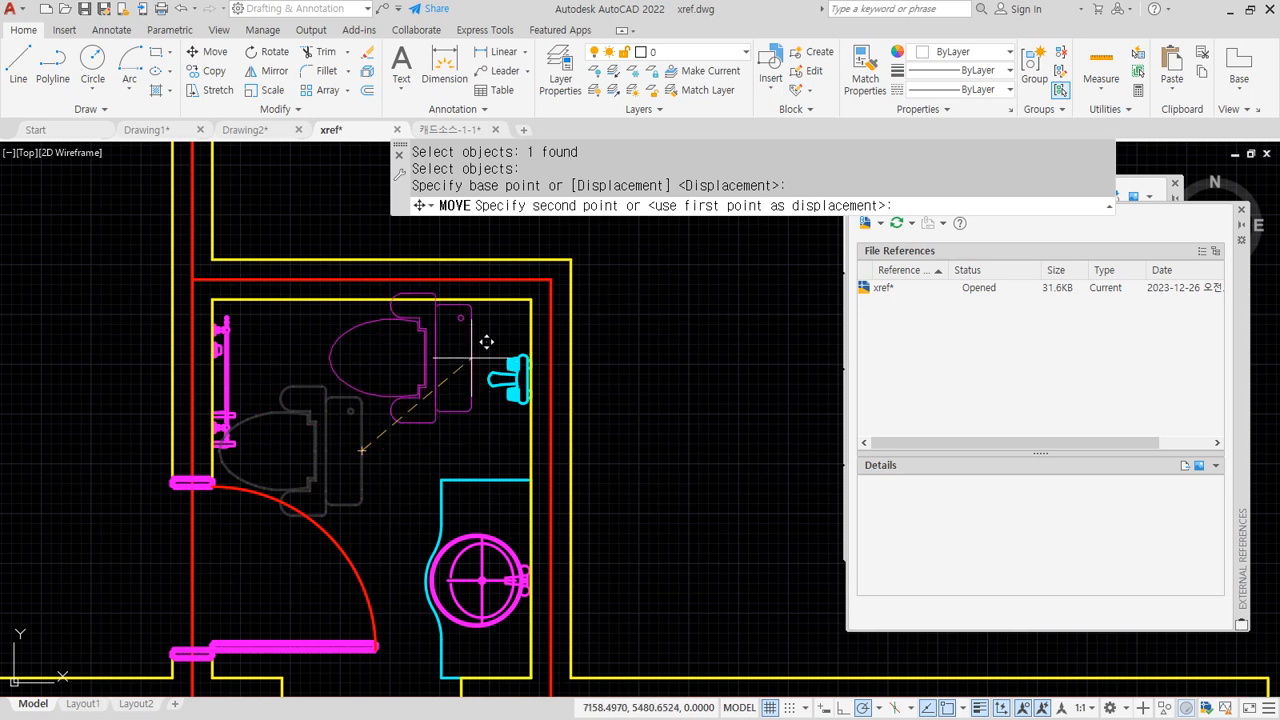
scroll(512, 368, up, 6)
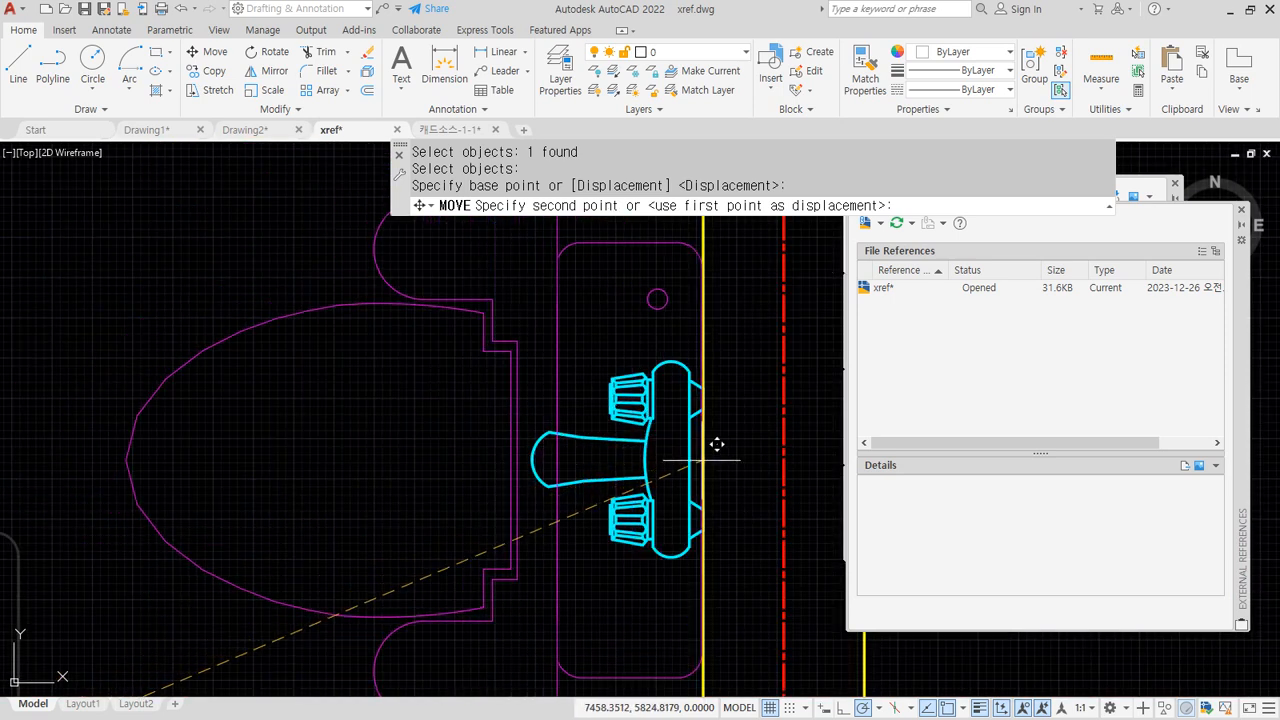
key(BackSpace)
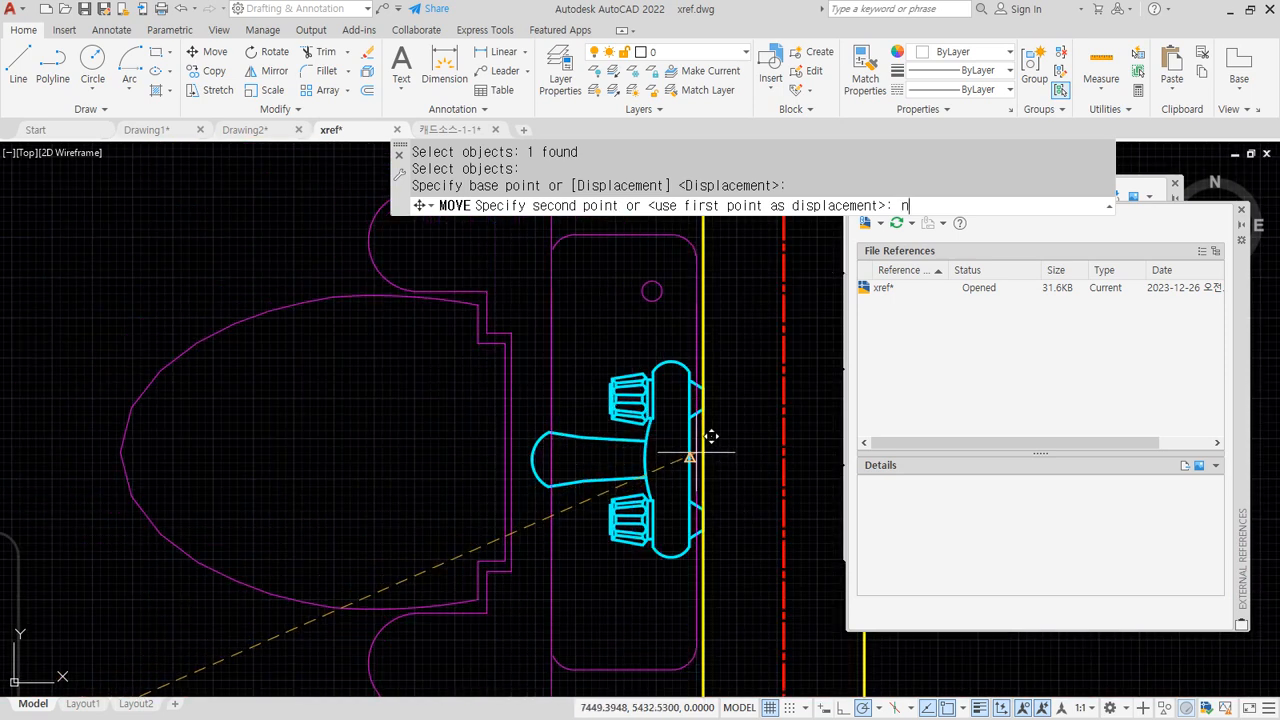
text(nea)
key(Return)
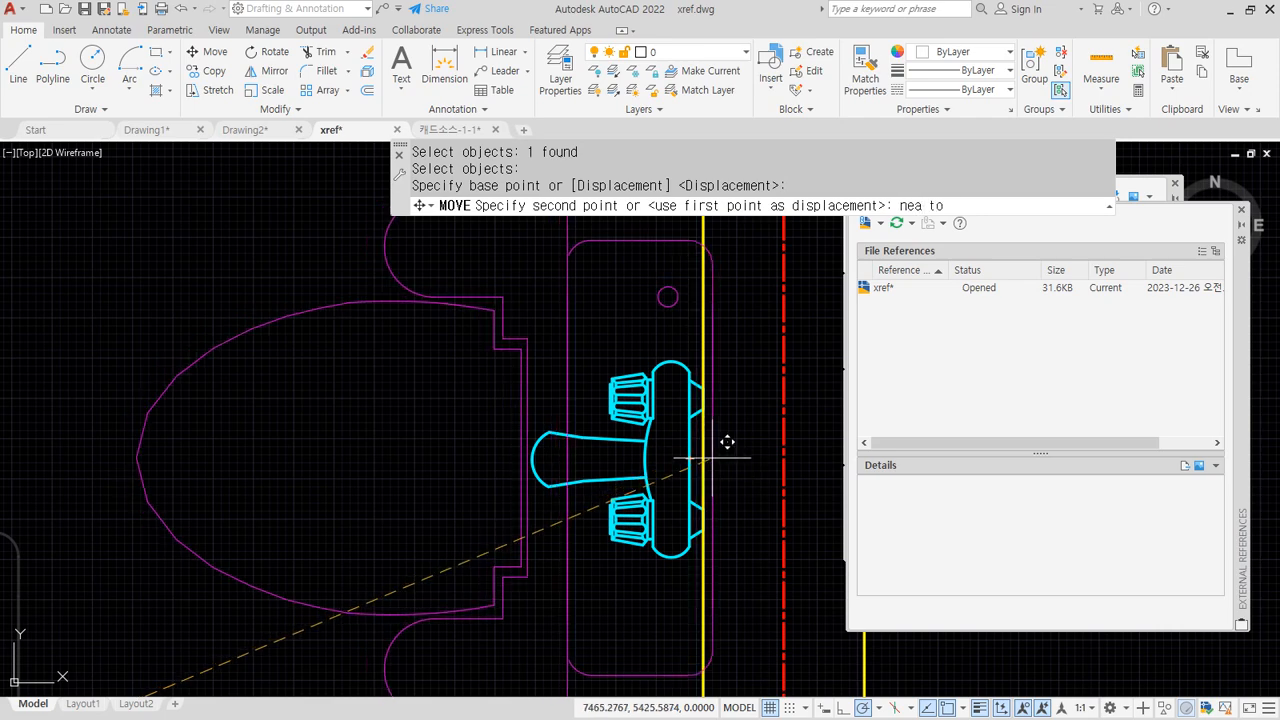
click(706, 450)
scroll(632, 506, down, 2)
scroll(578, 491, down, 4)
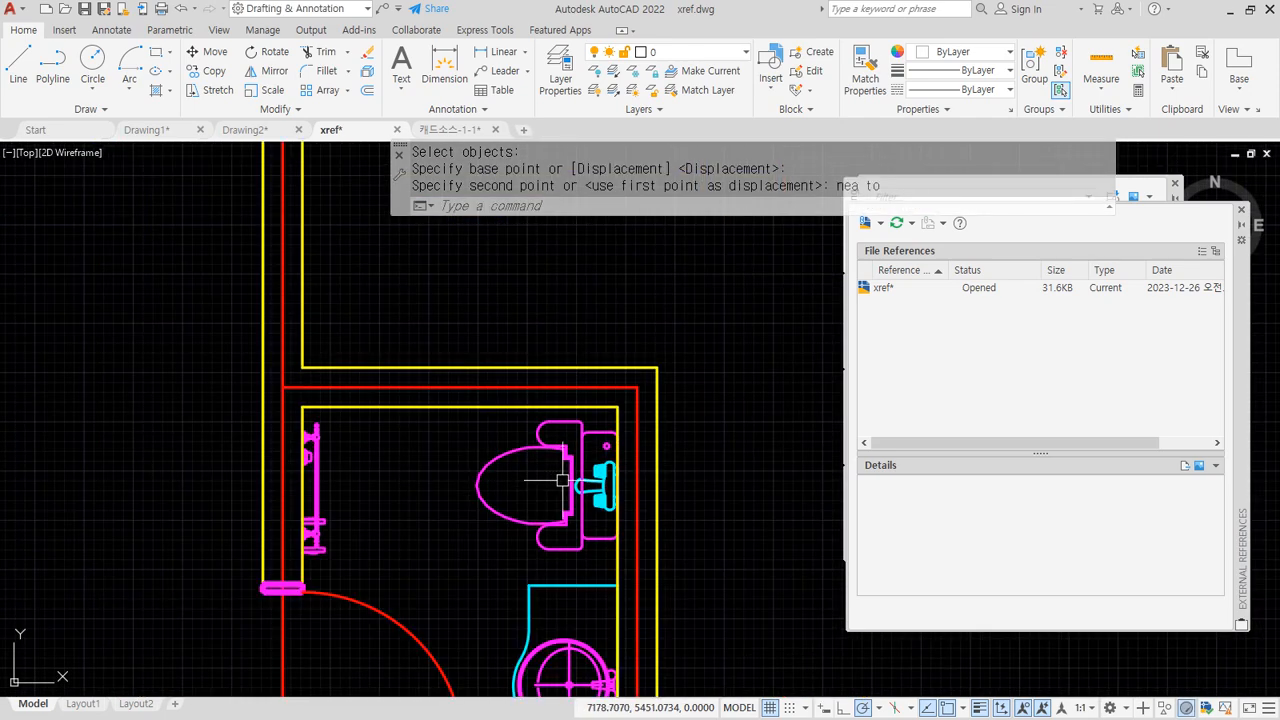
middle_drag(565, 480, 552, 383)
scroll(552, 381, up, 2)
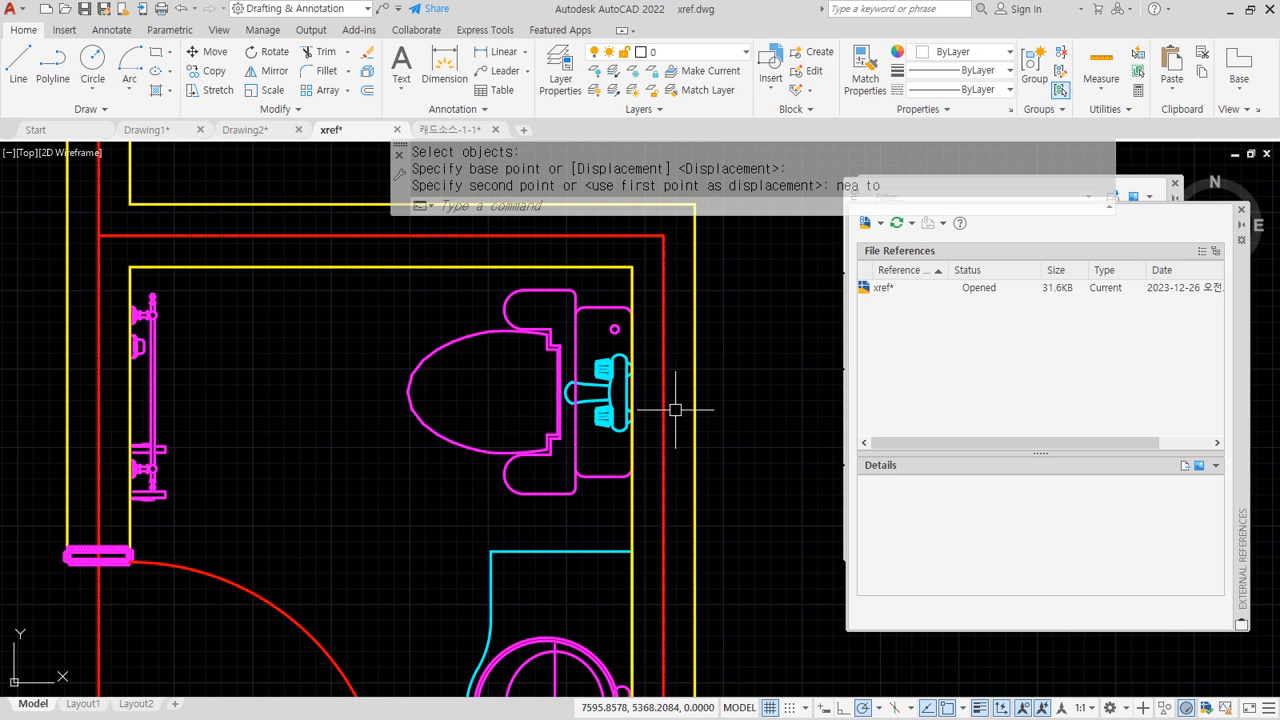
drag(363, 341, 428, 370)
mouse_move(597, 436)
mouse_down()
mouse_move(538, 350)
mouse_move(630, 441)
mouse_up()
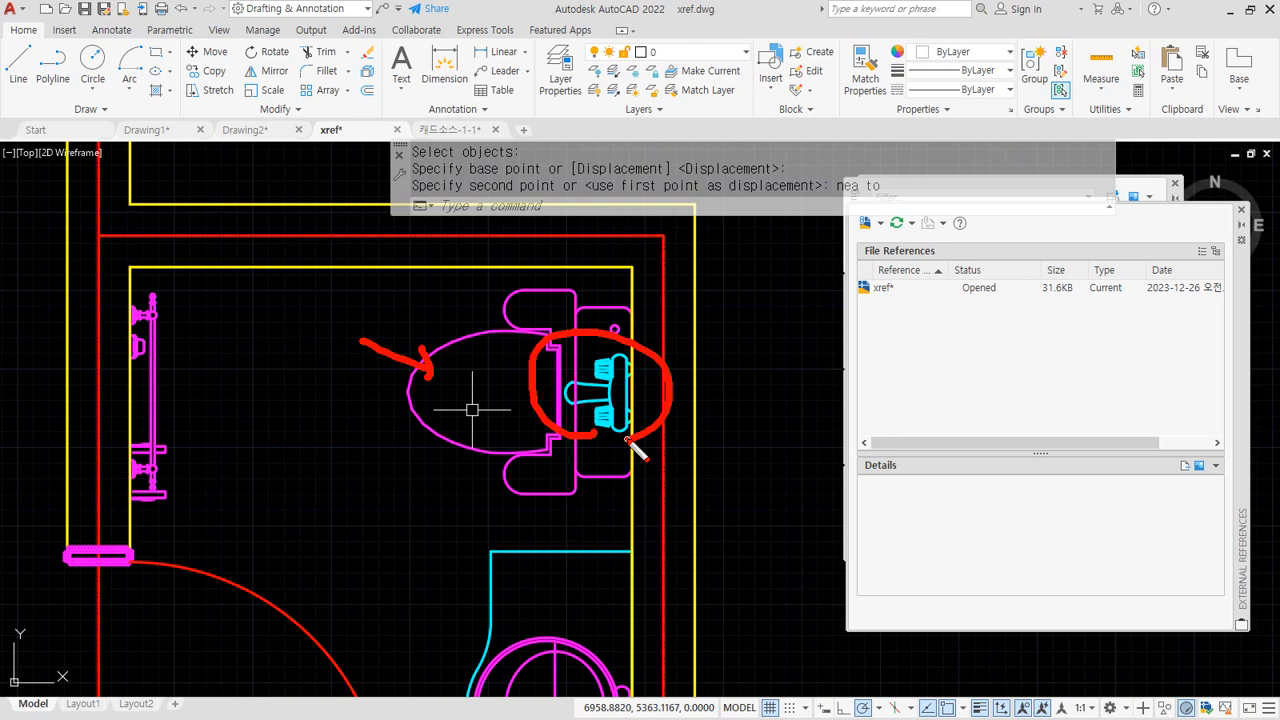
key(Escape)
scroll(554, 425, down, 2)
scroll(601, 409, up, 2)
Move the cyan faucet from the toilet tank down along the right wall onto the washbasin counter above the basin.
middle_drag(597, 414, 532, 352)
text(m)
key(Return)
click(540, 340)
key(Return)
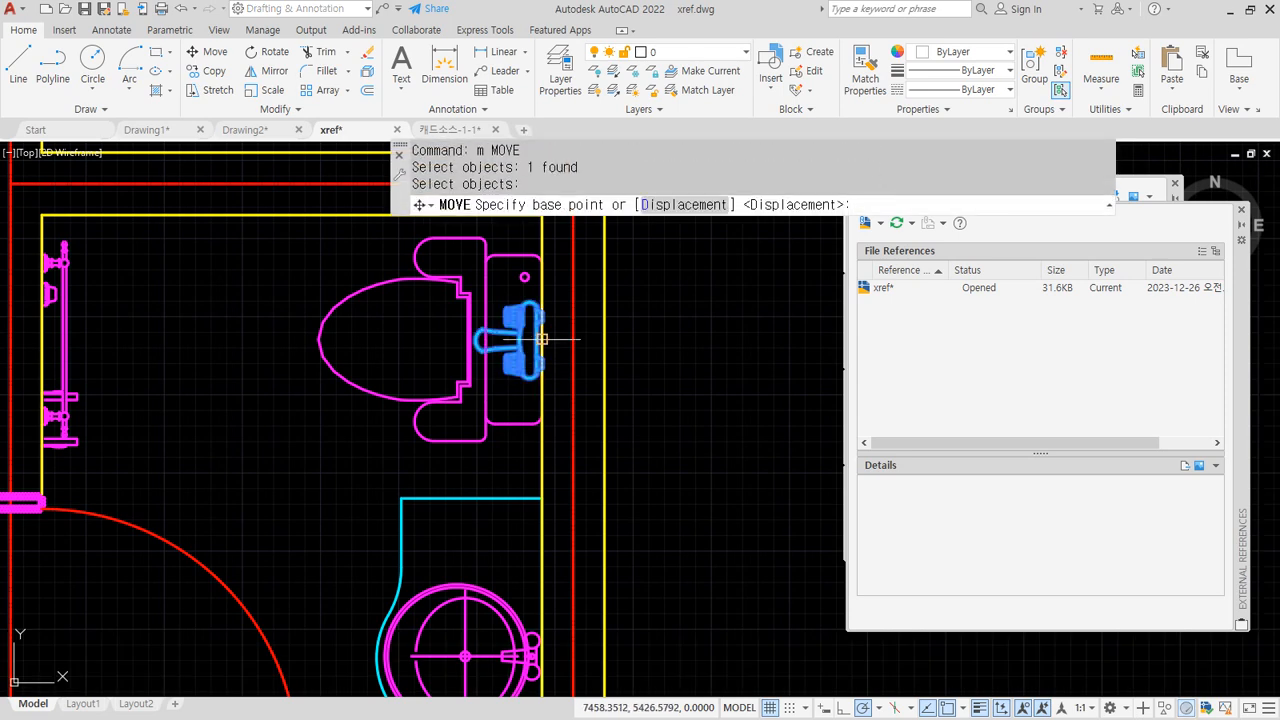
click(542, 340)
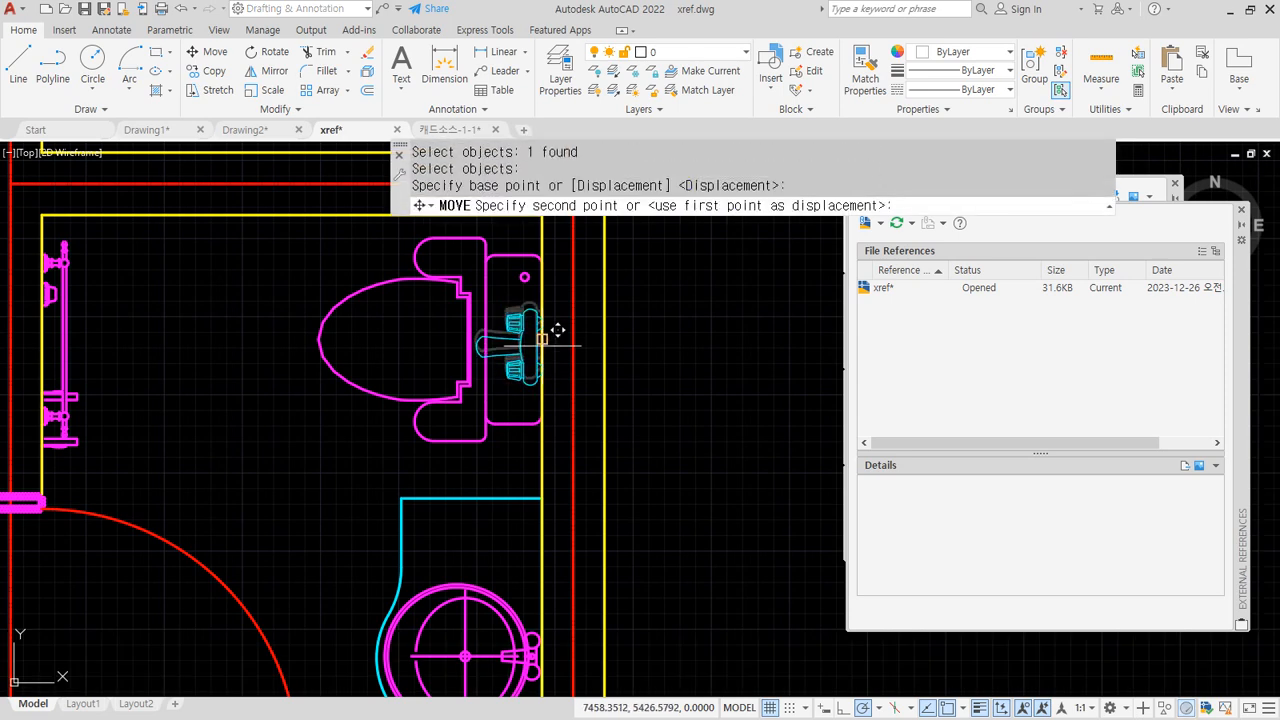
click(541, 540)
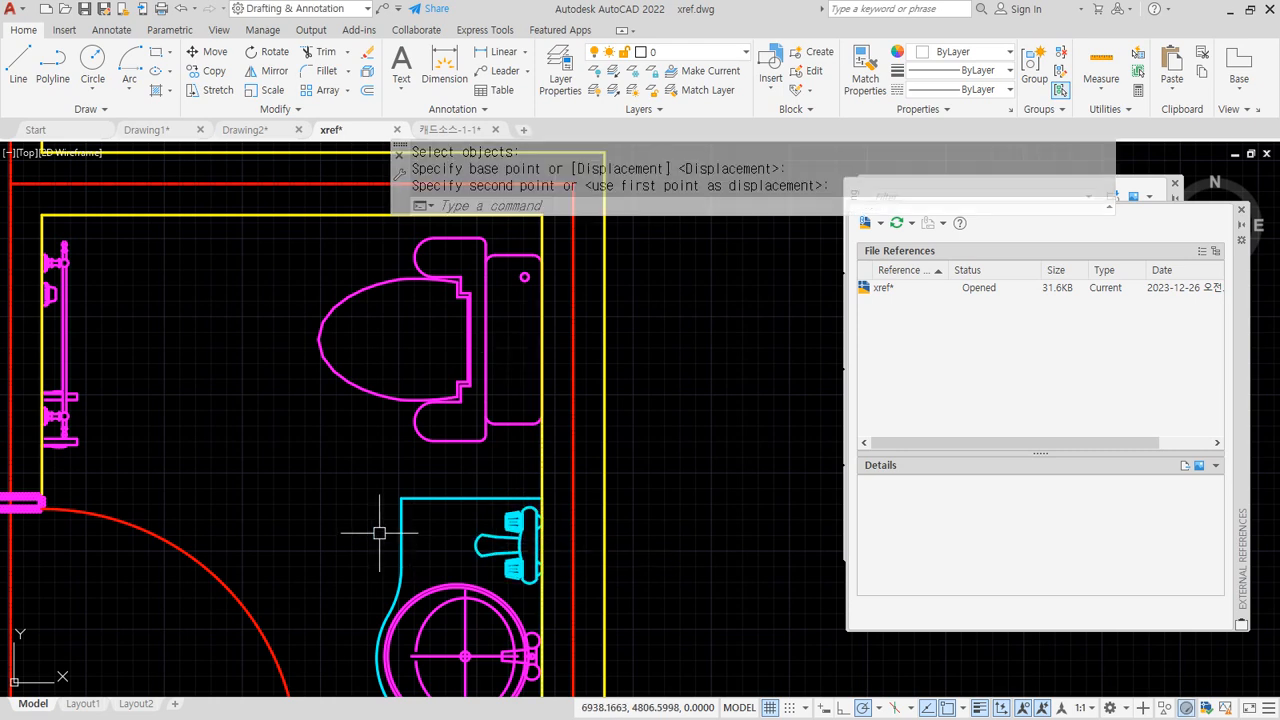
scroll(391, 537, down, 3)
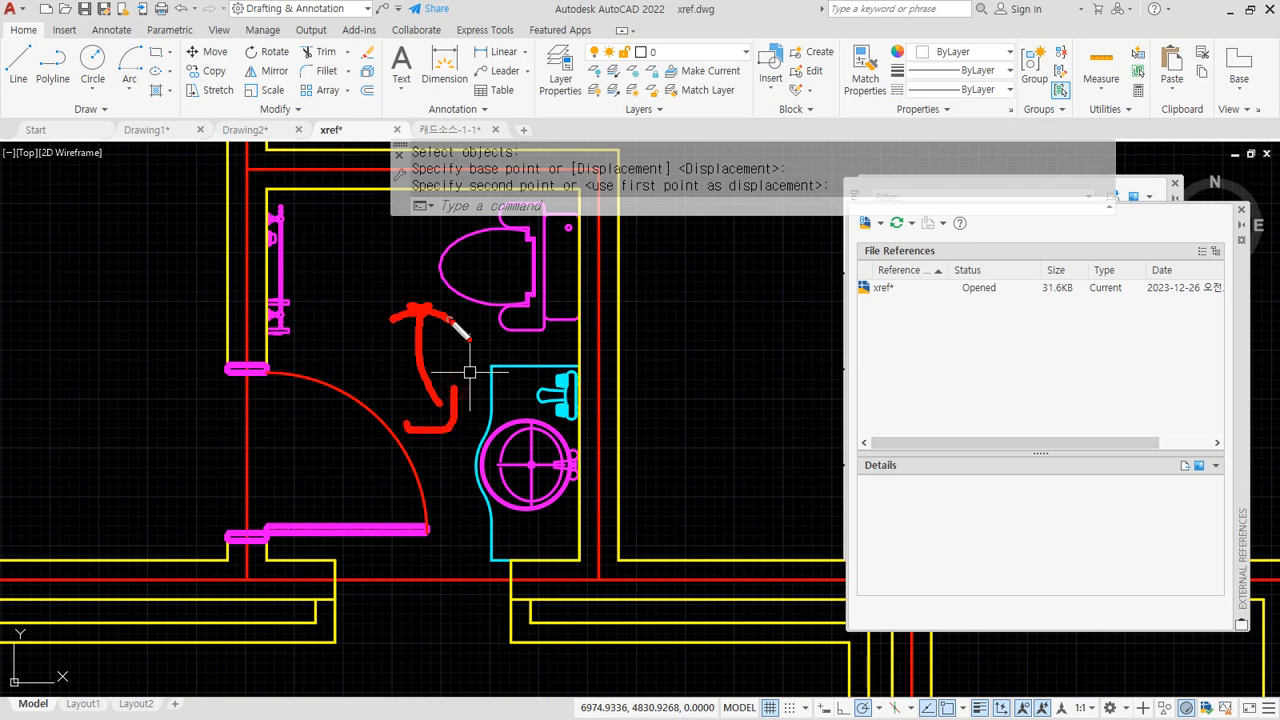
scroll(480, 362, down, 2)
middle_drag(482, 363, 392, 449)
middle_drag(529, 446, 562, 435)
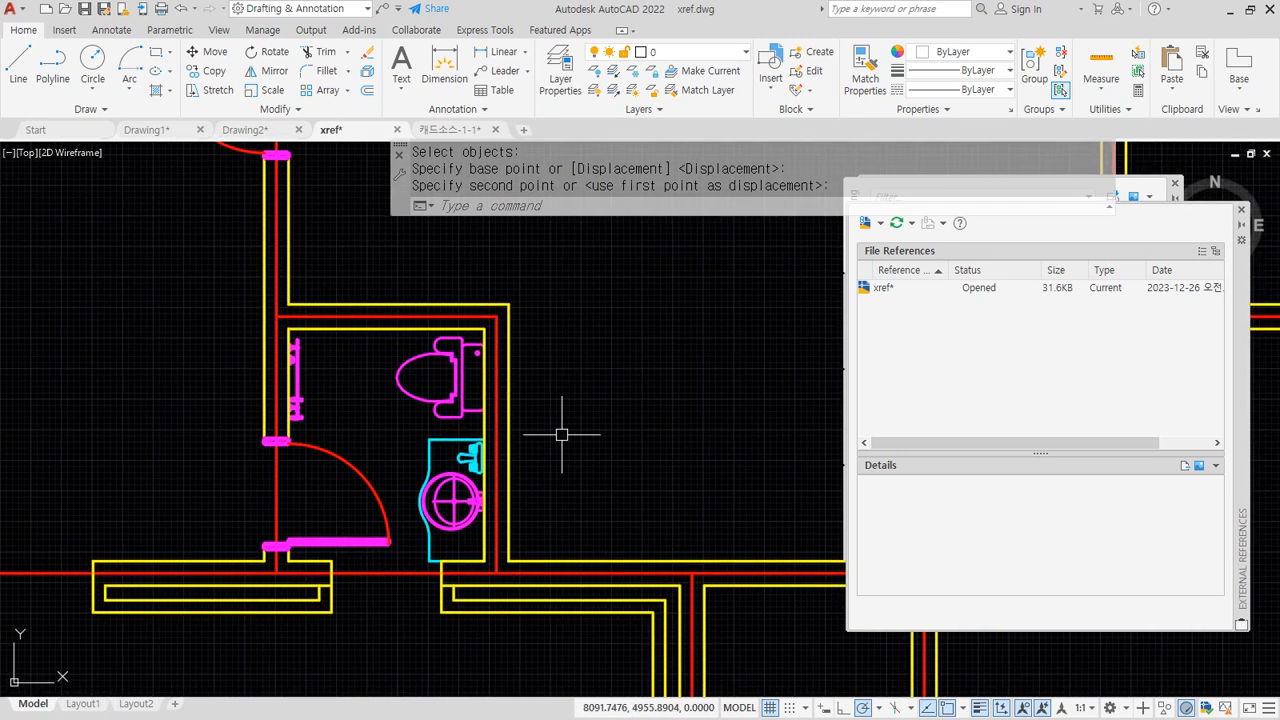
Switch to the 캐드소스-1-1 library drawing and look for the sofa section with its plan-view sofa sets.
click(447, 129)
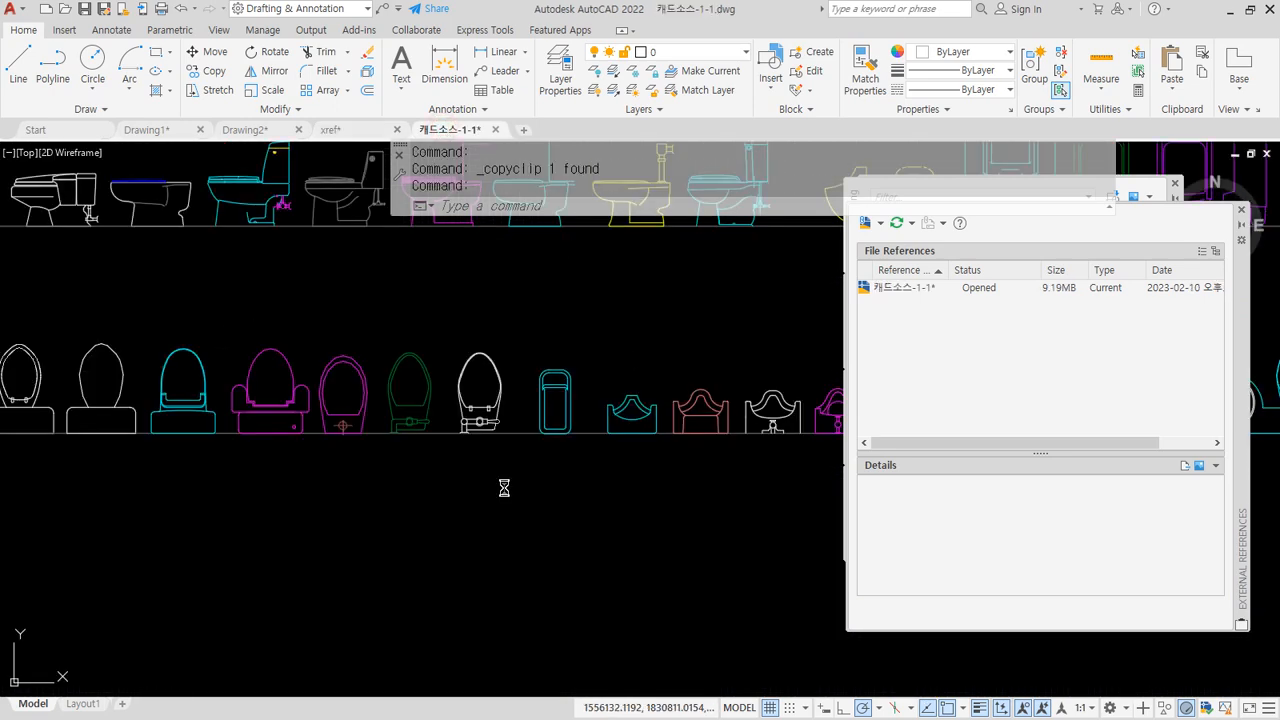
scroll(441, 507, down, 10)
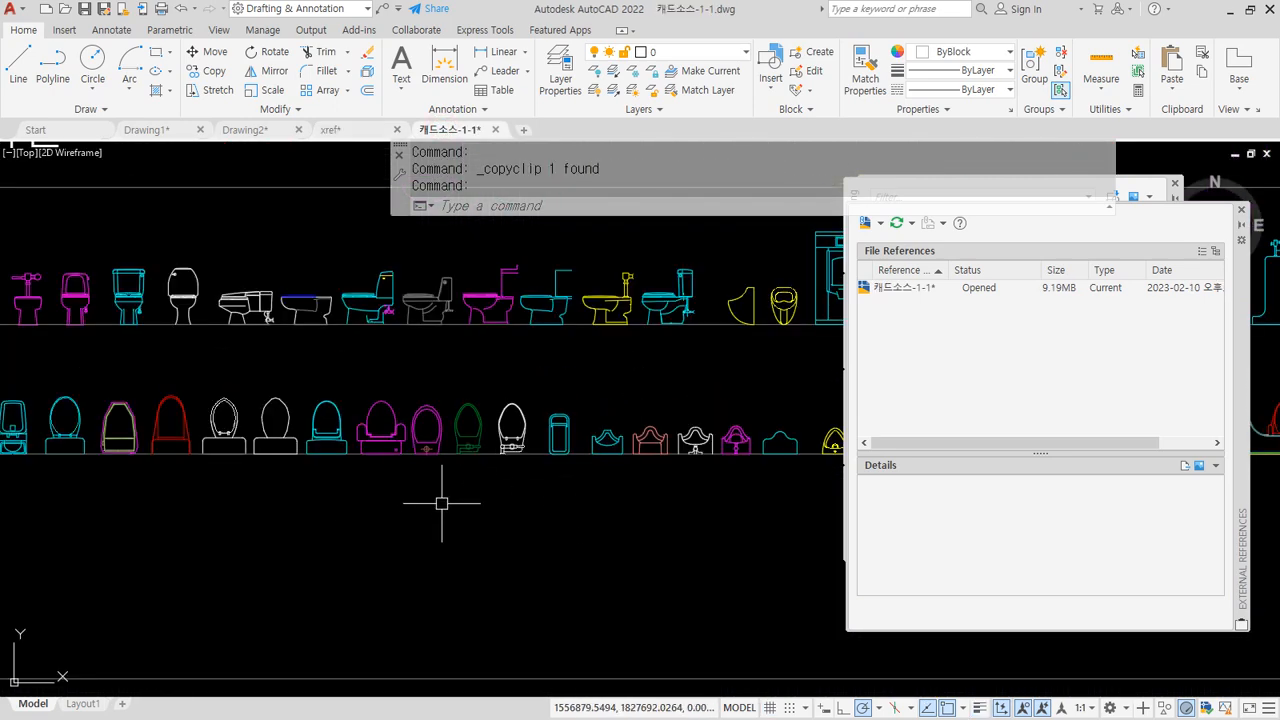
middle_drag(592, 544, 397, 370)
scroll(300, 525, up, 2)
scroll(300, 525, up, 2)
scroll(132, 437, up, 2)
scroll(325, 507, down, 2)
middle_drag(447, 557, 230, 340)
middle_drag(604, 489, 248, 371)
middle_drag(596, 520, 378, 347)
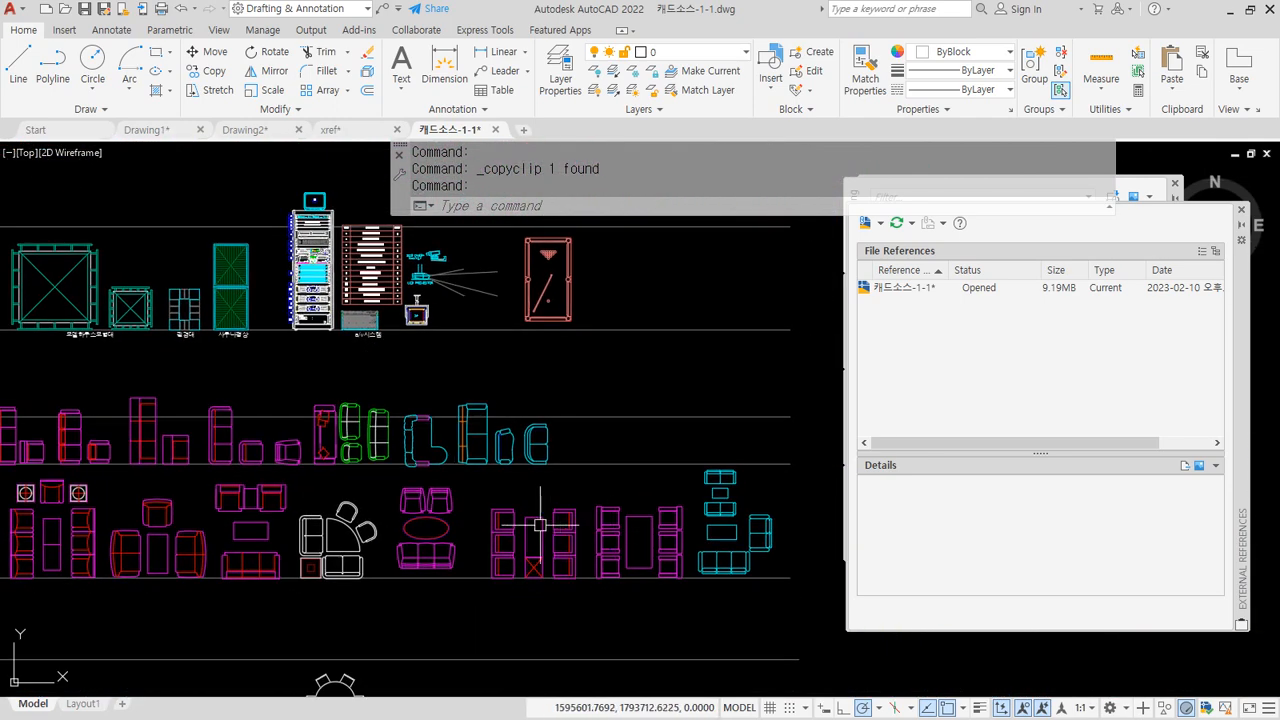
middle_drag(280, 551, 602, 544)
scroll(322, 511, up, 2)
middle_drag(222, 532, 568, 532)
scroll(418, 556, up, 2)
middle_drag(359, 563, 703, 524)
middle_drag(331, 530, 568, 529)
middle_drag(343, 507, 646, 516)
scroll(421, 516, down, 4)
middle_drag(297, 495, 366, 497)
scroll(217, 500, up, 4)
middle_drag(262, 494, 335, 459)
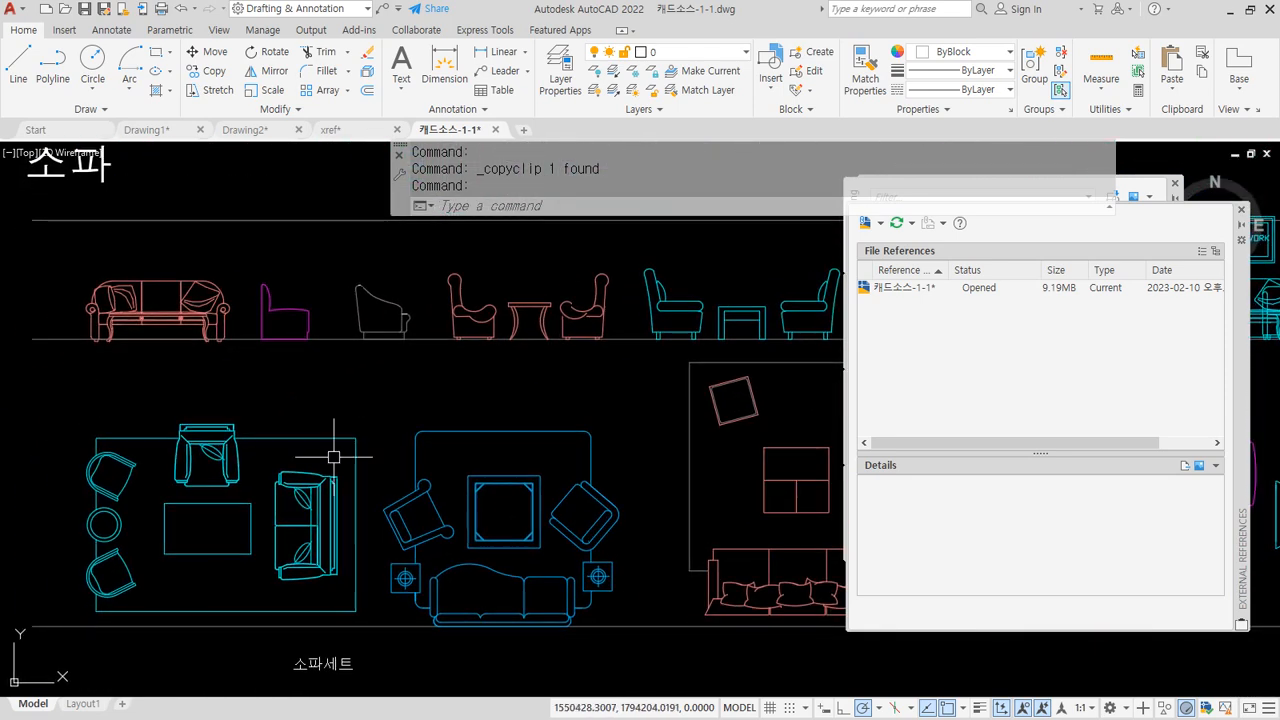
Compare the plan-view sofa sets and copy the salmon one with a three-seat cushioned sofa, one armchair and two tilted square stools.
scroll(445, 447, down, 2)
middle_drag(766, 466, 310, 438)
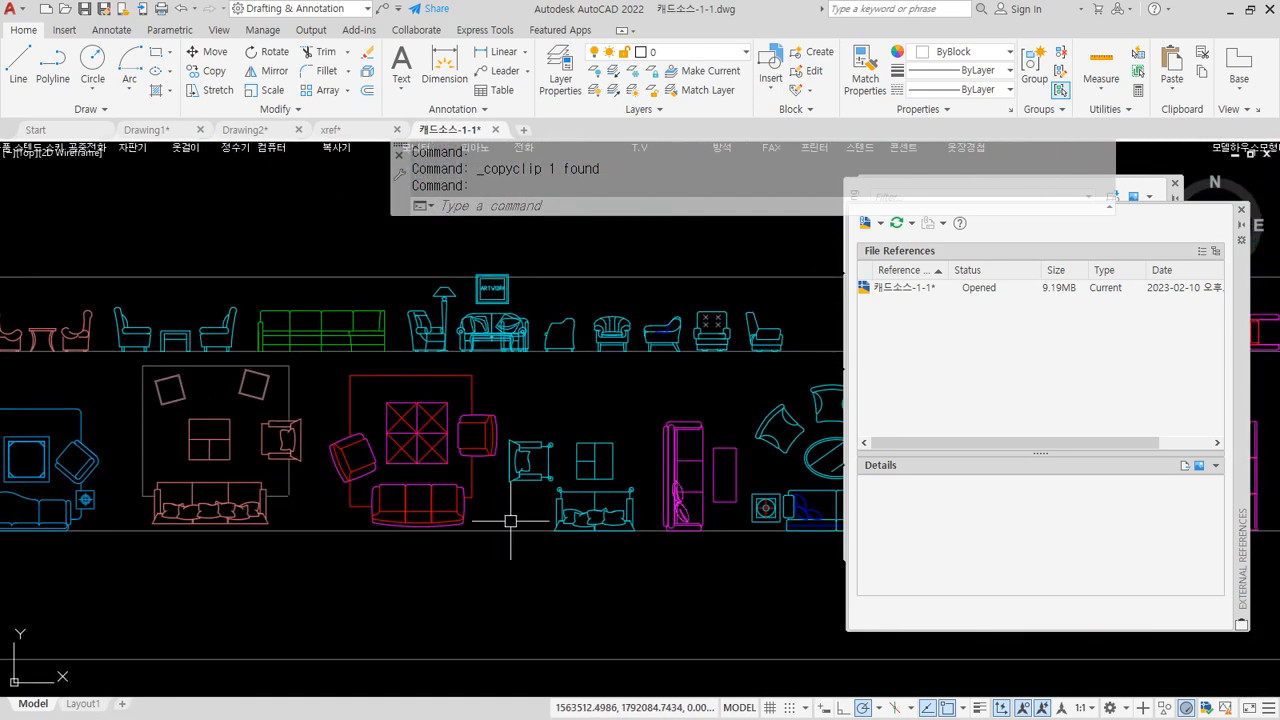
middle_drag(508, 521, 272, 508)
middle_drag(634, 484, 363, 484)
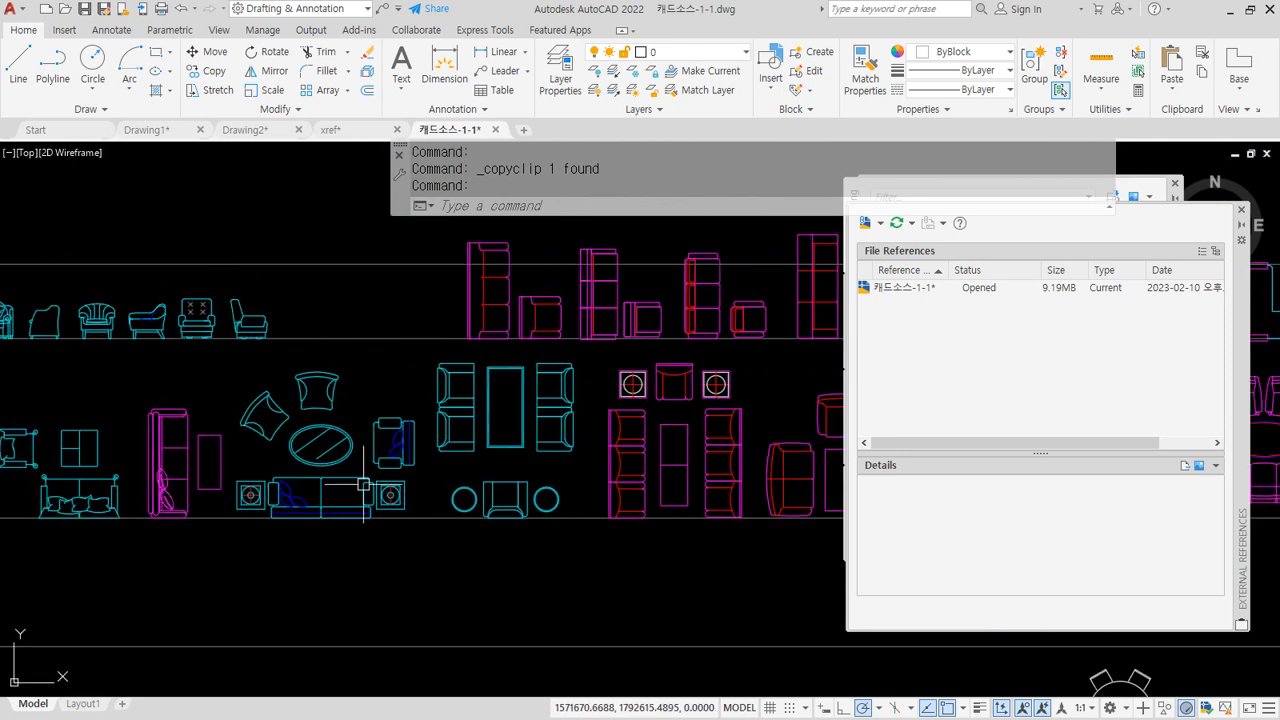
middle_drag(281, 441, 833, 454)
middle_drag(321, 525, 550, 525)
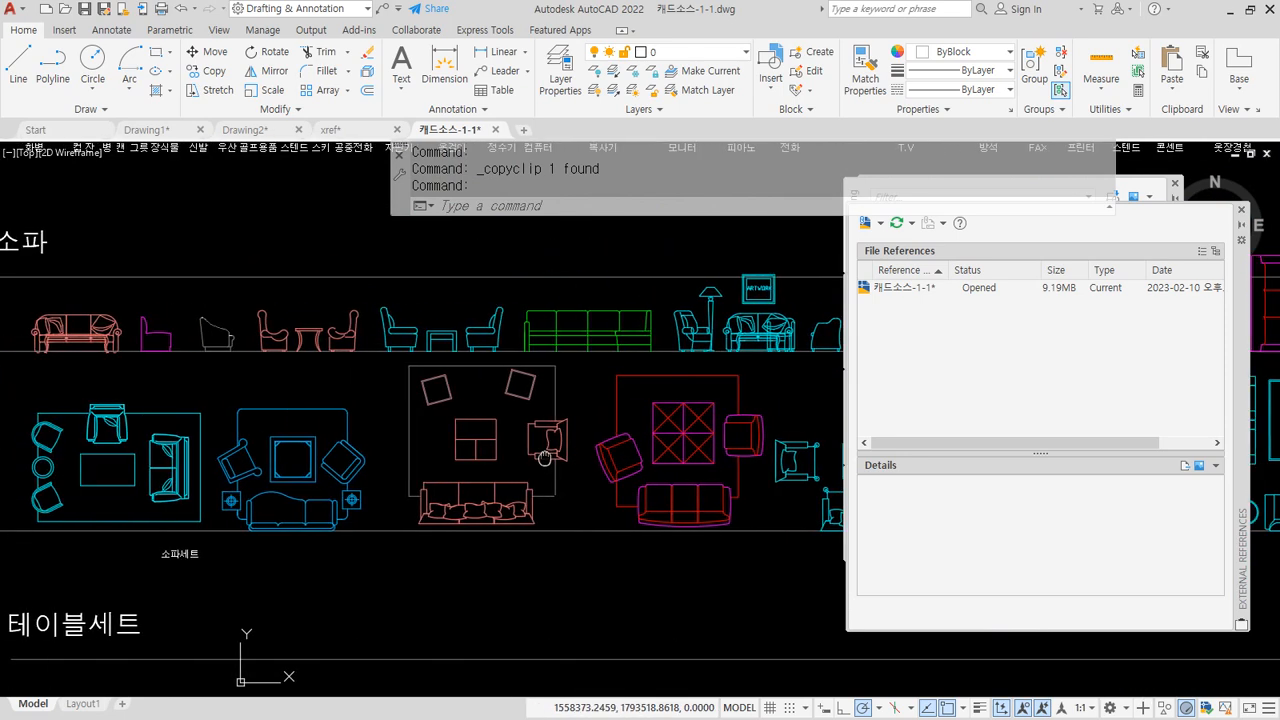
click(570, 524)
click(429, 448)
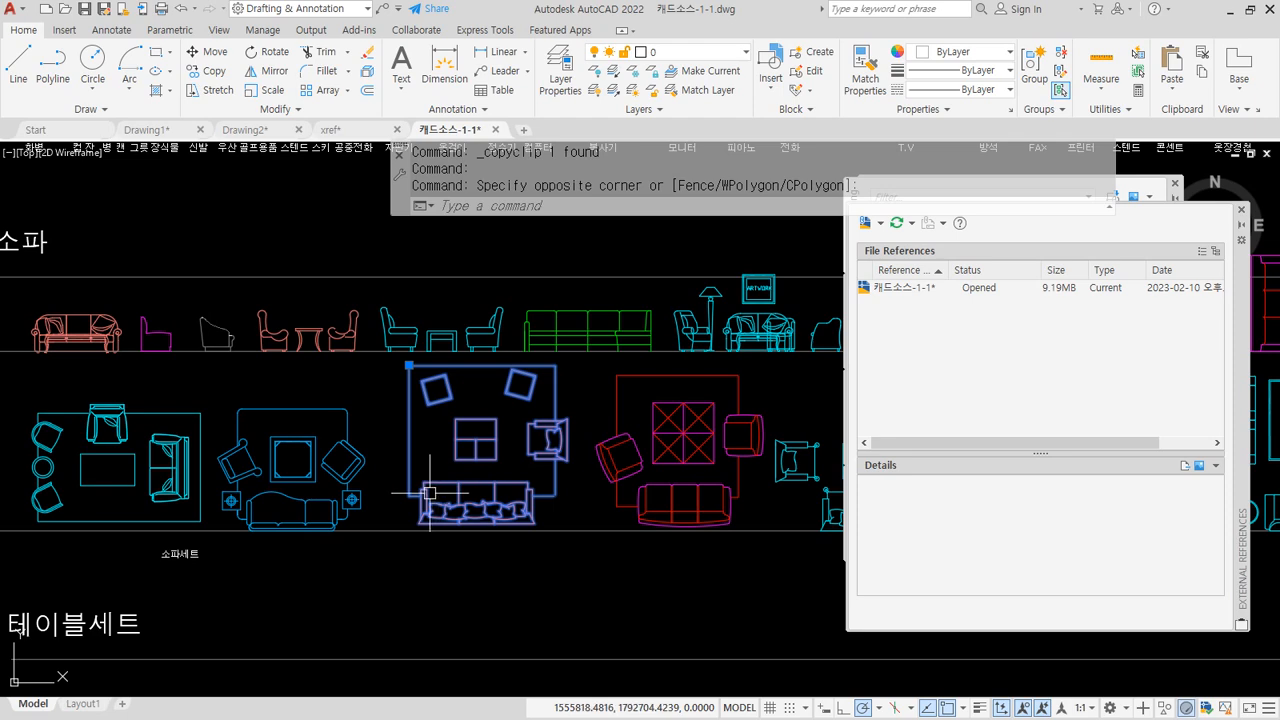
Switch to the xref drawing and paste the sofa set into the lower-right room, with the sofa facing up from the lower wall opening.
click(330, 129)
middle_drag(537, 425, 100, 354)
key(ctrl+v)
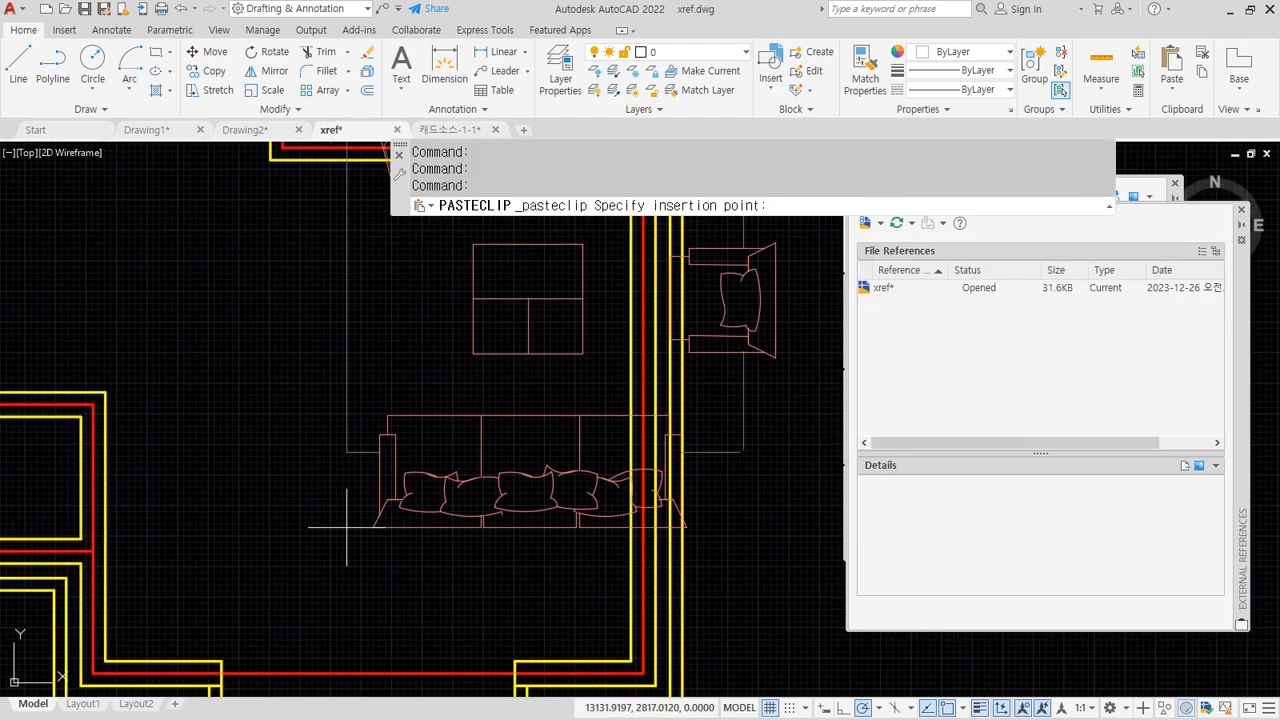
middle_drag(210, 612, 335, 575)
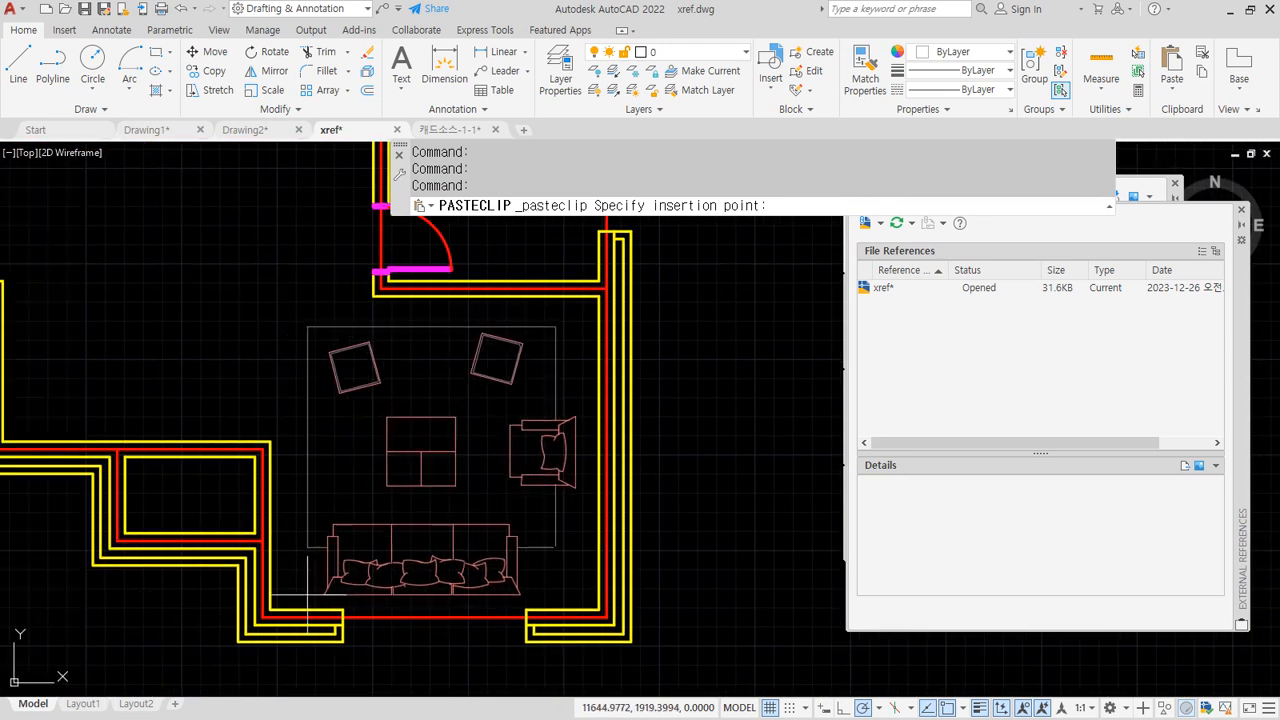
click(312, 597)
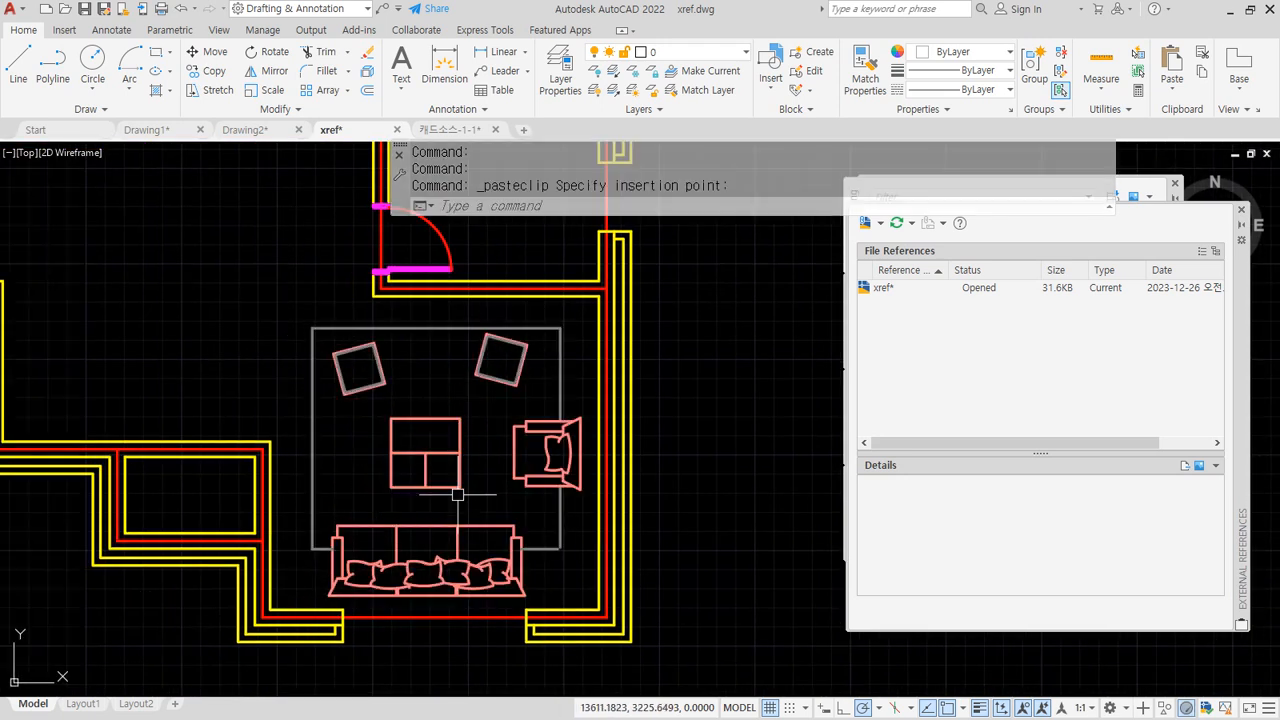
Rotate the sofa set 90 degrees counterclockwise about the centre of its coffee table.
text(ro)
key(Return)
click(492, 525)
key(Return)
click(425, 452)
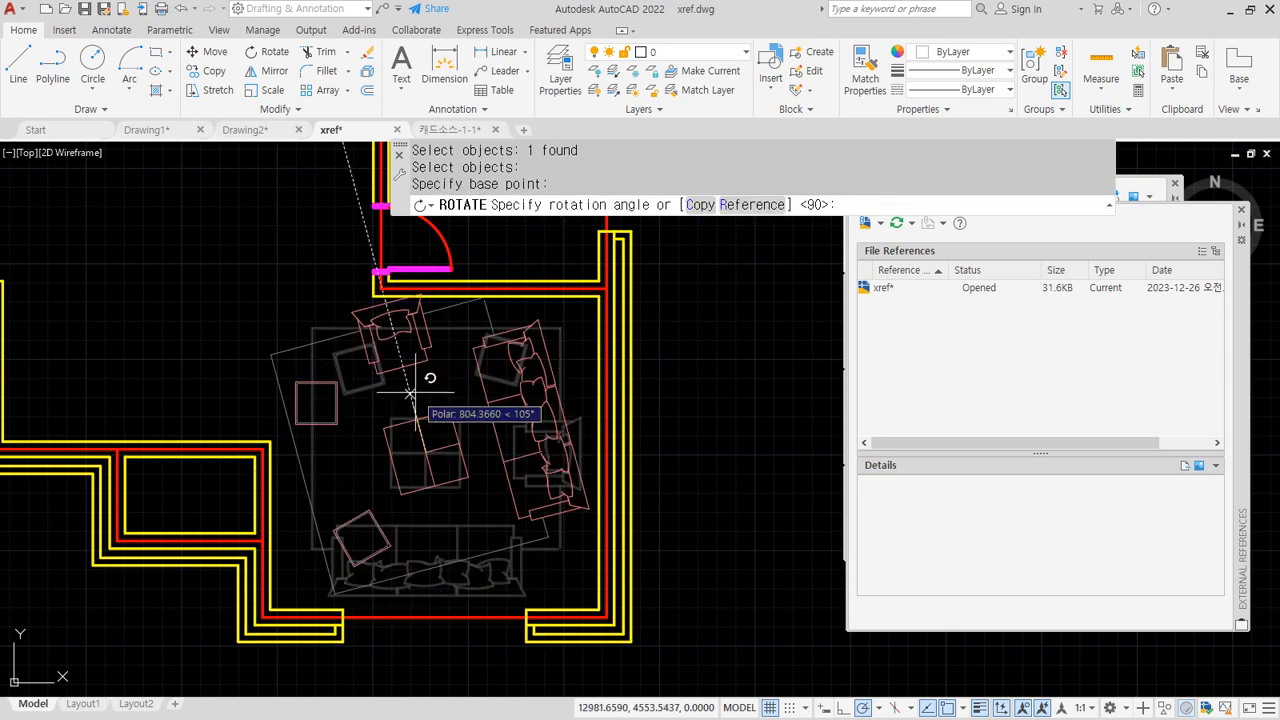
key(Return)
Move the sofa set down and slightly right so the armchair clears the room's upper wall and the sofa sits near the right wall.
text(m)
key(Return)
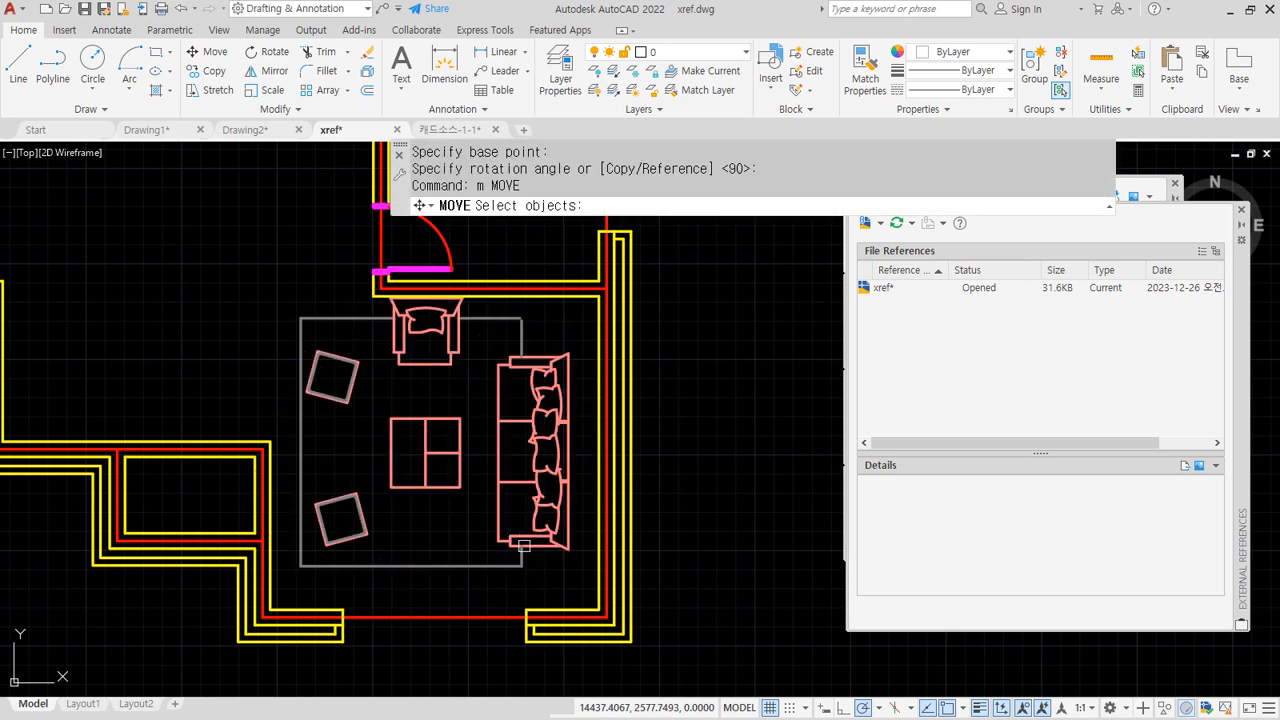
click(521, 505)
key(Return)
click(522, 564)
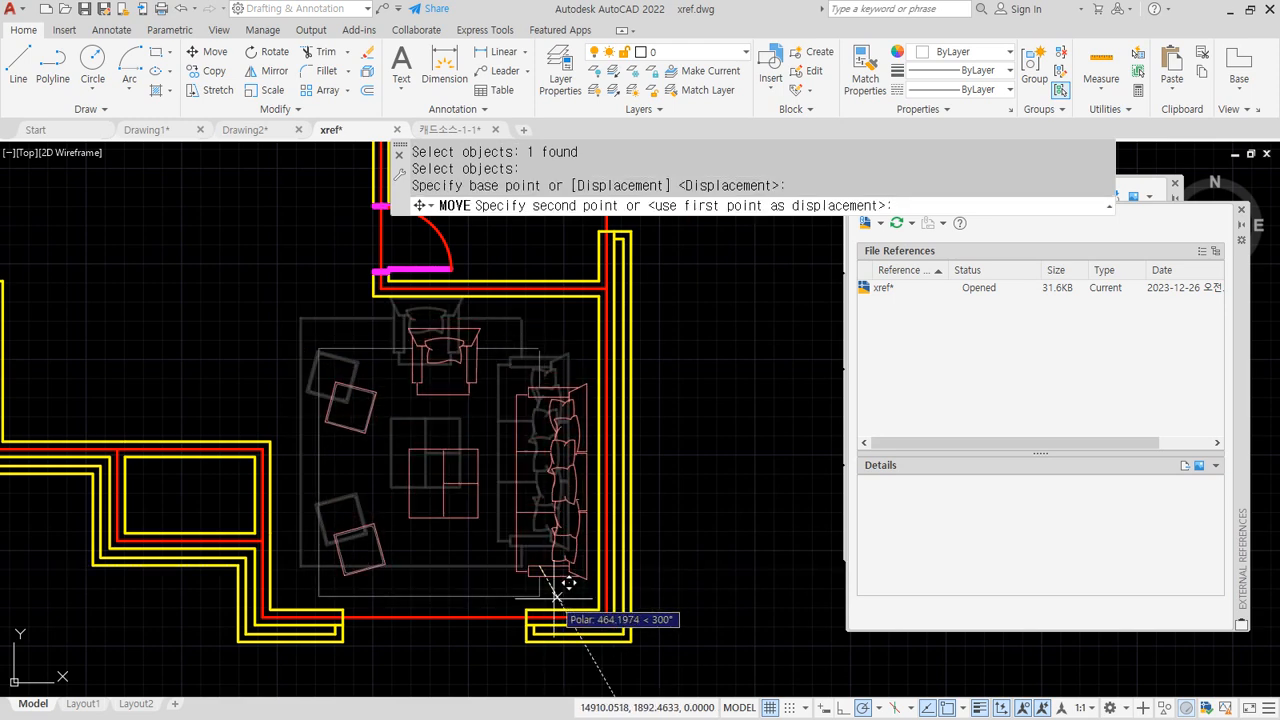
click(551, 598)
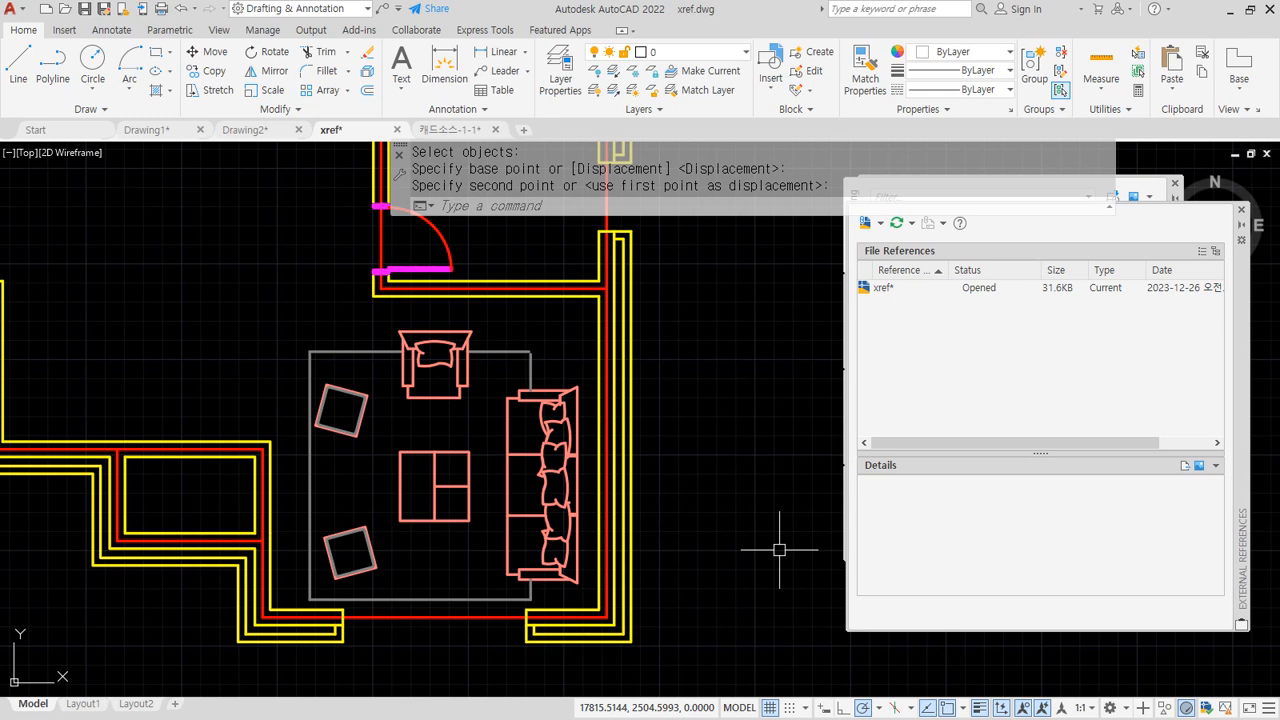
scroll(385, 218, down, 2)
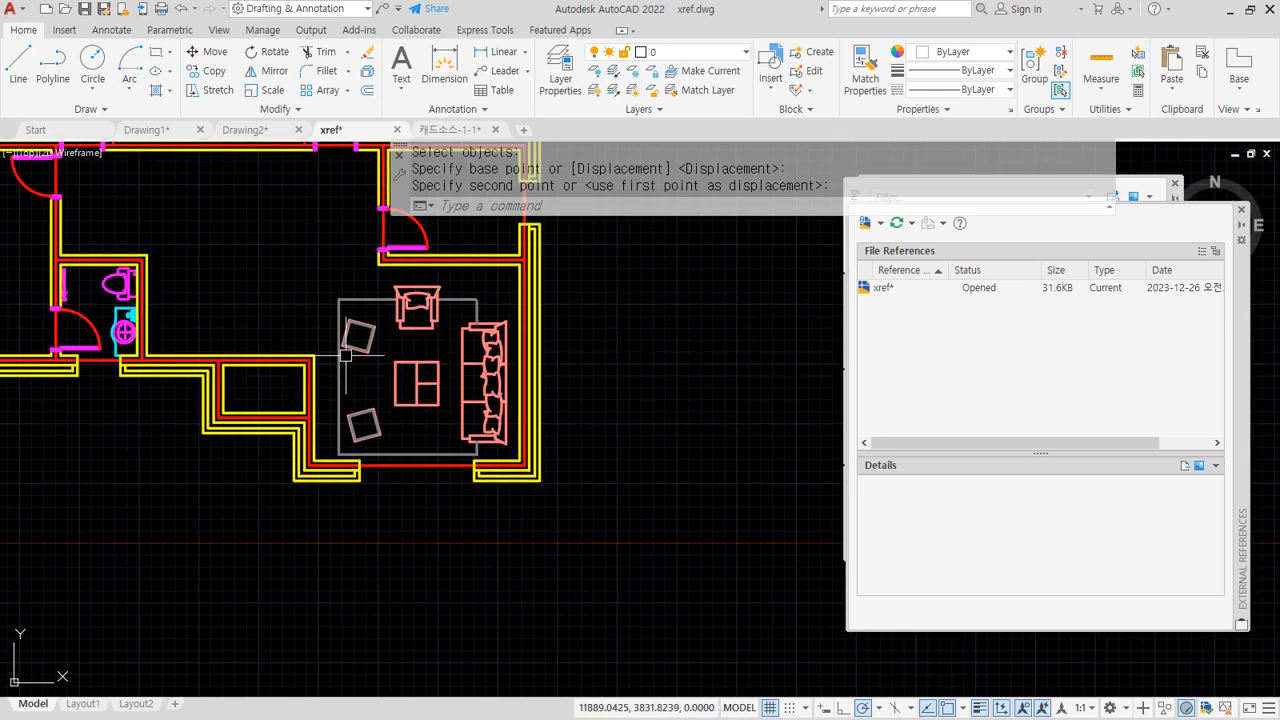
middle_drag(342, 353, 481, 529)
scroll(481, 529, down, 2)
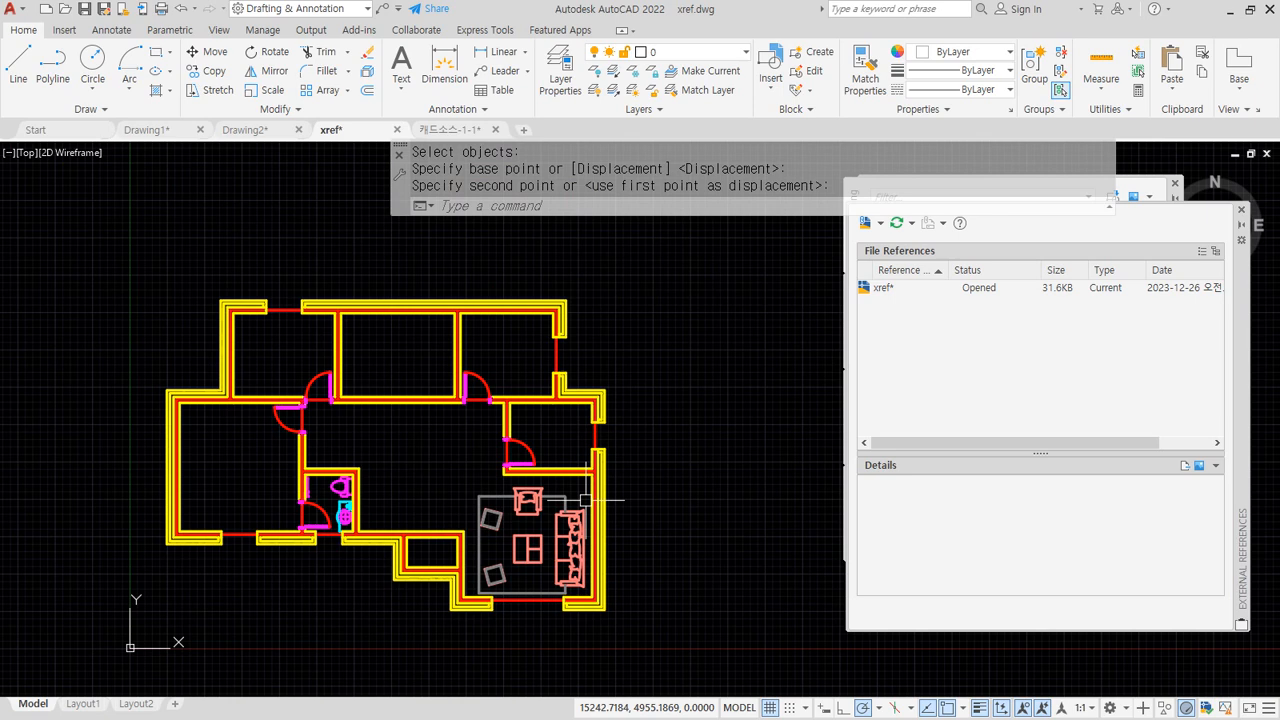